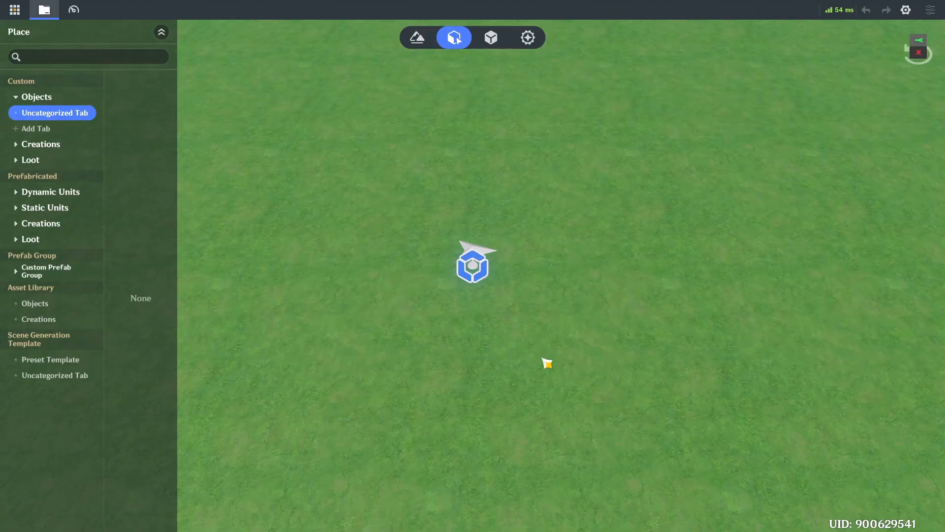
Step: Place an Empty Model dynamic unit in the prefab library scene and turn off its initially effective native collision
{"action": "left_click", "coordinate": [491, 37]}
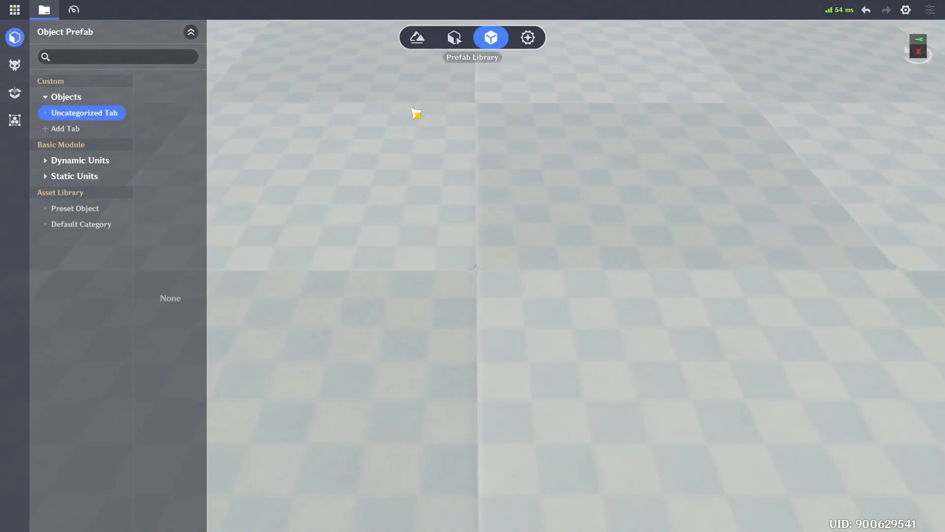
{"action": "left_click", "coordinate": [95, 161]}
{"action": "left_click", "coordinate": [86, 208]}
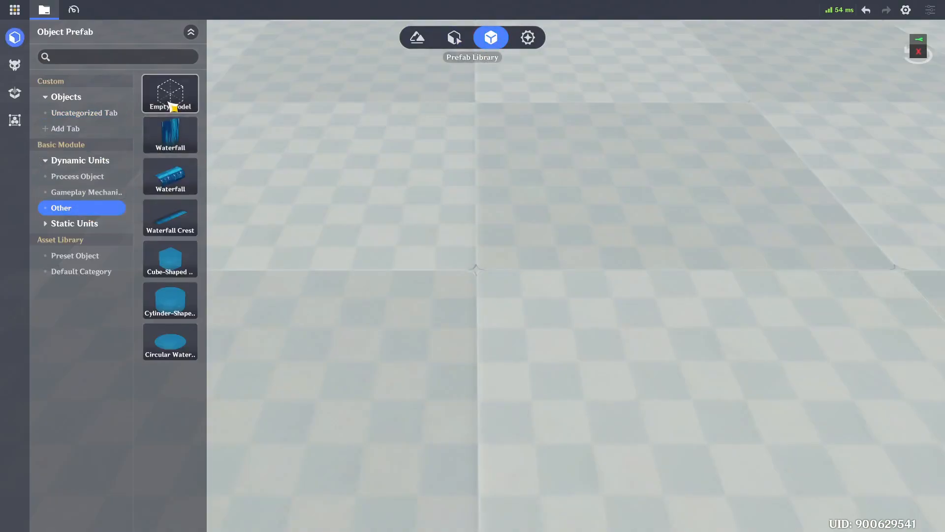
{"action": "left_click_drag", "start_coordinate": [170, 101], "coordinate": [521, 284]}
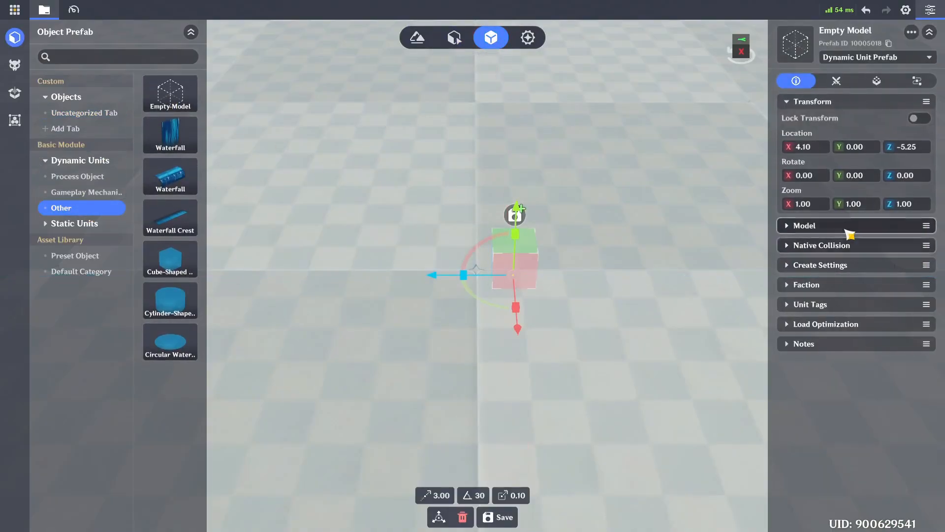
{"action": "left_click", "coordinate": [862, 245]}
{"action": "left_click", "coordinate": [917, 263]}
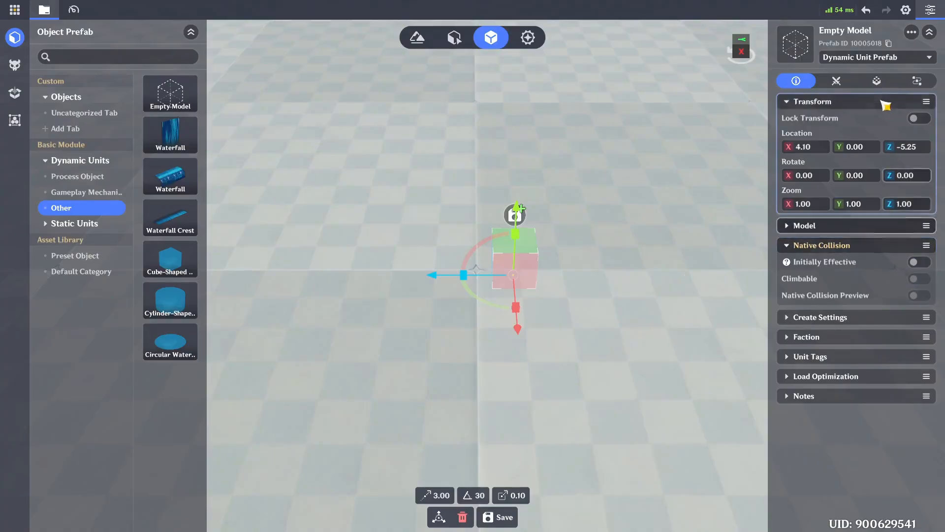
Step: Add an effect to the Empty Model's VFX Playing component and set its asset type to Looping Effects
{"action": "left_click", "coordinate": [836, 80]}
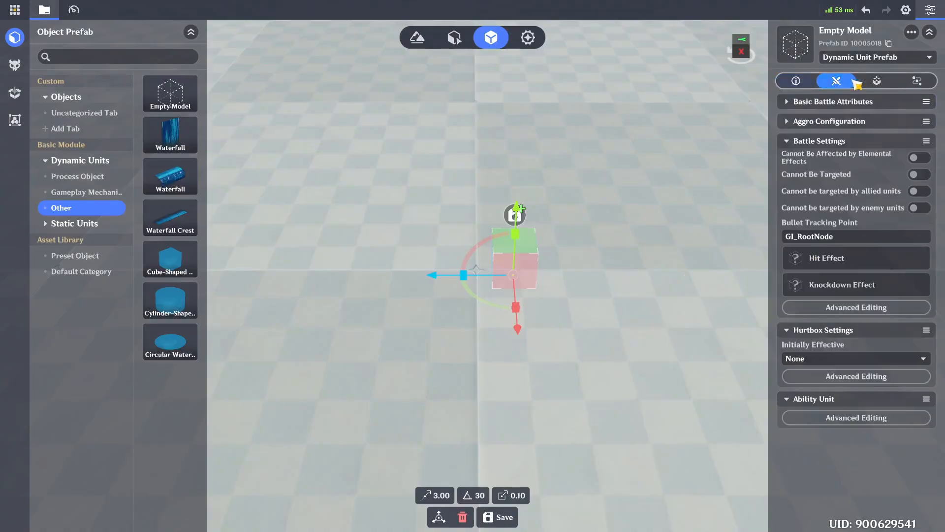
{"action": "left_click", "coordinate": [877, 80]}
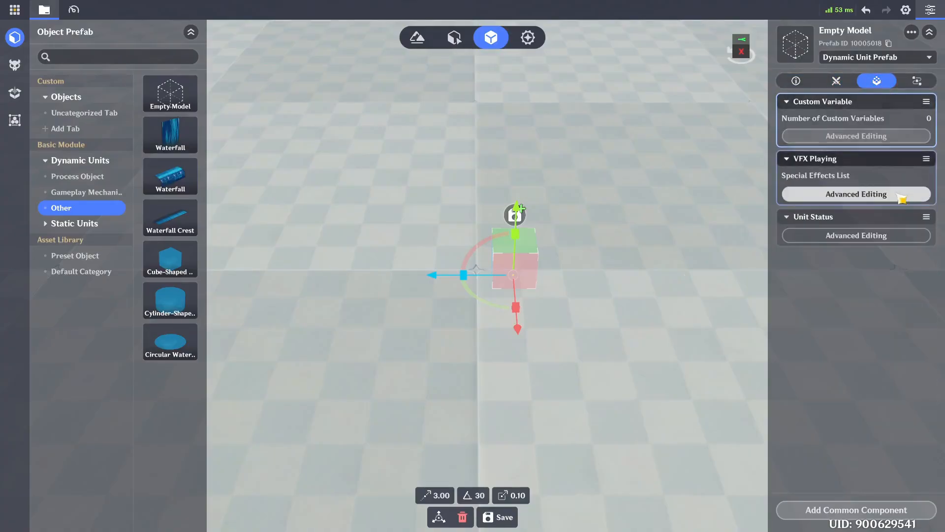
{"action": "left_click", "coordinate": [855, 196]}
{"action": "left_click", "coordinate": [901, 508]}
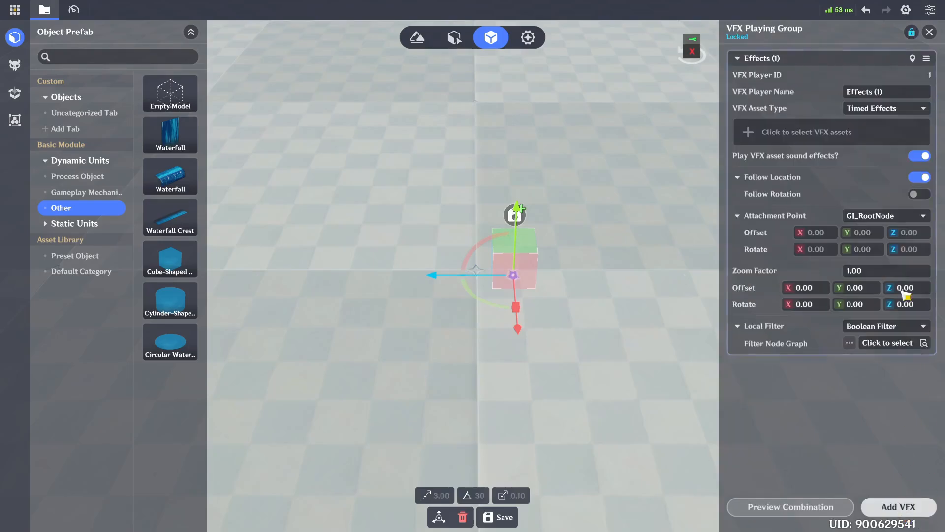
{"action": "left_click", "coordinate": [886, 109]}
{"action": "left_click", "coordinate": [883, 124]}
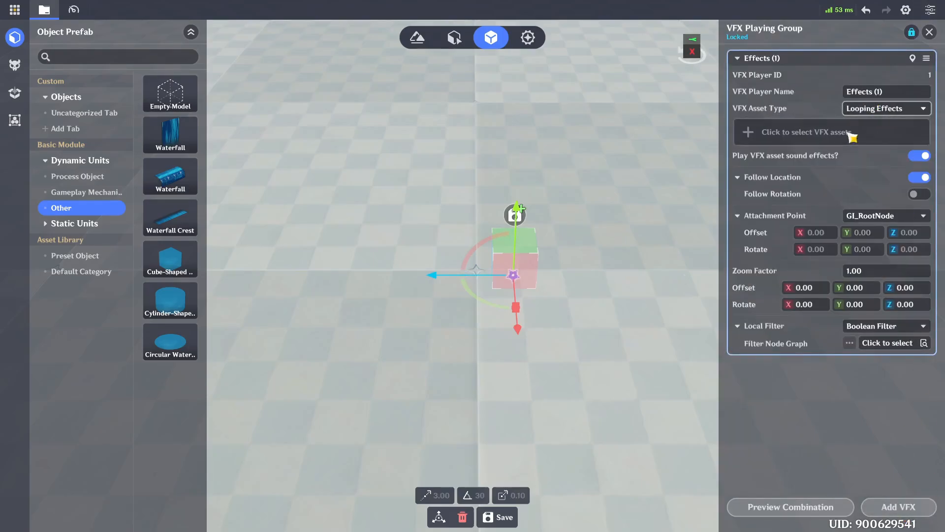
Step: Search the looping effects for "charged halo", preview both yellow variants and assign Yellow Charged Halo, ID 10013183, to the effect
{"action": "left_click", "coordinate": [844, 132]}
{"action": "type", "text": "c"}
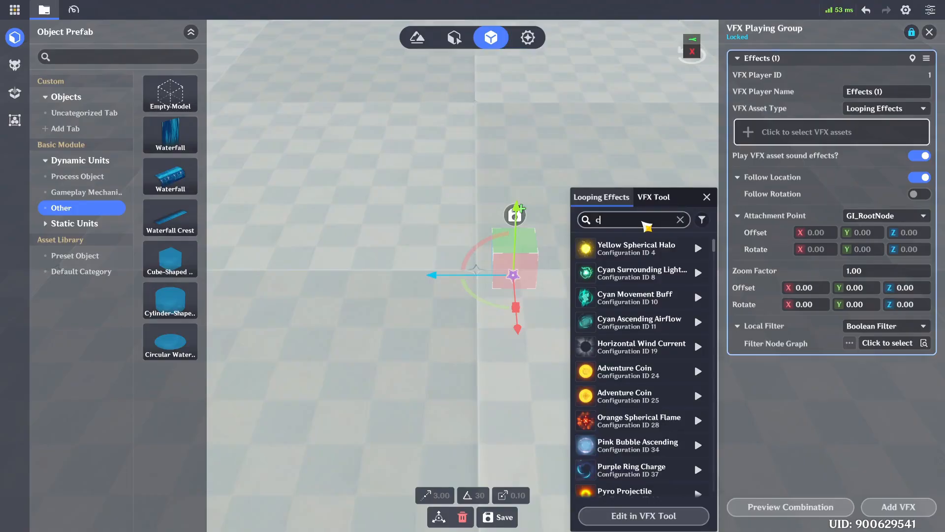
{"action": "type", "text": "harged halo"}
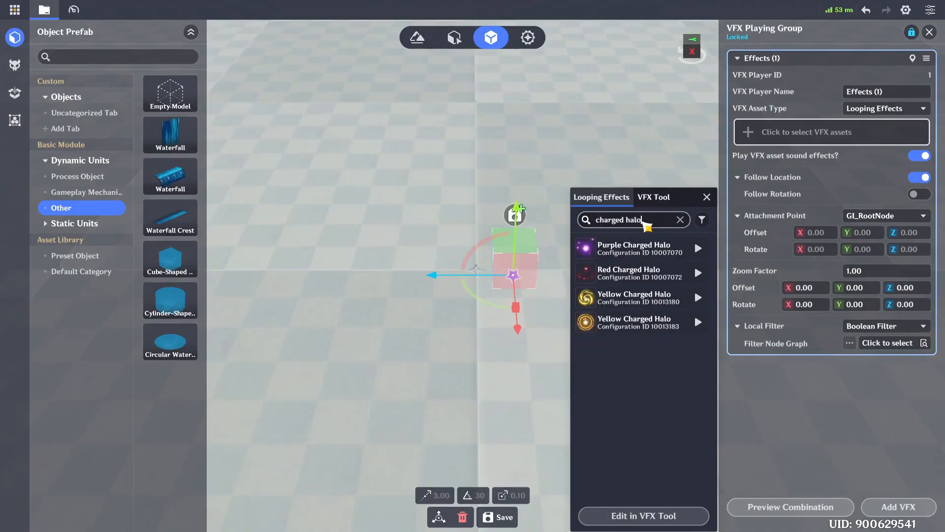
{"action": "left_click", "coordinate": [697, 297]}
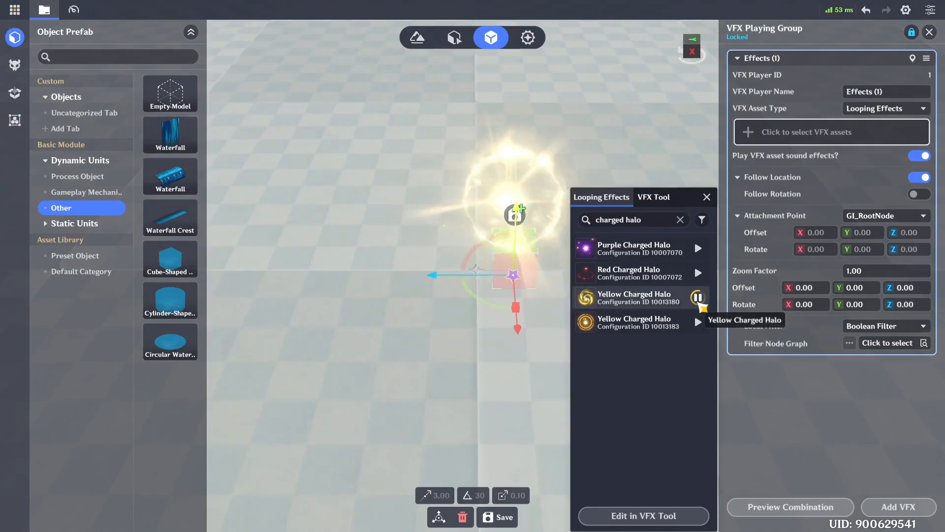
{"action": "left_click", "coordinate": [698, 322]}
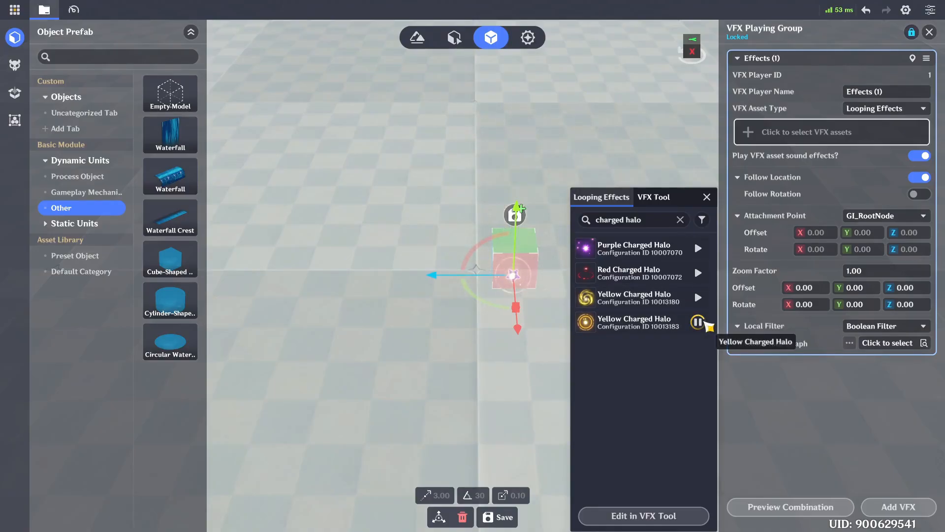
{"action": "left_click", "coordinate": [645, 320]}
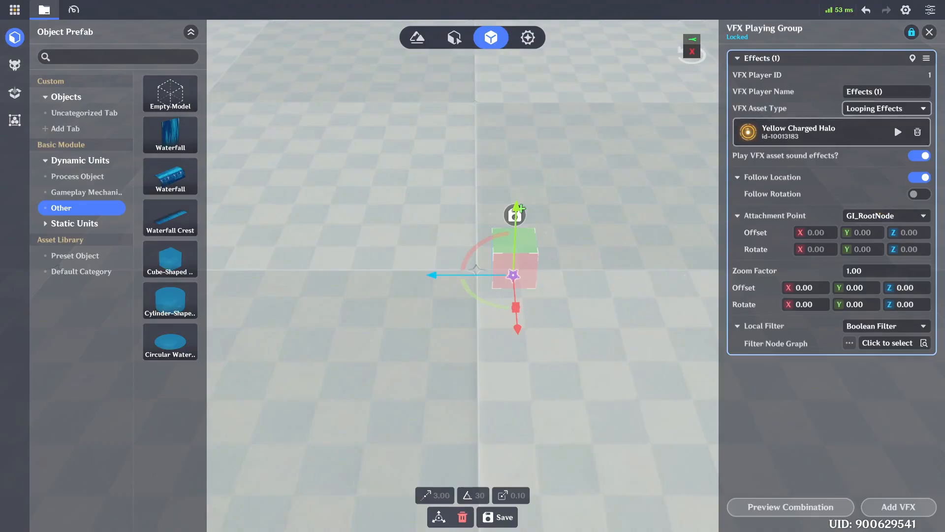
{"action": "left_click", "coordinate": [930, 32]}
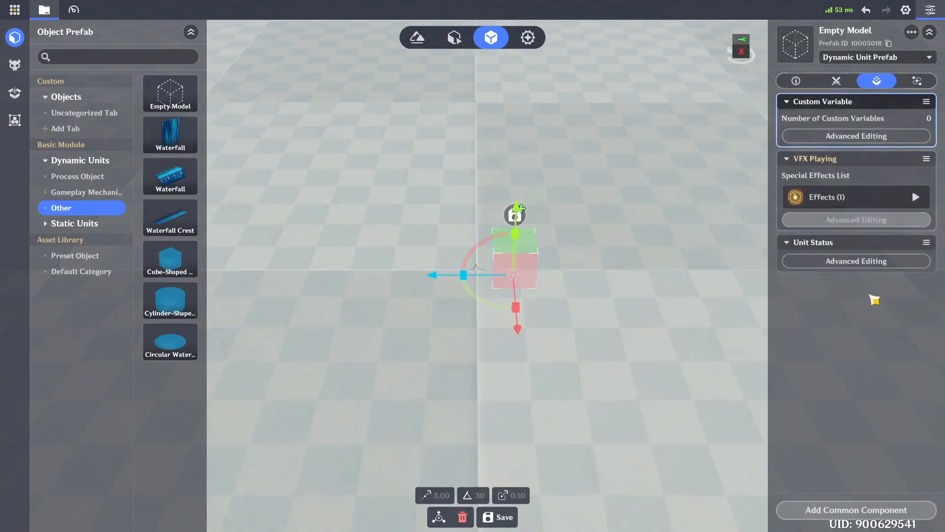
Step: Add a Scan Tag component to the Empty Model and create a scan tag entry in it
{"action": "left_click", "coordinate": [795, 510]}
{"action": "type", "text": "scan"}
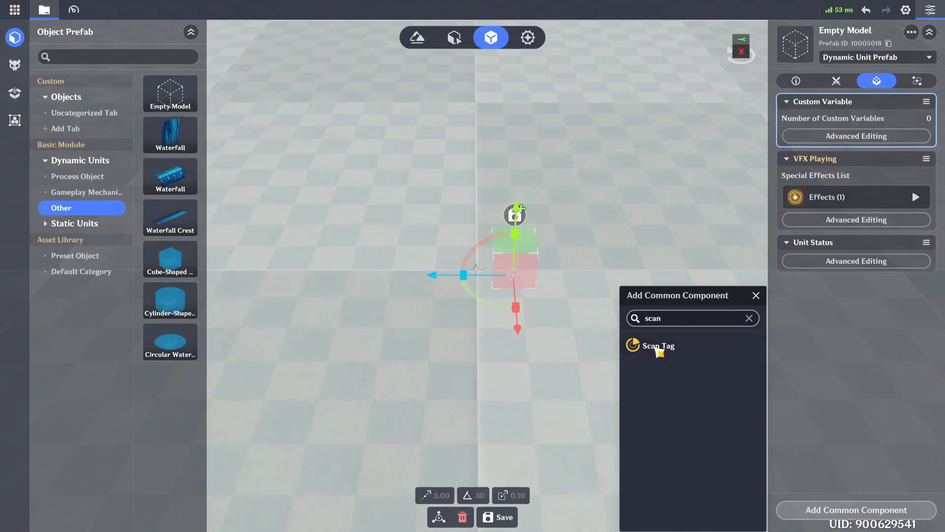
{"action": "left_click", "coordinate": [658, 346]}
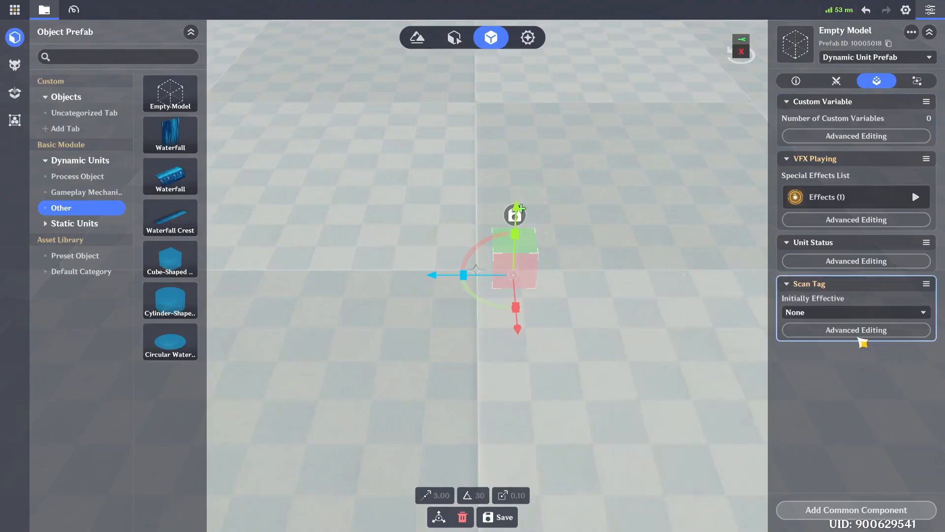
{"action": "left_click", "coordinate": [860, 340]}
{"action": "left_click", "coordinate": [746, 70]}
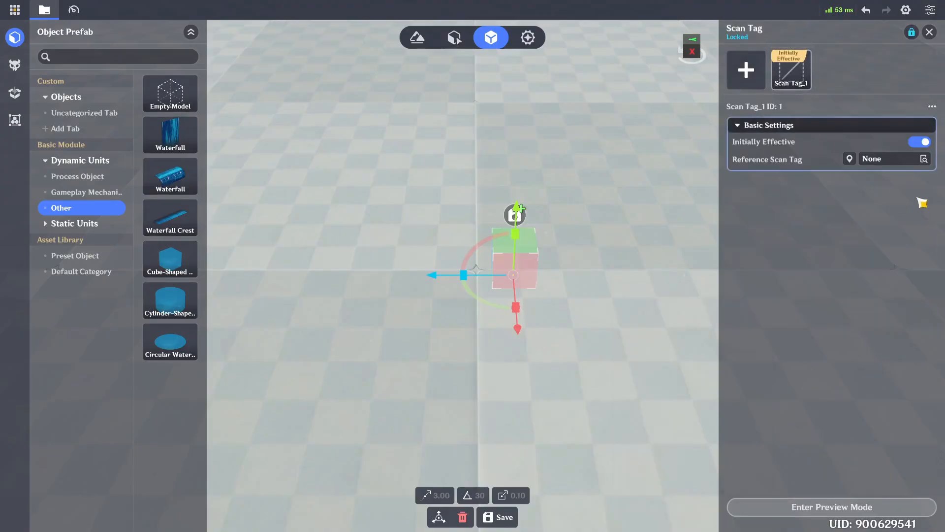
Step: Try to open the Scan Tag Explorer from the entry's Reference Scan Tag selection
{"action": "left_click", "coordinate": [913, 160]}
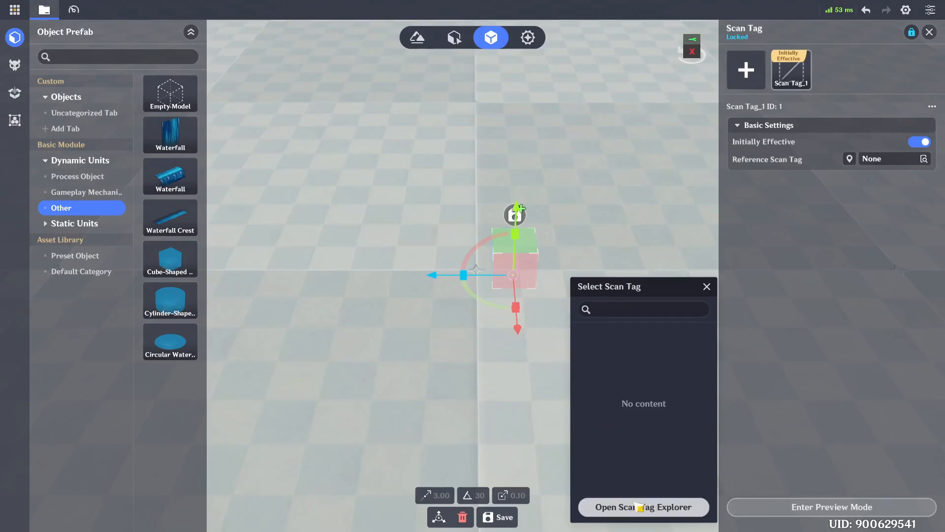
{"action": "left_click", "coordinate": [604, 507]}
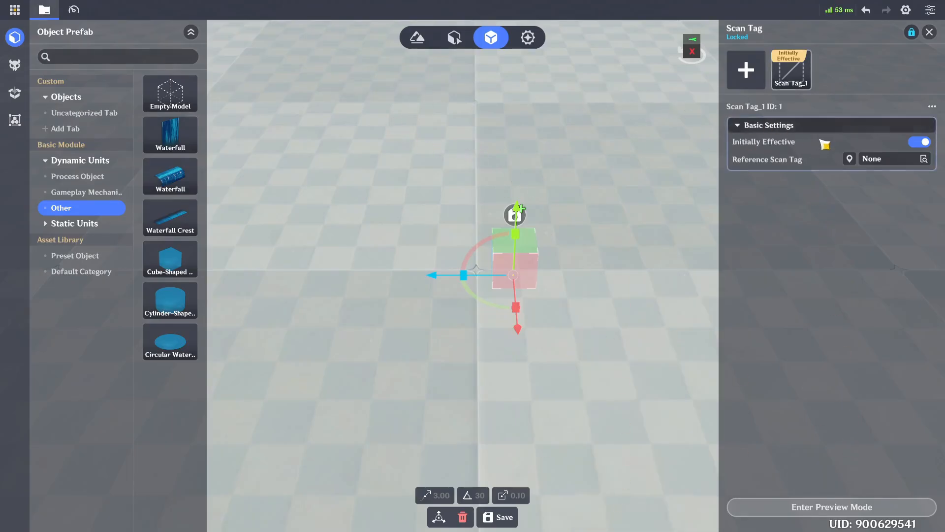
{"action": "left_click", "coordinate": [889, 159]}
{"action": "left_click", "coordinate": [644, 508]}
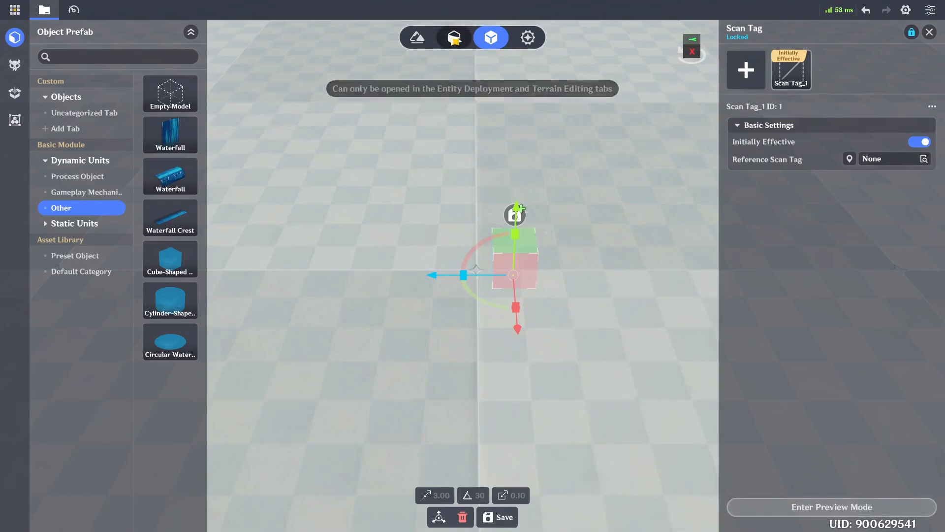
Step: Switch to Entity Placement and create a new scan tag template in Scan Tag Management
{"action": "left_click", "coordinate": [454, 37]}
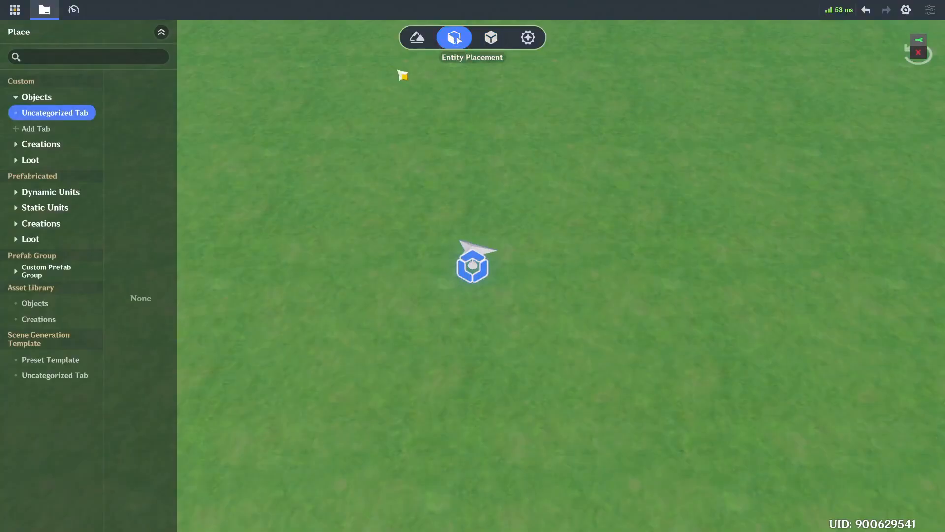
{"action": "left_click", "coordinate": [15, 10]}
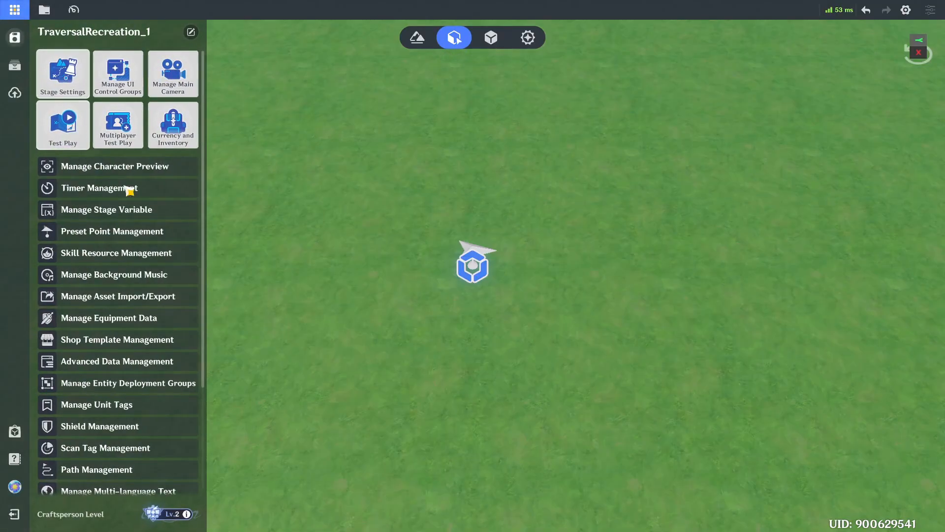
{"action": "scroll", "coordinate": [148, 367], "scroll_direction": "down", "scroll_amount": 1}
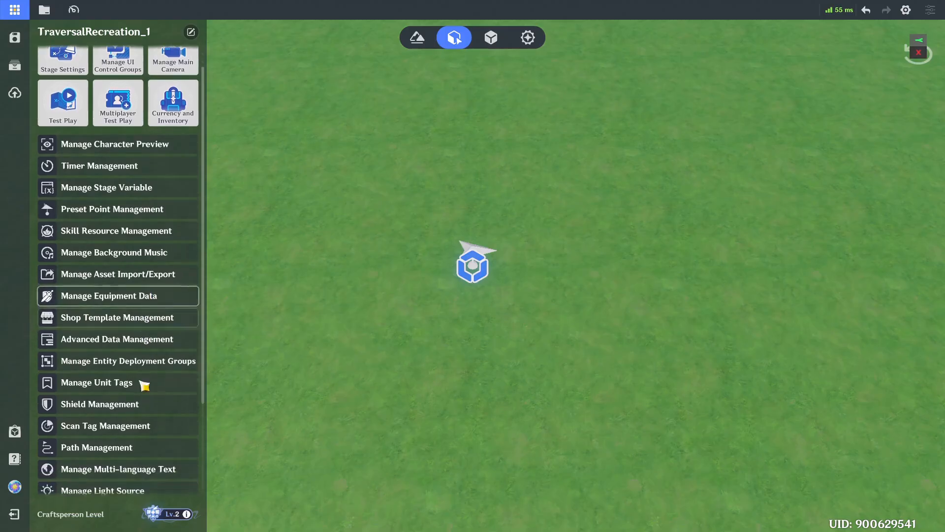
{"action": "left_click", "coordinate": [114, 428]}
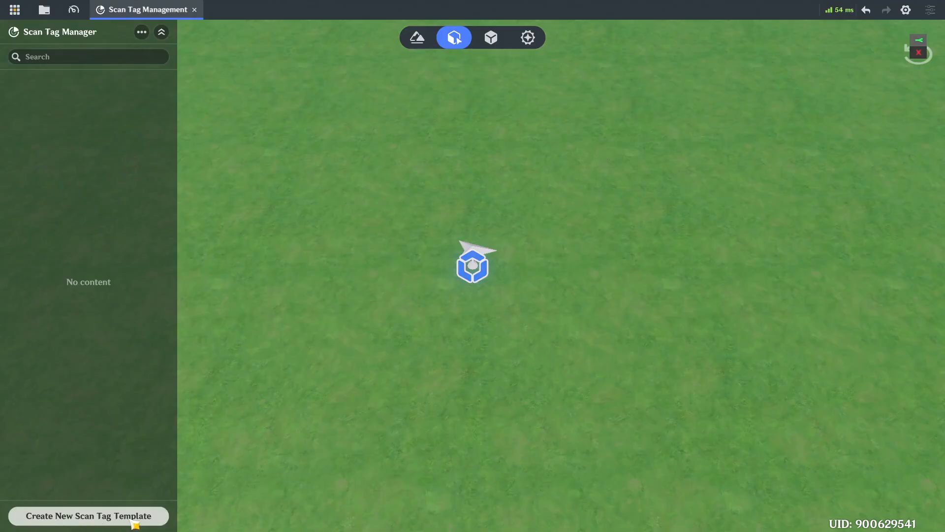
{"action": "left_click", "coordinate": [134, 523]}
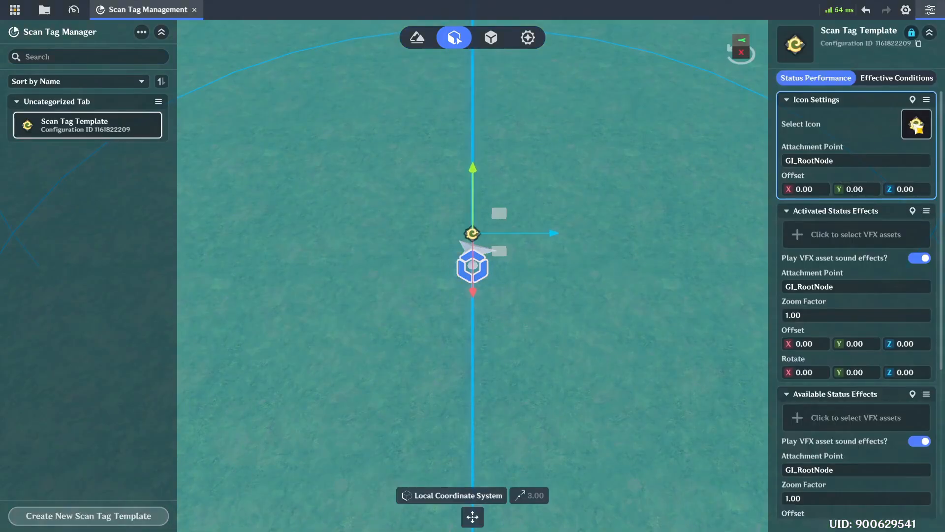
Step: Examine the template's icon choices and its Activated, Available and Disable Status Effects settings
{"action": "left_click", "coordinate": [917, 125]}
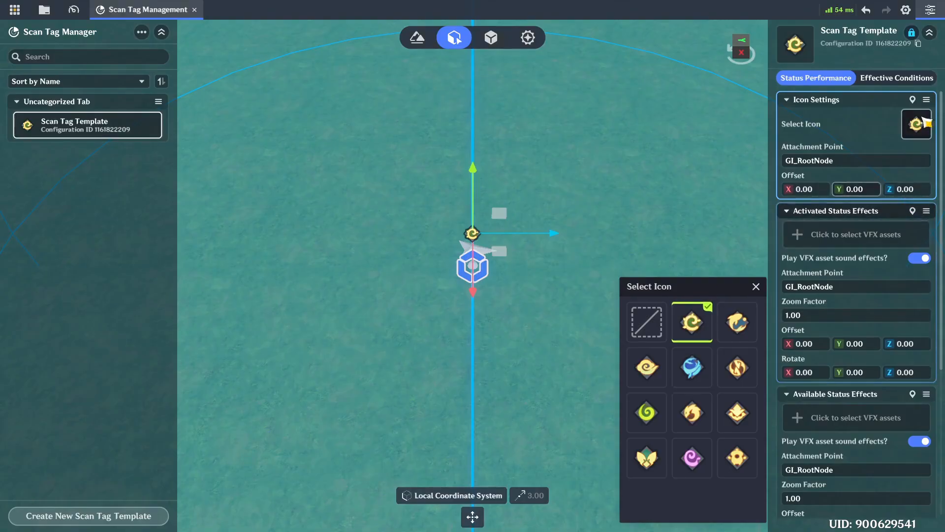
{"action": "left_click", "coordinate": [917, 125]}
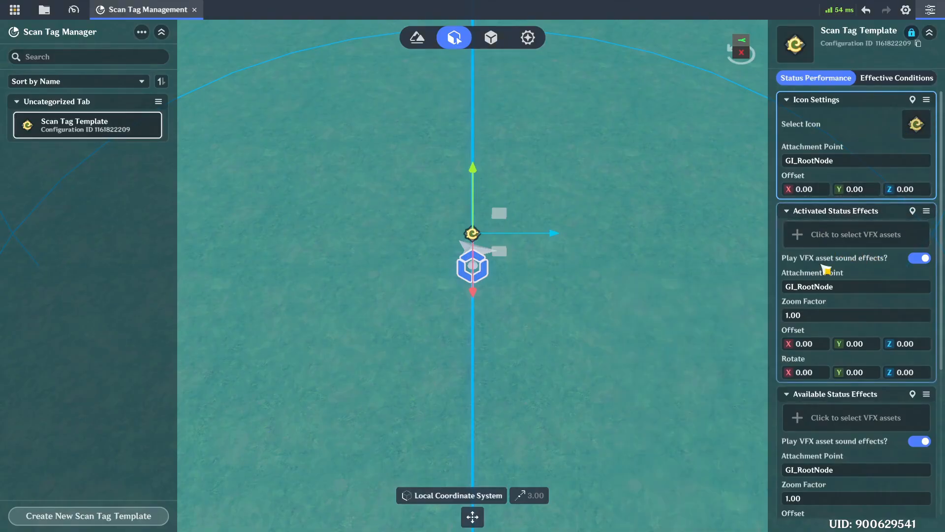
{"action": "scroll", "coordinate": [829, 271], "scroll_direction": "down", "scroll_amount": 5}
{"action": "scroll", "coordinate": [837, 394], "scroll_direction": "up", "scroll_amount": 4}
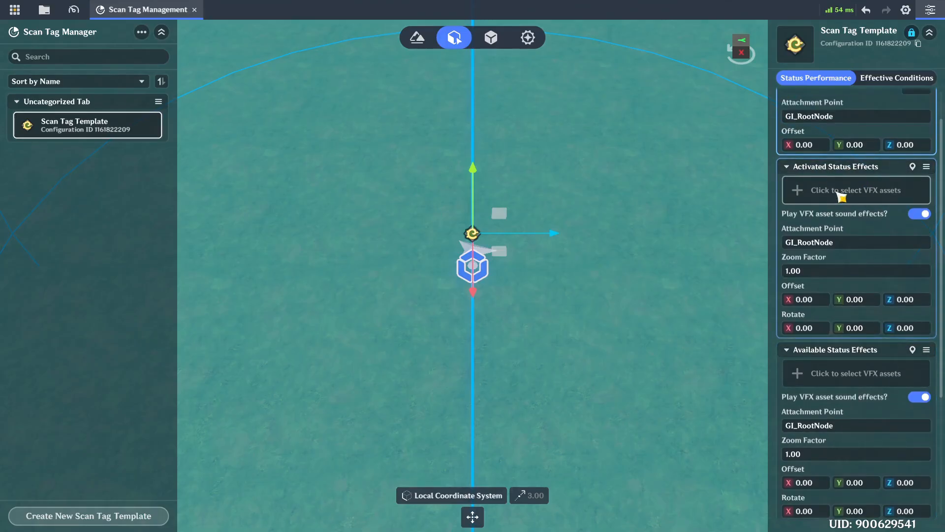
{"action": "scroll", "coordinate": [842, 197], "scroll_direction": "up", "scroll_amount": 1}
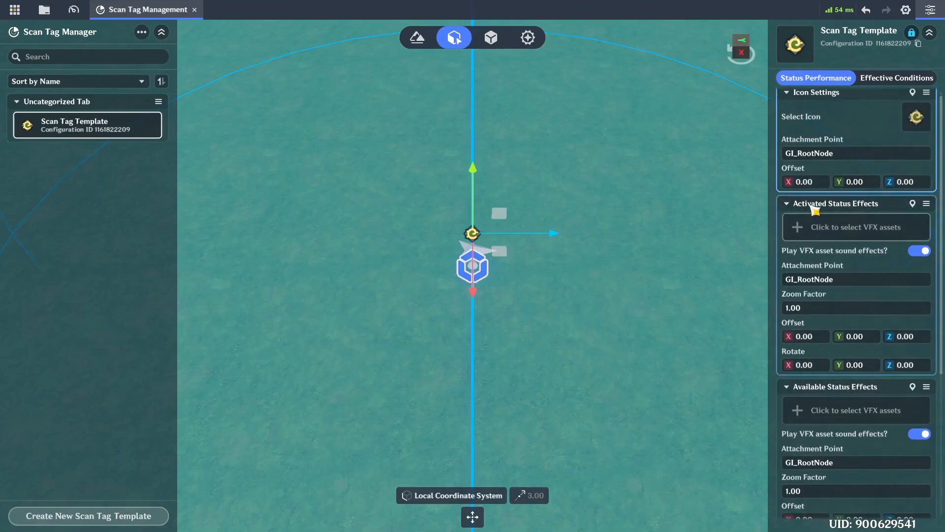
{"action": "scroll", "coordinate": [854, 324], "scroll_direction": "down", "scroll_amount": 3}
{"action": "scroll", "coordinate": [857, 315], "scroll_direction": "down", "scroll_amount": 3}
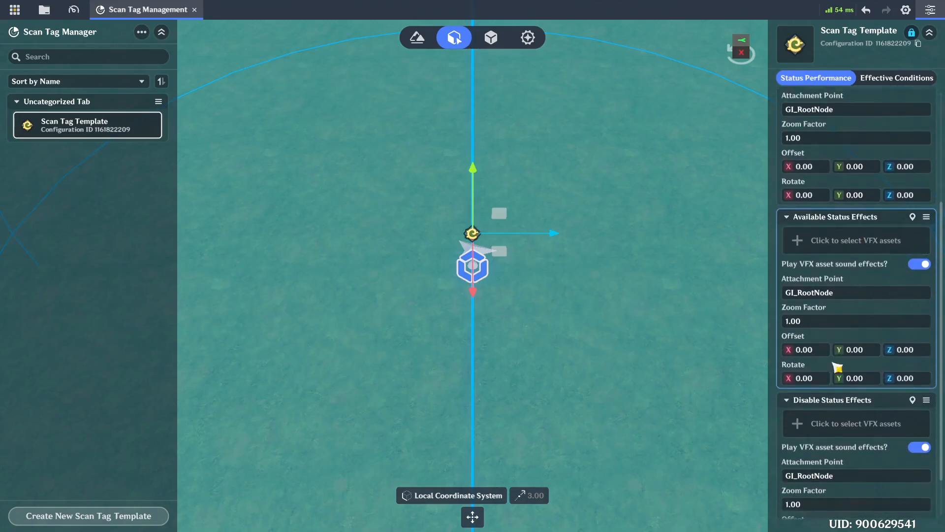
{"action": "scroll", "coordinate": [855, 243], "scroll_direction": "up", "scroll_amount": 1}
{"action": "scroll", "coordinate": [847, 236], "scroll_direction": "up", "scroll_amount": 5}
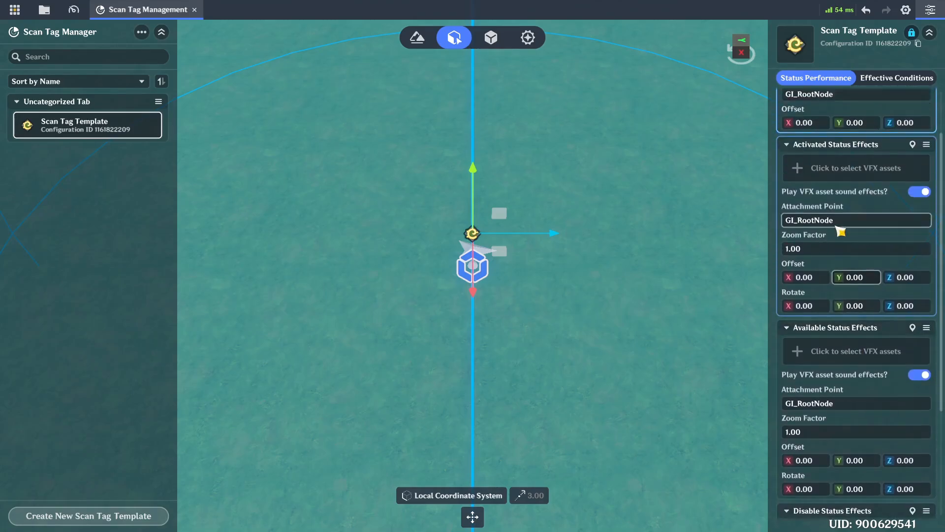
Step: Set the minimum detection range to 3.00 m in the scan tag template's effective conditions
{"action": "left_click", "coordinate": [891, 78]}
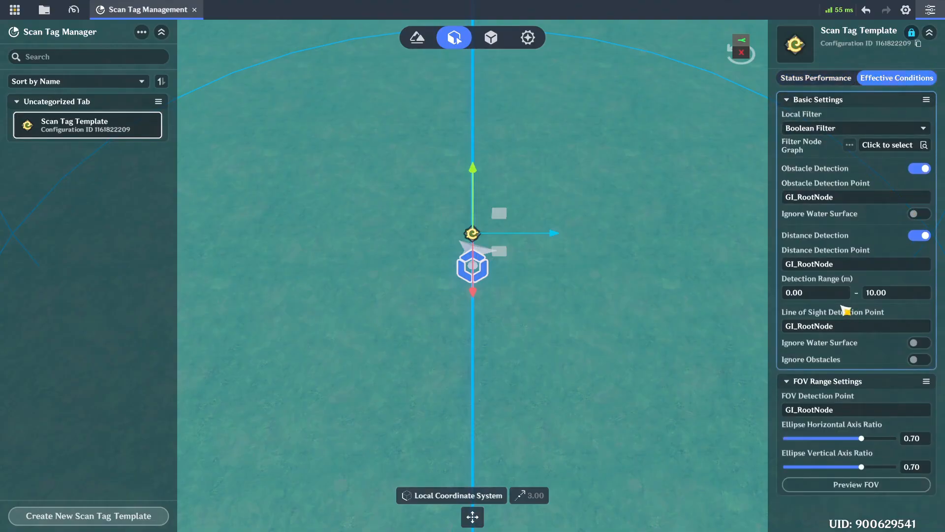
{"action": "left_click", "coordinate": [816, 294]}
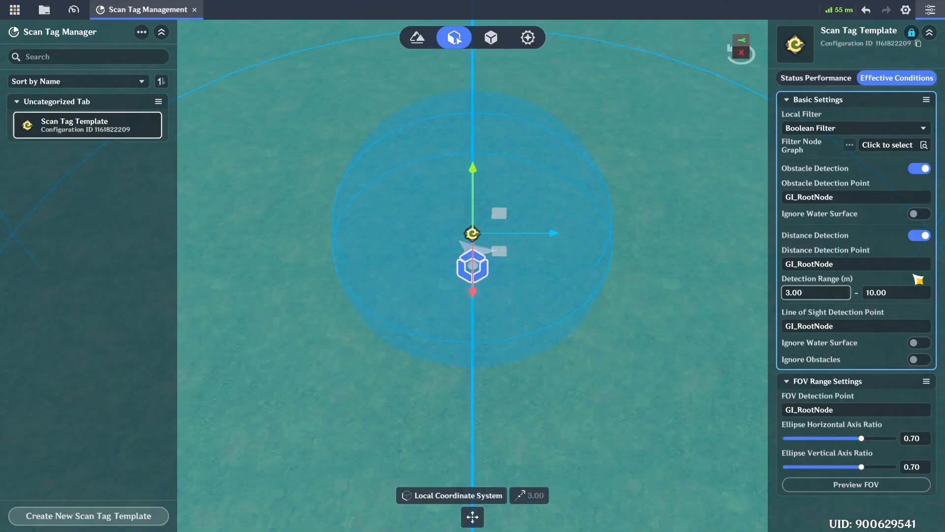
{"action": "scroll", "coordinate": [566, 268], "scroll_direction": "down", "scroll_amount": 3}
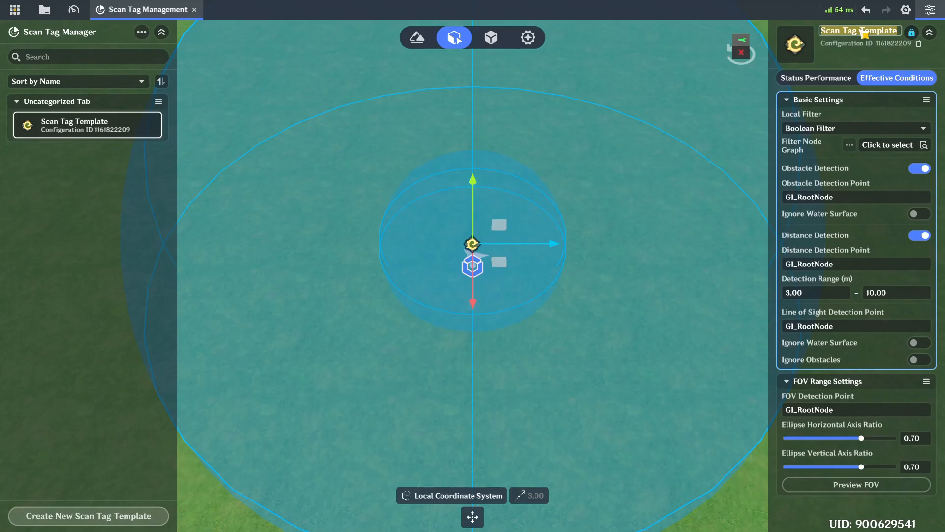
Step: Rename the scan tag template as SumeruSigilTag
{"action": "type", "text": "SumeruS"}
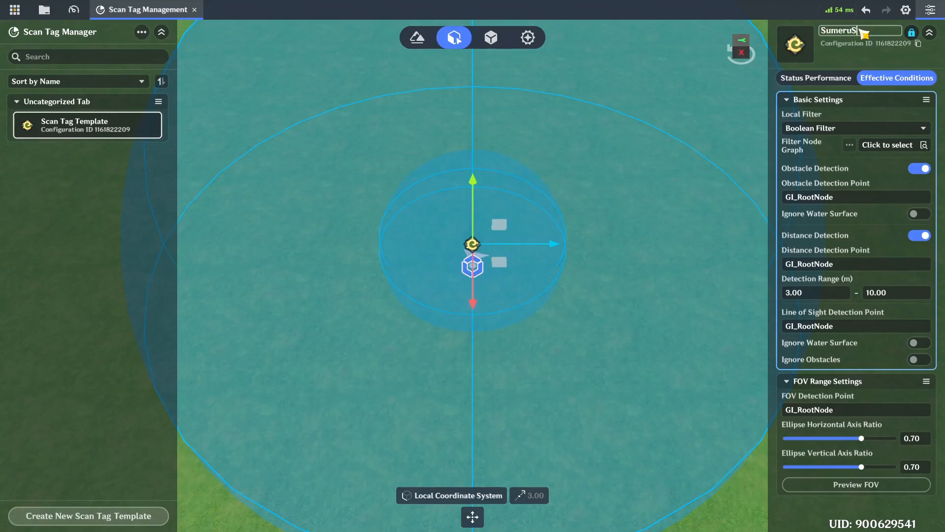
{"action": "type", "text": "igilTag"}
{"action": "key", "text": "Return"}
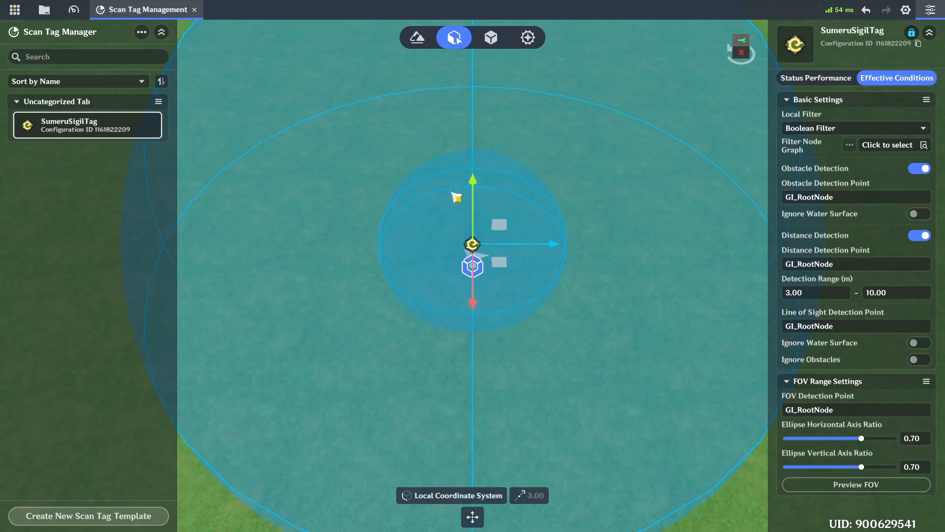
Step: Return to the empty model in the Prefab Library and rename it as SumeruSigil
{"action": "left_click", "coordinate": [491, 39]}
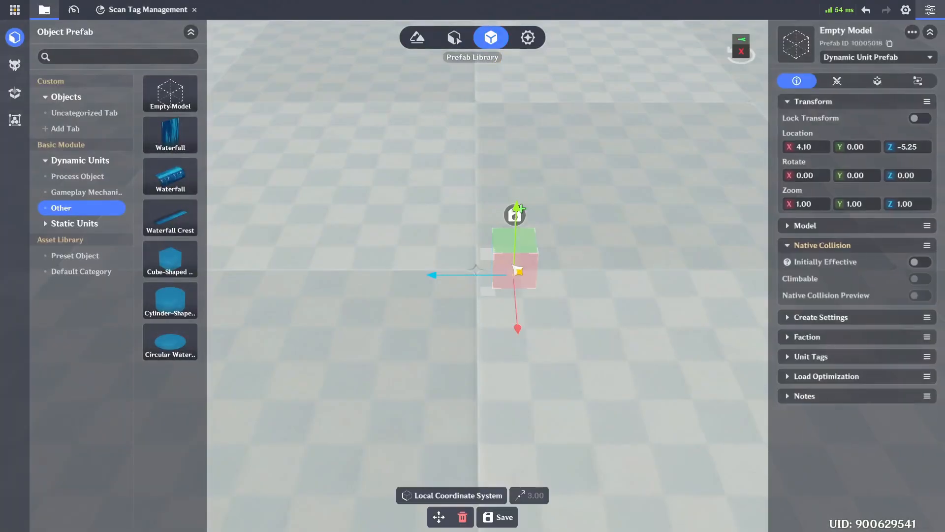
{"action": "left_click", "coordinate": [861, 32]}
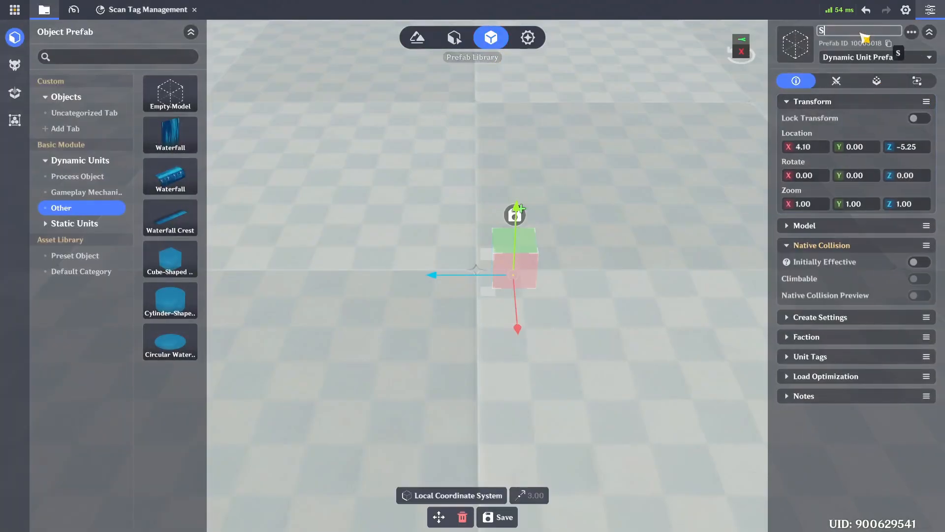
{"action": "type", "text": "SumeruSigil"}
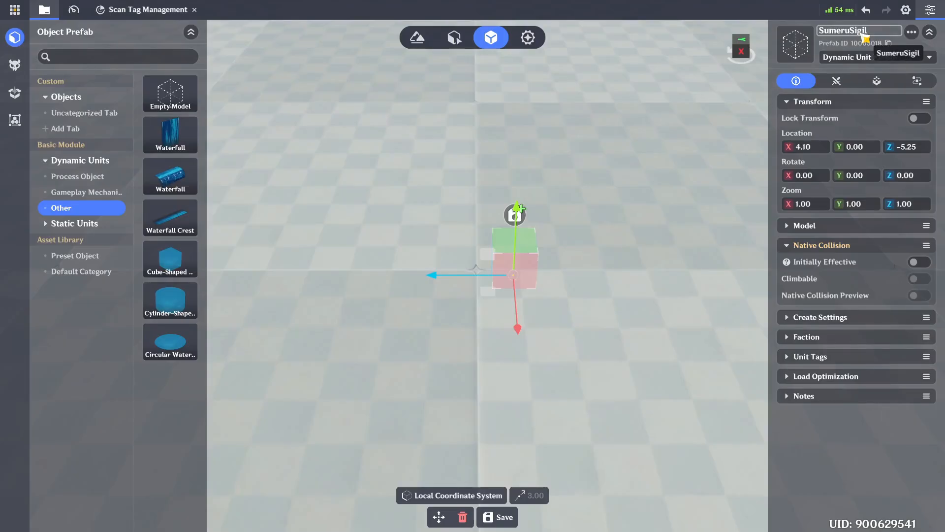
{"action": "key", "text": "Return"}
Step: Assign SumeruSigilTag as the reference scan tag of SumeruSigil's Scan Tag_1 entry and save the object as a new prefab
{"action": "left_click", "coordinate": [876, 81]}
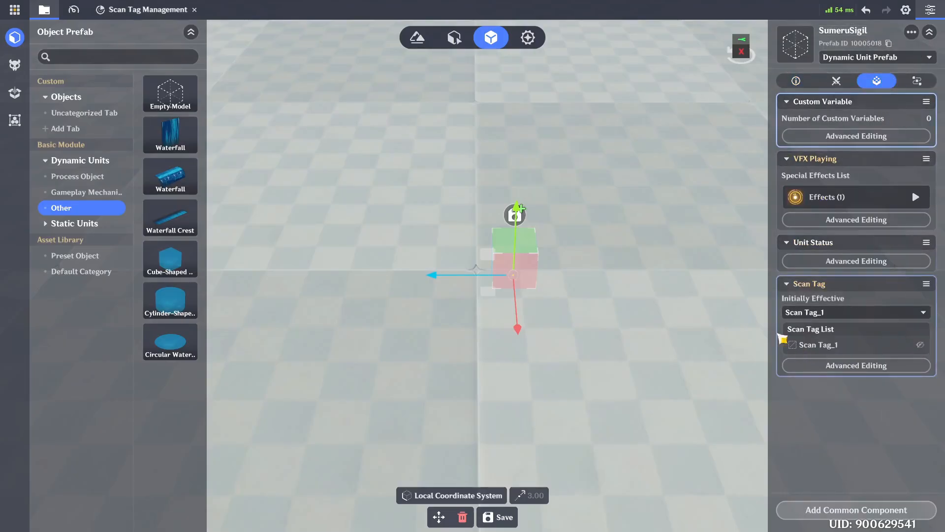
{"action": "left_click", "coordinate": [852, 365]}
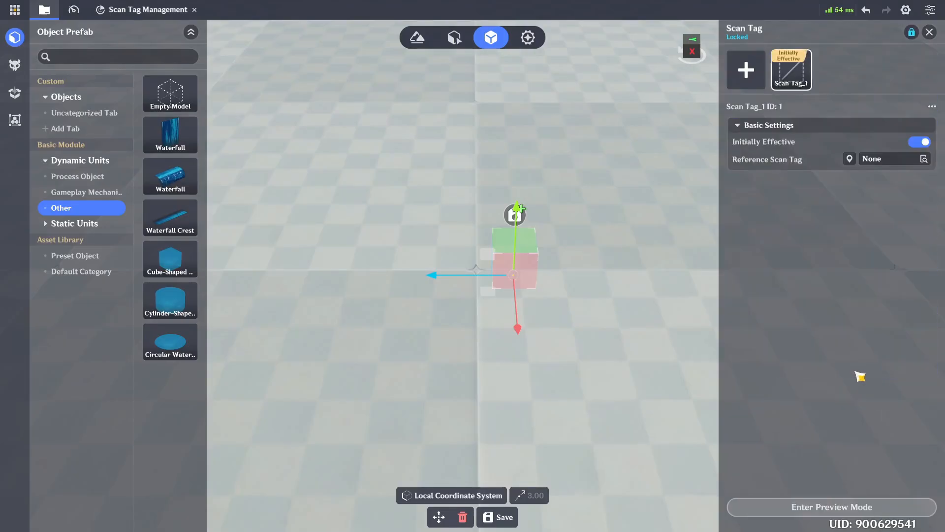
{"action": "left_click", "coordinate": [877, 162]}
{"action": "left_click", "coordinate": [604, 333]}
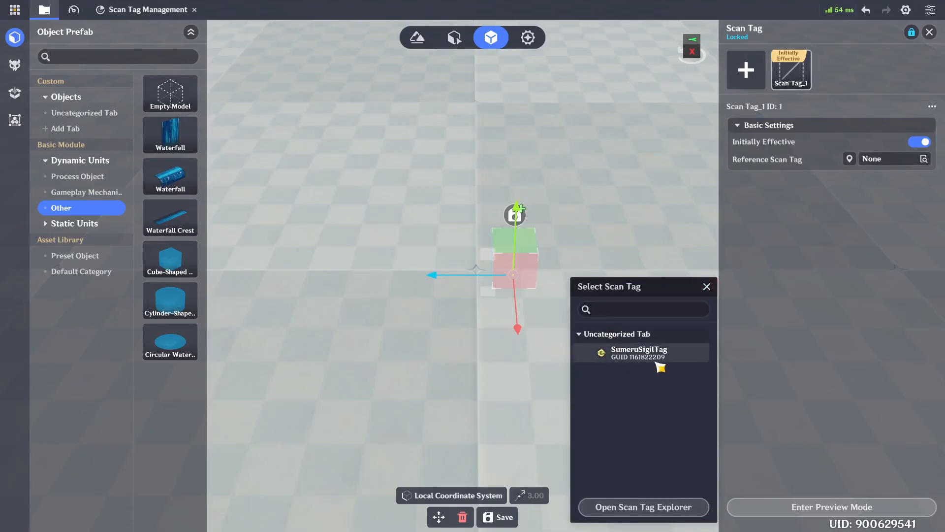
{"action": "left_click", "coordinate": [638, 351]}
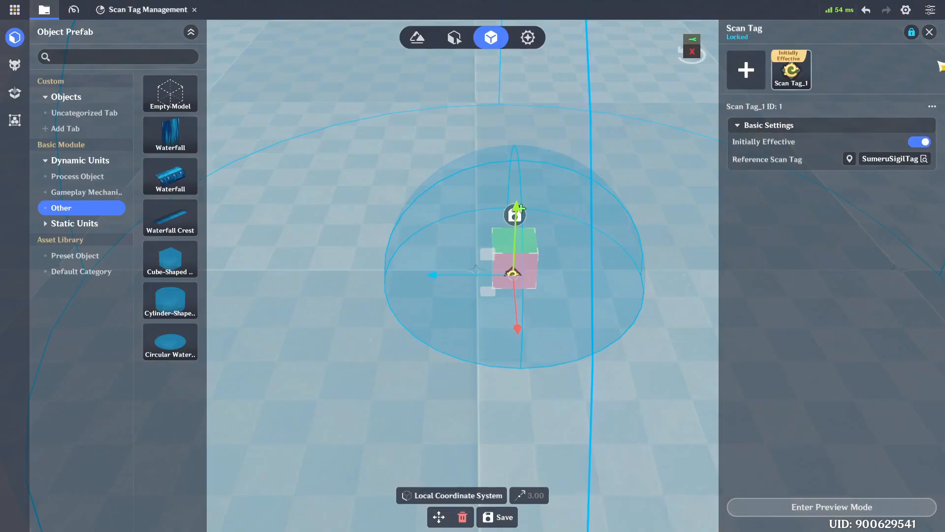
{"action": "left_click", "coordinate": [929, 33]}
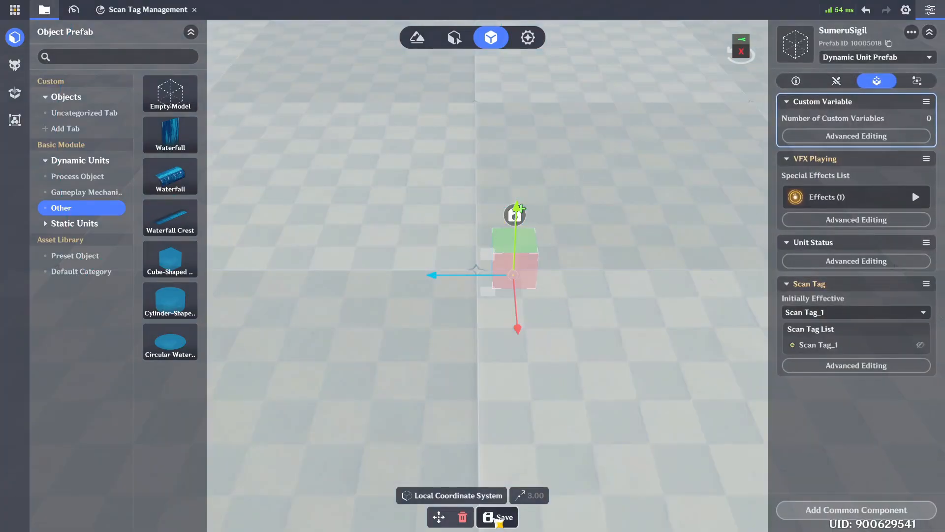
{"action": "left_click", "coordinate": [495, 516]}
{"action": "left_click", "coordinate": [475, 318]}
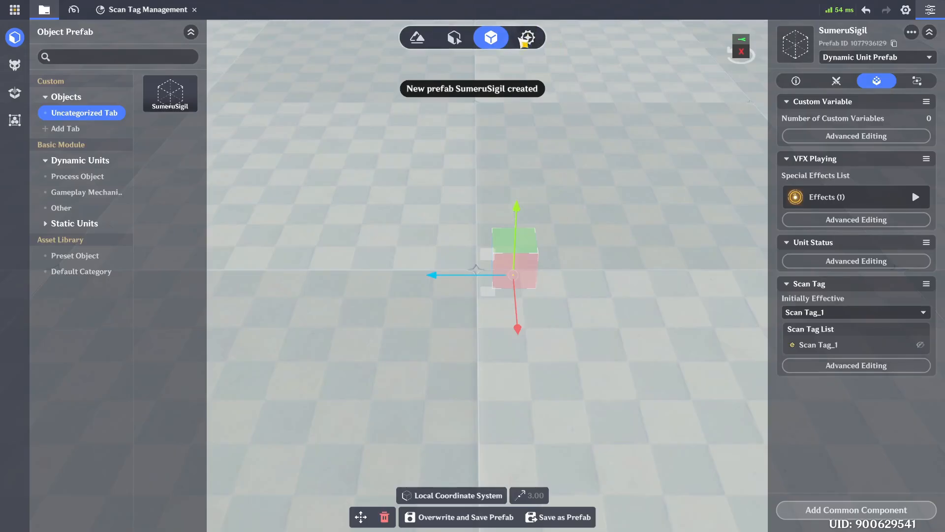
Step: Create a character custom skill named Traversal in Combat Preset, under the Uncategorized Tab category
{"action": "left_click", "coordinate": [529, 37]}
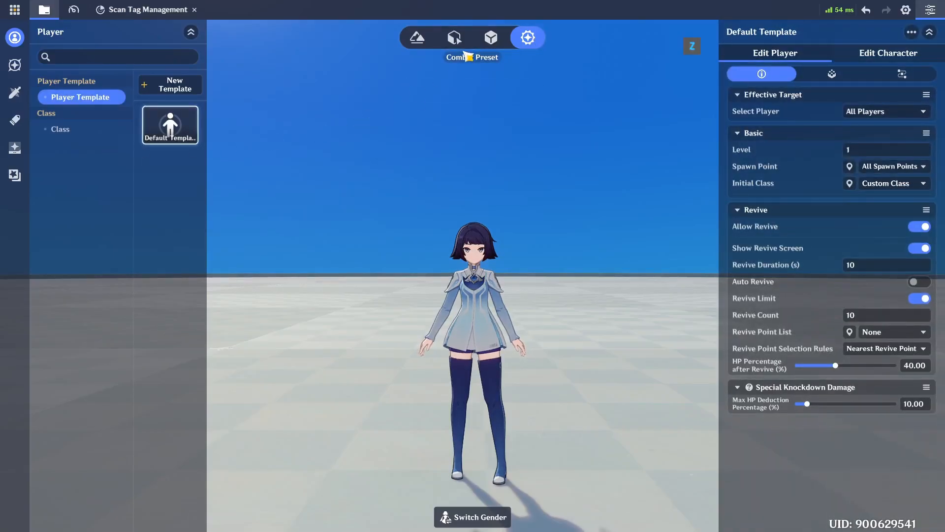
{"action": "left_click", "coordinate": [22, 97]}
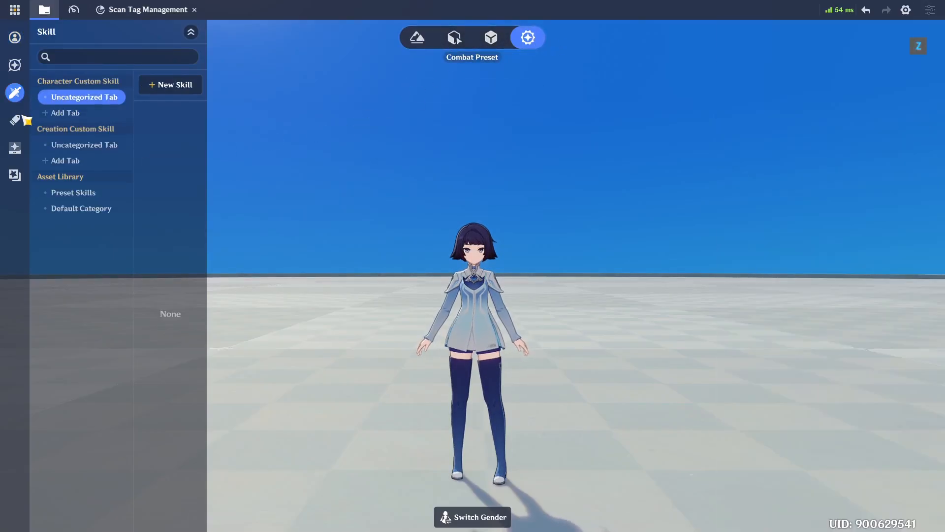
{"action": "left_click", "coordinate": [176, 86]}
{"action": "left_click", "coordinate": [484, 254]}
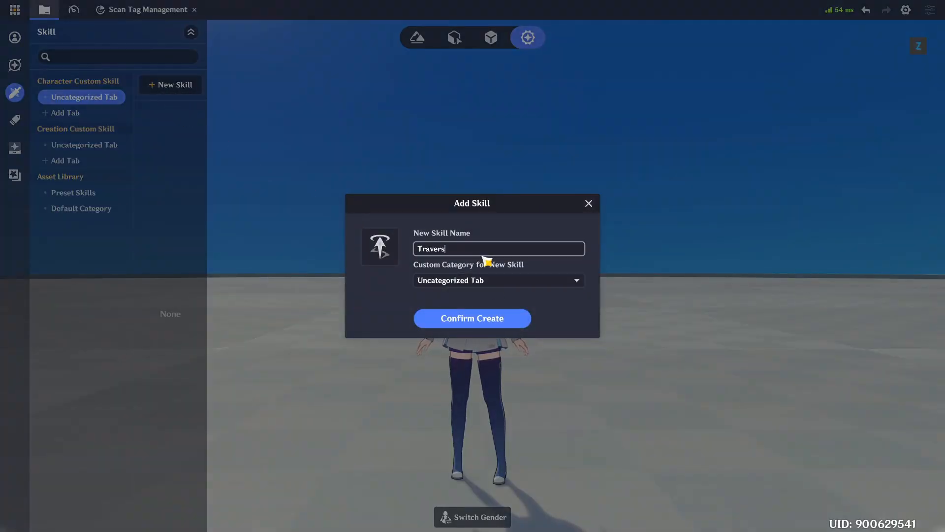
{"action": "left_click", "coordinate": [474, 325]}
Step: Give the Traversal skill the dashing-figure icon and enable Allow Cast in Mid Air
{"action": "left_click", "coordinate": [746, 45]}
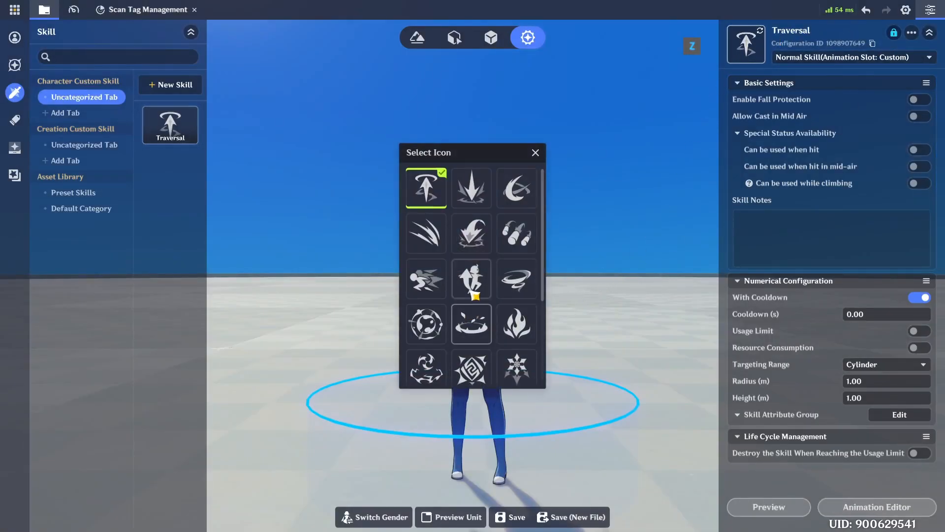
{"action": "scroll", "coordinate": [476, 286], "scroll_direction": "down", "scroll_amount": 2}
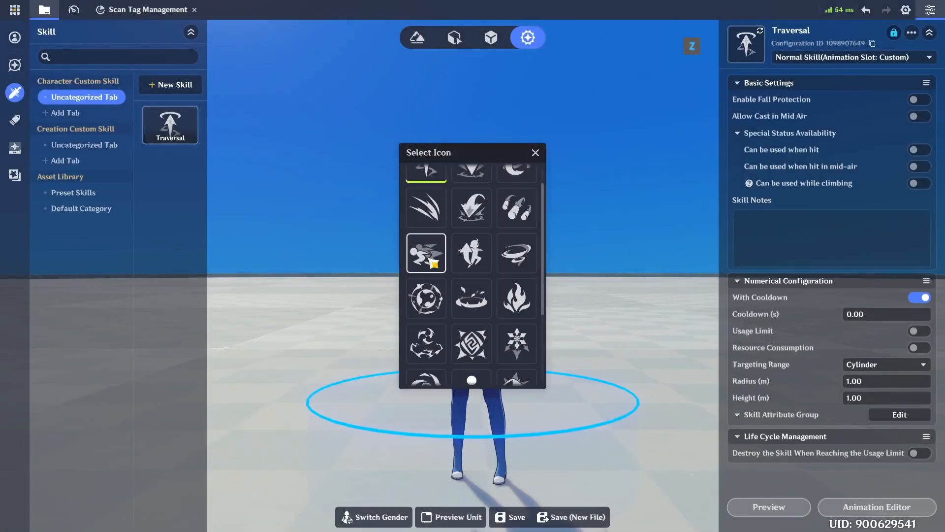
{"action": "left_click", "coordinate": [427, 254]}
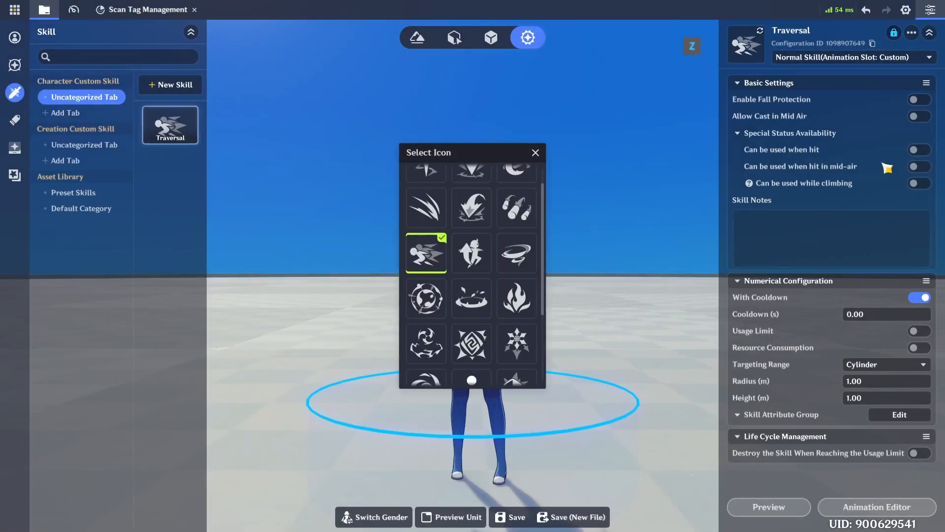
{"action": "left_click", "coordinate": [923, 118]}
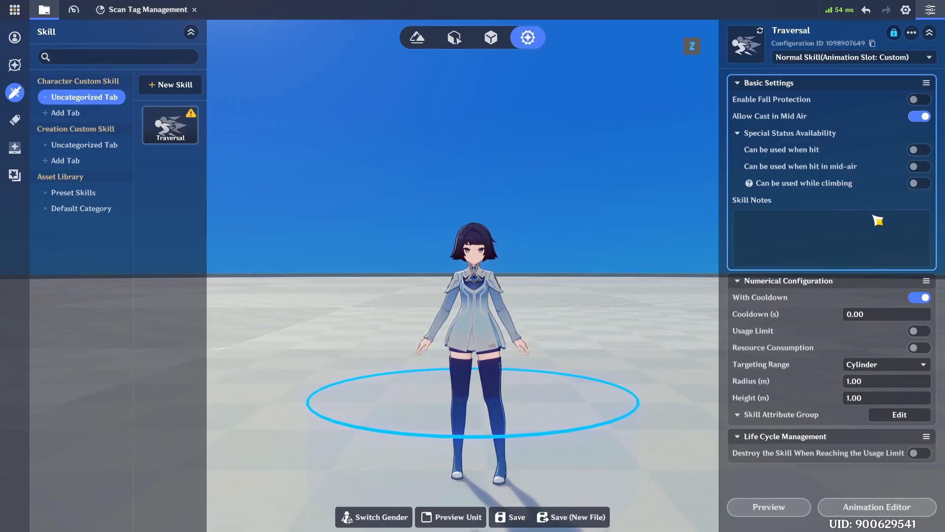
Step: Assign the General Chant in Place_01_Pre-Cast animation to the first slot of Traversal's animation timeline
{"action": "left_click", "coordinate": [872, 511]}
{"action": "left_click", "coordinate": [115, 415]}
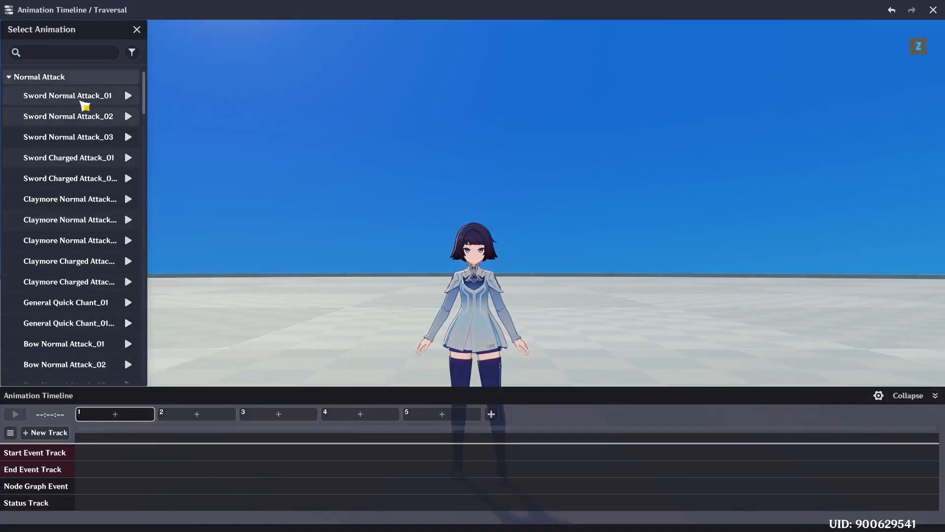
{"action": "scroll", "coordinate": [84, 128], "scroll_direction": "down", "scroll_amount": 2}
{"action": "scroll", "coordinate": [44, 120], "scroll_direction": "up", "scroll_amount": 2}
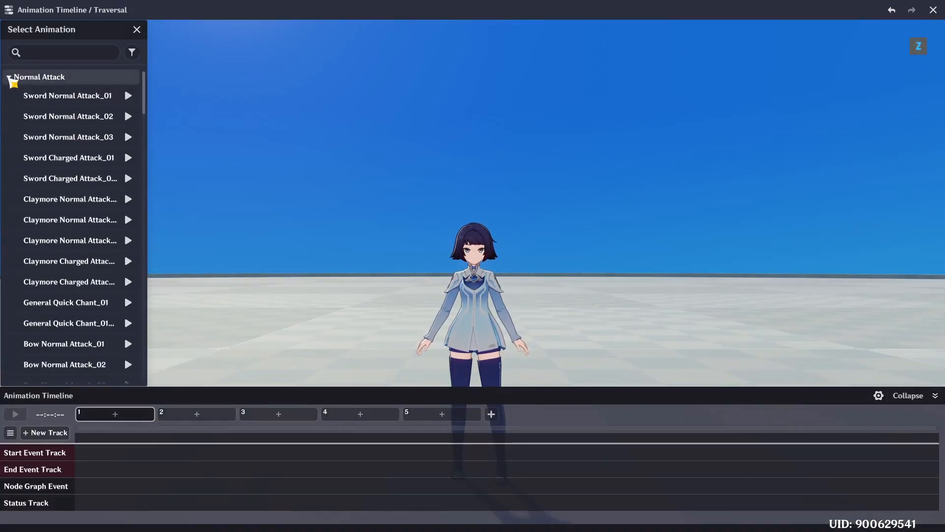
{"action": "left_click", "coordinate": [11, 78]}
{"action": "scroll", "coordinate": [29, 189], "scroll_direction": "down", "scroll_amount": 1}
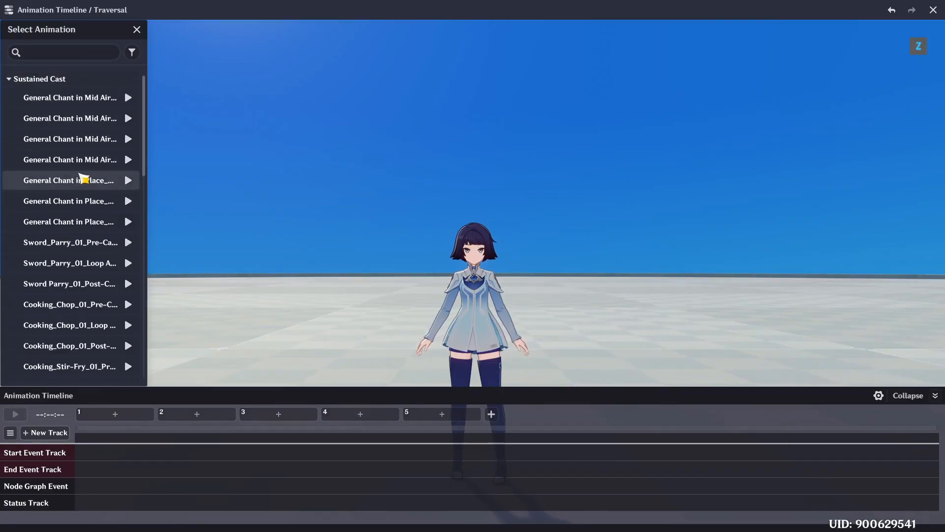
{"action": "left_click", "coordinate": [84, 180]}
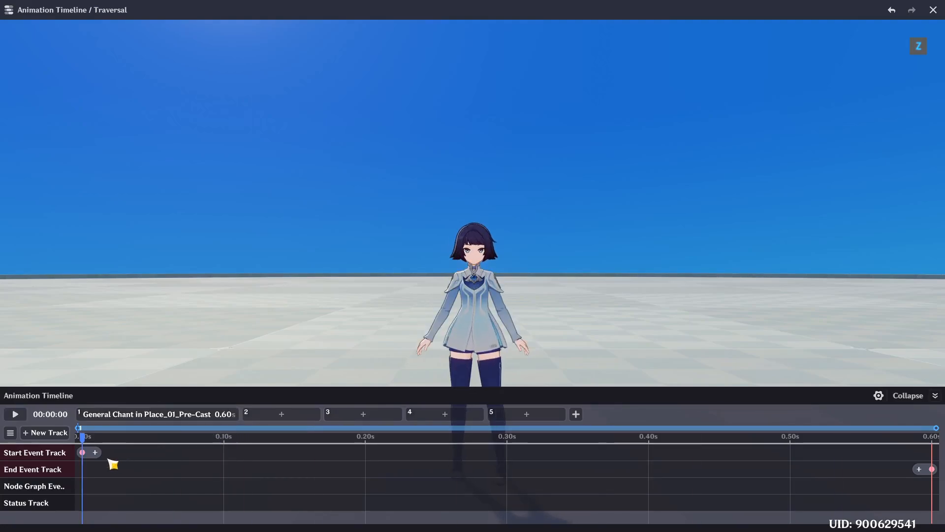
Step: Check which skill node graphs the start event offers, and save the animation timeline and the Traversal skill
{"action": "left_click", "coordinate": [95, 452]}
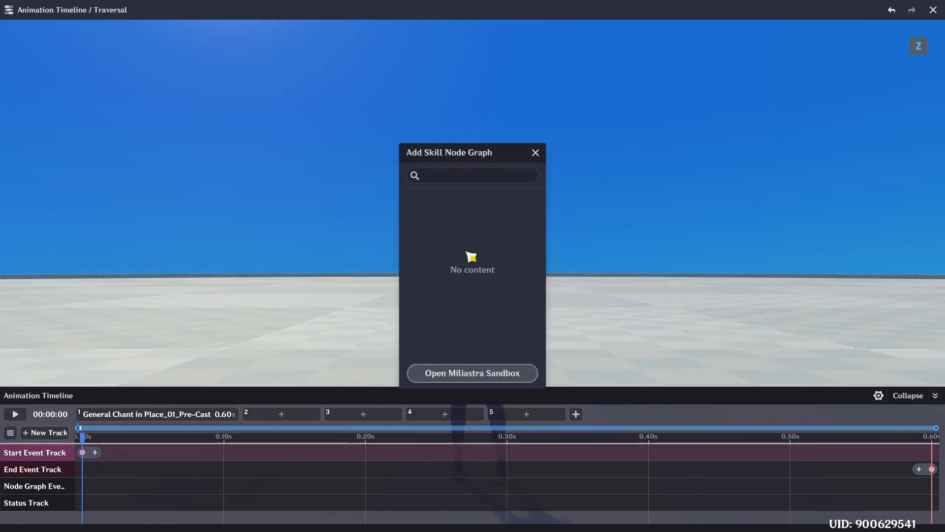
{"action": "left_click", "coordinate": [547, 489]}
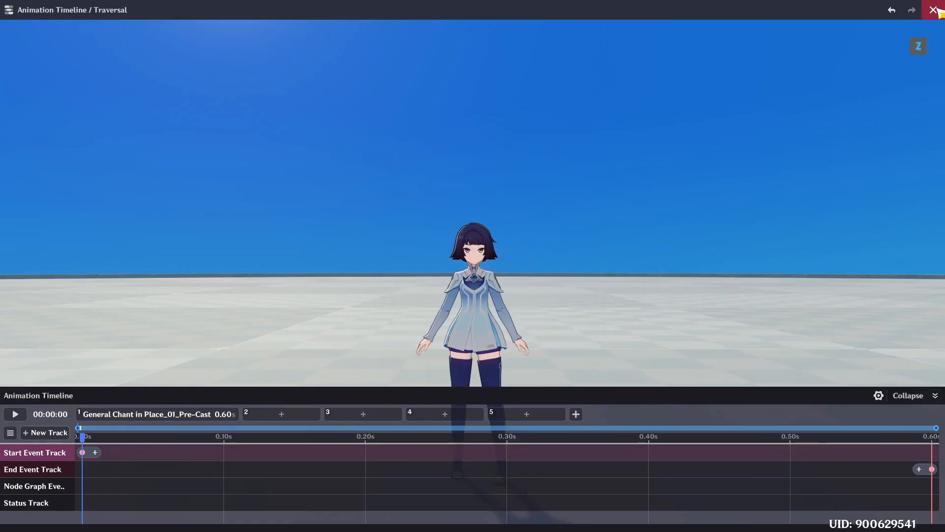
{"action": "key", "text": "ctrl+s"}
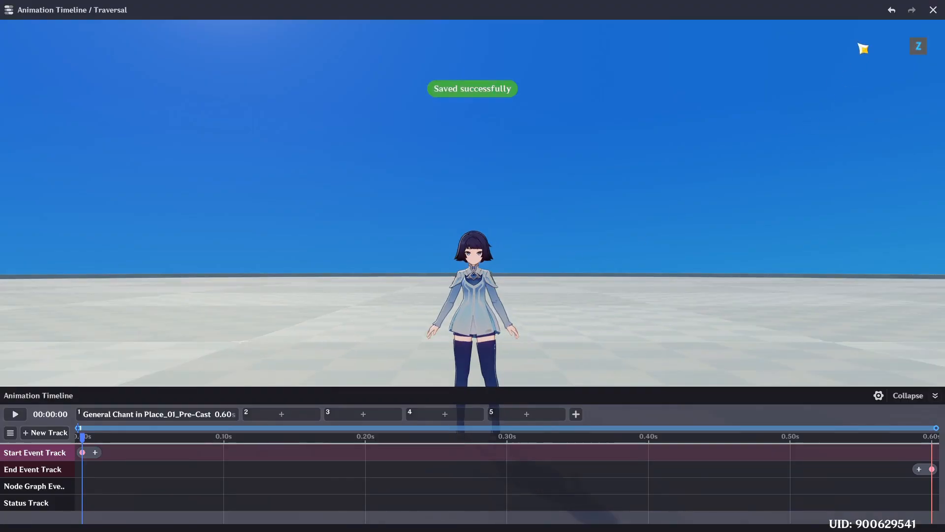
{"action": "left_click", "coordinate": [933, 10]}
{"action": "left_click", "coordinate": [509, 517]}
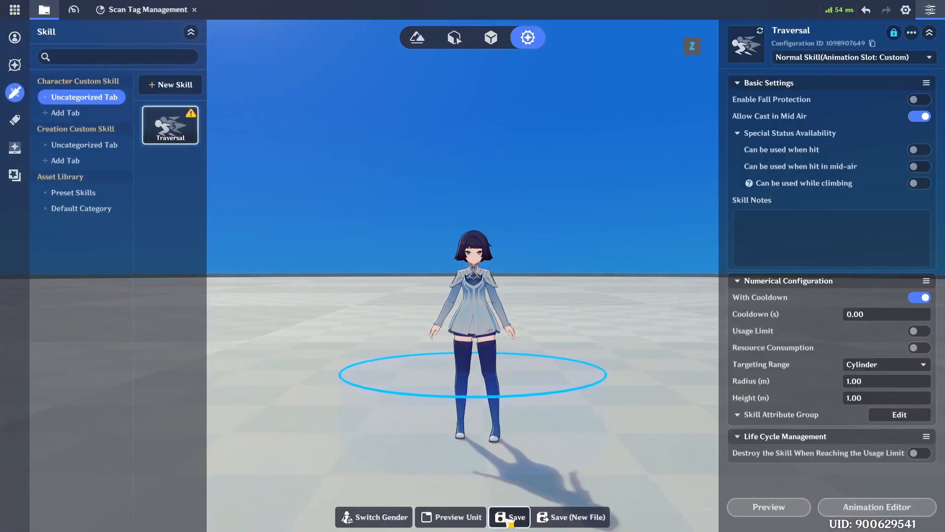
Step: Set the Custom Class's active skill quantity to 1, assign Traversal to Skill 1-E and save the project
{"action": "left_click", "coordinate": [15, 37]}
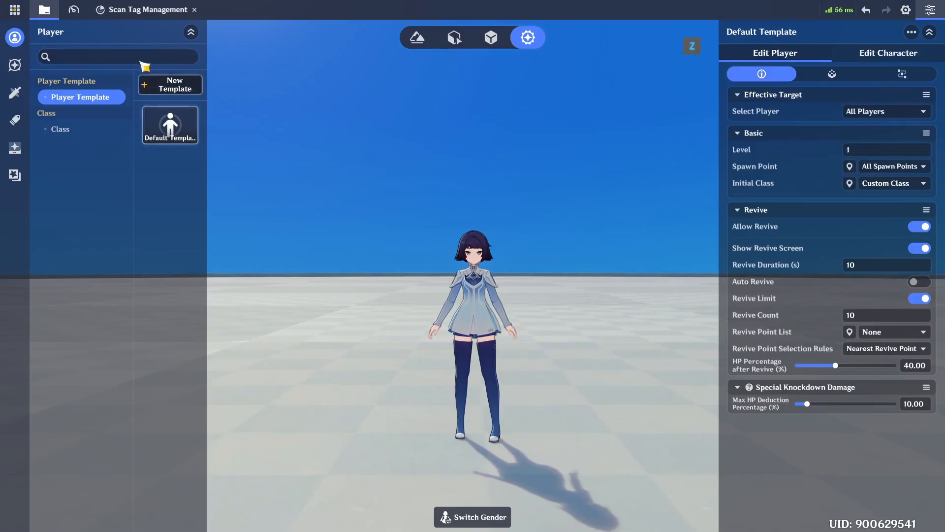
{"action": "left_click", "coordinate": [893, 53]}
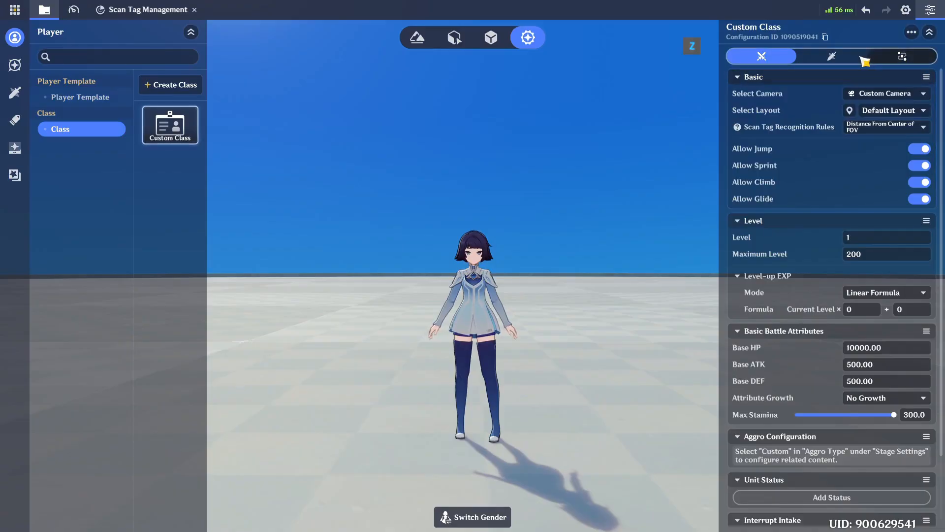
{"action": "left_click", "coordinate": [840, 56]}
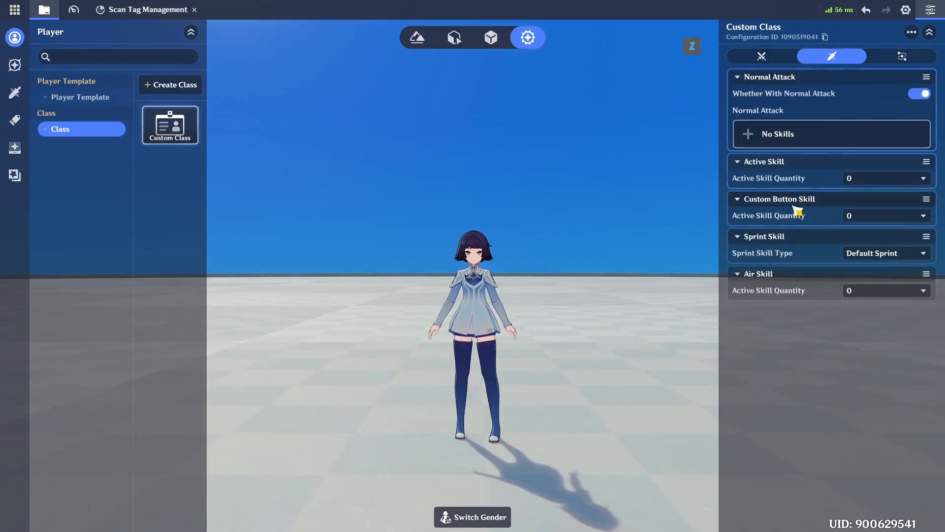
{"action": "left_click", "coordinate": [875, 180]}
{"action": "left_click", "coordinate": [869, 210]}
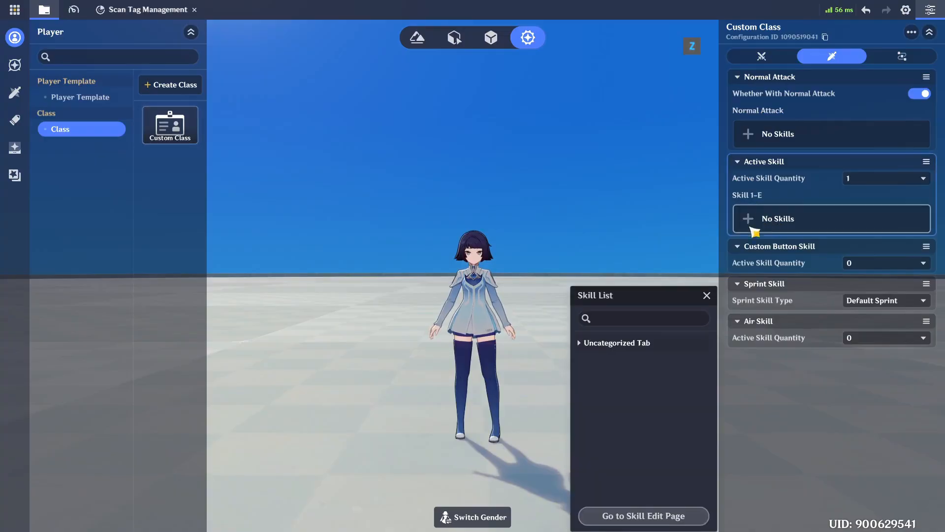
{"action": "left_click", "coordinate": [645, 345]}
{"action": "left_click", "coordinate": [645, 367]}
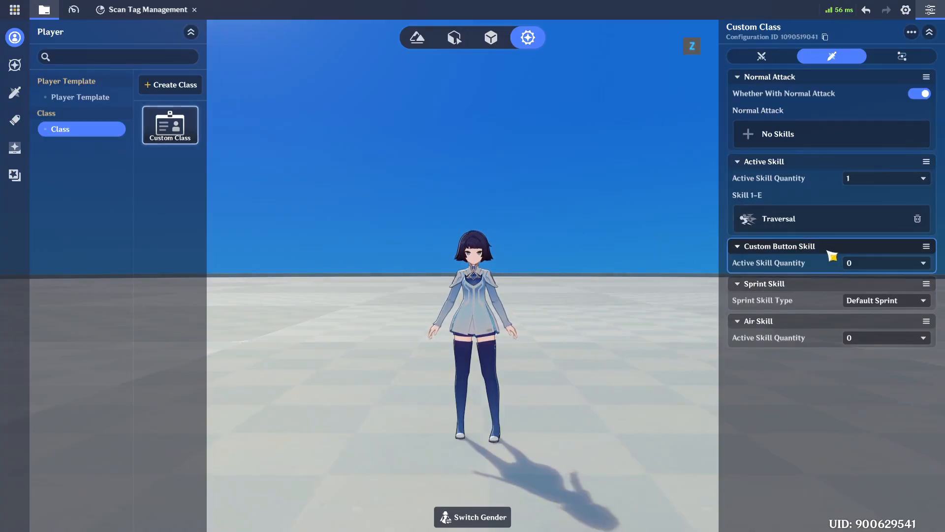
{"action": "key", "text": "ctrl+s"}
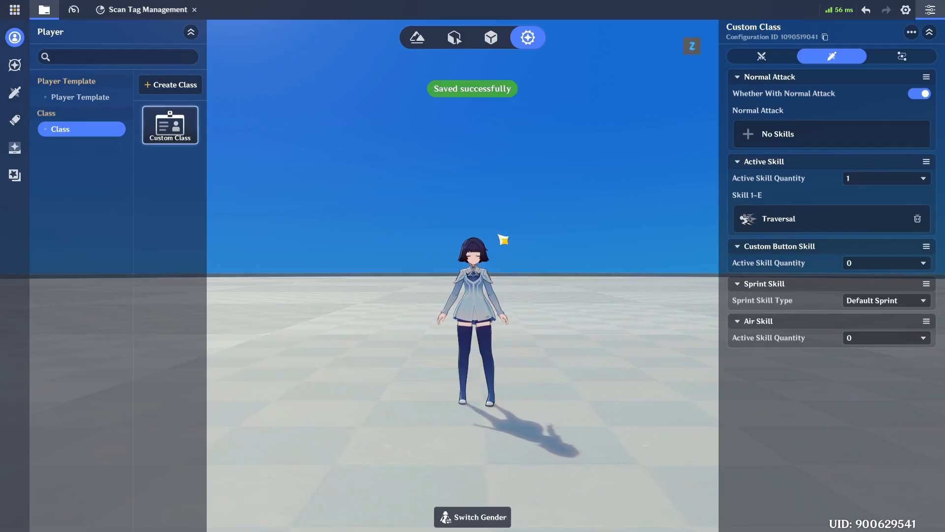
Step: Switch to the node graph editor and open the Client Node Graph Resource Explorer
{"action": "left_click", "coordinate": [15, 9]}
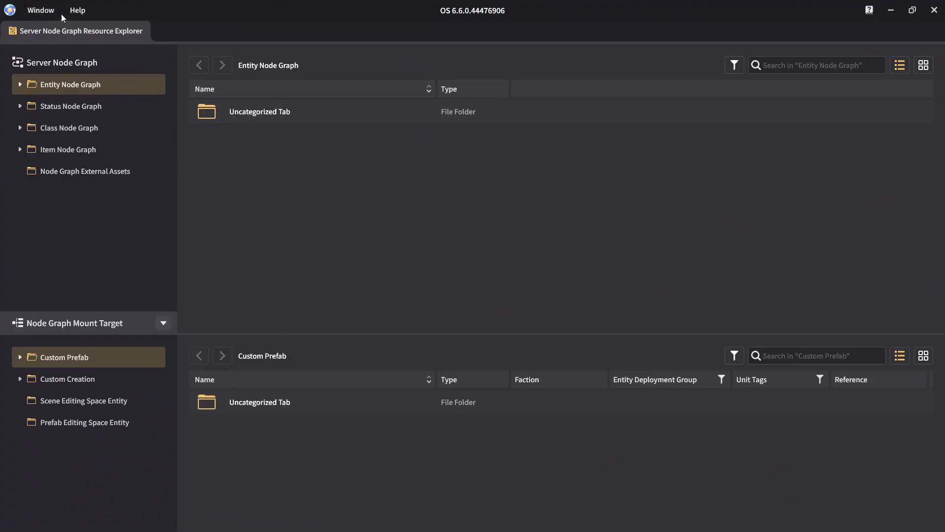
{"action": "left_click", "coordinate": [45, 13]}
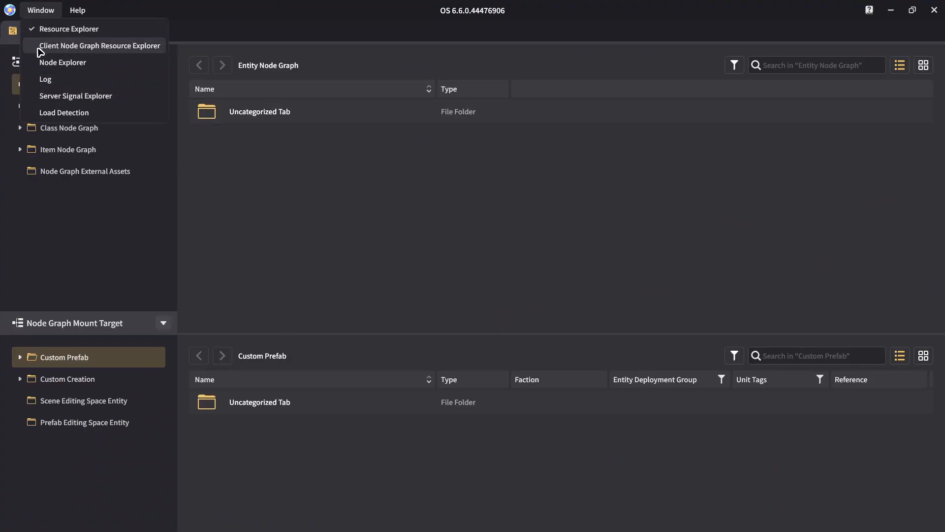
{"action": "left_click", "coordinate": [132, 46]}
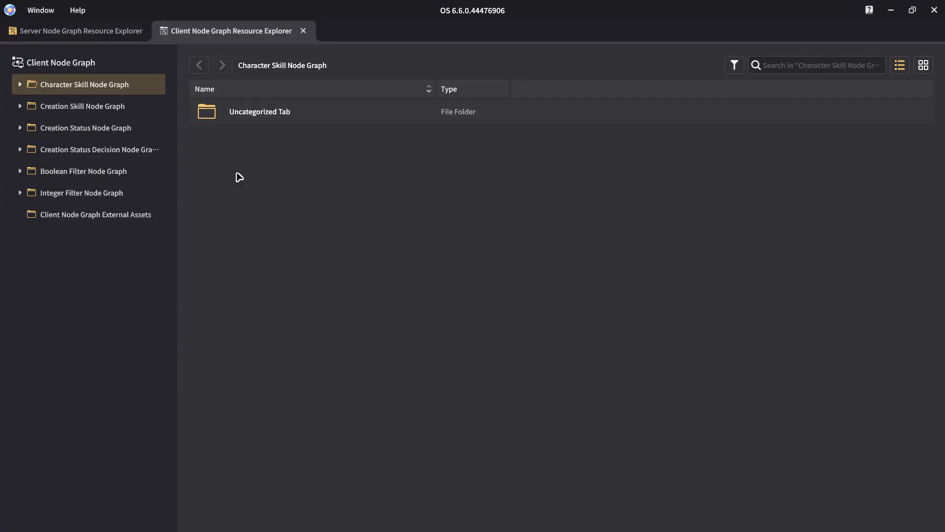
Step: Create a character skill node graph named Traversal in the Uncategorized Tab and open it for editing
{"action": "double_click", "coordinate": [93, 89]}
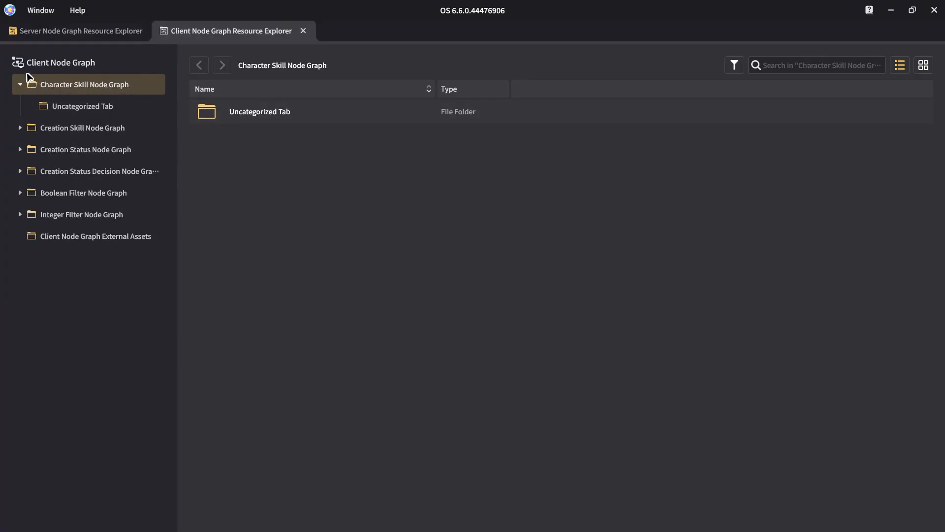
{"action": "double_click", "coordinate": [290, 117]}
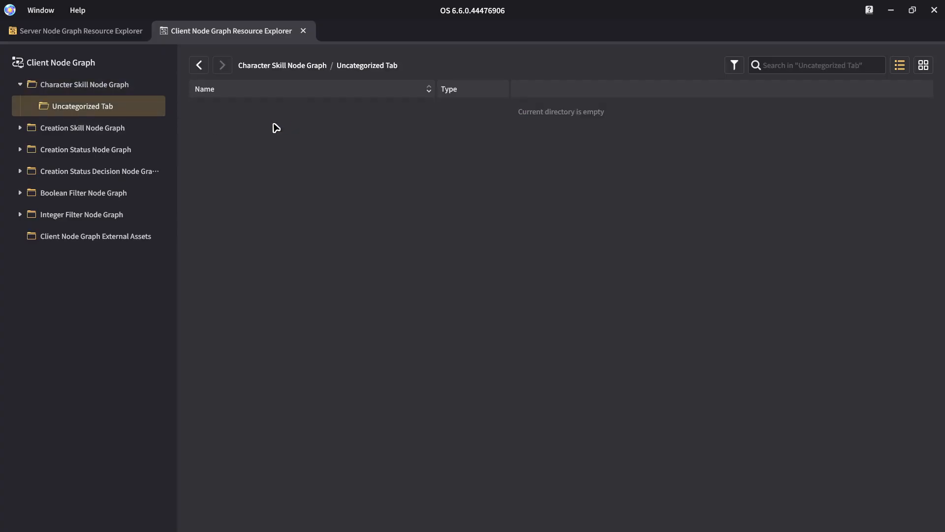
{"action": "right_click", "coordinate": [310, 172]}
{"action": "left_click", "coordinate": [341, 180]}
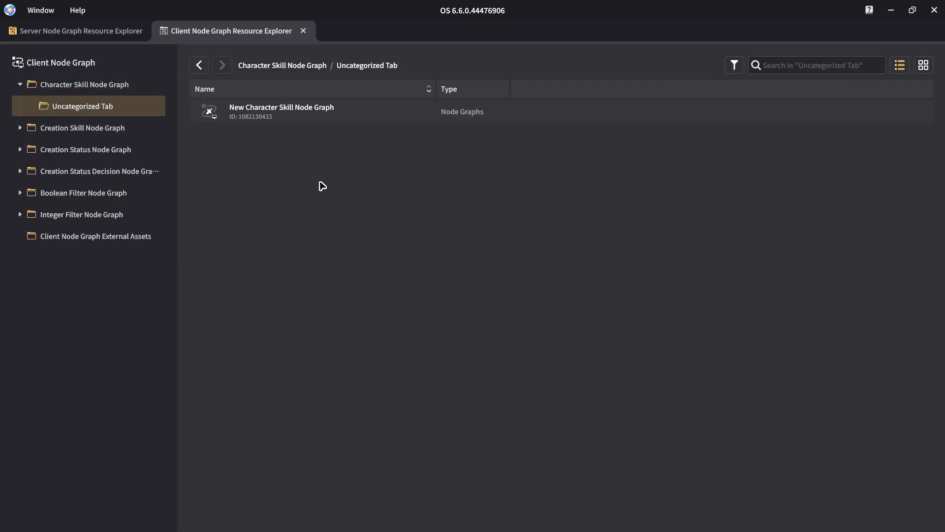
{"action": "right_click", "coordinate": [295, 121]}
{"action": "left_click", "coordinate": [323, 146]}
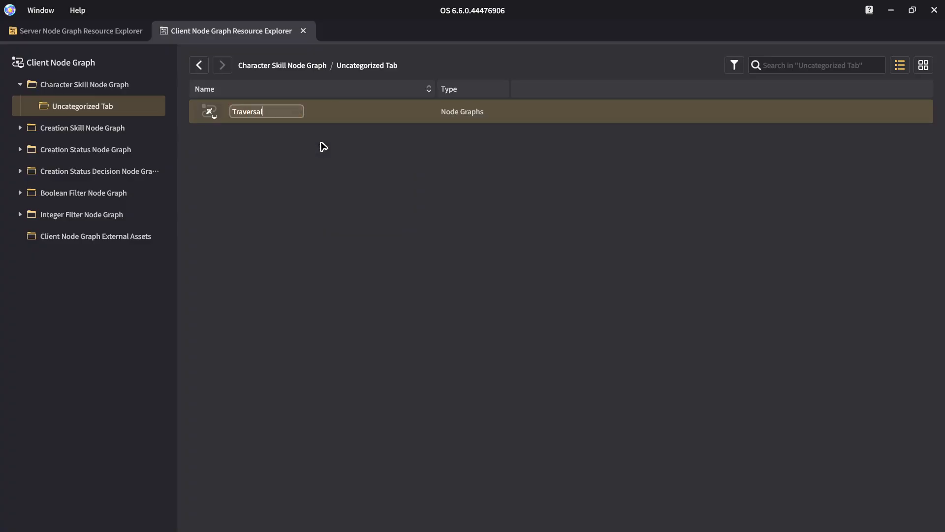
{"action": "type", "text": "Traversal"}
{"action": "key", "text": "Return"}
{"action": "double_click", "coordinate": [305, 119]}
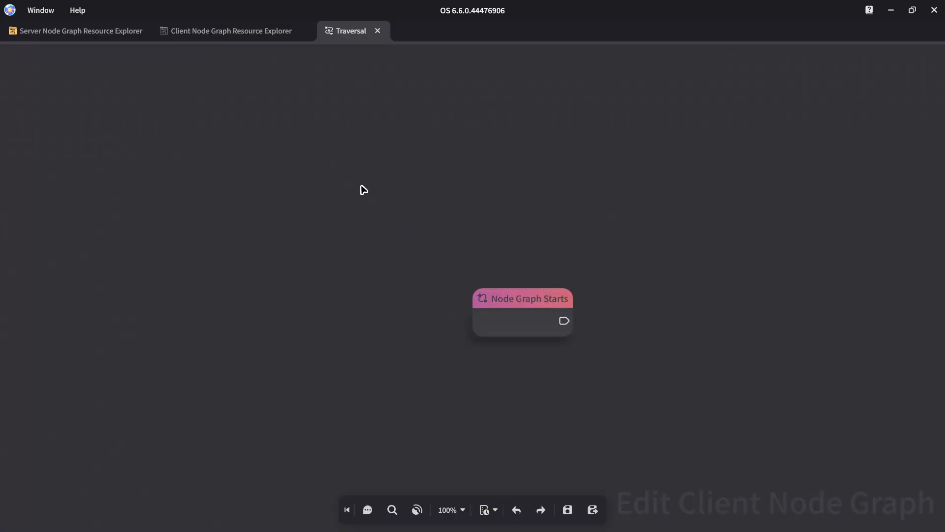
Step: Add a Get Entity Currently Scanned by Scan Component node and place it above the Node Graph Starts node
{"action": "middle_click_drag", "start_coordinate": [620, 252], "coordinate": [380, 233]}
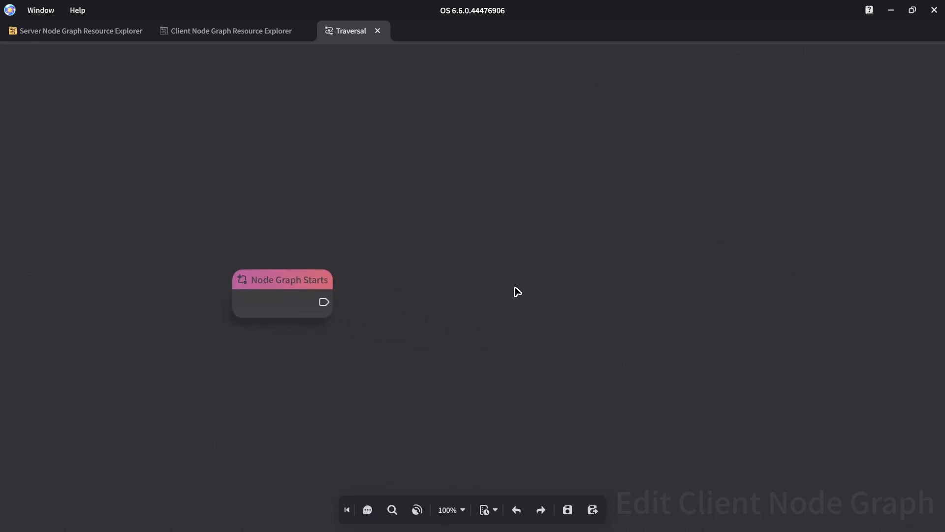
{"action": "right_click", "coordinate": [487, 244]}
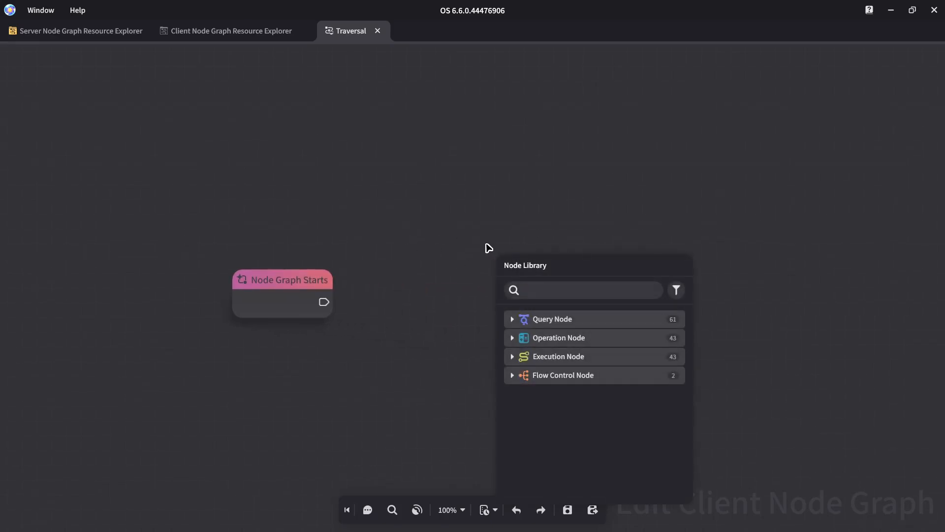
{"action": "type", "text": "scan component"}
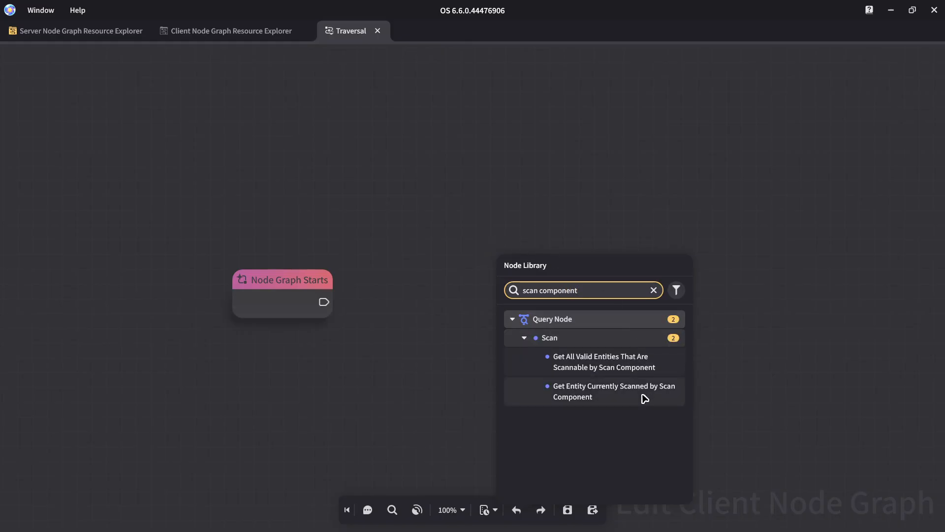
{"action": "left_click", "coordinate": [610, 398]}
{"action": "left_click_drag", "start_coordinate": [566, 250], "coordinate": [279, 160]}
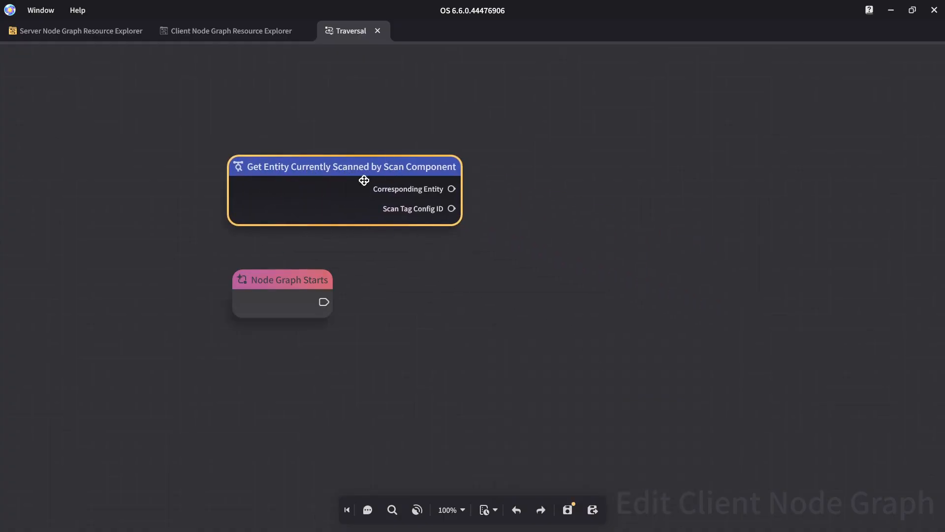
{"action": "left_click_drag", "start_coordinate": [364, 180], "coordinate": [274, 165]}
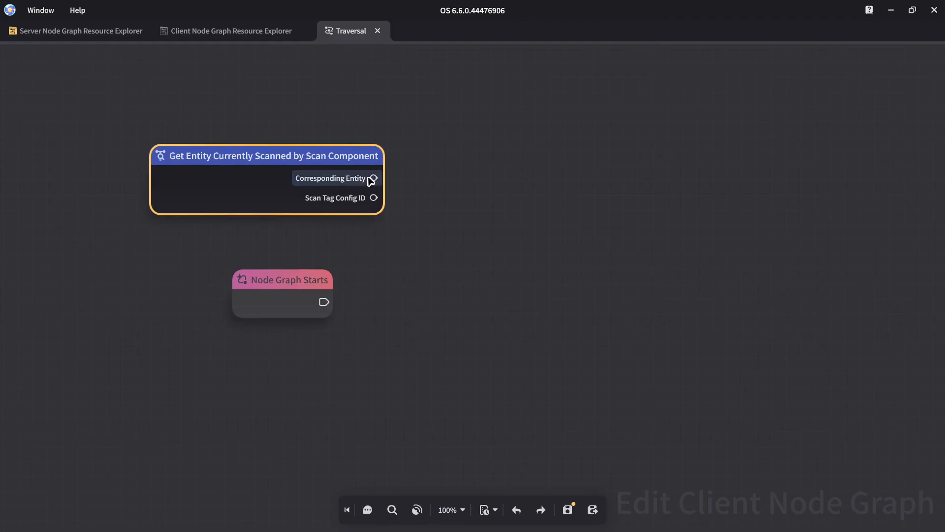
Step: Add an Equal node fed by the scan node's Corresponding Entity output and place it below Node Graph Starts
{"action": "left_click_drag", "start_coordinate": [373, 178], "coordinate": [460, 304]}
{"action": "type", "text": "eq"}
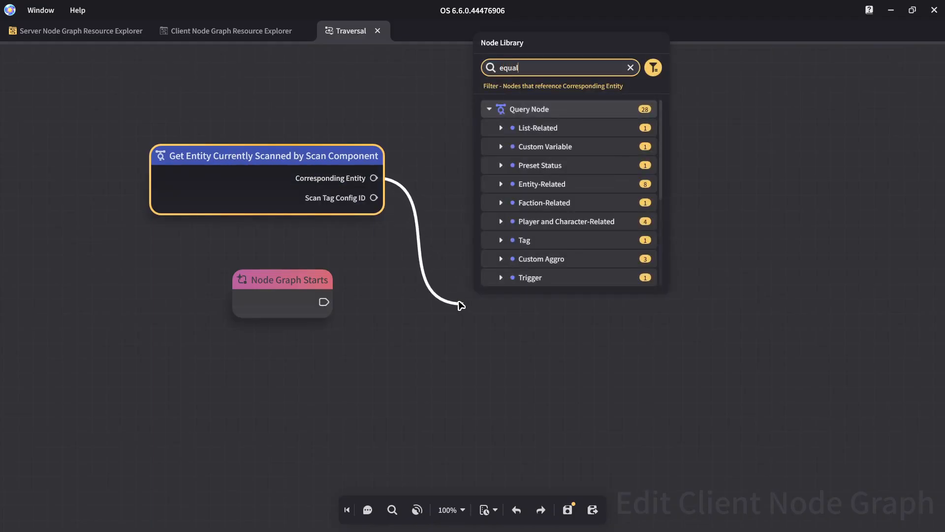
{"action": "type", "text": "ual"}
{"action": "left_click", "coordinate": [552, 146]}
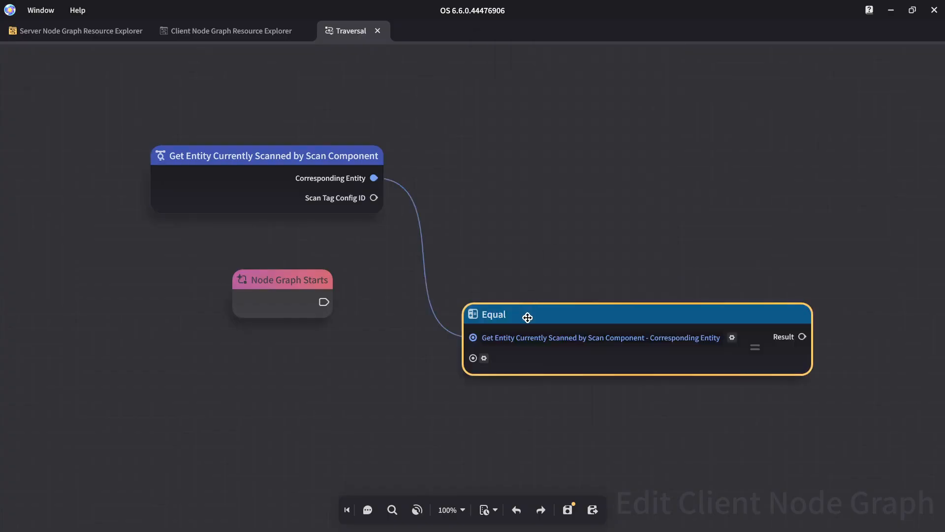
{"action": "left_click_drag", "start_coordinate": [499, 283], "coordinate": [345, 367]}
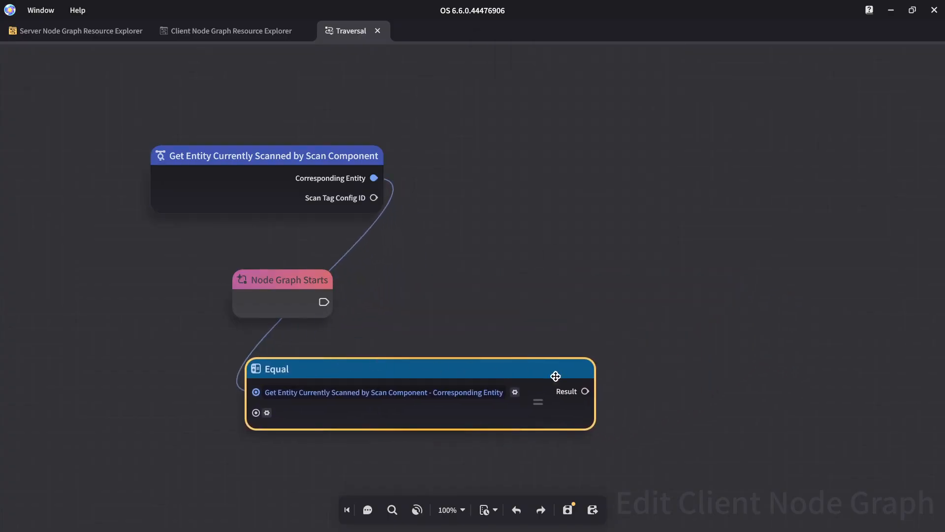
Step: Add a Double Branch node with the Equal result as its condition, and connect Node Graph Starts to its execution input
{"action": "left_click_drag", "start_coordinate": [585, 391], "coordinate": [665, 292]}
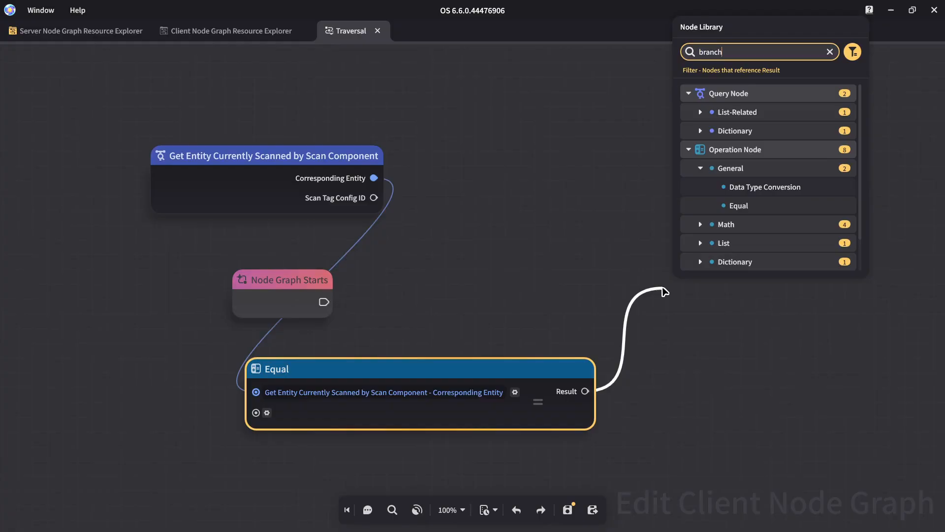
{"action": "left_click", "coordinate": [751, 129]}
{"action": "left_click_drag", "start_coordinate": [702, 299], "coordinate": [682, 275]}
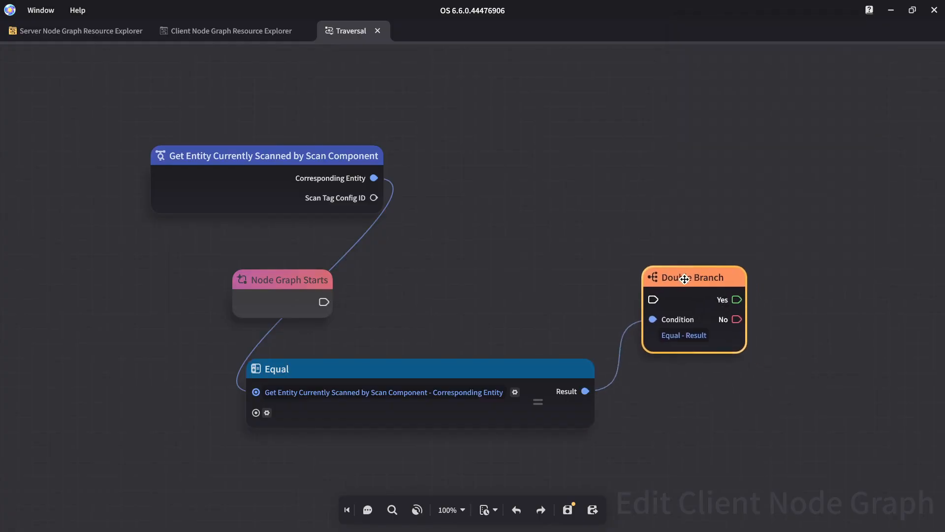
{"action": "left_click_drag", "start_coordinate": [324, 302], "coordinate": [652, 300]}
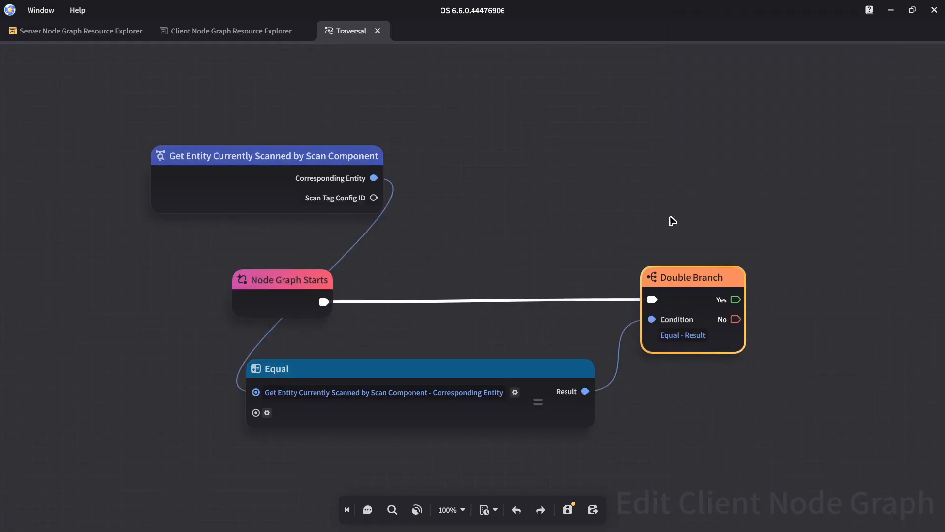
{"action": "scroll", "coordinate": [453, 194], "scroll_direction": "down", "scroll_amount": 2}
{"action": "scroll", "coordinate": [454, 194], "scroll_direction": "down", "scroll_amount": 1}
{"action": "middle_click_drag", "start_coordinate": [454, 194], "coordinate": [486, 206]}
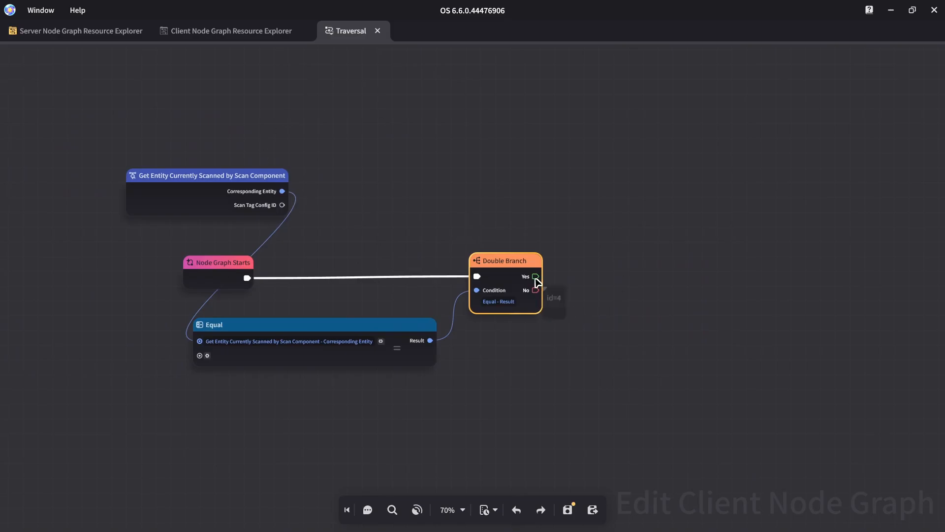
{"action": "left_click_drag", "start_coordinate": [535, 277], "coordinate": [659, 197]}
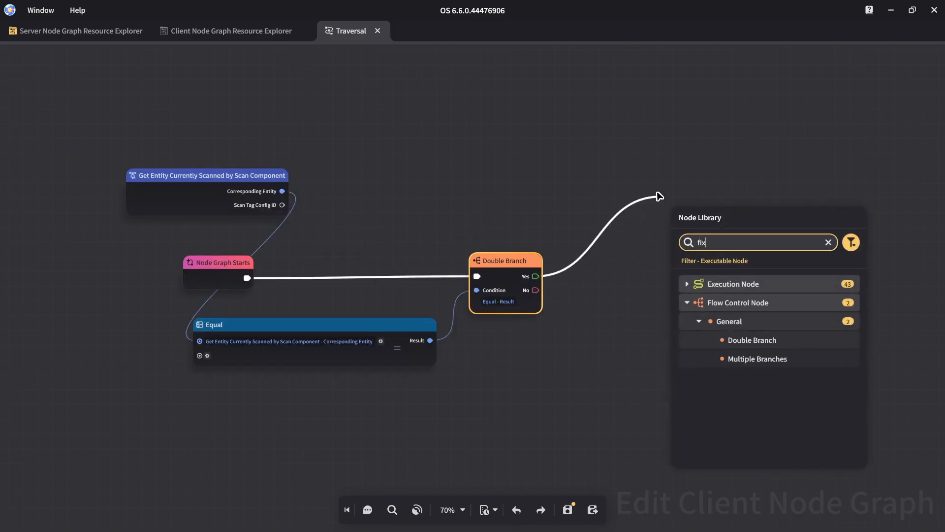
{"action": "left_click", "coordinate": [556, 326]}
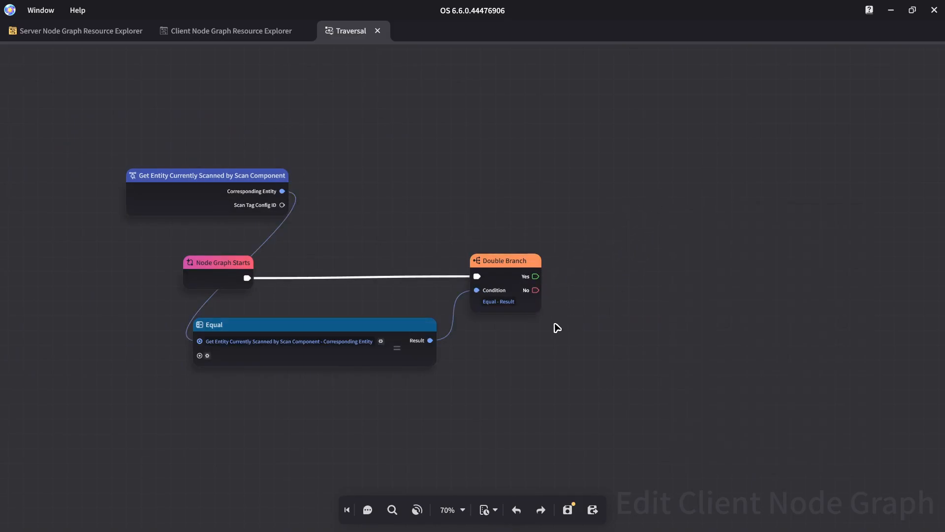
{"action": "left_click_drag", "start_coordinate": [536, 290], "coordinate": [613, 355]}
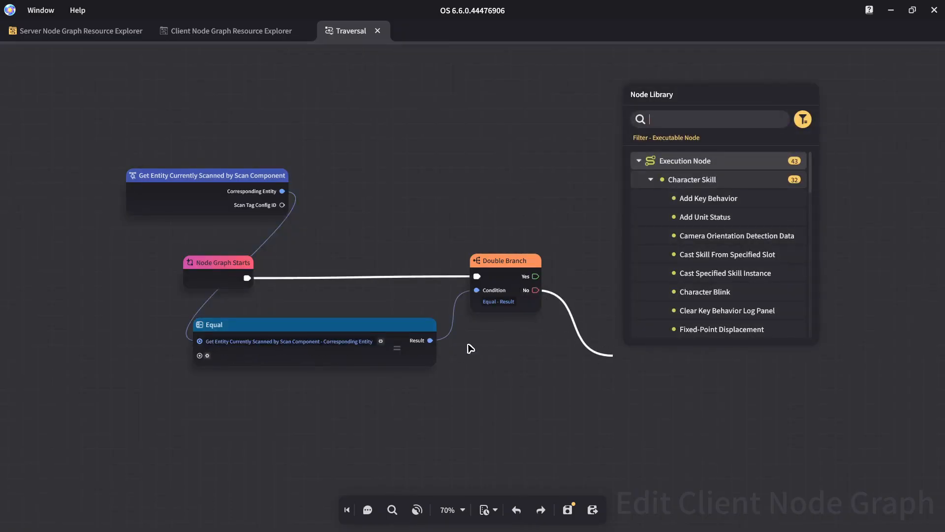
{"action": "left_click", "coordinate": [470, 348]}
Step: Add a Fixed-Point Displacement node to the Double Branch's No output and place it beside the branch
{"action": "left_click_drag", "start_coordinate": [536, 290], "coordinate": [613, 339]}
{"action": "type", "text": "fixed point"}
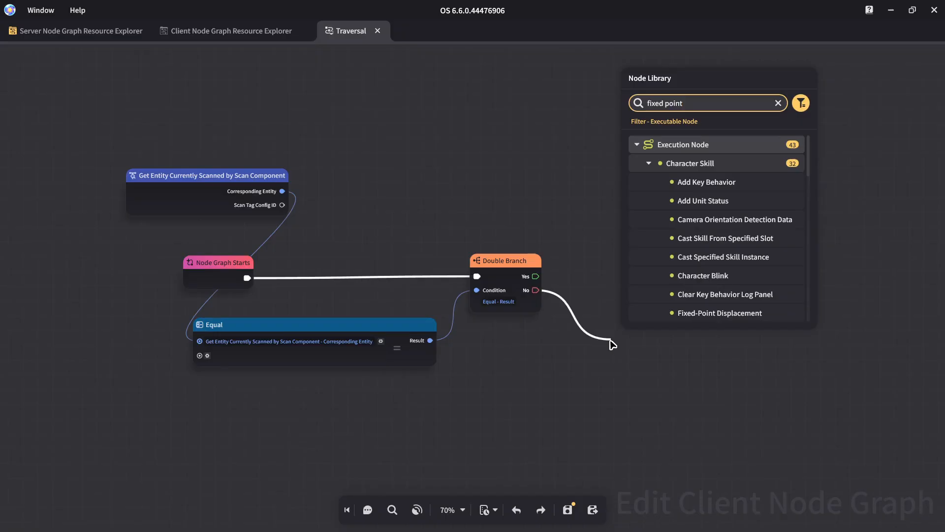
{"action": "left_click", "coordinate": [716, 182]}
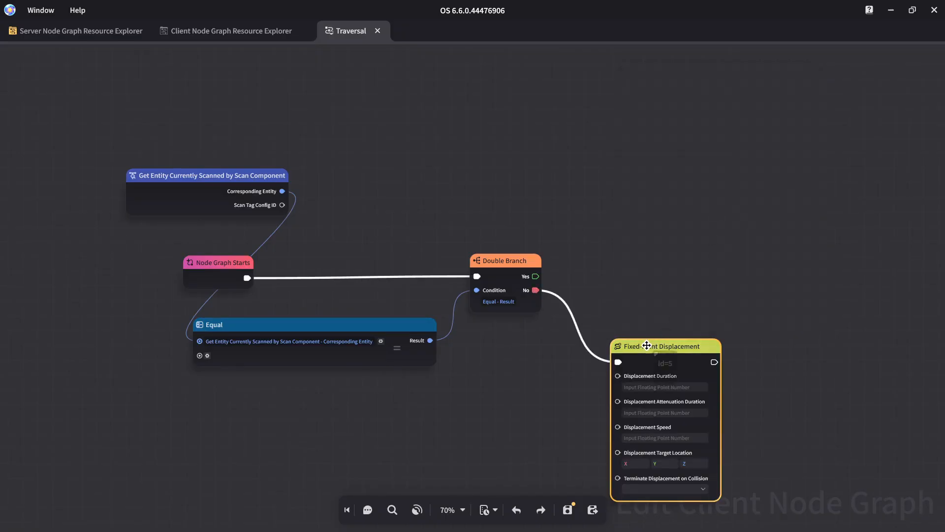
{"action": "left_click_drag", "start_coordinate": [639, 269], "coordinate": [630, 306]}
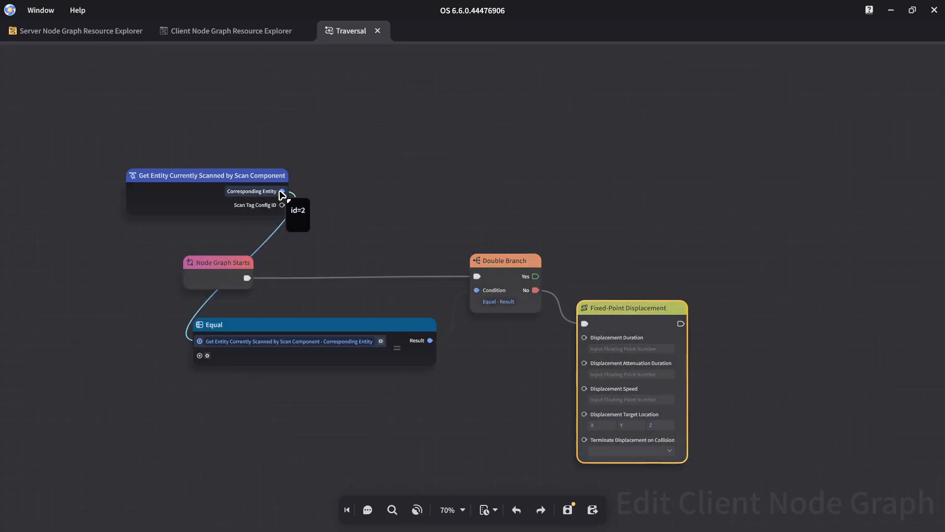
Step: Add a Get Entity Location node for the scanned entity and connect its Location to the Displacement Target Location input
{"action": "left_click_drag", "start_coordinate": [282, 191], "coordinate": [382, 434]}
{"action": "type", "text": "location"}
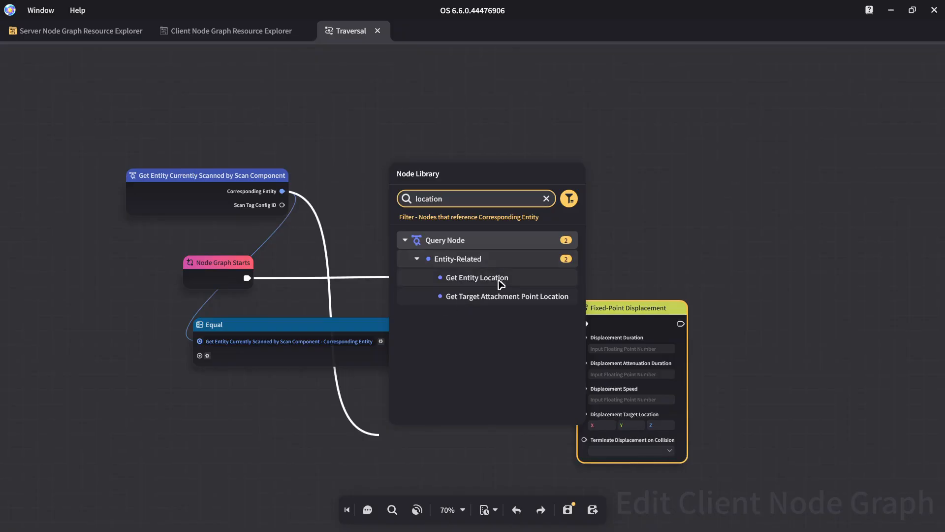
{"action": "left_click", "coordinate": [500, 278]}
{"action": "left_click_drag", "start_coordinate": [244, 175], "coordinate": [218, 422]}
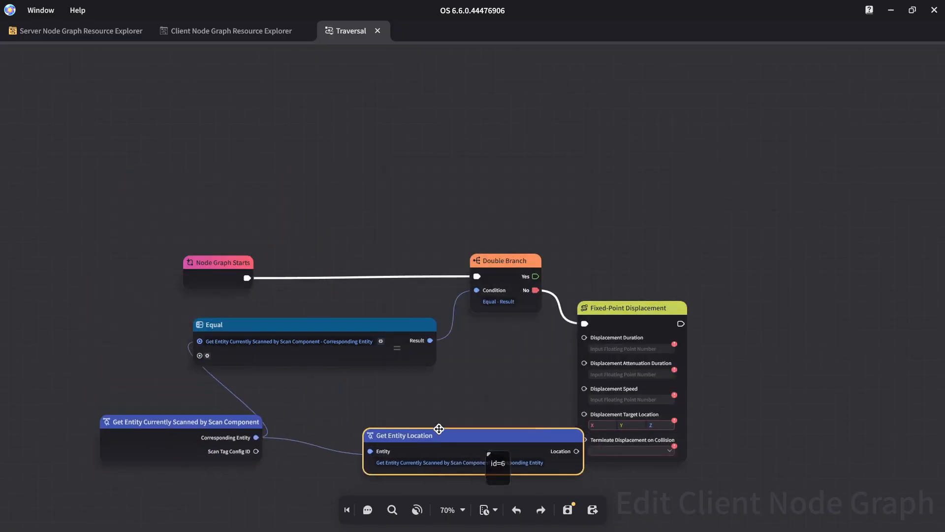
{"action": "left_click_drag", "start_coordinate": [439, 429], "coordinate": [378, 399]}
{"action": "left_click_drag", "start_coordinate": [509, 421], "coordinate": [602, 422]}
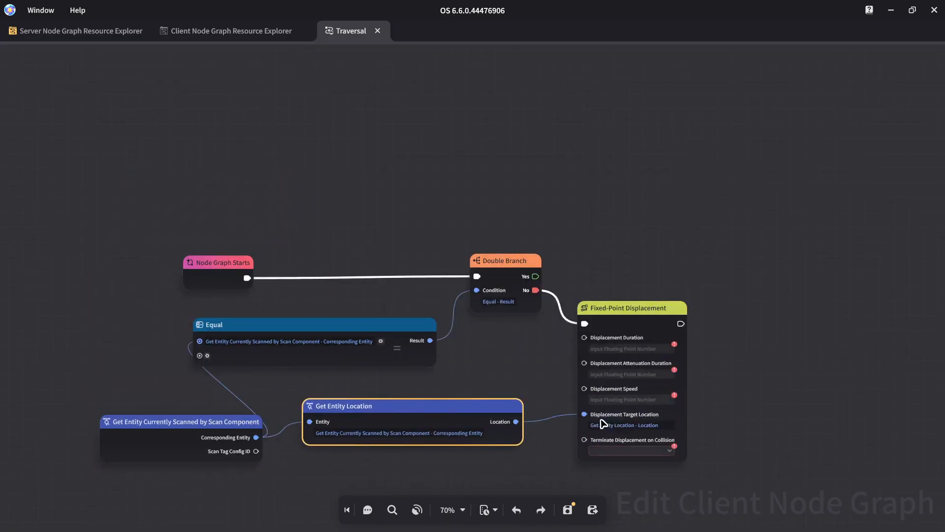
Step: Set the Fixed-Point Displacement's duration to 5, attenuation duration to 0, speed to 5 and collision termination to Yes, then save and close the graph
{"action": "left_click", "coordinate": [633, 451]}
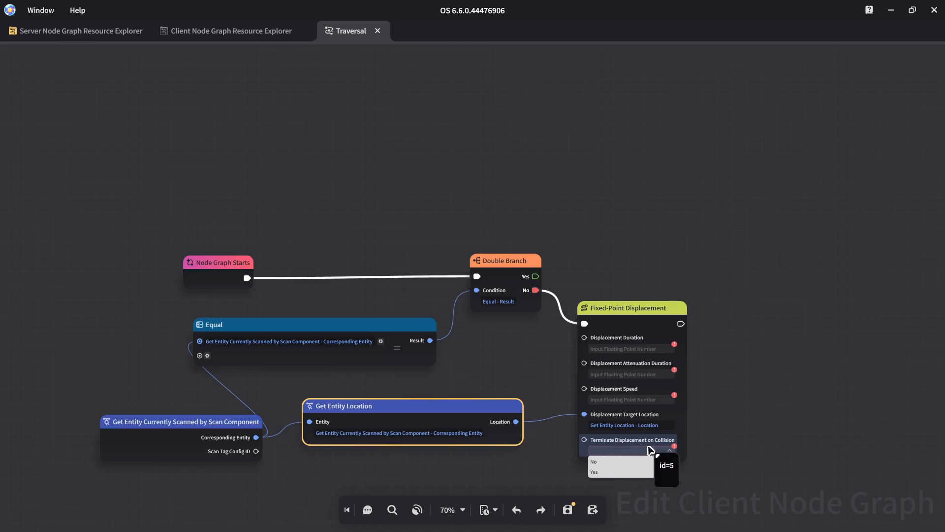
{"action": "left_click", "coordinate": [623, 472]}
{"action": "left_click", "coordinate": [615, 348]}
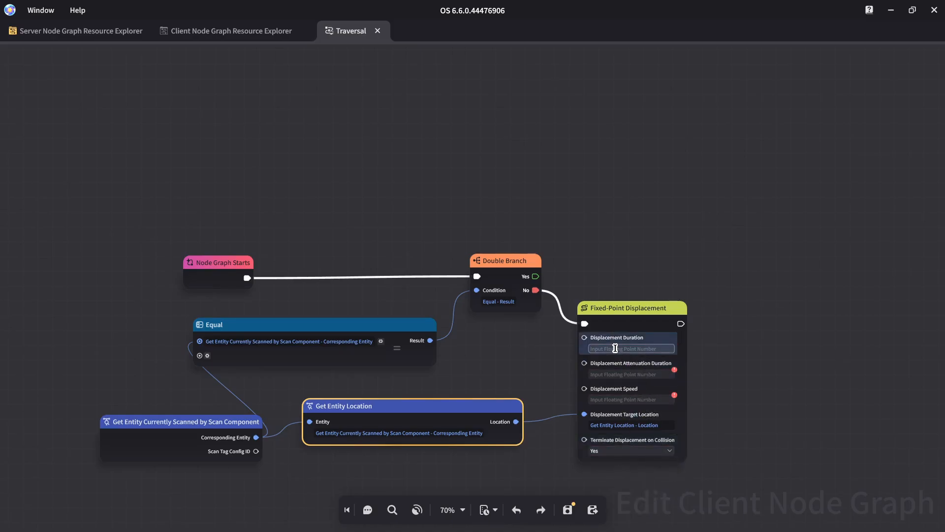
{"action": "type", "text": "5"}
{"action": "left_click", "coordinate": [616, 376]}
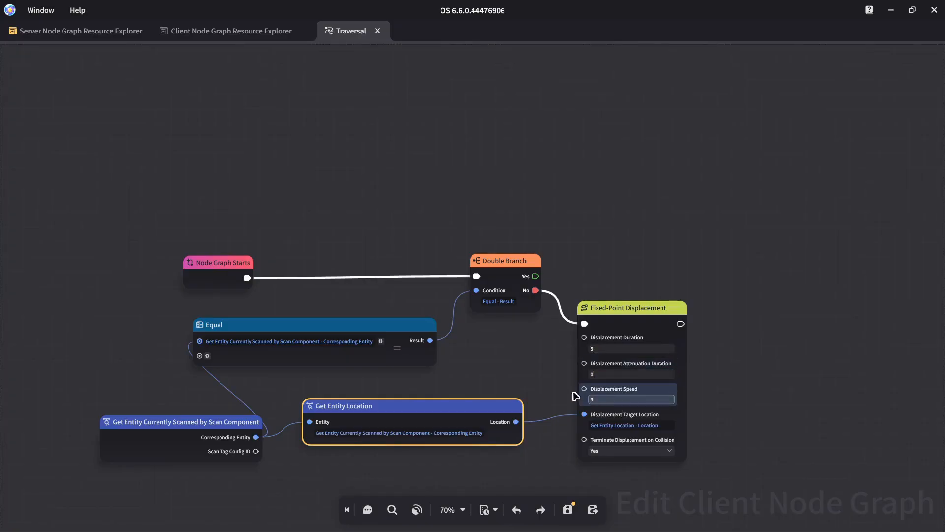
{"action": "type", "text": "5"}
{"action": "key", "text": "ctrl+s"}
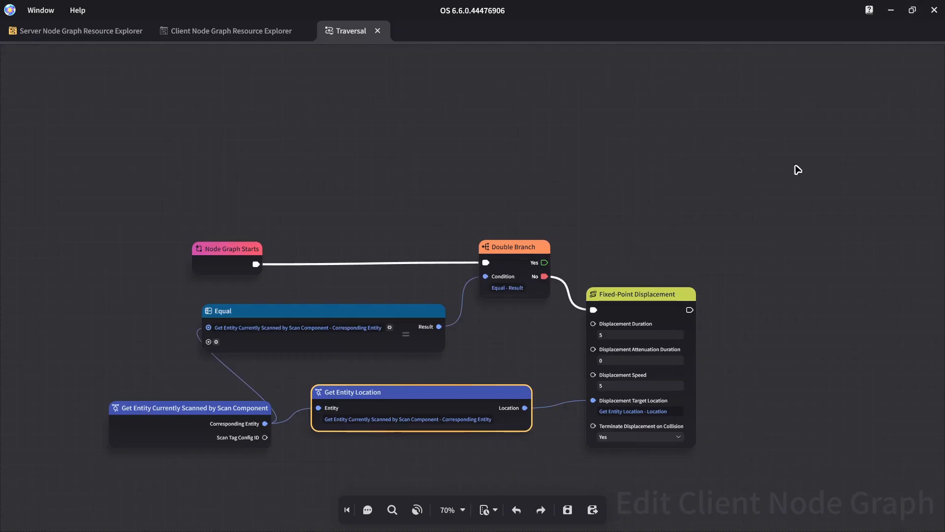
{"action": "left_click", "coordinate": [934, 10]}
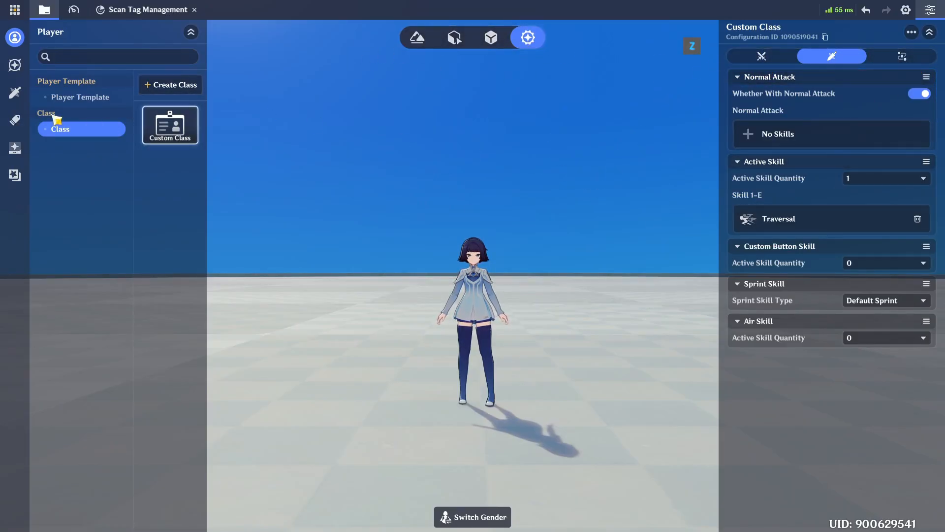
Step: Add the Traversal node graph to the start event in the Traversal skill's animation timeline, then save and close the timeline
{"action": "left_click", "coordinate": [15, 92]}
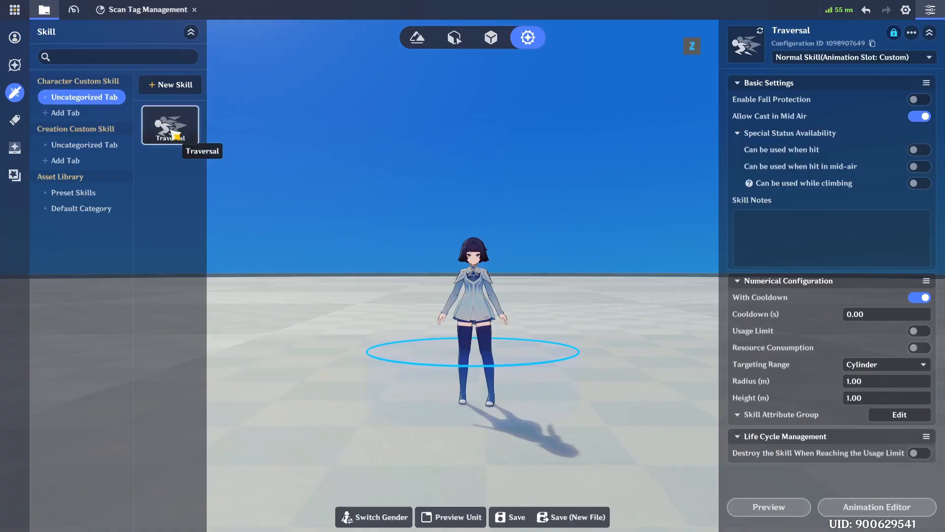
{"action": "left_click", "coordinate": [877, 506]}
{"action": "left_click", "coordinate": [95, 452]}
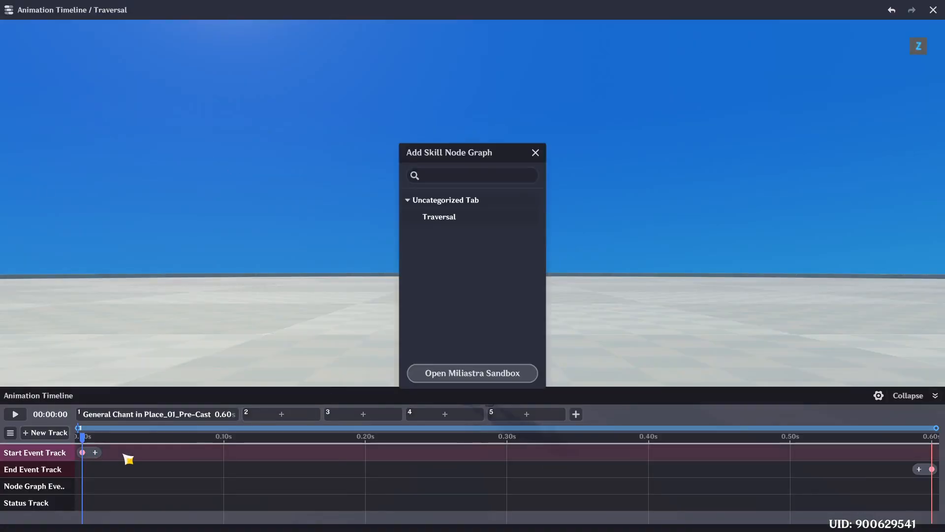
{"action": "left_click", "coordinate": [450, 217]}
{"action": "left_click", "coordinate": [367, 487]}
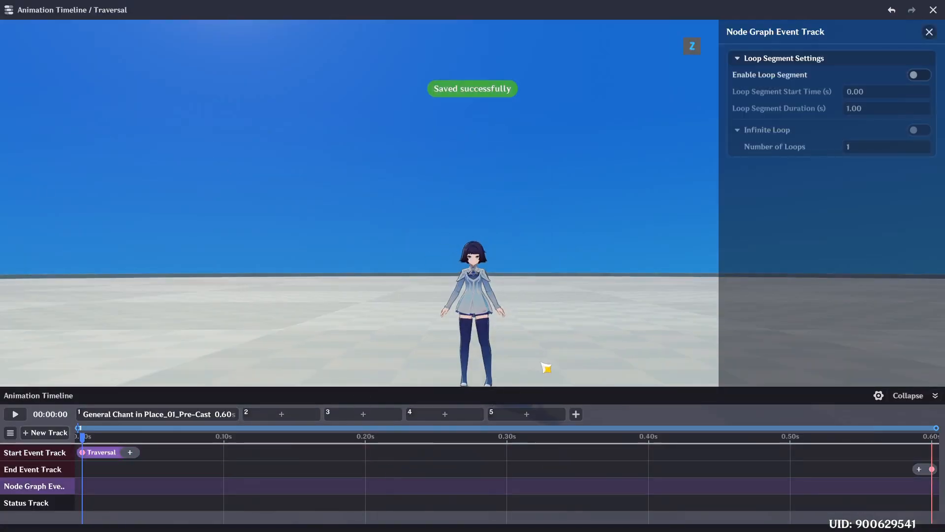
{"action": "left_click", "coordinate": [938, 10]}
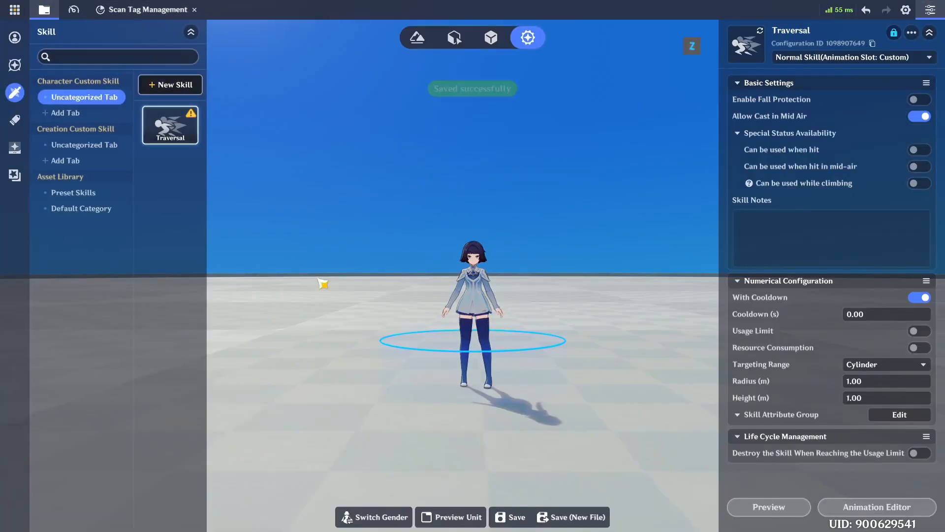
Step: Save the Traversal skill and try to start a test play with a direct upload, skipping the navmesh render
{"action": "left_click", "coordinate": [503, 516]}
{"action": "left_click", "coordinate": [15, 10]}
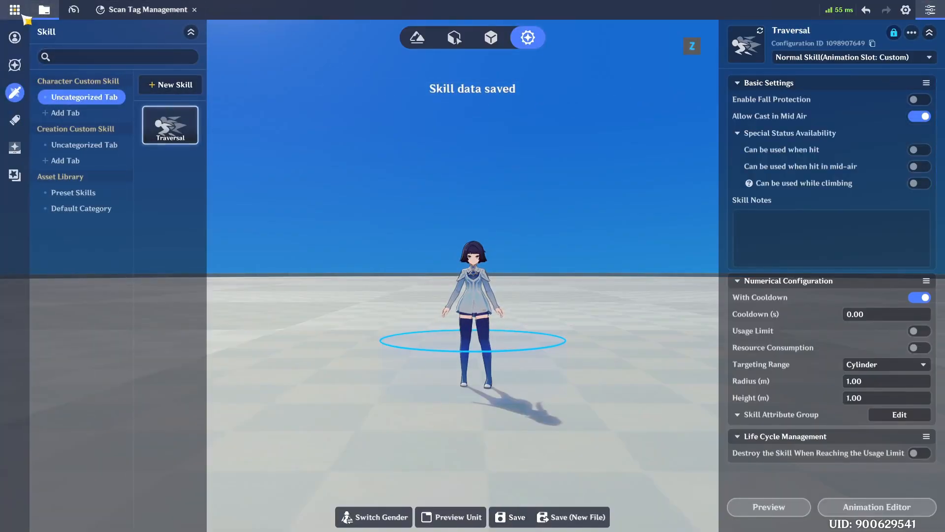
{"action": "left_click", "coordinate": [63, 102]}
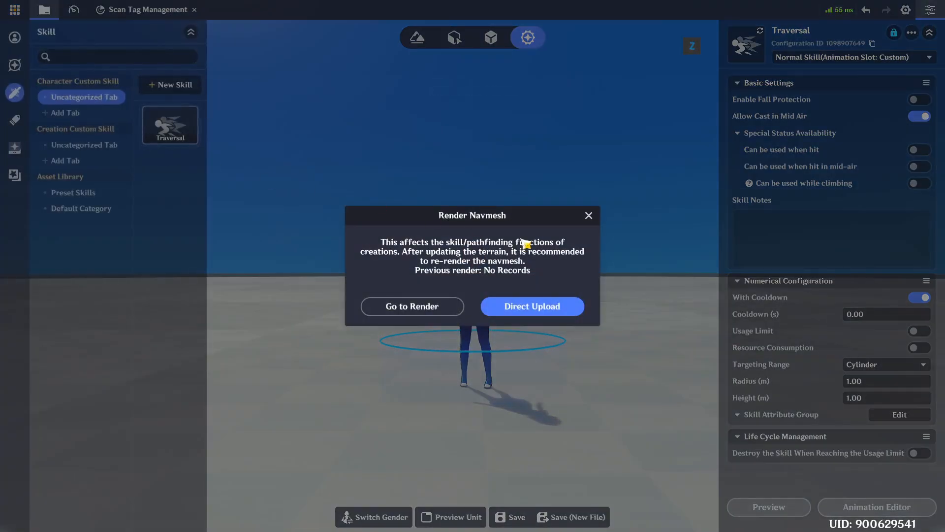
{"action": "left_click", "coordinate": [536, 309]}
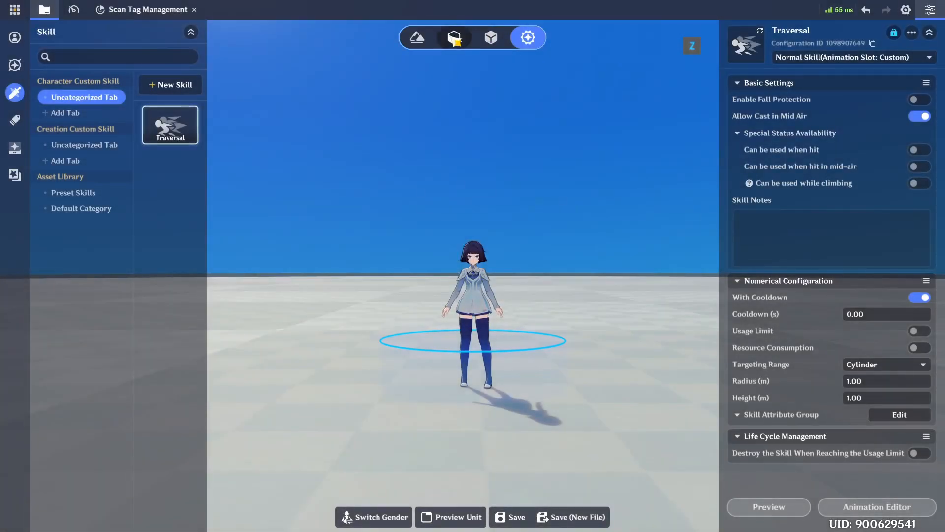
Step: Place the SumeruSigil prefab in the scene, raise it to a Y location of about 7.09, and save
{"action": "left_click", "coordinate": [454, 38]}
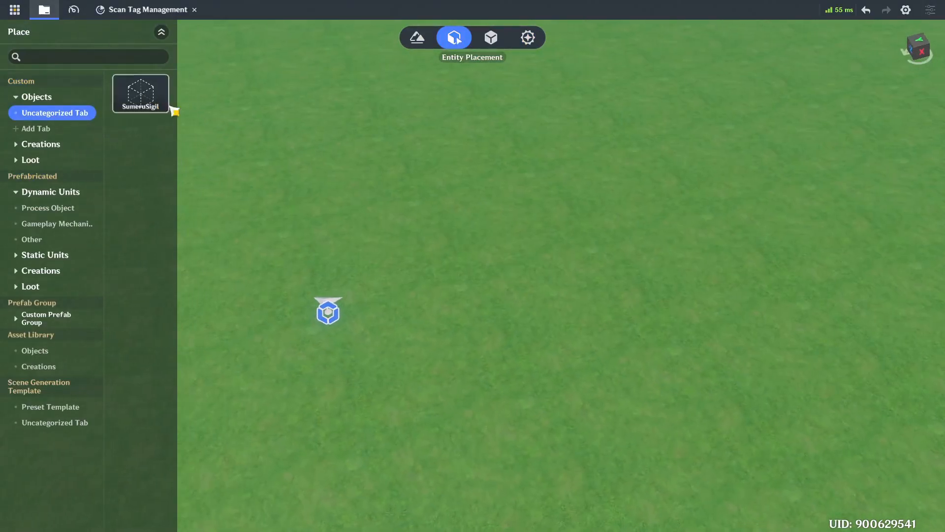
{"action": "left_click_drag", "start_coordinate": [172, 108], "coordinate": [522, 266]}
{"action": "left_click_drag", "start_coordinate": [512, 198], "coordinate": [516, 53]}
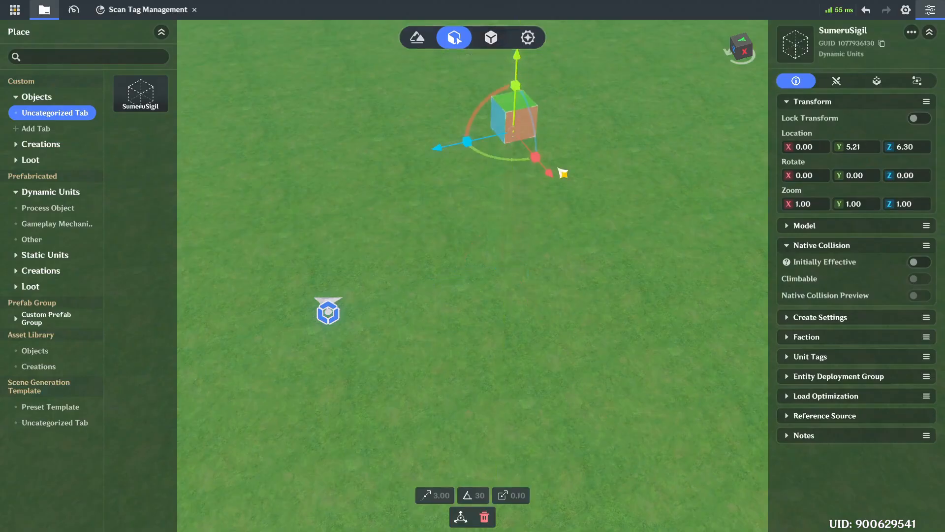
{"action": "scroll", "coordinate": [561, 172], "scroll_direction": "down", "scroll_amount": 2}
{"action": "left_click_drag", "start_coordinate": [507, 90], "coordinate": [511, 39]}
{"action": "key", "text": "ctrl+s"}
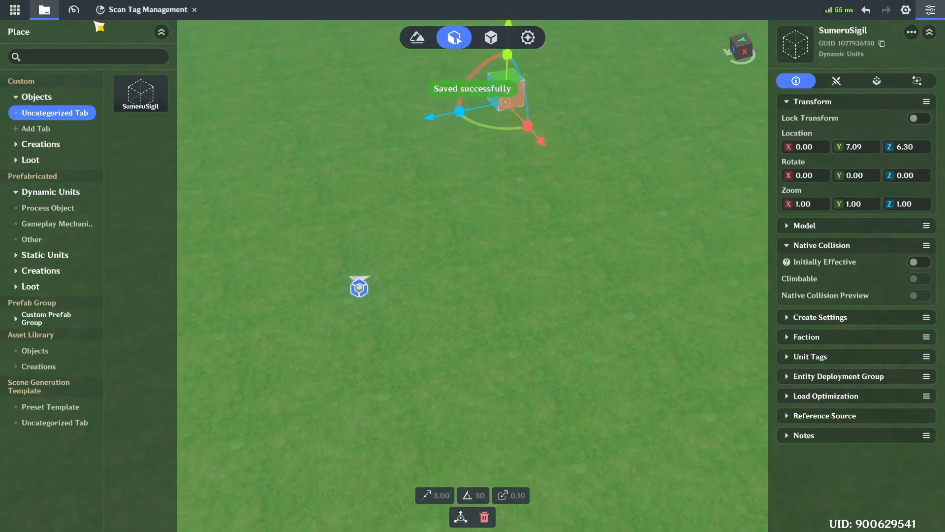
Step: Try to launch a test play of the stage with a direct upload
{"action": "left_click", "coordinate": [15, 10]}
{"action": "left_click", "coordinate": [64, 102]}
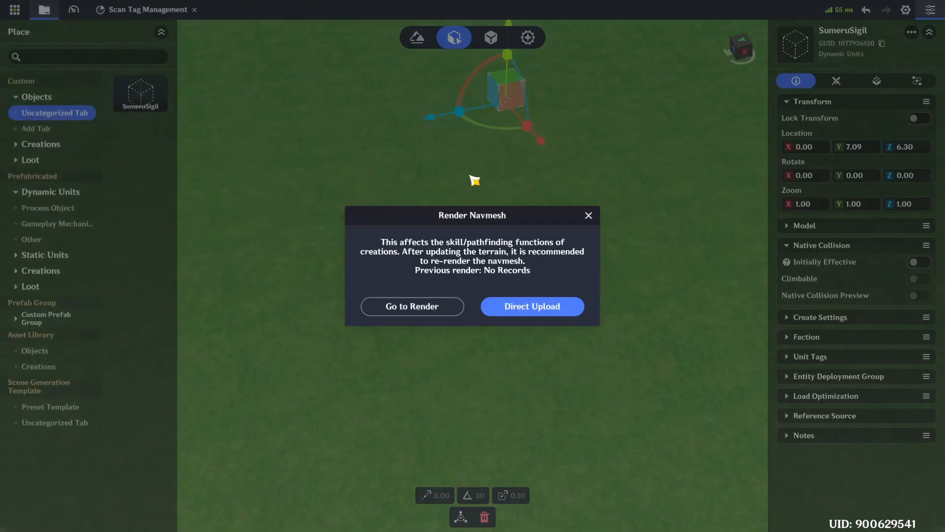
{"action": "left_click", "coordinate": [567, 312]}
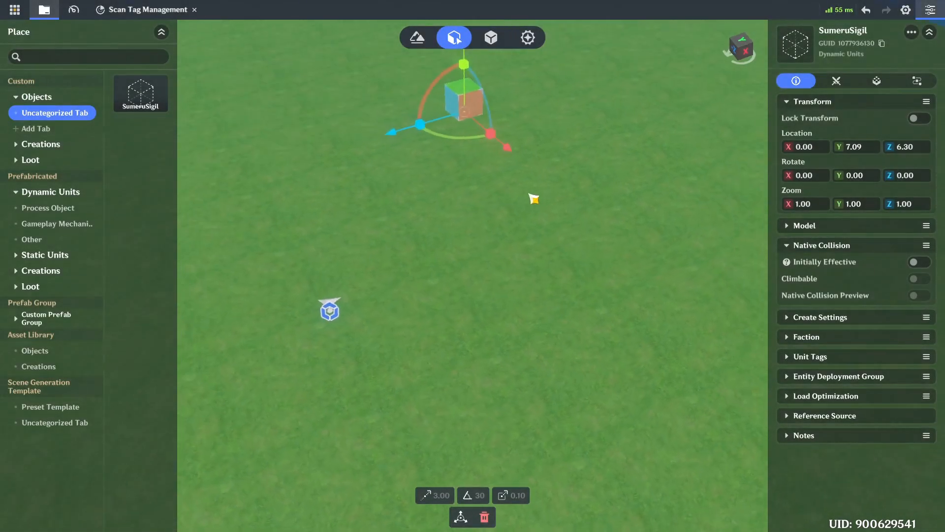
{"action": "left_click", "coordinate": [15, 11]}
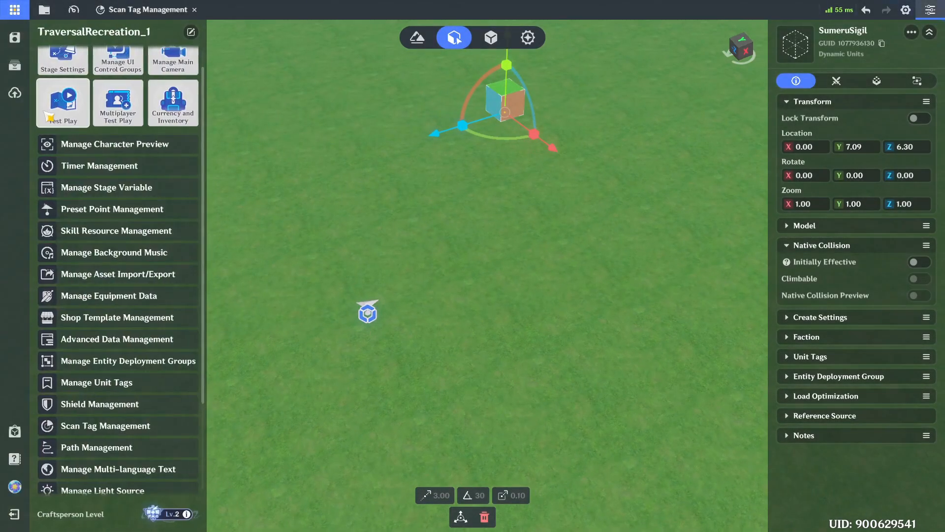
{"action": "left_click", "coordinate": [63, 103]}
{"action": "left_click", "coordinate": [538, 312]}
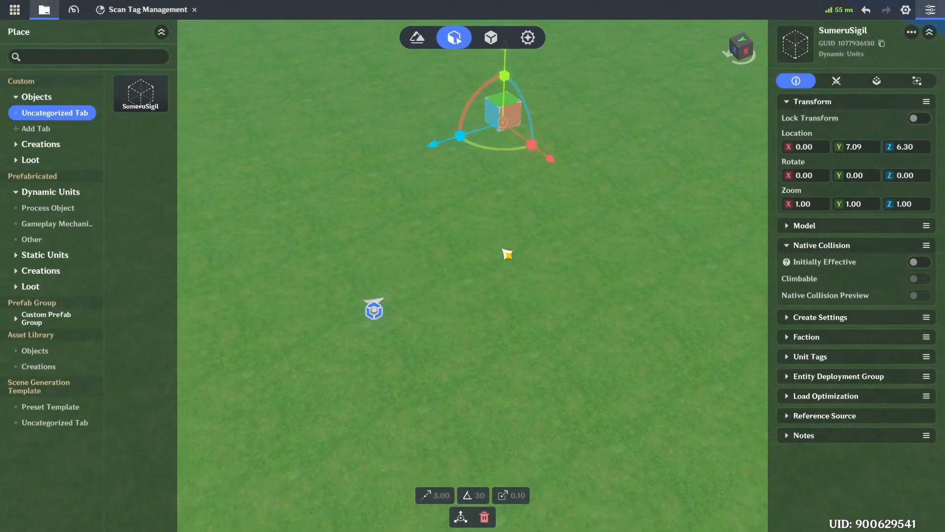
Step: Upload the stage directly, turn off Enable Test Play Settlement, set the Test Play Manekin to Manekin, and start the game
{"action": "left_click", "coordinate": [15, 11]}
{"action": "left_click", "coordinate": [63, 103]}
{"action": "left_click", "coordinate": [519, 309]}
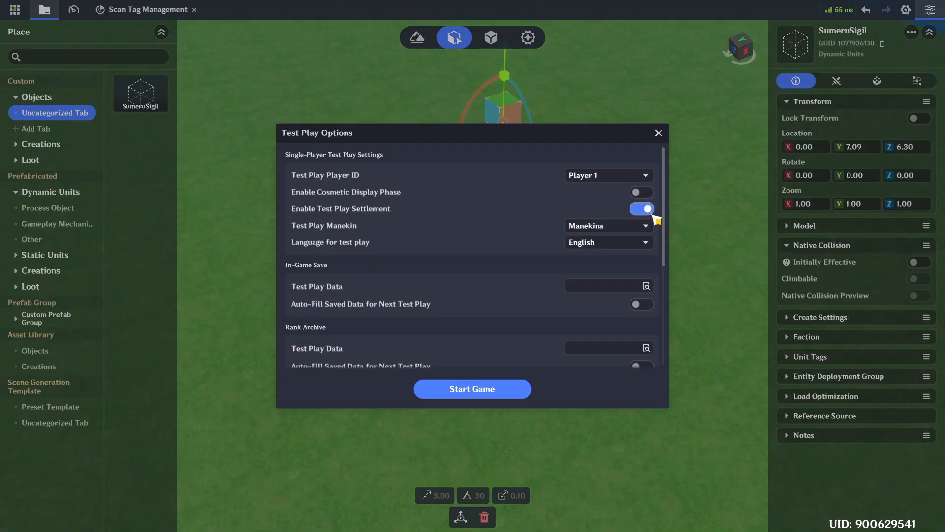
{"action": "left_click", "coordinate": [628, 226]}
{"action": "left_click", "coordinate": [583, 255]}
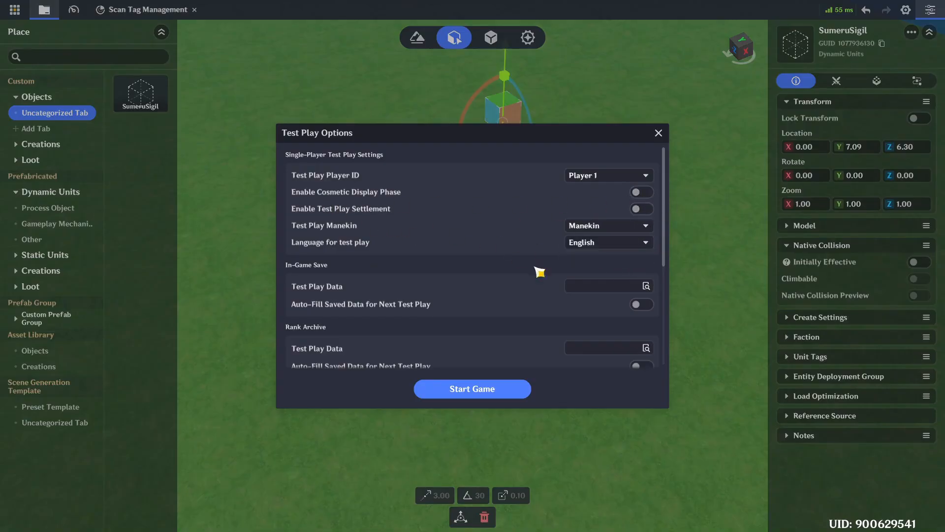
{"action": "left_click", "coordinate": [507, 396]}
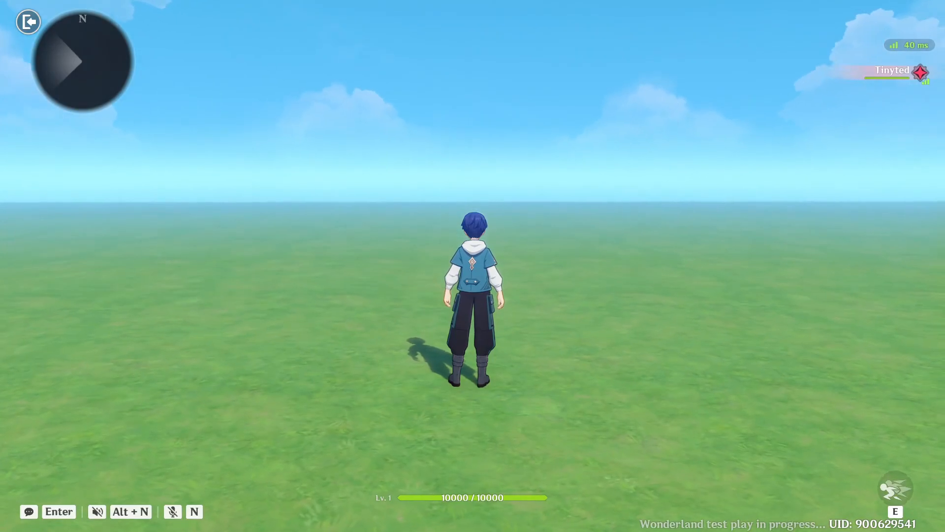
Step: Move the character beneath the floating sigil until it can be scanned and test the Traversal skill on it
{"action": "key", "text": "s"}
{"action": "key", "text": "w"}
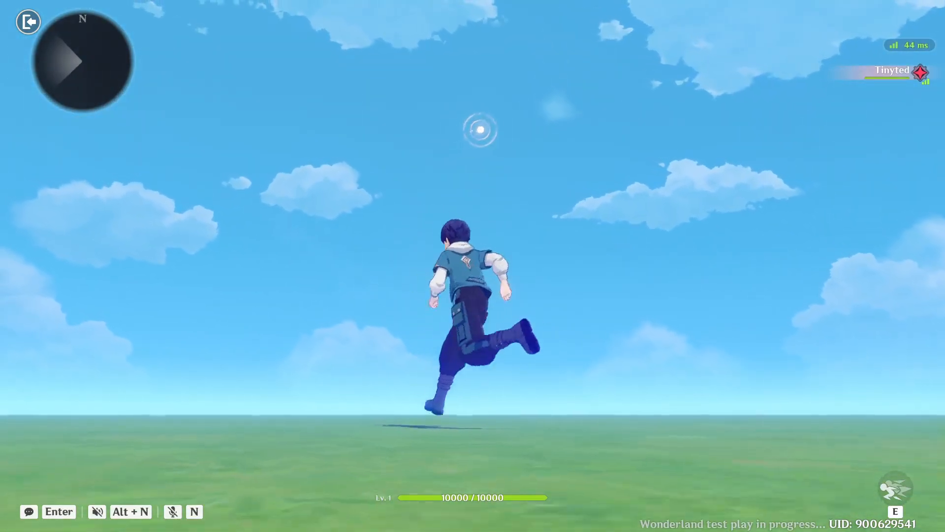
{"action": "key", "text": "w"}
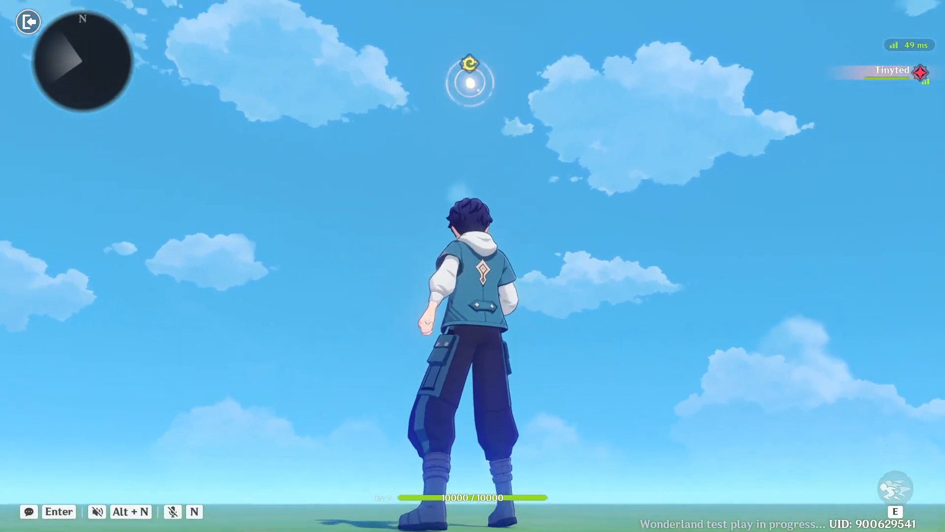
{"action": "key", "text": "s"}
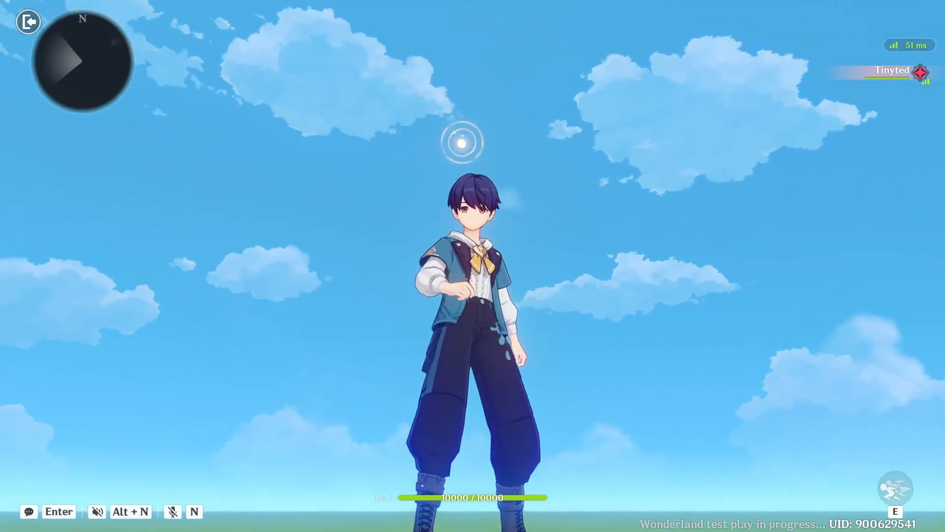
{"action": "key", "text": "w"}
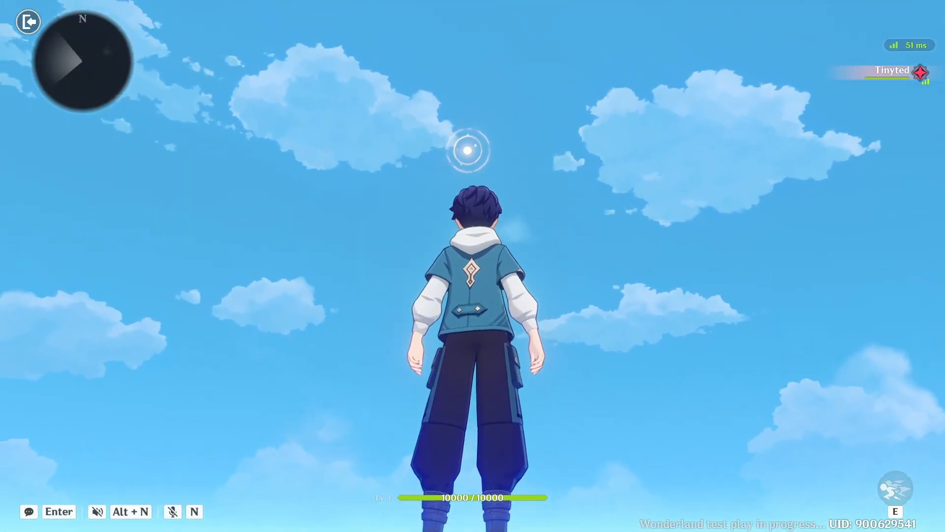
{"action": "key", "text": "w"}
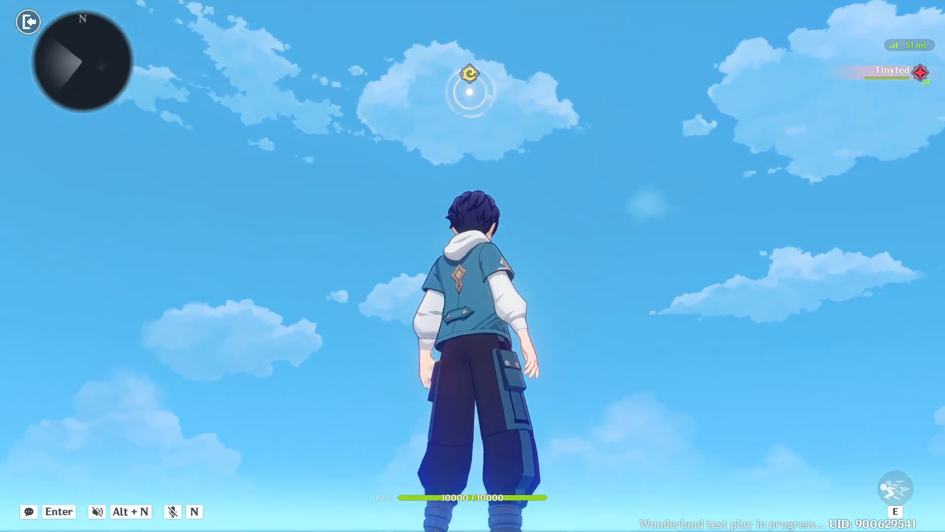
{"action": "key", "text": "space"}
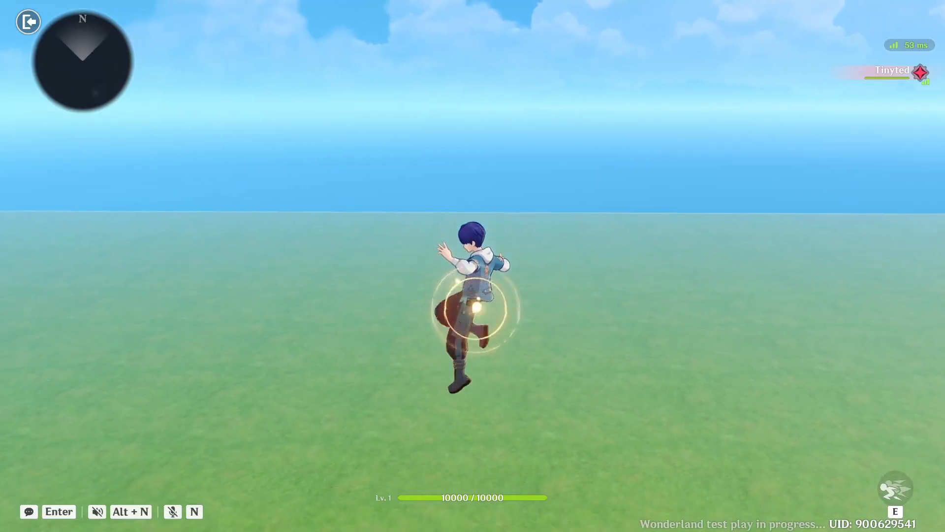
Step: Check the sigil's scan icon from several positions on the ground, then quit the test play
{"action": "key", "text": "a"}
{"action": "key", "text": "s"}
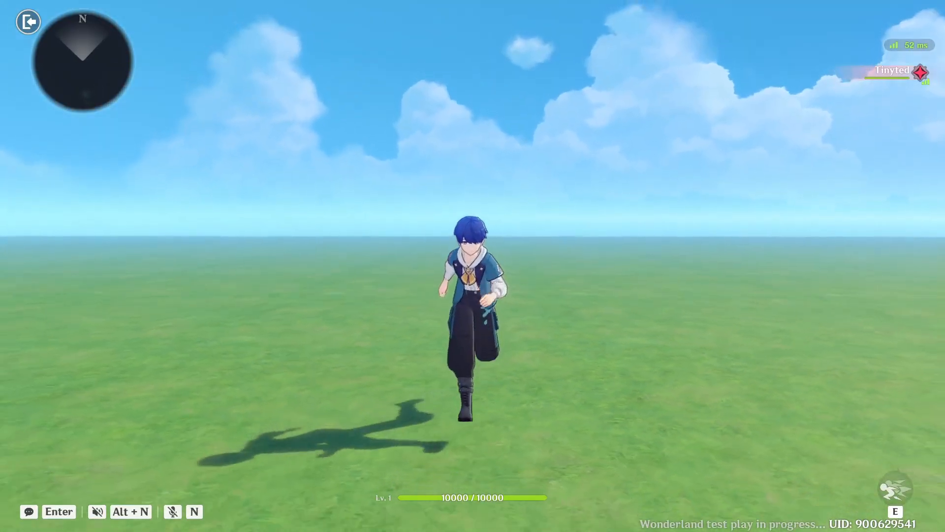
{"action": "key", "text": "d"}
{"action": "key", "text": "a"}
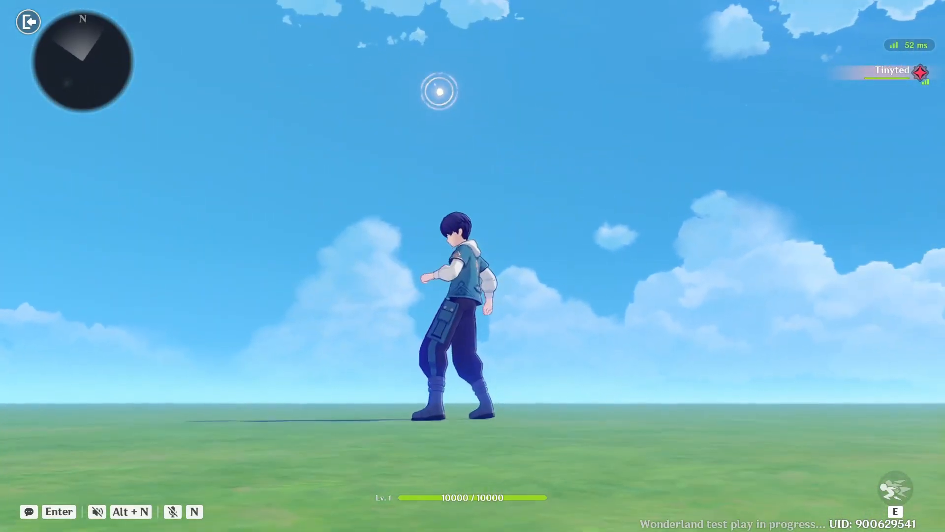
{"action": "key", "text": "w"}
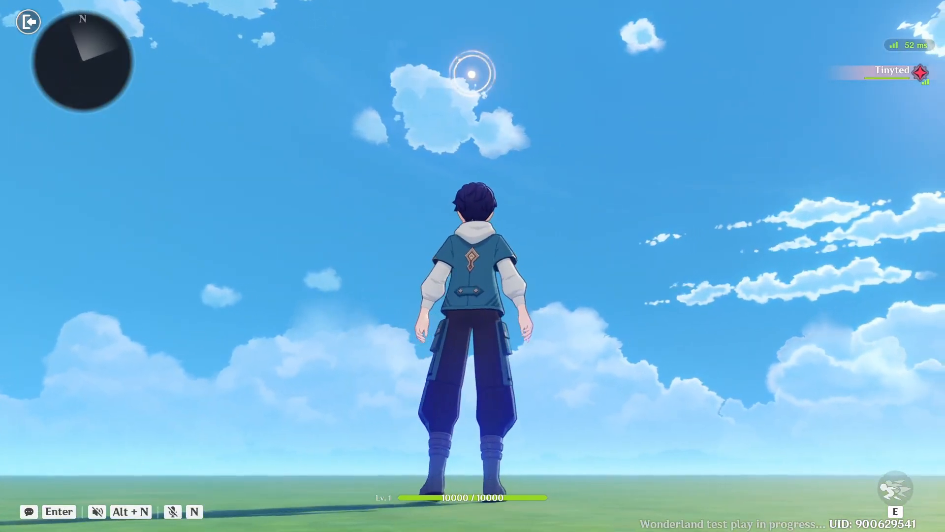
{"action": "key", "text": "d"}
{"action": "key", "text": "w"}
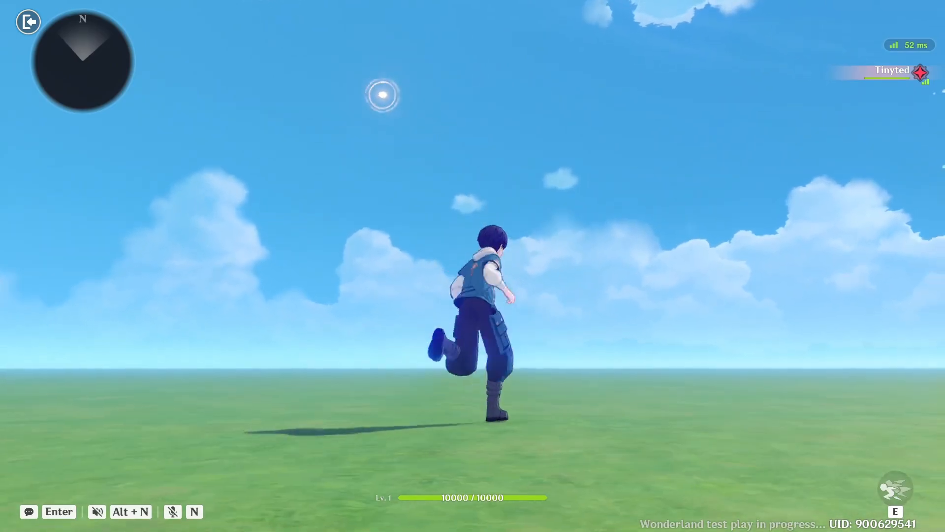
{"action": "key", "text": "Escape"}
{"action": "left_click", "coordinate": [479, 269]}
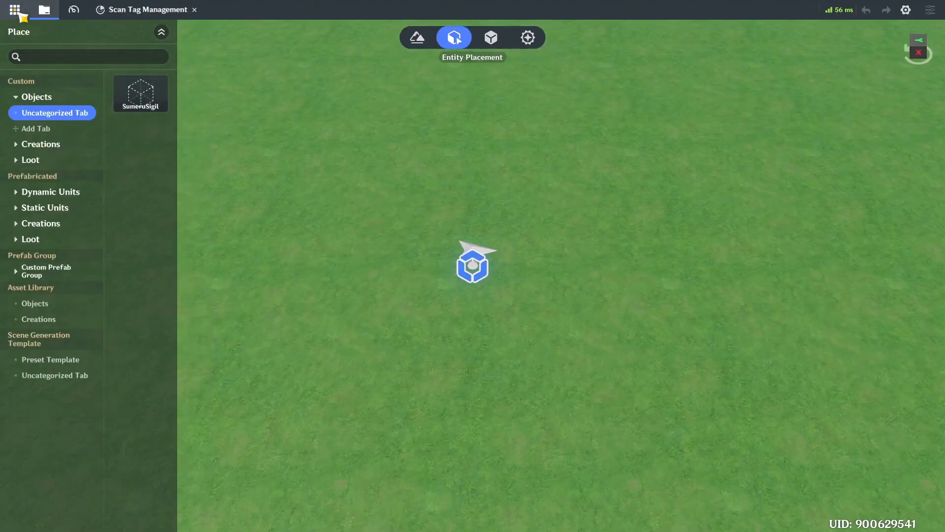
Step: In the SumeruSigilTag's effective conditions, set the minimum detection range to 2.00 m and save
{"action": "left_click", "coordinate": [15, 10]}
{"action": "left_click", "coordinate": [172, 10]}
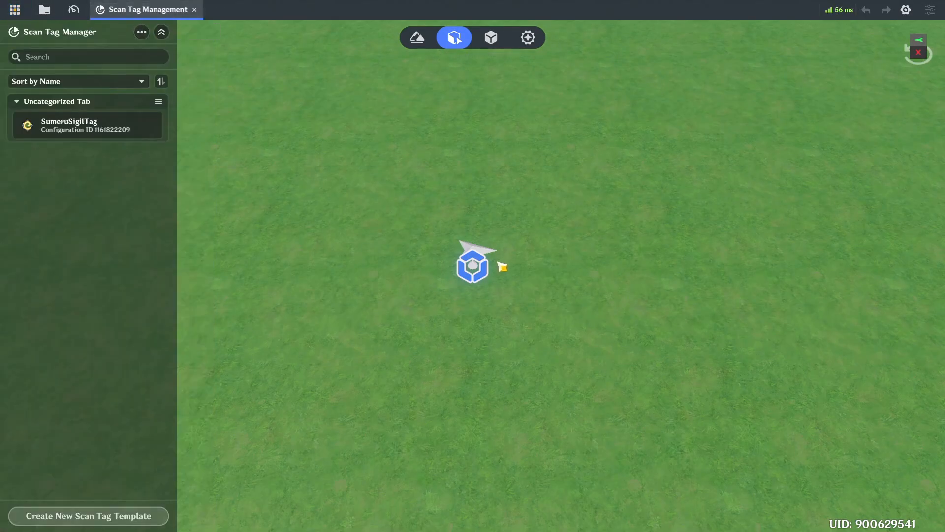
{"action": "left_click", "coordinate": [77, 129]}
{"action": "left_click", "coordinate": [890, 81]}
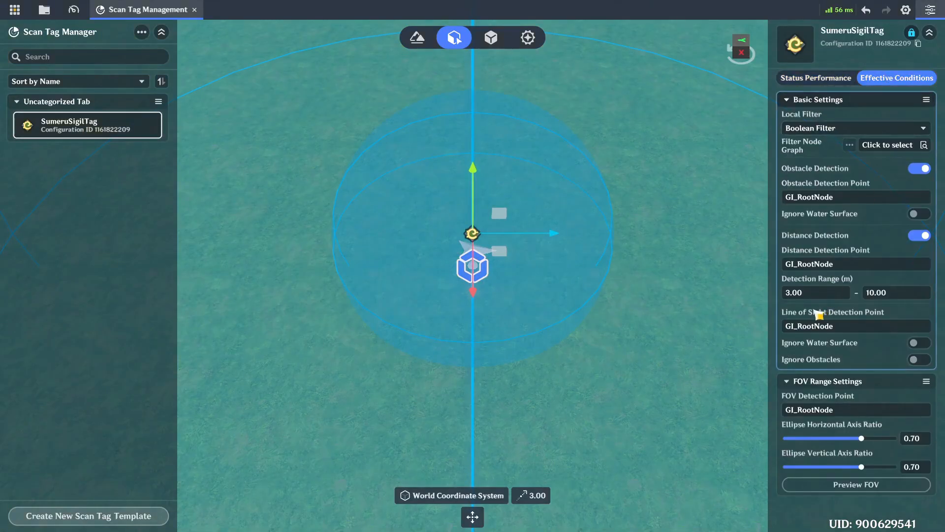
{"action": "right_click_drag", "start_coordinate": [624, 293], "coordinate": [940, 291]}
{"action": "left_click", "coordinate": [821, 294]}
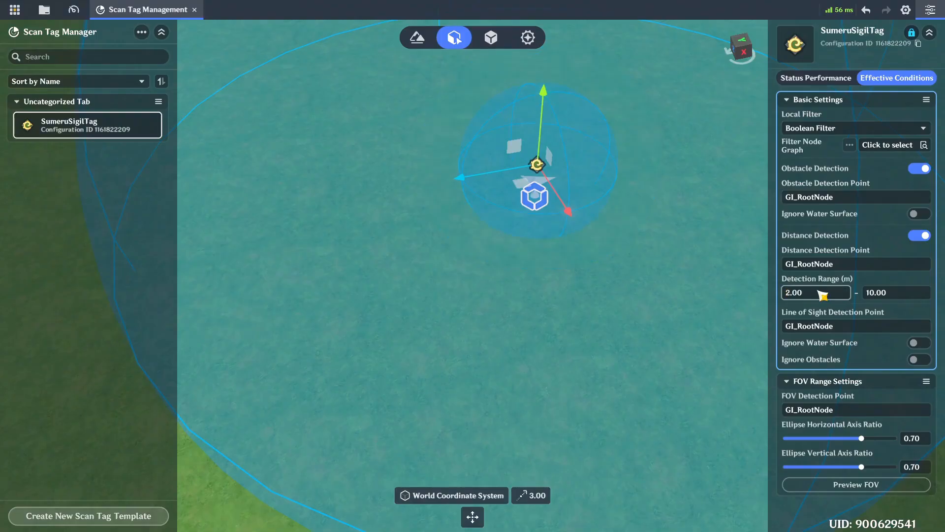
{"action": "key", "text": "ctrl+s"}
Step: Set the SumeruSigilTag's minimum detection range to 1.50 m and save
{"action": "key", "text": "d"}
{"action": "key", "text": "w"}
{"action": "left_click", "coordinate": [825, 296]}
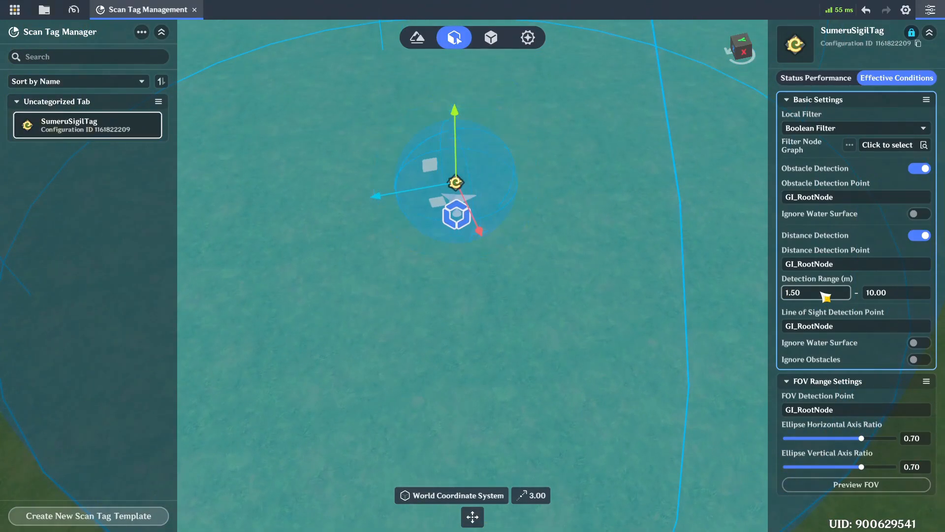
{"action": "key", "text": "ctrl+s"}
{"action": "key", "text": "w"}
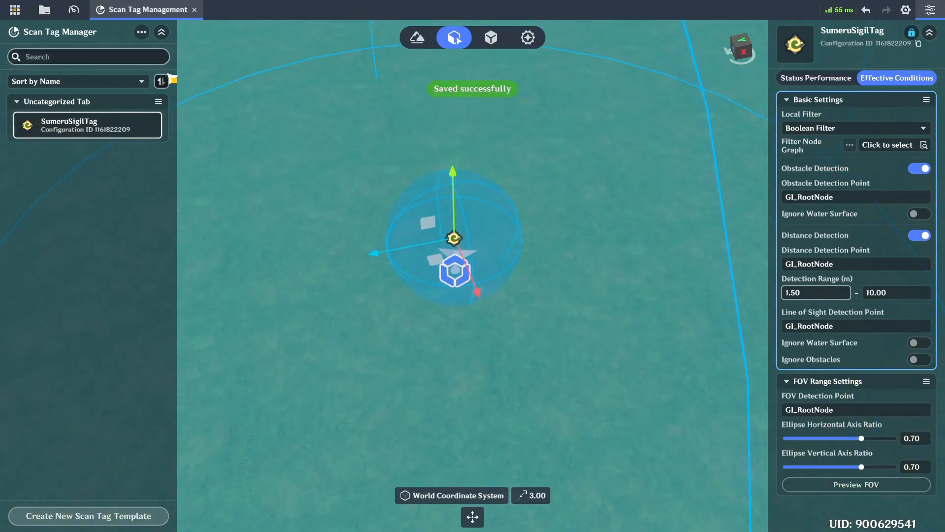
Step: Start a new single-player test play with a direct upload and the existing test play options
{"action": "left_click", "coordinate": [15, 10]}
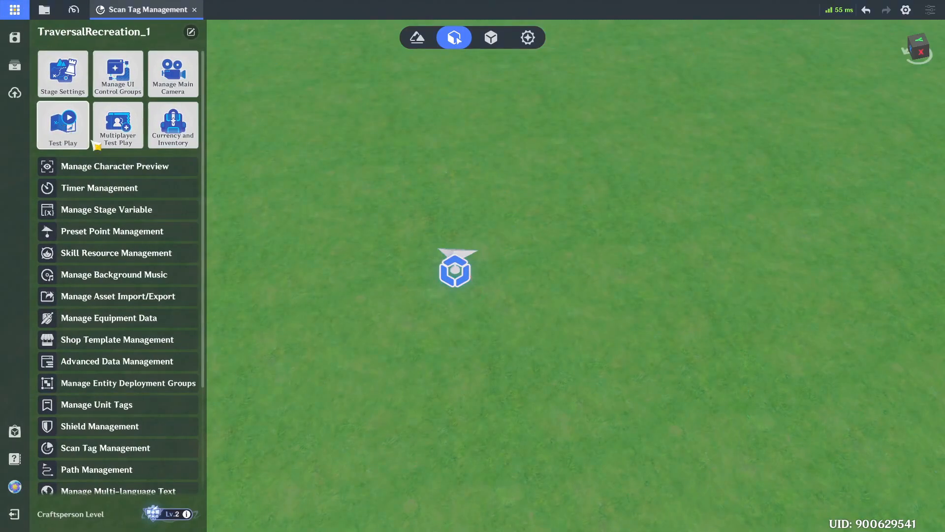
{"action": "left_click", "coordinate": [96, 145]}
{"action": "left_click", "coordinate": [529, 306]}
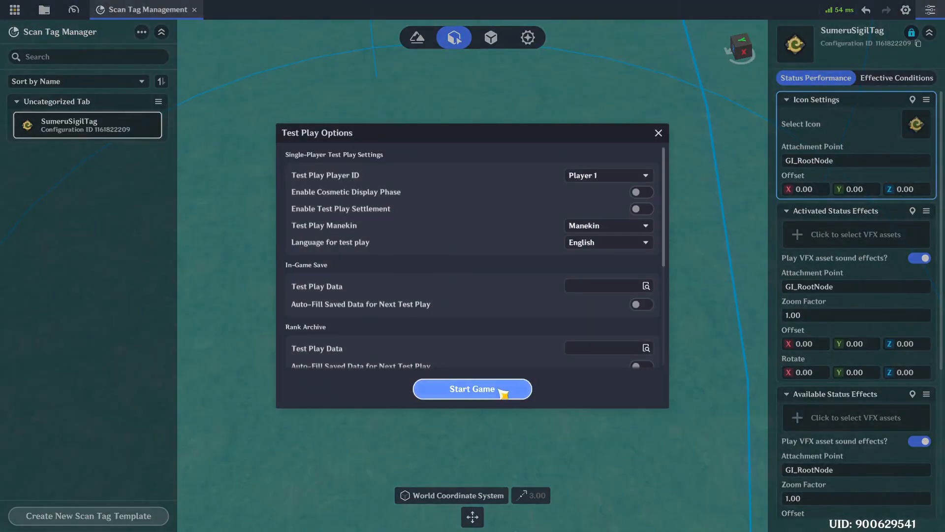
{"action": "left_click", "coordinate": [501, 392]}
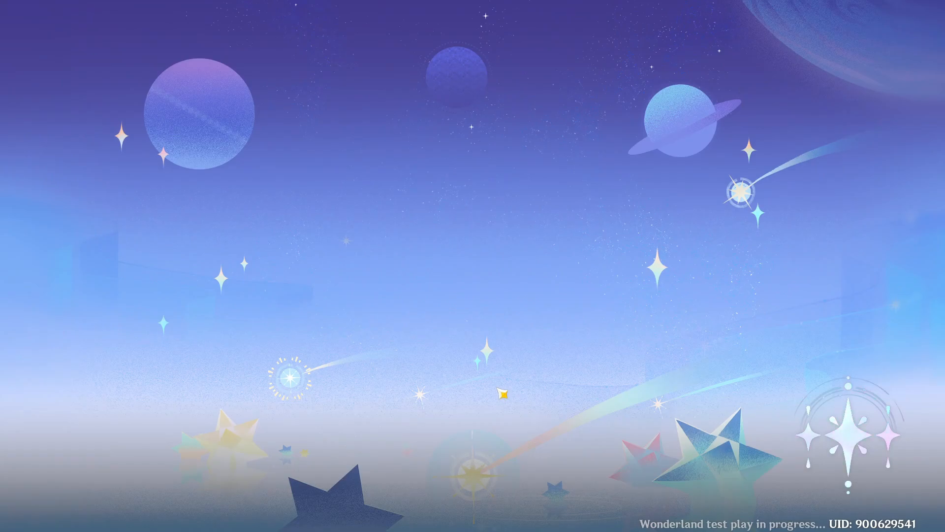
Step: Run the character around near the sigil to check its scan icon, then abandon the test play
{"action": "key", "text": "s"}
{"action": "key", "text": "a"}
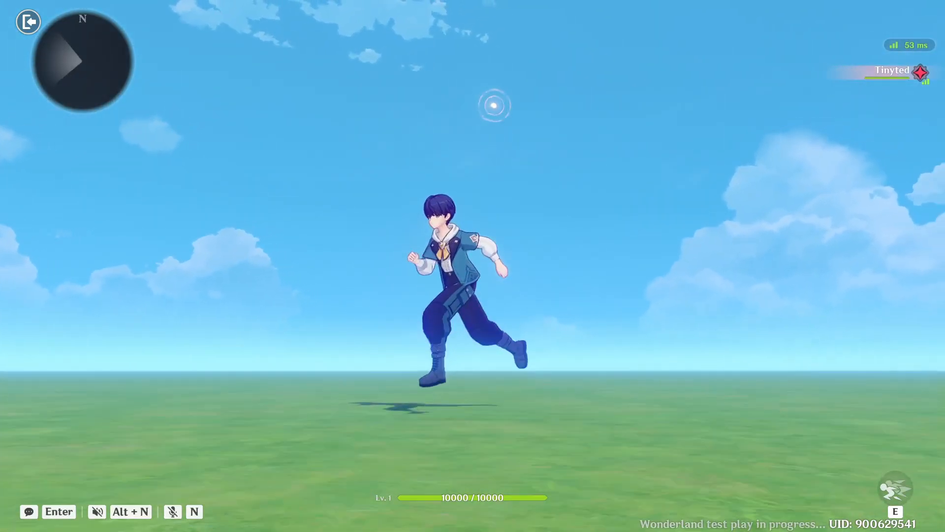
{"action": "key", "text": "w"}
{"action": "key", "text": "a"}
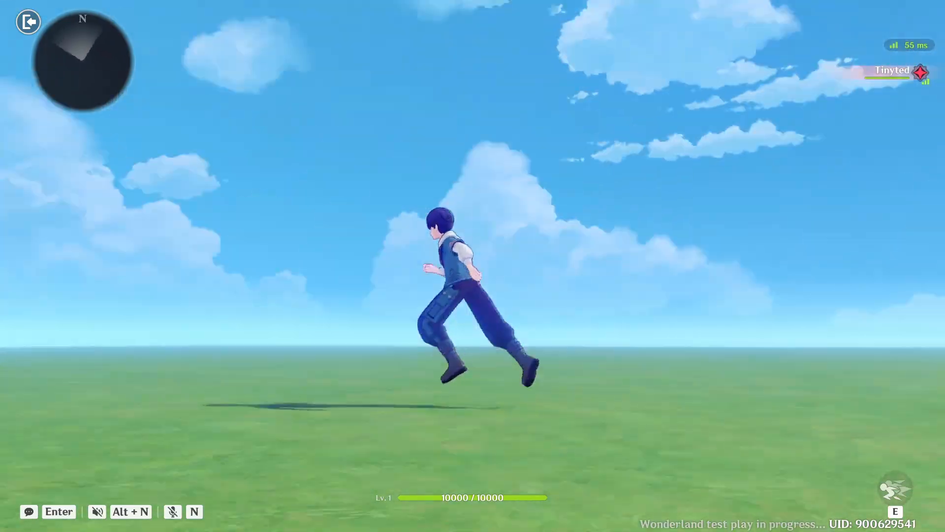
{"action": "key", "text": "Escape"}
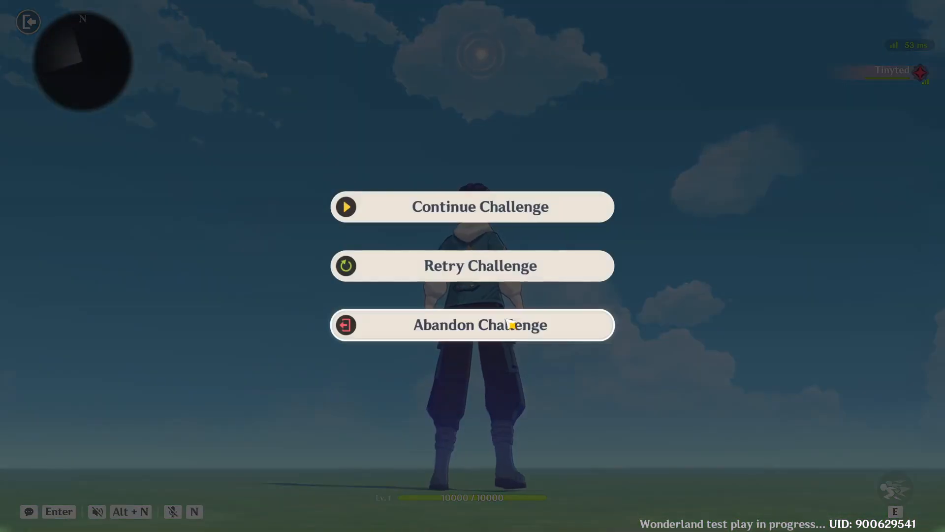
{"action": "left_click", "coordinate": [510, 323]}
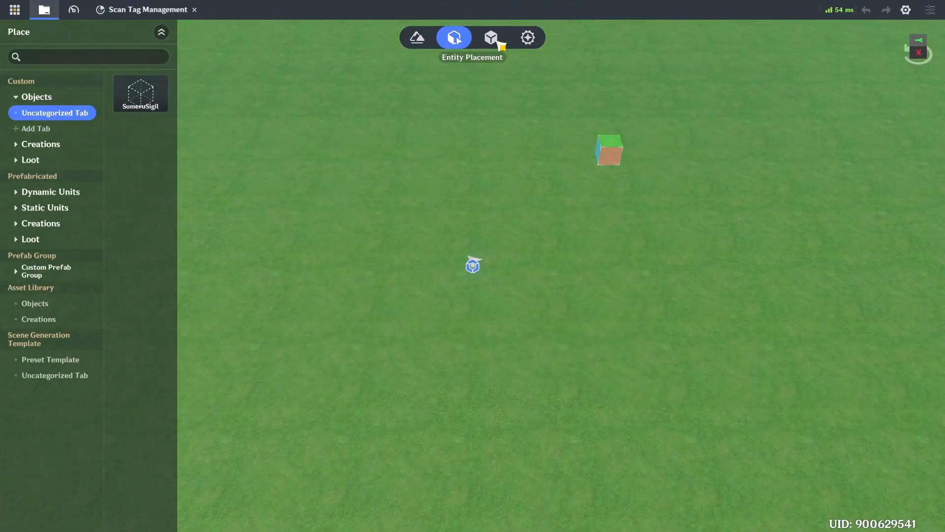
Step: In the SumeruSigilTag's effective conditions, set the maximum detection range to 20 m
{"action": "left_click", "coordinate": [495, 39]}
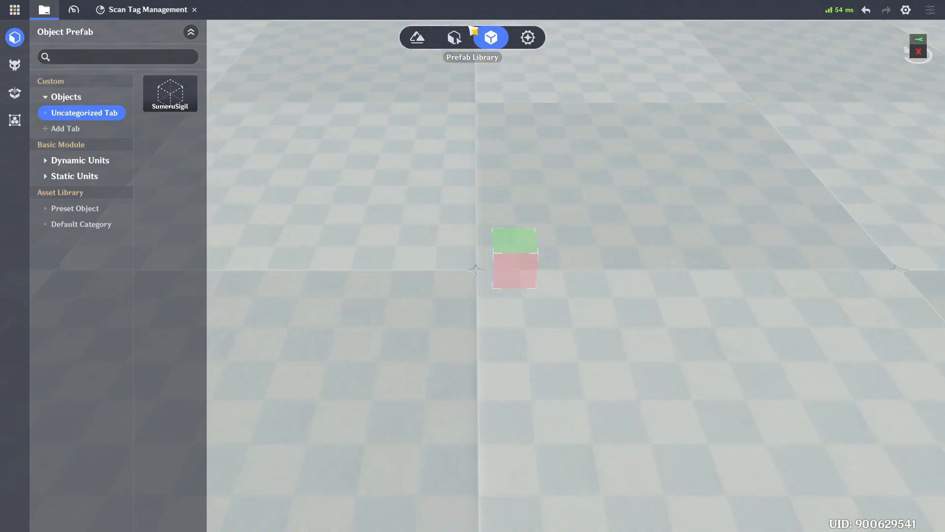
{"action": "left_click", "coordinate": [455, 33]}
{"action": "left_click", "coordinate": [173, 15]}
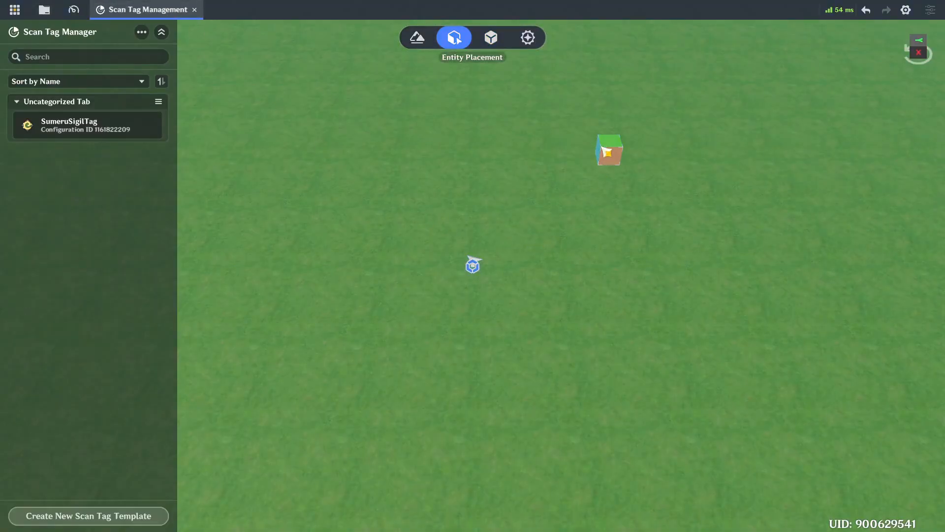
{"action": "left_click", "coordinate": [608, 152]}
{"action": "left_click", "coordinate": [126, 132]}
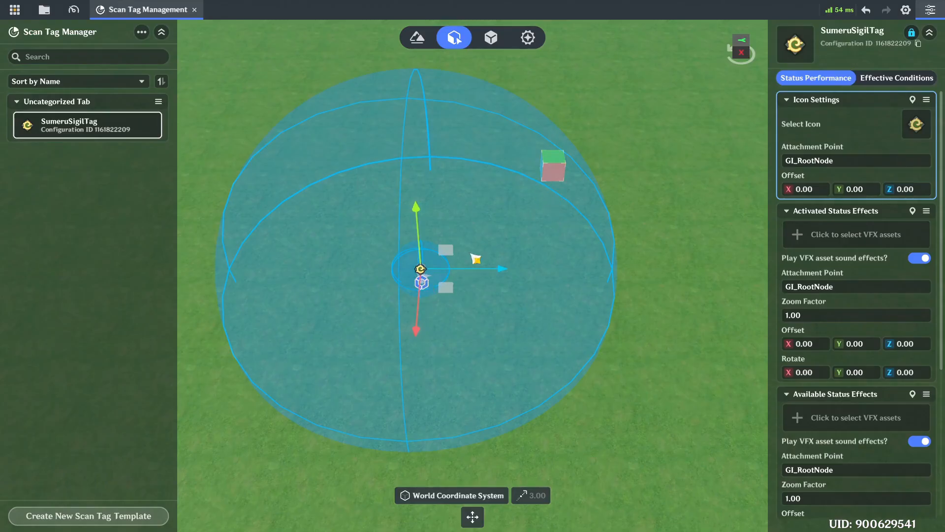
{"action": "left_click", "coordinate": [896, 77]}
{"action": "left_click", "coordinate": [911, 293]}
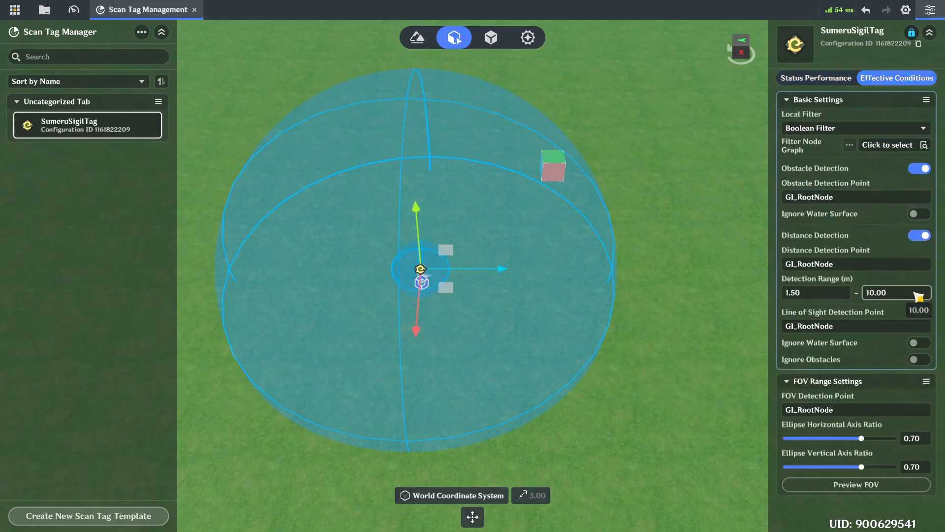
{"action": "type", "text": "20"}
{"action": "key", "text": "Return"}
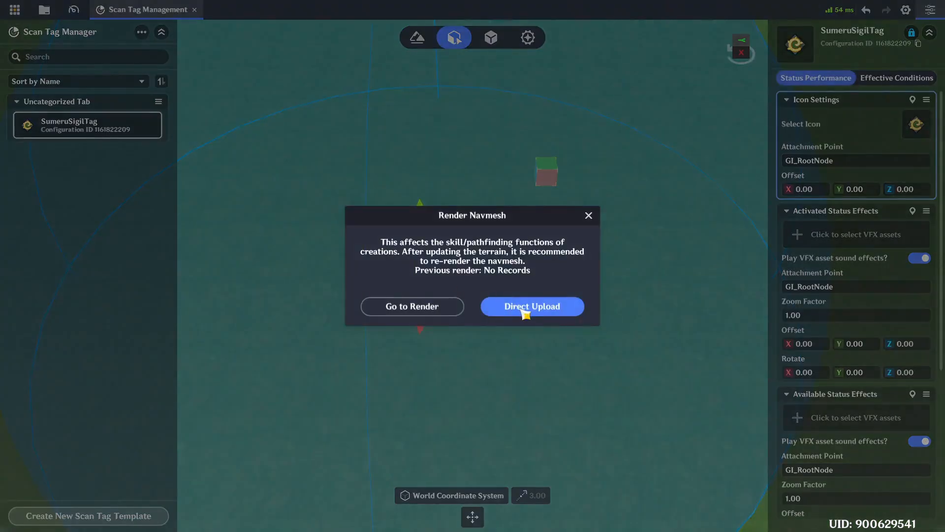
Step: Test the sigil's scan icon in a directly uploaded single-player test play by running and jumping around it, then quit
{"action": "left_click", "coordinate": [532, 309]}
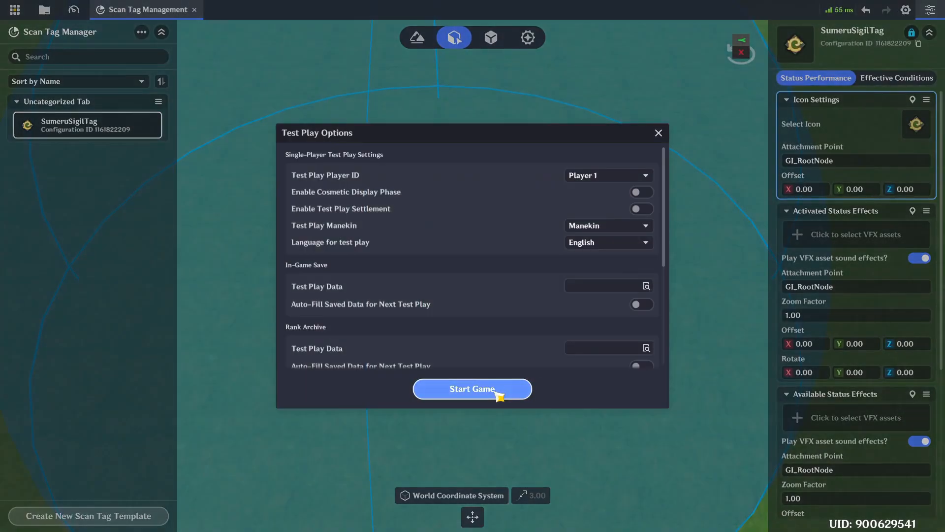
{"action": "left_click", "coordinate": [497, 389]}
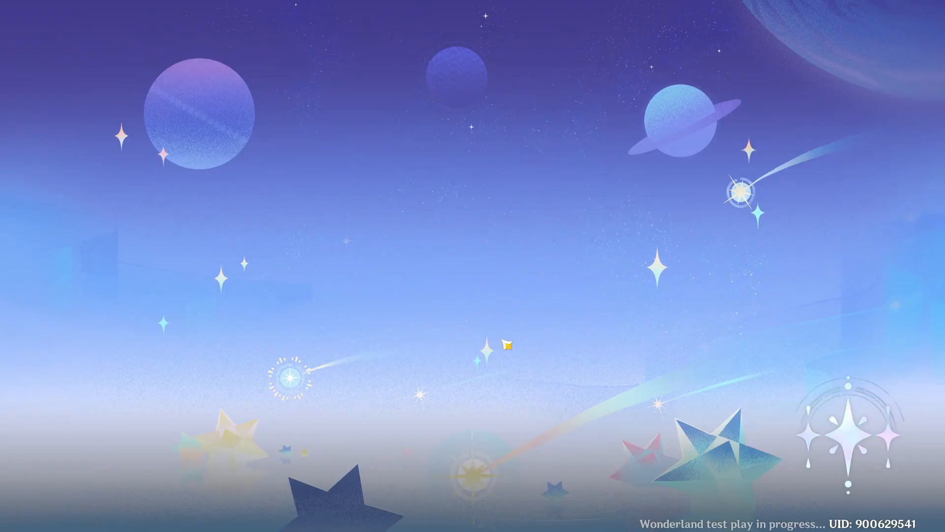
{"action": "key", "text": "s"}
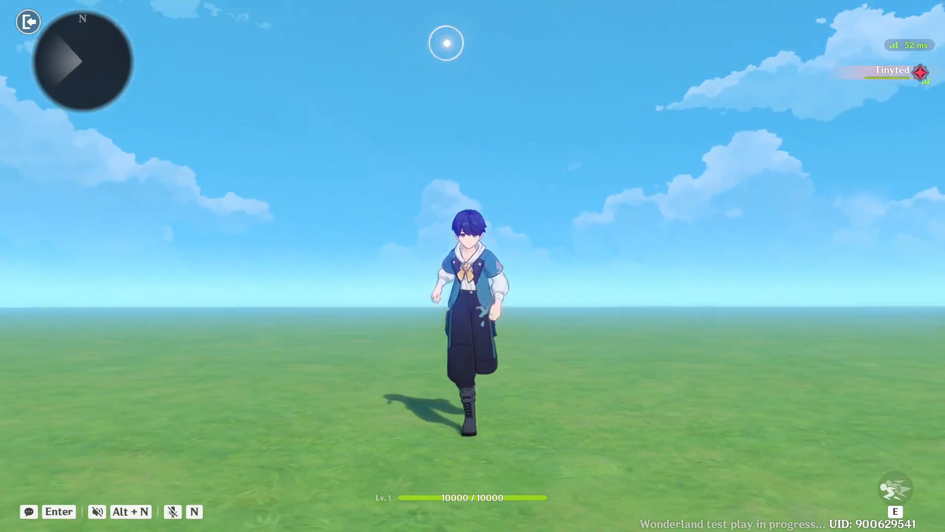
{"action": "key", "text": "a"}
{"action": "key", "text": "w"}
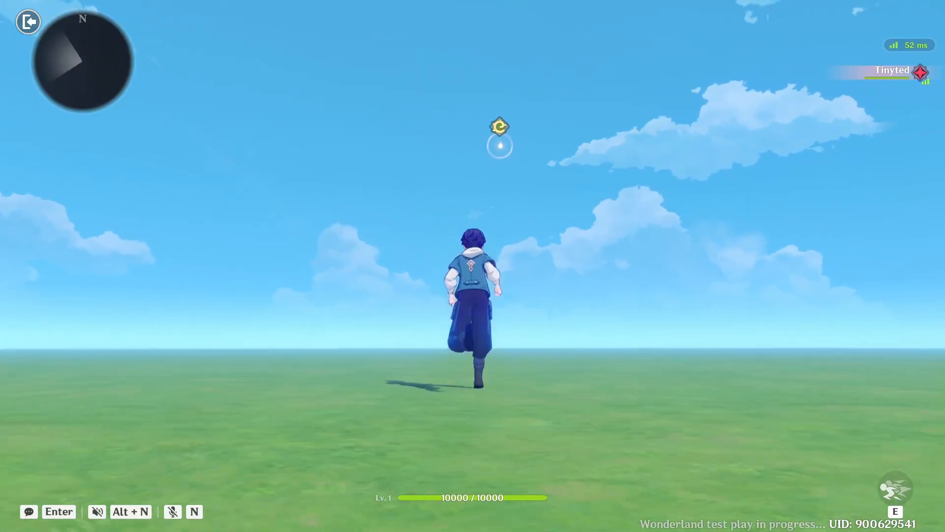
{"action": "key", "text": "space"}
{"action": "key", "text": "space"}
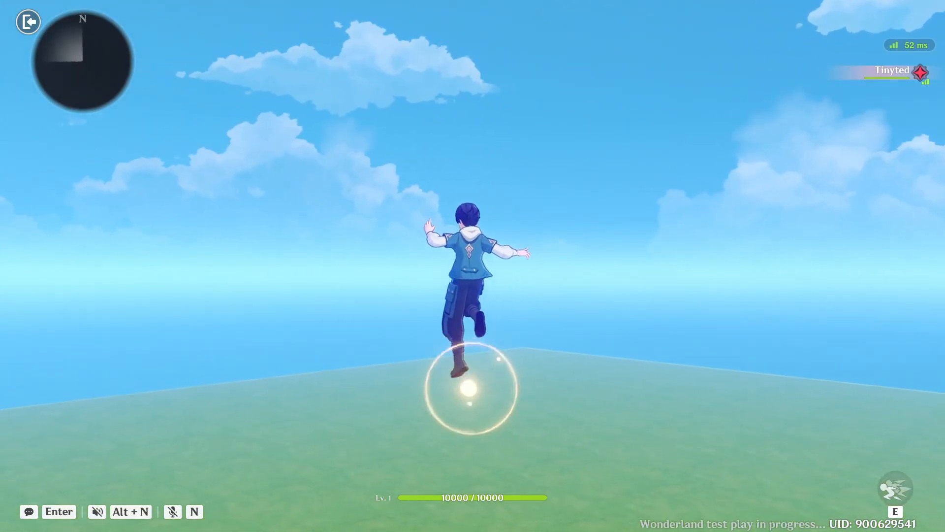
{"action": "key", "text": "s"}
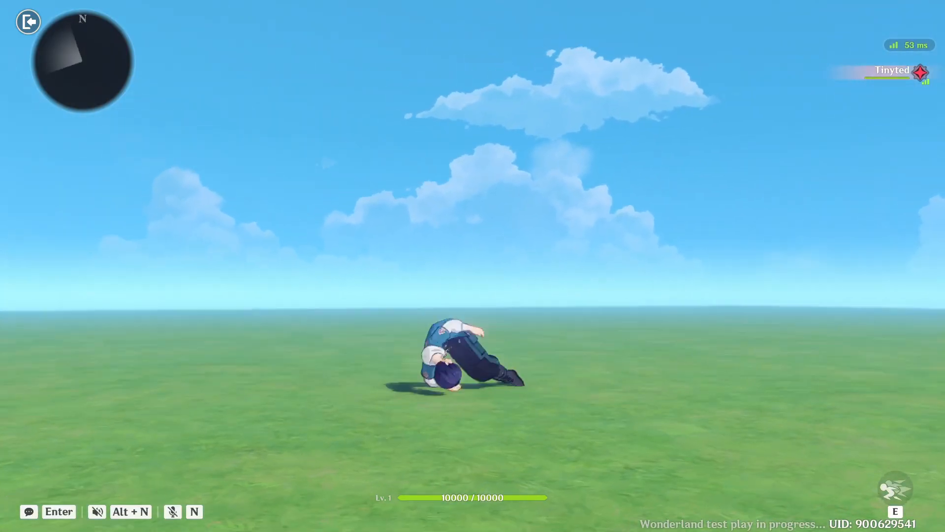
{"action": "key", "text": "Escape"}
{"action": "left_click", "coordinate": [476, 267]}
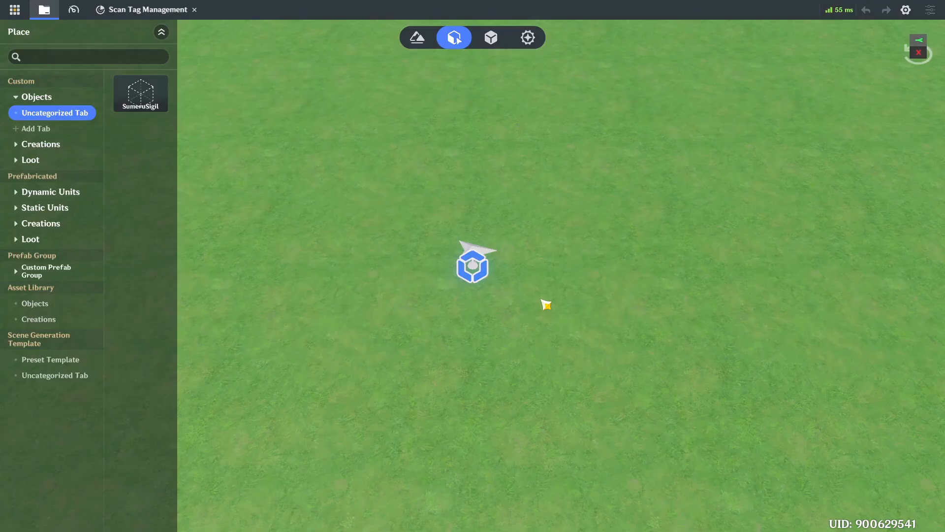
Step: Create a new custom unit status named SumeruTraversal in the combat presets' Uncategorized Tab
{"action": "left_click", "coordinate": [528, 39]}
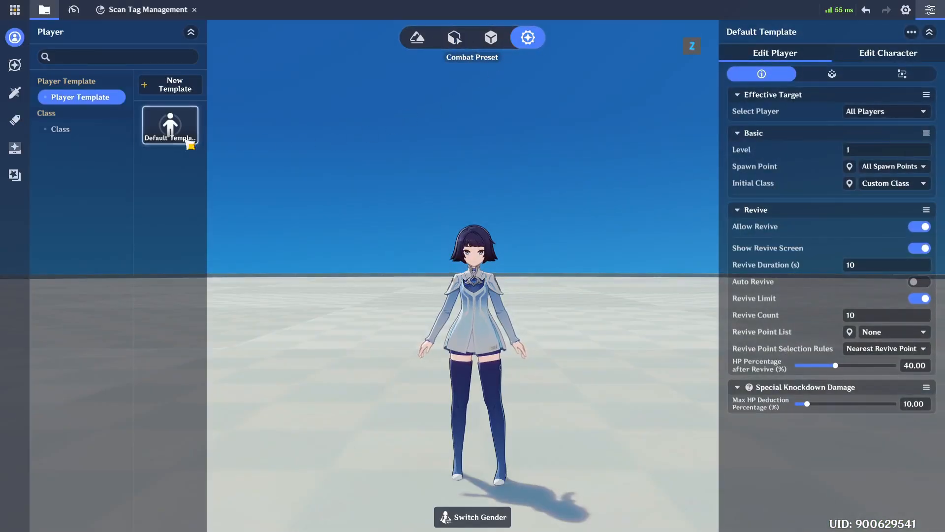
{"action": "left_click", "coordinate": [15, 64]}
{"action": "left_click", "coordinate": [164, 87]}
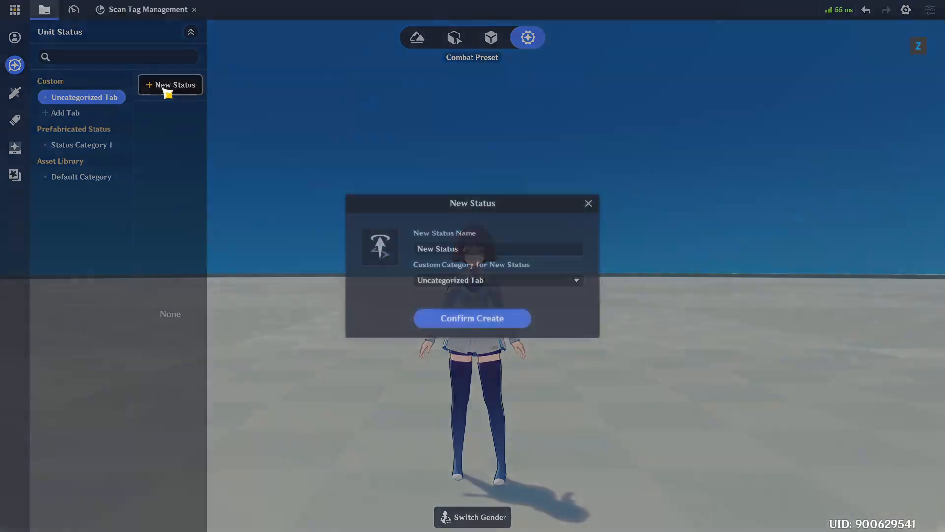
{"action": "left_click", "coordinate": [493, 253]}
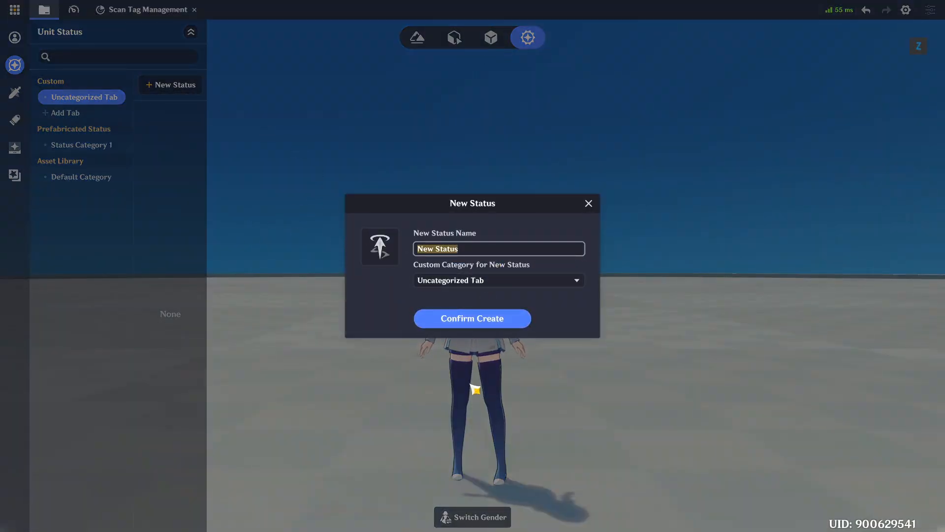
{"action": "type", "text": "SumeruTraversal"}
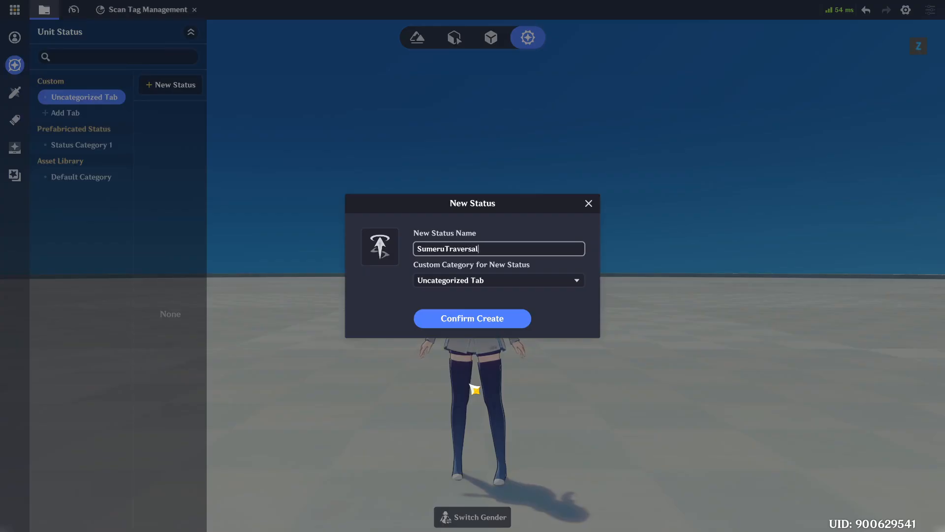
{"action": "left_click", "coordinate": [475, 325]}
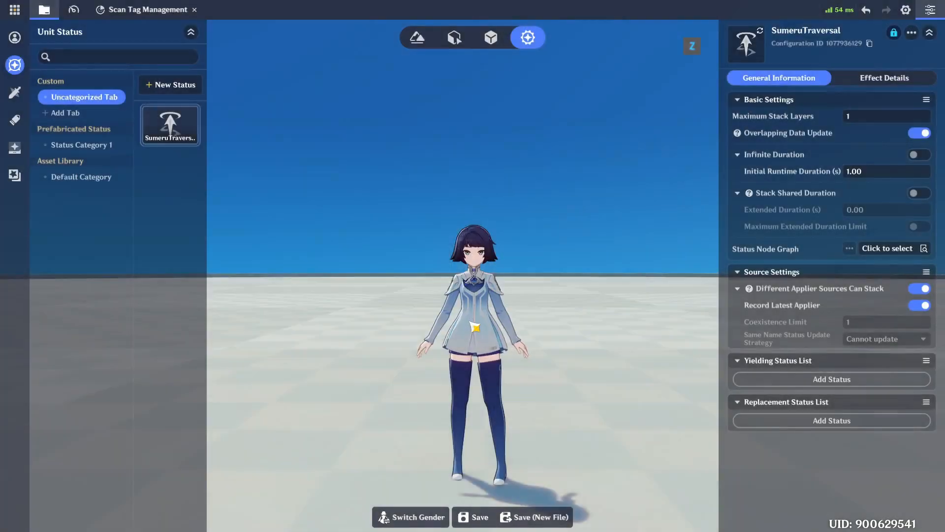
Step: Set the SumeruTraversal status's initial runtime duration to 0.10 s and enable Stack Shared Duration with an extended duration of 0.10 s
{"action": "left_click", "coordinate": [918, 155]}
{"action": "left_click", "coordinate": [919, 154]}
{"action": "left_click", "coordinate": [894, 173]}
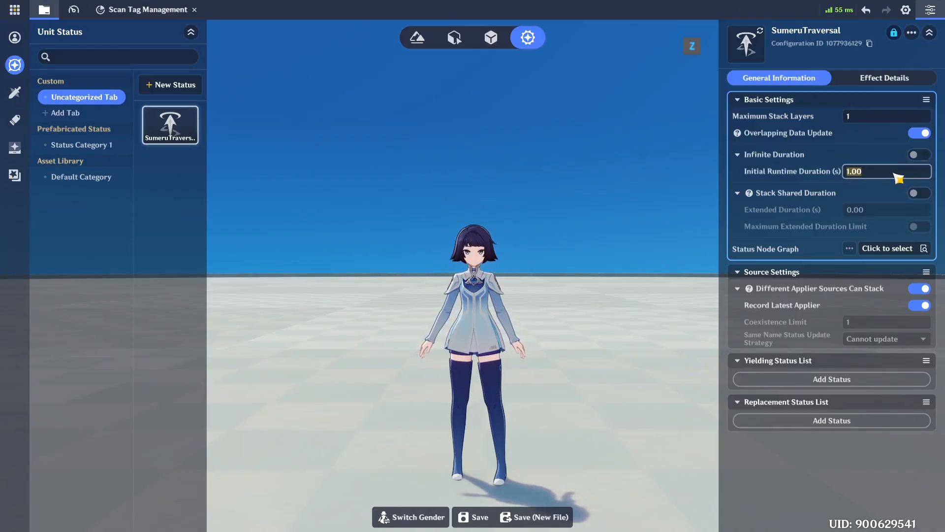
{"action": "left_click", "coordinate": [918, 192]}
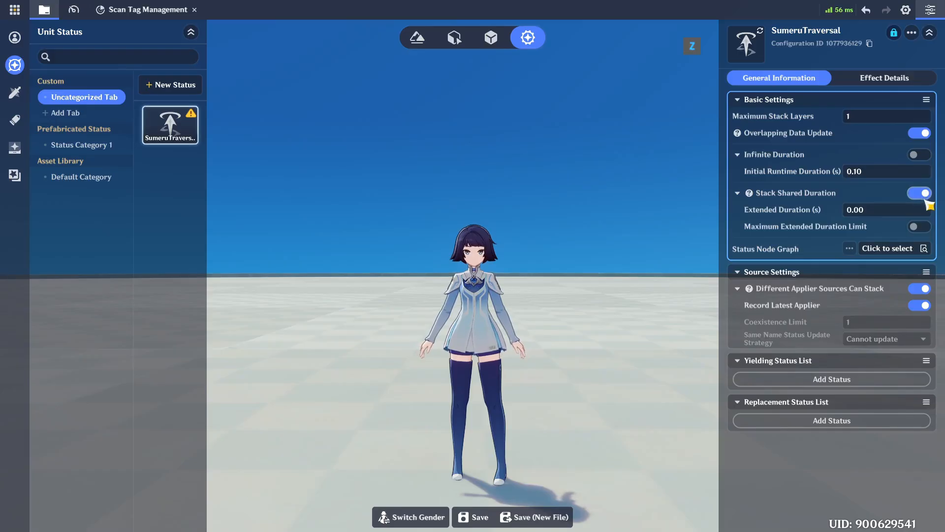
{"action": "left_click", "coordinate": [871, 213]}
{"action": "type", "text": "0.1"}
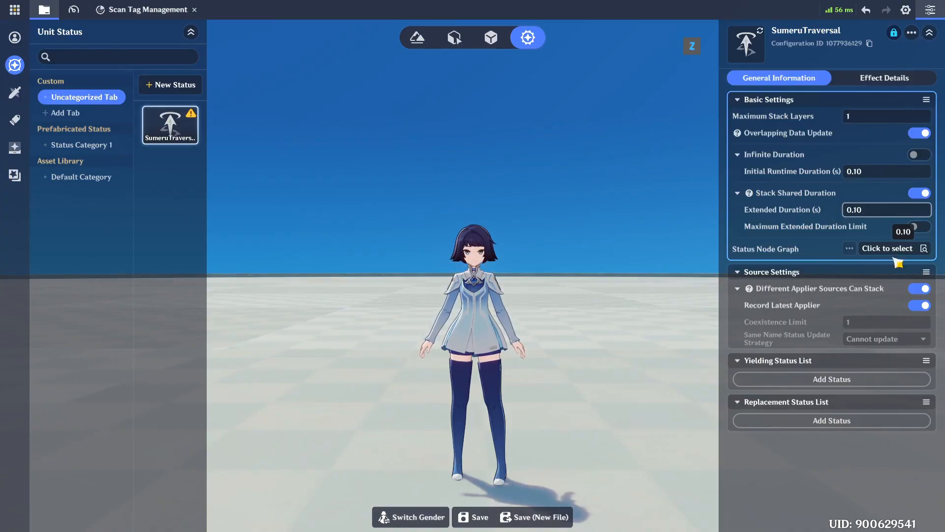
Step: Disable stacking from different applier sources, set the Same Name Status Update Strategy to Earliest Application Time, and save
{"action": "left_click", "coordinate": [919, 289]}
{"action": "left_click", "coordinate": [864, 343]}
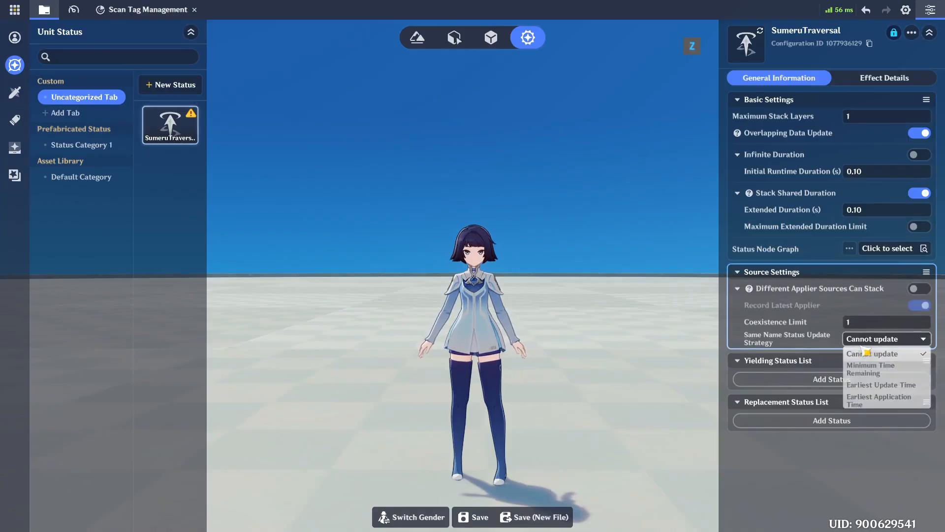
{"action": "left_click", "coordinate": [887, 402]}
{"action": "left_click", "coordinate": [870, 340]}
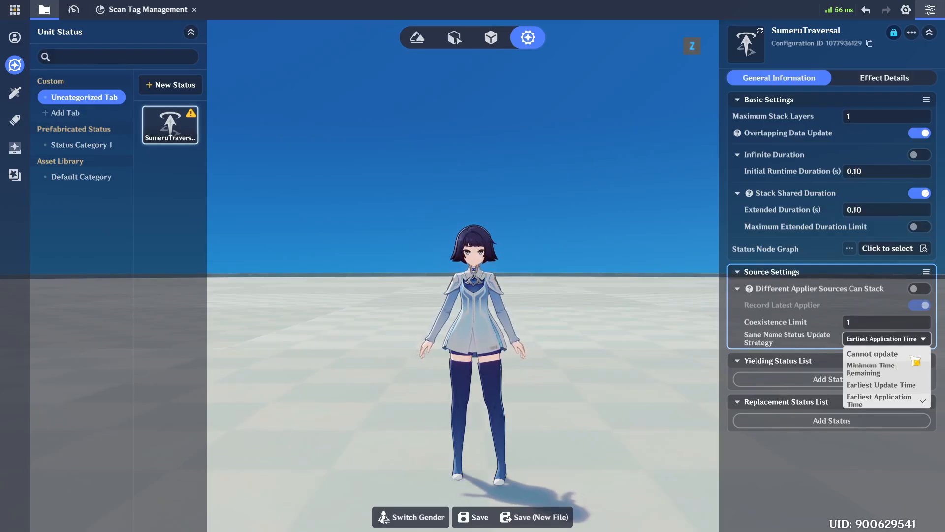
{"action": "left_click", "coordinate": [856, 326]}
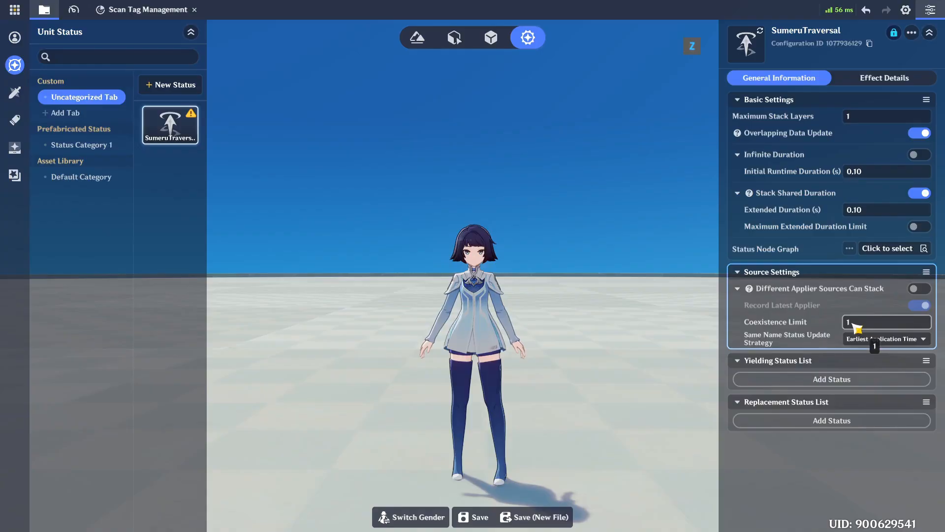
{"action": "left_click", "coordinate": [861, 339]}
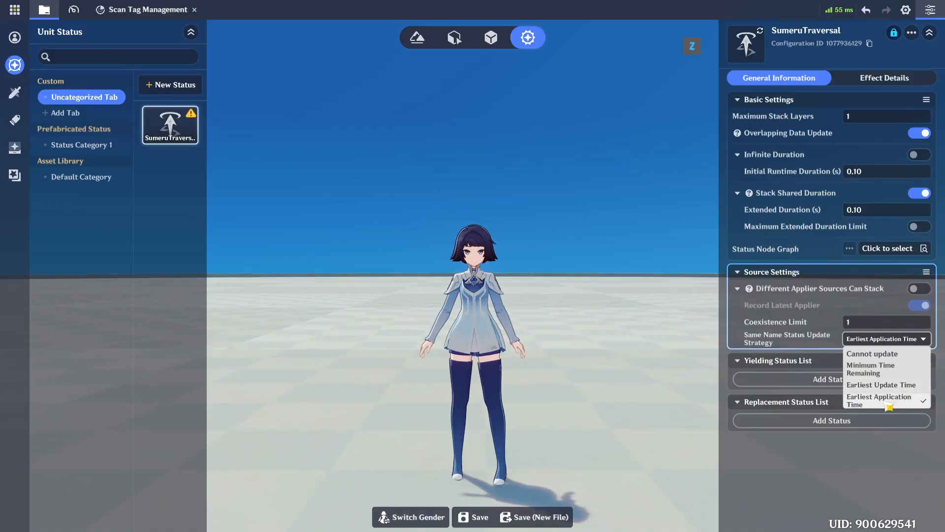
{"action": "left_click", "coordinate": [776, 335]}
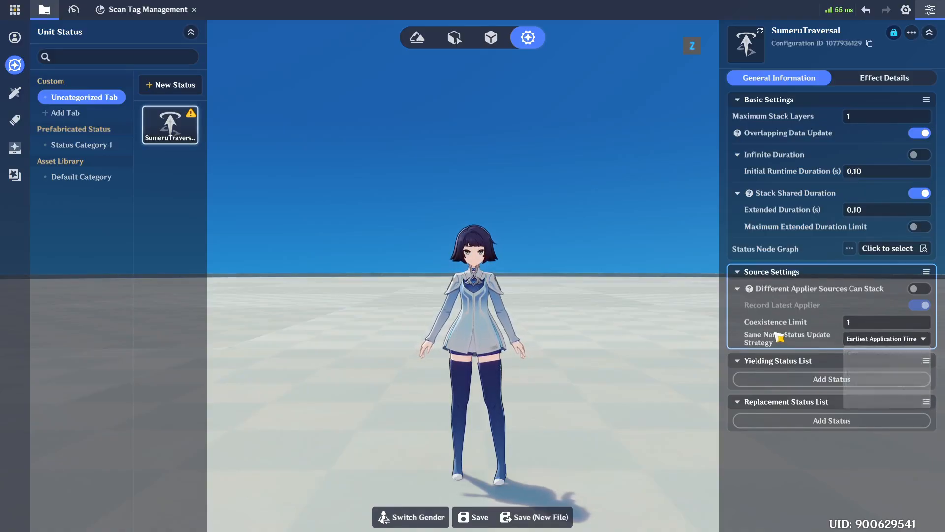
{"action": "key", "text": "ctrl+s"}
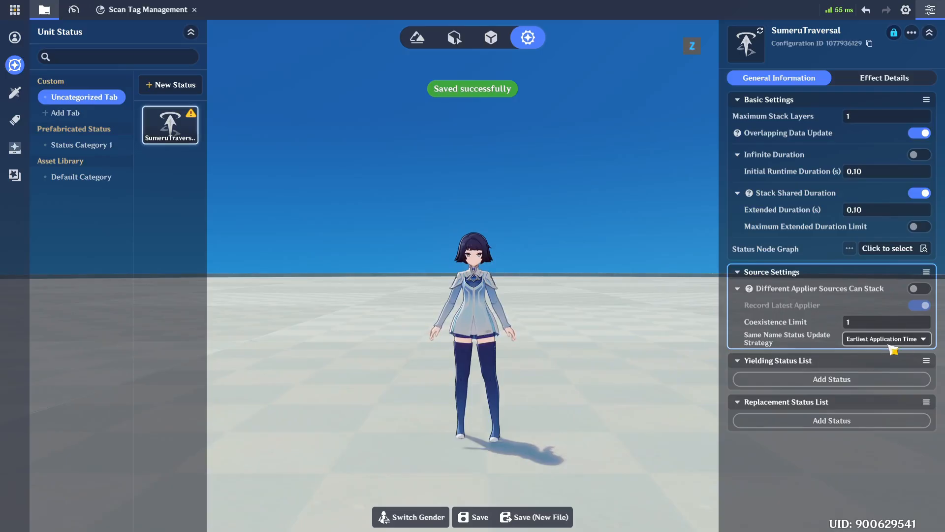
{"action": "left_click", "coordinate": [889, 345]}
{"action": "left_click", "coordinate": [801, 324]}
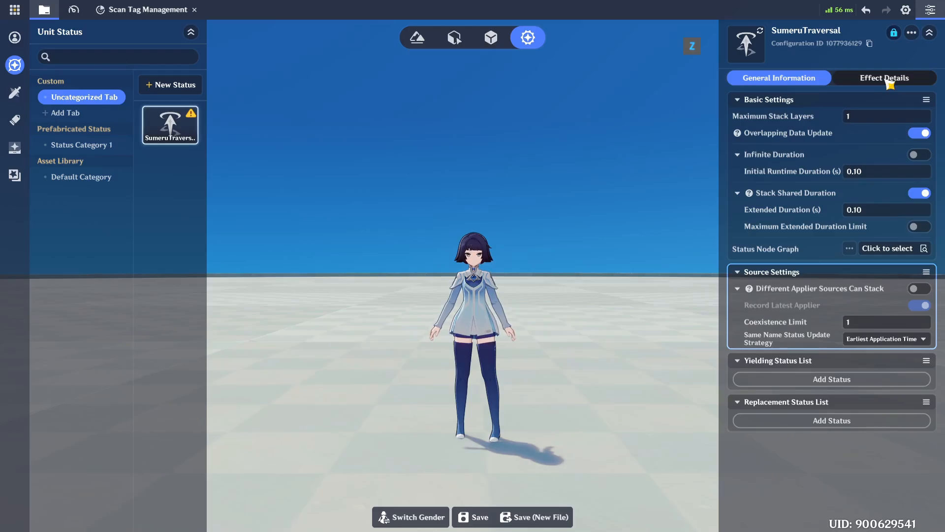
Step: Set the SumeruTraversal status's maximum stack layers to 200 and save the status
{"action": "left_click", "coordinate": [867, 119]}
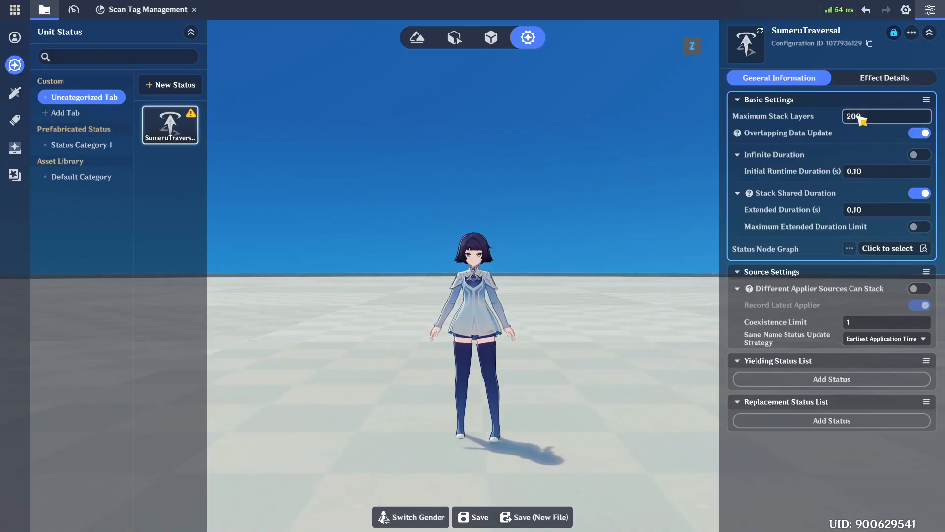
{"action": "key", "text": "ctrl+s"}
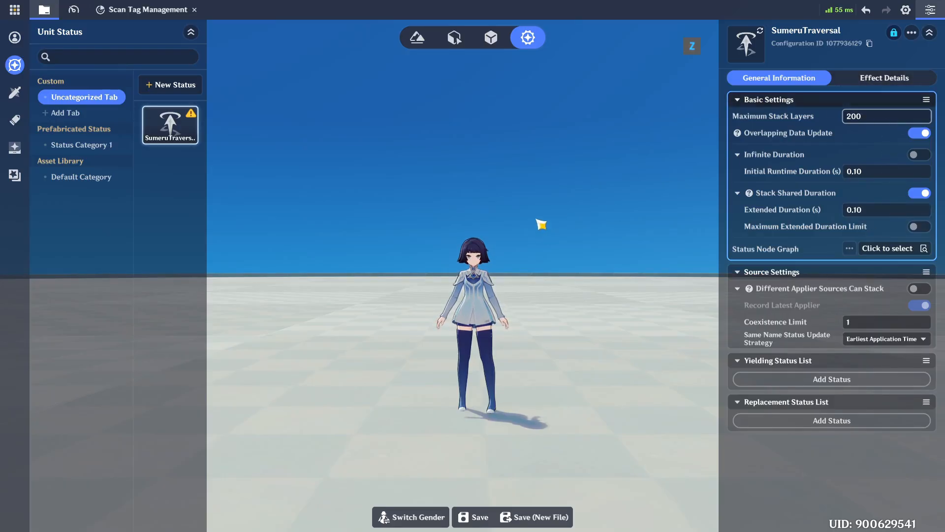
{"action": "left_click", "coordinate": [478, 517]}
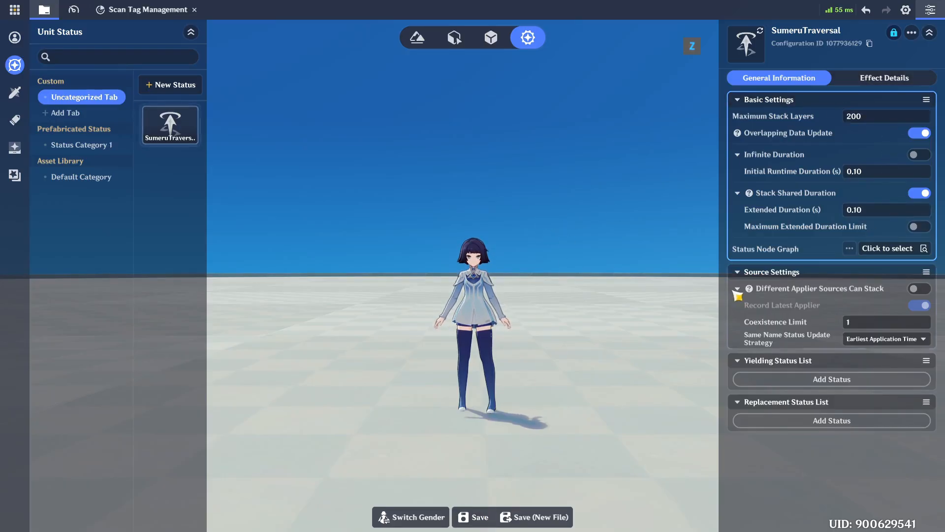
Step: Add the Character Hidden effect to the SumeruTraversal status's effect details
{"action": "left_click", "coordinate": [897, 82]}
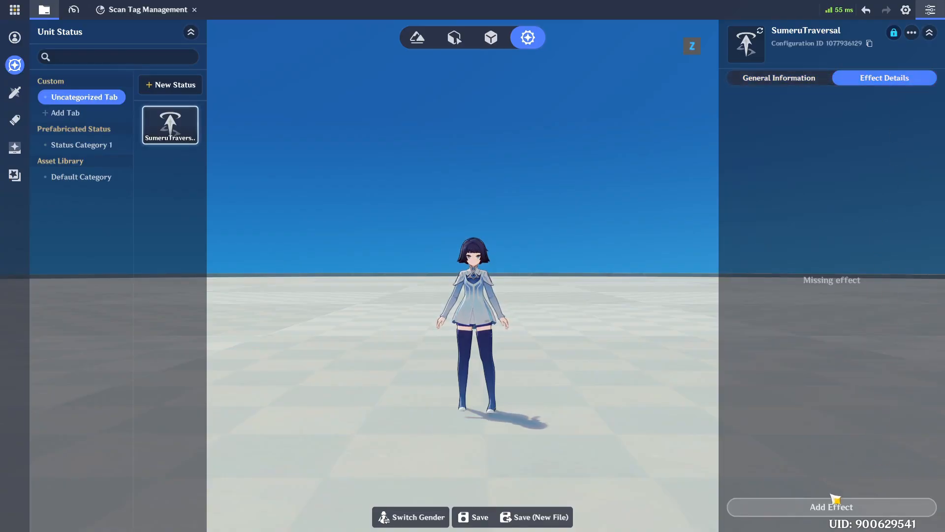
{"action": "left_click", "coordinate": [835, 509]}
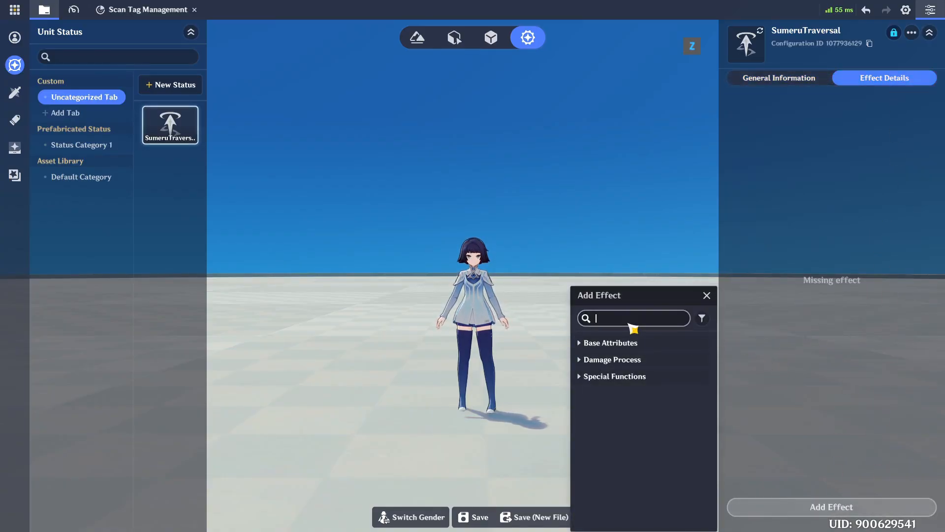
{"action": "type", "text": "character"}
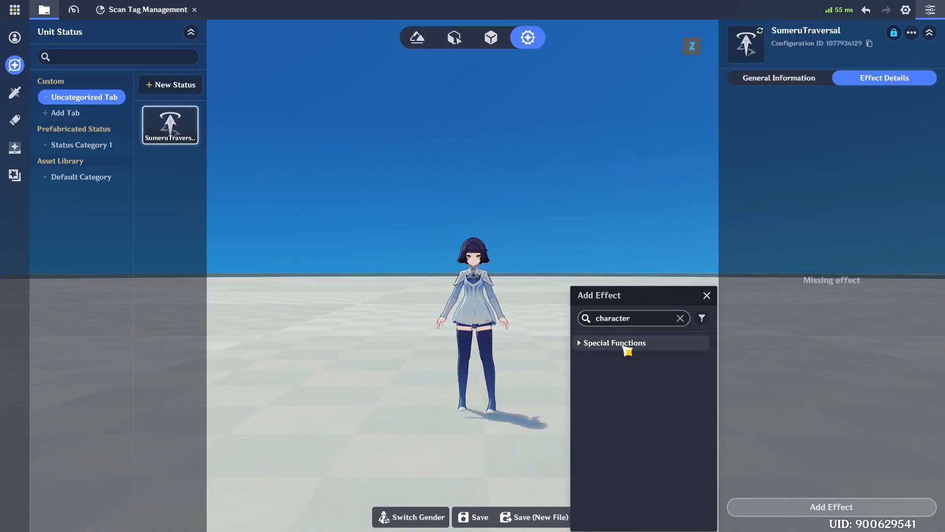
{"action": "left_click", "coordinate": [624, 344]}
{"action": "left_click", "coordinate": [640, 367]}
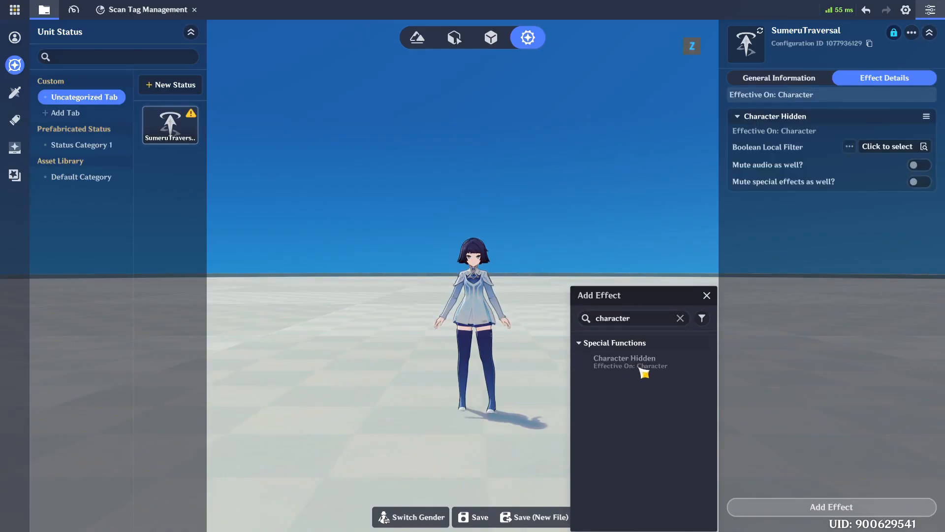
Step: Find the Disable Gliding effect and add it to the SumeruTraversal status
{"action": "left_click", "coordinate": [680, 318]}
{"action": "type", "text": "doisa"}
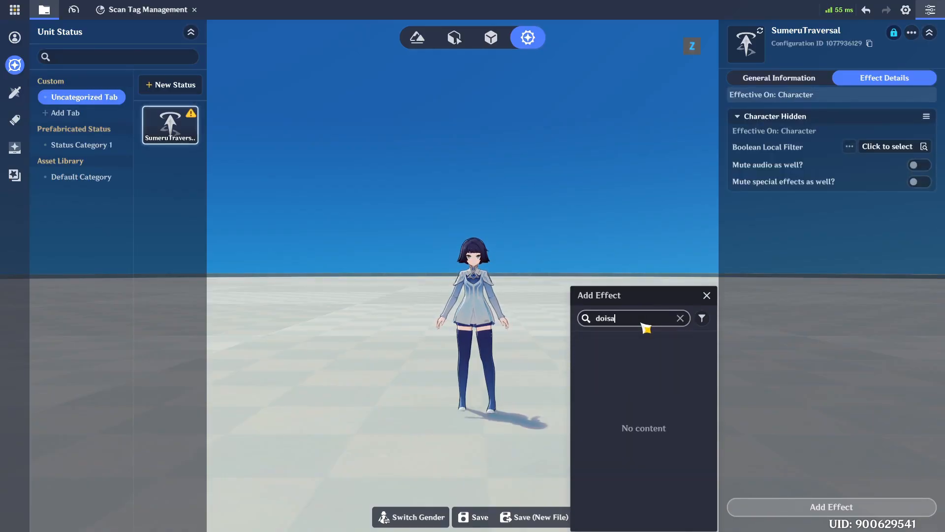
{"action": "key", "text": "BackSpace"}
{"action": "key", "text": "BackSpace"}
{"action": "key", "text": "BackSpace"}
{"action": "type", "text": "disable gli"}
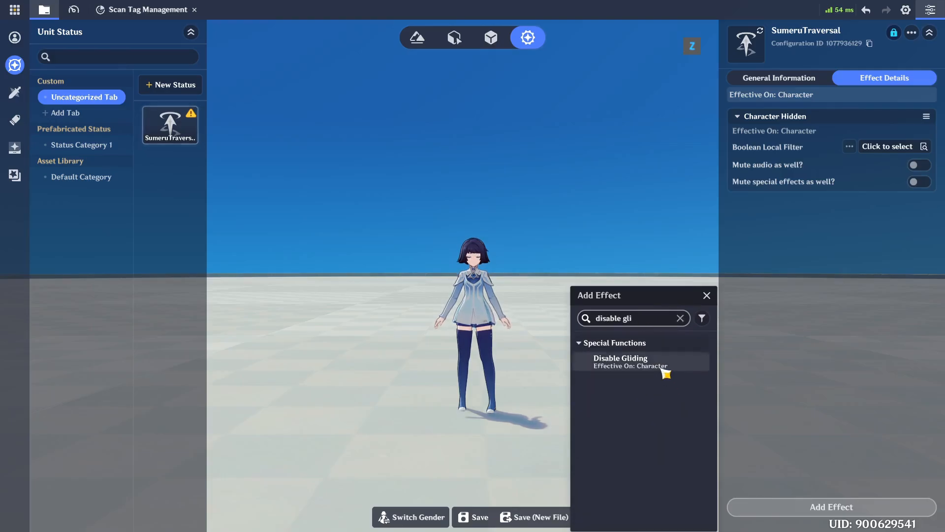
{"action": "left_click", "coordinate": [689, 364]}
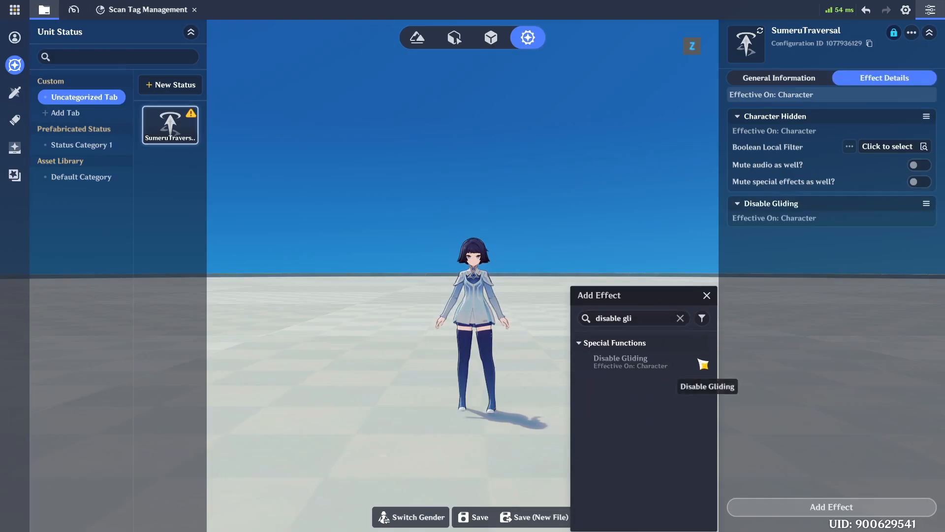
Step: Add the Fall Efficiency Change Value effect to SumeruTraversal with a change value of -200% and save the status
{"action": "left_click", "coordinate": [680, 318]}
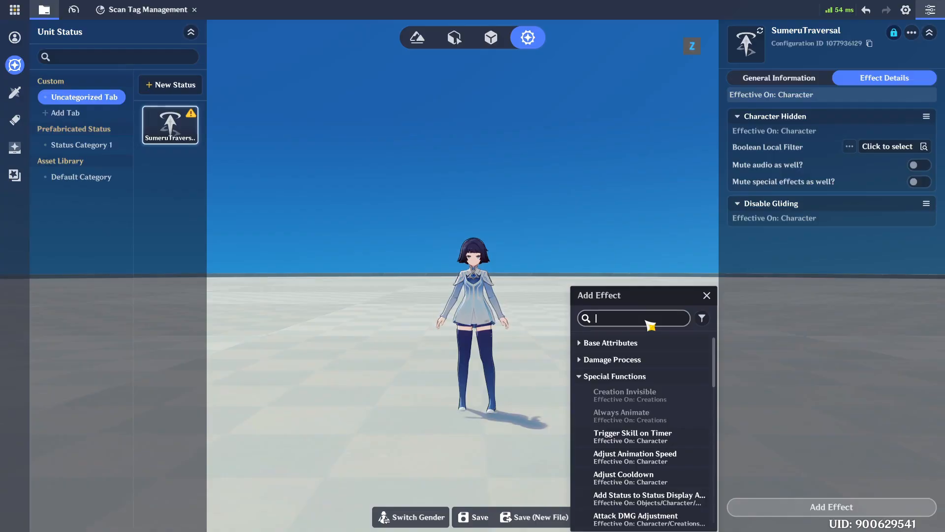
{"action": "type", "text": "fall eff"}
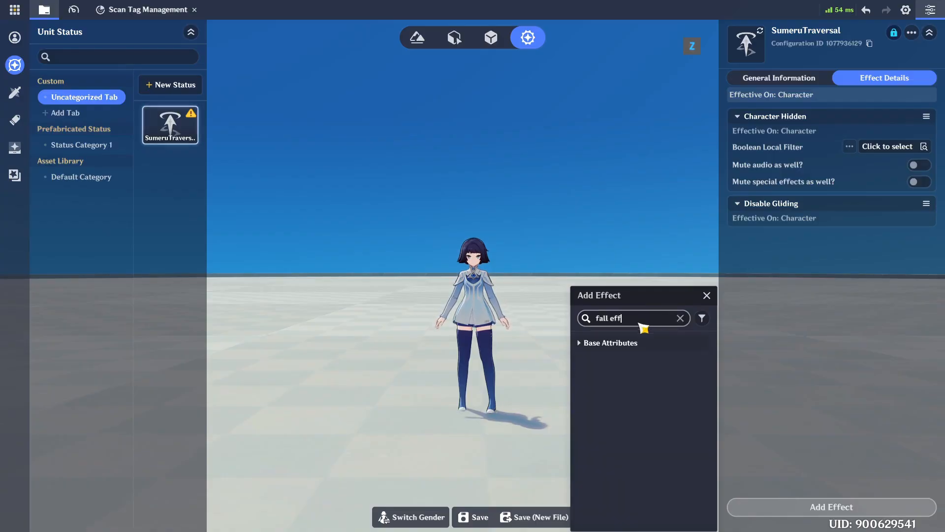
{"action": "left_click", "coordinate": [615, 344]}
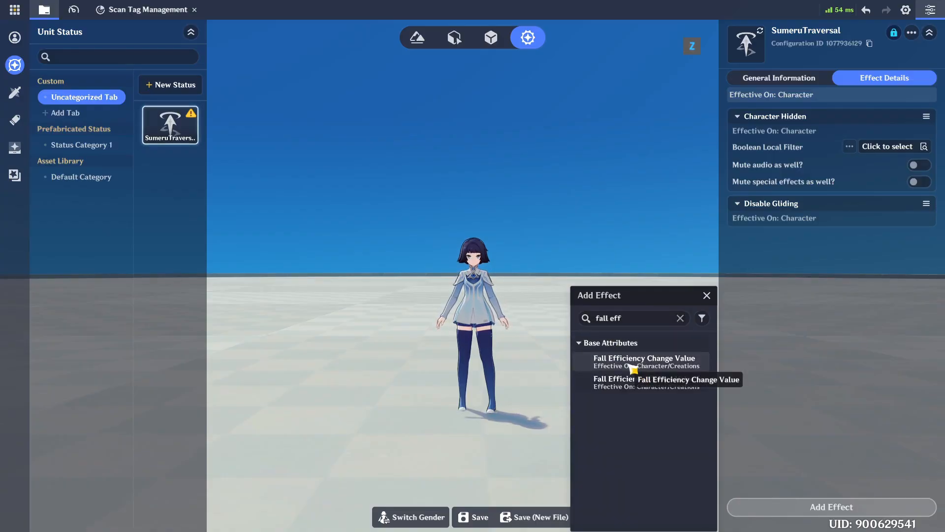
{"action": "left_click", "coordinate": [630, 362]}
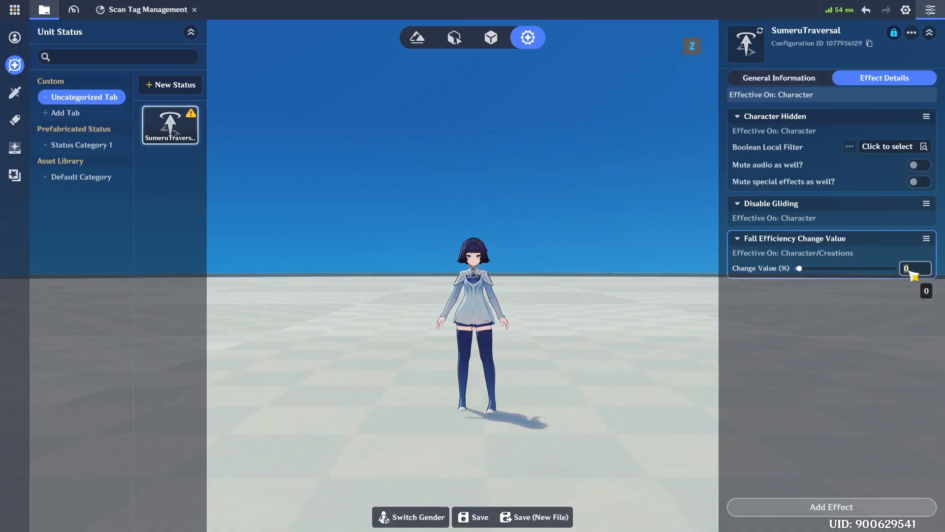
{"action": "type", "text": "00"}
{"action": "key", "text": "Return"}
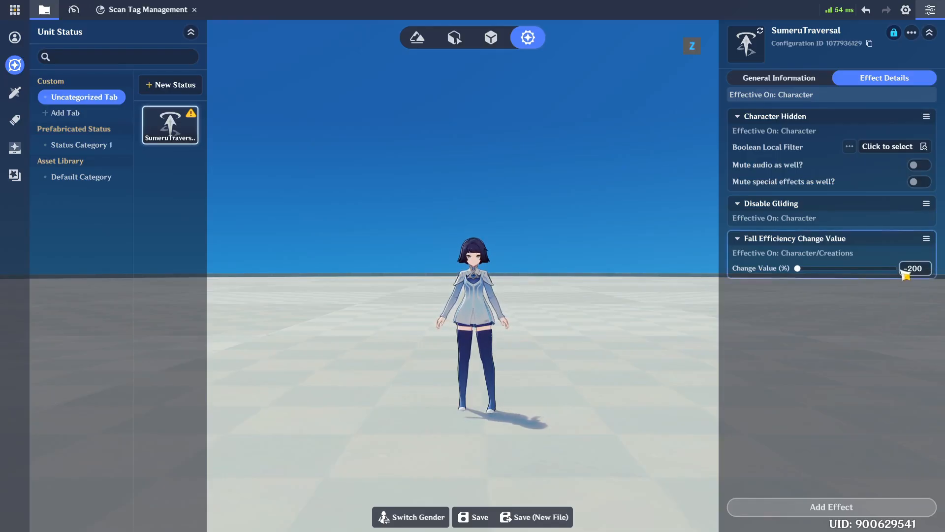
{"action": "key", "text": "ctrl+s"}
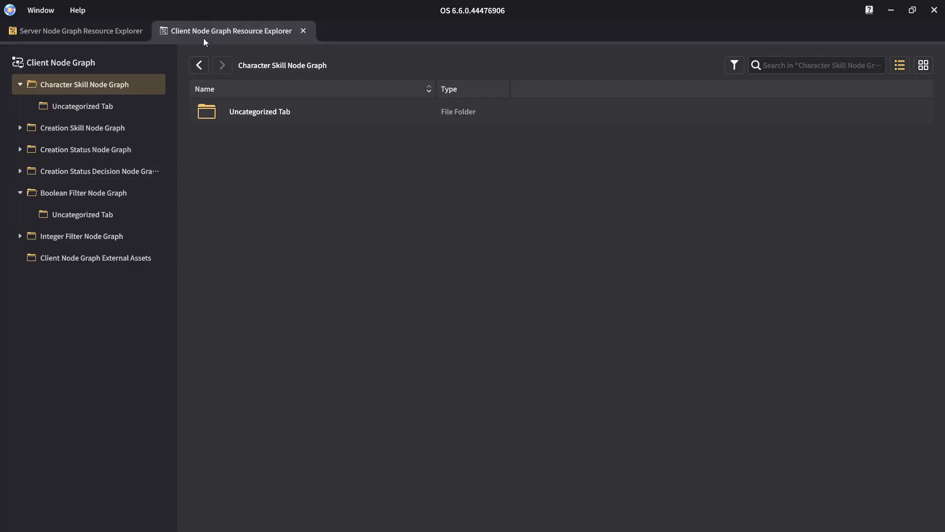
Step: Switch to the Miliastra Sandbox and create a client Boolean filter node graph named AlwaysNo in the Uncategorized Tab
{"action": "left_click", "coordinate": [42, 11]}
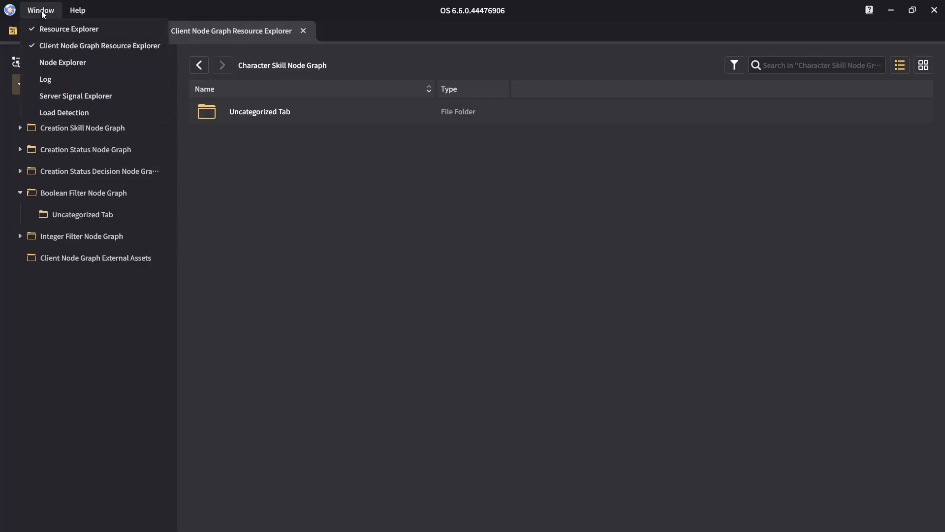
{"action": "left_click", "coordinate": [214, 187]}
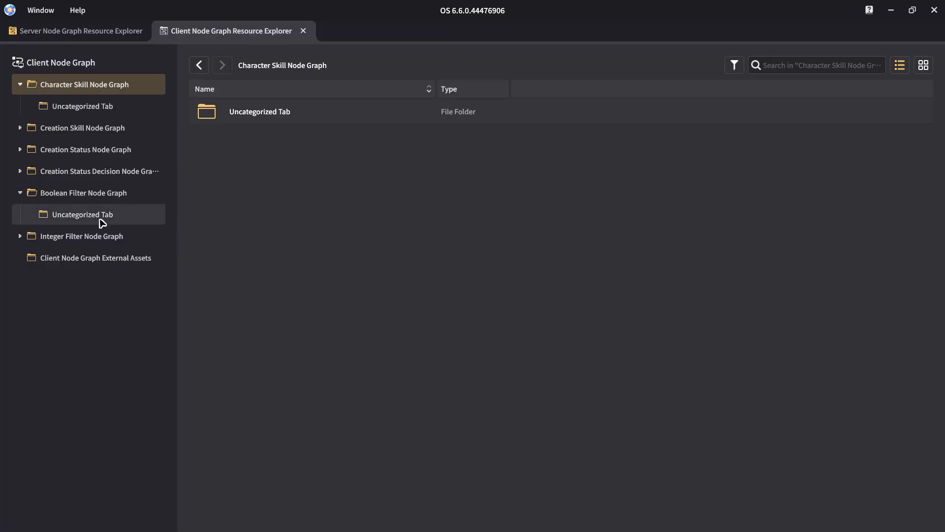
{"action": "left_click", "coordinate": [99, 216]}
{"action": "right_click", "coordinate": [301, 167]}
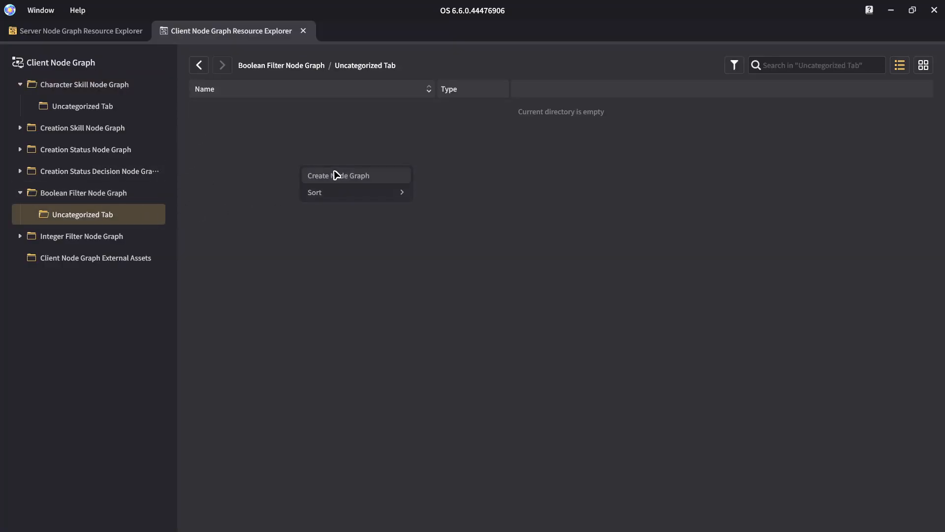
{"action": "left_click", "coordinate": [329, 177]}
{"action": "left_click", "coordinate": [266, 113]}
{"action": "right_click", "coordinate": [266, 114]}
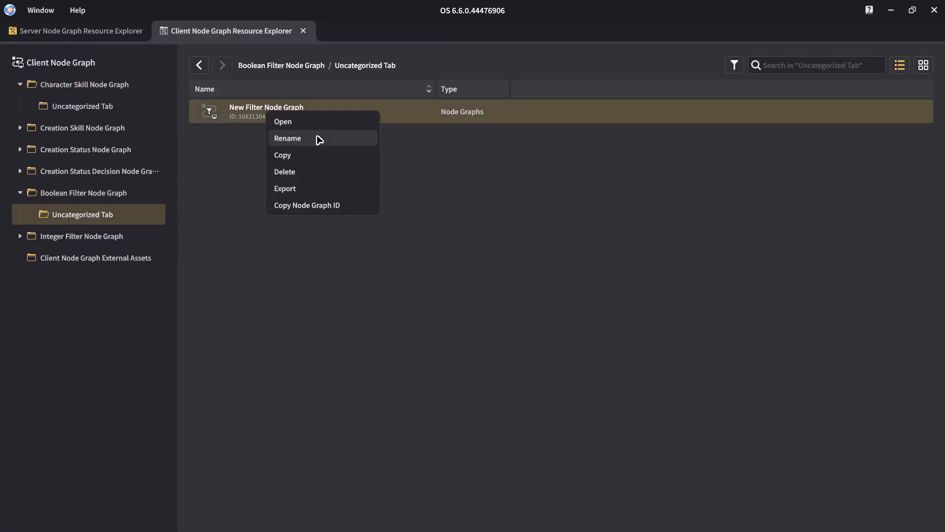
{"action": "left_click", "coordinate": [316, 140]}
{"action": "type", "text": "AlwaysN"}
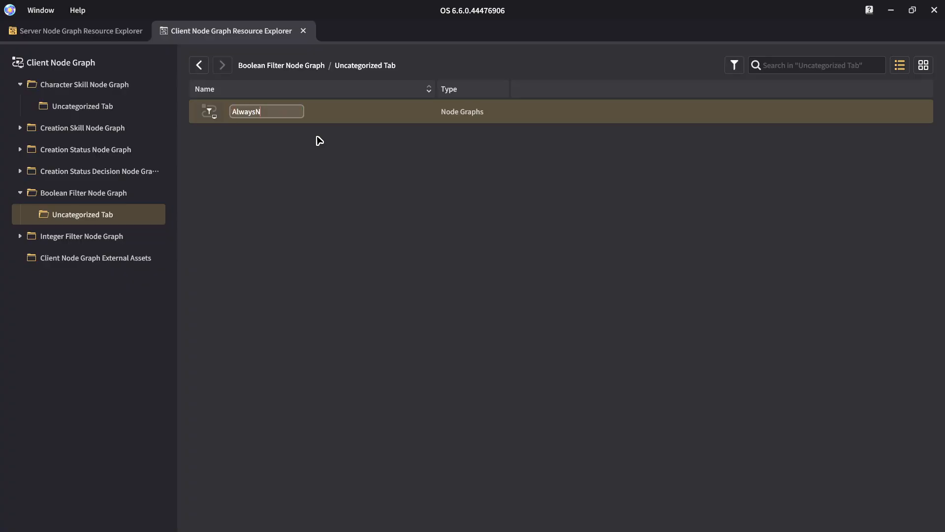
{"action": "type", "text": "o"}
{"action": "key", "text": "Return"}
Step: Open the AlwaysNo graph and connect a Logical NOT Operation node to the end node's Output Result (Boolean)
{"action": "double_click", "coordinate": [289, 109]}
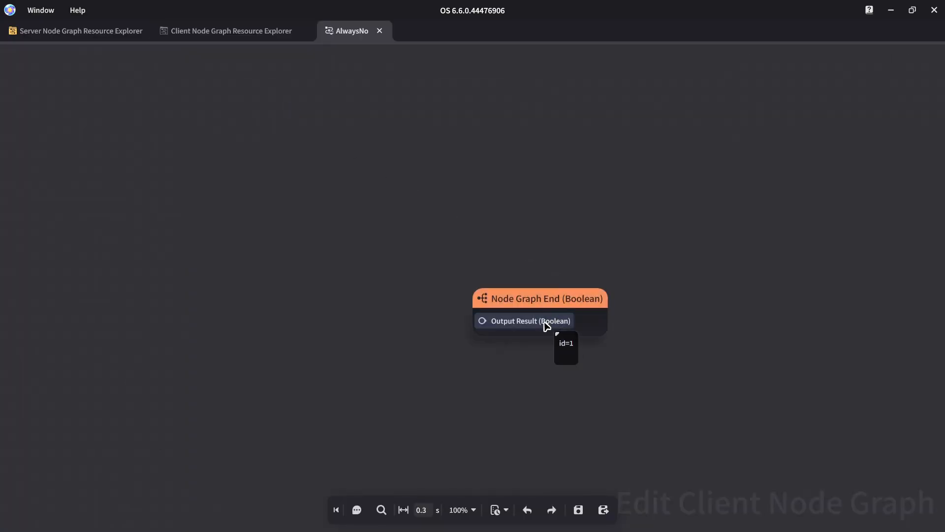
{"action": "left_click_drag", "start_coordinate": [483, 322], "coordinate": [382, 325]}
{"action": "type", "text": "no"}
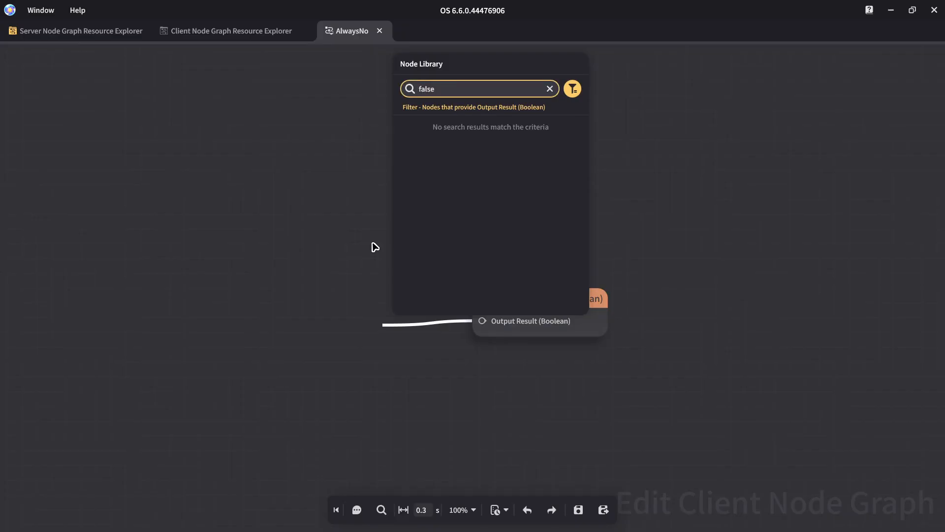
{"action": "key", "text": "ctrl+a"}
{"action": "key", "text": "BackSpace"}
{"action": "type", "text": "n"}
{"action": "left_click", "coordinate": [456, 165]}
{"action": "left_click_drag", "start_coordinate": [425, 333], "coordinate": [345, 285]}
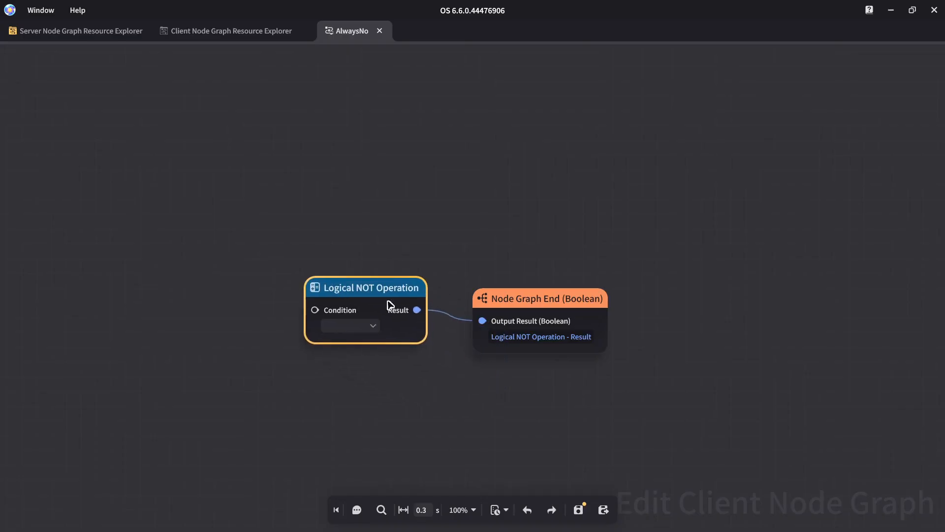
Step: Set the Logical NOT Operation's Condition to Yes and save the AlwaysNo graph
{"action": "left_click", "coordinate": [350, 326]}
{"action": "left_click", "coordinate": [339, 355]}
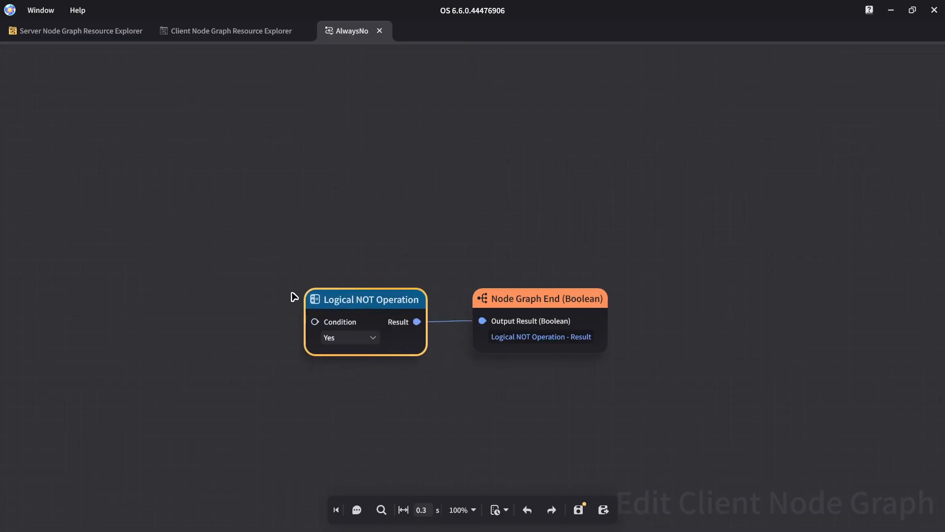
{"action": "key", "text": "ctrl+s"}
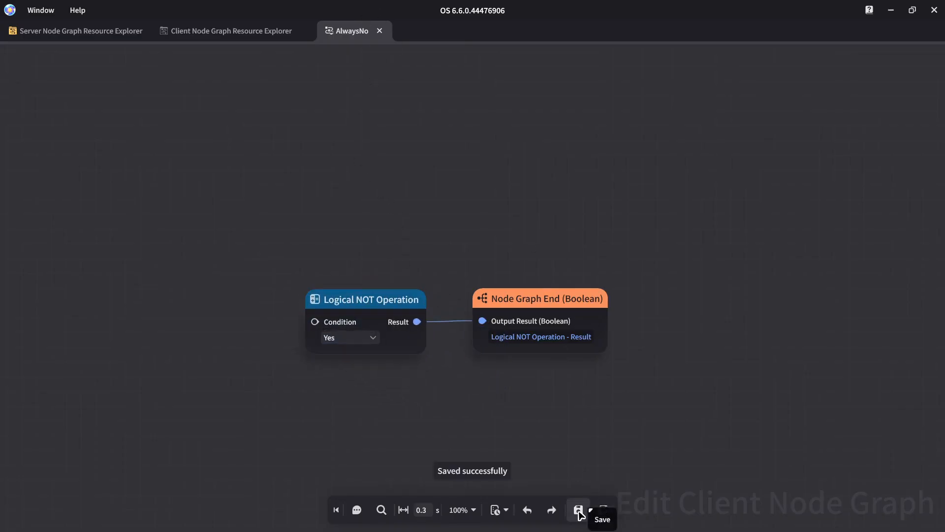
Step: Return to the level editor, assign AlwaysNo as the Character Hidden effect's Boolean Local Filter, and save the status
{"action": "left_click", "coordinate": [890, 15]}
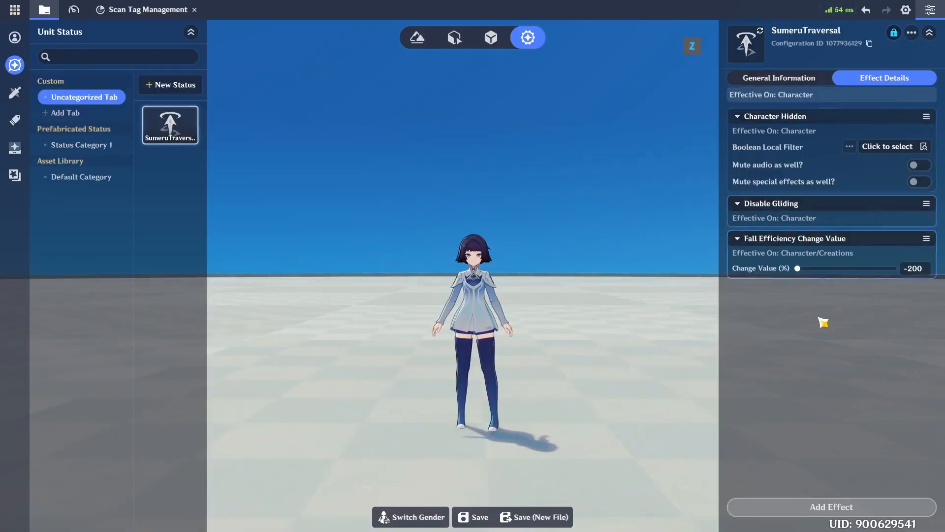
{"action": "left_click", "coordinate": [886, 146]}
{"action": "left_click", "coordinate": [654, 94]}
{"action": "left_click", "coordinate": [655, 117]}
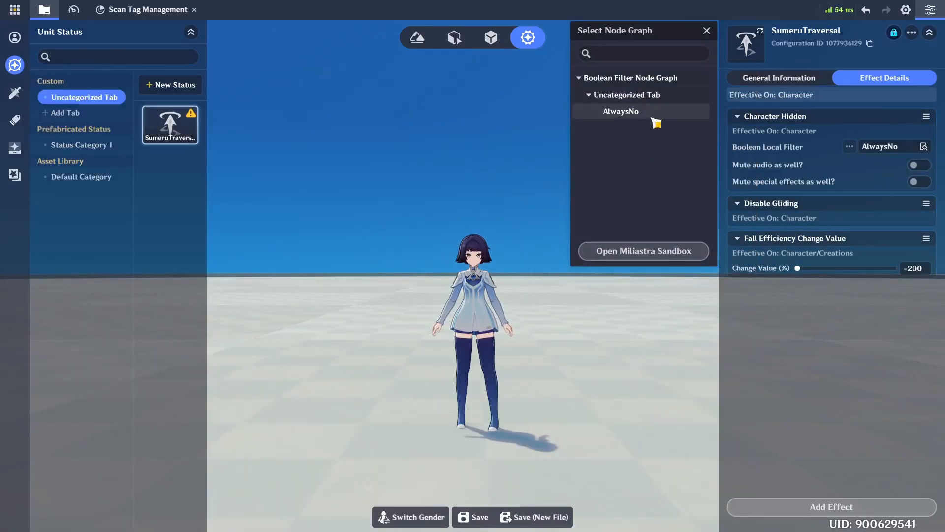
{"action": "key", "text": "ctrl+s"}
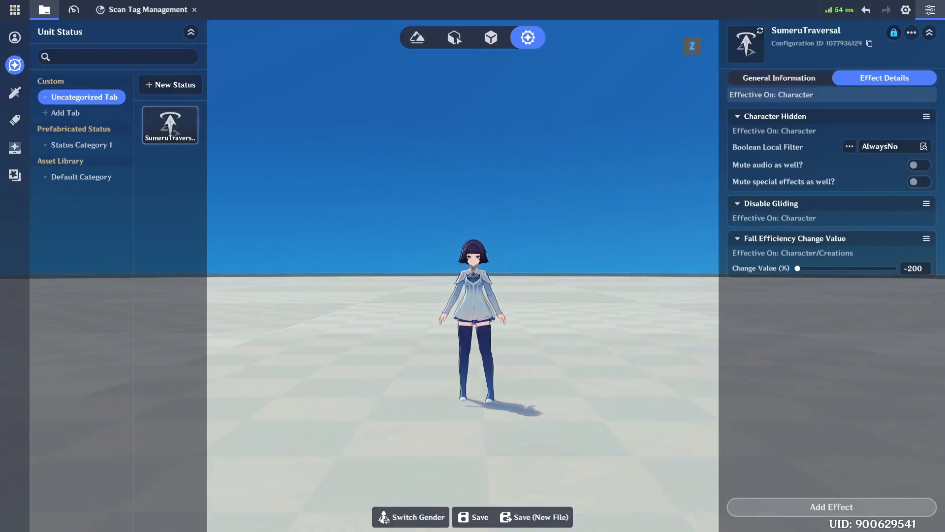
Step: Add a VFX player to the default player template's character and set its VFX Asset Type to Looping Effects
{"action": "left_click", "coordinate": [15, 38]}
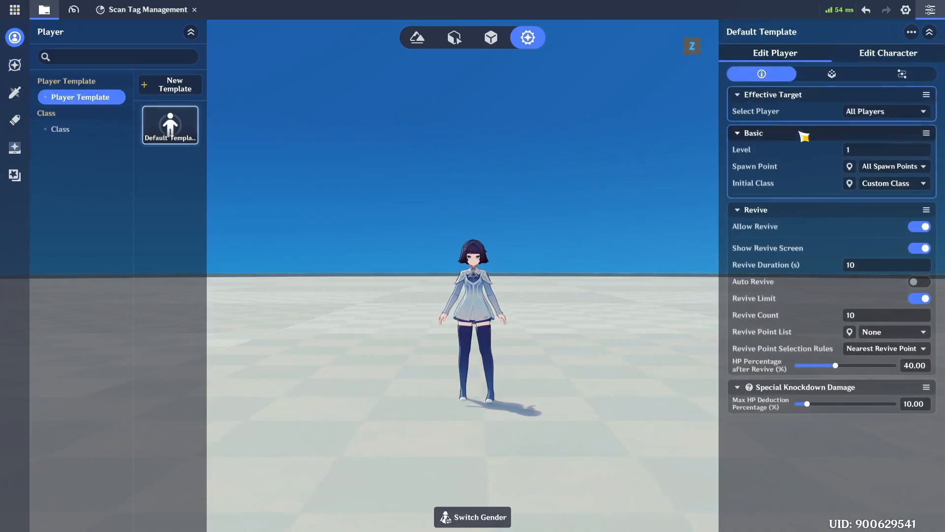
{"action": "left_click", "coordinate": [871, 52]}
{"action": "left_click", "coordinate": [857, 73]}
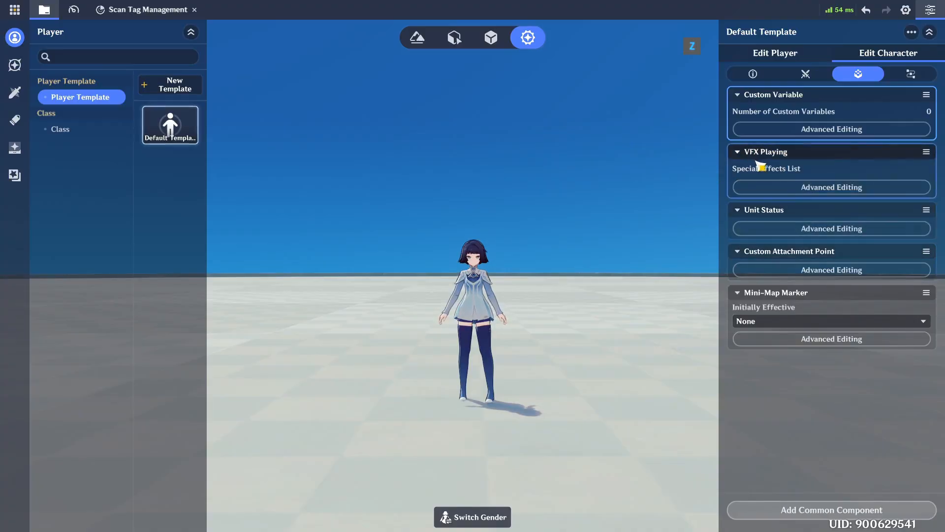
{"action": "left_click", "coordinate": [813, 188]}
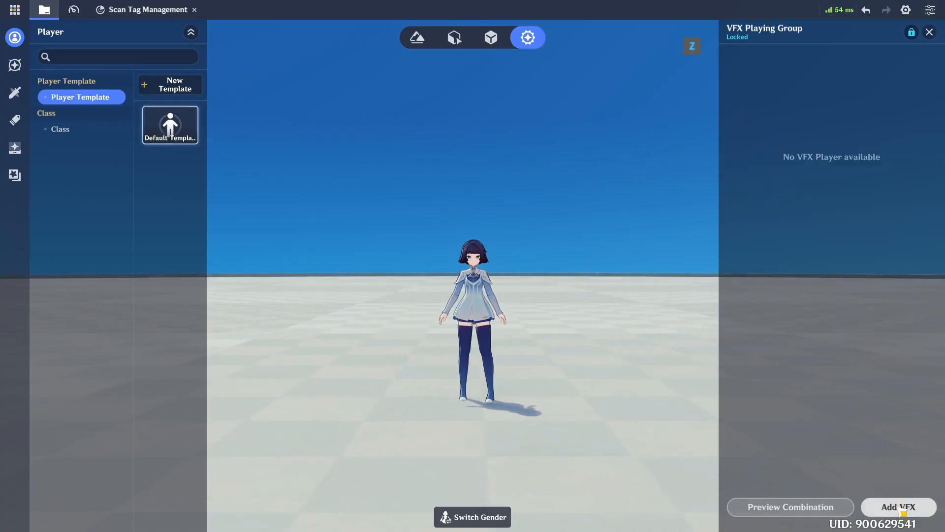
{"action": "left_click", "coordinate": [901, 507]}
{"action": "left_click", "coordinate": [916, 108]}
{"action": "left_click", "coordinate": [876, 123]}
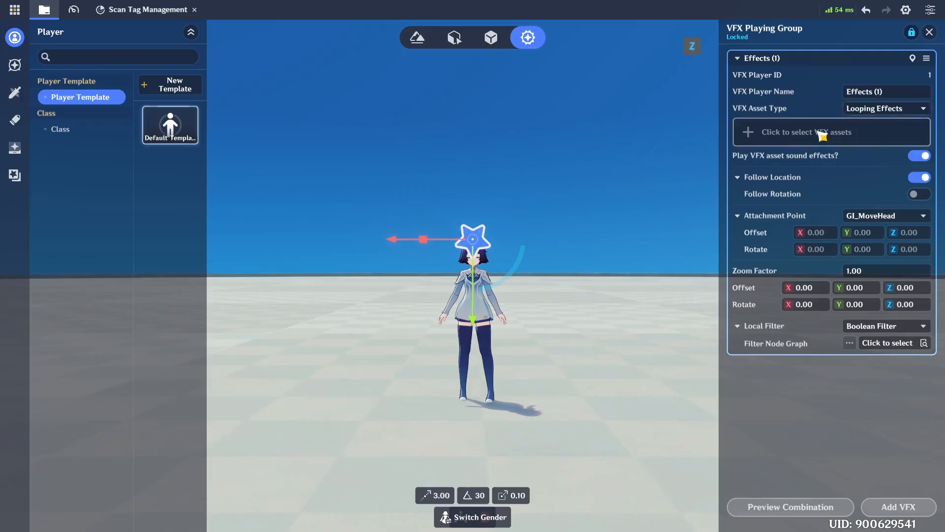
Step: Assign the Colorful Ascending Halo asset to the new VFX player and preview it
{"action": "left_click", "coordinate": [820, 132]}
{"action": "left_click", "coordinate": [653, 223]}
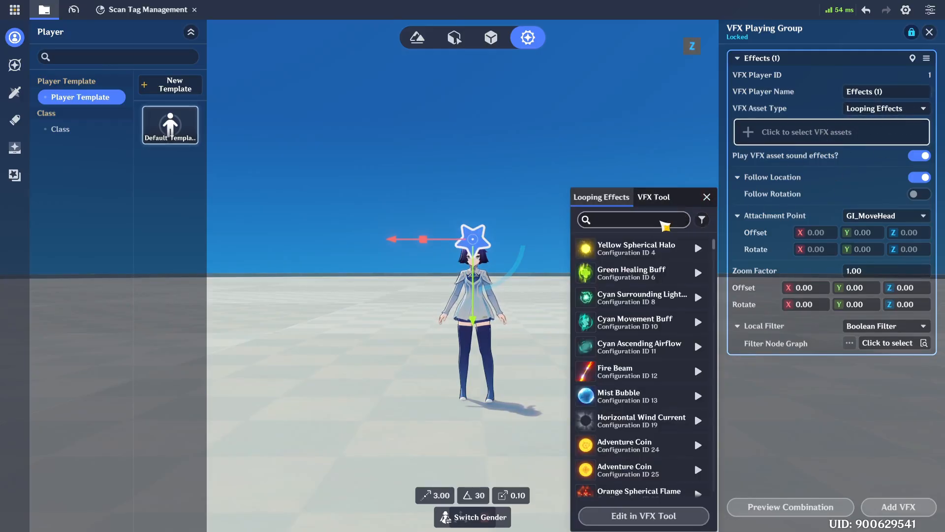
{"action": "type", "text": "colorful asc"}
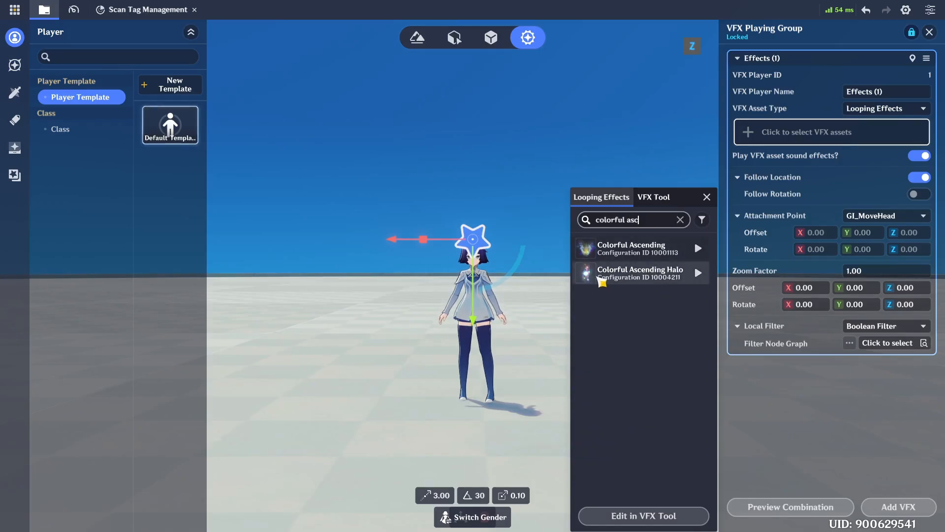
{"action": "left_click", "coordinate": [601, 276]}
{"action": "left_click", "coordinate": [901, 132]}
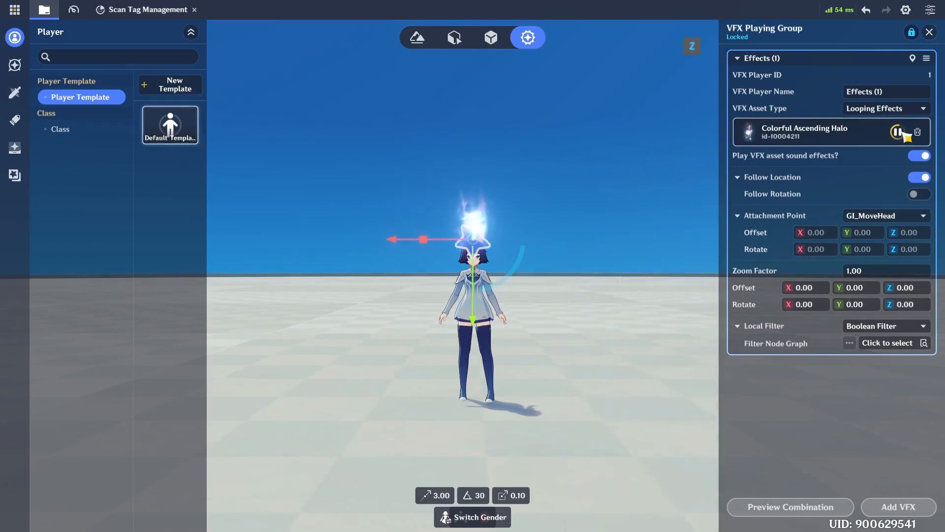
Step: Set the Colorful Ascending Halo effect's zoom factor to 5
{"action": "left_click", "coordinate": [850, 272]}
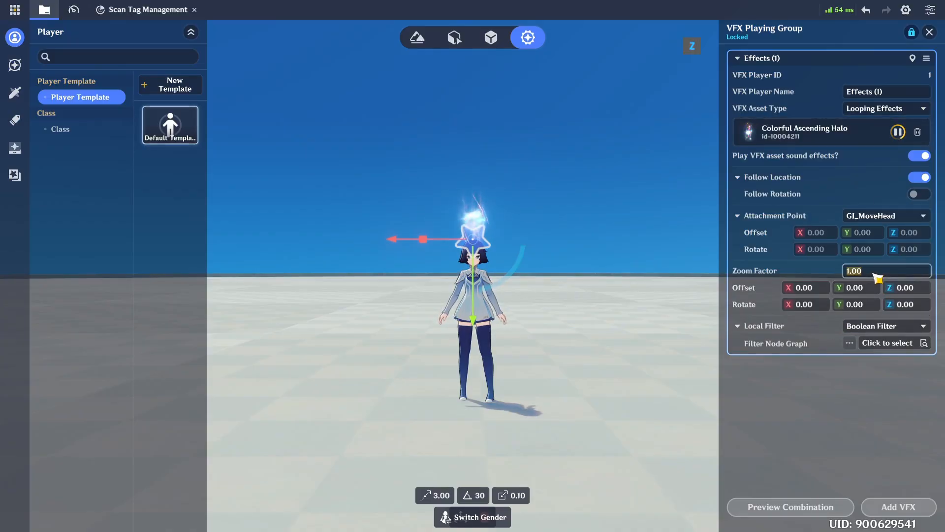
{"action": "type", "text": "5"}
{"action": "key", "text": "Return"}
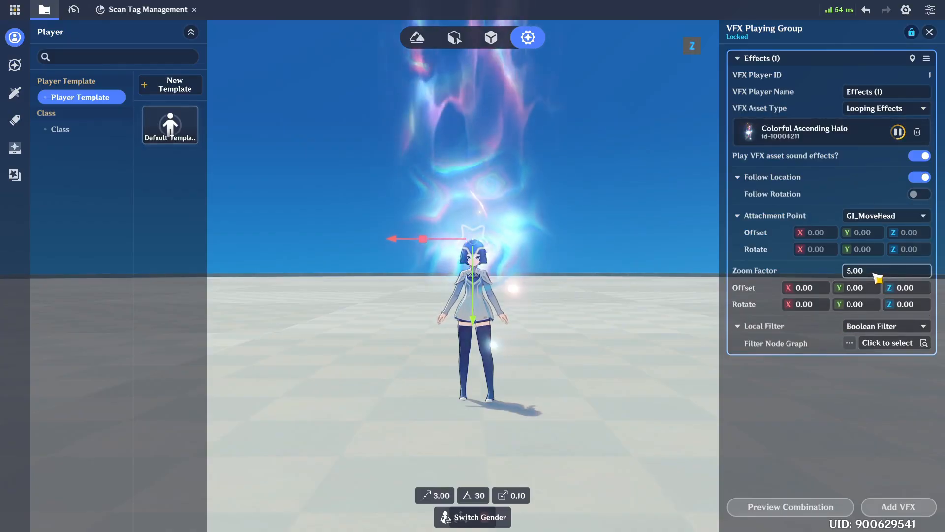
Step: Attach the Colorful Ascending Halo effect to the GI_Chest attachment point and preview it
{"action": "left_click", "coordinate": [884, 224]}
{"action": "left_click", "coordinate": [879, 403]}
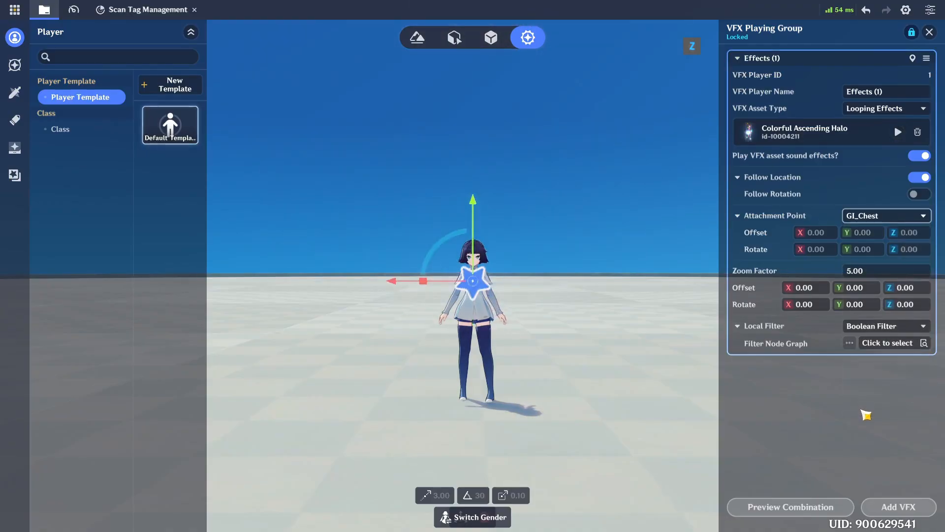
{"action": "left_click", "coordinate": [898, 132]}
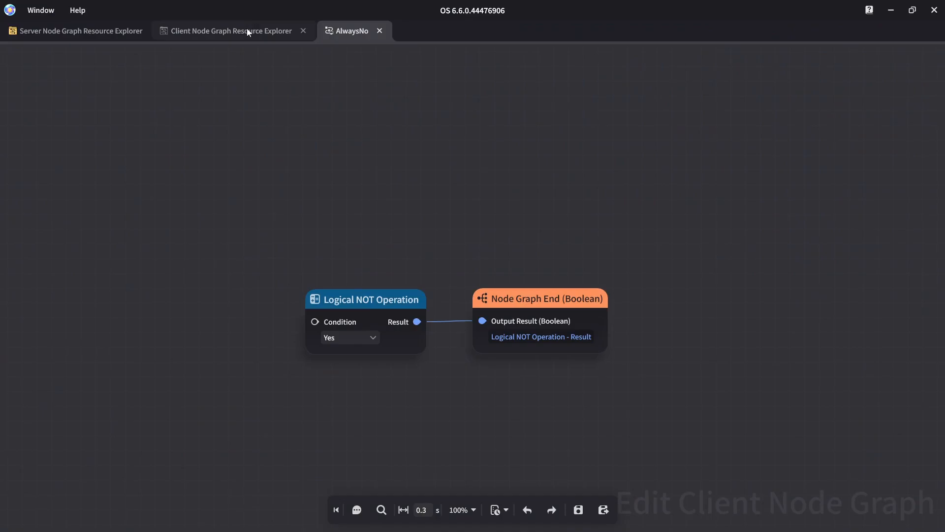
Step: In the node graph editor, create a new Boolean filter node graph named SumeruHiddenStatusIsOn
{"action": "left_click", "coordinate": [246, 28]}
{"action": "right_click", "coordinate": [266, 159]}
{"action": "left_click", "coordinate": [319, 171]}
{"action": "left_click", "coordinate": [288, 121]}
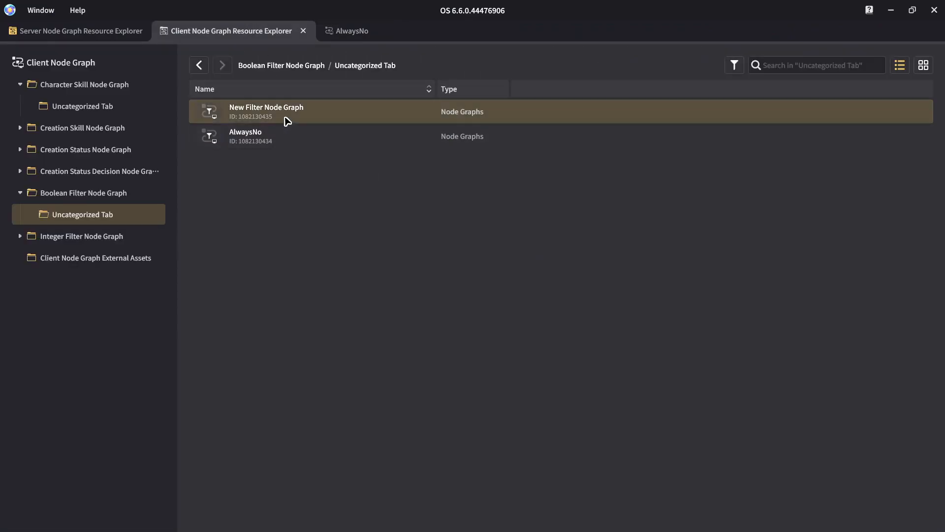
{"action": "right_click", "coordinate": [288, 121]}
{"action": "left_click", "coordinate": [305, 142]}
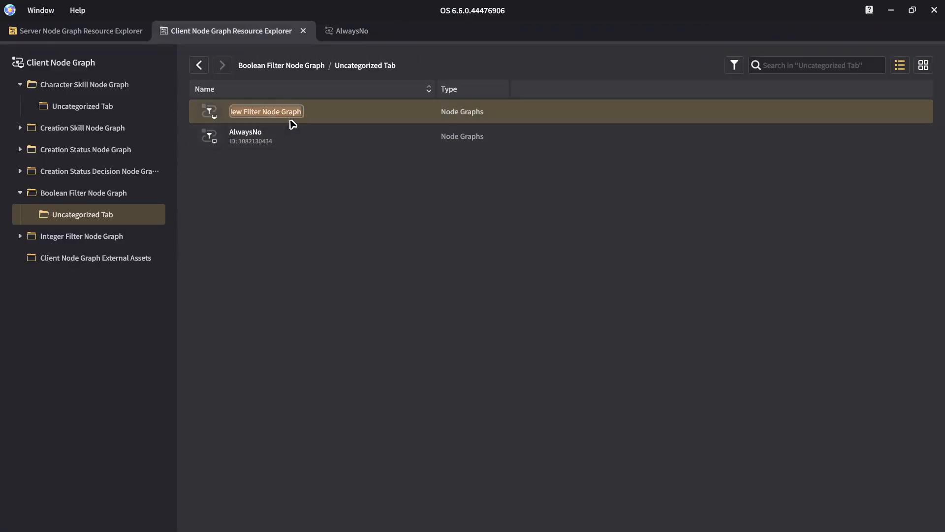
{"action": "type", "text": "SumeruHiddenS"}
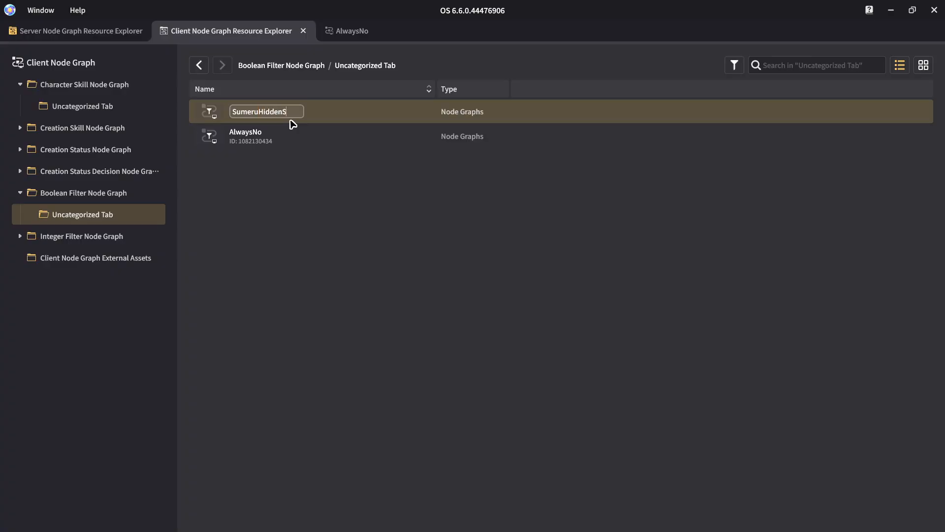
{"action": "type", "text": "tatusIsOn"}
{"action": "key", "text": "Return"}
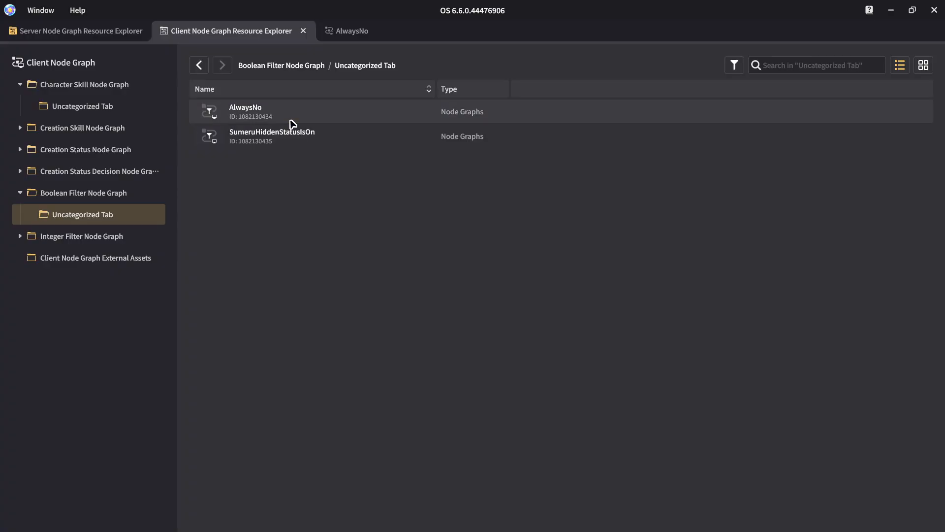
Step: Open the SumeruHiddenStatusIsOn graph and place a Get Self Entity node well before the Node Graph End node
{"action": "double_click", "coordinate": [298, 137]}
{"action": "right_click", "coordinate": [180, 236]}
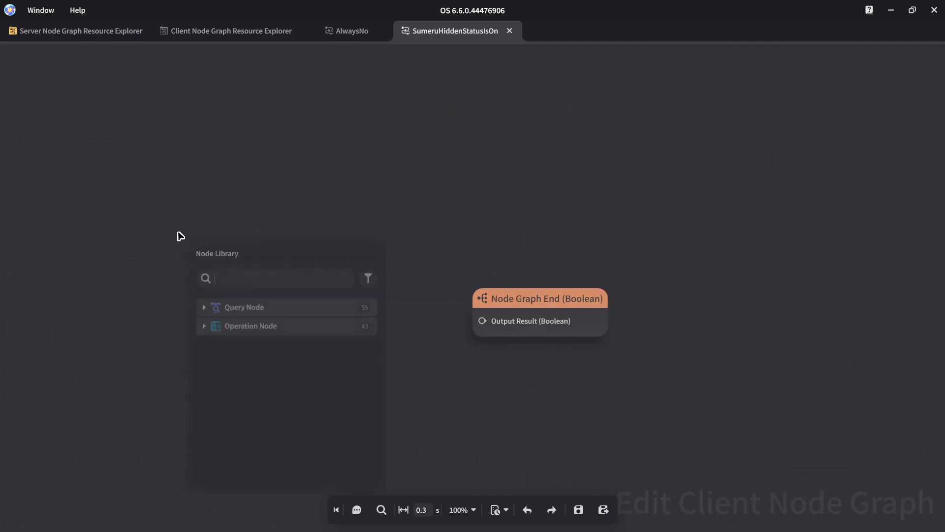
{"action": "type", "text": "self entity"}
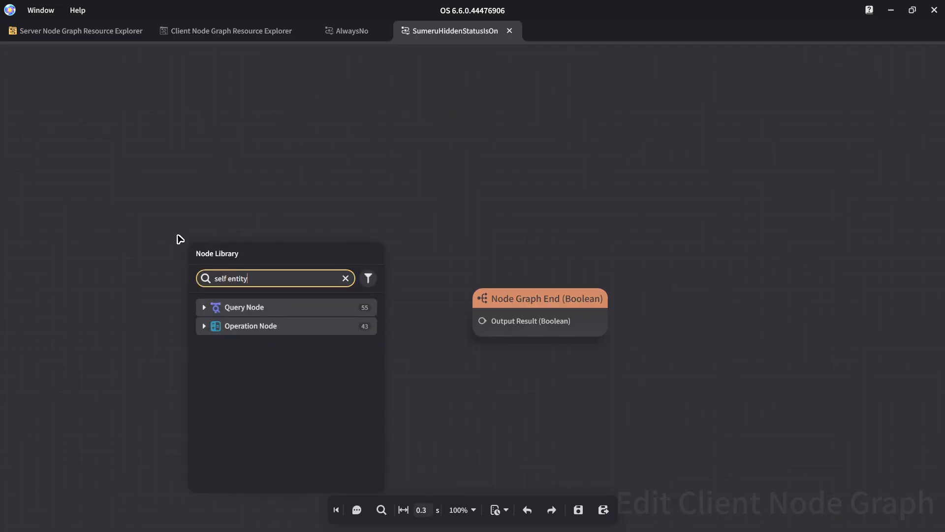
{"action": "left_click", "coordinate": [304, 350]}
{"action": "left_click_drag", "start_coordinate": [232, 244], "coordinate": [158, 241]}
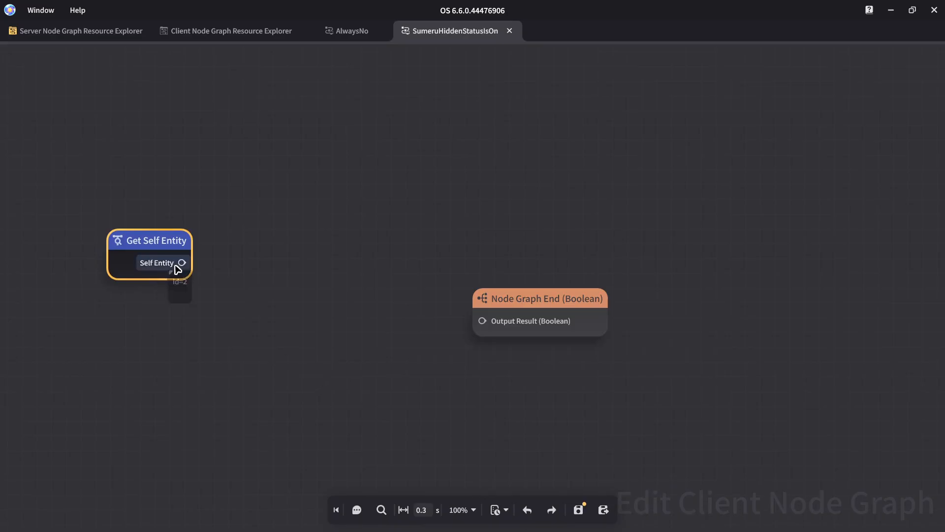
Step: Feed Self Entity into a new "Whether the entity has the specified unit status" node and connect its result to the graph's Boolean output
{"action": "left_click_drag", "start_coordinate": [182, 263], "coordinate": [166, 343]}
{"action": "type", "text": "unit"}
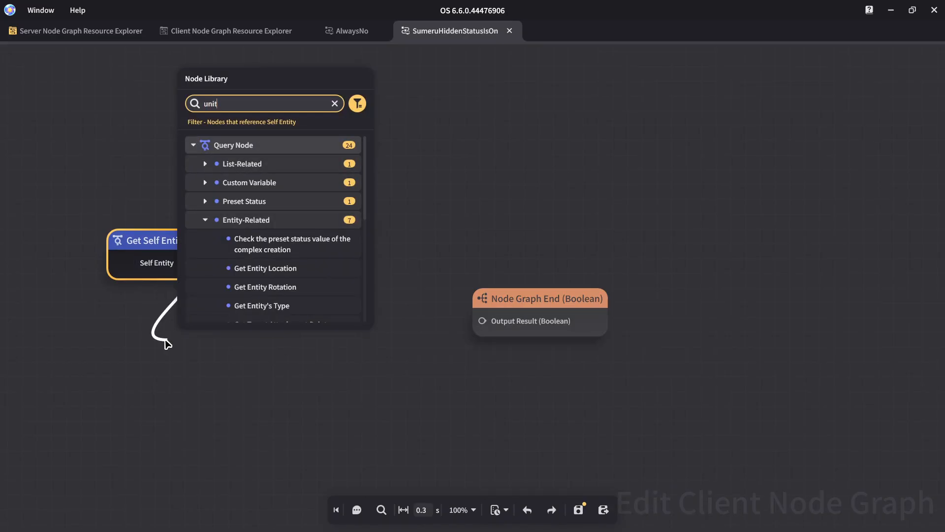
{"action": "type", "text": " status"}
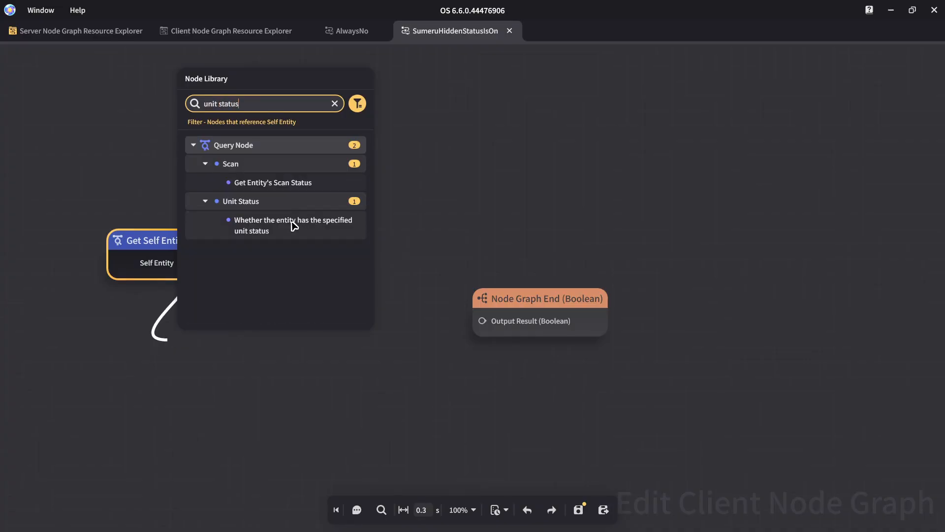
{"action": "left_click", "coordinate": [291, 224]}
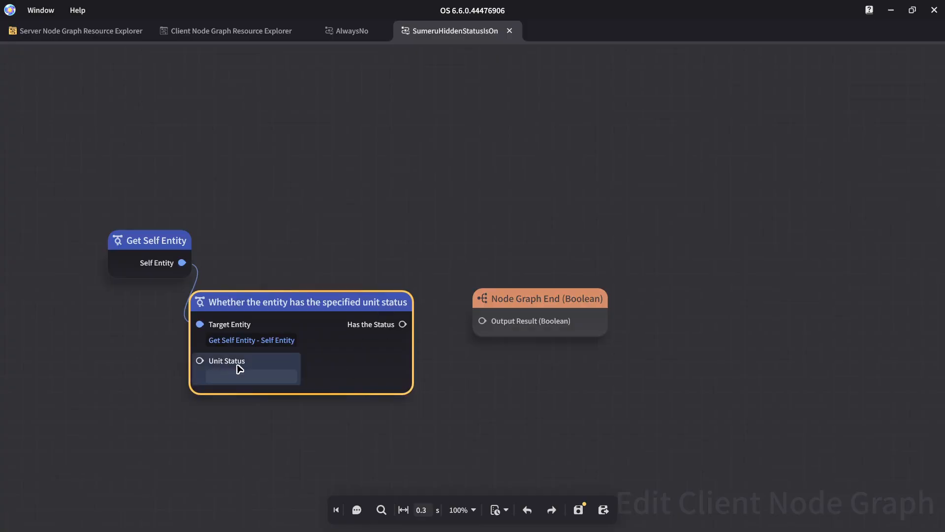
{"action": "left_click_drag", "start_coordinate": [512, 297], "coordinate": [534, 294]}
{"action": "left_click_drag", "start_coordinate": [402, 324], "coordinate": [524, 322]}
{"action": "left_click_drag", "start_coordinate": [343, 308], "coordinate": [369, 310]}
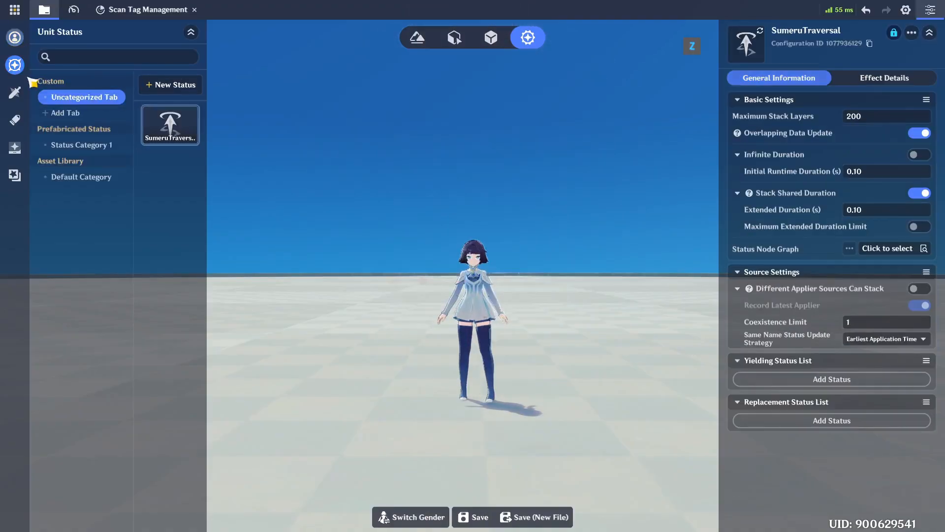
Step: Copy the SumeruTraversal status's configuration ID from the level editor into the check node's Unit Status and save the graph
{"action": "left_click", "coordinate": [869, 44]}
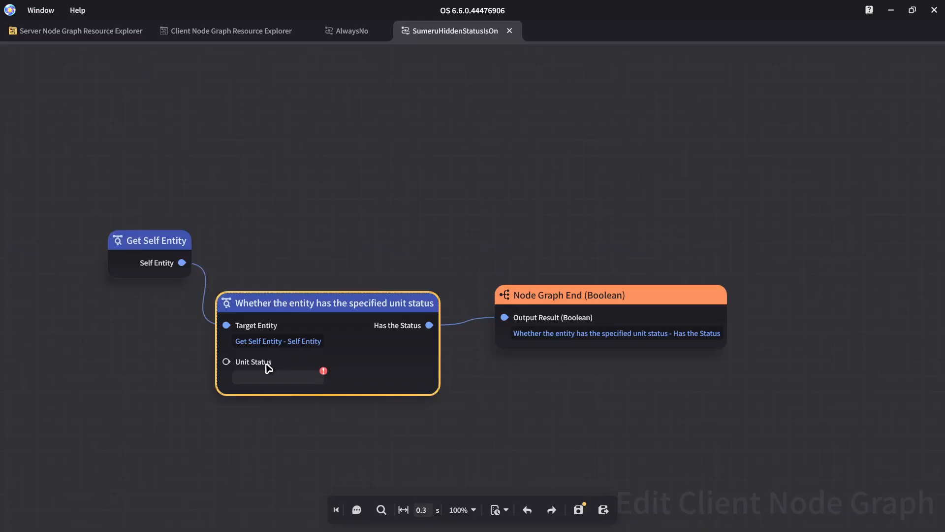
{"action": "left_click", "coordinate": [266, 375]}
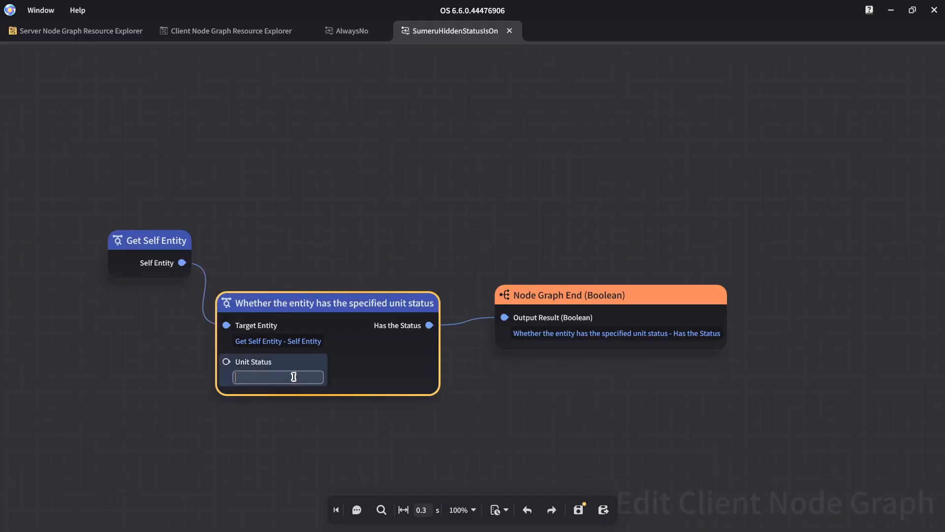
{"action": "key", "text": "ctrl+v"}
{"action": "left_click", "coordinate": [491, 417]}
{"action": "key", "text": "ctrl+s"}
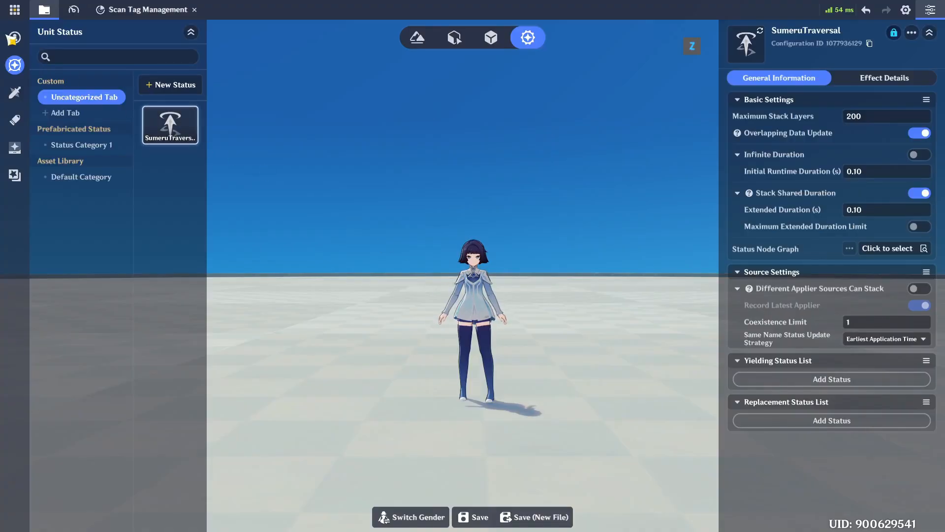
Step: Back in the level editor, assign SumeruHiddenStatusIsOn as the Filter Node Graph of the default player template's character halo effect
{"action": "left_click", "coordinate": [9, 36]}
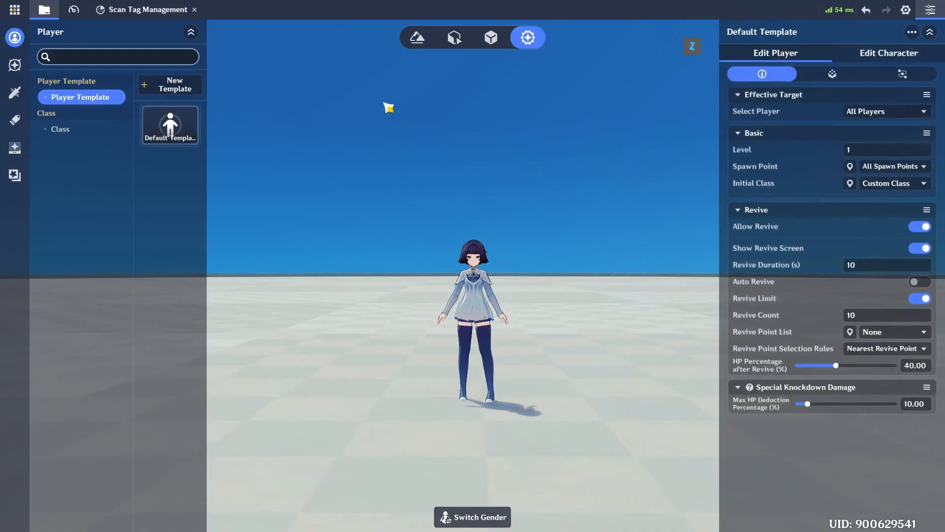
{"action": "left_click", "coordinate": [874, 56]}
{"action": "left_click", "coordinate": [810, 77]}
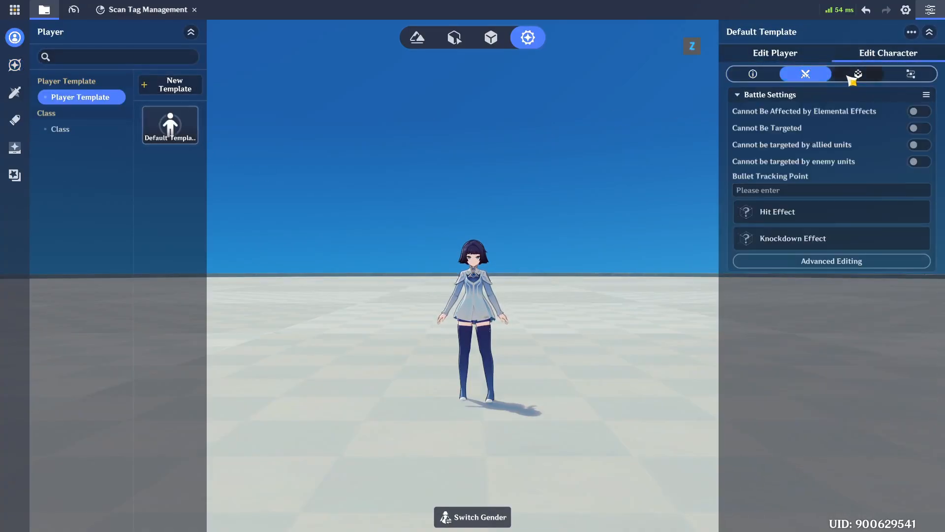
{"action": "left_click", "coordinate": [858, 74]}
{"action": "left_click", "coordinate": [787, 215]}
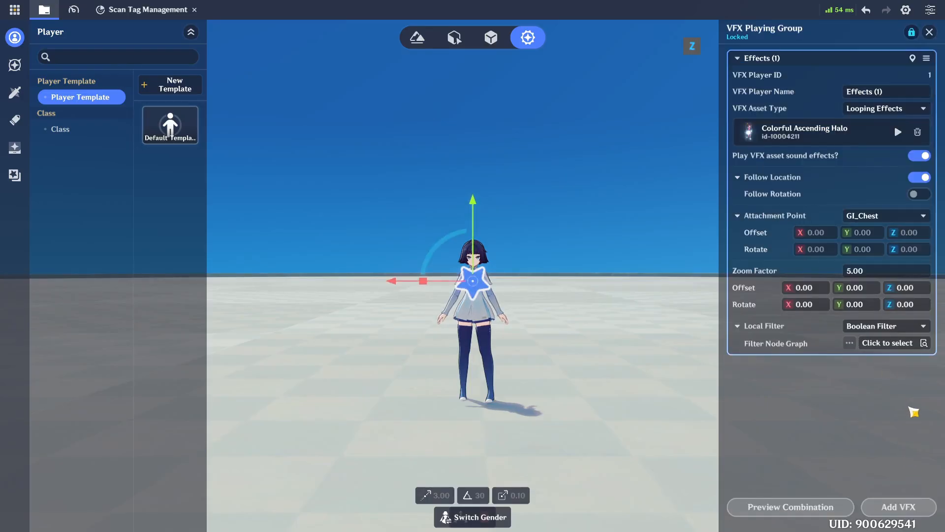
{"action": "left_click", "coordinate": [885, 343]}
{"action": "left_click", "coordinate": [642, 361]}
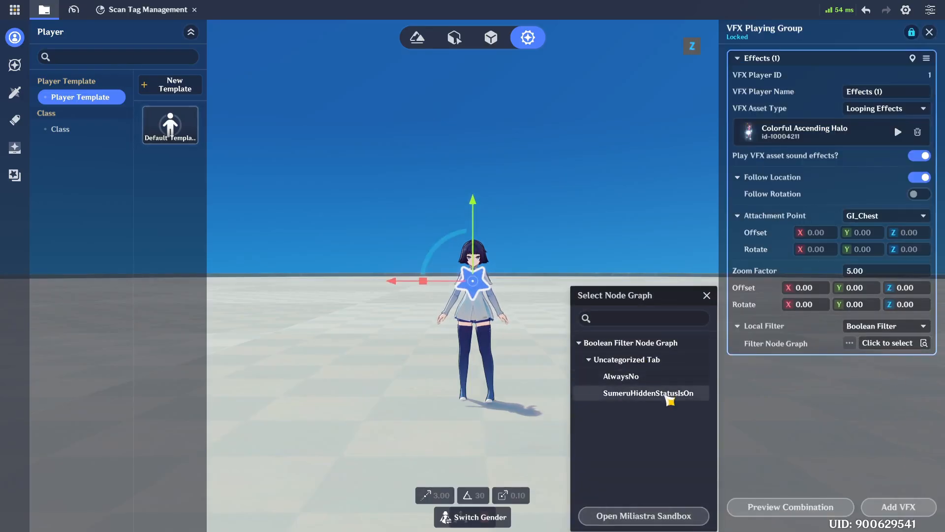
{"action": "left_click", "coordinate": [667, 393]}
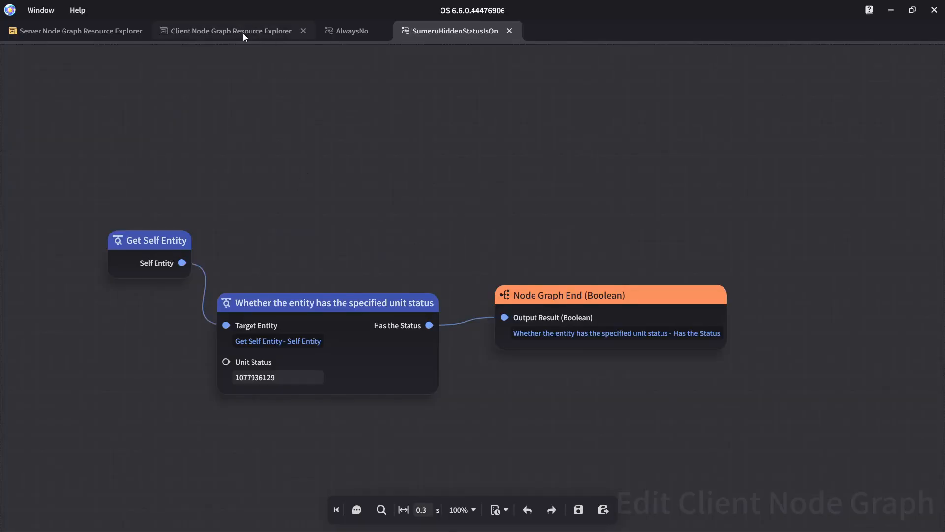
Step: Open the Traversal character skill node graph and connect a new Add Unit Status node after Fixed-Point Displacement
{"action": "left_click", "coordinate": [243, 34]}
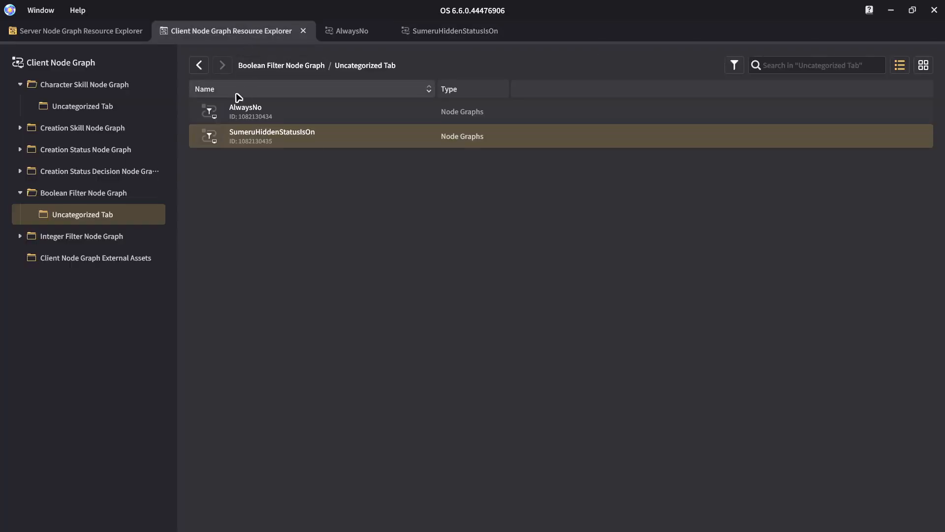
{"action": "left_click", "coordinate": [90, 104]}
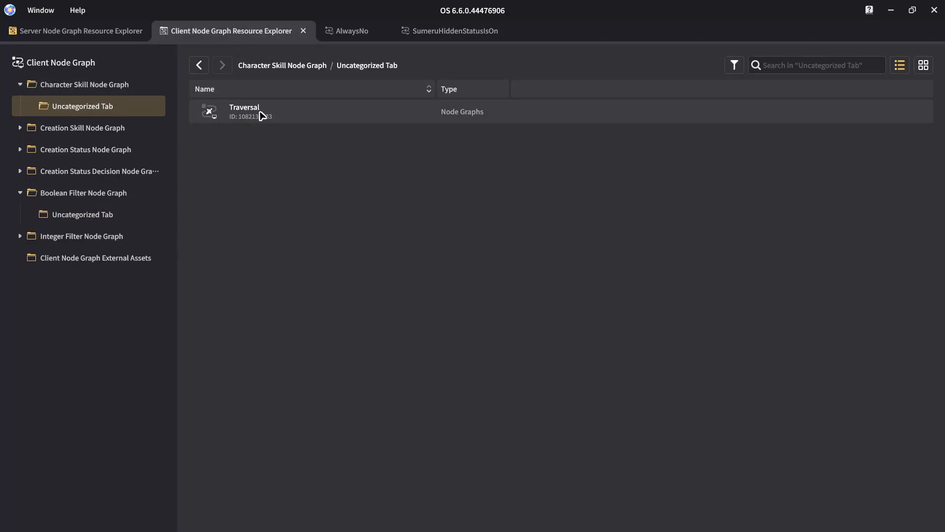
{"action": "double_click", "coordinate": [298, 112]}
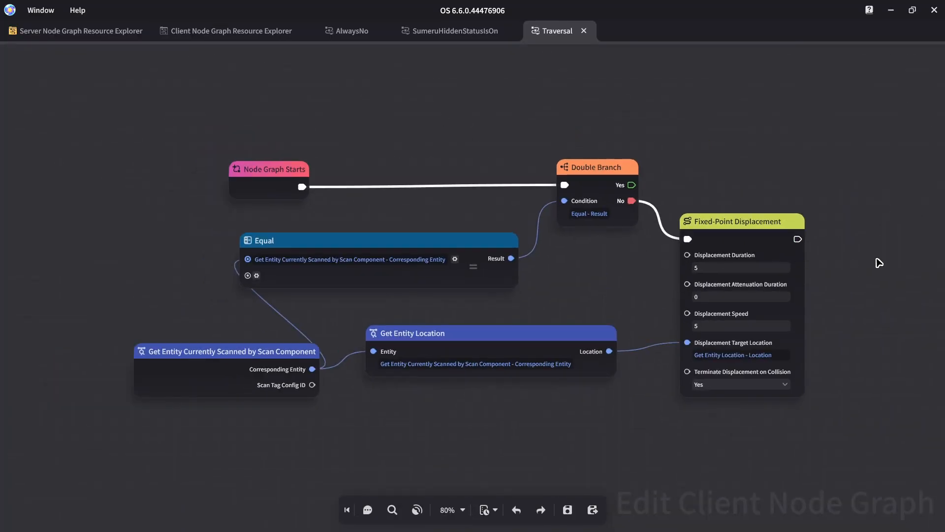
{"action": "right_click", "coordinate": [878, 255]}
{"action": "type", "text": "add unit status"}
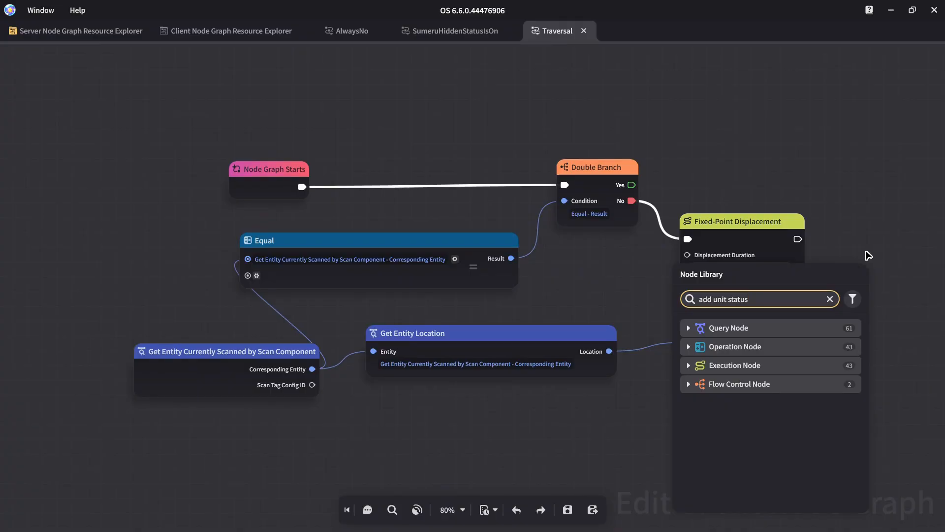
{"action": "left_click", "coordinate": [797, 364]}
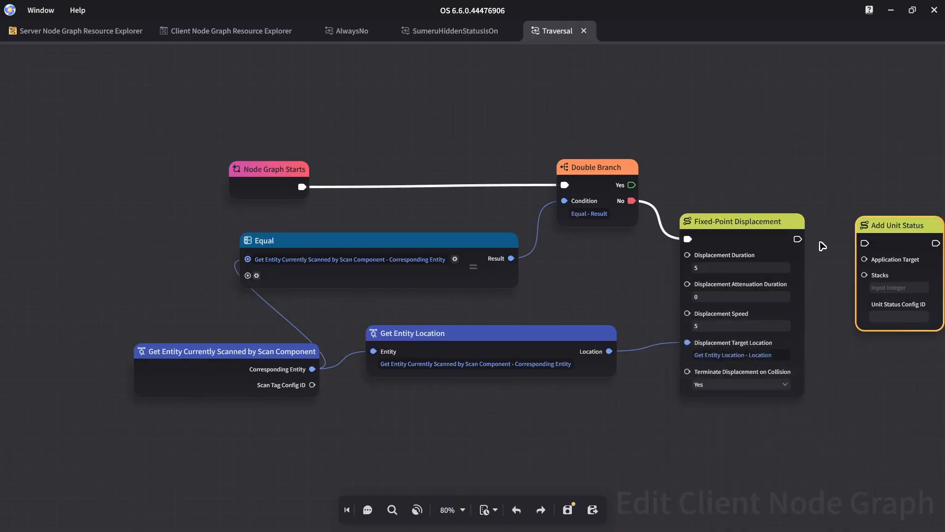
{"action": "left_click_drag", "start_coordinate": [798, 239], "coordinate": [928, 226]}
{"action": "middle_click_drag", "start_coordinate": [858, 273], "coordinate": [693, 246]}
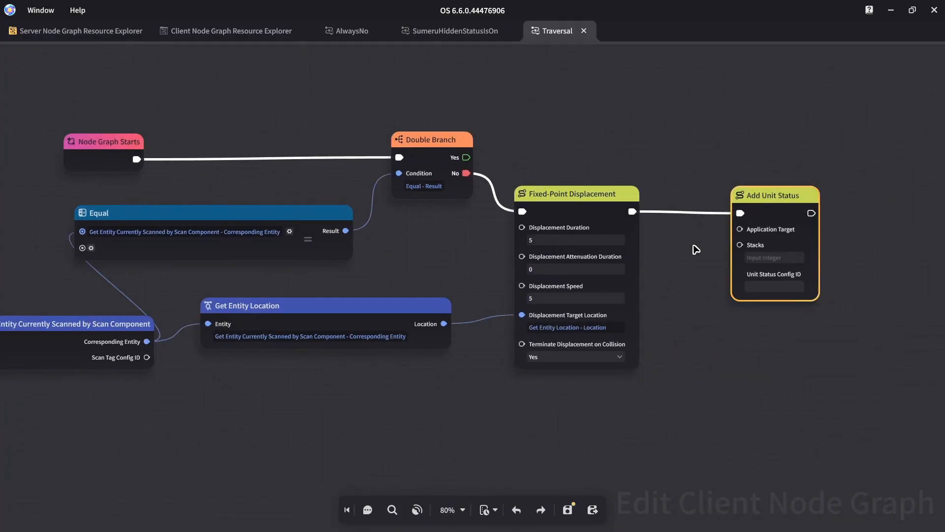
Step: Add a Get Self Entity node and connect it to the Application Target of Add Unit Status
{"action": "left_click", "coordinate": [668, 244]}
{"action": "right_click", "coordinate": [668, 244]}
{"action": "type", "text": "self entity"}
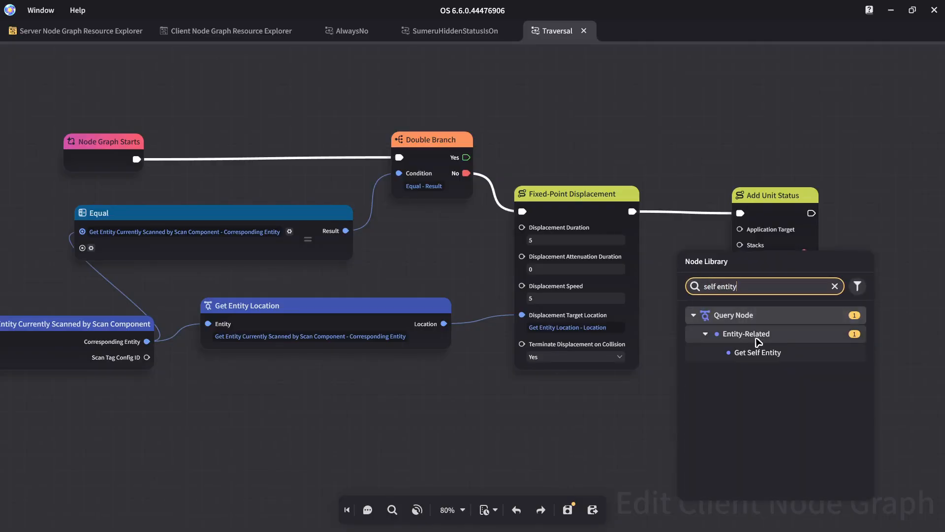
{"action": "left_click", "coordinate": [760, 354]}
{"action": "left_click_drag", "start_coordinate": [716, 264], "coordinate": [739, 229]}
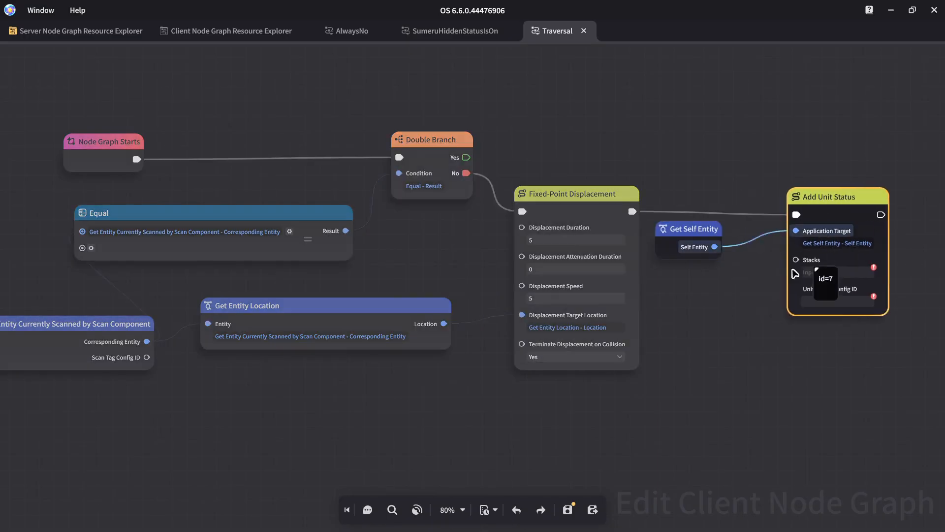
{"action": "left_click", "coordinate": [822, 302]}
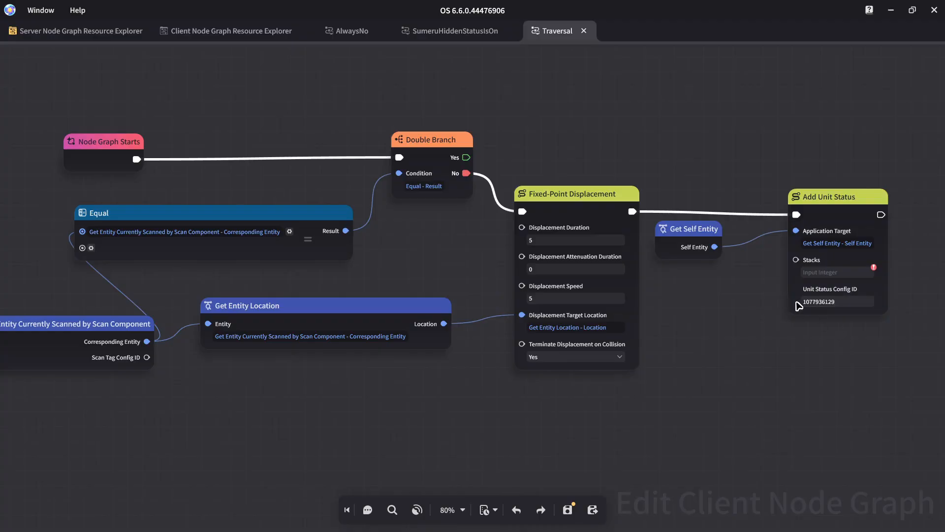
{"action": "double_click", "coordinate": [840, 301]}
{"action": "left_click", "coordinate": [838, 269]}
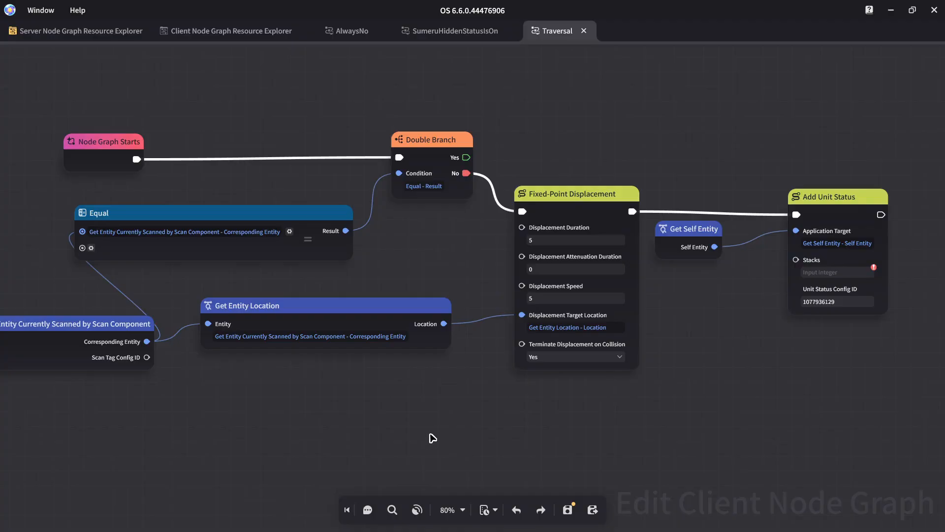
{"action": "middle_click_drag", "start_coordinate": [430, 434], "coordinate": [490, 399]}
{"action": "key", "text": "ctrl+s"}
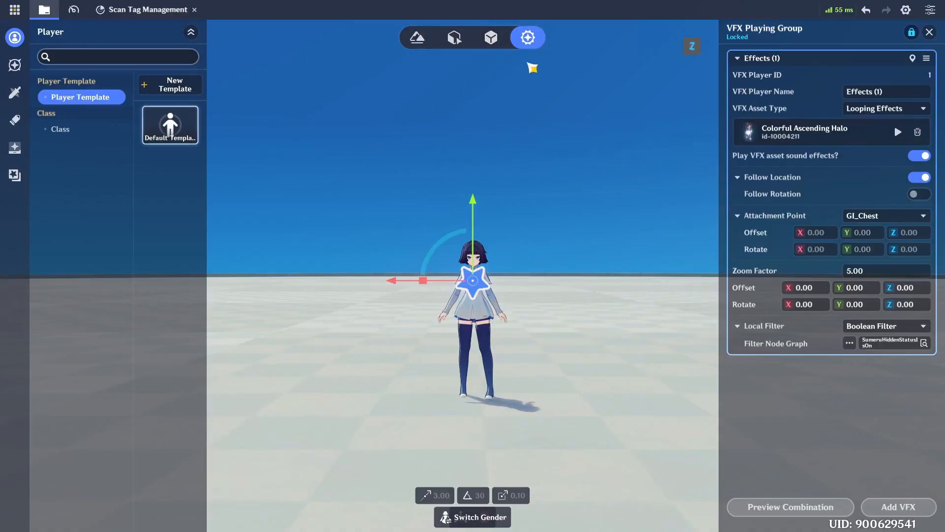
Step: Return to the level editor and add one Floating Point Numbers custom variable to the default template's character
{"action": "left_click", "coordinate": [930, 32]}
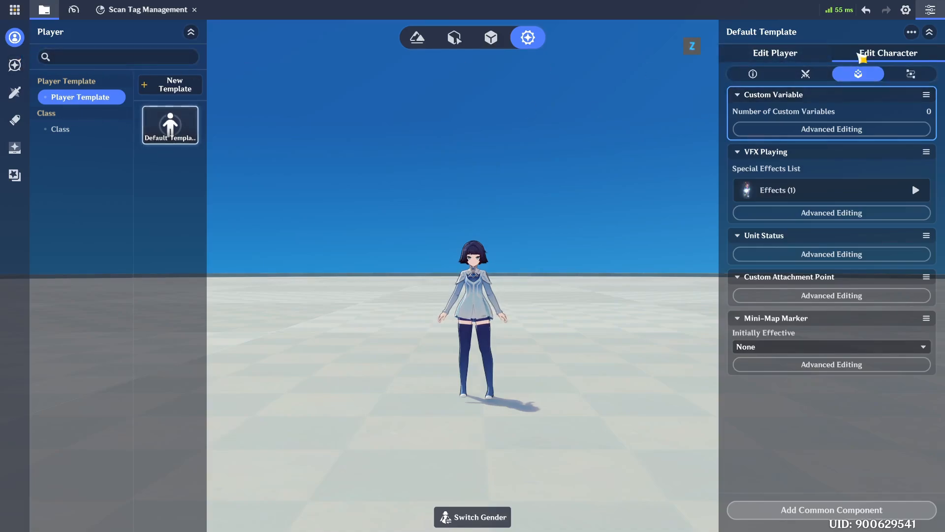
{"action": "left_click", "coordinate": [827, 130]}
{"action": "left_click", "coordinate": [790, 510]}
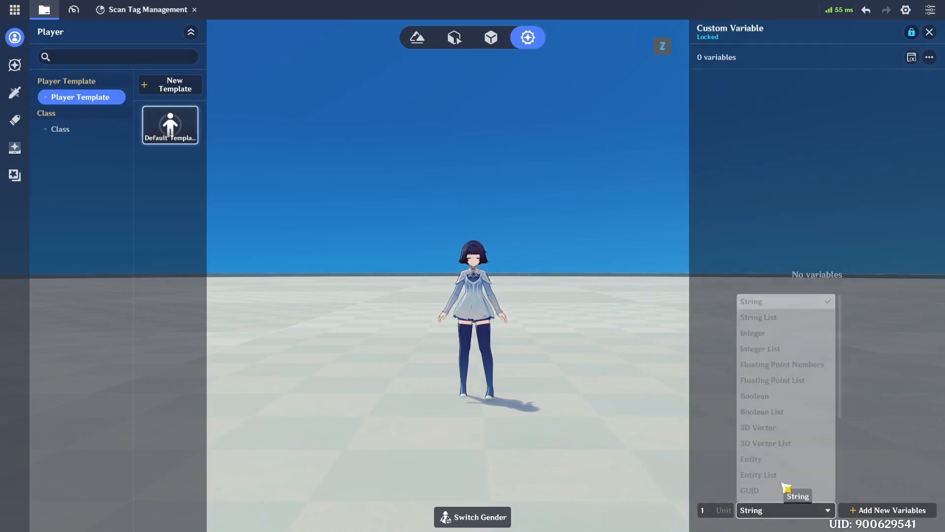
{"action": "left_click", "coordinate": [778, 366]}
{"action": "left_click", "coordinate": [905, 510]}
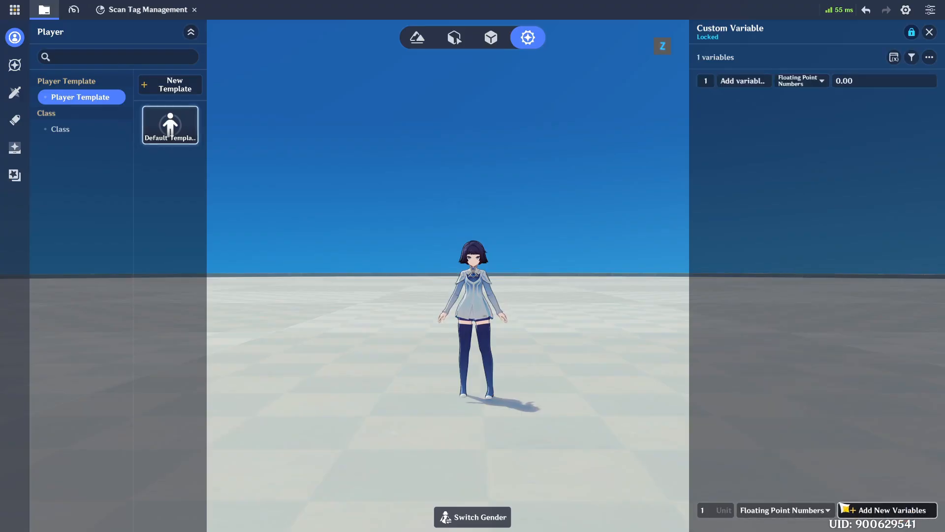
Step: Name the new floating point custom variable DisplacementSpeed, set its default value to 5.00 and copy its name
{"action": "left_click", "coordinate": [744, 87]}
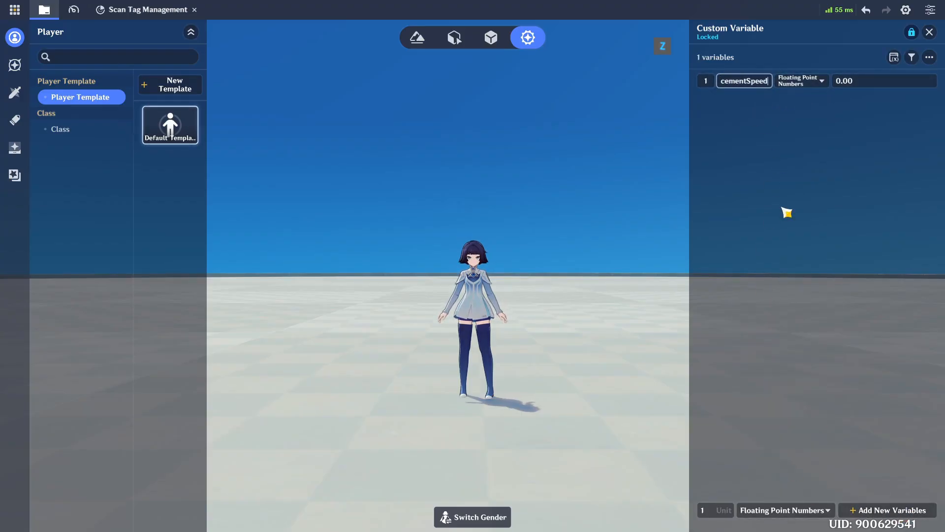
{"action": "left_click", "coordinate": [897, 80]}
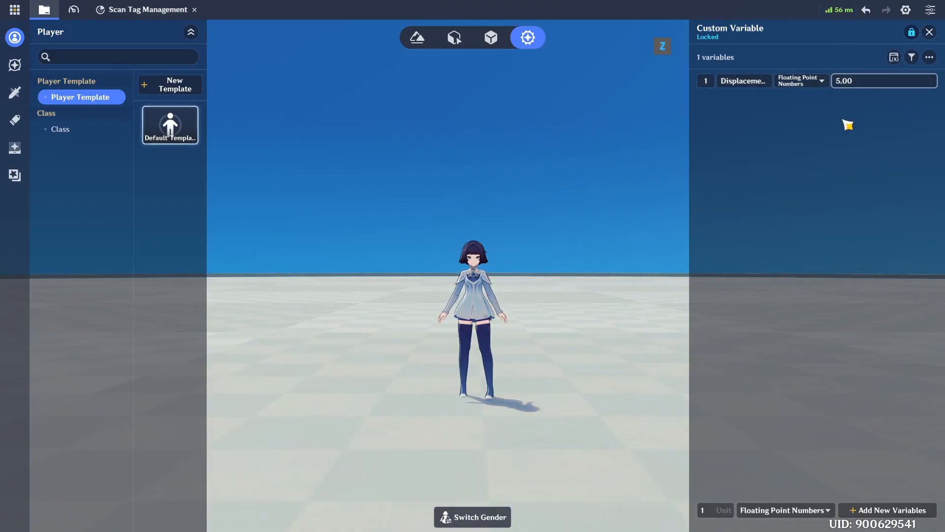
{"action": "left_click", "coordinate": [749, 83]}
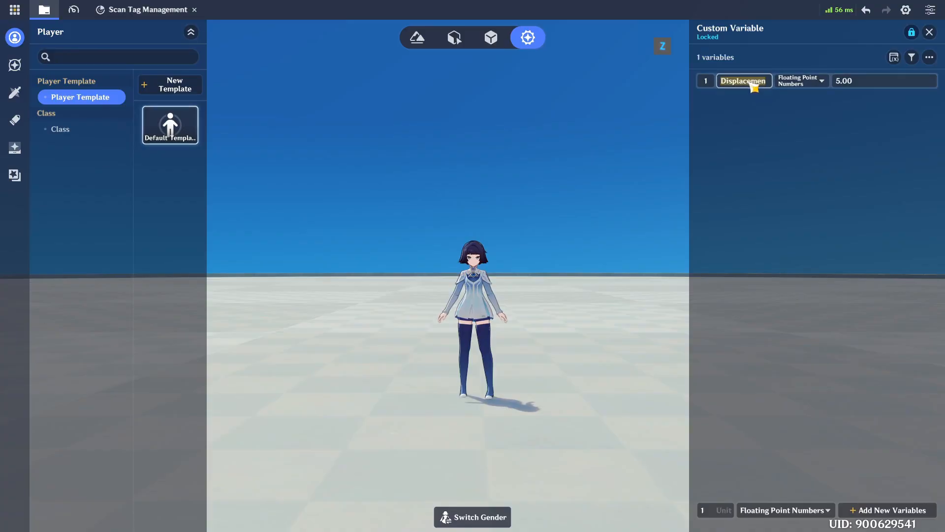
{"action": "left_click", "coordinate": [728, 155]}
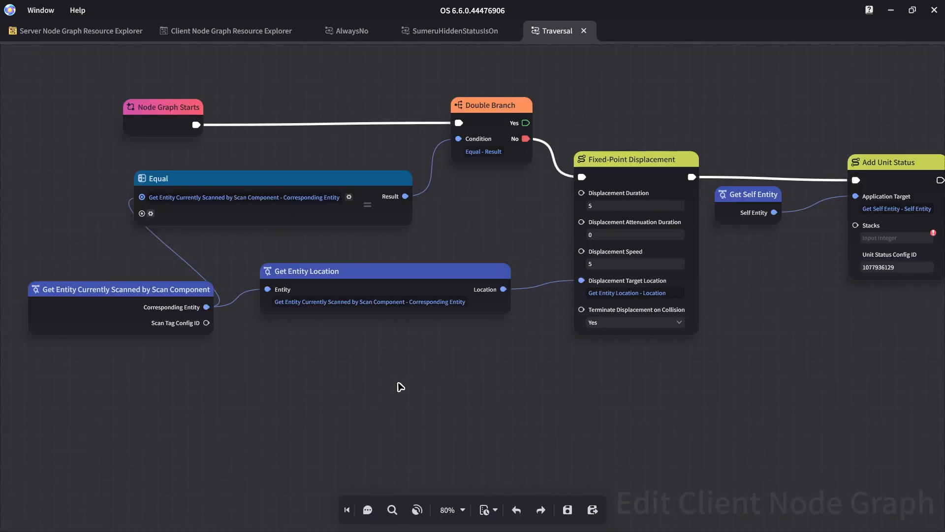
Step: Return to the Traversal node graph and add a Get Self Entity node below Get Entity Currently Scanned by Scan Component
{"action": "right_click", "coordinate": [243, 383]}
{"action": "type", "text": "get"}
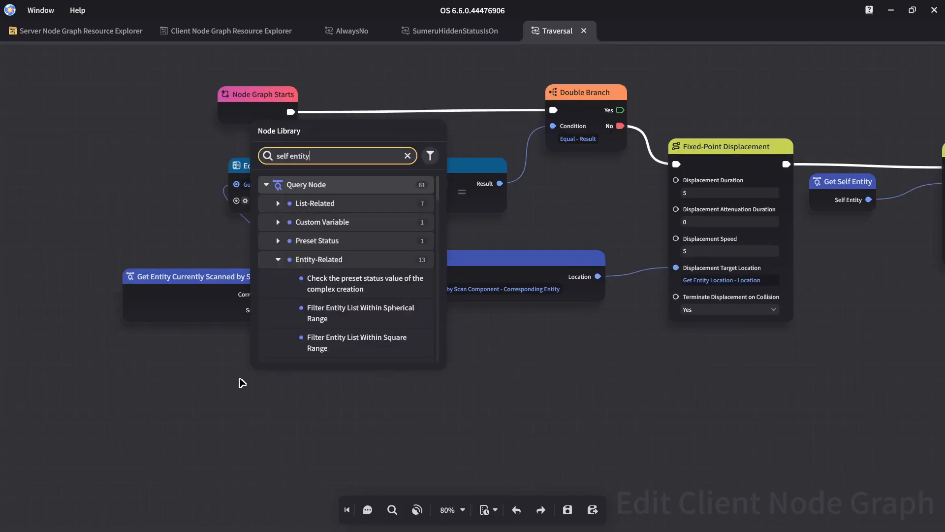
{"action": "left_click", "coordinate": [343, 229]}
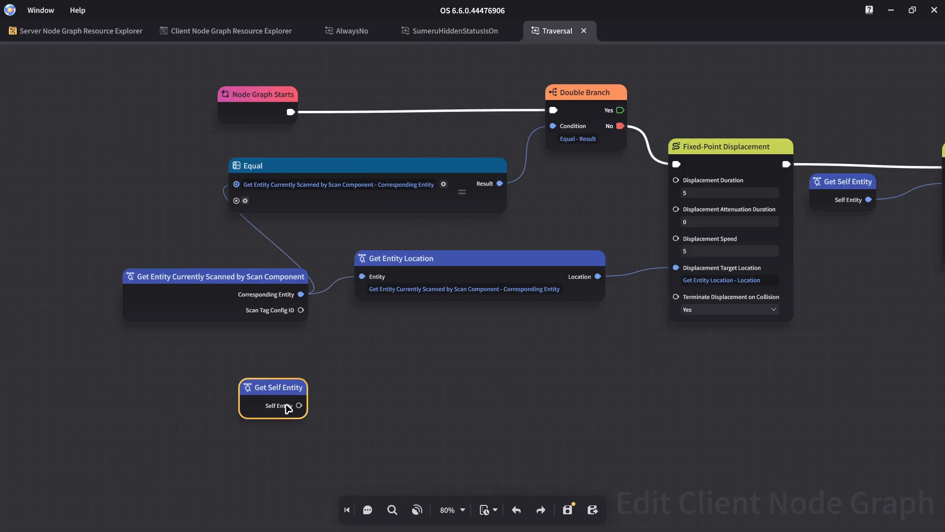
{"action": "left_click_drag", "start_coordinate": [277, 388], "coordinate": [317, 433]}
{"action": "left_click", "coordinate": [263, 370]}
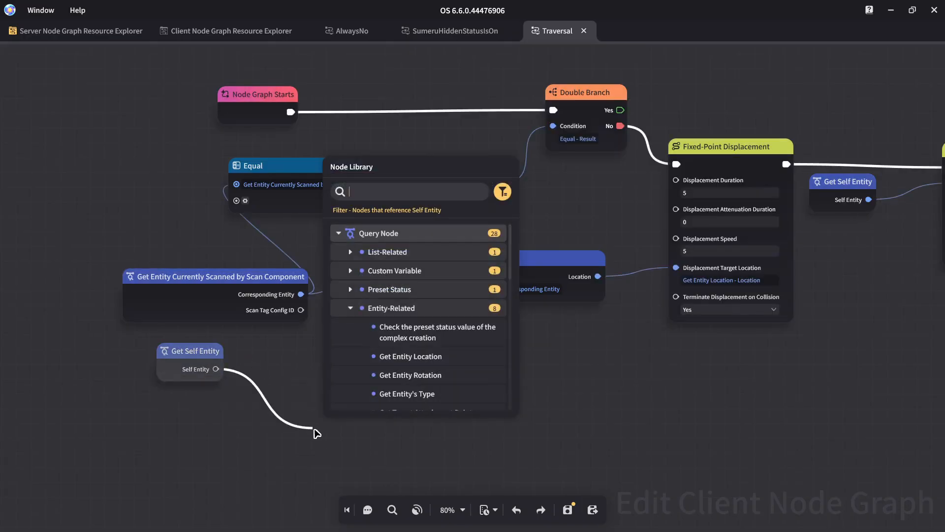
Step: Add a Get Custom Variable node targeting the new Self Entity, with DisplacementSpeed as its Variable Name
{"action": "type", "text": "custom variable"}
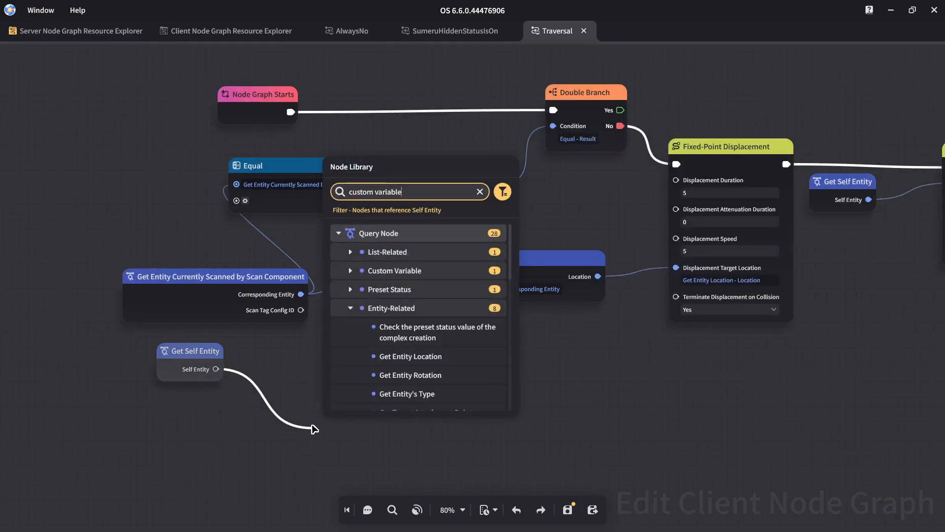
{"action": "left_click", "coordinate": [413, 274]}
{"action": "left_click_drag", "start_coordinate": [375, 487], "coordinate": [324, 433]}
{"action": "left_click", "coordinate": [320, 440]}
{"action": "type", "text": "DisplacementSpeed"}
{"action": "left_click_drag", "start_coordinate": [323, 379], "coordinate": [304, 390]}
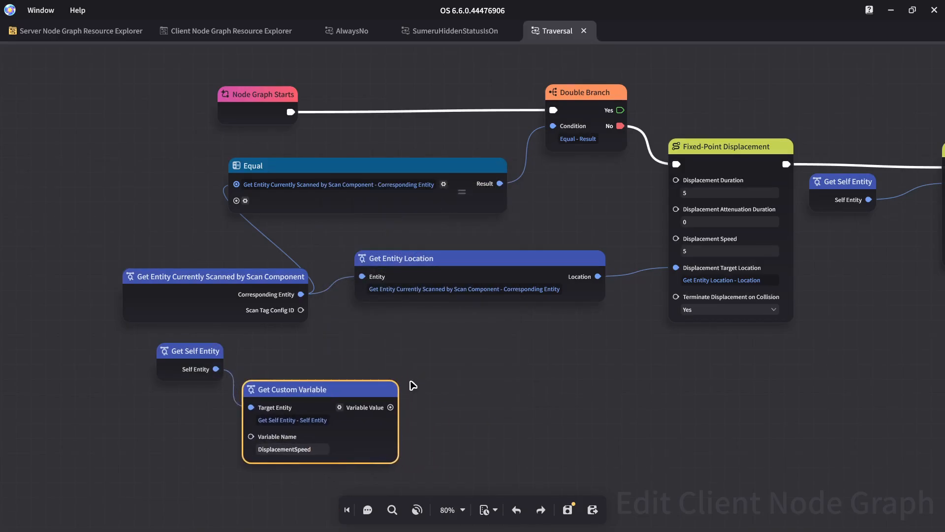
Step: Connect the custom variable's value to Displacement Speed of Fixed-Point Displacement and save the graph
{"action": "left_click_drag", "start_coordinate": [390, 408], "coordinate": [676, 238]}
{"action": "right_click_drag", "start_coordinate": [538, 450], "coordinate": [526, 348]}
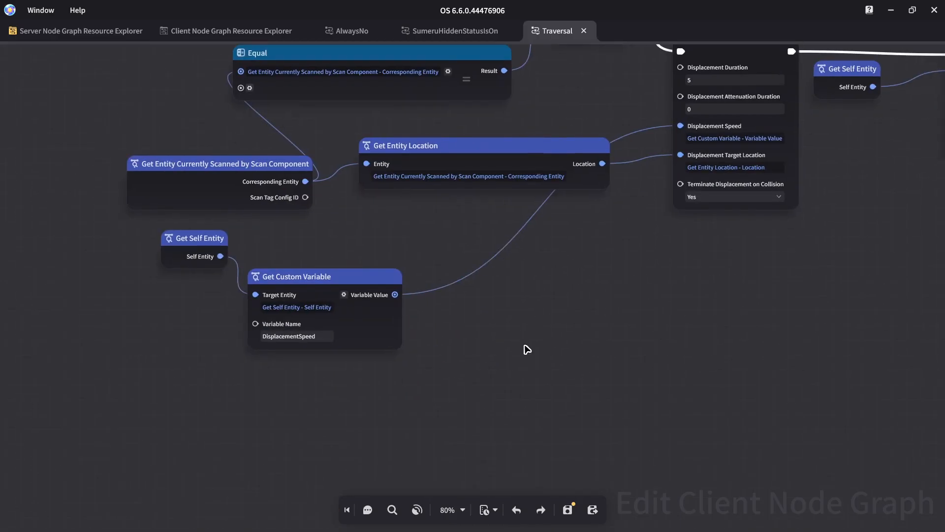
{"action": "key", "text": "ctrl+s"}
{"action": "right_click_drag", "start_coordinate": [642, 266], "coordinate": [649, 337]}
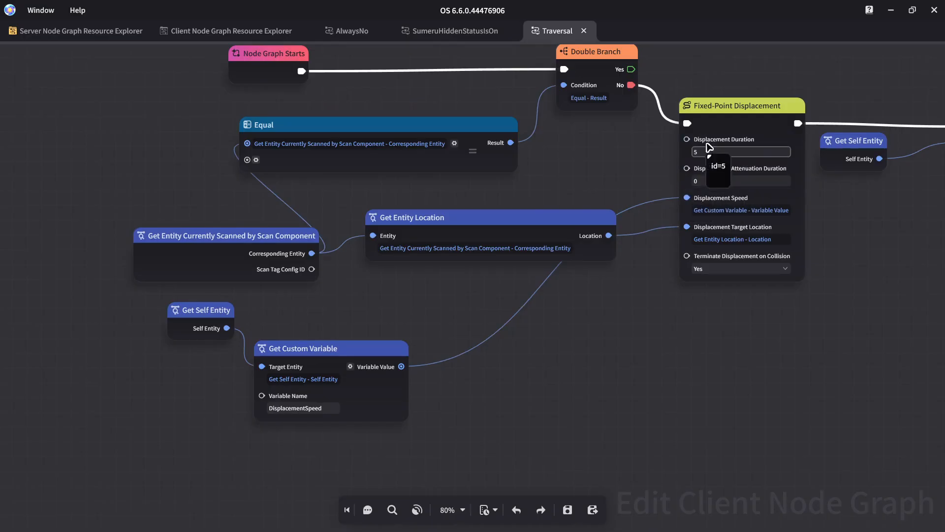
Step: Feed the scanned entity's Location into 3D Vector 1 of a new 3D Vector Subtraction node
{"action": "scroll", "coordinate": [597, 374], "scroll_direction": "down", "scroll_amount": 3}
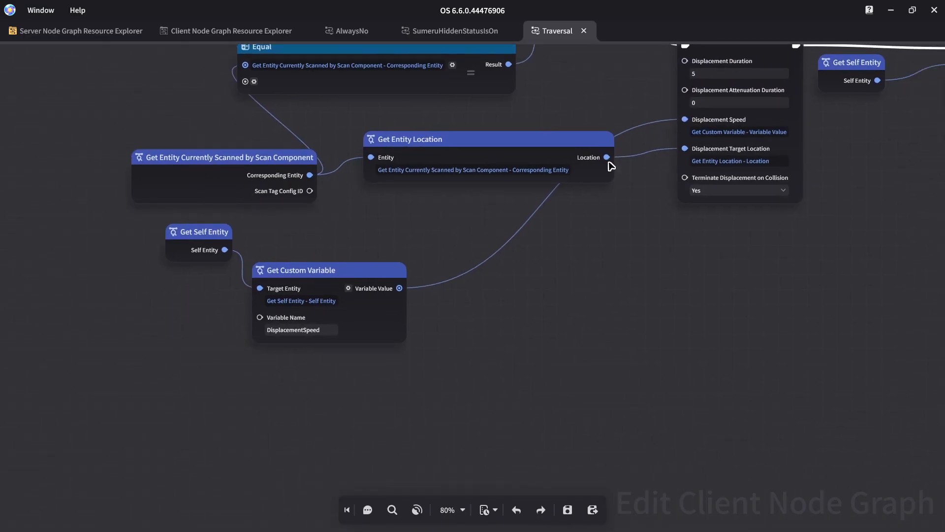
{"action": "left_click_drag", "start_coordinate": [481, 143], "coordinate": [453, 135]}
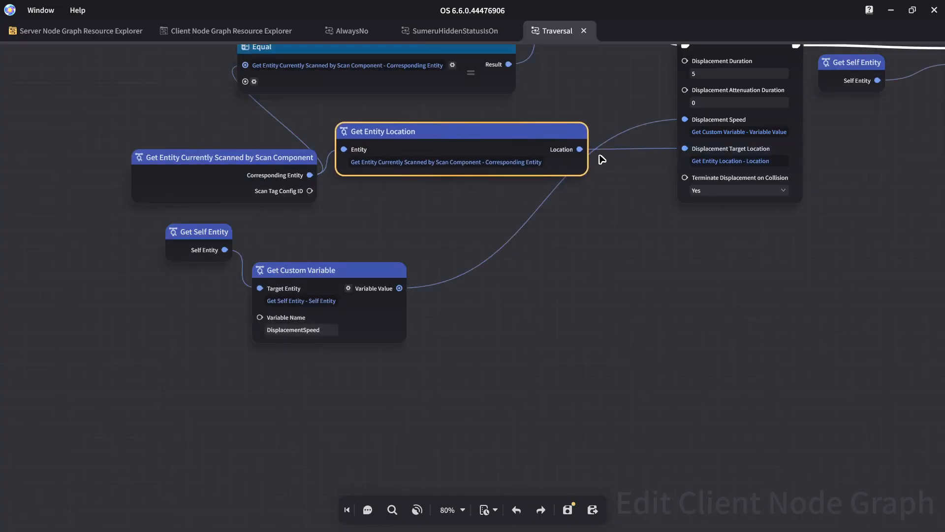
{"action": "left_click_drag", "start_coordinate": [579, 149], "coordinate": [349, 392]}
{"action": "type", "text": "subtract"}
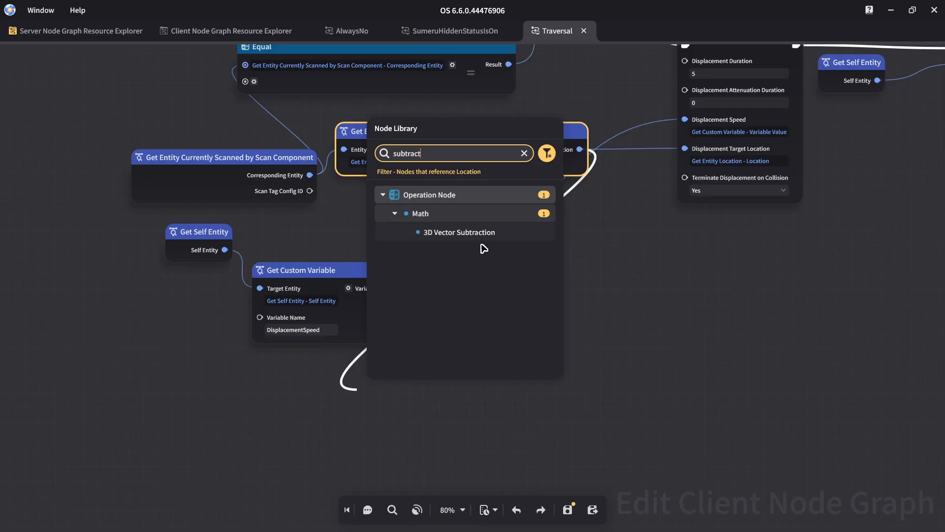
{"action": "left_click", "coordinate": [481, 247]}
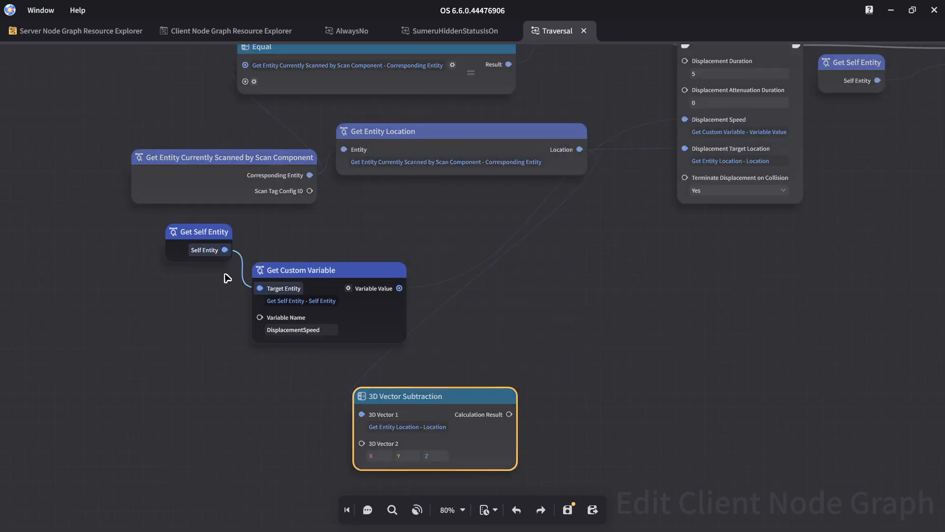
Step: Add a Get Entity Location node for Self Entity and connect its Location to 3D Vector 2 of the subtraction
{"action": "left_click_drag", "start_coordinate": [225, 249], "coordinate": [196, 384]}
{"action": "type", "text": "s"}
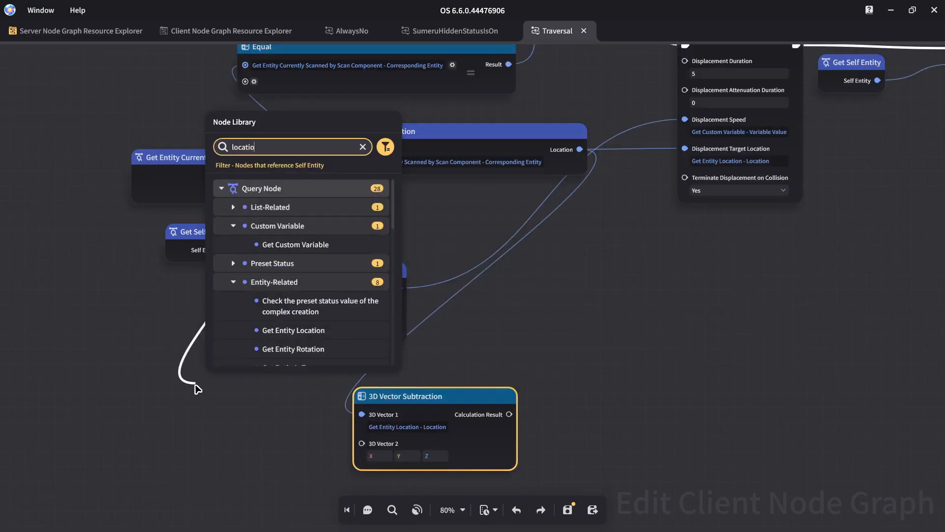
{"action": "left_click", "coordinate": [311, 227]}
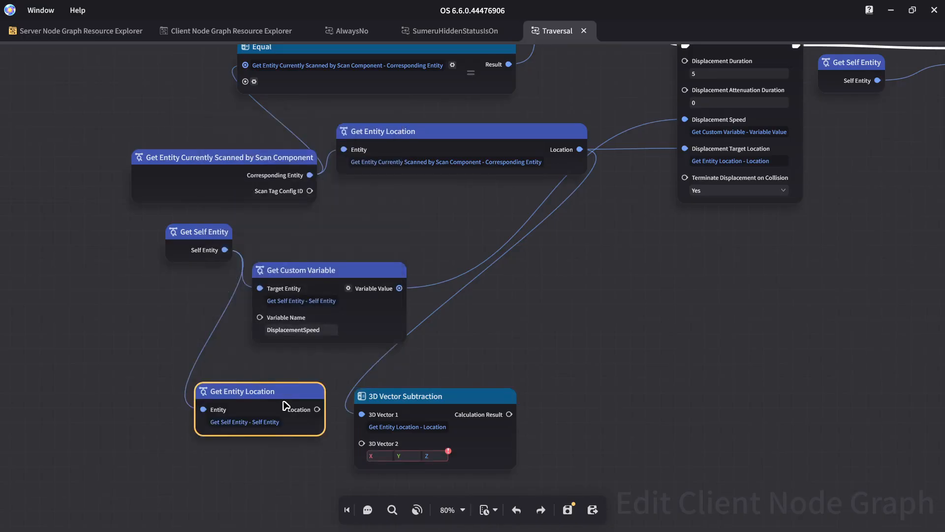
{"action": "left_click_drag", "start_coordinate": [315, 438], "coordinate": [379, 454]}
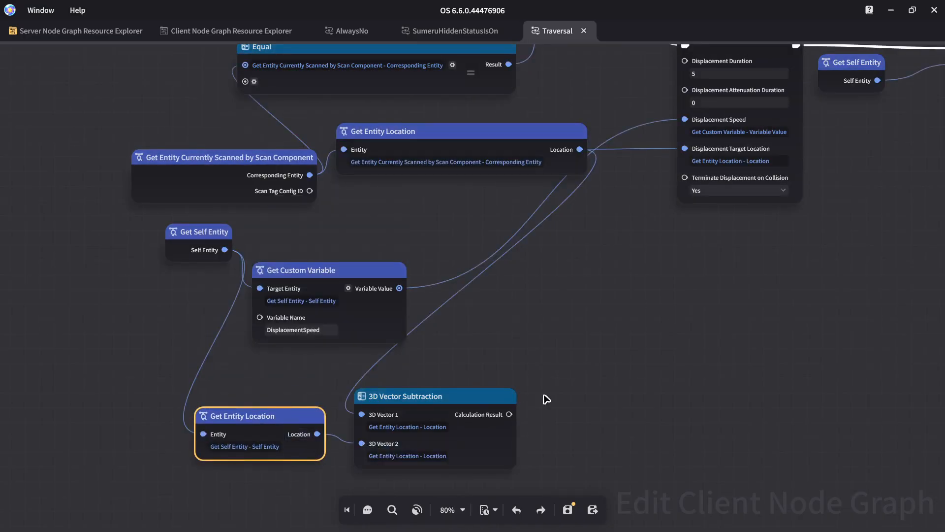
{"action": "left_click", "coordinate": [547, 399]}
Step: Add a 3D Vector Modulo Operation node fed by the subtraction's Calculation Result and place it beside the subtraction
{"action": "left_click_drag", "start_coordinate": [510, 415], "coordinate": [566, 396]}
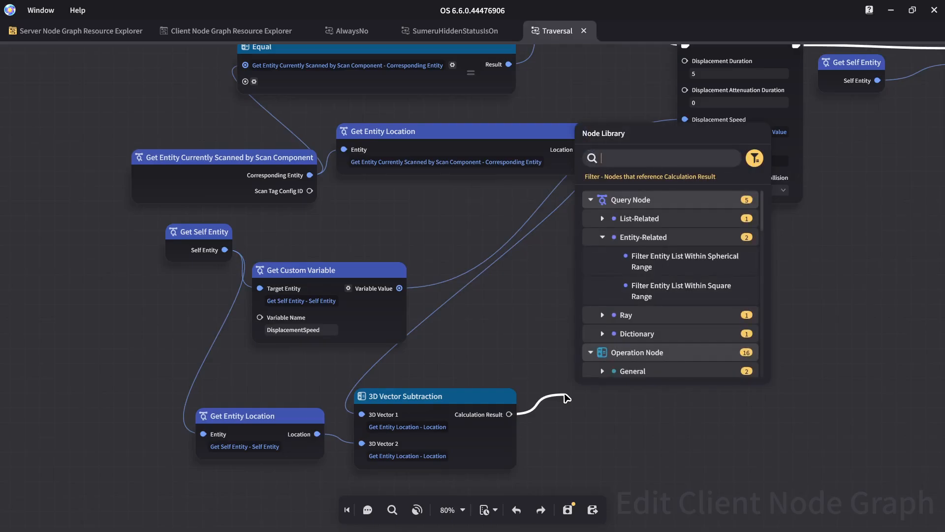
{"action": "type", "text": "modulo"}
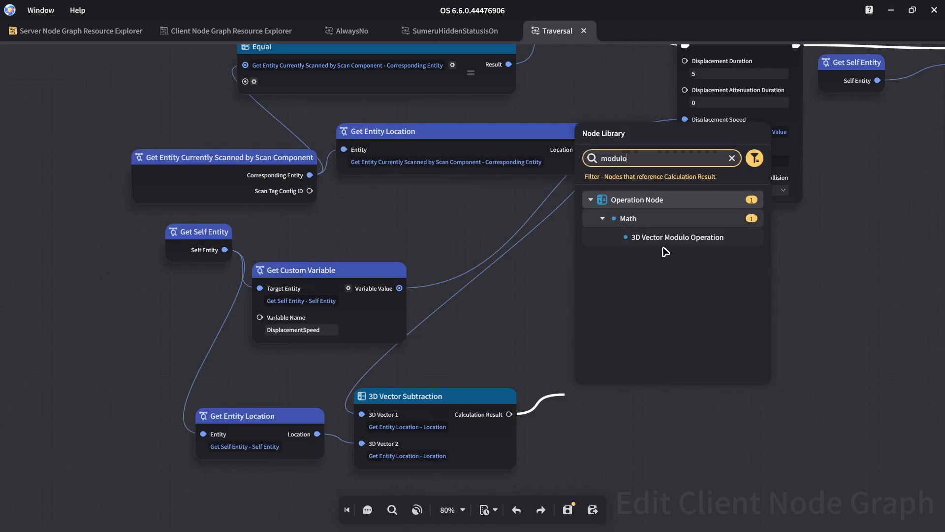
{"action": "left_click", "coordinate": [666, 236]}
{"action": "left_click_drag", "start_coordinate": [615, 401], "coordinate": [589, 380]}
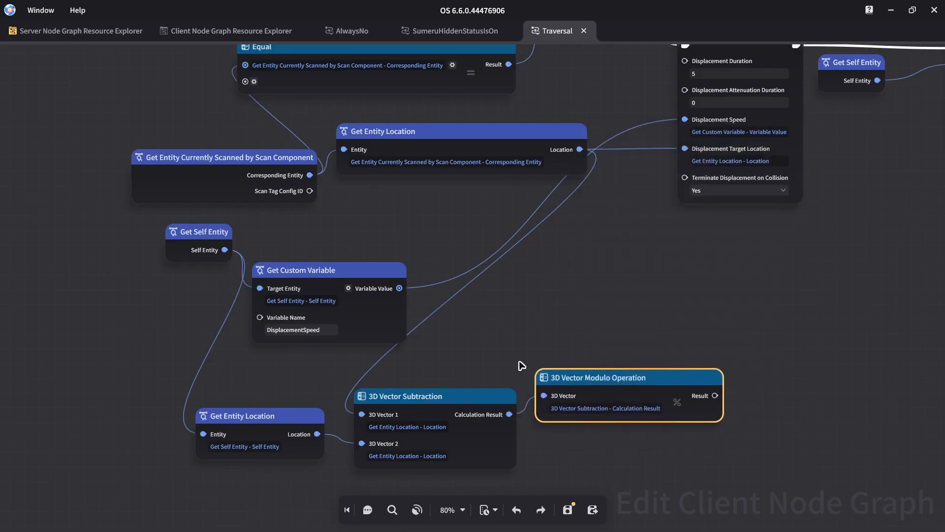
Step: Add a Division node dividing the modulo result by the DisplacementSpeed value and connect its result to Displacement Duration
{"action": "left_click_drag", "start_coordinate": [715, 395], "coordinate": [508, 237]}
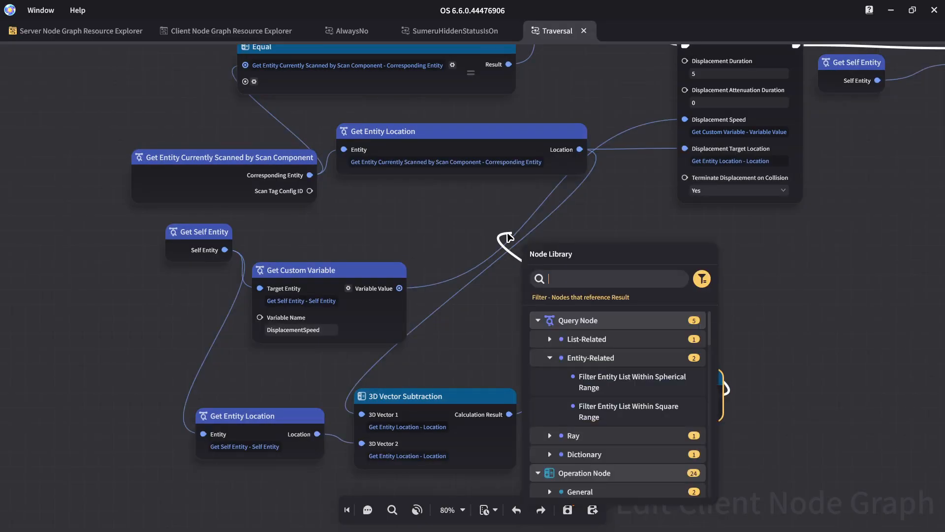
{"action": "type", "text": "divide"}
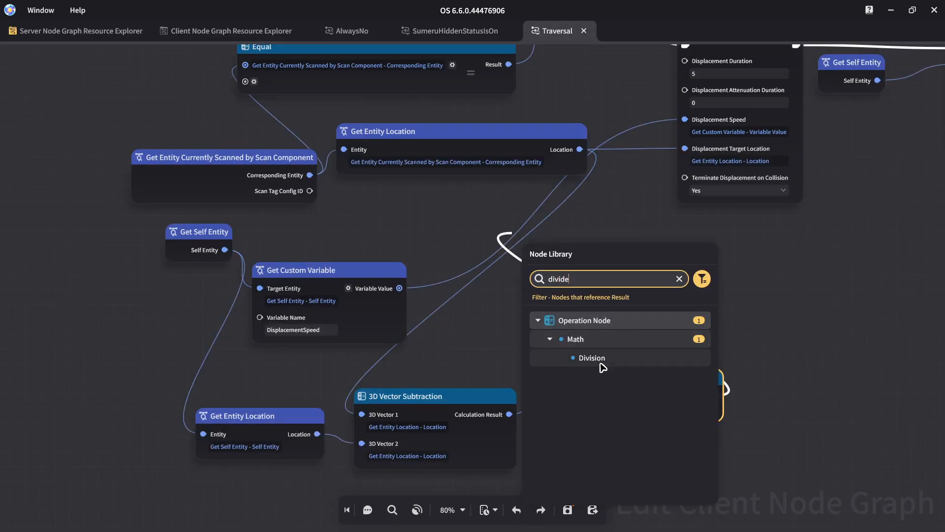
{"action": "left_click", "coordinate": [600, 363]}
{"action": "left_click_drag", "start_coordinate": [539, 243], "coordinate": [499, 234]}
{"action": "left_click_drag", "start_coordinate": [403, 291], "coordinate": [523, 308]}
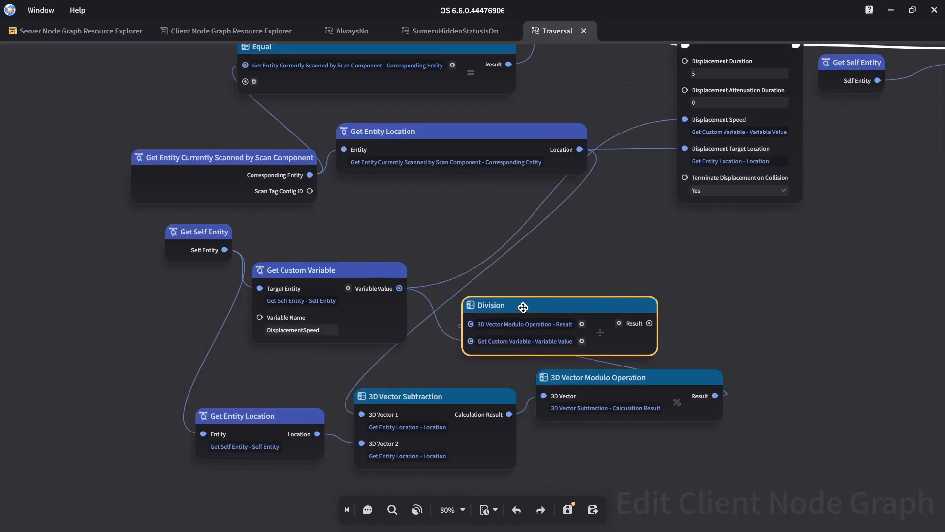
{"action": "middle_click_drag", "start_coordinate": [603, 274], "coordinate": [443, 313]}
{"action": "left_click_drag", "start_coordinate": [490, 363], "coordinate": [525, 100]}
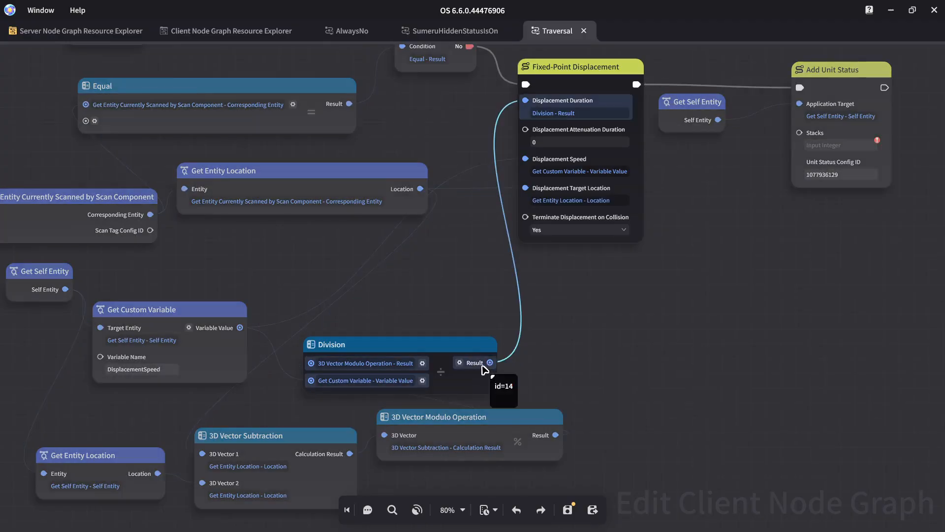
Step: Add a second Division node that divides the first division's result by 0.1
{"action": "left_click_drag", "start_coordinate": [490, 362], "coordinate": [586, 313]}
{"action": "type", "text": "divide"}
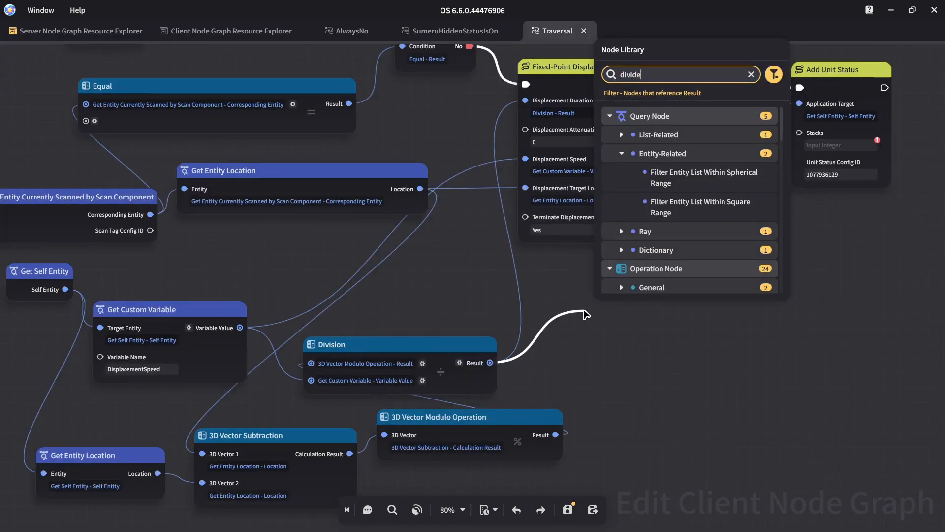
{"action": "left_click", "coordinate": [703, 155]}
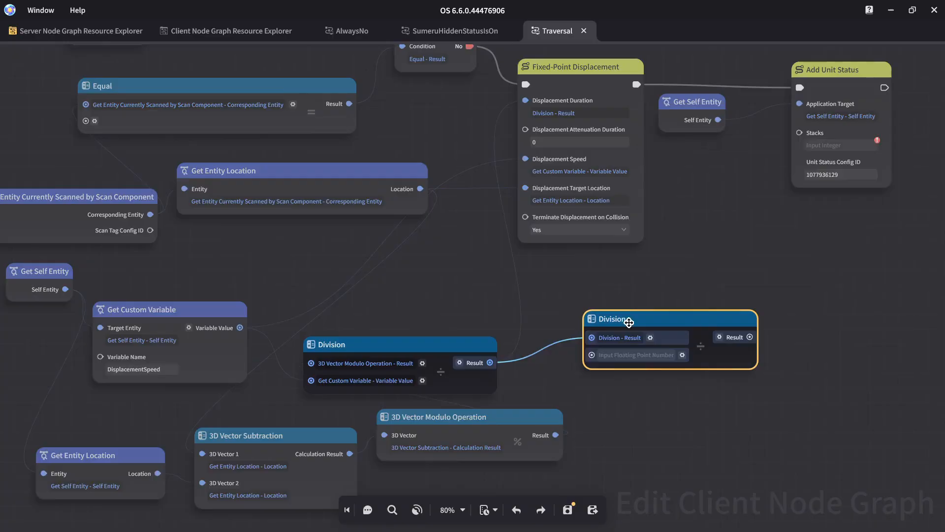
{"action": "left_click", "coordinate": [630, 332]}
{"action": "type", "text": "0.1"}
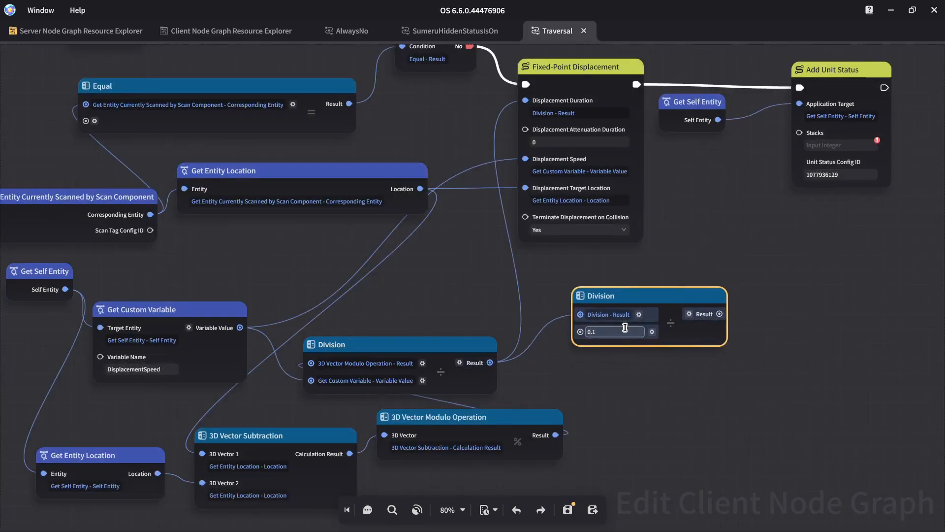
{"action": "left_click_drag", "start_coordinate": [623, 298], "coordinate": [596, 297]}
{"action": "left_click", "coordinate": [709, 290]}
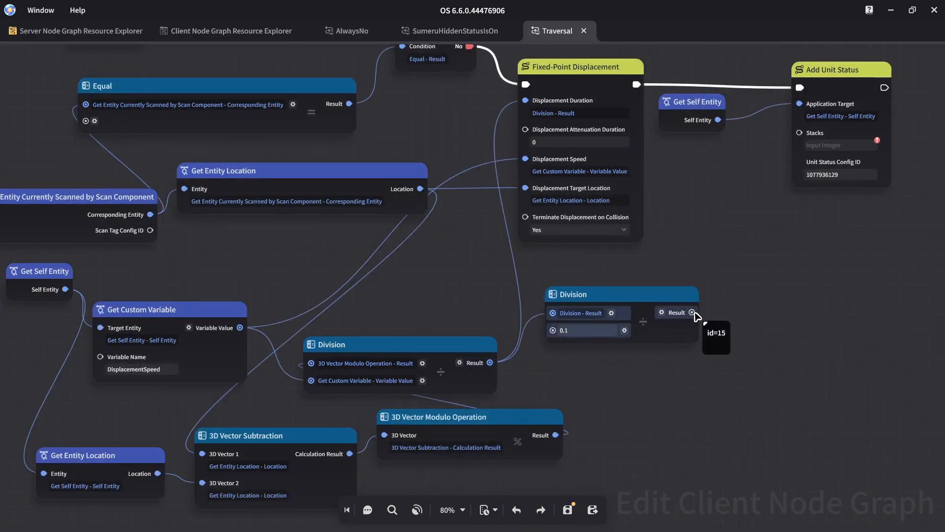
Step: Add a Data Type Conversion node fed by the second division's result and set its output type to Integer
{"action": "left_click_drag", "start_coordinate": [693, 312], "coordinate": [740, 274]}
{"action": "type", "text": "type"}
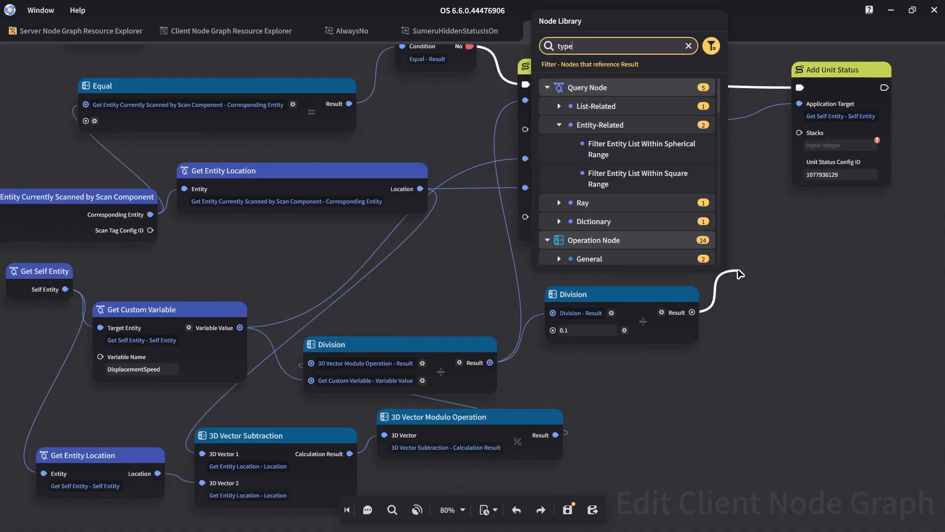
{"action": "left_click", "coordinate": [643, 127]}
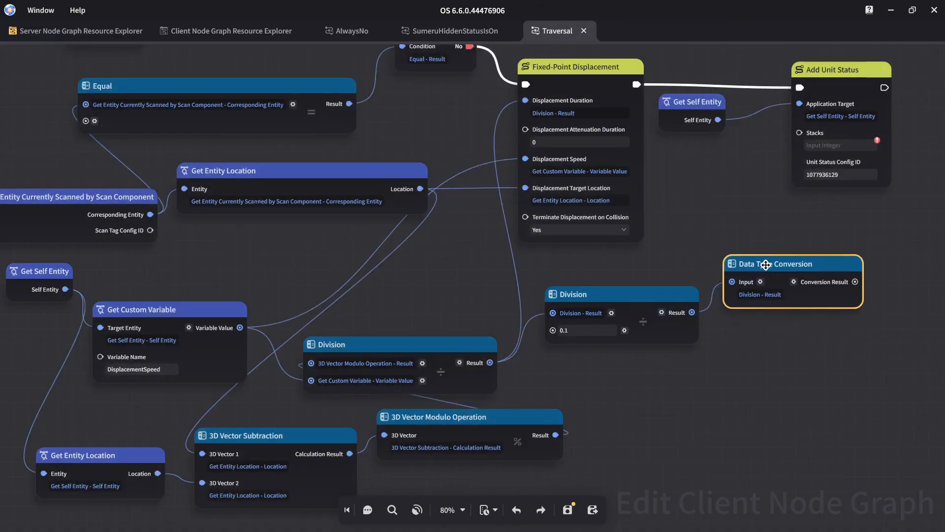
{"action": "left_click", "coordinate": [794, 280]}
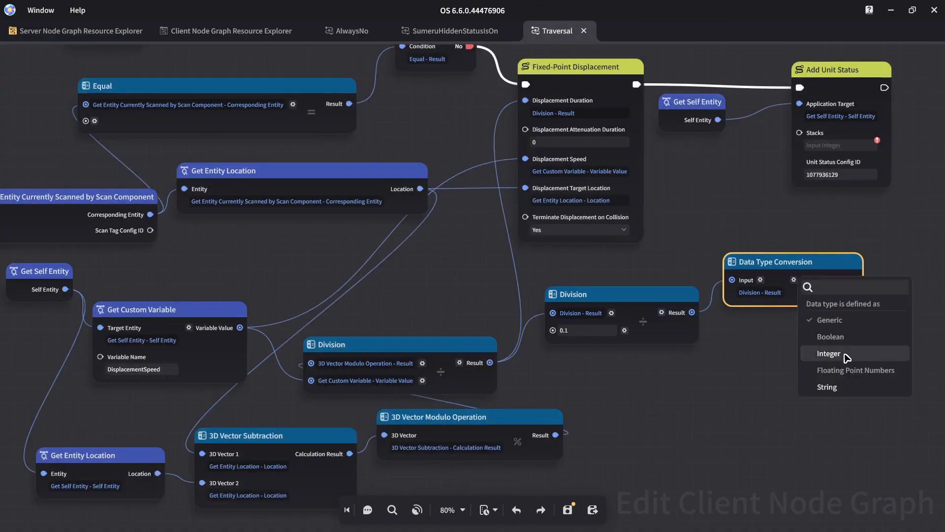
{"action": "left_click", "coordinate": [818, 355]}
Step: Connect the Conversion Result to Stacks of Add Unit Status and save the Traversal graph
{"action": "left_click_drag", "start_coordinate": [800, 156], "coordinate": [855, 279]}
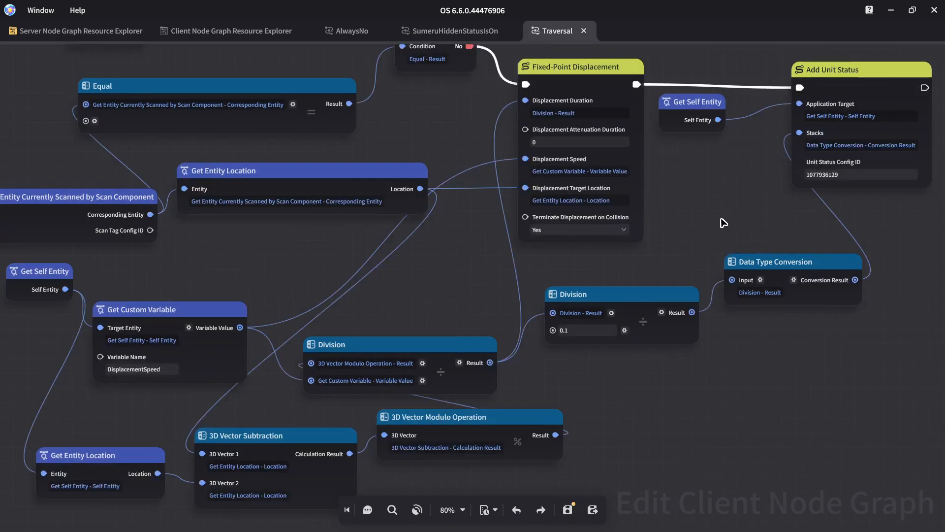
{"action": "scroll", "coordinate": [659, 219], "scroll_direction": "down", "scroll_amount": 1}
{"action": "key", "text": "ctrl+s"}
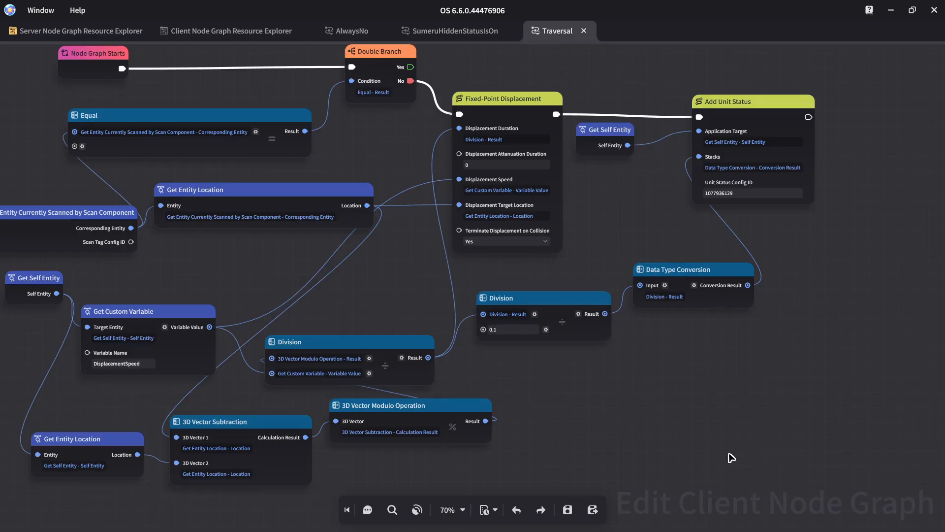
{"action": "left_click_drag", "start_coordinate": [622, 413], "coordinate": [714, 425]}
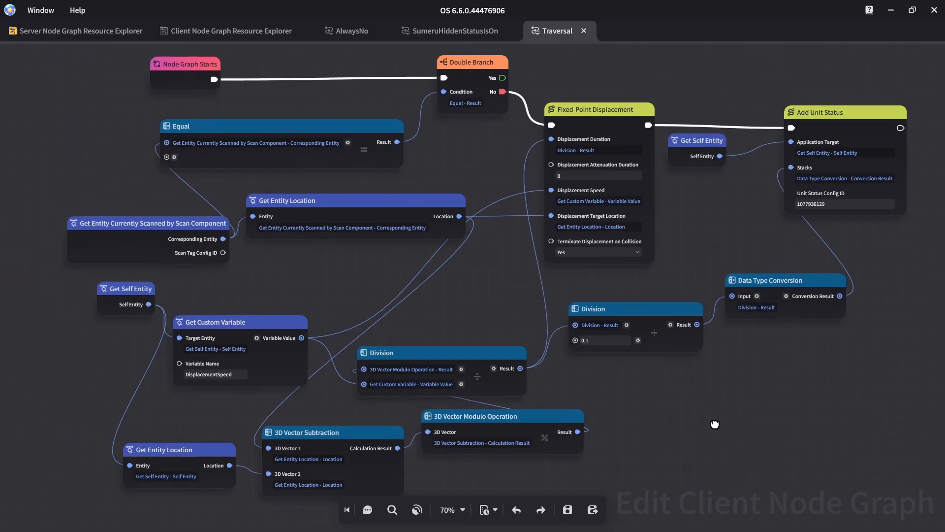
Step: Return to Entity Placement and start a test play with direct upload, skipping the navmesh render
{"action": "left_click", "coordinate": [890, 11]}
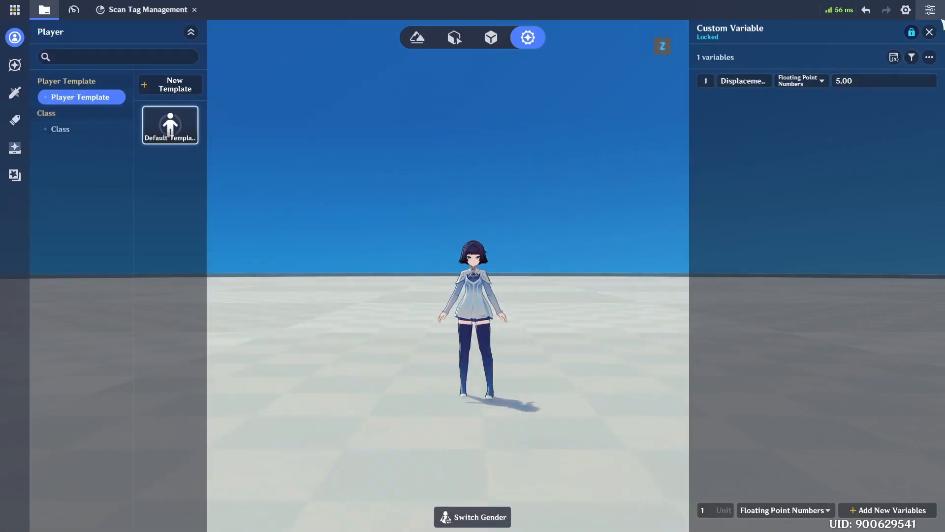
{"action": "left_click", "coordinate": [929, 33]}
{"action": "left_click", "coordinate": [454, 38]}
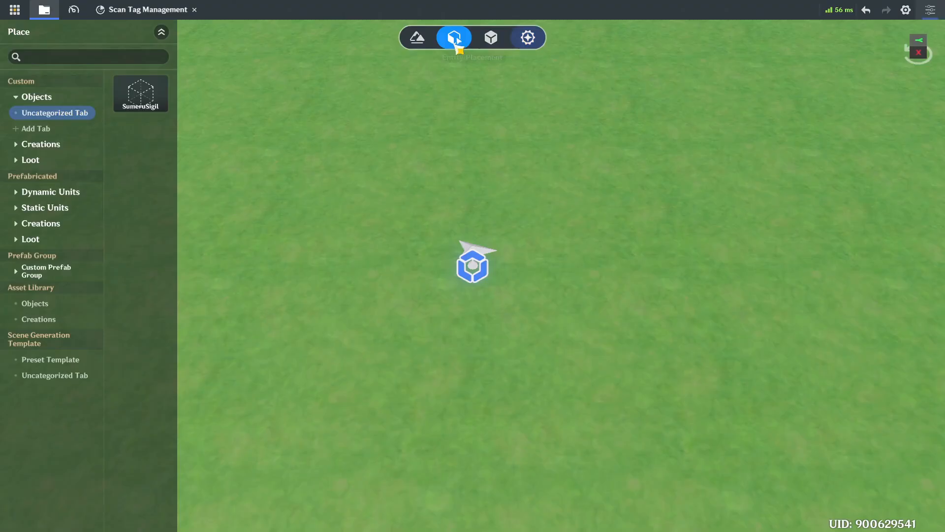
{"action": "left_click", "coordinate": [75, 10]}
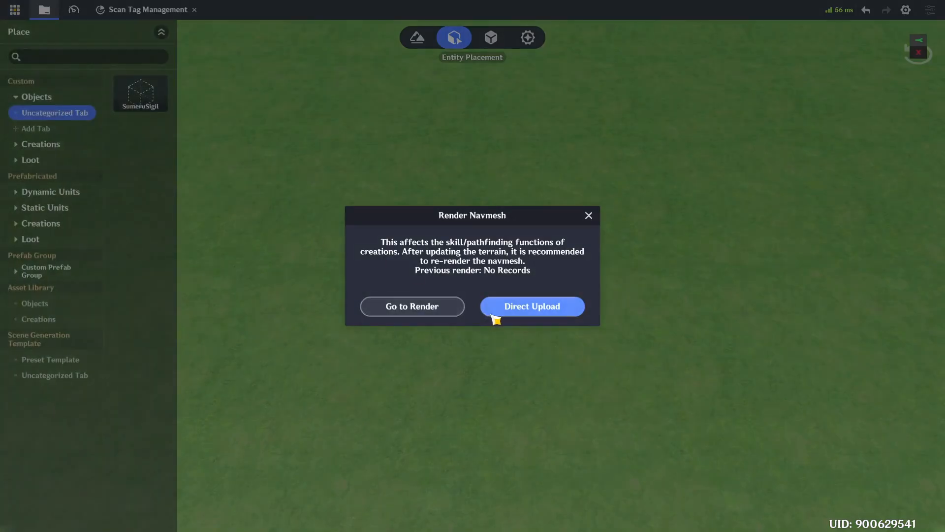
{"action": "left_click", "coordinate": [492, 309]}
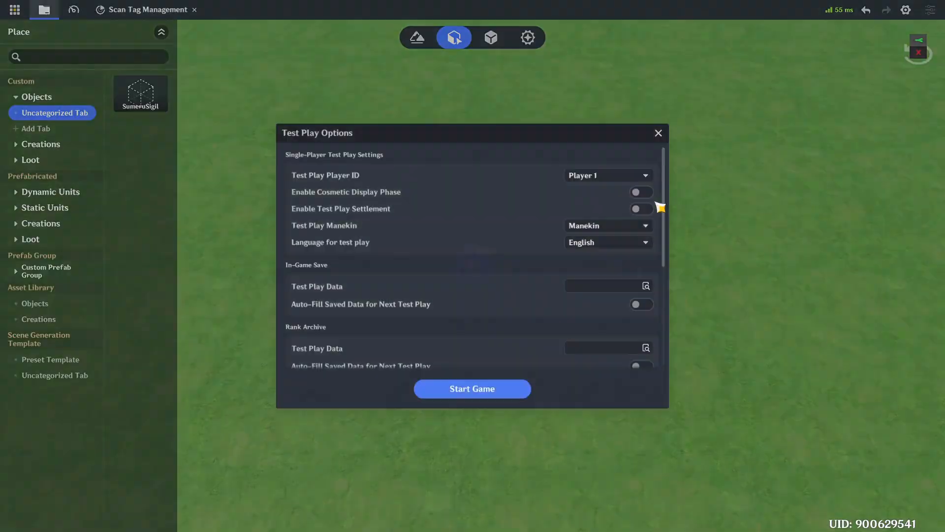
{"action": "left_click", "coordinate": [478, 393]}
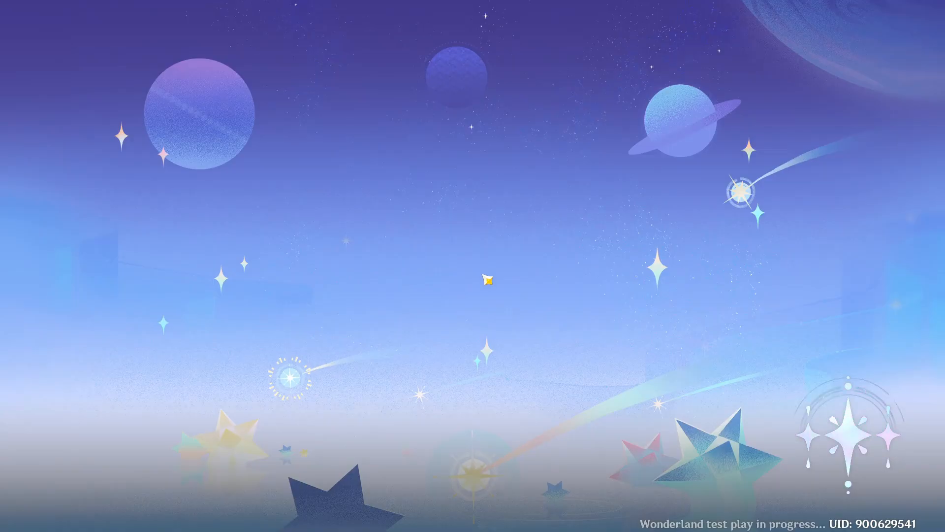
Step: Test the Traversal skill in the running game from several positions around the SumeruSigil, including mid-jump, and exit the test play
{"action": "key", "text": "s"}
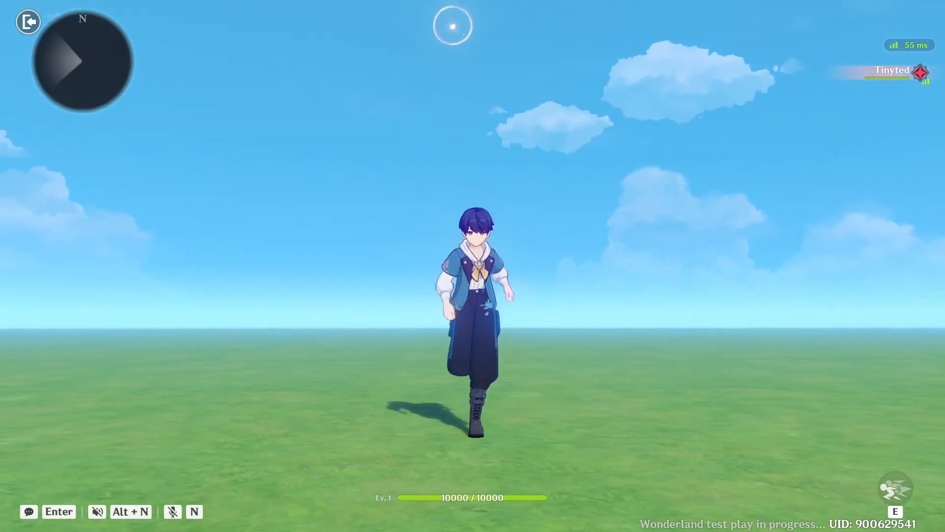
{"action": "key", "text": "a"}
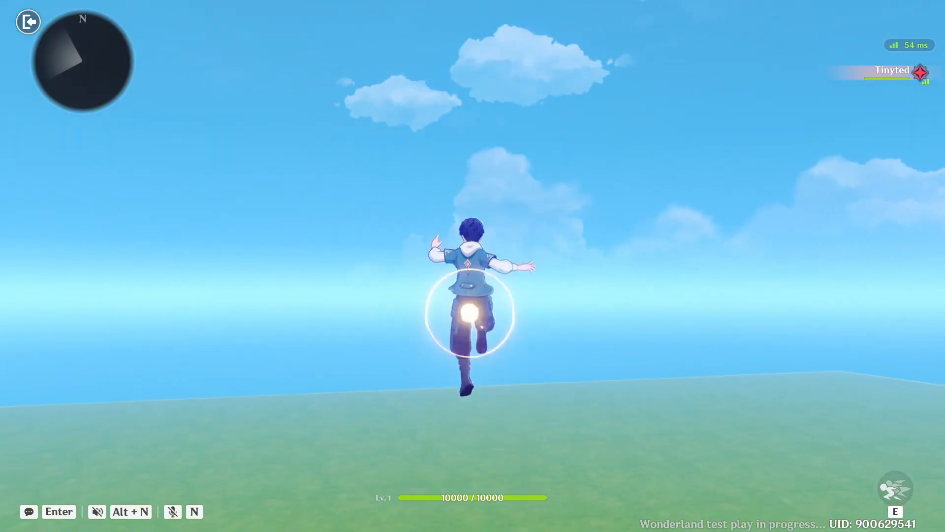
{"action": "key", "text": "space"}
{"action": "key", "text": "e"}
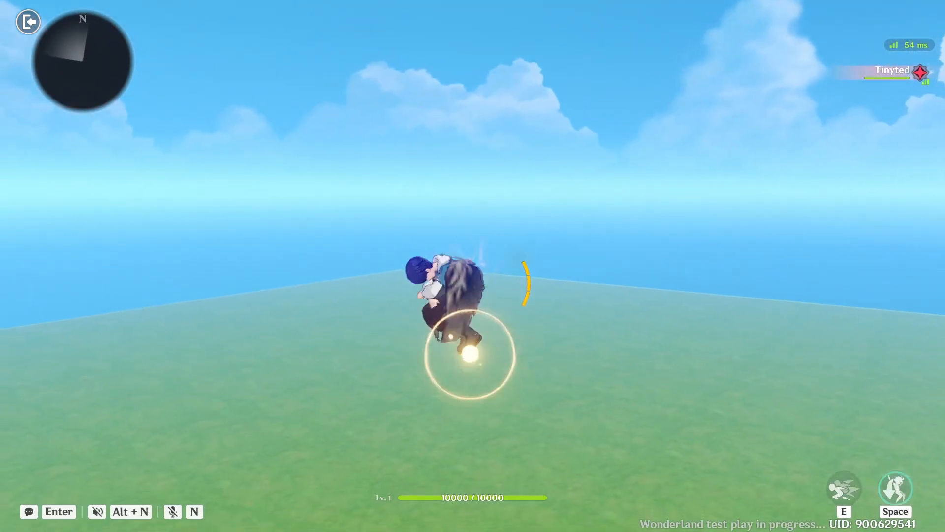
{"action": "key", "text": "e"}
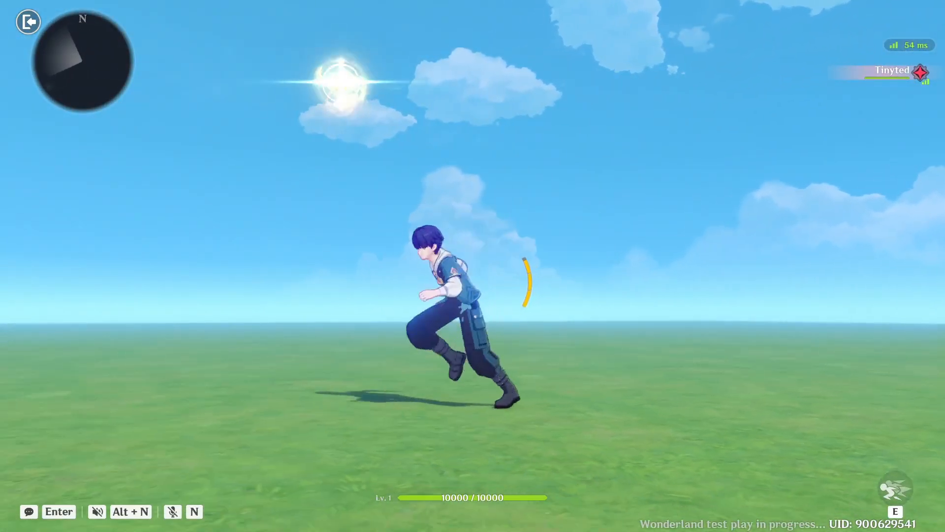
{"action": "key", "text": "e"}
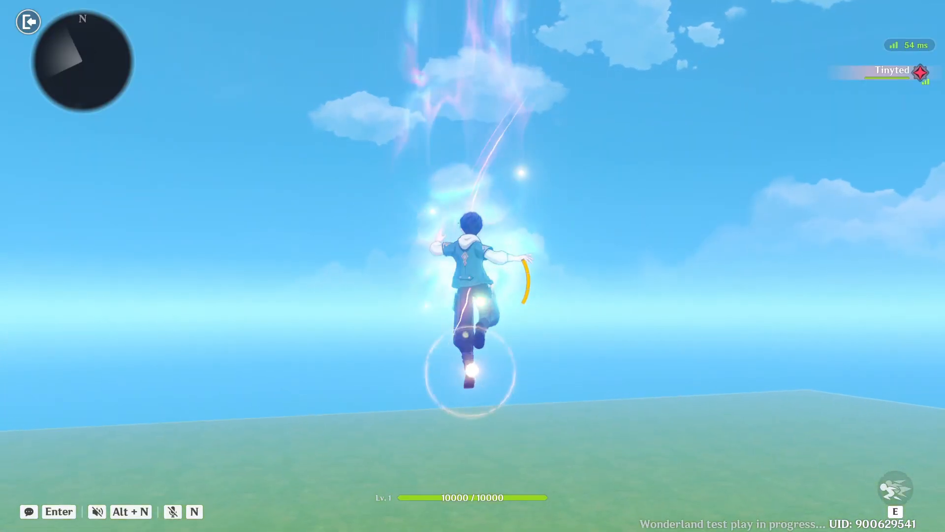
{"action": "key", "text": "space"}
{"action": "key", "text": "s"}
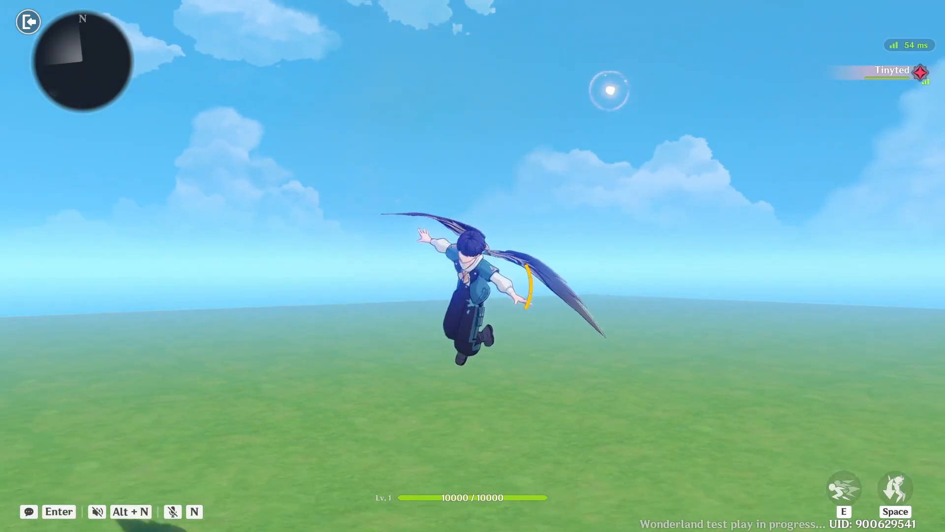
{"action": "key", "text": "d"}
{"action": "key", "text": "w"}
{"action": "key", "text": "space"}
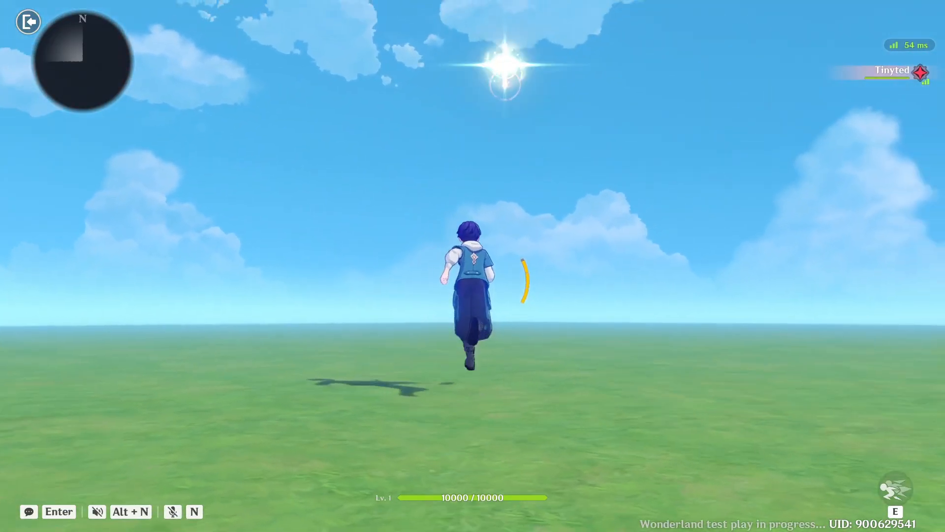
{"action": "key", "text": "e"}
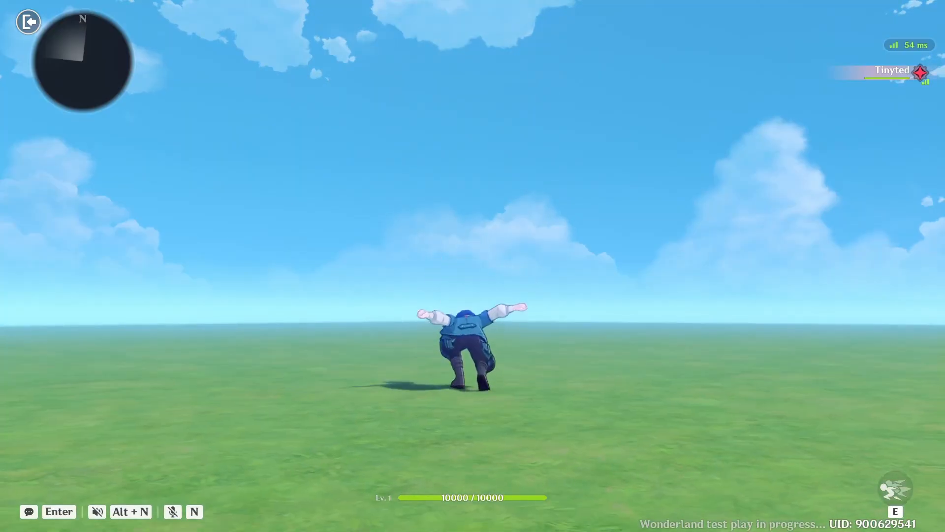
{"action": "key", "text": "Escape"}
{"action": "left_click", "coordinate": [468, 269]}
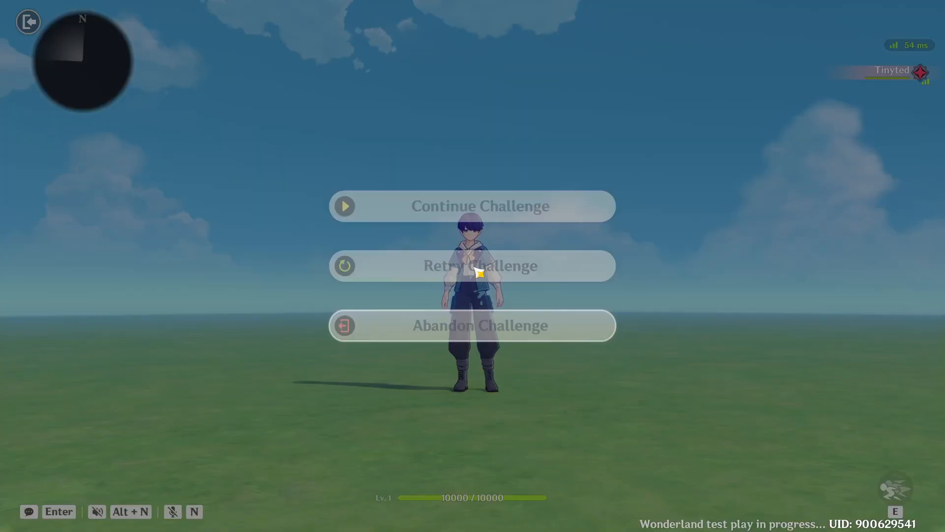
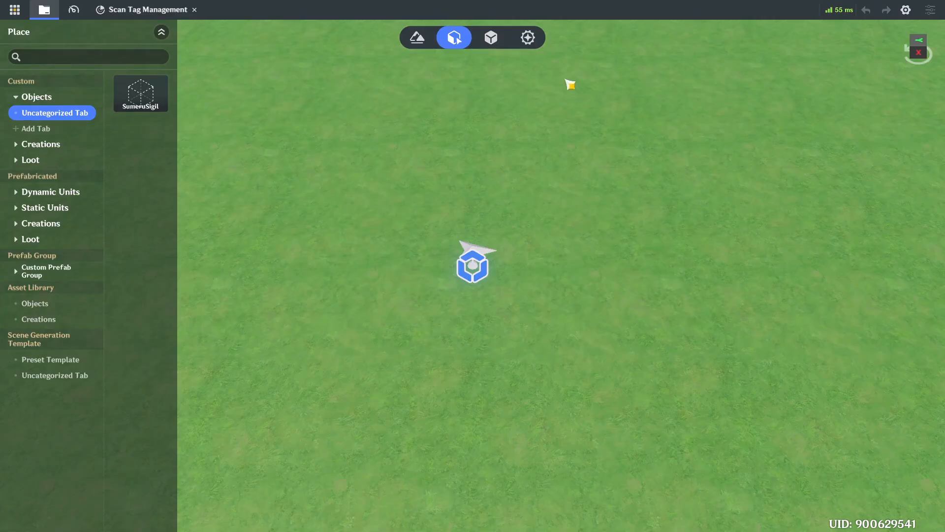
Step: Create a new custom unit status named SlowFallPlayer in the Combat Preset, under Uncategorized Tab
{"action": "left_click", "coordinate": [530, 39]}
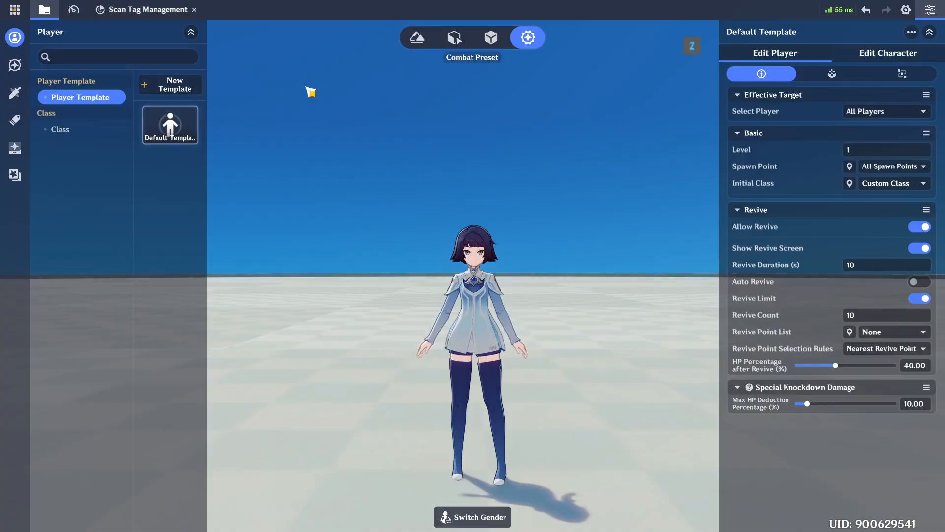
{"action": "left_click", "coordinate": [15, 64]}
{"action": "left_click", "coordinate": [171, 85]}
{"action": "left_click", "coordinate": [476, 250]}
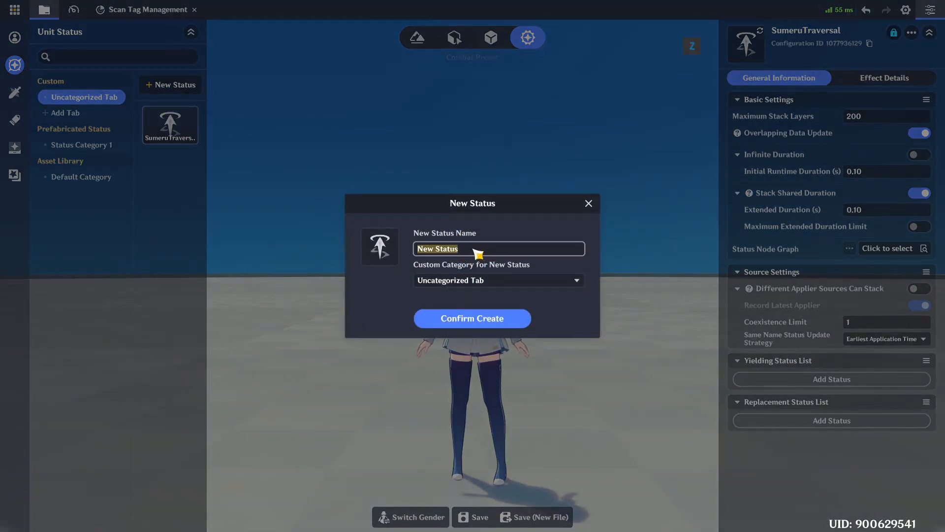
{"action": "type", "text": "SlowFallPlayer"}
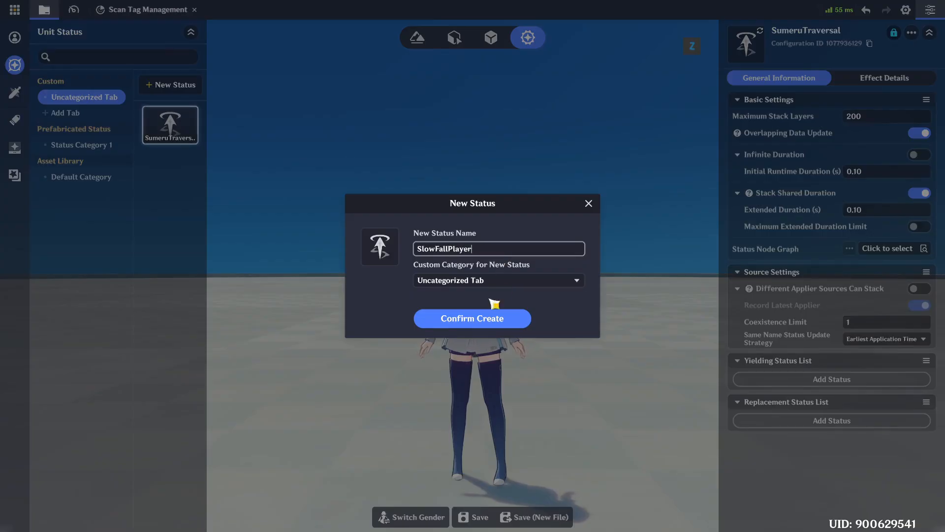
{"action": "left_click", "coordinate": [486, 325]}
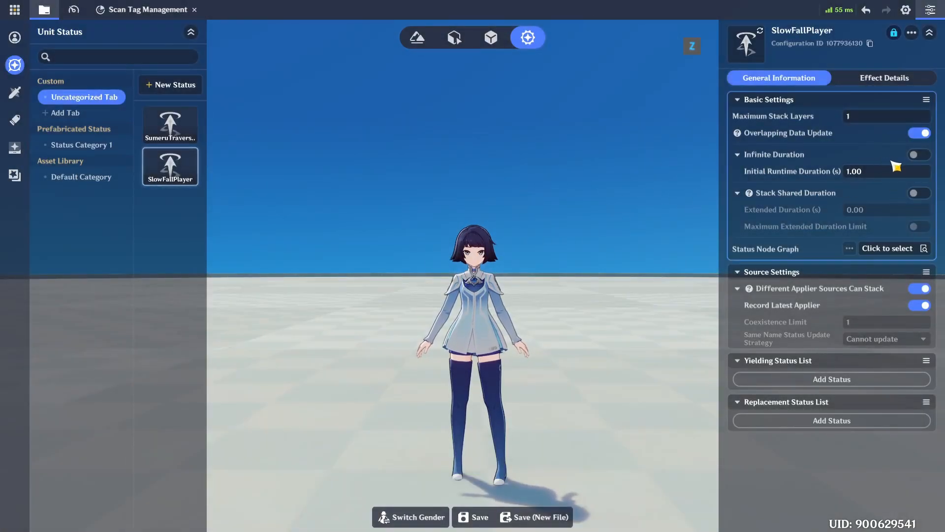
Step: Set the Initial Runtime Duration of the SlowFallPlayer status to 2 seconds
{"action": "left_click", "coordinate": [907, 176]}
{"action": "type", "text": "2"}
{"action": "key", "text": "Return"}
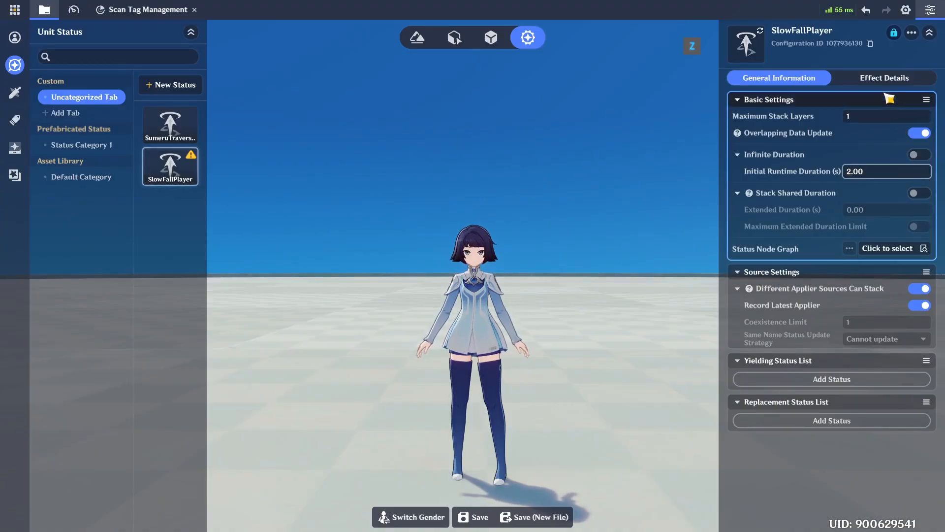
Step: Add the Fall Efficiency Change Value effect to the SlowFallPlayer status
{"action": "left_click", "coordinate": [884, 77]}
{"action": "left_click", "coordinate": [831, 507]}
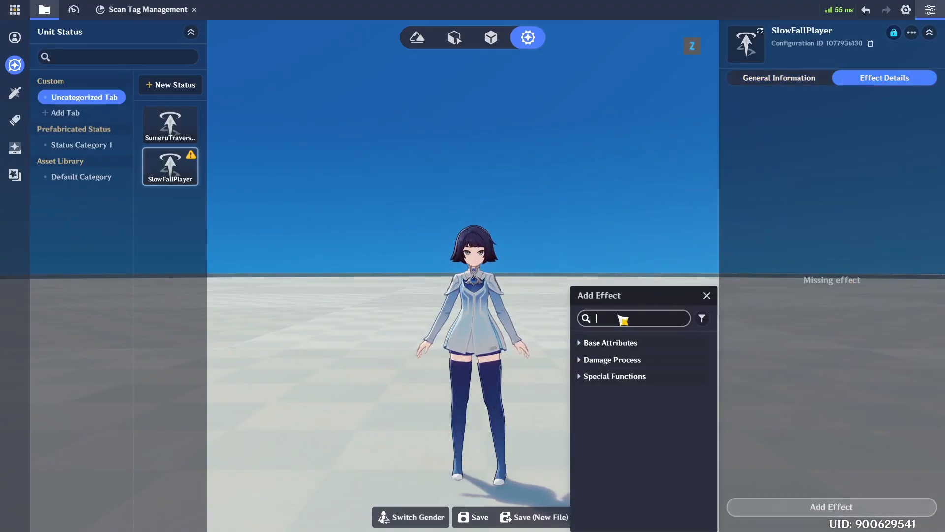
{"action": "type", "text": "fall ef"}
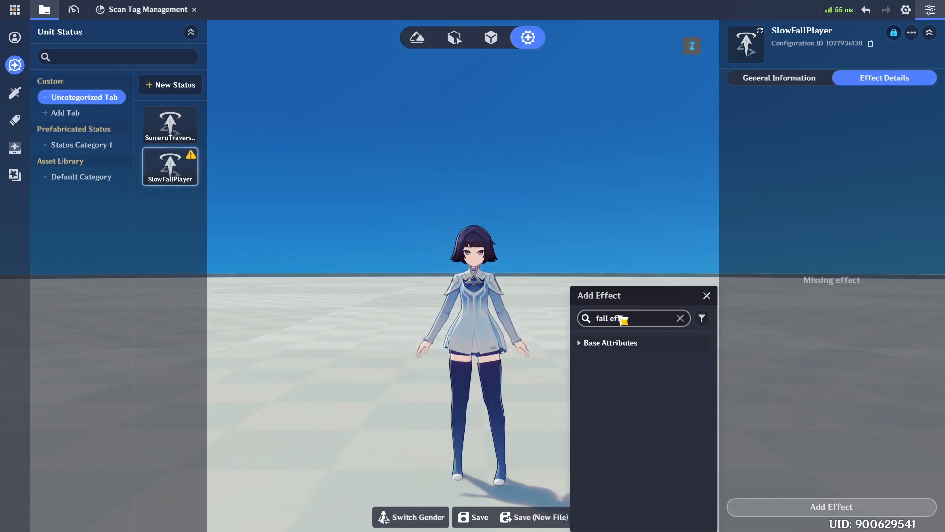
{"action": "type", "text": "fi"}
{"action": "left_click", "coordinate": [634, 343]}
{"action": "left_click", "coordinate": [665, 367]}
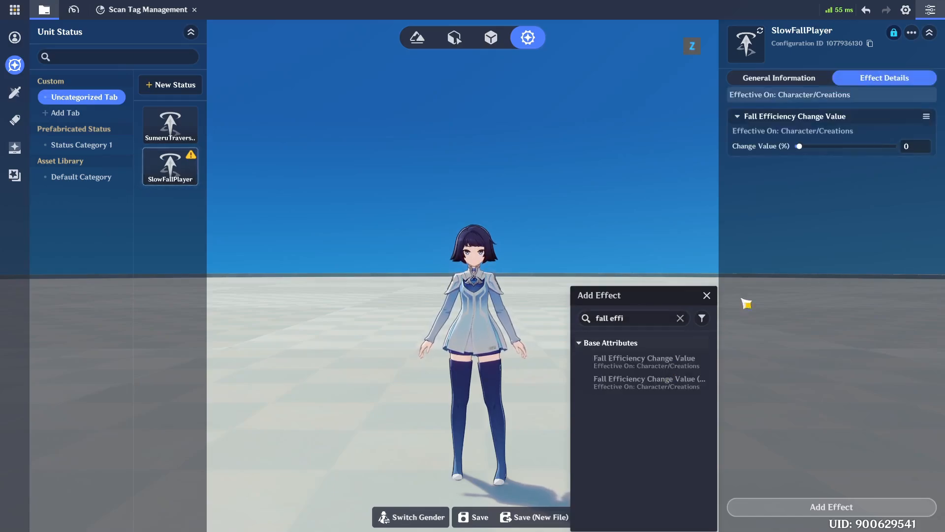
Step: Set the fall efficiency Change Value to -195% and save the project
{"action": "left_click", "coordinate": [917, 147]}
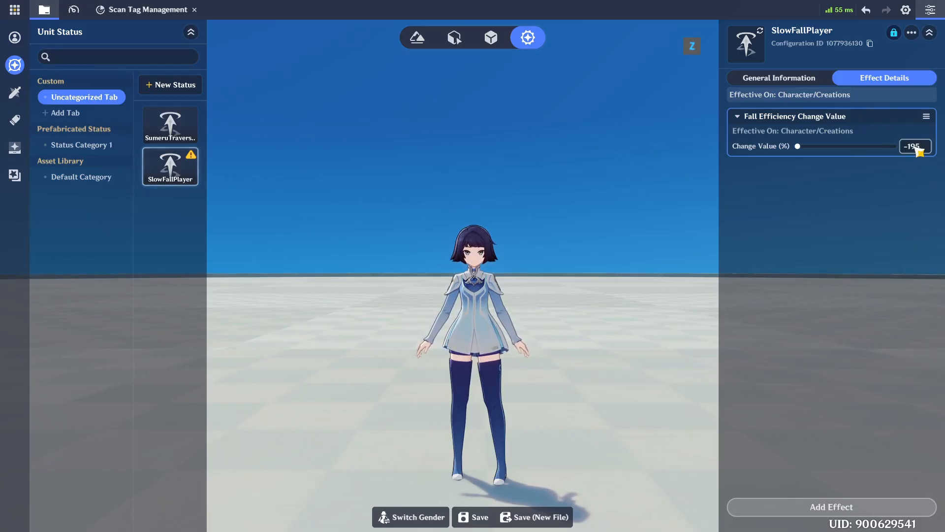
{"action": "left_click", "coordinate": [871, 217]}
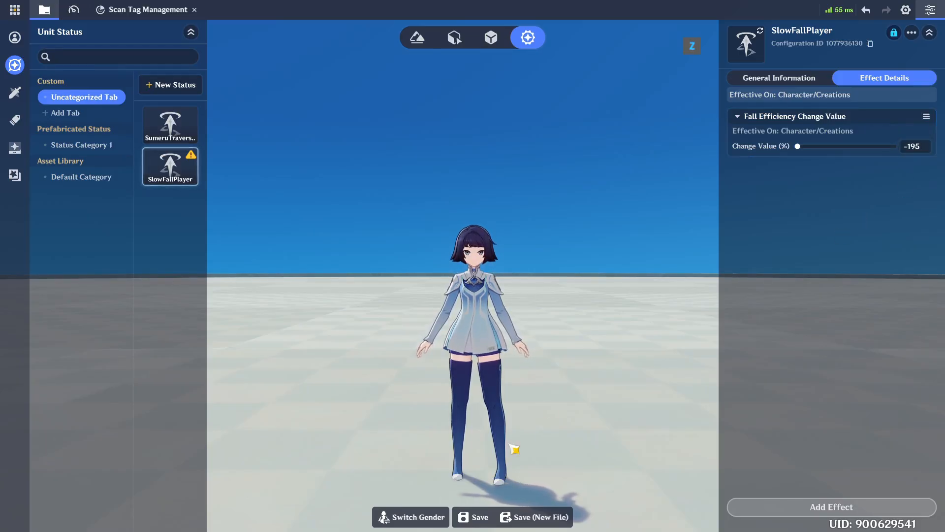
{"action": "left_click", "coordinate": [477, 516]}
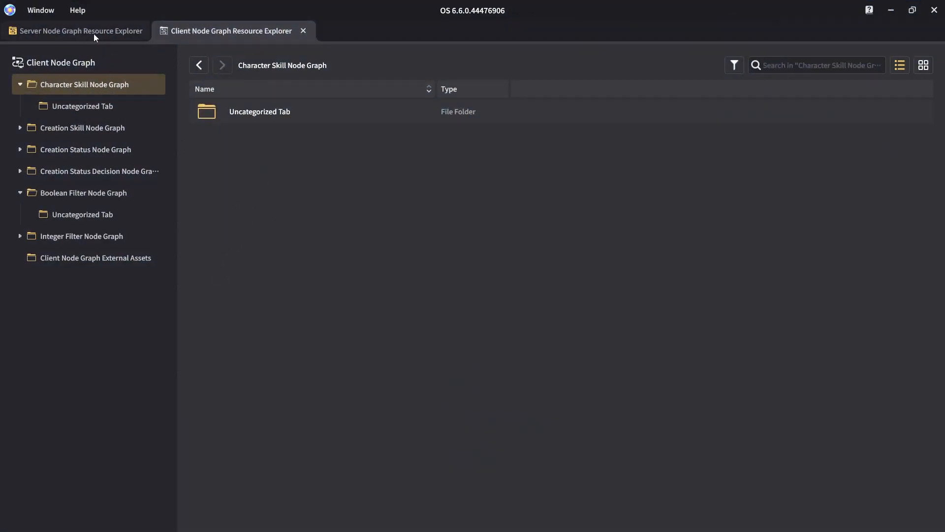
Step: Create a server node graph in the Uncategorized Tab of the Status Node Graph folder
{"action": "left_click", "coordinate": [92, 31]}
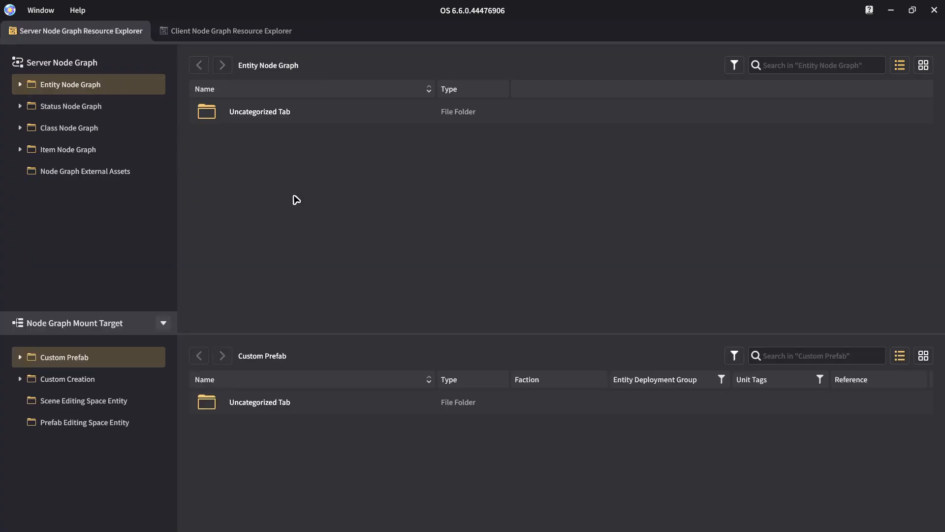
{"action": "left_click", "coordinate": [101, 107]}
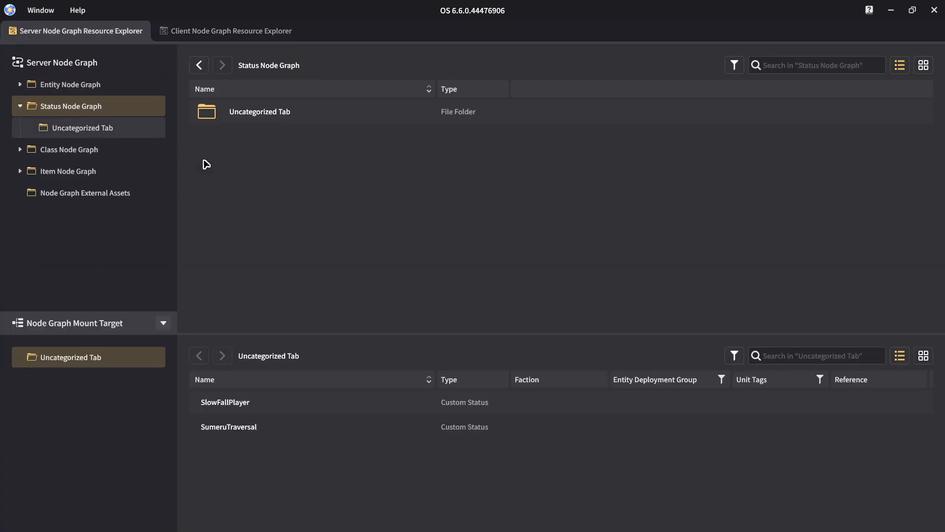
{"action": "double_click", "coordinate": [251, 114]}
{"action": "right_click", "coordinate": [295, 138]}
{"action": "left_click", "coordinate": [299, 140]}
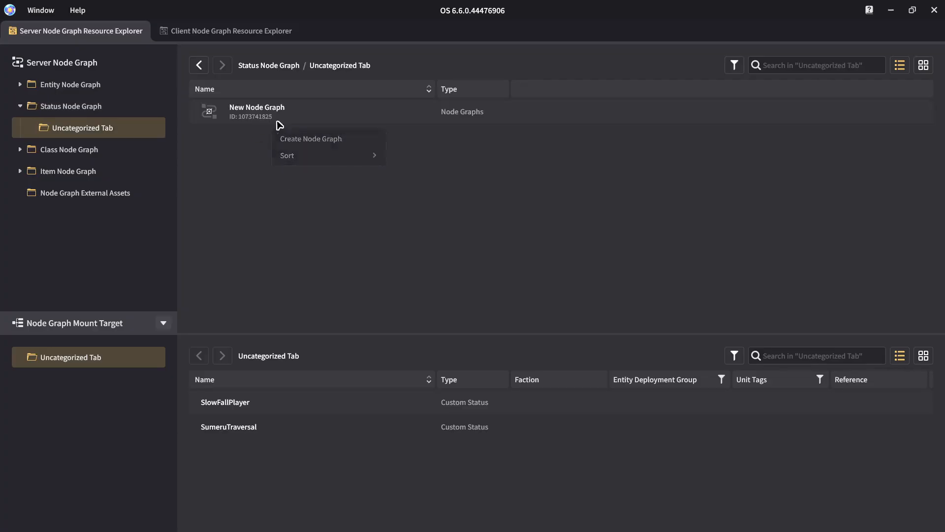
Step: Rename the new status node graph to SumeruStatus and open it for editing
{"action": "left_click", "coordinate": [263, 110]}
{"action": "right_click", "coordinate": [263, 110]}
{"action": "left_click", "coordinate": [298, 137]}
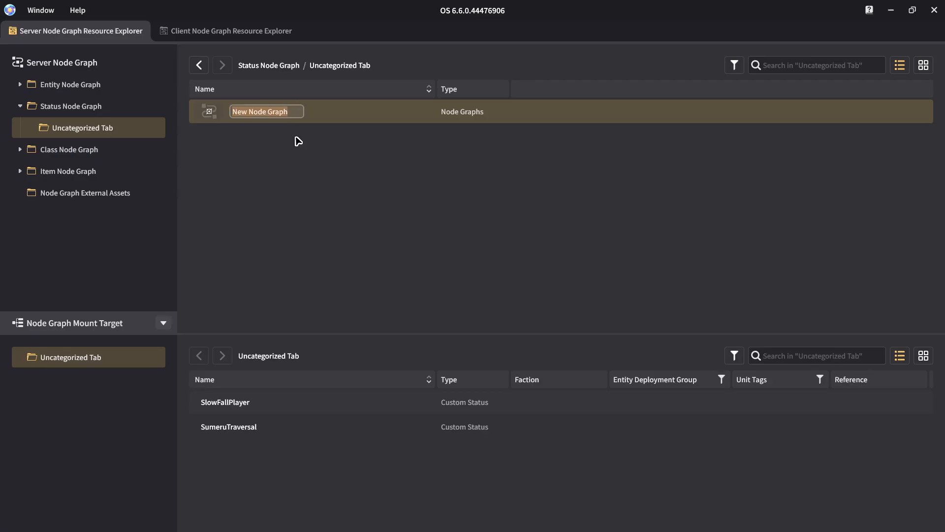
{"action": "type", "text": "Sl"}
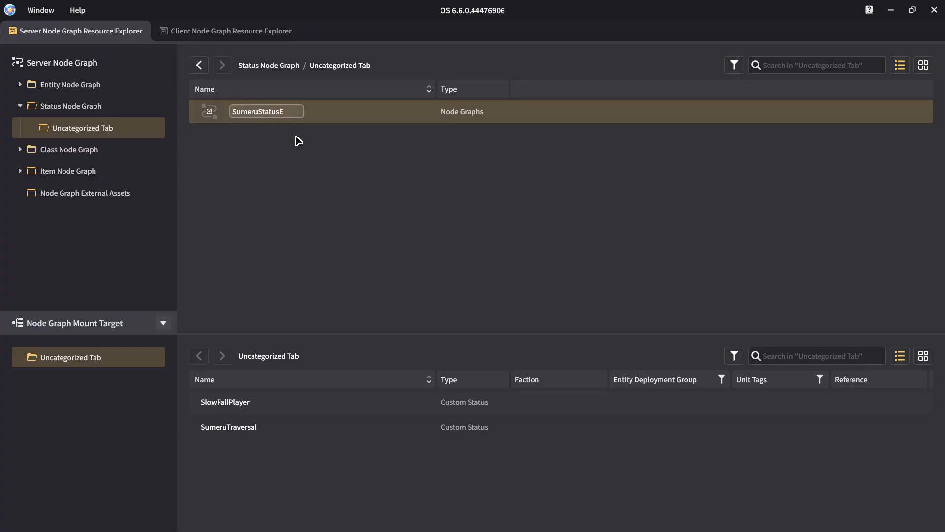
{"action": "left_click", "coordinate": [298, 141]}
{"action": "double_click", "coordinate": [271, 114]}
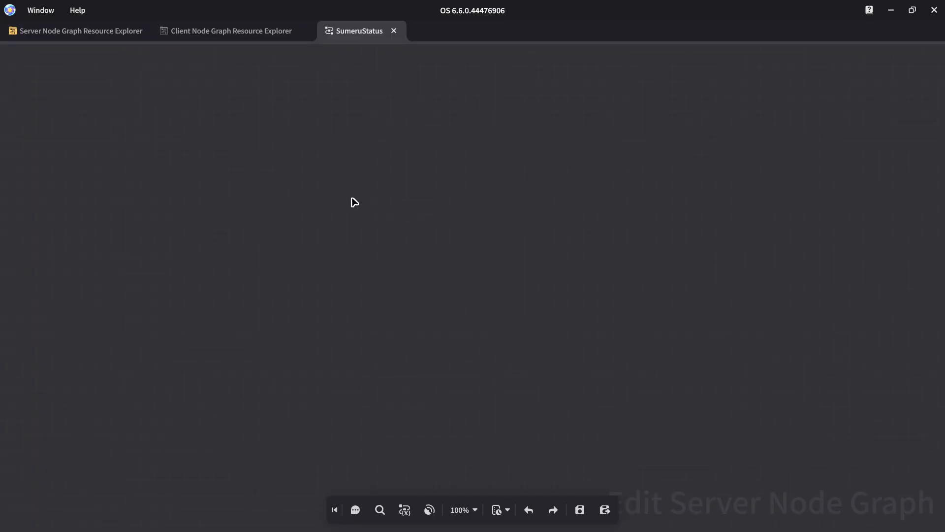
Step: Search the node library for "when unit status" event nodes in the empty SumeruStatus graph
{"action": "right_click", "coordinate": [347, 214]}
{"action": "type", "text": "when unit status"}
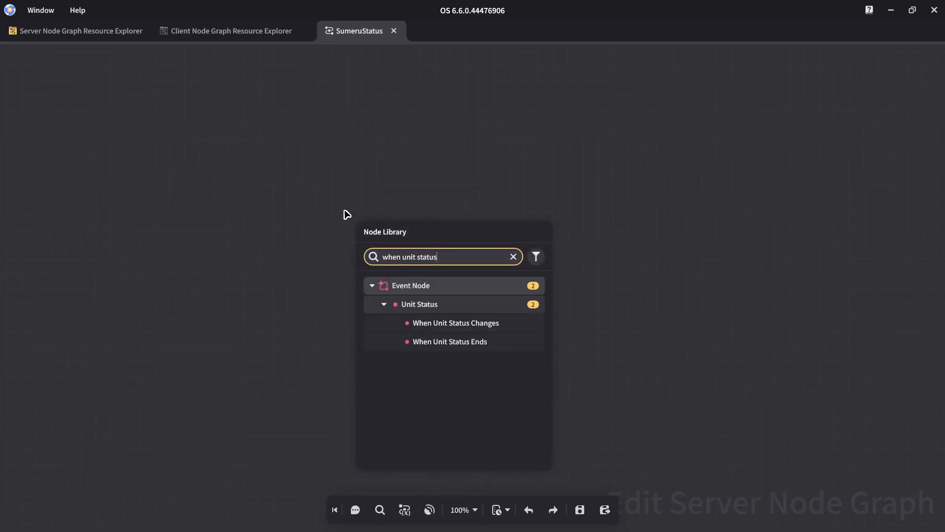
Step: Add a When Unit Status Ends event node to the SumeruStatus graph, place it in the open canvas and save
{"action": "left_click", "coordinate": [497, 349]}
{"action": "left_click_drag", "start_coordinate": [379, 220], "coordinate": [253, 202]}
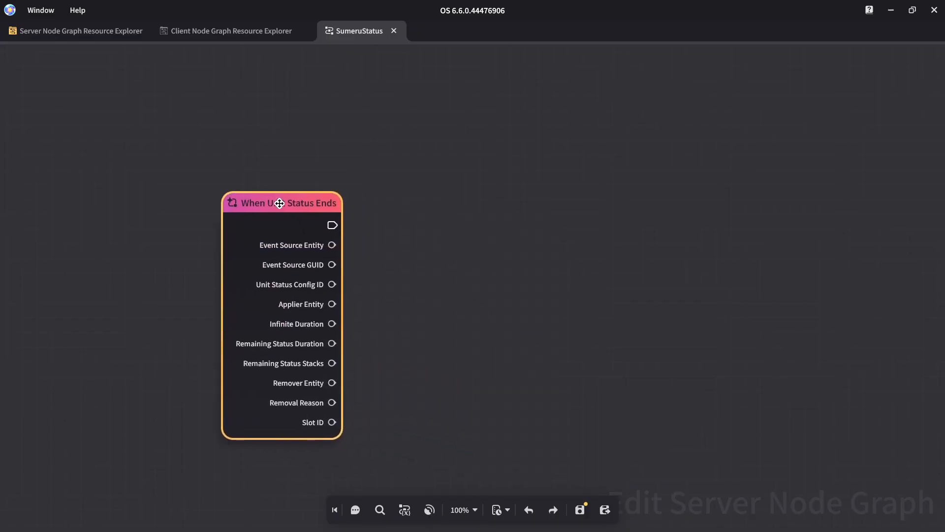
{"action": "left_click", "coordinate": [343, 239]}
{"action": "key", "text": "ctrl+s"}
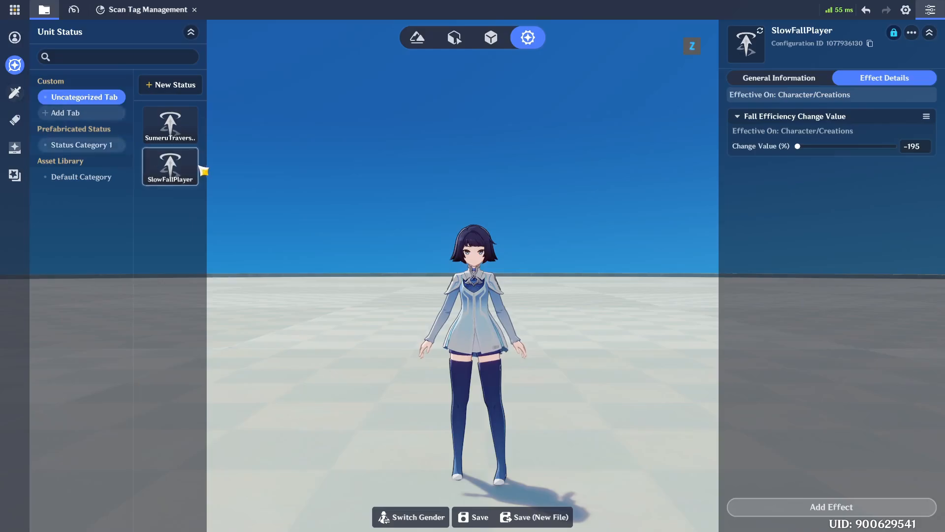
Step: Rename the SumeruStatus status node graph as SumeruTraversalStatus and reopen it for editing
{"action": "left_click", "coordinate": [170, 123]}
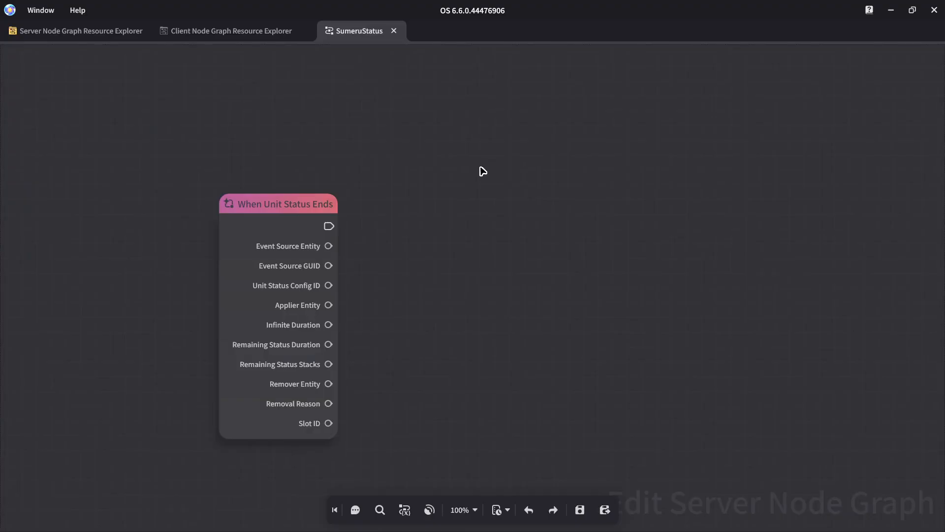
{"action": "left_click", "coordinate": [246, 31]}
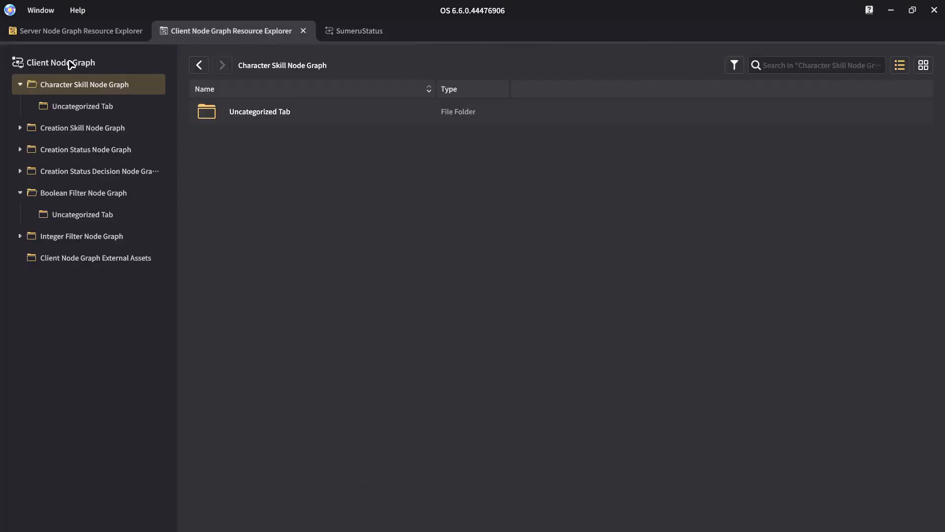
{"action": "left_click", "coordinate": [84, 34]}
{"action": "right_click", "coordinate": [255, 114]}
{"action": "left_click", "coordinate": [281, 142]}
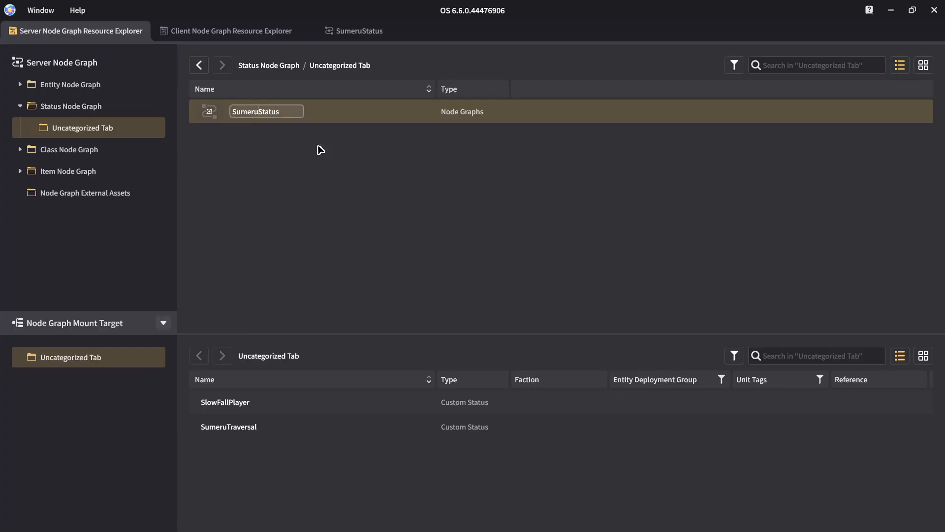
{"action": "type", "text": "Traversal"}
{"action": "key", "text": "Return"}
{"action": "double_click", "coordinate": [287, 120]}
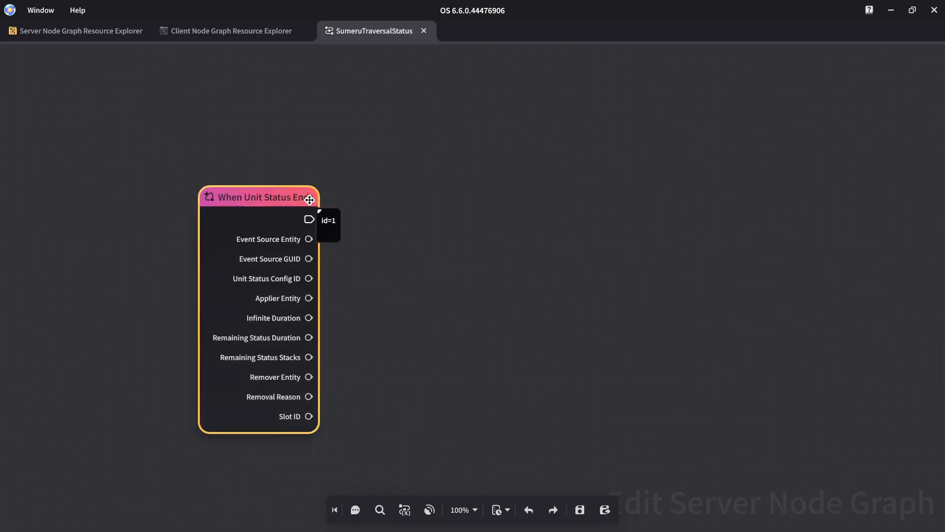
Step: Add an Enumerations Equal node fed by the Removal Reason output of When Unit Status Ends
{"action": "left_click", "coordinate": [389, 330]}
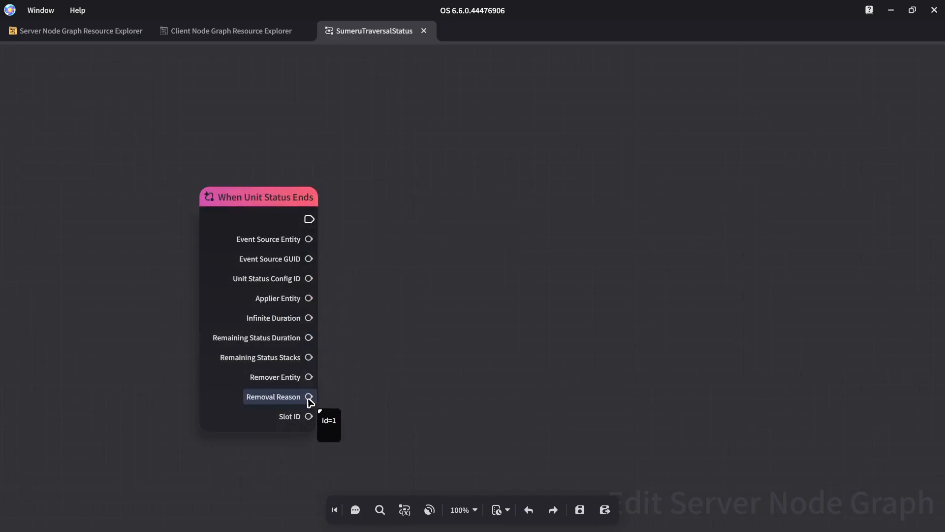
{"action": "left_click_drag", "start_coordinate": [310, 397], "coordinate": [423, 330]}
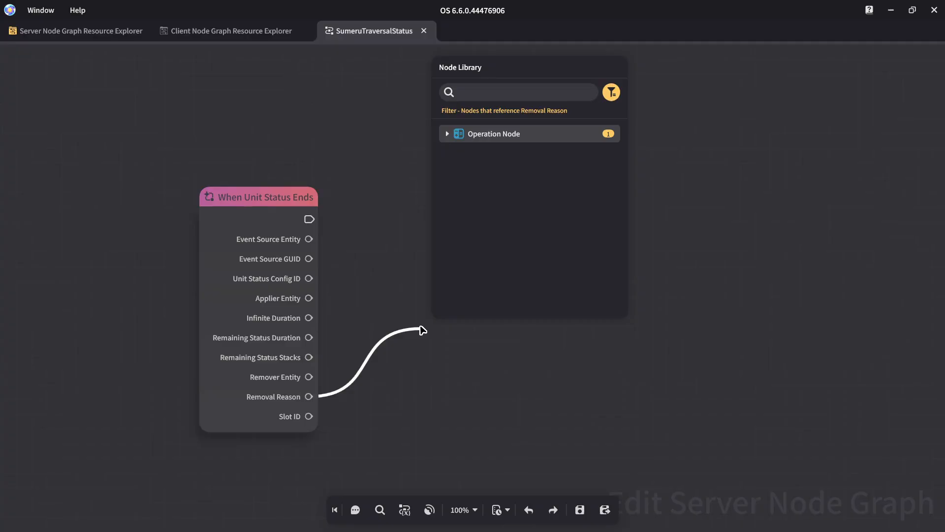
{"action": "left_click", "coordinate": [516, 140]}
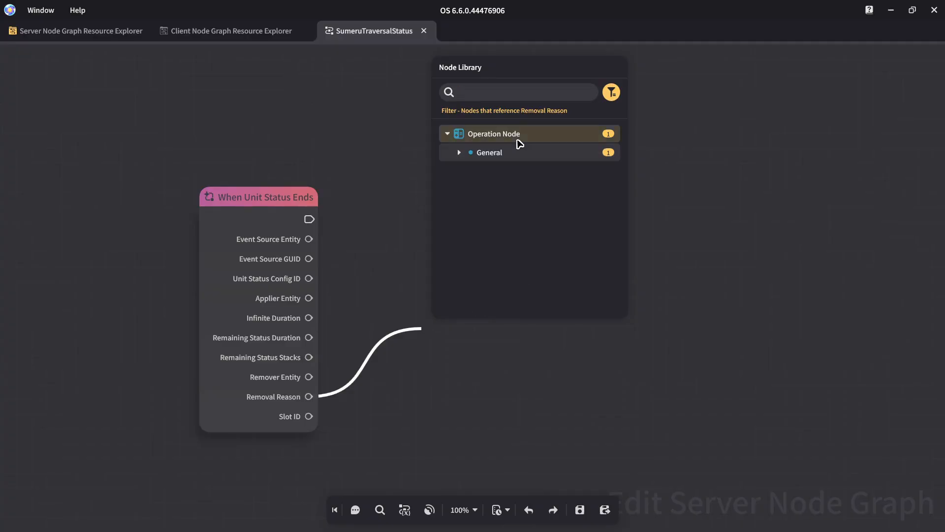
{"action": "left_click", "coordinate": [519, 152]}
{"action": "left_click", "coordinate": [525, 171]}
{"action": "left_click_drag", "start_coordinate": [505, 328], "coordinate": [494, 304]}
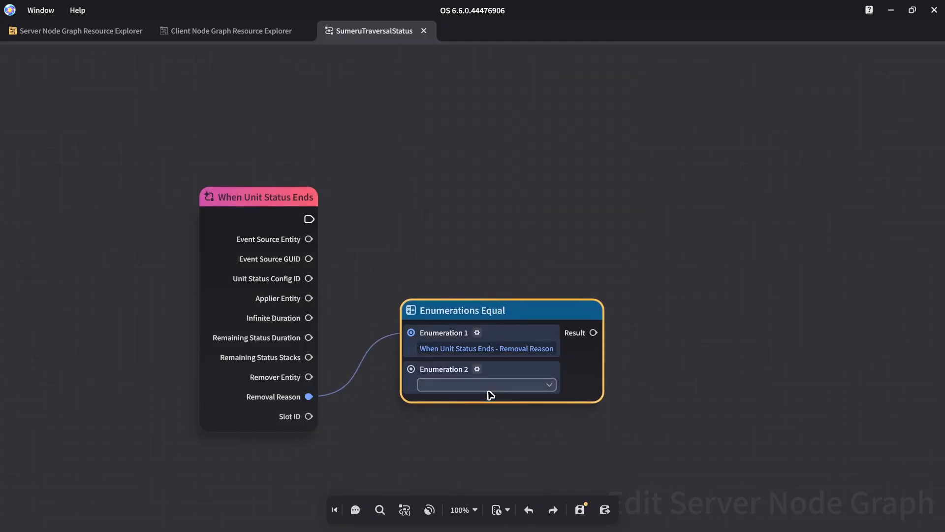
Step: Set Enumeration 2 of the Enumerations Equal node to Duration exceeded and move the node lower on the canvas
{"action": "left_click", "coordinate": [489, 387]}
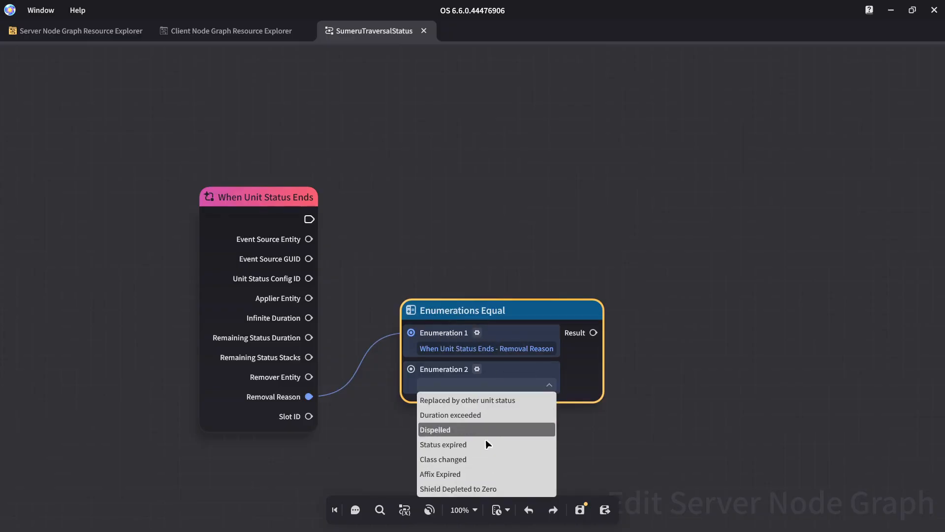
{"action": "left_click", "coordinate": [471, 416]}
{"action": "left_click_drag", "start_coordinate": [491, 311], "coordinate": [471, 364]}
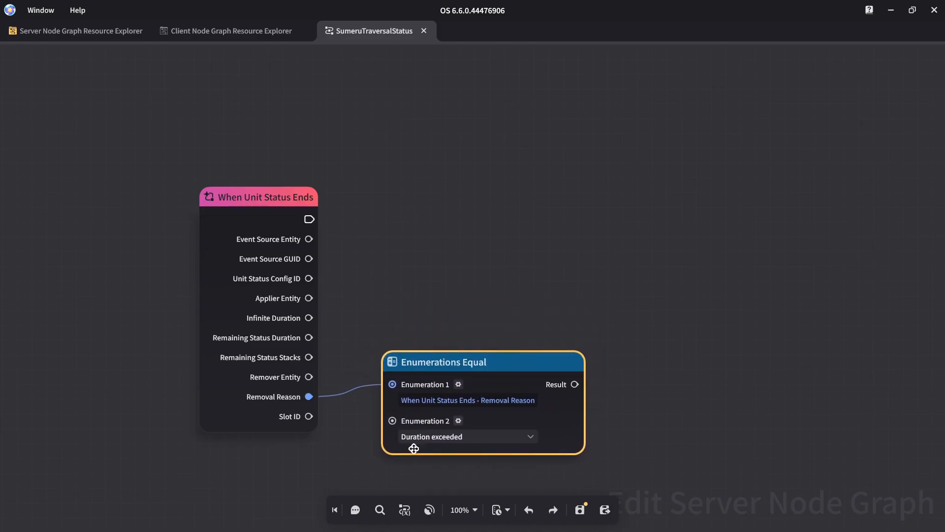
{"action": "left_click", "coordinate": [555, 269]}
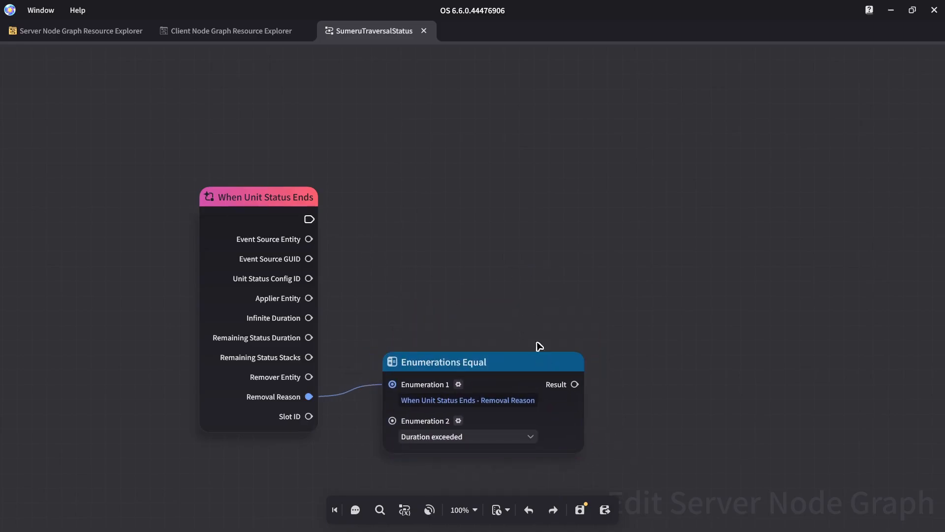
Step: Add a Double Branch node with the Enumerations Equal result as its condition, and connect the event's execution flow to it
{"action": "left_click_drag", "start_coordinate": [574, 385], "coordinate": [621, 226]}
{"action": "type", "text": "branch"}
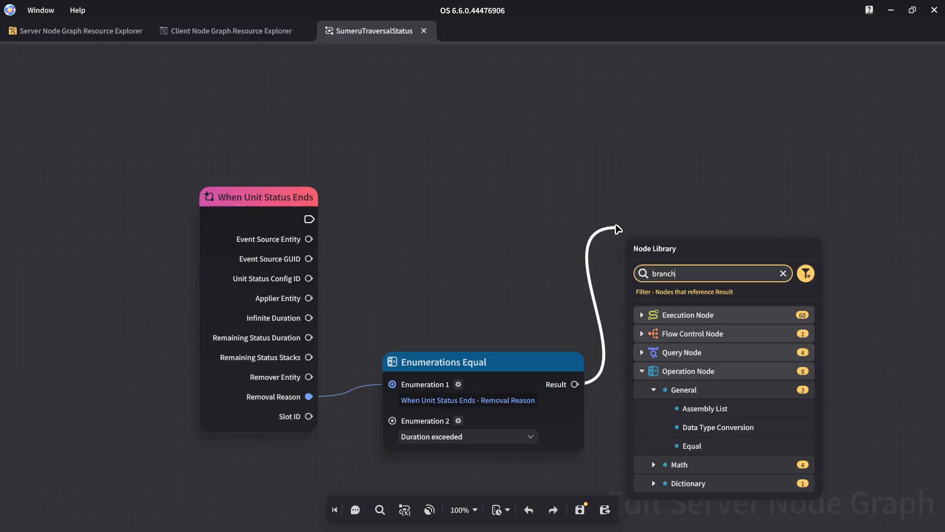
{"action": "left_click", "coordinate": [709, 352]}
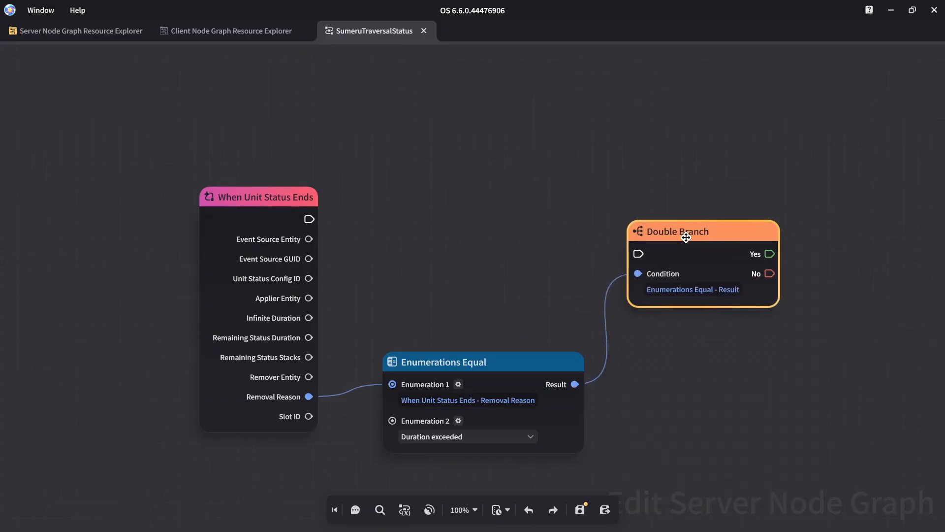
{"action": "left_click_drag", "start_coordinate": [310, 222], "coordinate": [640, 253]}
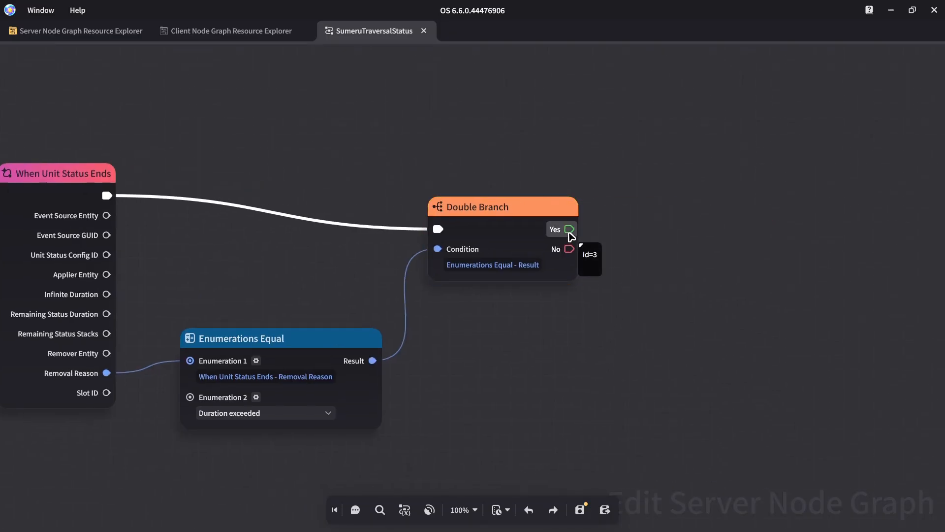
Step: Add an Add Unit Status node to the Yes output of the Double Branch
{"action": "left_click_drag", "start_coordinate": [571, 230], "coordinate": [675, 266]}
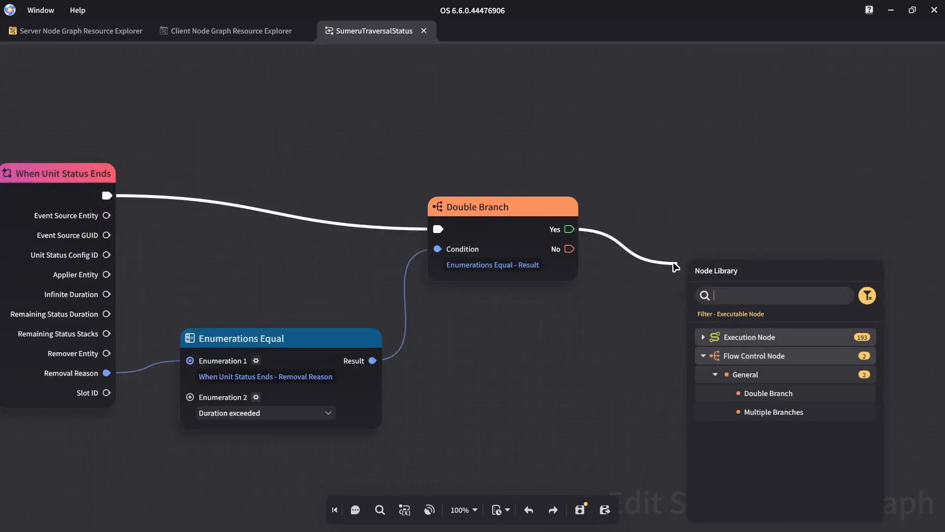
{"action": "type", "text": "add u"}
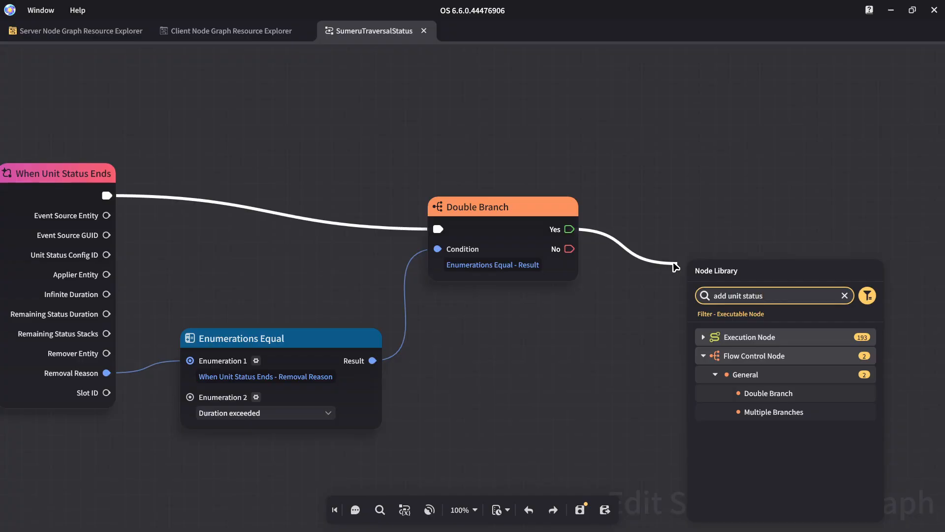
{"action": "type", "text": "nit status"}
{"action": "left_click", "coordinate": [753, 376]}
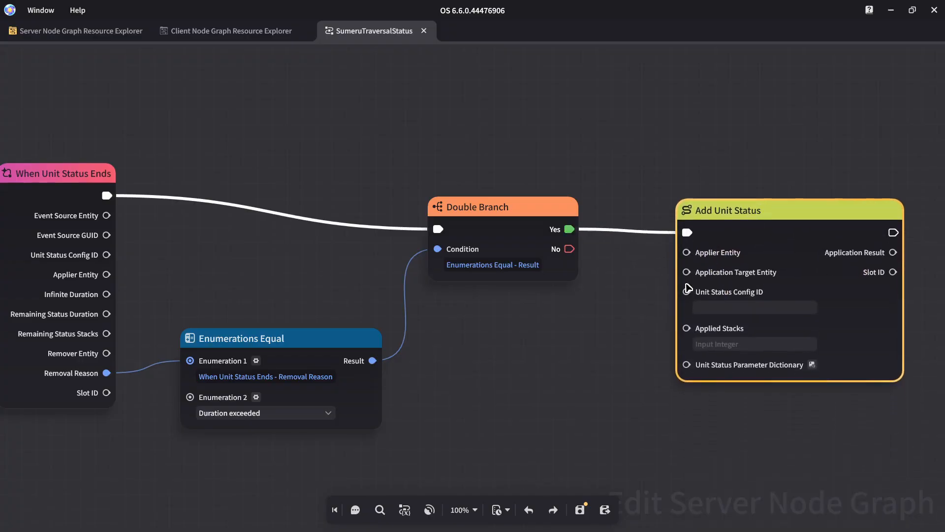
Step: Feed the Application Target Entity of Add Unit Status from a new Get Self Entity node, placed below the Double Branch
{"action": "left_click_drag", "start_coordinate": [734, 278], "coordinate": [525, 350]}
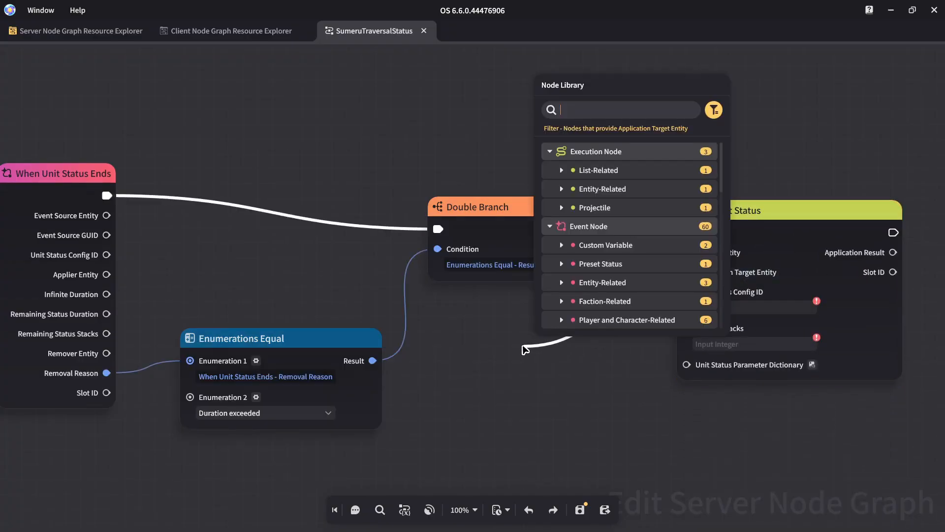
{"action": "type", "text": "self"}
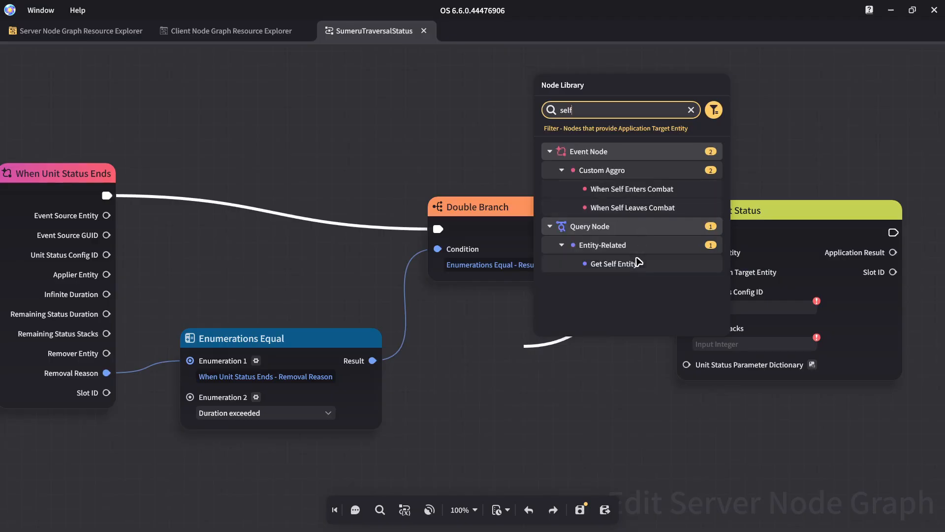
{"action": "left_click", "coordinate": [612, 264]}
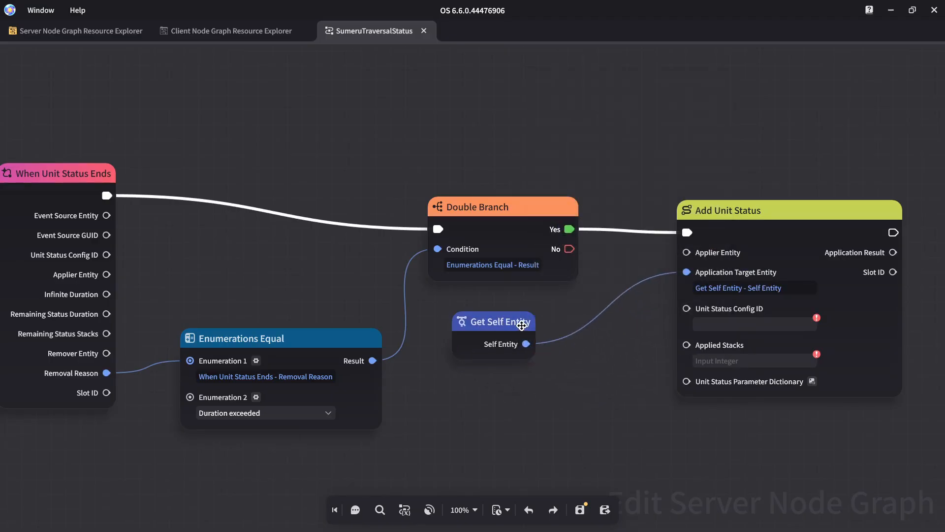
{"action": "left_click_drag", "start_coordinate": [521, 325], "coordinate": [553, 313]}
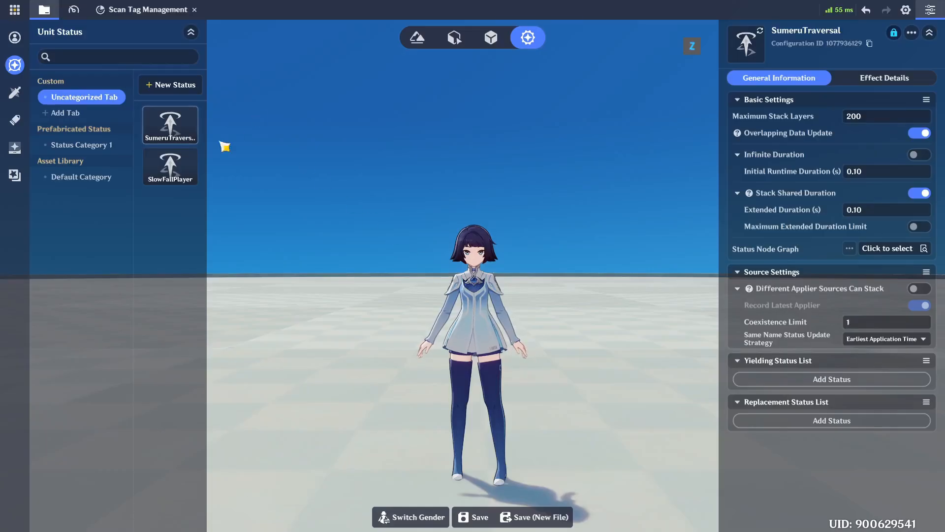
{"action": "left_click", "coordinate": [170, 166]}
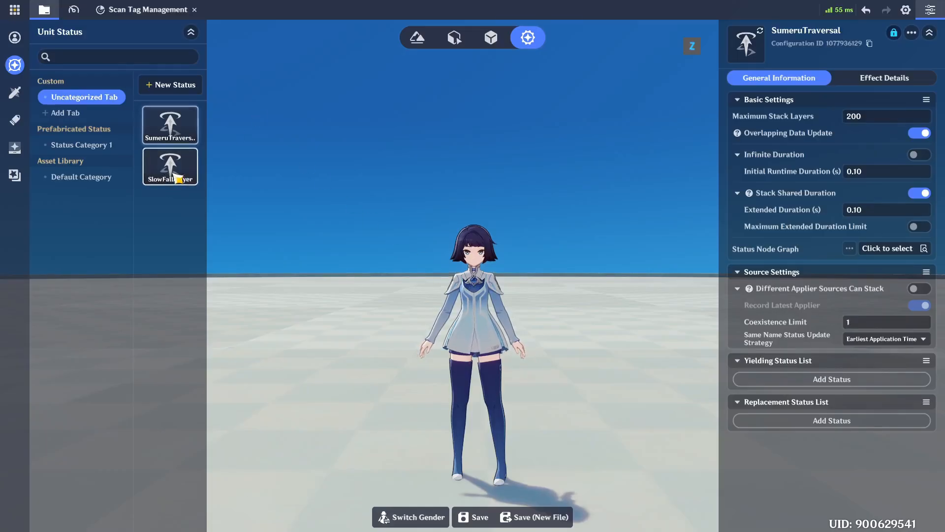
{"action": "left_click", "coordinate": [870, 43]}
{"action": "left_click", "coordinate": [754, 324]}
{"action": "key", "text": "ctrl+v"}
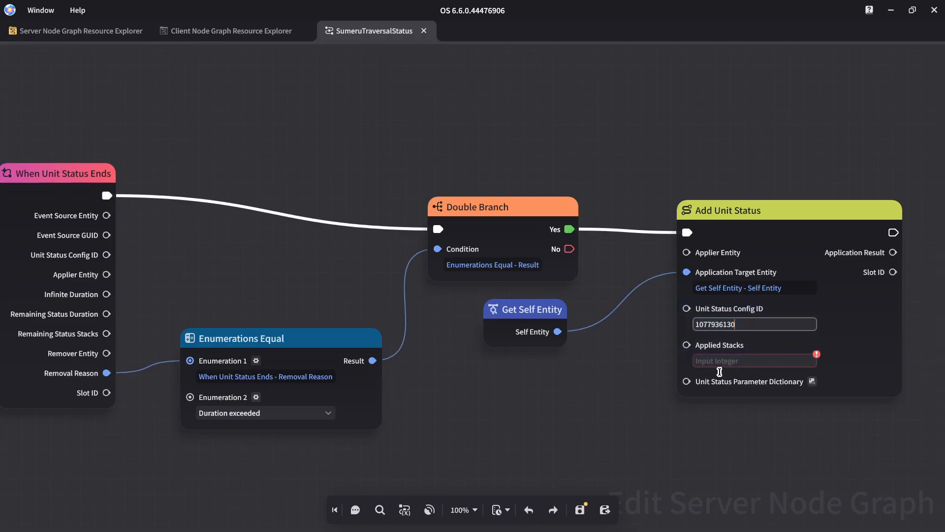
{"action": "left_click", "coordinate": [719, 361]}
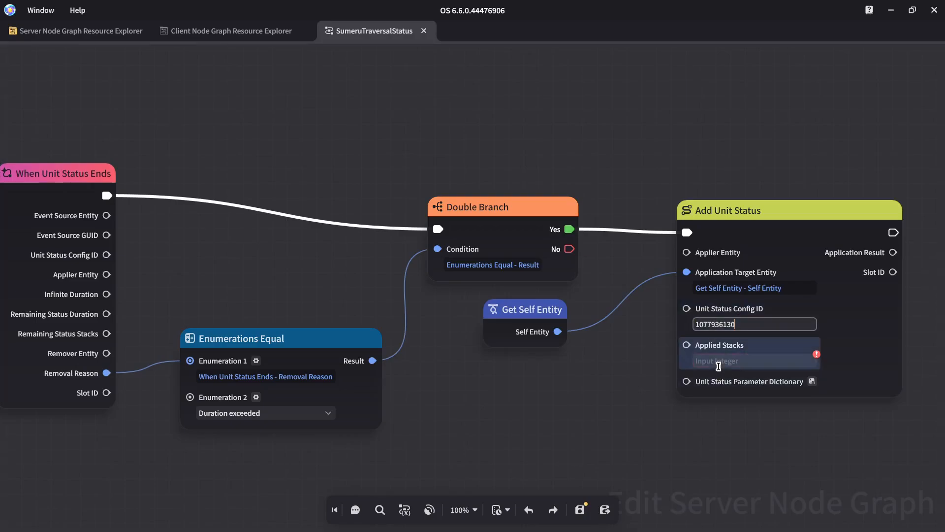
{"action": "type", "text": "1"}
{"action": "key", "text": "ctrl+s"}
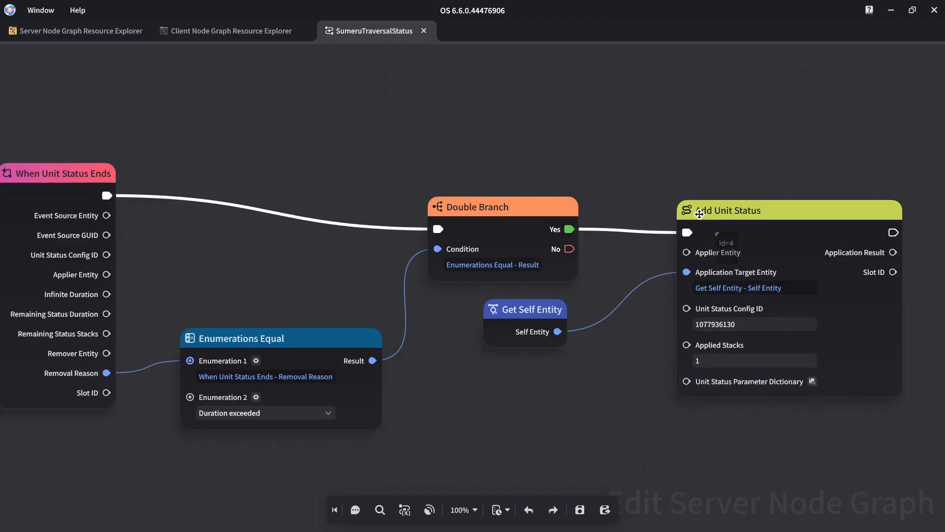
{"action": "left_click_drag", "start_coordinate": [556, 402], "coordinate": [673, 393]}
{"action": "scroll", "coordinate": [673, 393], "scroll_direction": "down", "scroll_amount": 1}
{"action": "key", "text": "ctrl+s"}
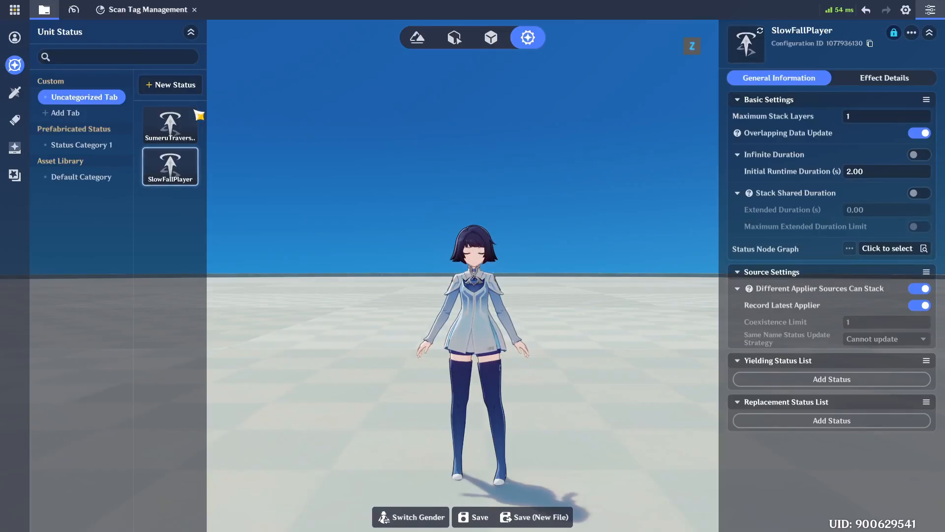
Step: Assign SumeruTraversalStatus as the status node graph of the SumeruTraversal unit status and save the project
{"action": "left_click", "coordinate": [195, 114]}
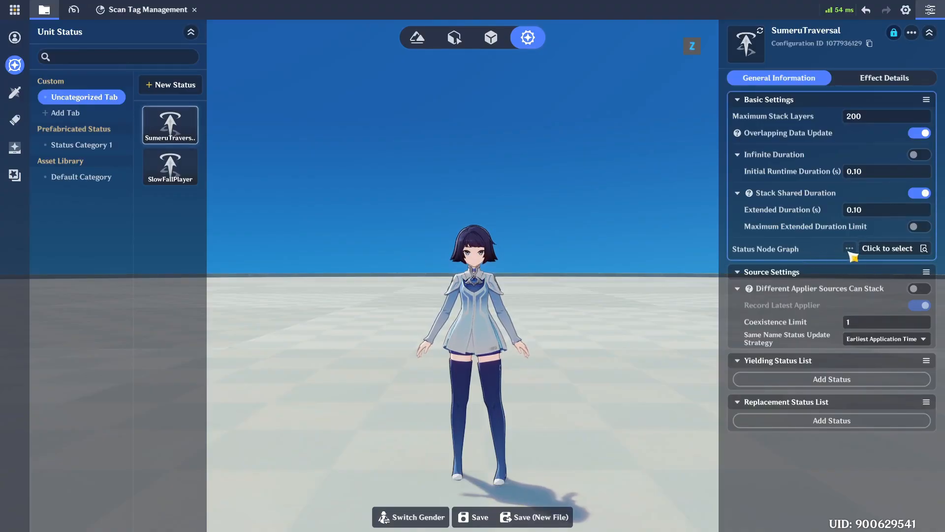
{"action": "left_click", "coordinate": [894, 250]}
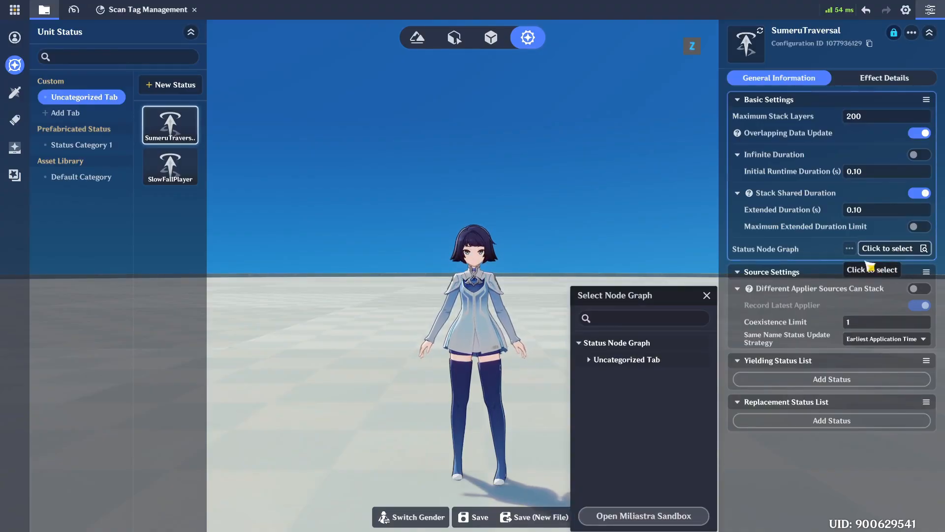
{"action": "left_click", "coordinate": [656, 360]}
{"action": "left_click", "coordinate": [669, 377]}
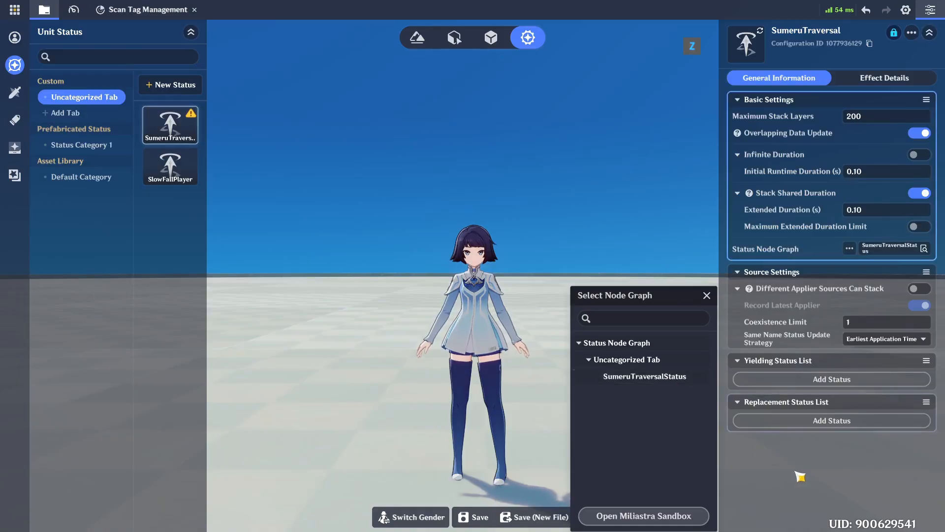
{"action": "key", "text": "ctrl+s"}
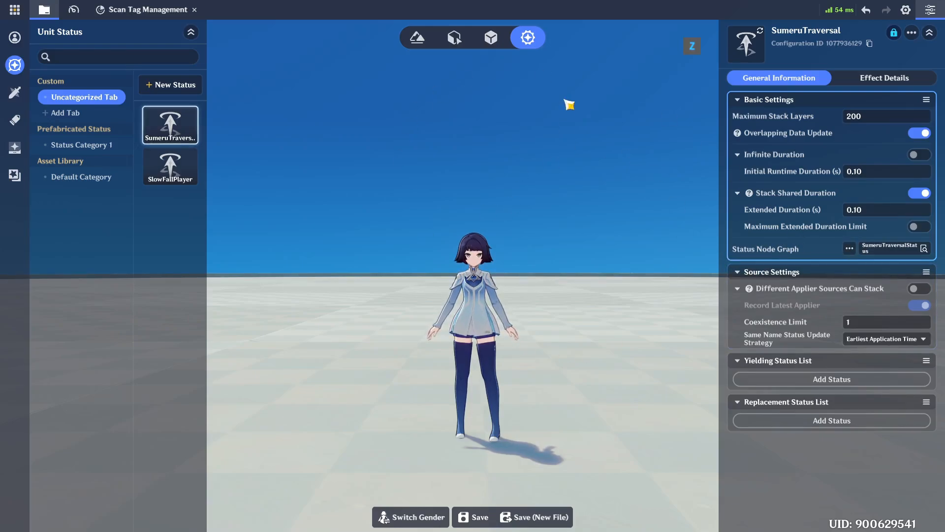
Step: Switch to entity placement and start a test play by direct upload without rendering the navmesh, keeping the default options
{"action": "left_click", "coordinate": [454, 37]}
{"action": "left_click", "coordinate": [17, 10]}
{"action": "left_click", "coordinate": [63, 124]}
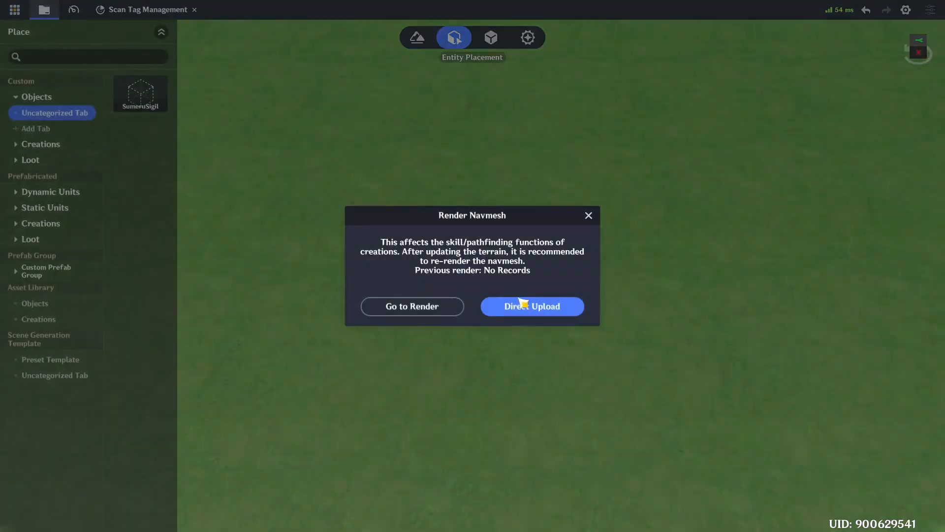
{"action": "left_click", "coordinate": [541, 305]}
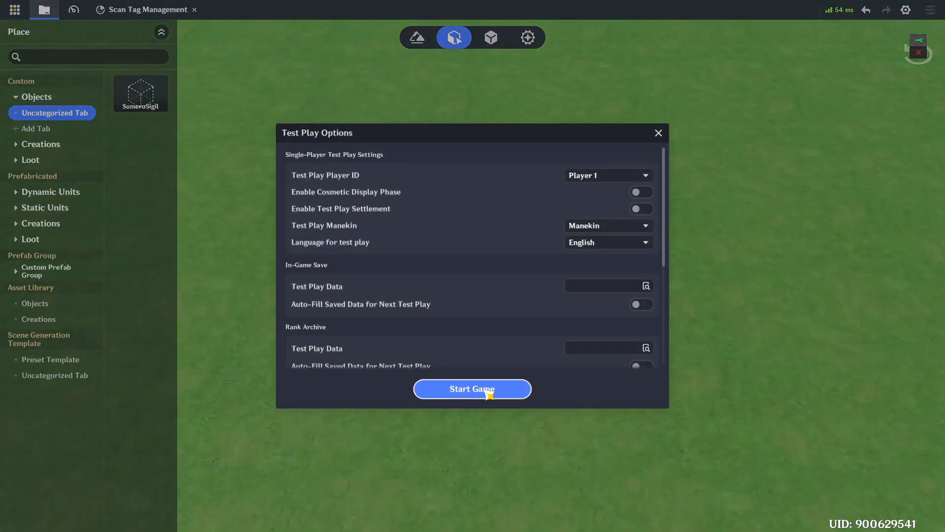
{"action": "left_click", "coordinate": [489, 394]}
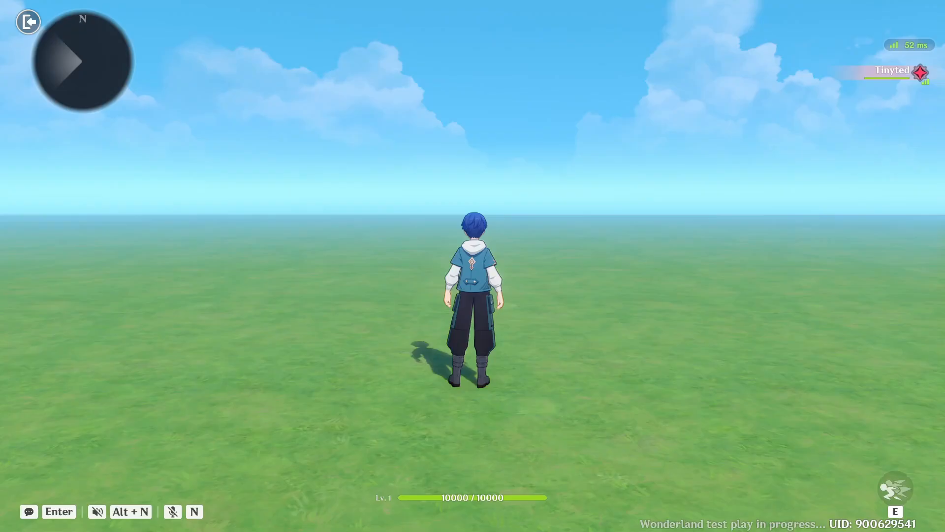
Step: Try the sigil traversal in the test play by moving to face the sigil and traversing to it, and exit the test play
{"action": "key", "text": "s"}
{"action": "key", "text": "a"}
{"action": "key", "text": "w"}
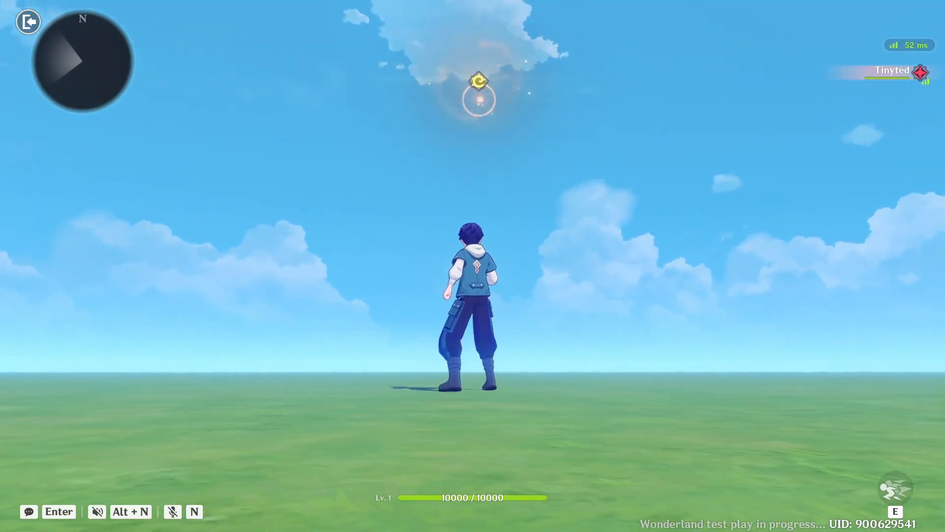
{"action": "key", "text": "t"}
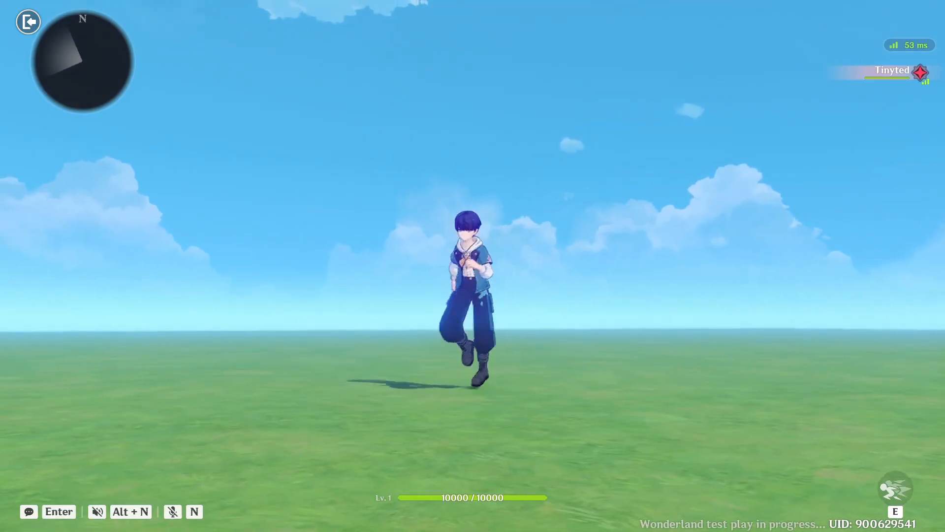
{"action": "key", "text": "Escape"}
{"action": "left_click", "coordinate": [487, 329]}
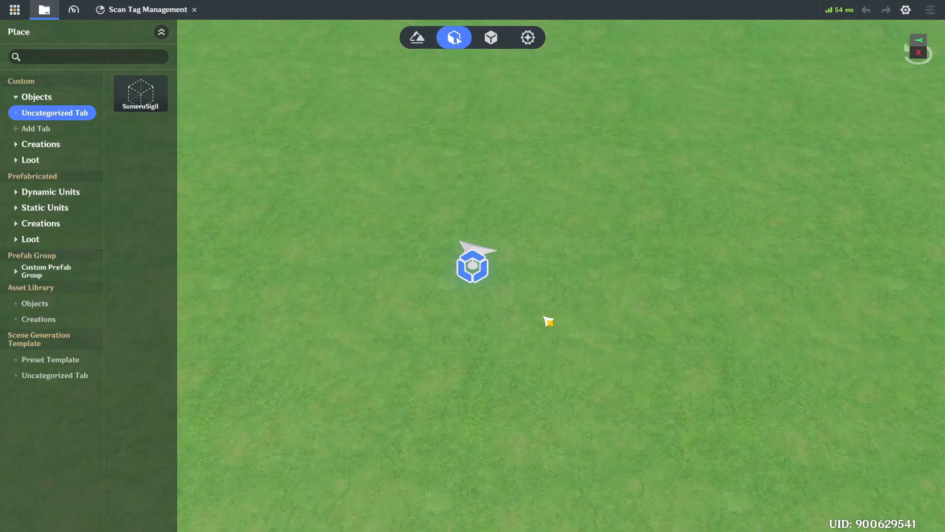
Step: Create a dynamic unit named LiyueFish from Empty Model in the prefab library and turn off its initially effective native collision
{"action": "left_click", "coordinate": [491, 37]}
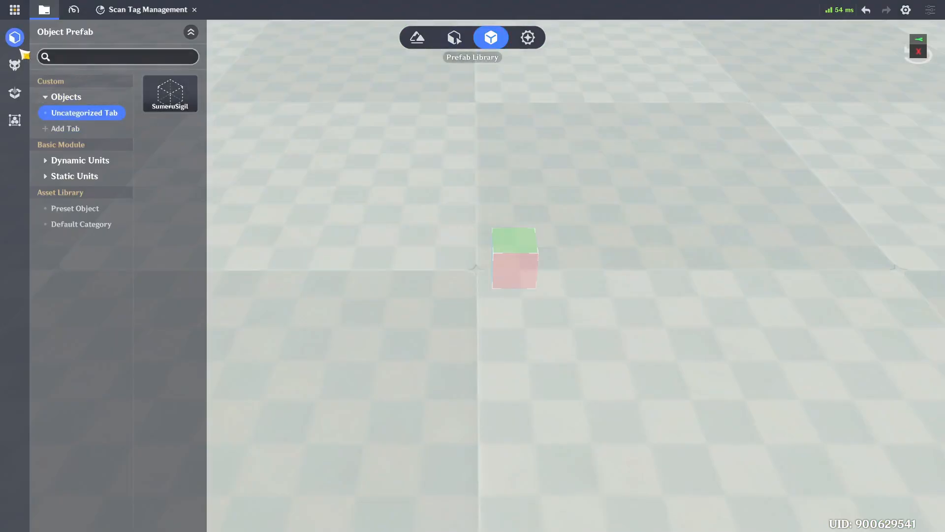
{"action": "left_click", "coordinate": [79, 160]}
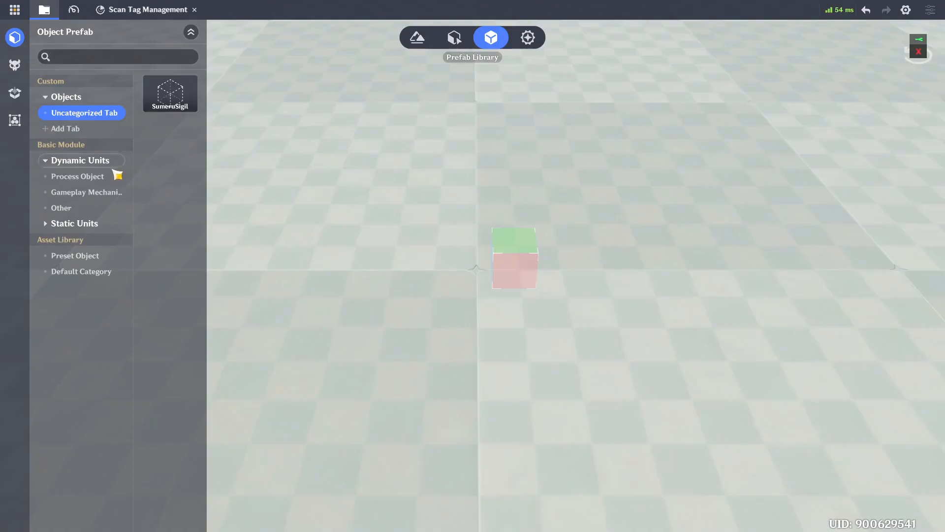
{"action": "left_click", "coordinate": [97, 213]}
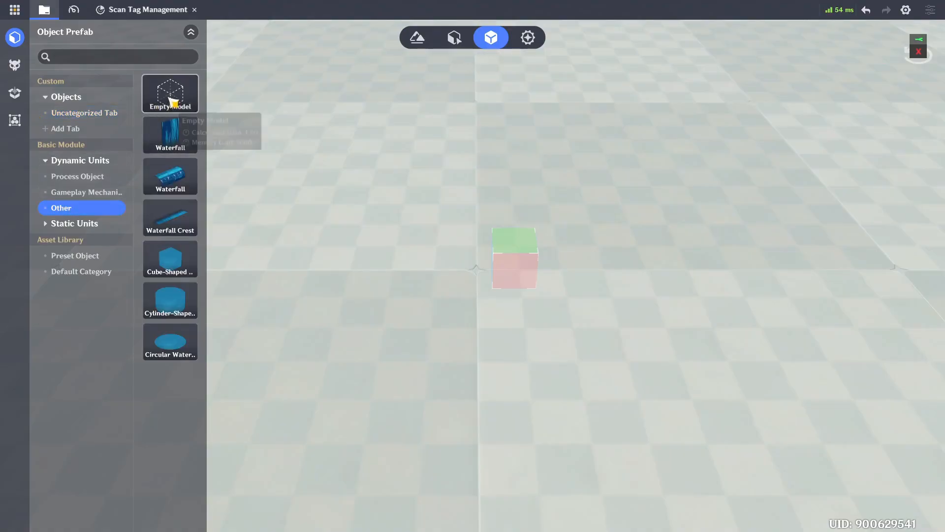
{"action": "left_click_drag", "start_coordinate": [461, 231], "coordinate": [522, 313]}
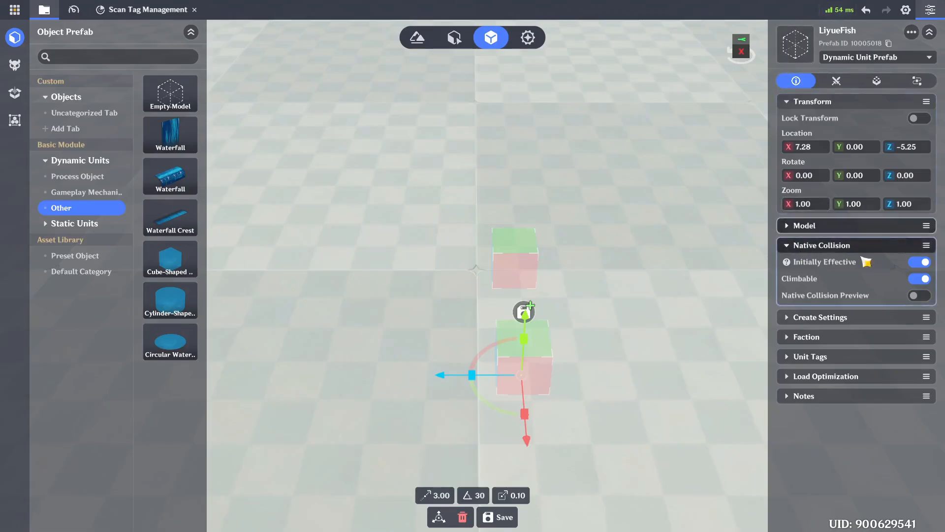
{"action": "left_click", "coordinate": [919, 262]}
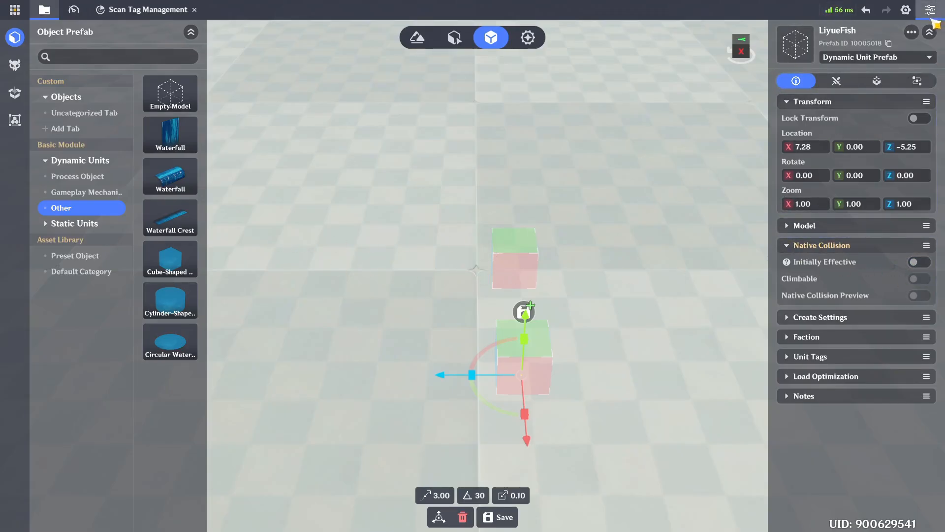
Step: Add a first VFX player to LiyueFish and set its asset type to Looping Effects
{"action": "left_click", "coordinate": [876, 81]}
{"action": "left_click", "coordinate": [852, 199]}
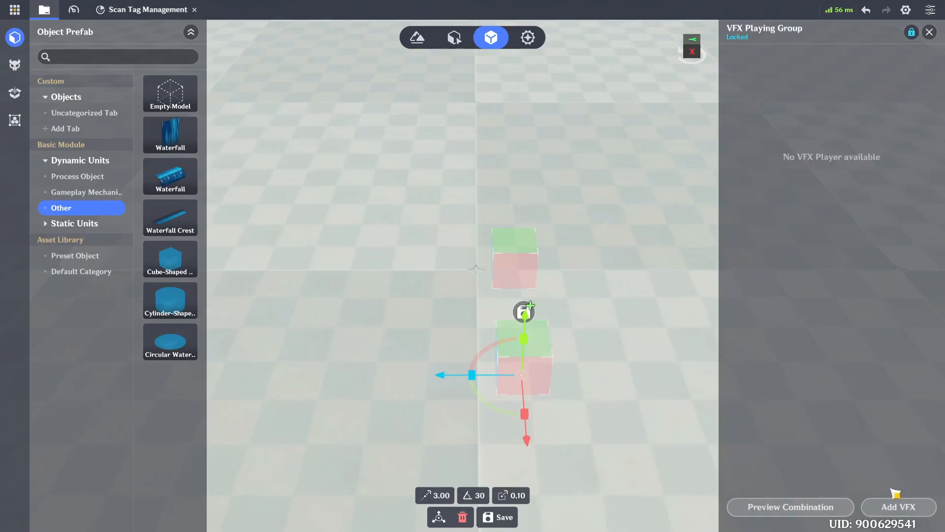
{"action": "left_click", "coordinate": [888, 507]}
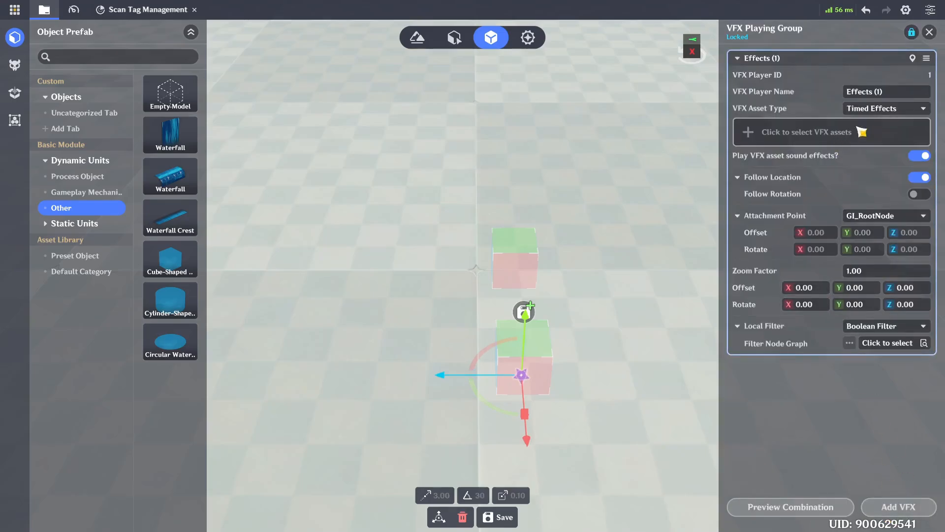
{"action": "left_click", "coordinate": [885, 109]}
{"action": "left_click", "coordinate": [871, 123]}
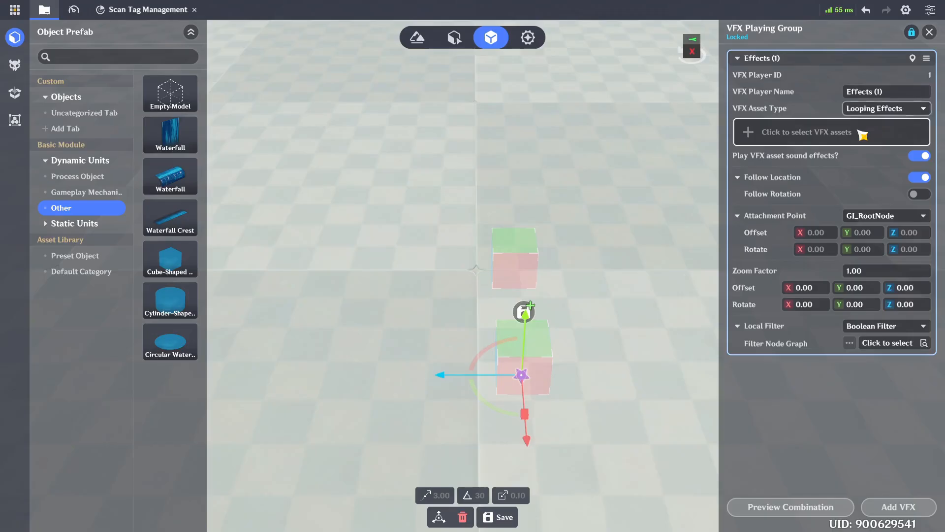
Step: Assign the School of Fish effect to the first VFX player, set its zoom factor to 0.50 and preview it
{"action": "left_click", "coordinate": [863, 134]}
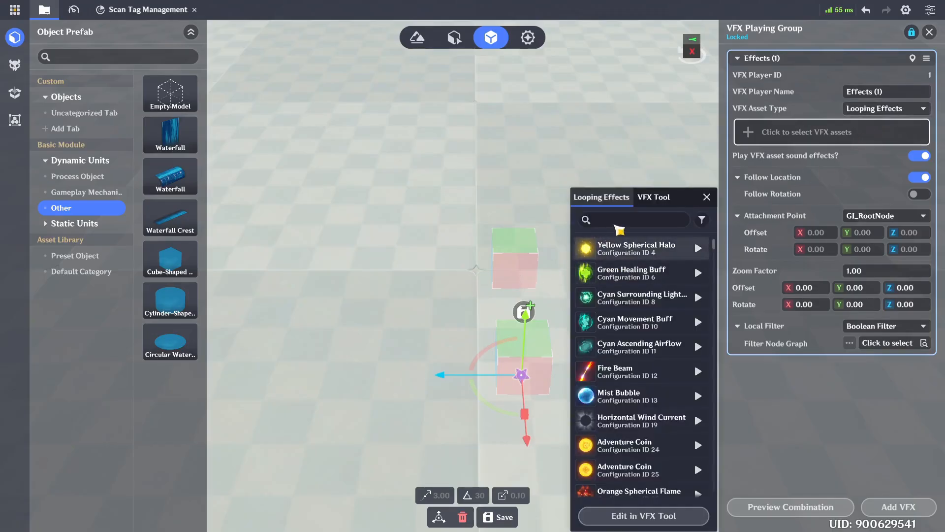
{"action": "left_click", "coordinate": [618, 225]}
{"action": "type", "text": "school"}
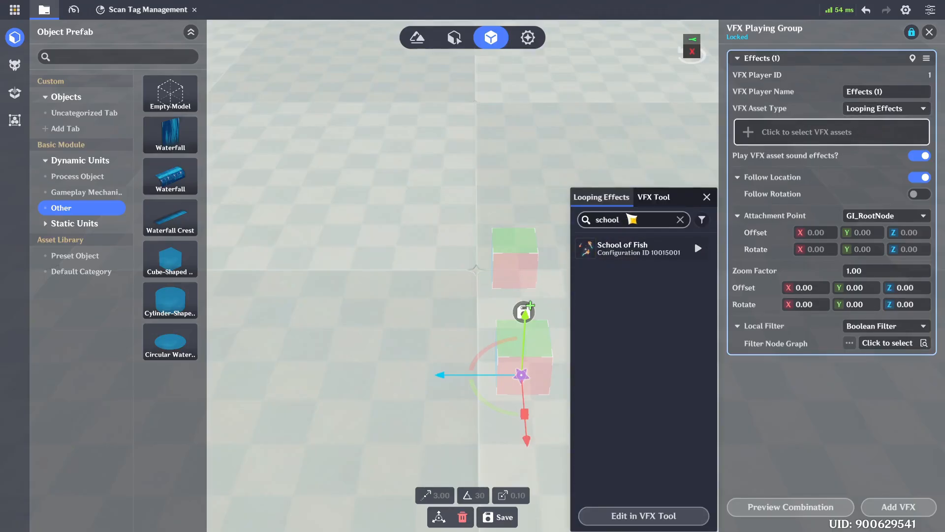
{"action": "left_click", "coordinate": [655, 247]}
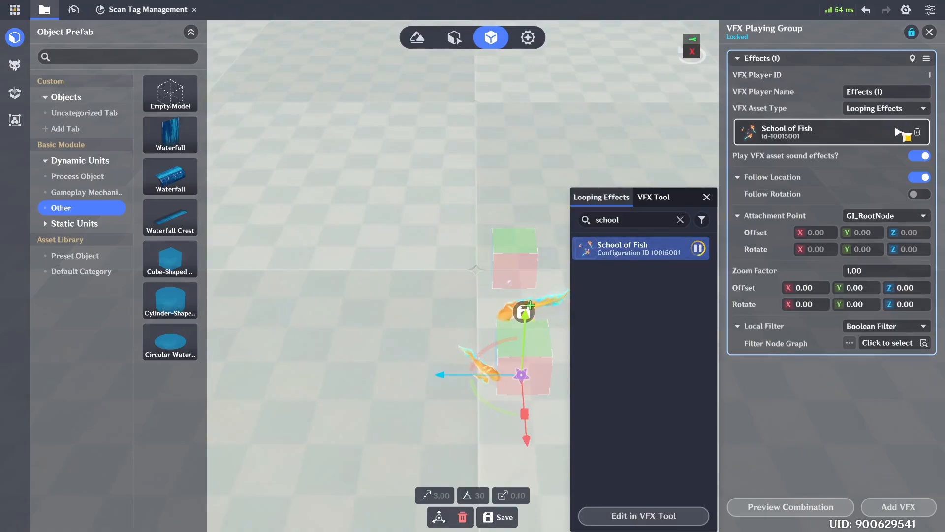
{"action": "left_click", "coordinate": [894, 272]}
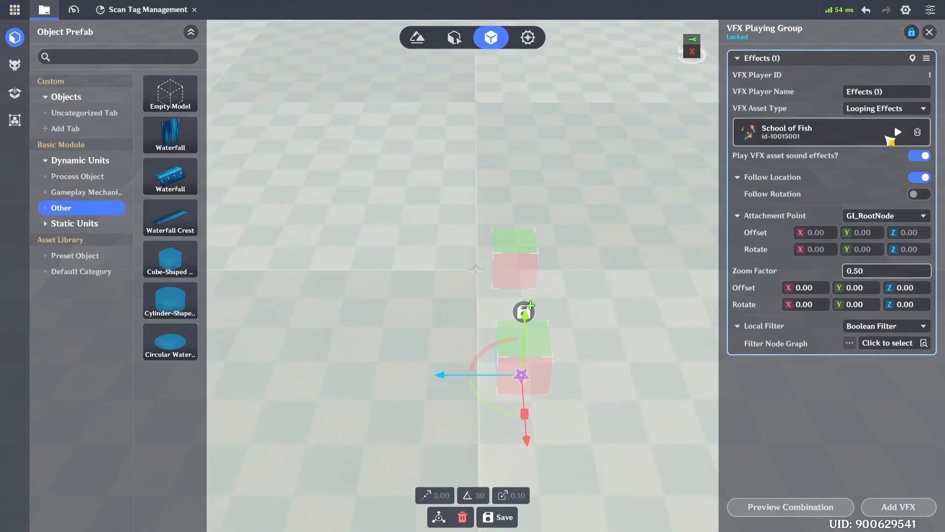
{"action": "left_click", "coordinate": [898, 132]}
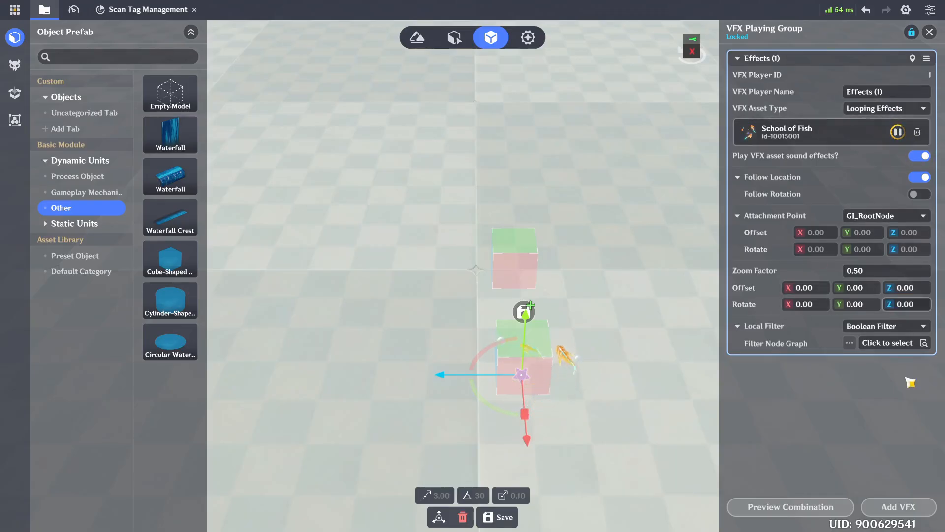
Step: Add a second VFX player to LiyueFish and set its asset type to Looping Effects
{"action": "left_click", "coordinate": [899, 507]}
{"action": "scroll", "coordinate": [827, 393], "scroll_direction": "down", "scroll_amount": 2}
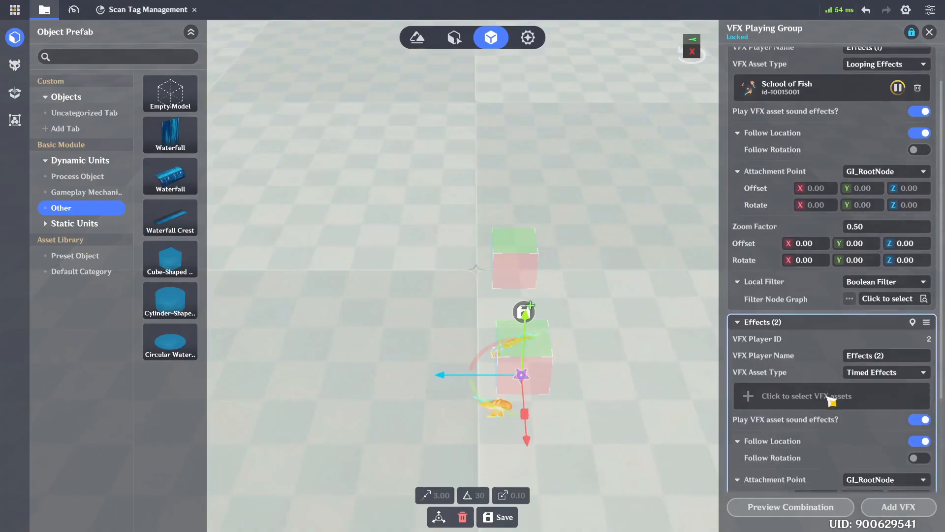
{"action": "left_click", "coordinate": [831, 386]}
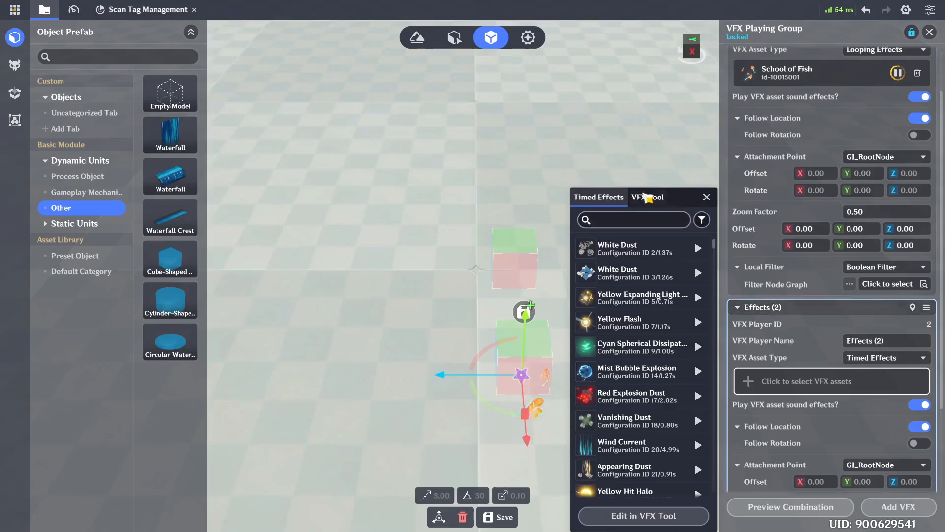
{"action": "type", "text": "blue halo"}
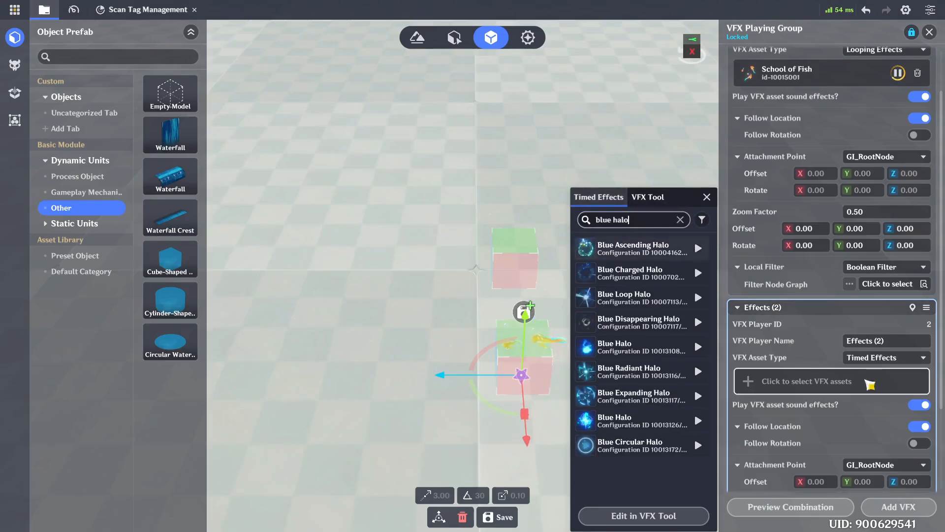
{"action": "left_click", "coordinate": [886, 357]}
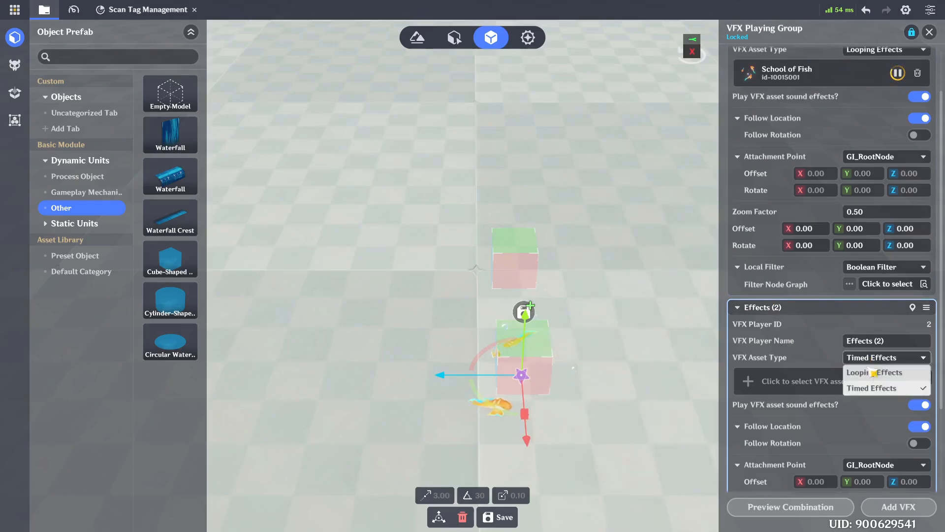
{"action": "left_click", "coordinate": [881, 387]}
Step: Search the looping effects for "blue halo", preview candidates, and assign Blue Halo with configuration ID 10001130 to the second VFX player
{"action": "left_click", "coordinate": [809, 381]}
{"action": "left_click", "coordinate": [655, 219]}
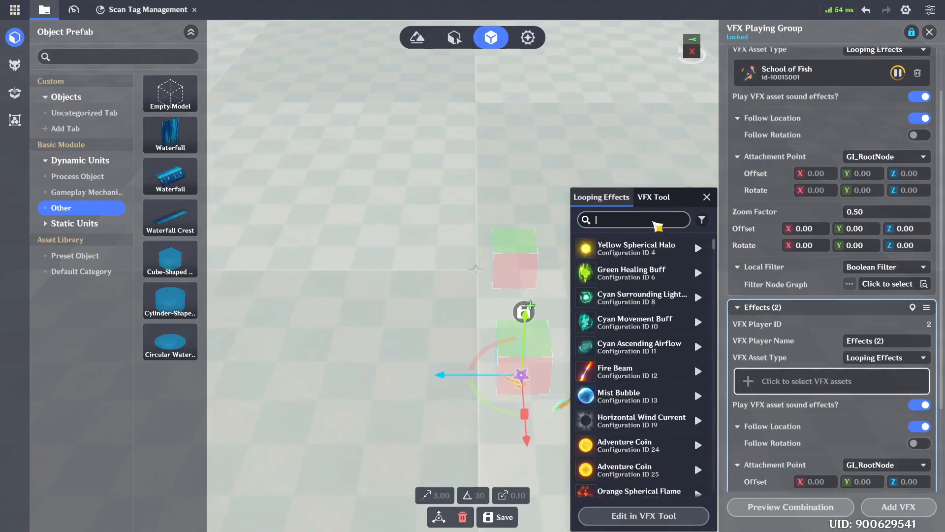
{"action": "type", "text": "blue halo"}
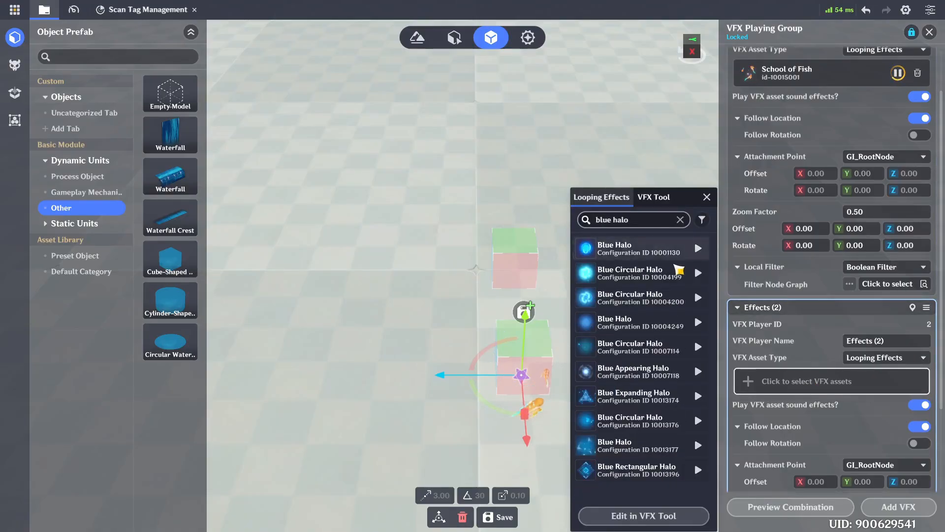
{"action": "left_click", "coordinate": [698, 248]}
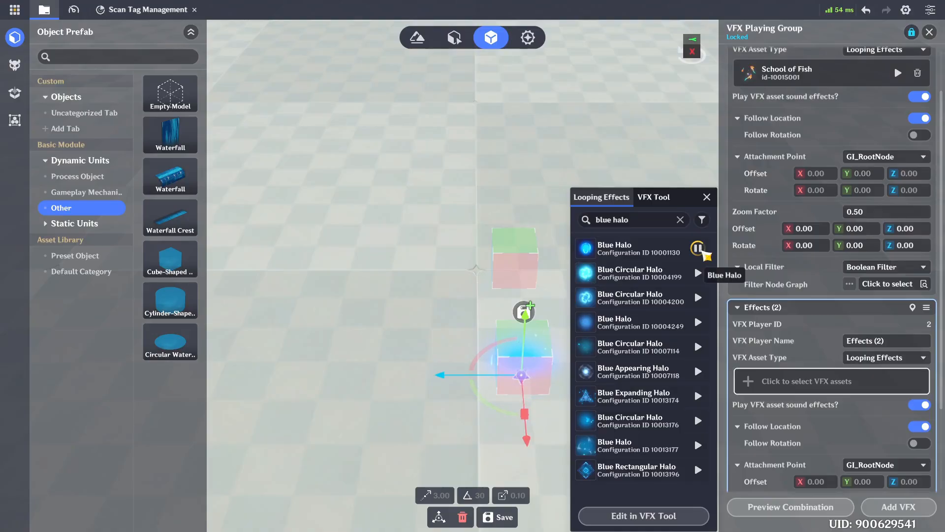
{"action": "left_click", "coordinate": [698, 445]}
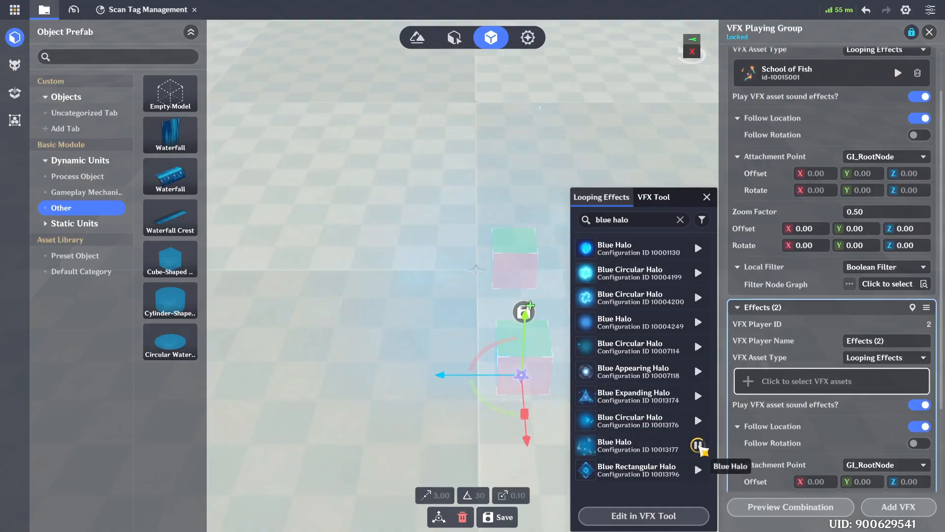
{"action": "left_click", "coordinate": [698, 321]}
{"action": "left_click", "coordinate": [698, 248]}
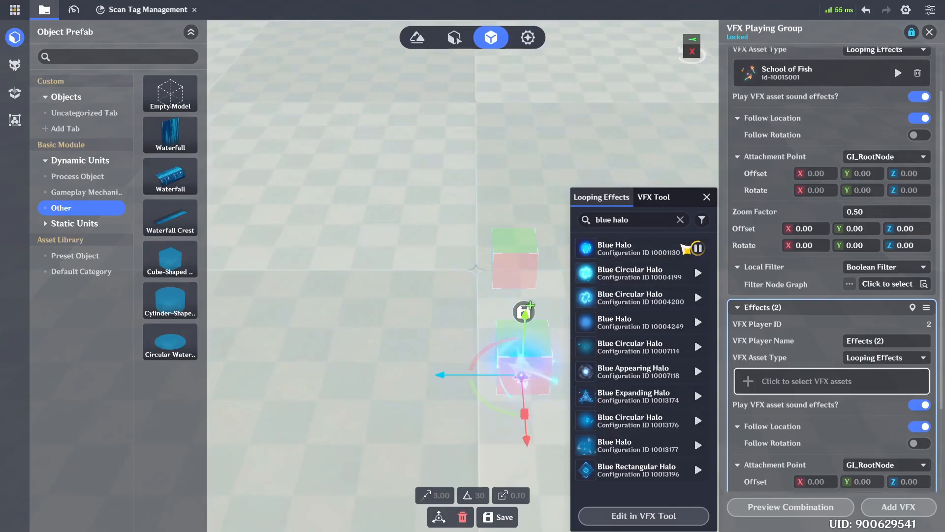
{"action": "left_click", "coordinate": [687, 248]}
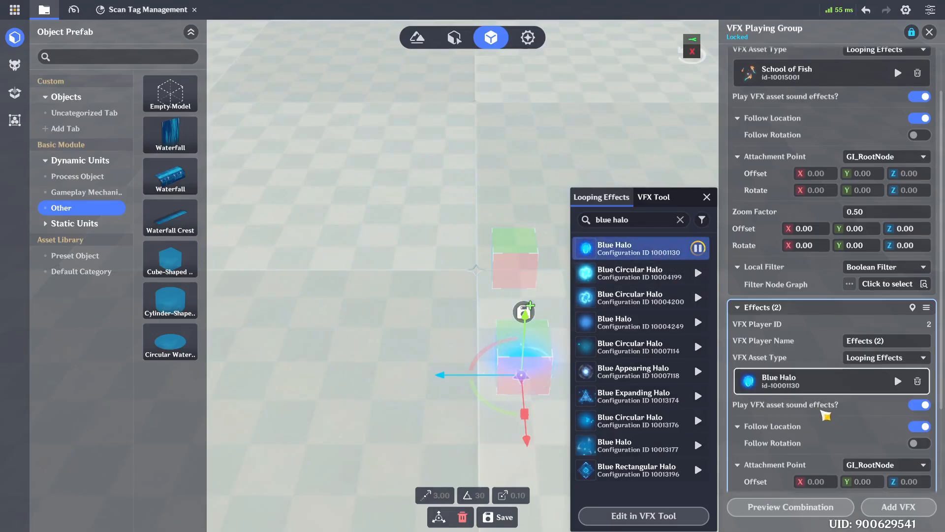
{"action": "left_click", "coordinate": [810, 414]}
Step: Preview the first and second effects of LiyueFish together as a combination
{"action": "scroll", "coordinate": [807, 413], "scroll_direction": "down", "scroll_amount": 5}
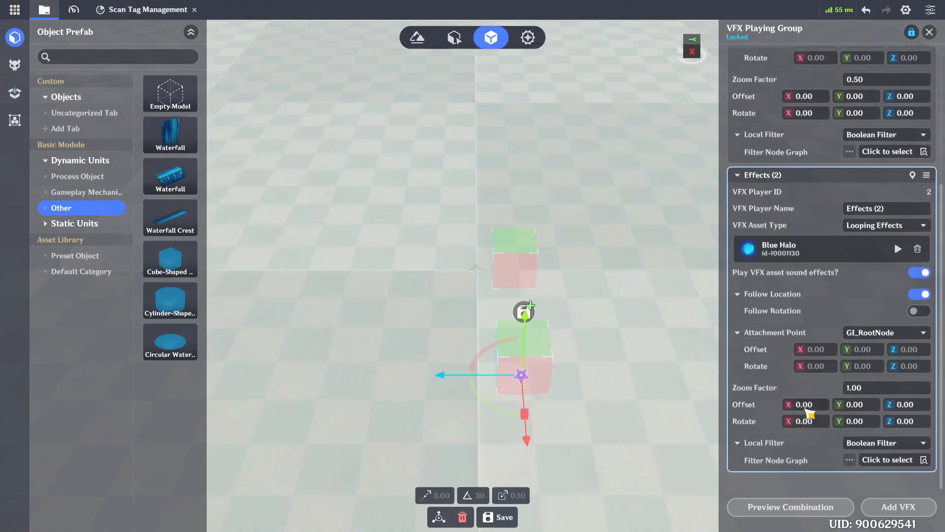
{"action": "scroll", "coordinate": [807, 414], "scroll_direction": "up", "scroll_amount": 1}
{"action": "scroll", "coordinate": [842, 368], "scroll_direction": "up", "scroll_amount": 2}
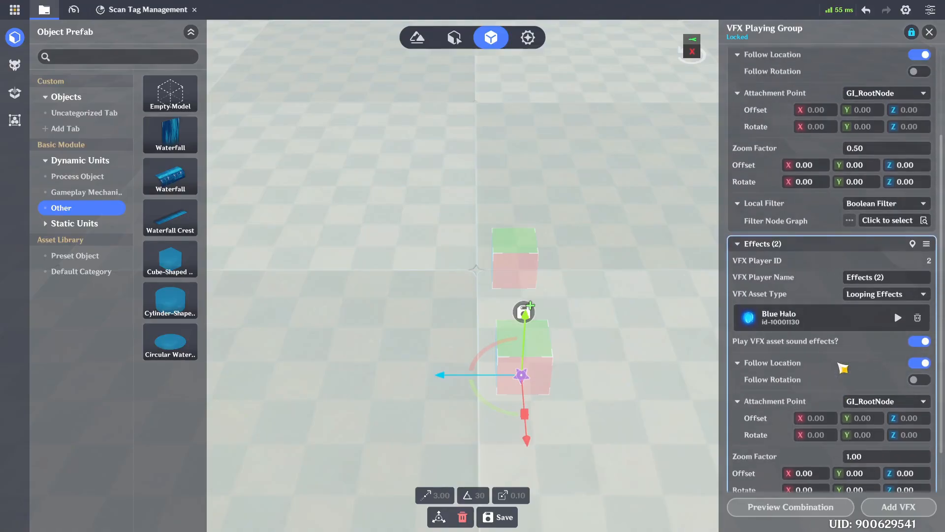
{"action": "scroll", "coordinate": [842, 368], "scroll_direction": "up", "scroll_amount": 2}
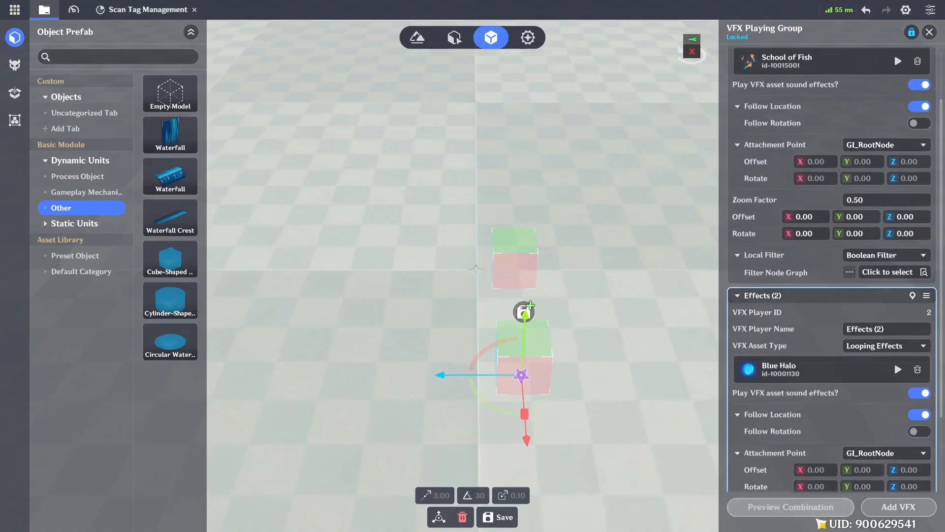
{"action": "left_click", "coordinate": [795, 507]}
{"action": "left_click", "coordinate": [701, 335]}
{"action": "left_click", "coordinate": [701, 357]}
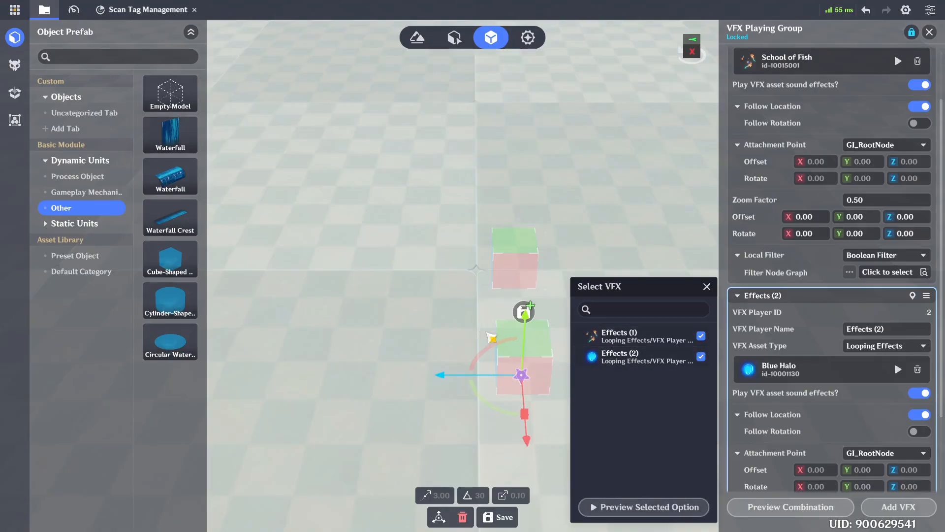
{"action": "left_click", "coordinate": [687, 512]}
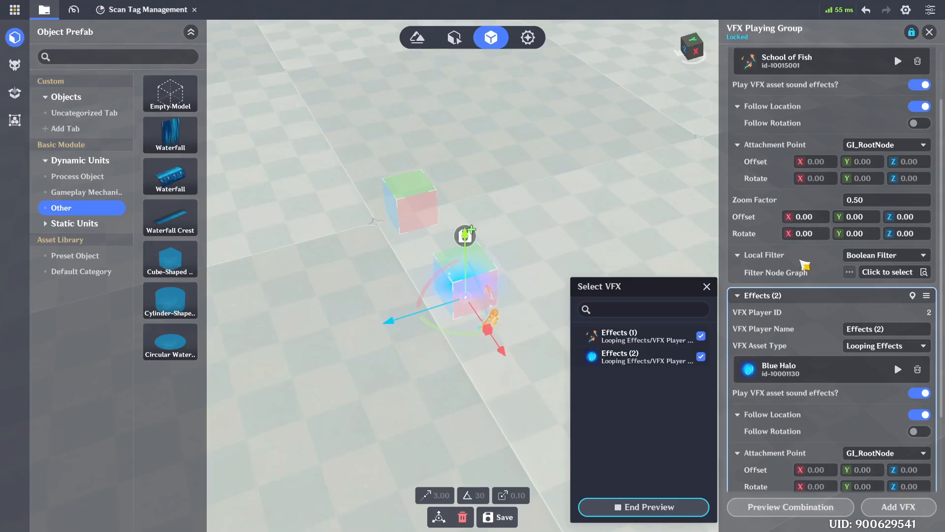
Step: Close the VFX editing and save LiyueFish as a new prefab under Uncategorized Tab
{"action": "left_click", "coordinate": [929, 32]}
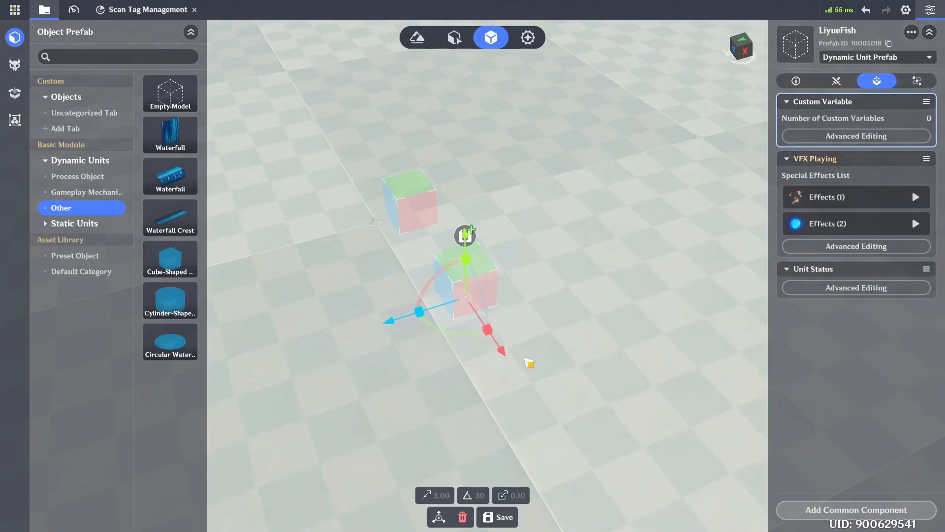
{"action": "left_click", "coordinate": [507, 517]}
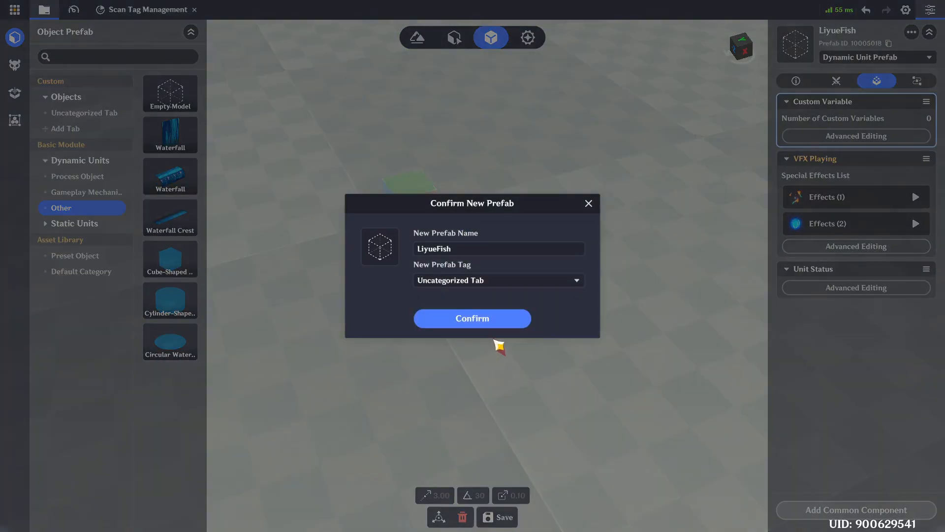
{"action": "left_click", "coordinate": [488, 320]}
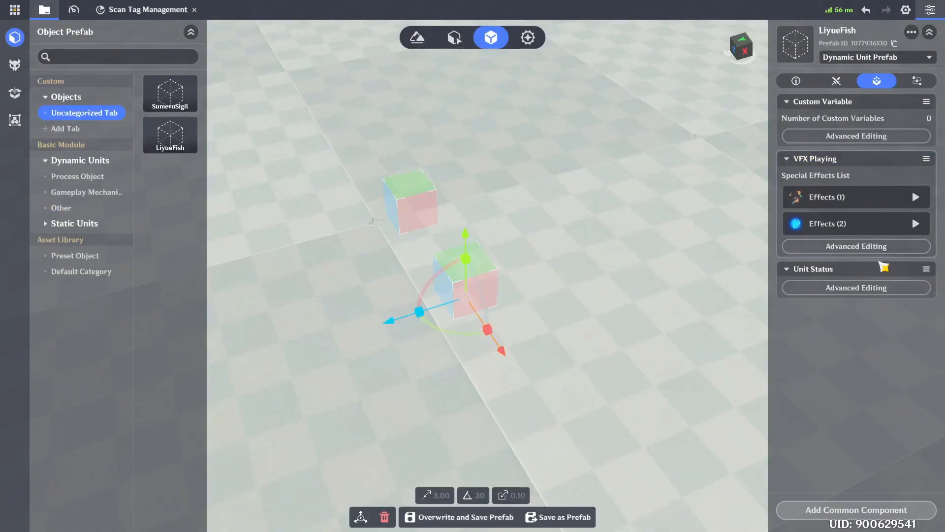
Step: Add a Scan Tag component to the LiyueFish prefab and create one scan tag entry in it
{"action": "left_click", "coordinate": [857, 509]}
{"action": "left_click", "coordinate": [691, 319]}
{"action": "type", "text": "scan"}
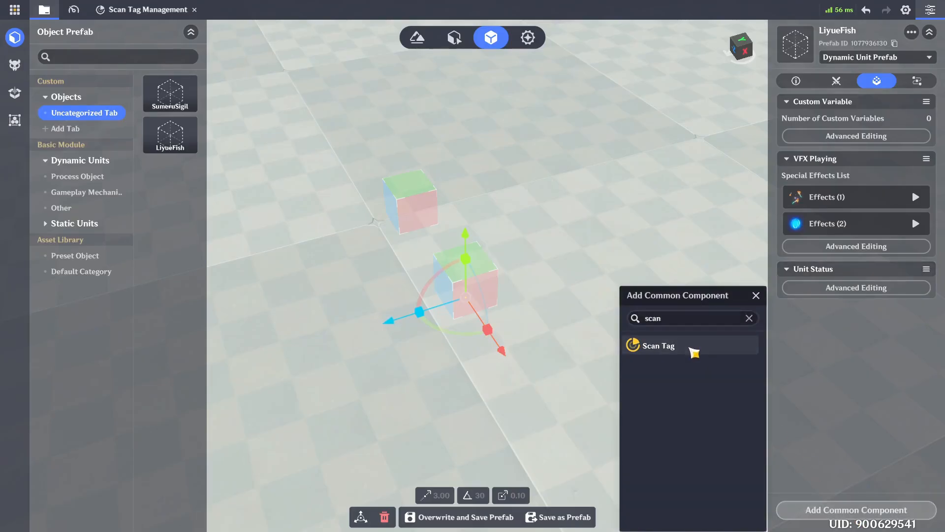
{"action": "left_click", "coordinate": [689, 348]}
{"action": "left_click", "coordinate": [854, 356]}
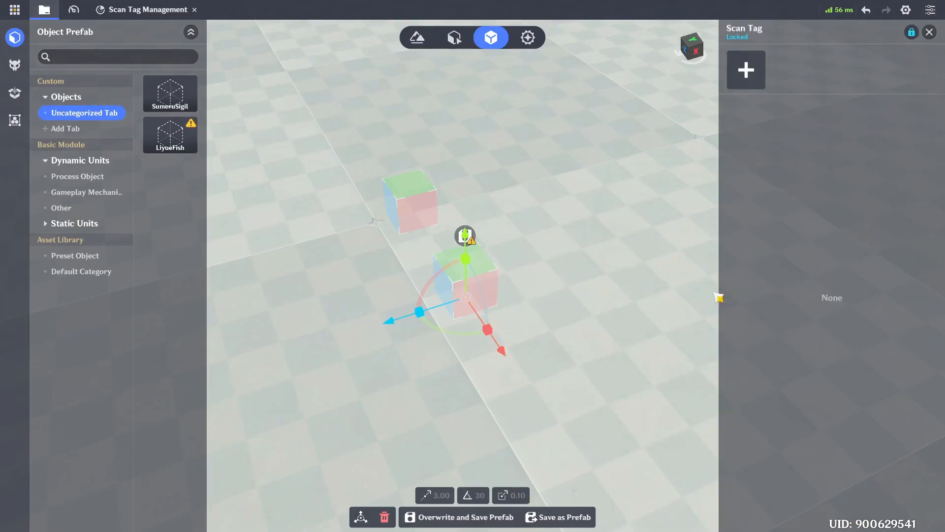
{"action": "left_click", "coordinate": [746, 69]}
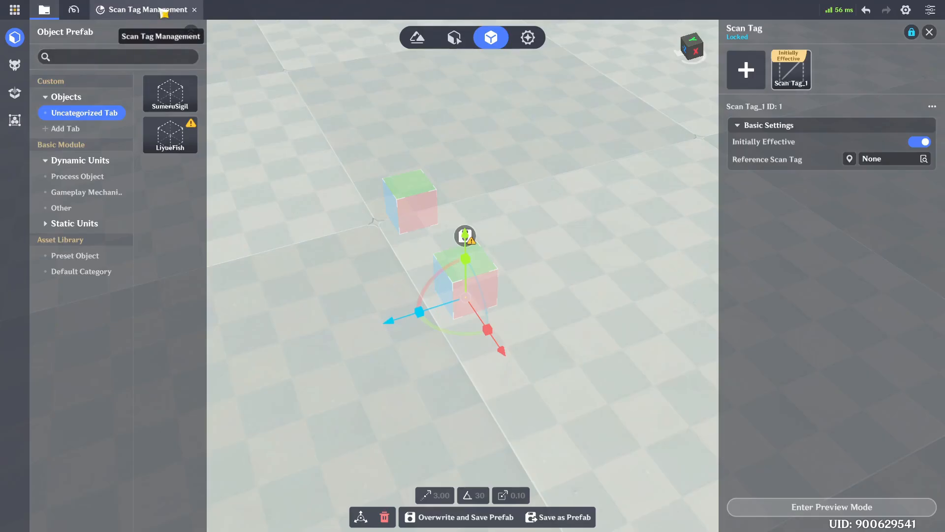
Step: Create a new scan tag template in Scan Tag Management and name it LiyueFishTag
{"action": "left_click", "coordinate": [14, 9]}
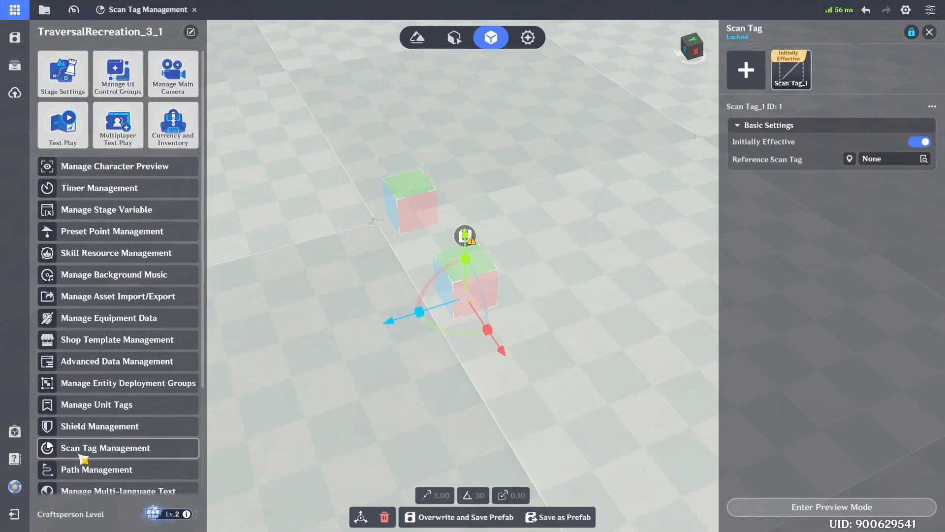
{"action": "left_click", "coordinate": [45, 9]}
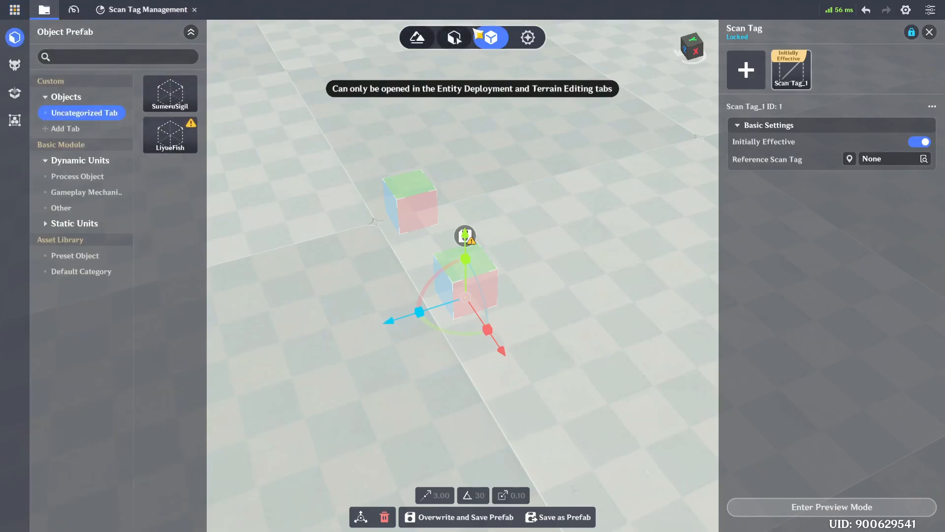
{"action": "left_click", "coordinate": [454, 37]}
{"action": "left_click", "coordinate": [143, 9]}
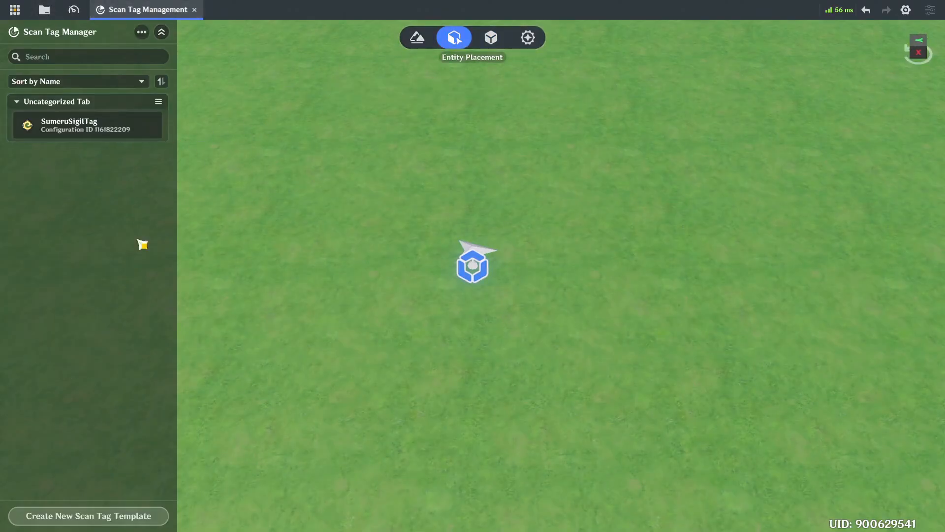
{"action": "left_click", "coordinate": [126, 516]}
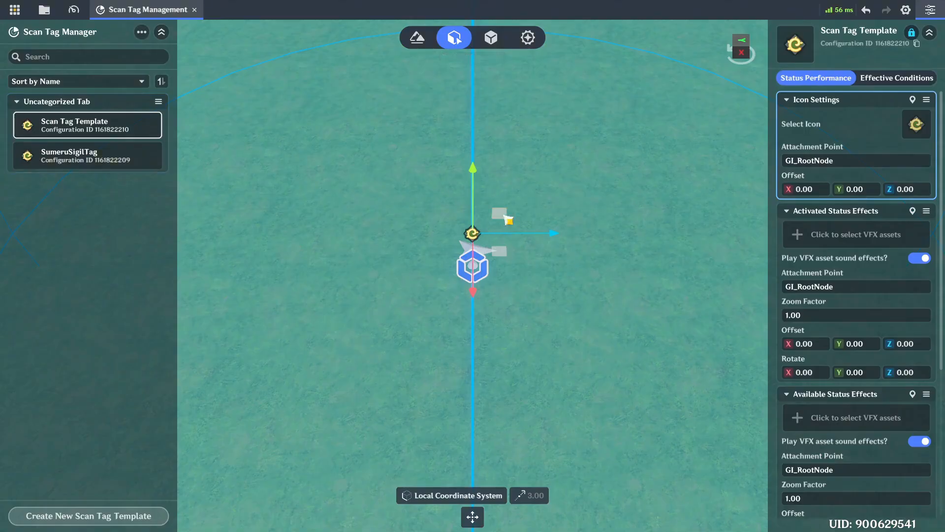
{"action": "left_click", "coordinate": [866, 34]}
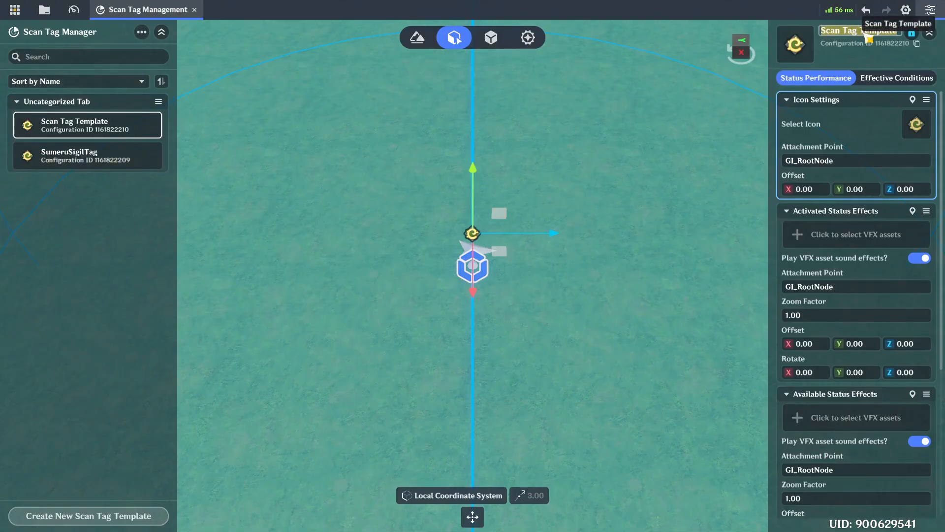
{"action": "key", "text": "BackSpace"}
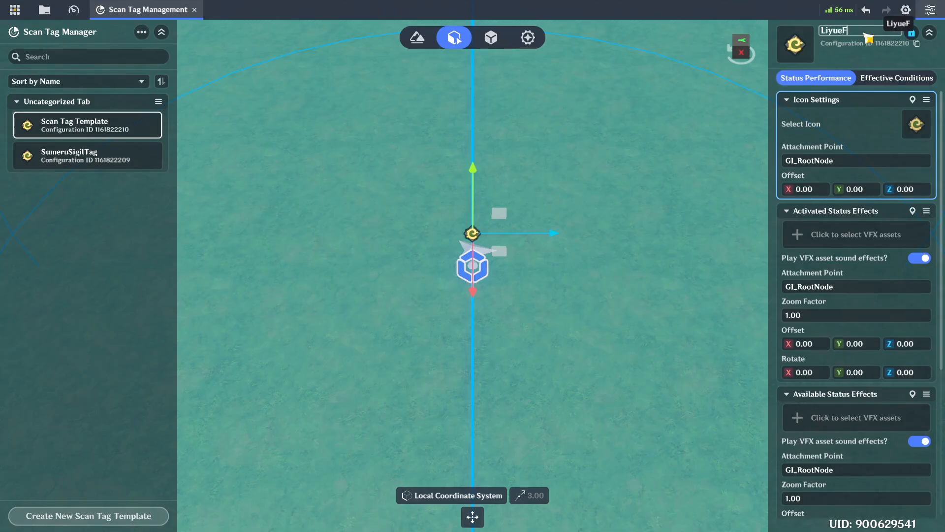
{"action": "type", "text": "LiyueFishTag"}
{"action": "key", "text": "Return"}
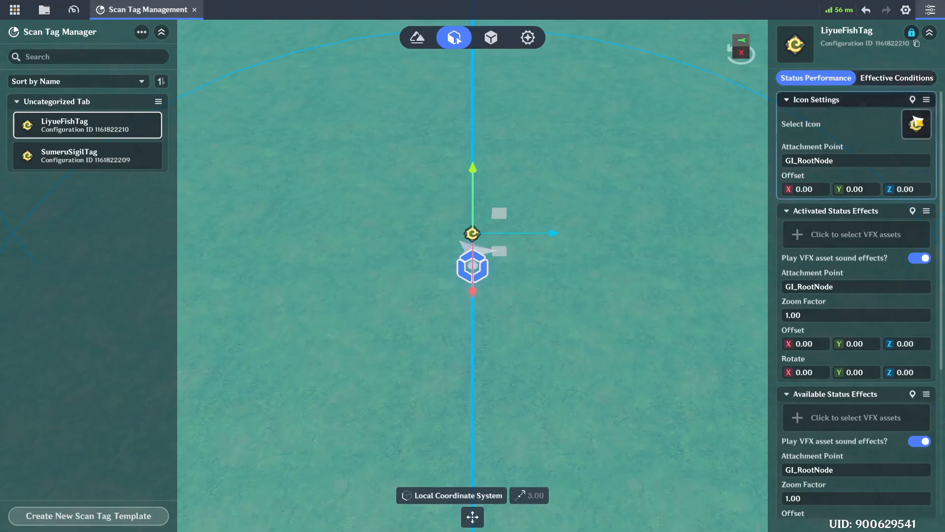
Step: Change the LiyueFishTag icon to the blue and gold one directly after the default icon
{"action": "left_click", "coordinate": [916, 124]}
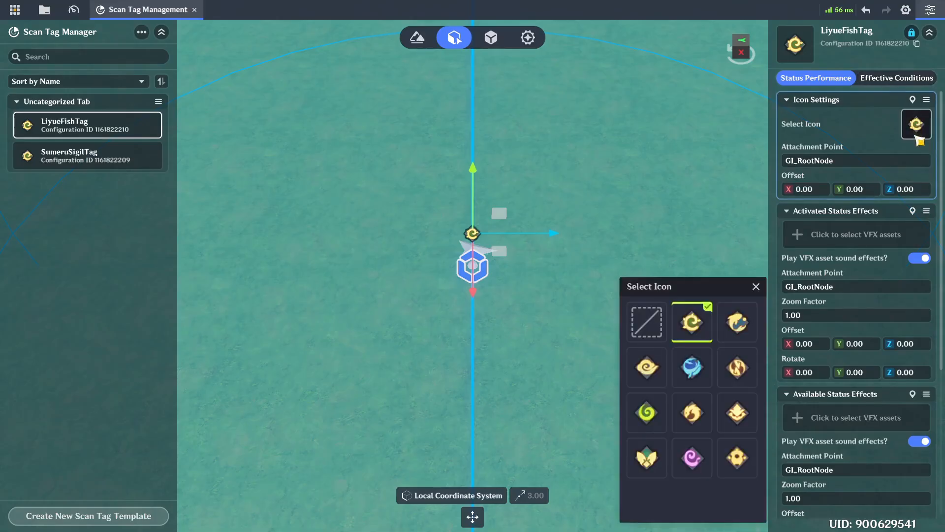
{"action": "left_click", "coordinate": [739, 327]}
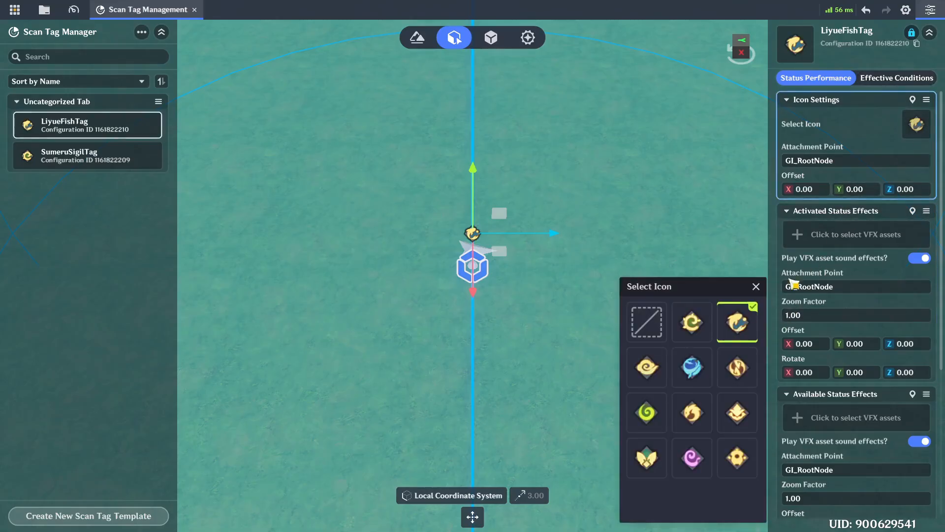
{"action": "left_click", "coordinate": [861, 128]}
Step: Set the distance detection range of LiyueFishTag to 1.50–20.00 m in its effective conditions
{"action": "left_click", "coordinate": [897, 78]}
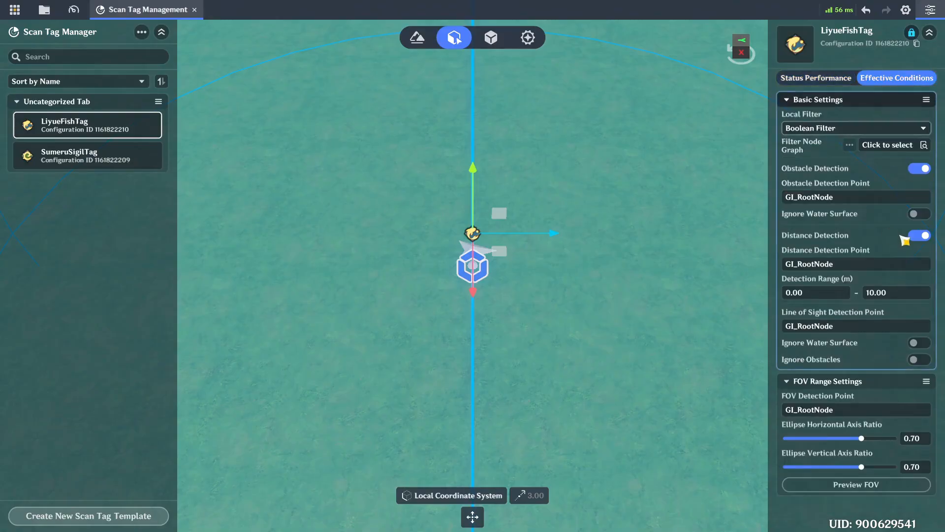
{"action": "left_click", "coordinate": [832, 296]}
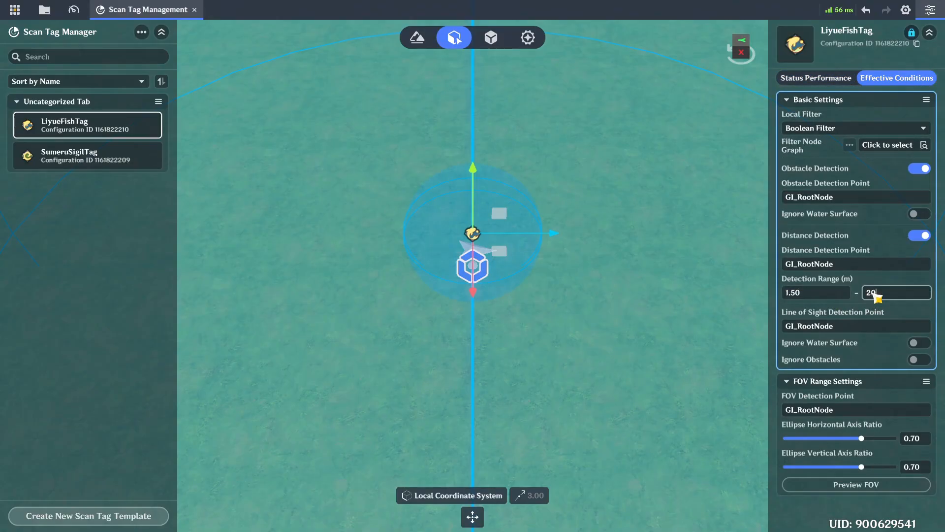
{"action": "key", "text": "Return"}
{"action": "scroll", "coordinate": [586, 257], "scroll_direction": "down", "scroll_amount": 4}
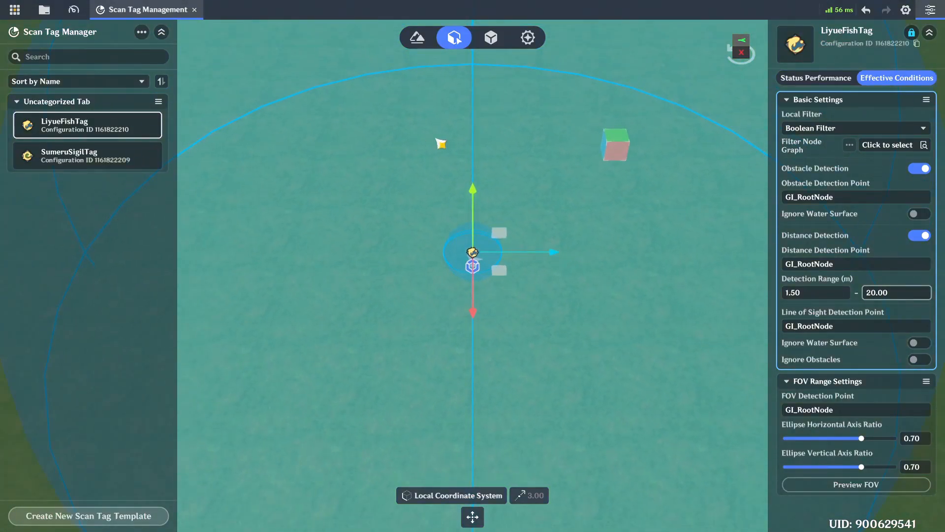
{"action": "scroll", "coordinate": [671, 281], "scroll_direction": "up", "scroll_amount": 4}
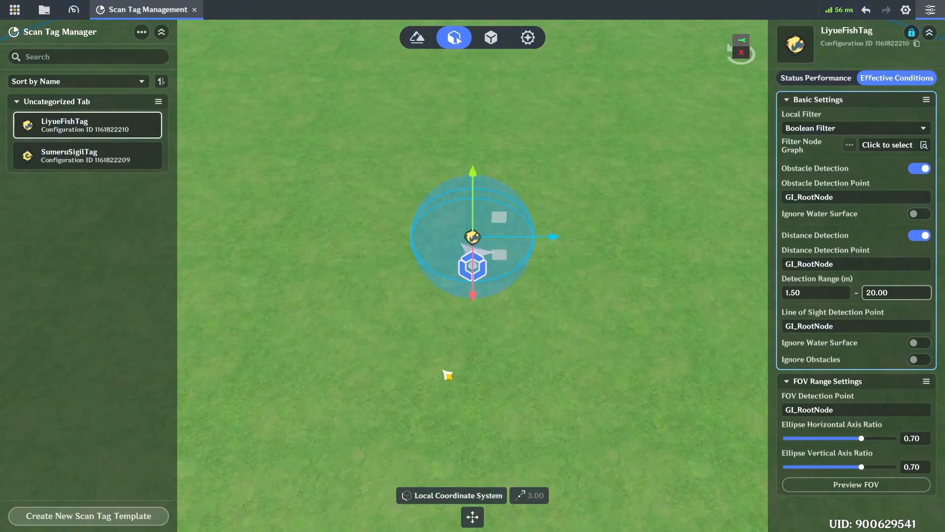
Step: Assign LiyueFishTag as the reference scan tag of the LiyueFish prefab and overwrite the saved prefab
{"action": "left_click", "coordinate": [490, 37]}
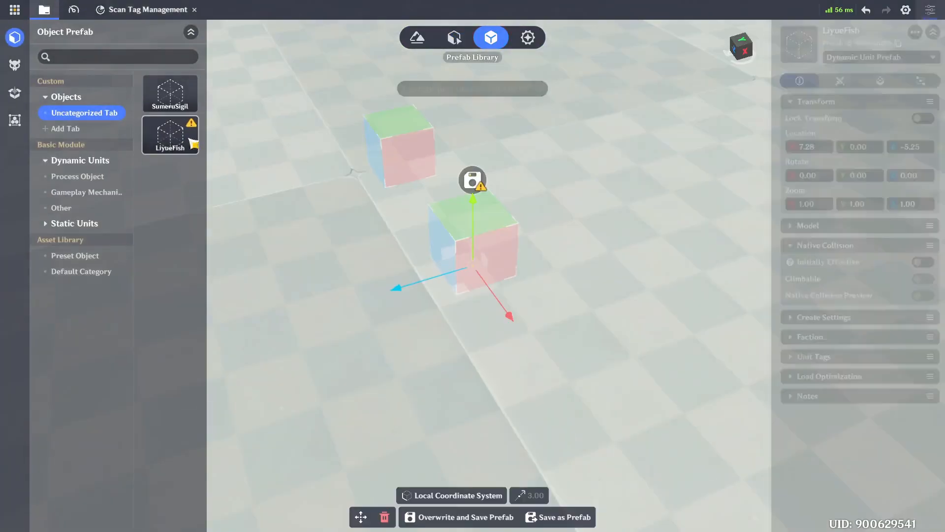
{"action": "left_click", "coordinate": [876, 80]}
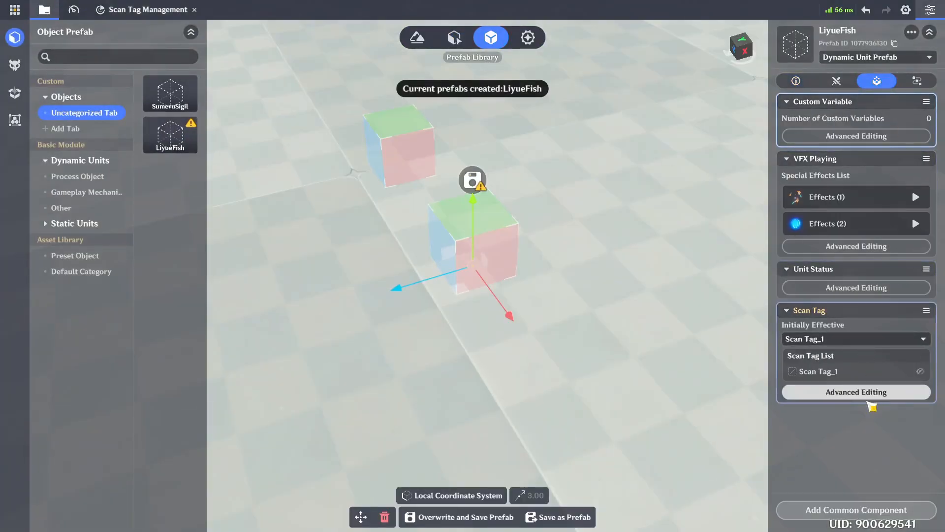
{"action": "left_click", "coordinate": [878, 392]}
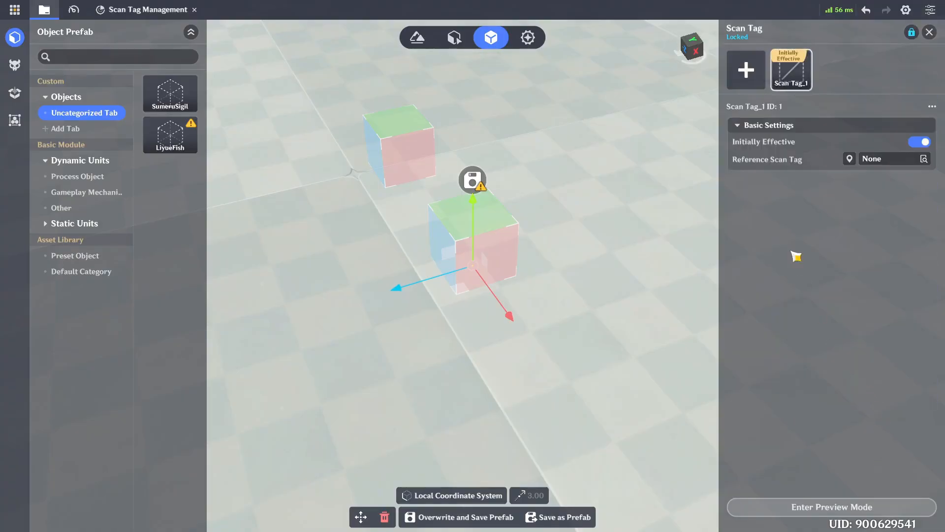
{"action": "left_click", "coordinate": [902, 159]}
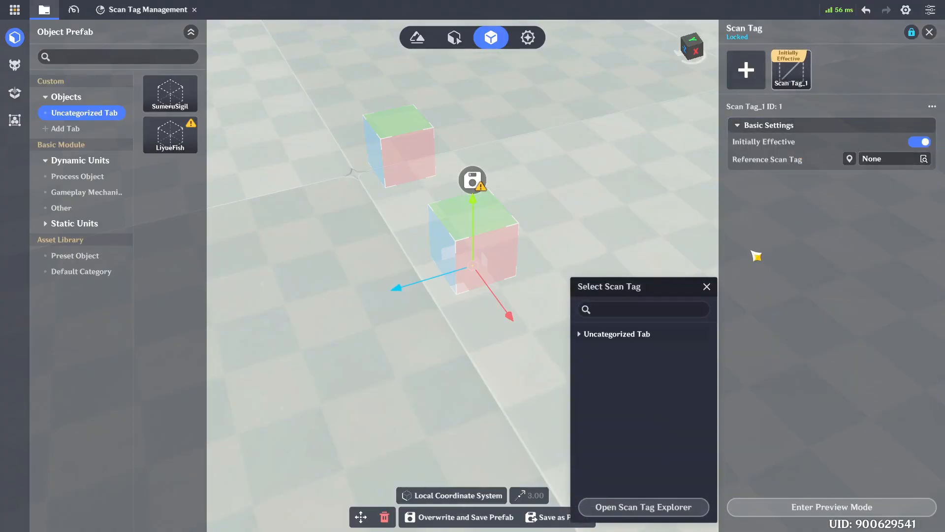
{"action": "left_click", "coordinate": [646, 339]}
{"action": "left_click", "coordinate": [658, 374]}
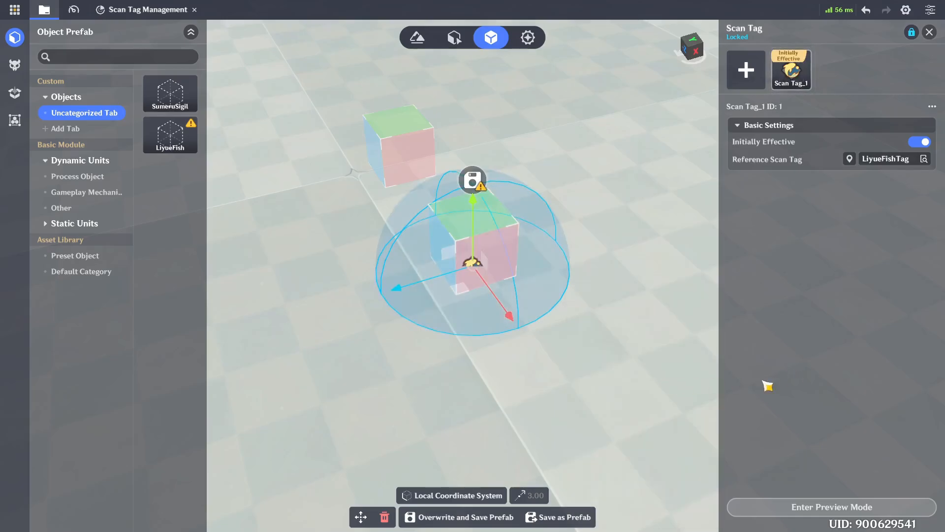
{"action": "left_click", "coordinate": [460, 517]}
{"action": "left_click", "coordinate": [534, 306]}
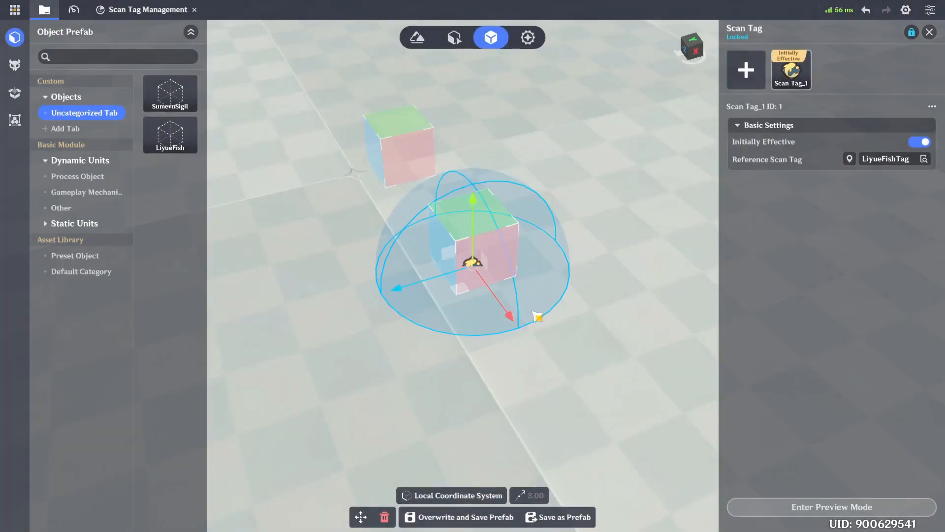
Step: Save the stage with a direct upload, skipping the navmesh render
{"action": "left_click", "coordinate": [15, 10]}
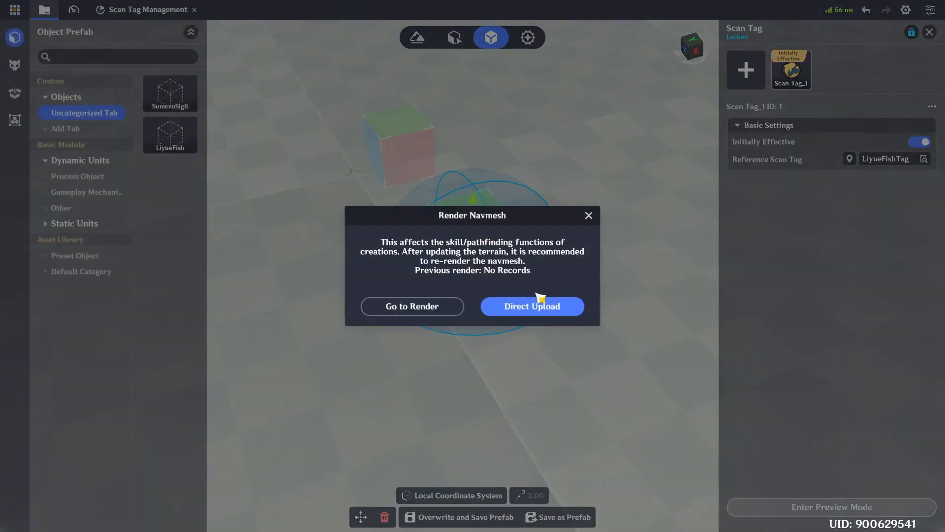
{"action": "left_click", "coordinate": [542, 305]}
{"action": "left_click", "coordinate": [514, 313]}
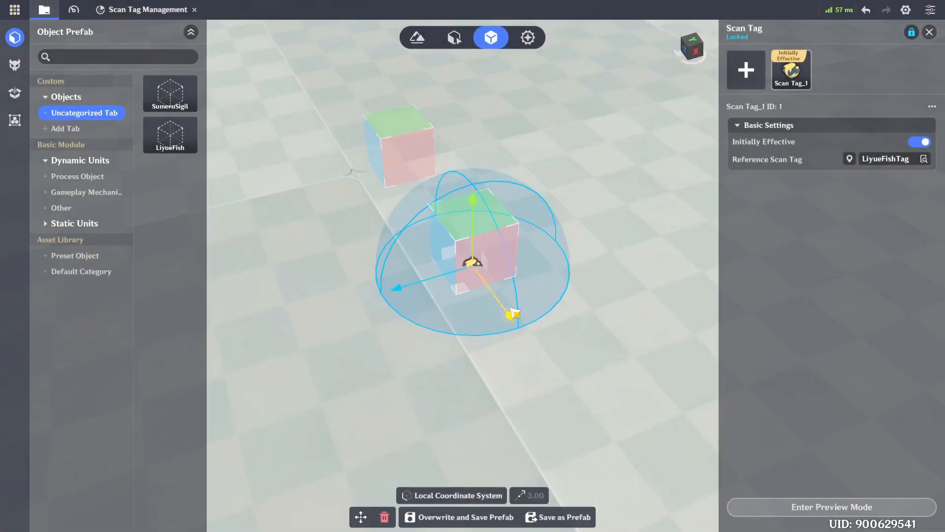
Step: Place LiyueFish in the scene near SumeruSigil and move it to about X 6.37, Y 6.84, Z 6.57, comparing both objects' locations
{"action": "left_click", "coordinate": [463, 39]}
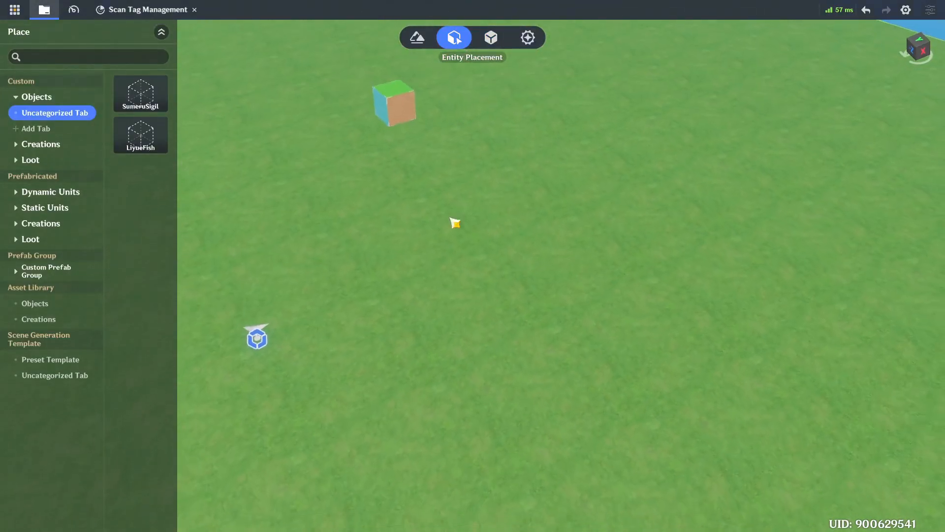
{"action": "left_click_drag", "start_coordinate": [146, 143], "coordinate": [603, 257]}
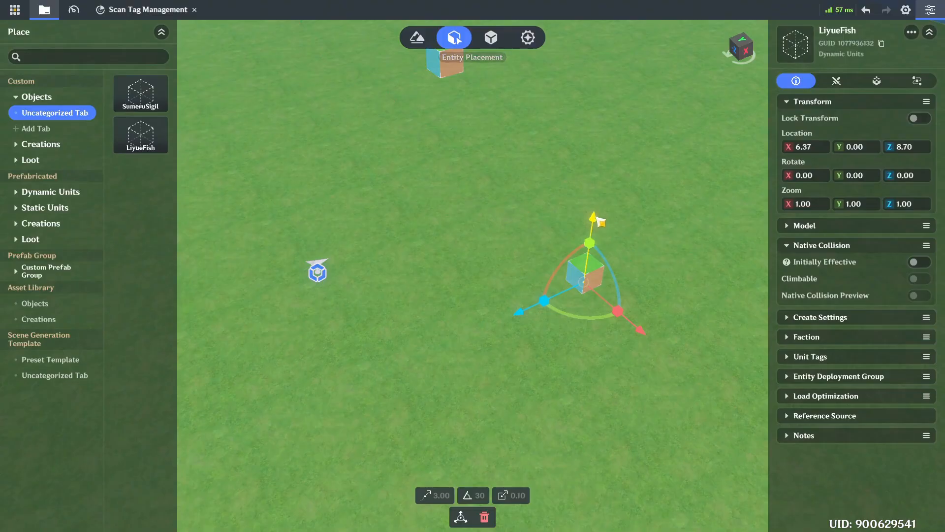
{"action": "left_click_drag", "start_coordinate": [595, 217], "coordinate": [602, 36]}
{"action": "right_click_drag", "start_coordinate": [514, 241], "coordinate": [532, 204]}
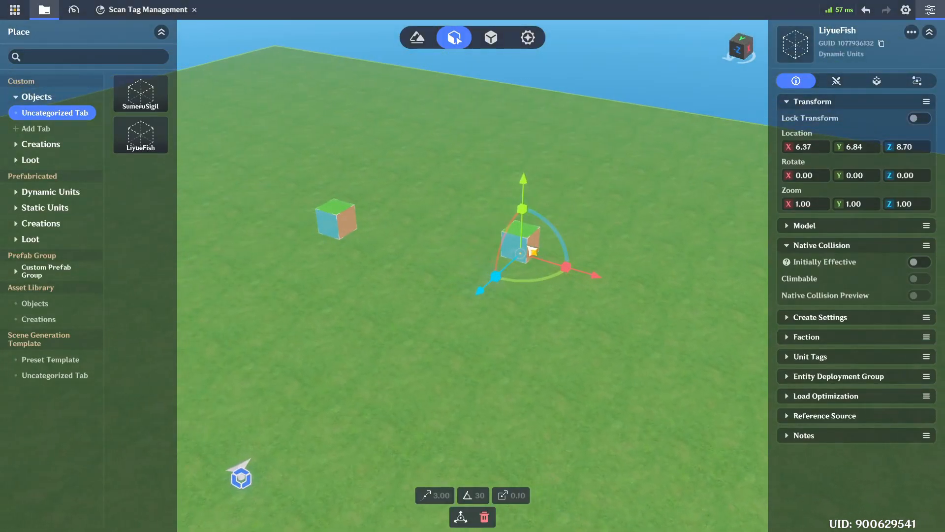
{"action": "left_click_drag", "start_coordinate": [487, 293], "coordinate": [437, 318]}
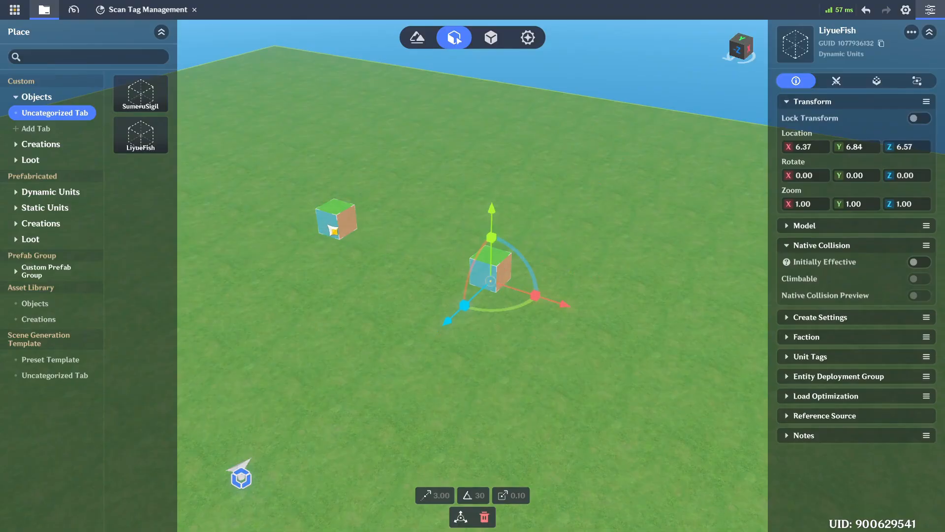
{"action": "left_click", "coordinate": [338, 229]}
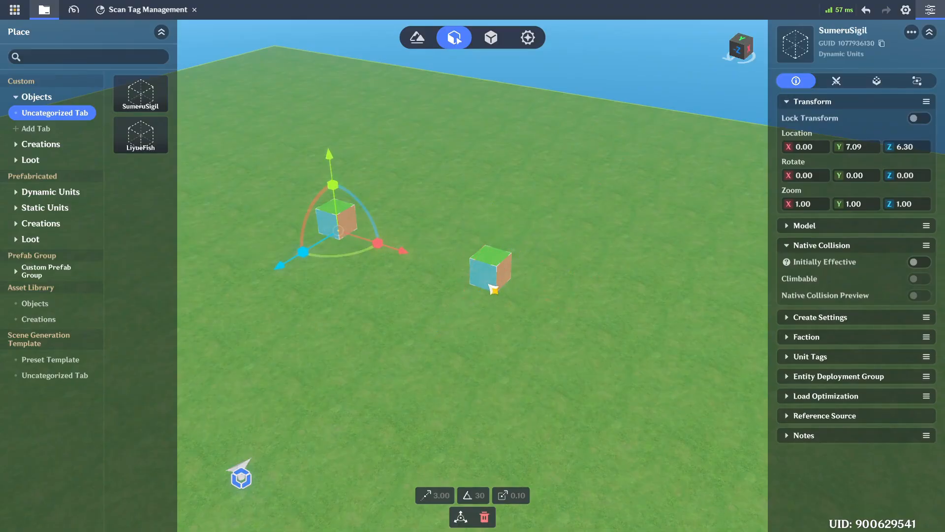
{"action": "left_click", "coordinate": [493, 286]}
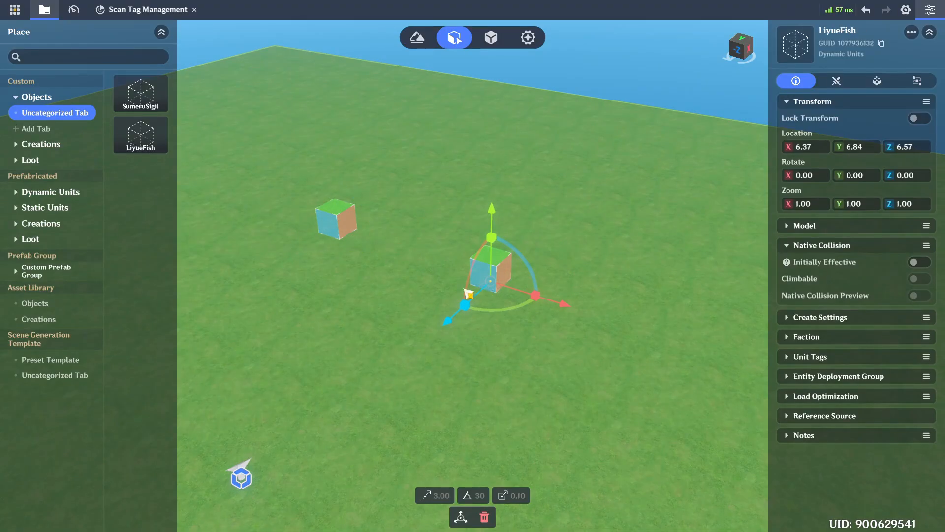
{"action": "left_click", "coordinate": [603, 274]}
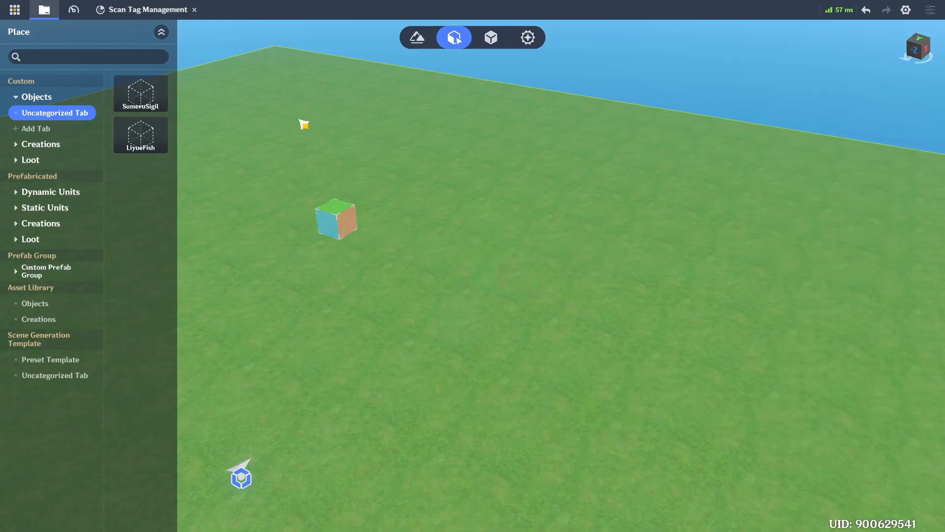
Step: Add a decoration to the SumeruSigil prefab and turn off the decoration's initially effective native collision
{"action": "left_click", "coordinate": [491, 38]}
{"action": "left_click", "coordinate": [389, 161]}
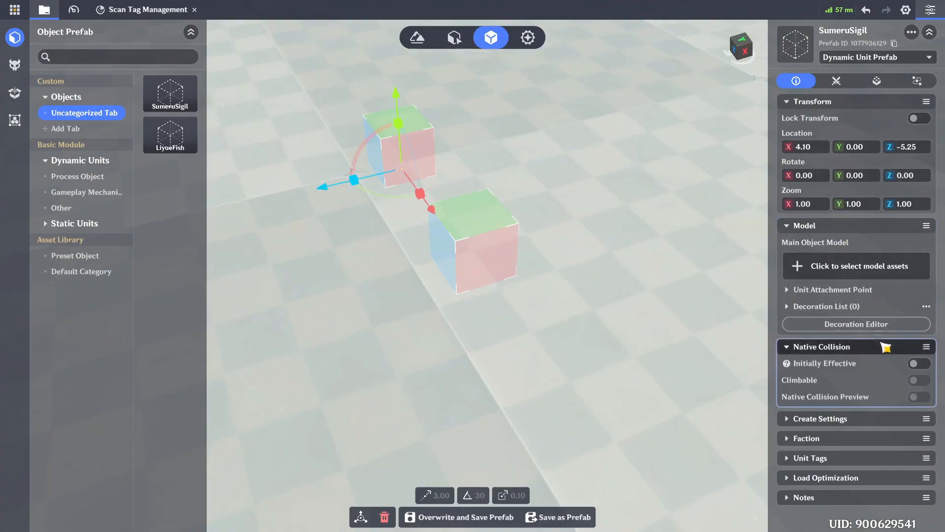
{"action": "left_click", "coordinate": [851, 324]}
{"action": "left_click", "coordinate": [658, 514]}
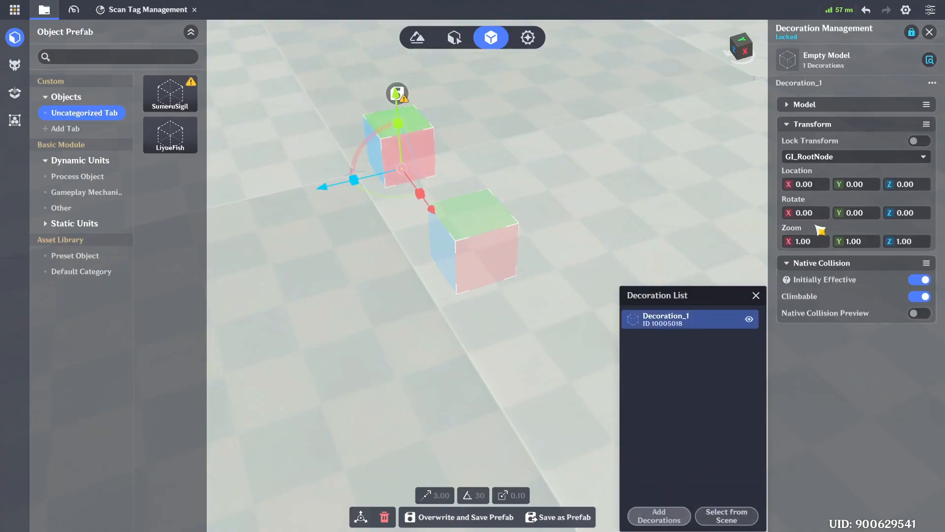
{"action": "left_click", "coordinate": [920, 279]}
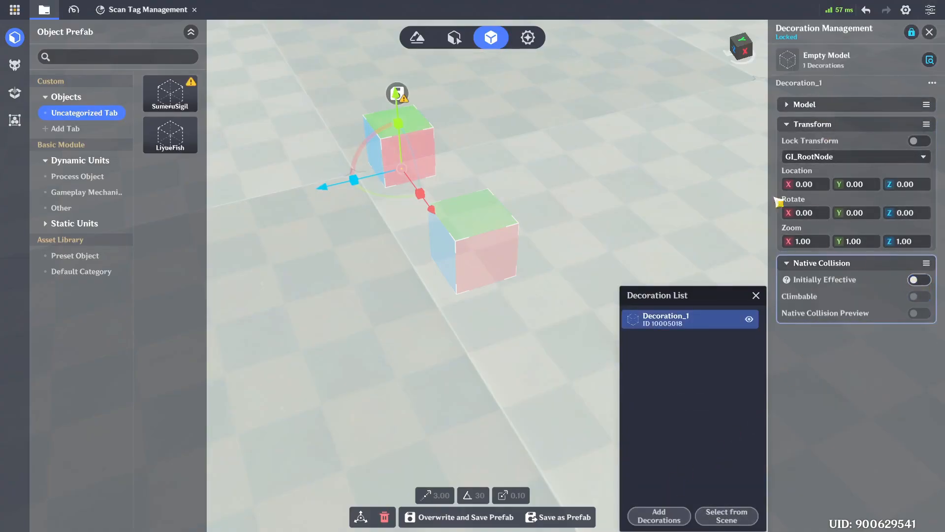
Step: Assign the Dendro Elemental Monument model asset to the SumeruSigil prefab's decoration and leave the decoration editor
{"action": "left_click", "coordinate": [829, 104]}
{"action": "left_click", "coordinate": [815, 156]}
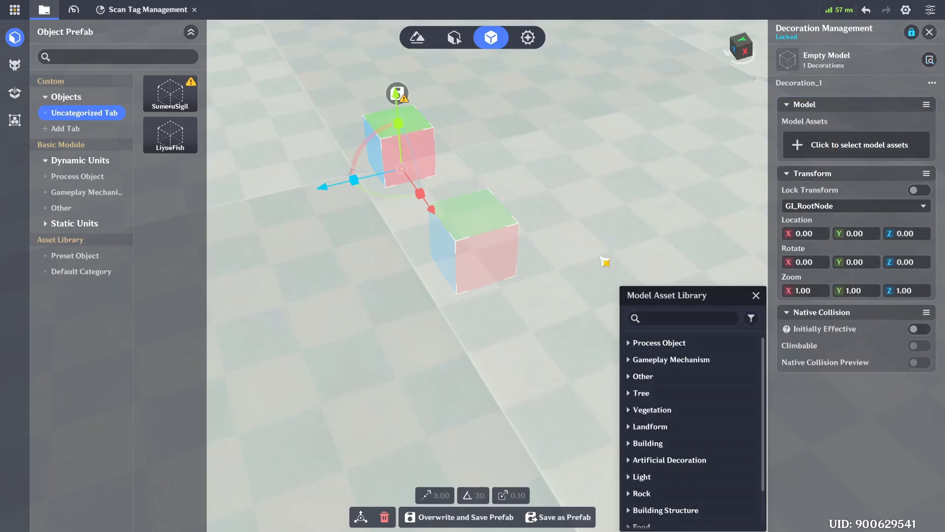
{"action": "left_click", "coordinate": [698, 320]}
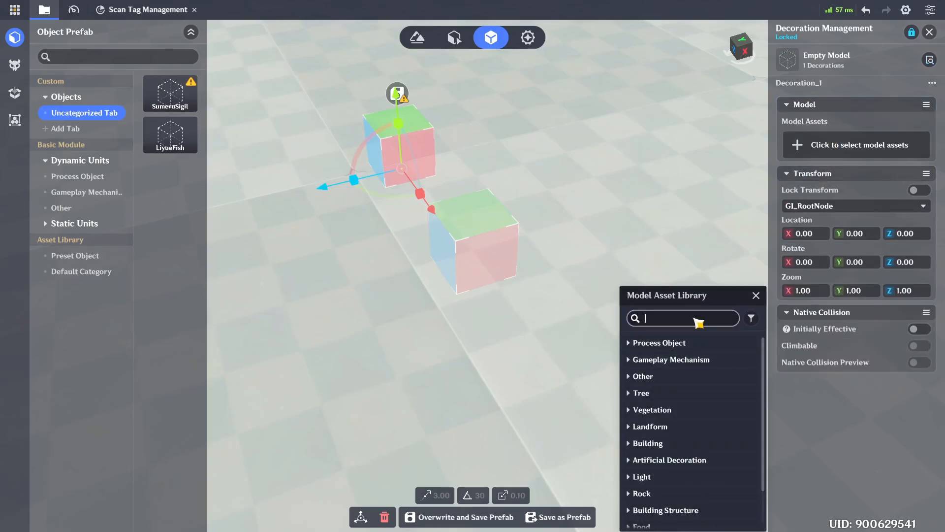
{"action": "type", "text": "dendro"}
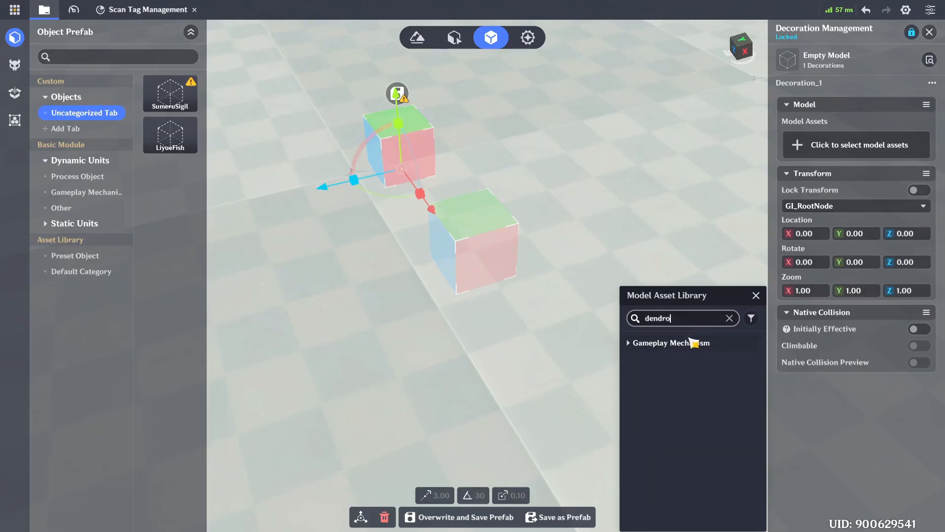
{"action": "left_click", "coordinate": [694, 343]}
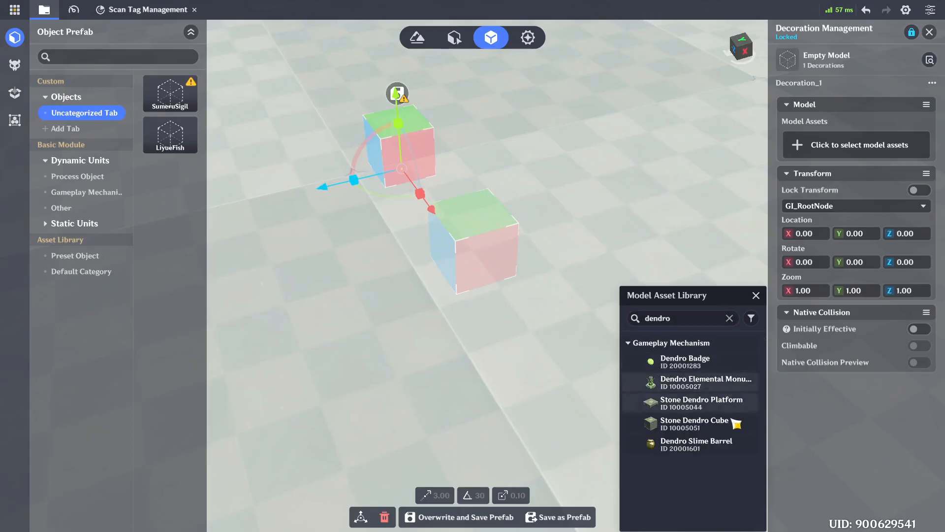
{"action": "left_click", "coordinate": [703, 383]}
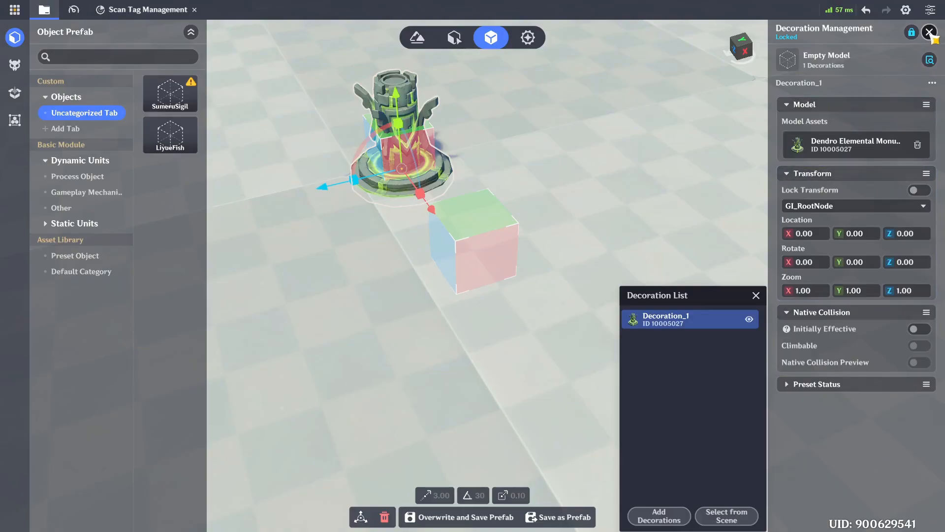
{"action": "left_click", "coordinate": [858, 390]}
{"action": "left_click", "coordinate": [858, 389]}
{"action": "left_click", "coordinate": [929, 31]}
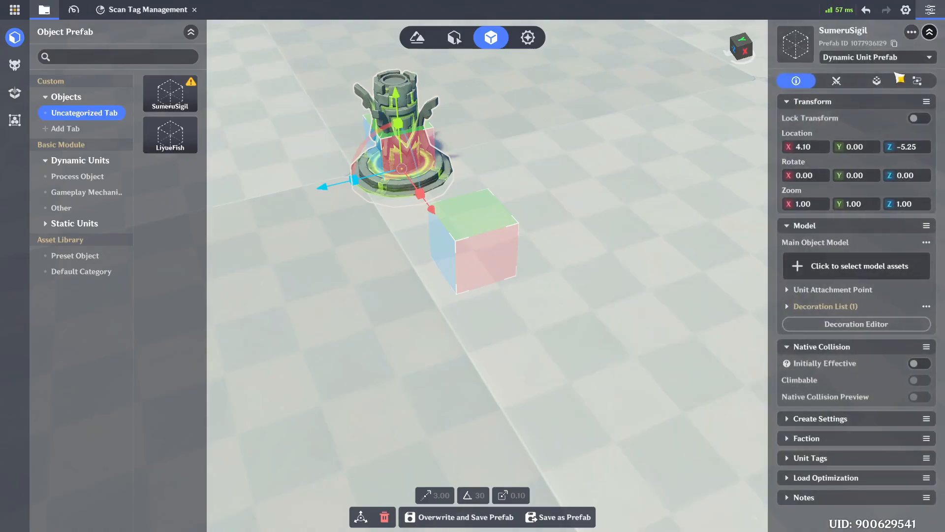
Step: Create a new unit status named HideObjectModel in the Uncategorized Tab and enable its infinite duration
{"action": "left_click", "coordinate": [877, 81]}
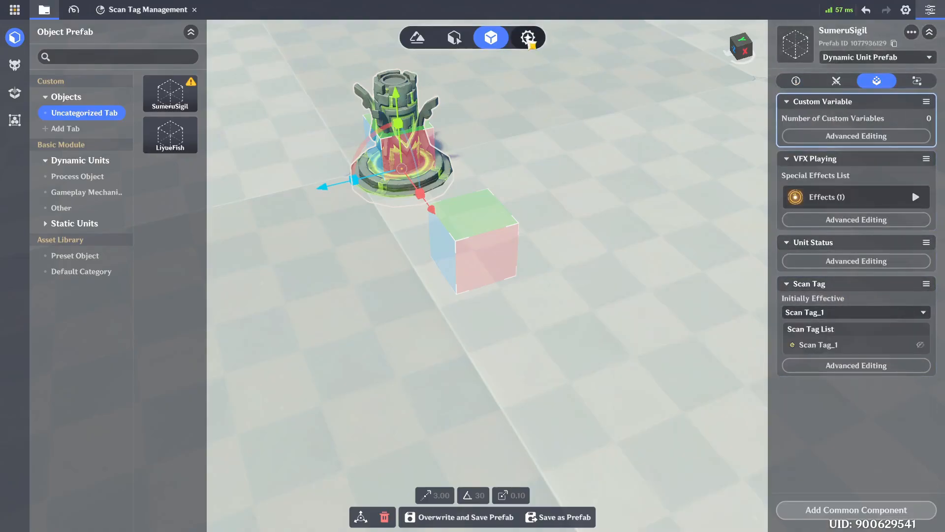
{"action": "left_click", "coordinate": [528, 38]}
{"action": "left_click", "coordinate": [15, 65]}
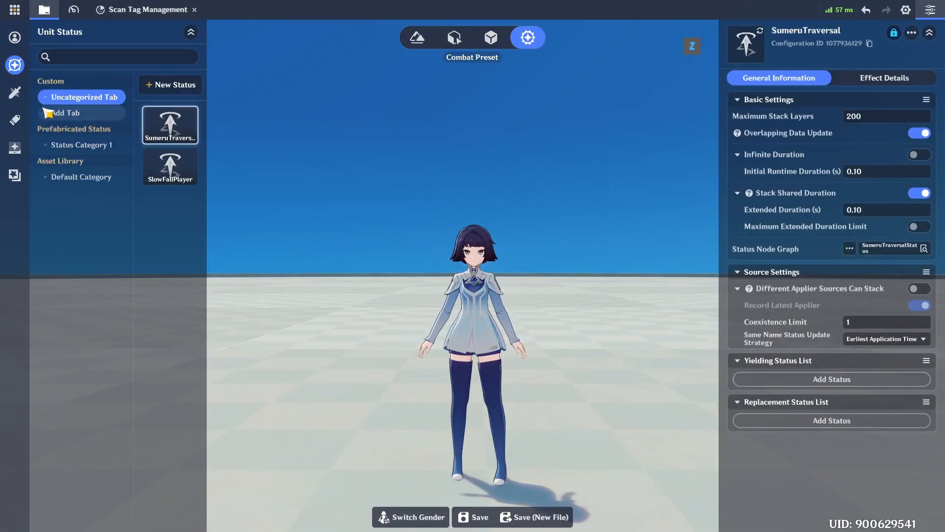
{"action": "left_click", "coordinate": [159, 88]}
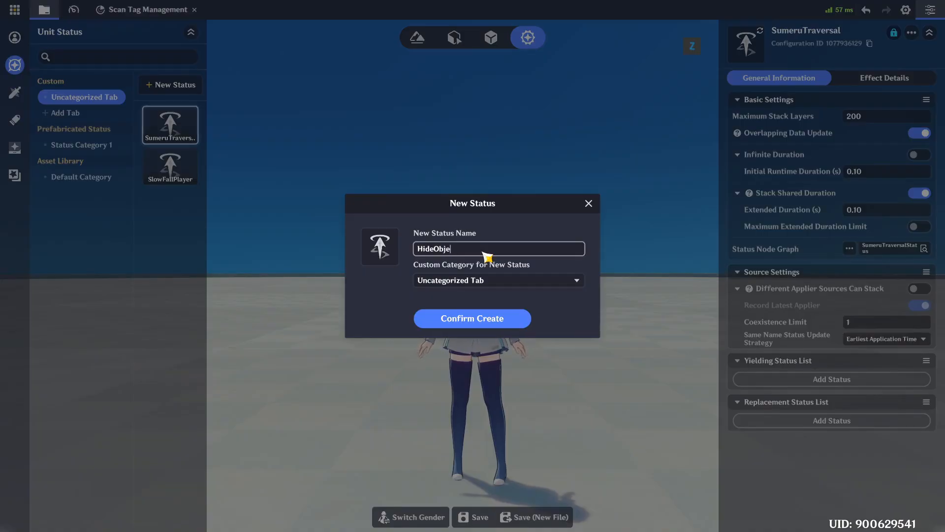
{"action": "left_click", "coordinate": [490, 329]}
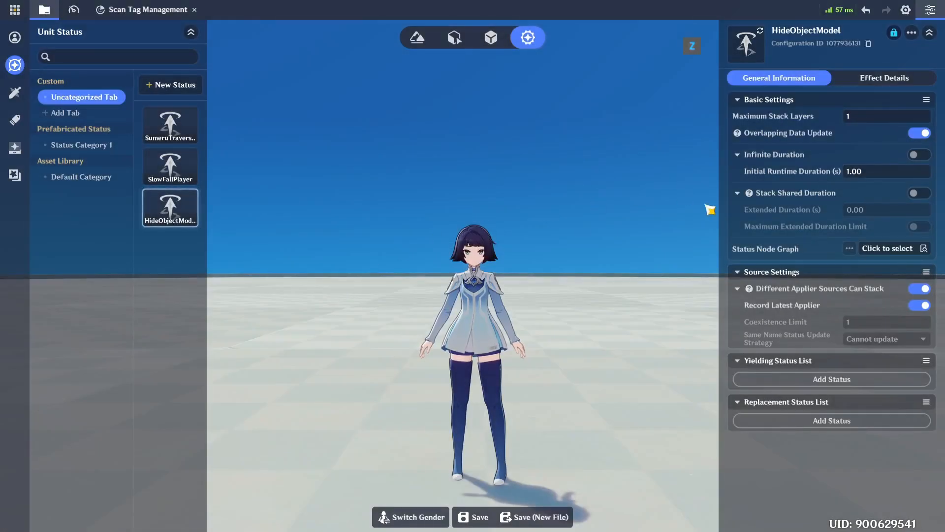
{"action": "left_click", "coordinate": [921, 155]}
Step: Add the Object Invisible effect to the HideObjectModel status
{"action": "left_click", "coordinate": [862, 78]}
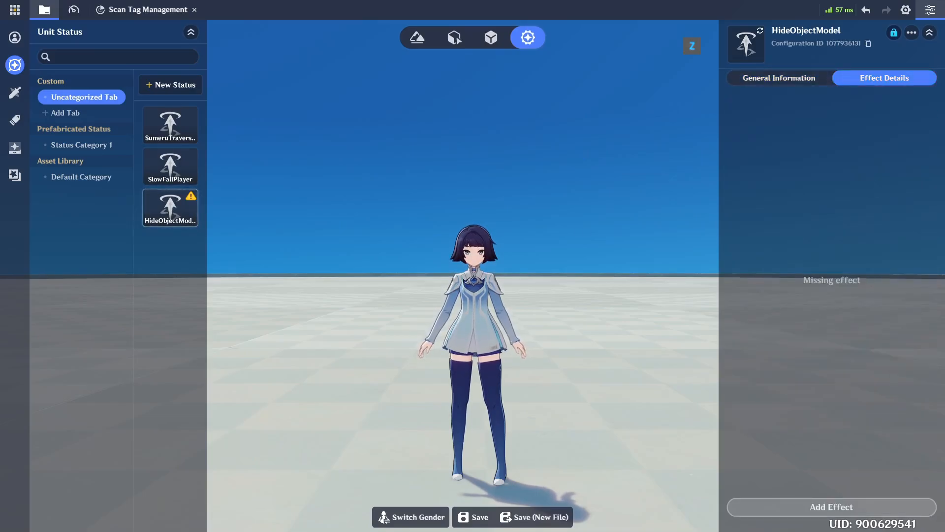
{"action": "left_click", "coordinate": [797, 507]}
{"action": "left_click", "coordinate": [598, 319]}
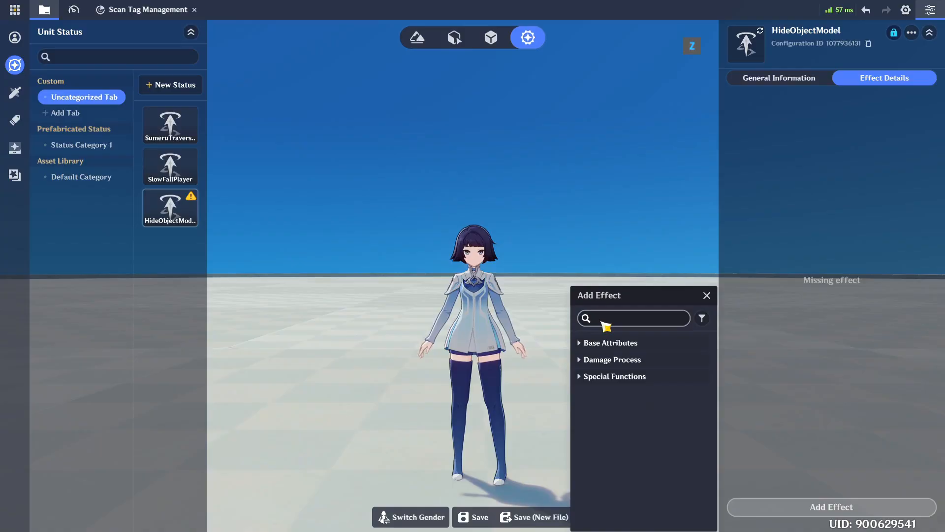
{"action": "type", "text": "object h"}
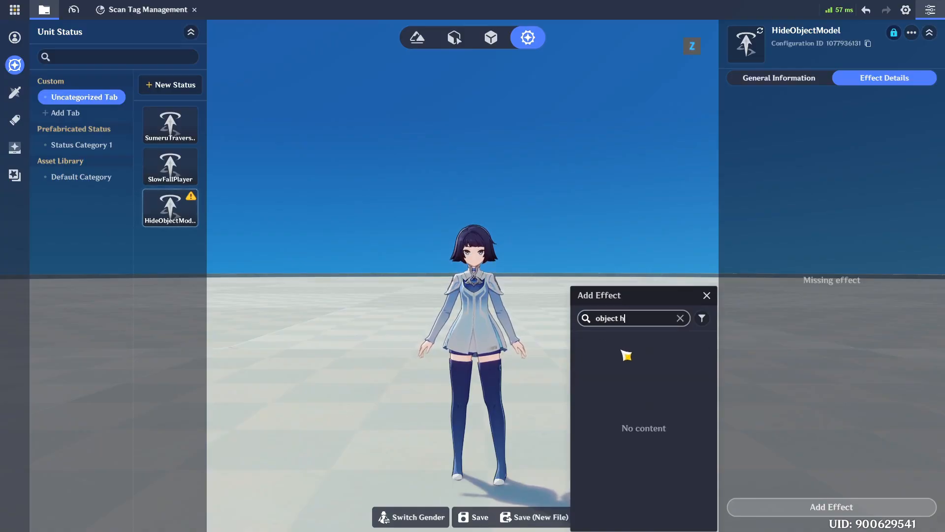
{"action": "left_click", "coordinate": [624, 349]}
{"action": "left_click", "coordinate": [660, 371]}
{"action": "left_click", "coordinate": [877, 168]}
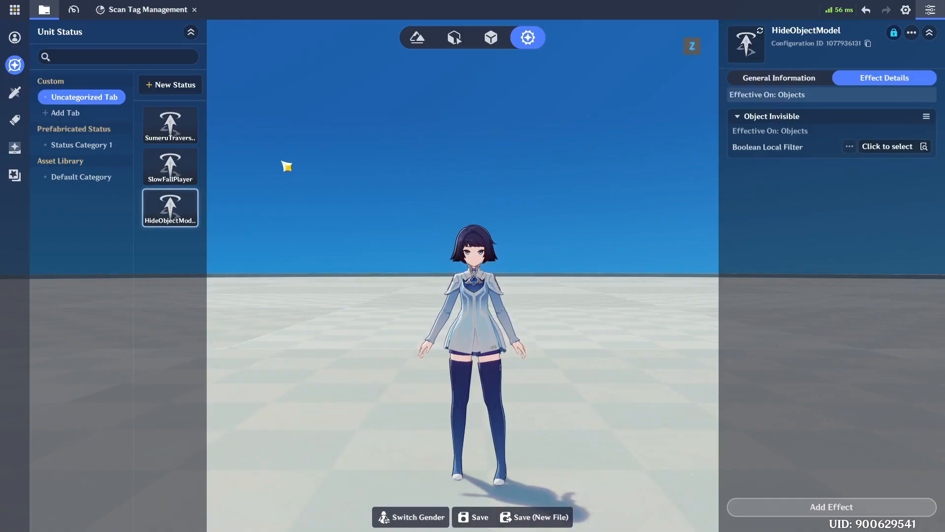
Step: Add the HideObjectModel status to the SumeruSigil prefab's unit statuses and overwrite the saved prefab
{"action": "left_click", "coordinate": [491, 38]}
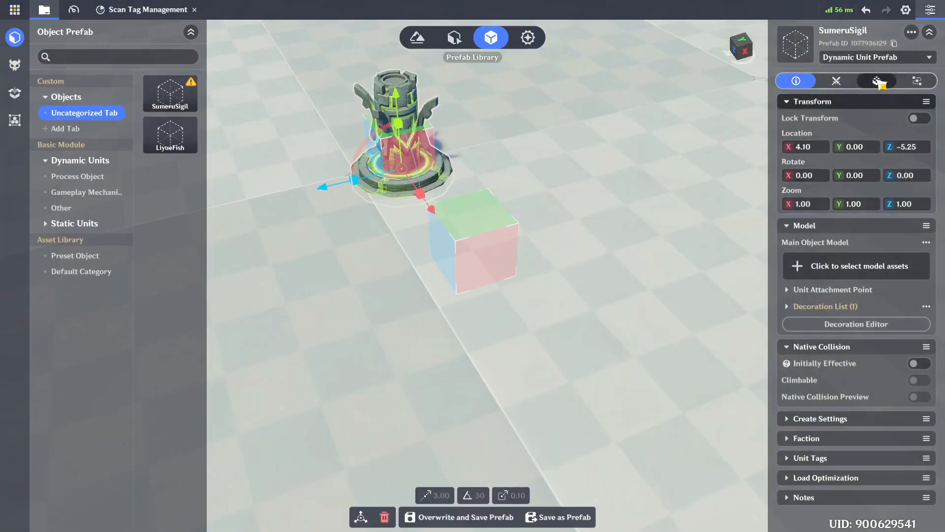
{"action": "left_click", "coordinate": [879, 81]}
{"action": "left_click", "coordinate": [855, 260]}
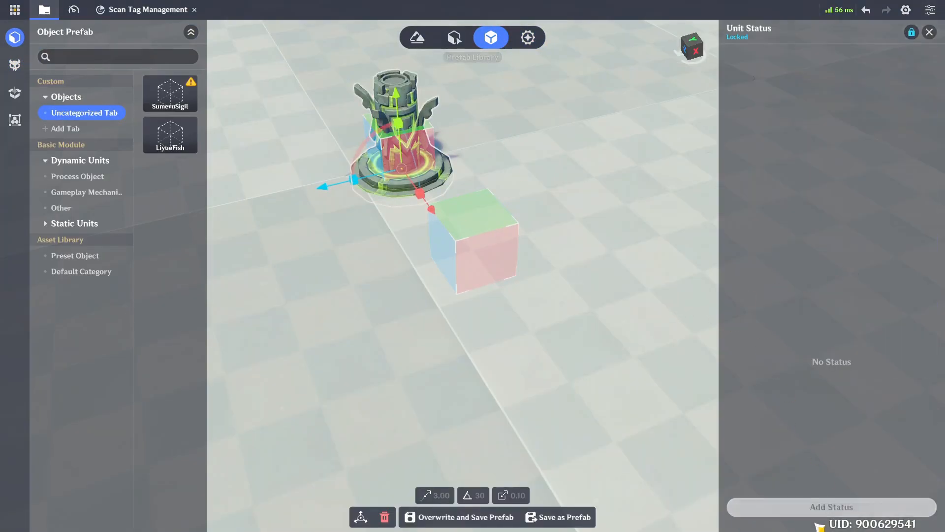
{"action": "left_click", "coordinate": [817, 508]}
{"action": "left_click", "coordinate": [625, 360]}
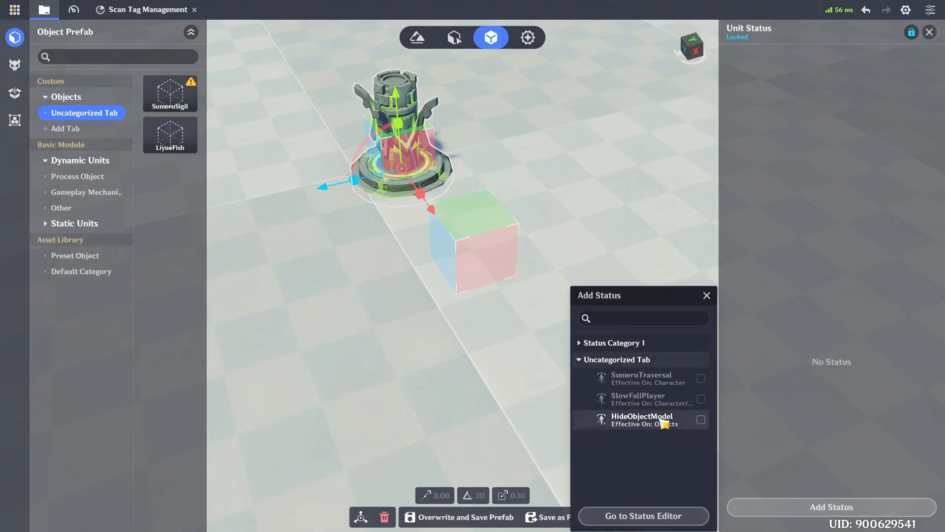
{"action": "left_click", "coordinate": [700, 419]}
{"action": "left_click", "coordinate": [435, 171]}
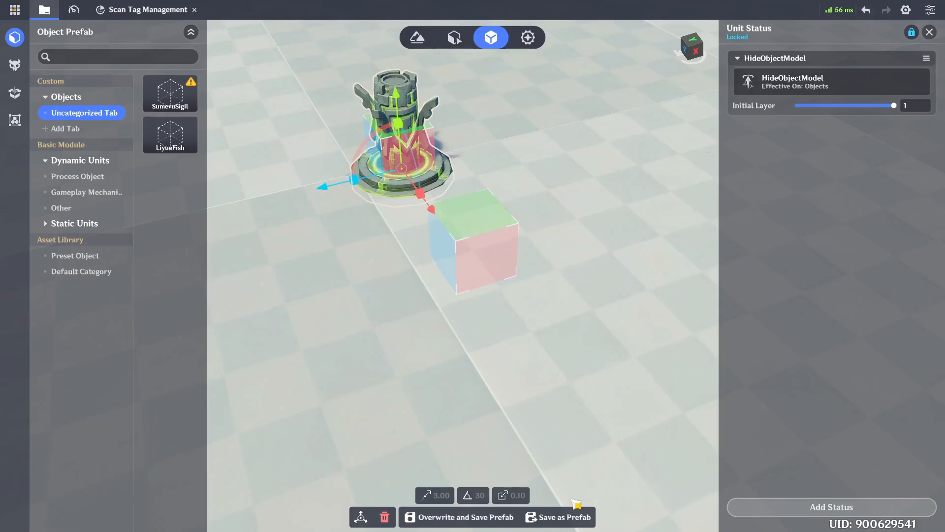
{"action": "left_click", "coordinate": [443, 516]}
{"action": "left_click", "coordinate": [542, 307]}
Step: Add a decoration to the LiyueFish prefab and turn off the decoration's initially effective native collision
{"action": "left_click", "coordinate": [494, 241]}
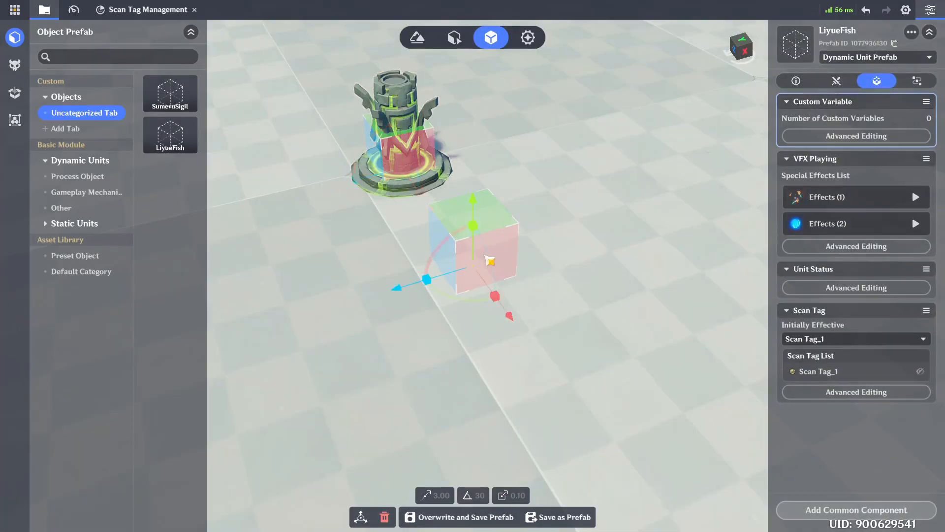
{"action": "left_click", "coordinate": [796, 80]}
{"action": "left_click", "coordinate": [852, 326]}
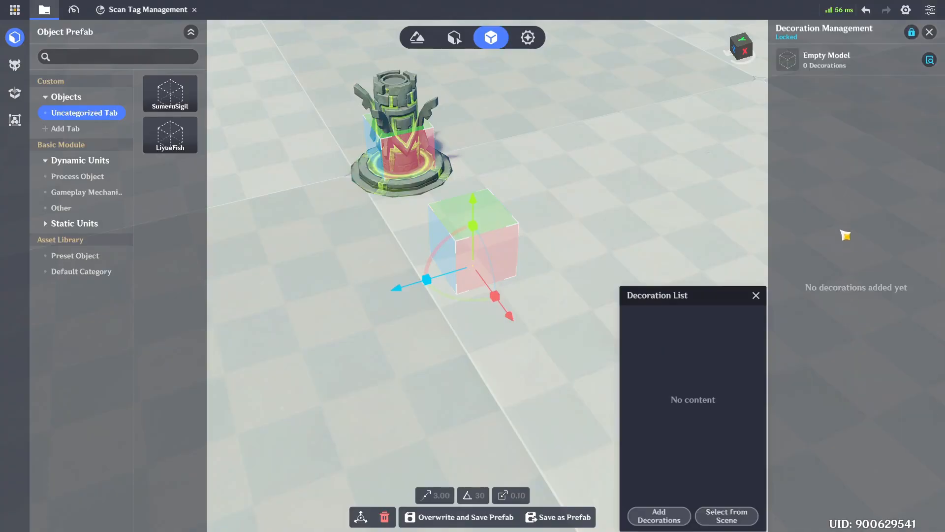
{"action": "left_click", "coordinate": [659, 515]}
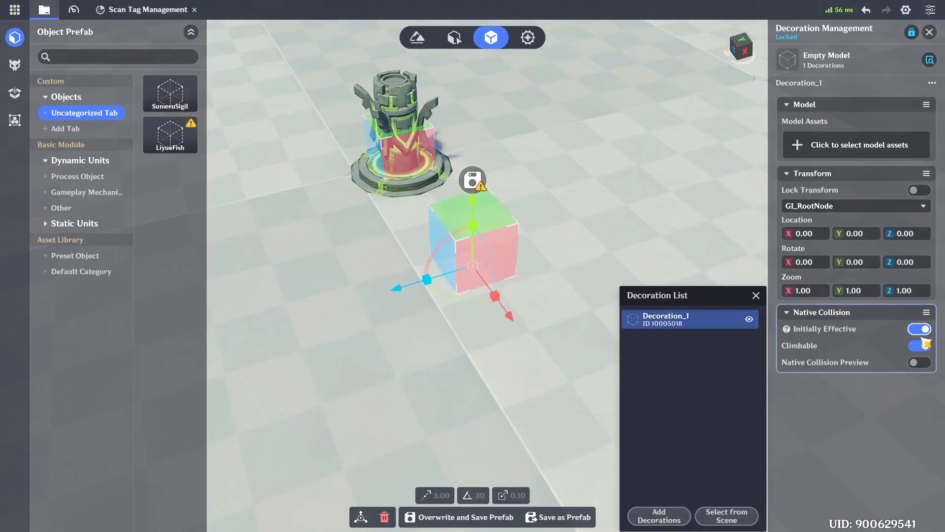
Step: Assign the Geo Elemental Monument model asset to the LiyueFish decoration and overwrite the saved prefab
{"action": "left_click", "coordinate": [874, 137]}
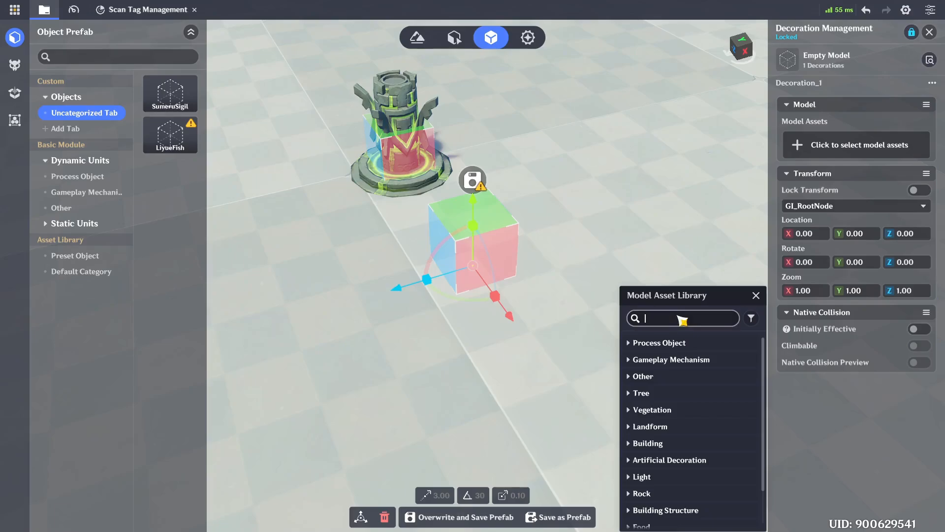
{"action": "type", "text": "geo"}
{"action": "left_click", "coordinate": [679, 343]}
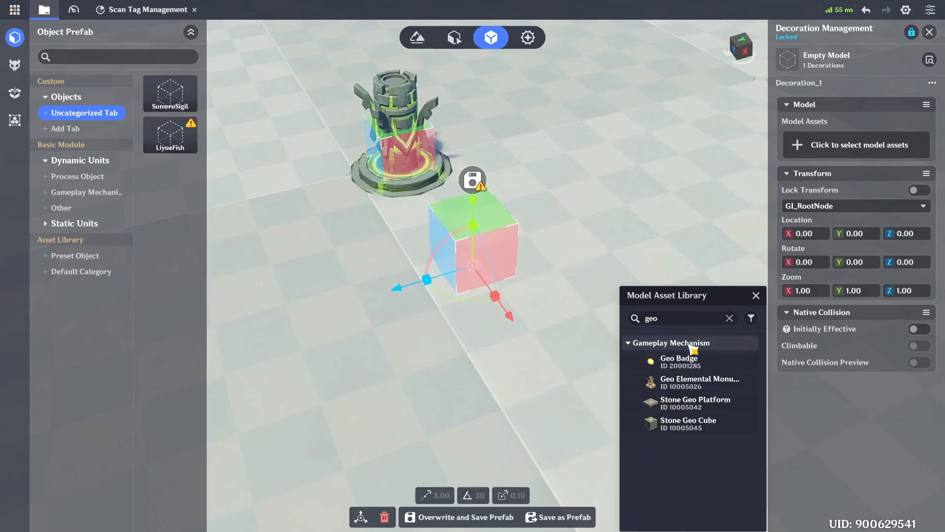
{"action": "left_click", "coordinate": [691, 382]}
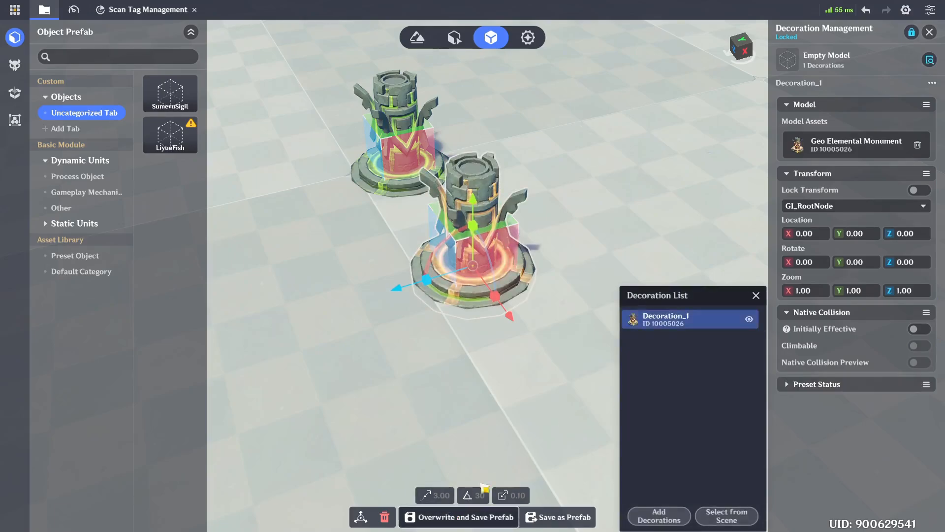
{"action": "left_click", "coordinate": [451, 516]}
{"action": "left_click", "coordinate": [523, 315]}
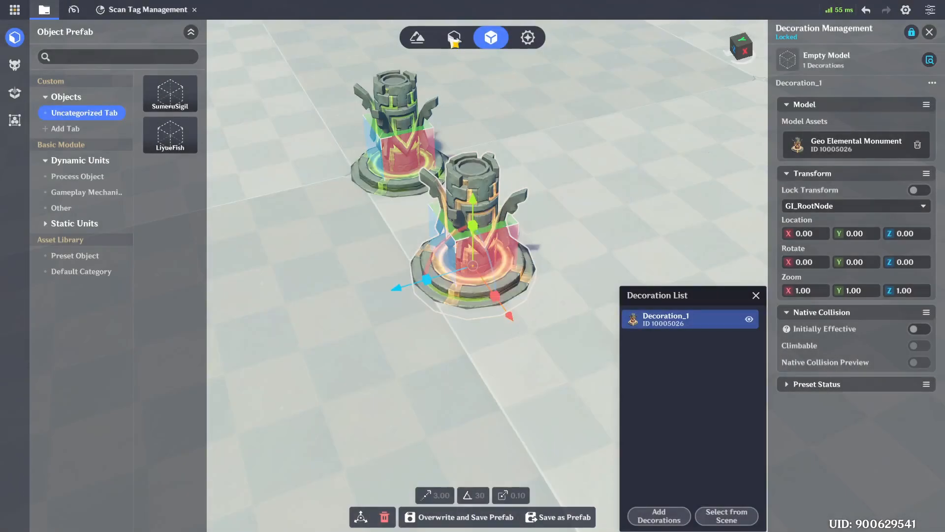
Step: Place LiyueFish in the scene beside SumeruSigil, move it to about X 6.36, Y 6.05, Z 8.47, and save the stage
{"action": "left_click", "coordinate": [454, 37]}
{"action": "left_click_drag", "start_coordinate": [148, 140], "coordinate": [470, 376]}
{"action": "left_click_drag", "start_coordinate": [471, 303], "coordinate": [471, 175]}
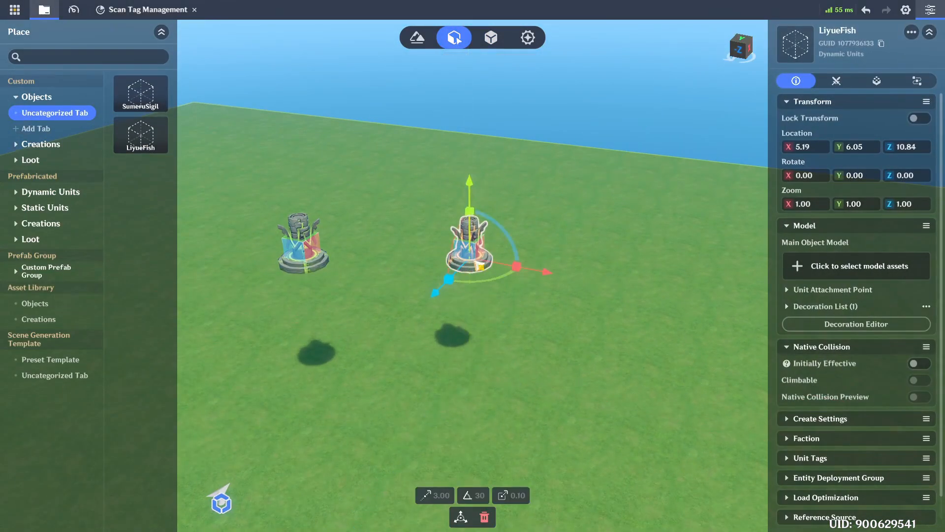
{"action": "left_click_drag", "start_coordinate": [548, 275], "coordinate": [433, 334]}
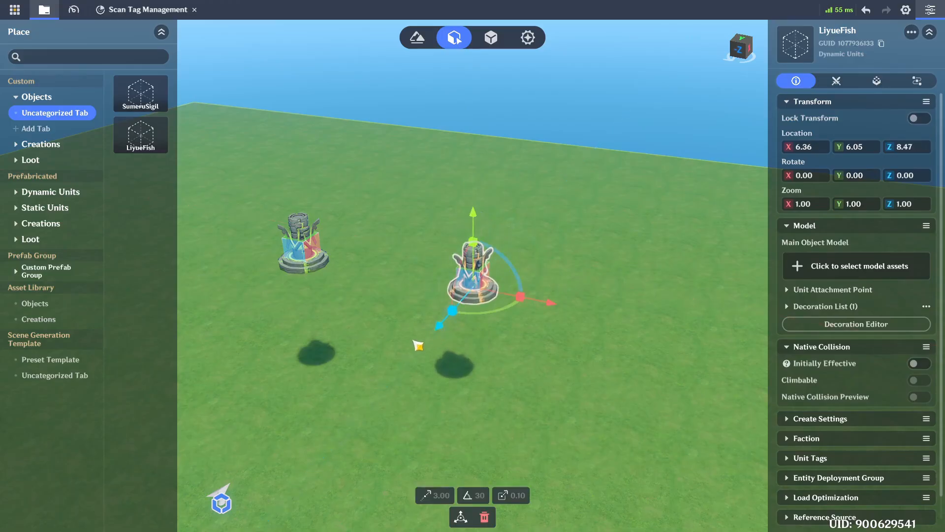
{"action": "key", "text": "a"}
{"action": "key", "text": "ctrl+s"}
{"action": "left_click", "coordinate": [394, 327]}
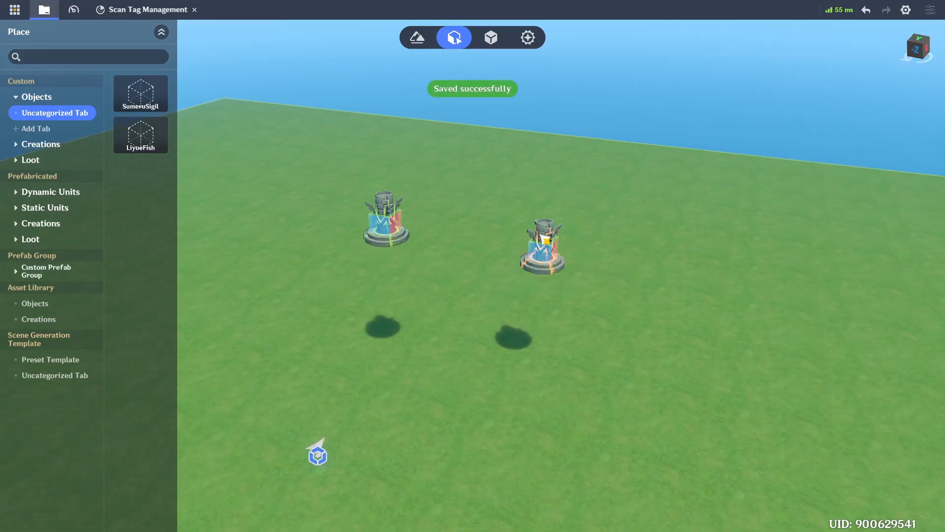
Step: Start a single-player test play of the stage with the default options
{"action": "left_click", "coordinate": [15, 9]}
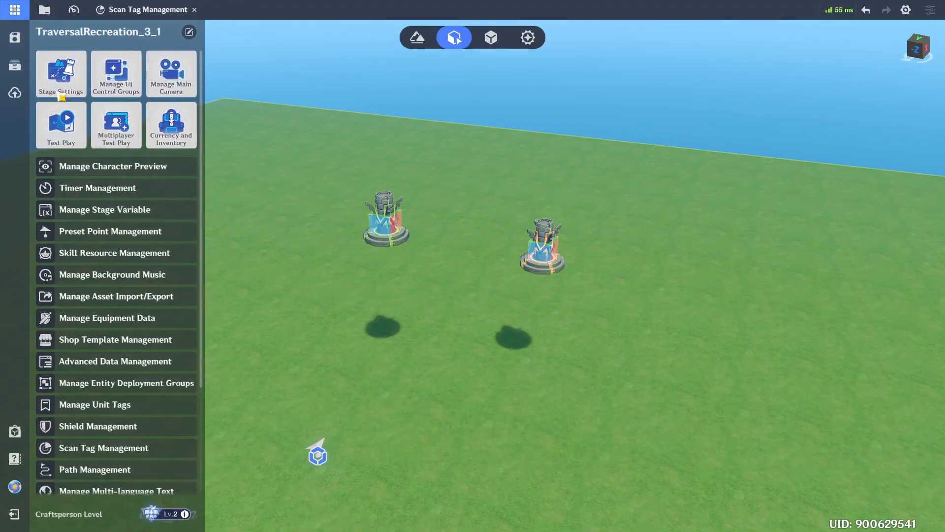
{"action": "left_click", "coordinate": [61, 127]}
{"action": "left_click", "coordinate": [525, 306]}
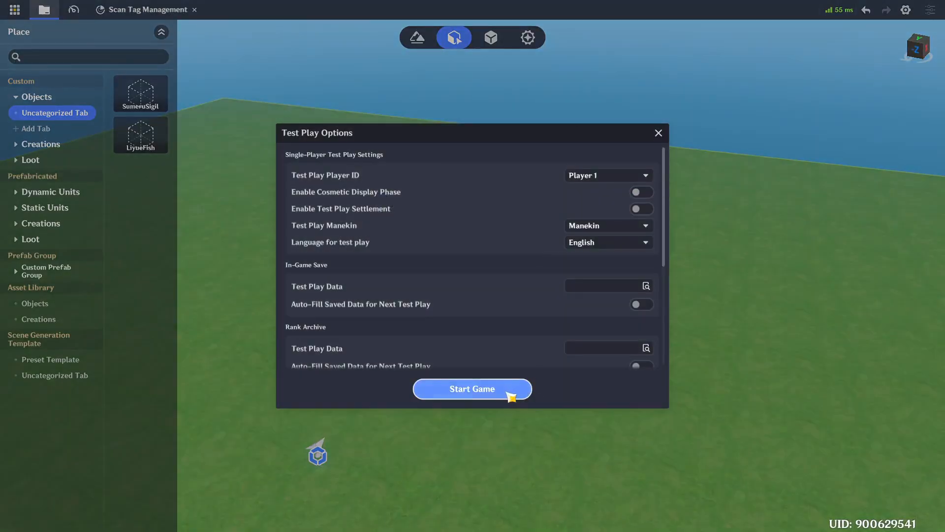
{"action": "left_click", "coordinate": [510, 391]}
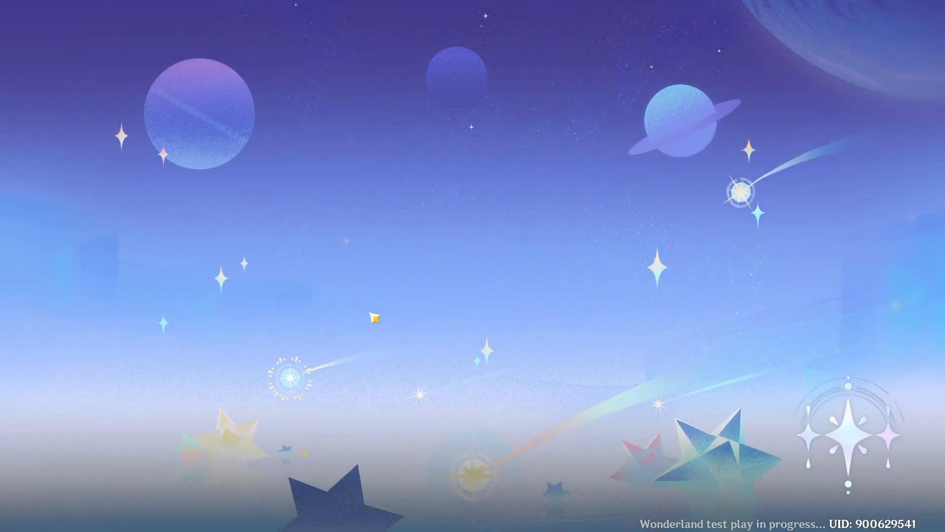
Step: Move the character around the floating objects to check their model visibility, effects and scan tags, and exit the test play
{"action": "key", "text": "s"}
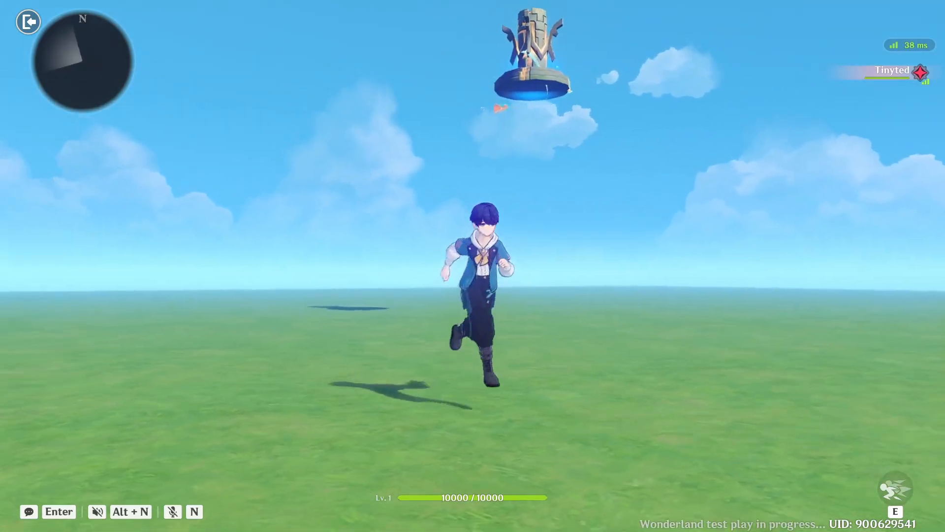
{"action": "key", "text": "d"}
{"action": "key", "text": "s"}
{"action": "key", "text": "w"}
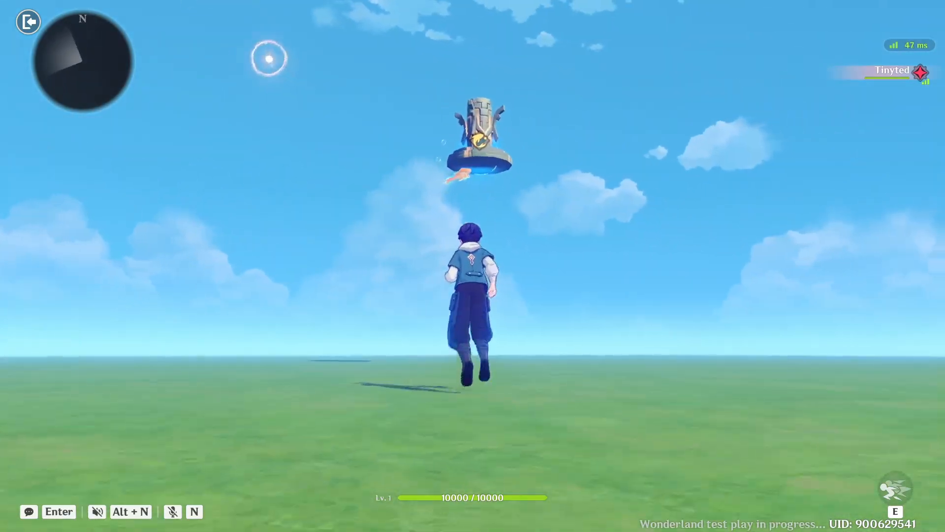
{"action": "key", "text": "Escape"}
{"action": "left_click", "coordinate": [507, 324]}
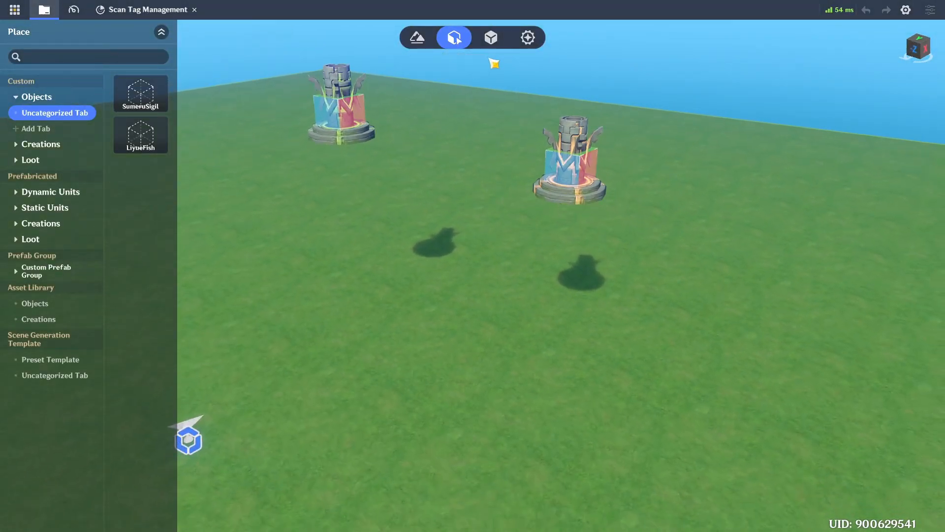
Step: Add the HideObjectModel status to the LiyueFish prefab's unit status and overwrite the saved prefab
{"action": "left_click", "coordinate": [491, 38]}
{"action": "left_click", "coordinate": [167, 137]}
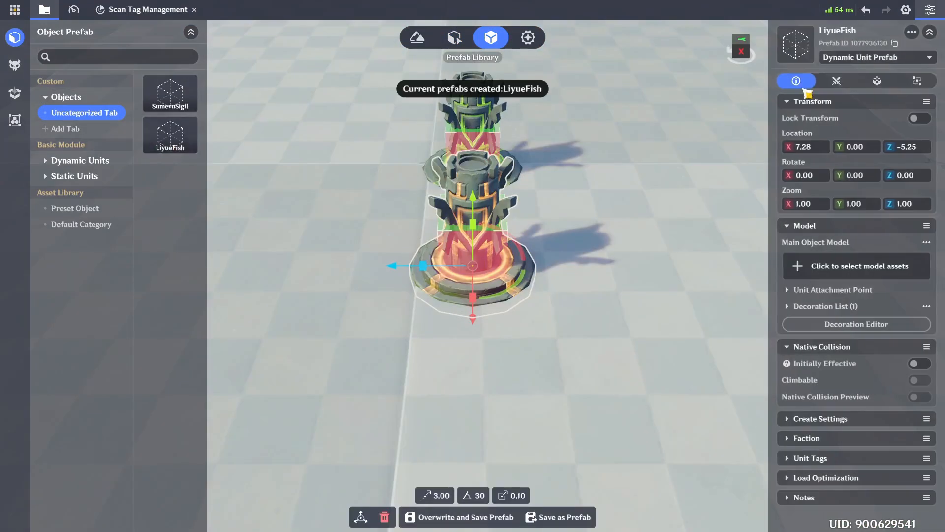
{"action": "left_click", "coordinate": [877, 80]}
{"action": "left_click", "coordinate": [876, 288]}
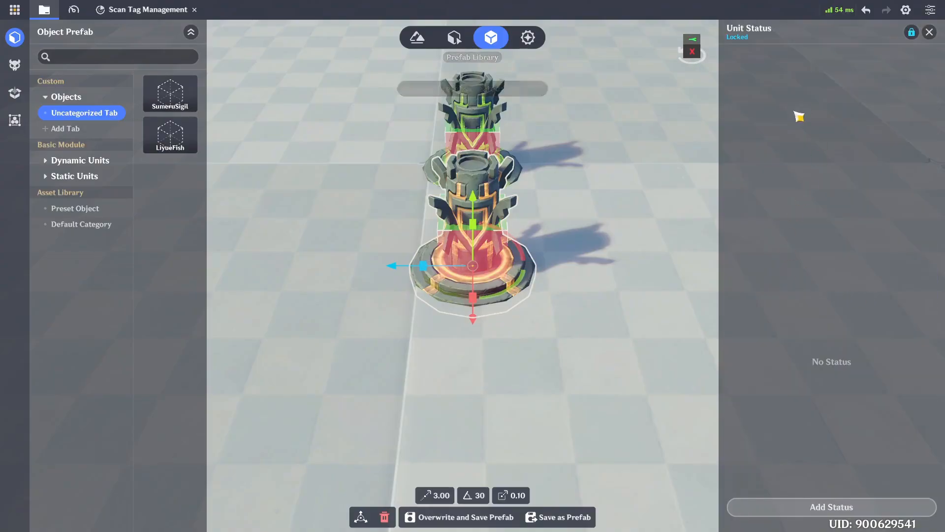
{"action": "left_click", "coordinate": [831, 507]}
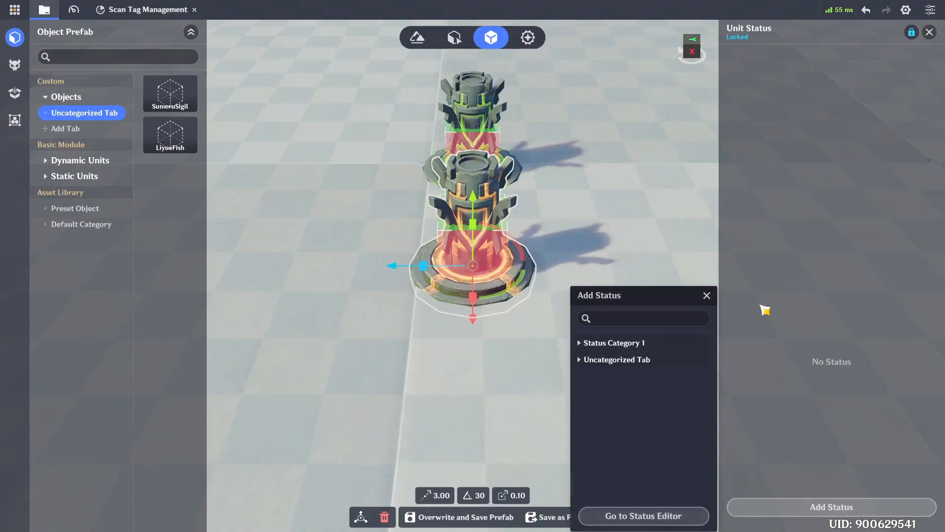
{"action": "left_click", "coordinate": [634, 361]}
{"action": "left_click", "coordinate": [699, 420]}
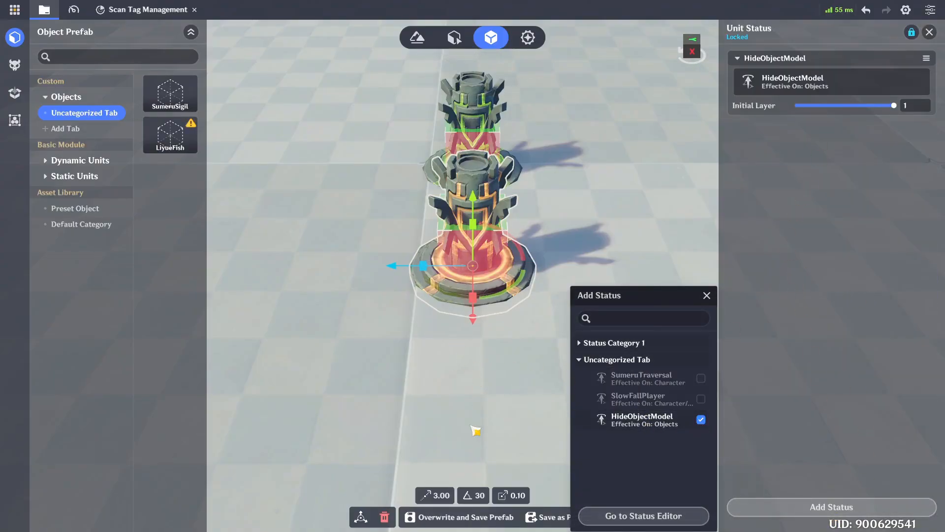
{"action": "left_click", "coordinate": [466, 516]}
{"action": "left_click", "coordinate": [522, 306]}
Step: Save the stage and start a single-player test play for Player 1 with the default options
{"action": "left_click", "coordinate": [14, 9]}
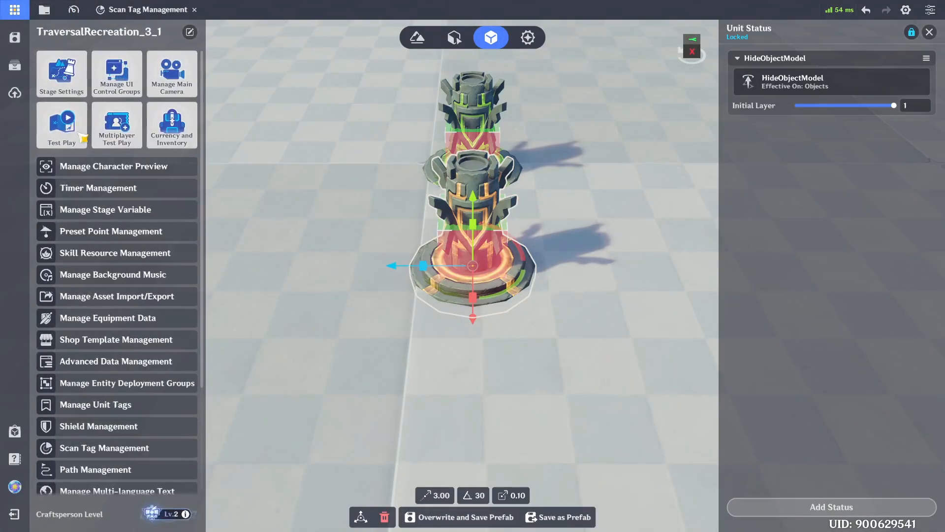
{"action": "left_click", "coordinate": [84, 139]}
{"action": "left_click", "coordinate": [543, 305]}
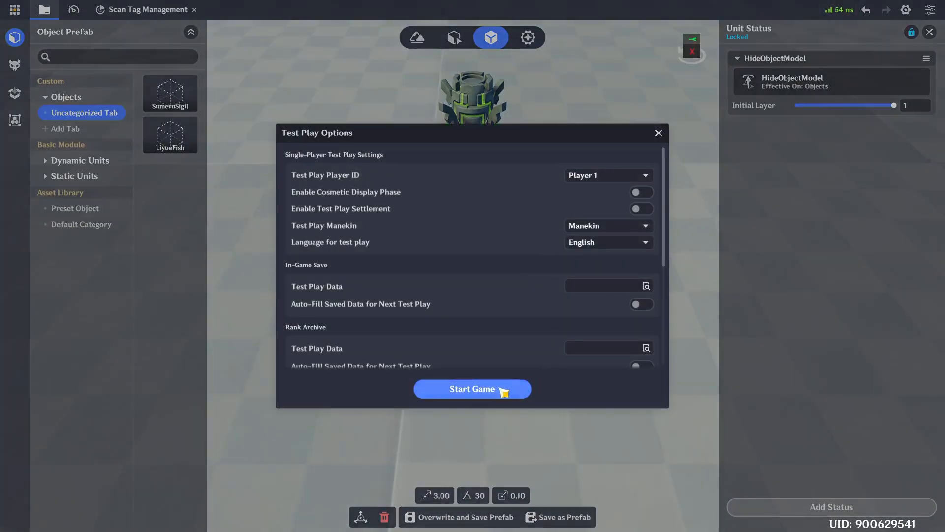
{"action": "left_click", "coordinate": [495, 388]}
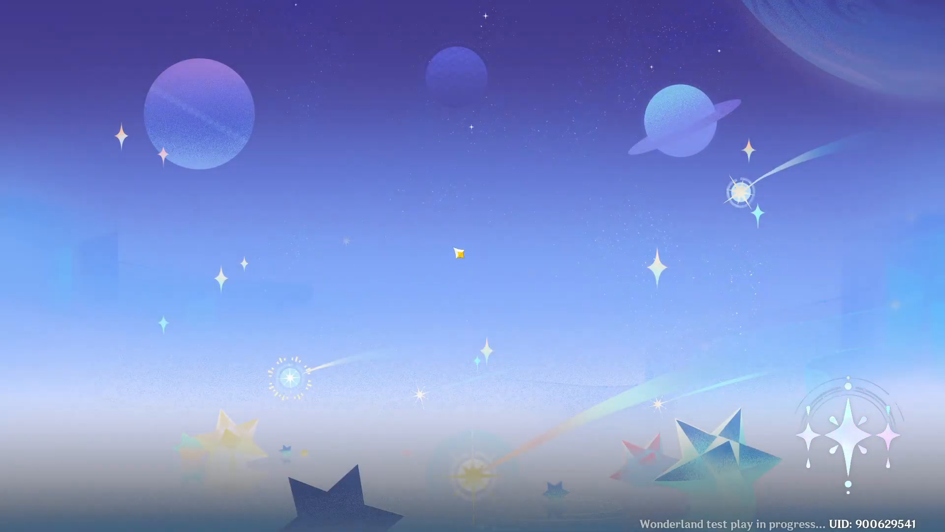
Step: Run, use the skill and glide around the floating sigil and fish to check their effects and scan tags, and abandon the test play
{"action": "key", "text": "s"}
{"action": "key", "text": "d"}
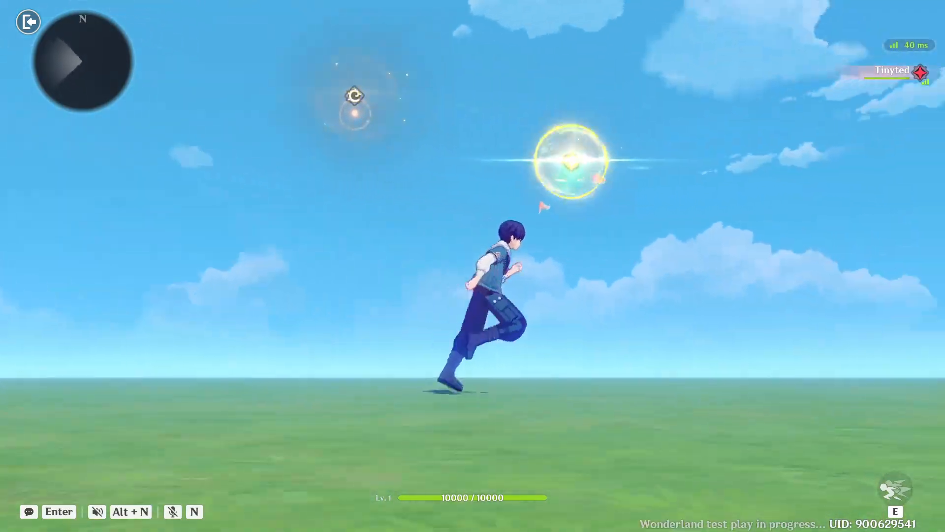
{"action": "key", "text": "w"}
{"action": "key", "text": "a"}
{"action": "key", "text": "w"}
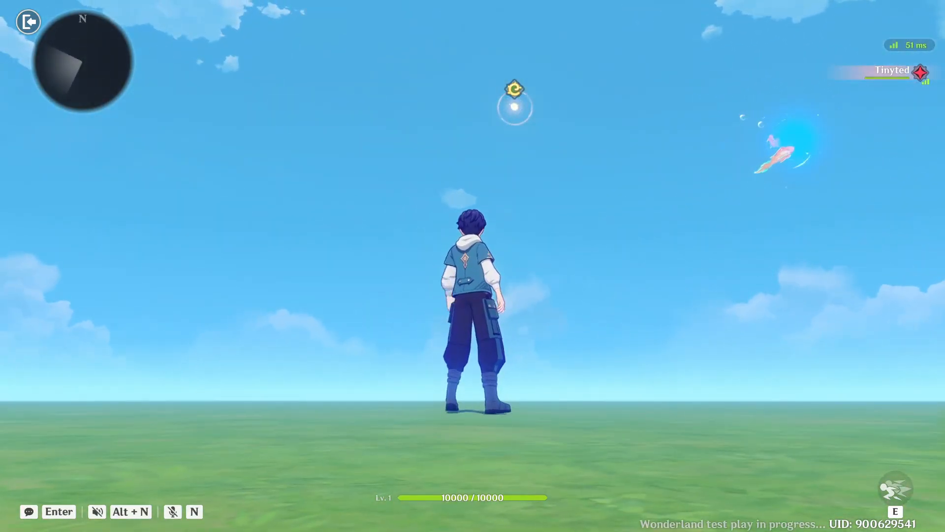
{"action": "key", "text": "w"}
{"action": "key", "text": "e"}
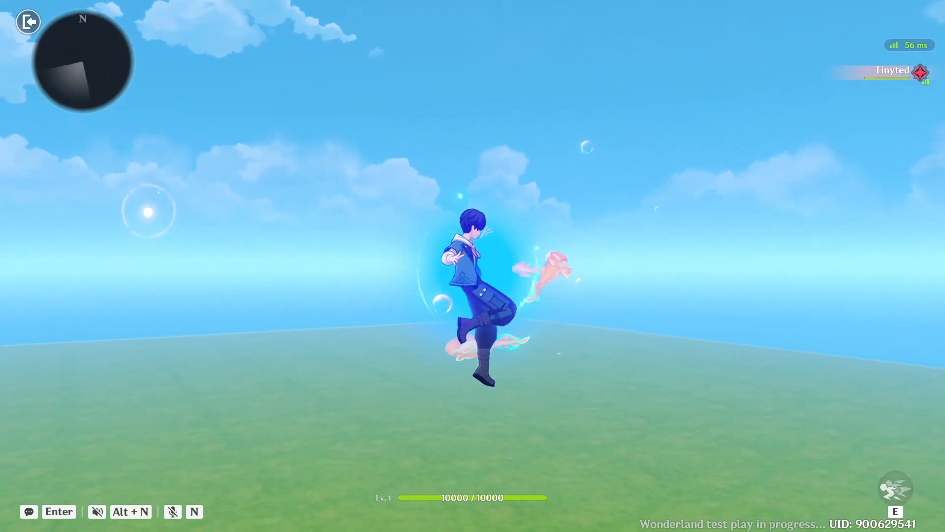
{"action": "key", "text": "space"}
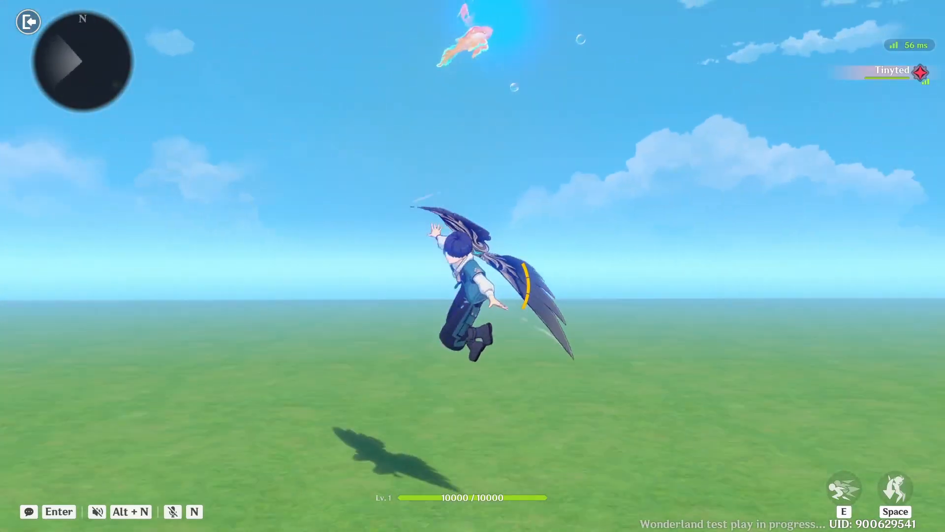
{"action": "key", "text": "s"}
{"action": "key", "text": "a"}
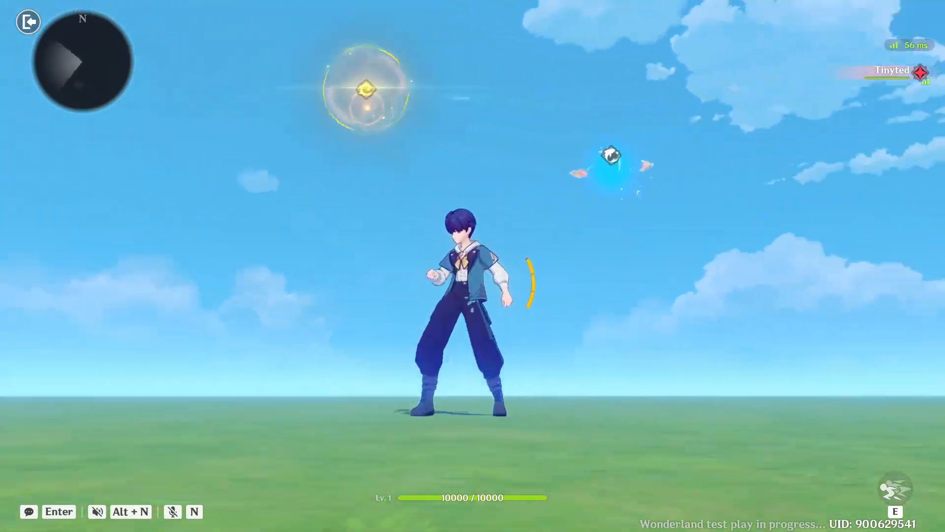
{"action": "key", "text": "Escape"}
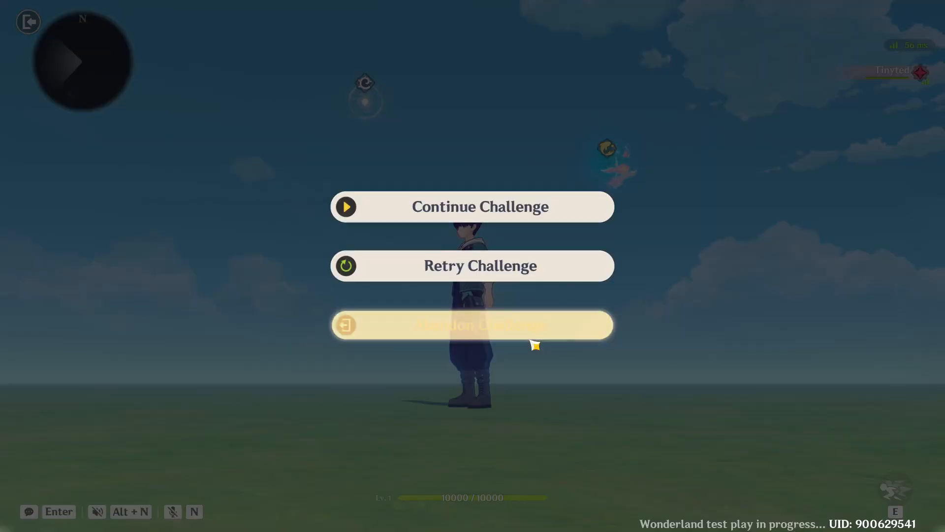
{"action": "left_click", "coordinate": [532, 338]}
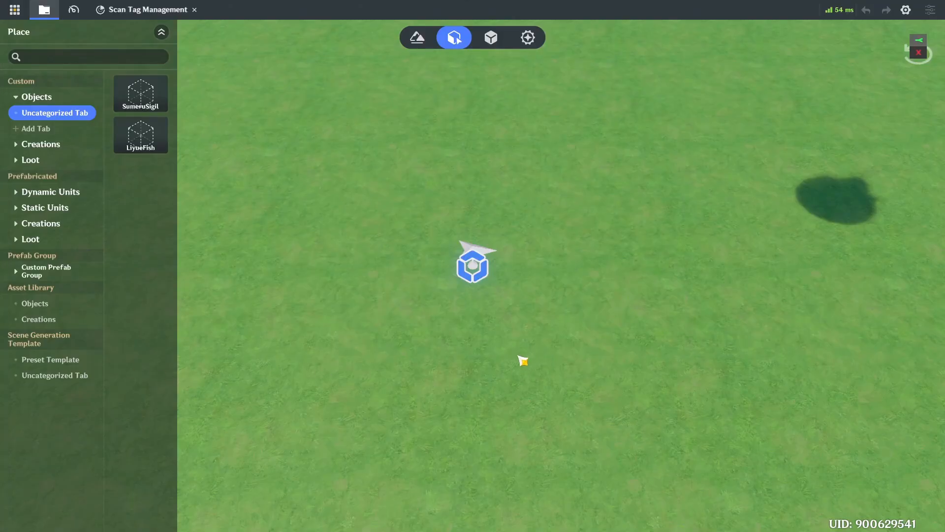
Step: Add two custom unit status tabs named Sumeru and Liyue in the combat presets
{"action": "left_click", "coordinate": [540, 43]}
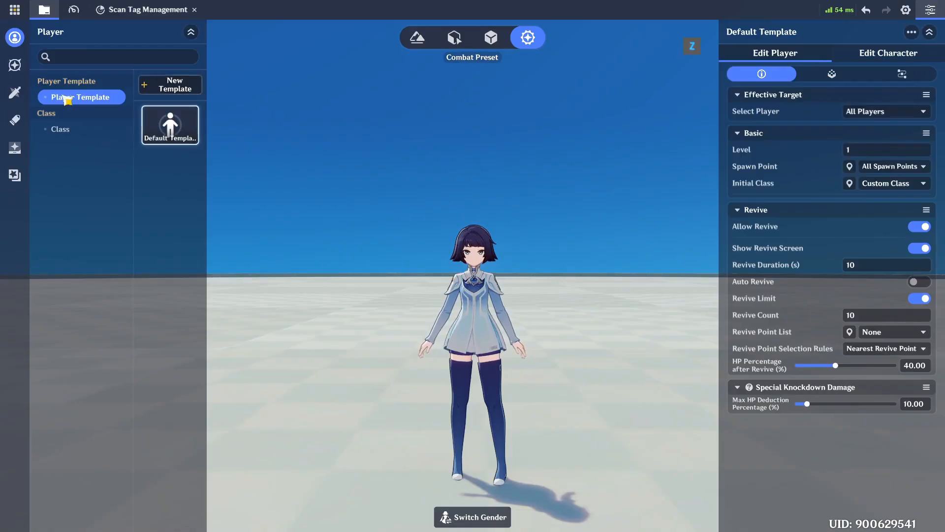
{"action": "left_click", "coordinate": [15, 65]}
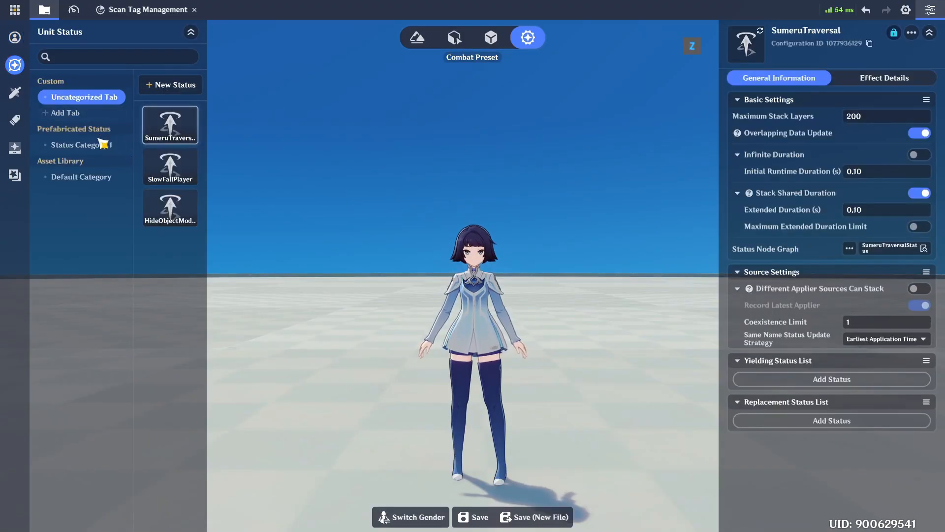
{"action": "left_click", "coordinate": [73, 113]}
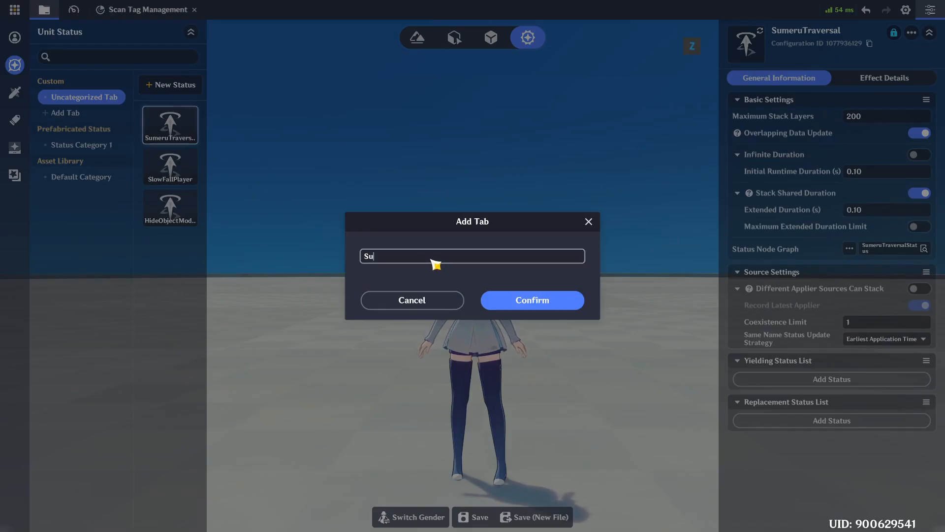
{"action": "left_click", "coordinate": [534, 308]}
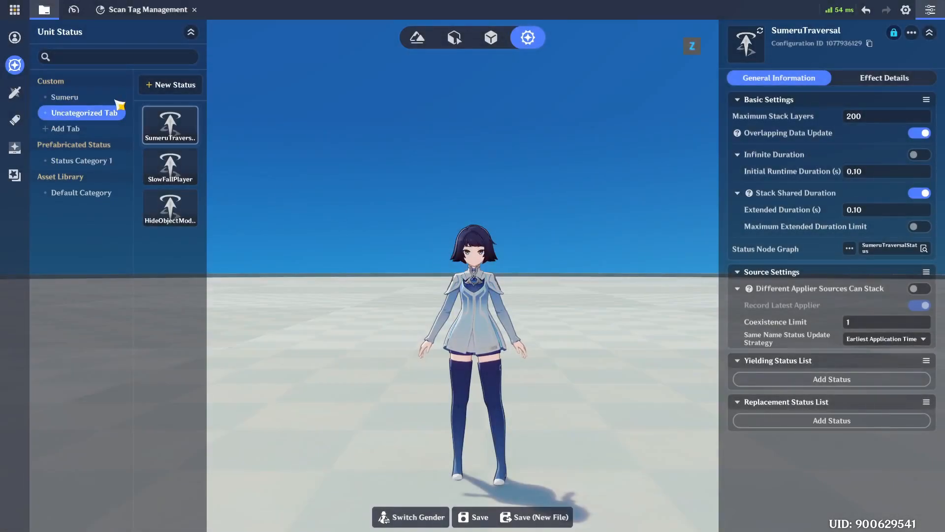
{"action": "left_click", "coordinate": [81, 132]}
{"action": "left_click", "coordinate": [422, 258]}
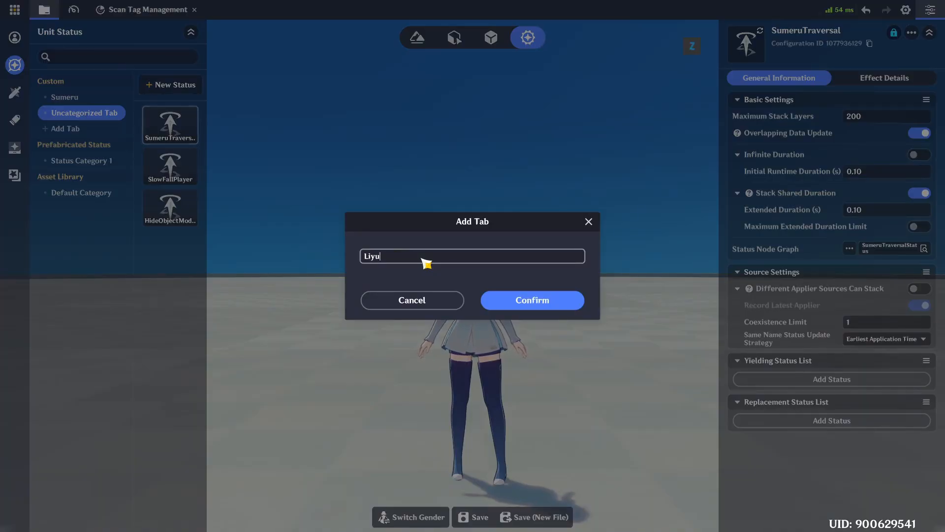
{"action": "left_click", "coordinate": [543, 310]}
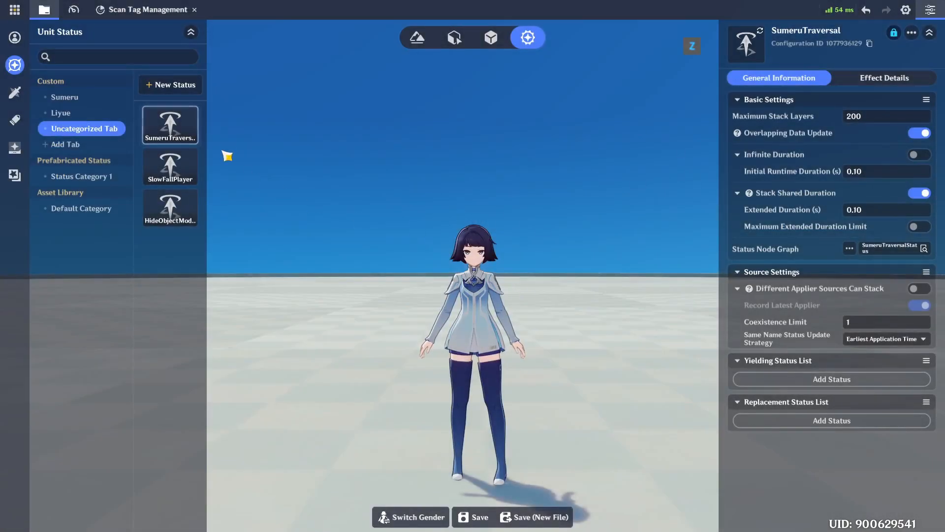
Step: Move the SumeruTraversal and SlowFallPlayer statuses into the Sumeru tab
{"action": "right_click", "coordinate": [172, 129]}
{"action": "left_click", "coordinate": [210, 138]}
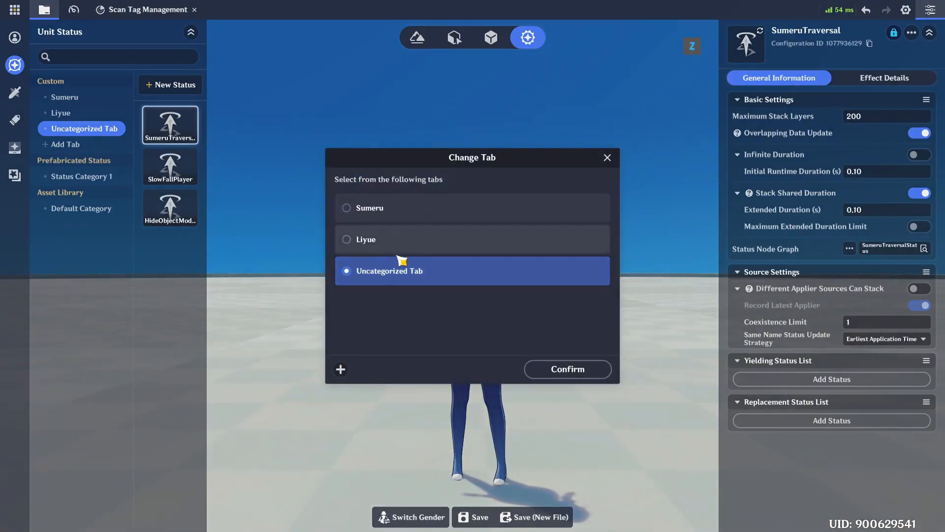
{"action": "left_click", "coordinate": [386, 216]}
{"action": "left_click", "coordinate": [536, 373]}
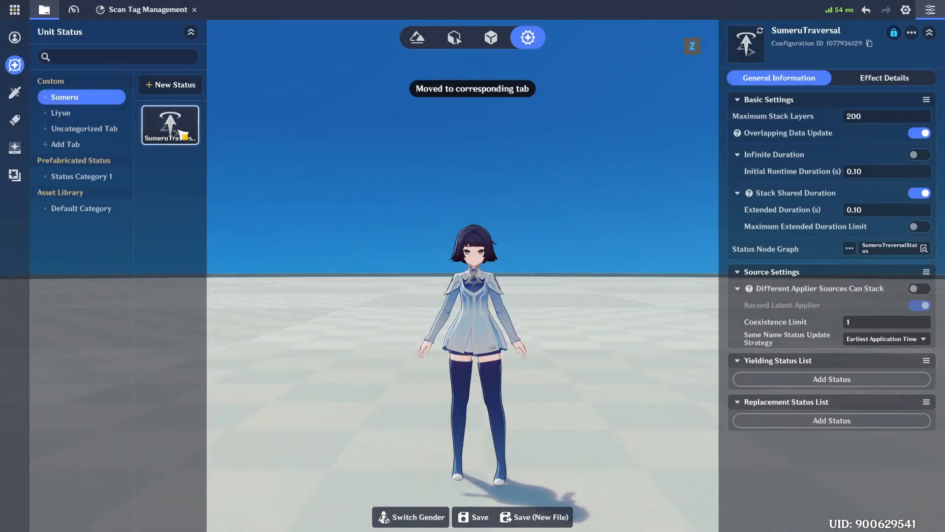
{"action": "left_click", "coordinate": [99, 128]}
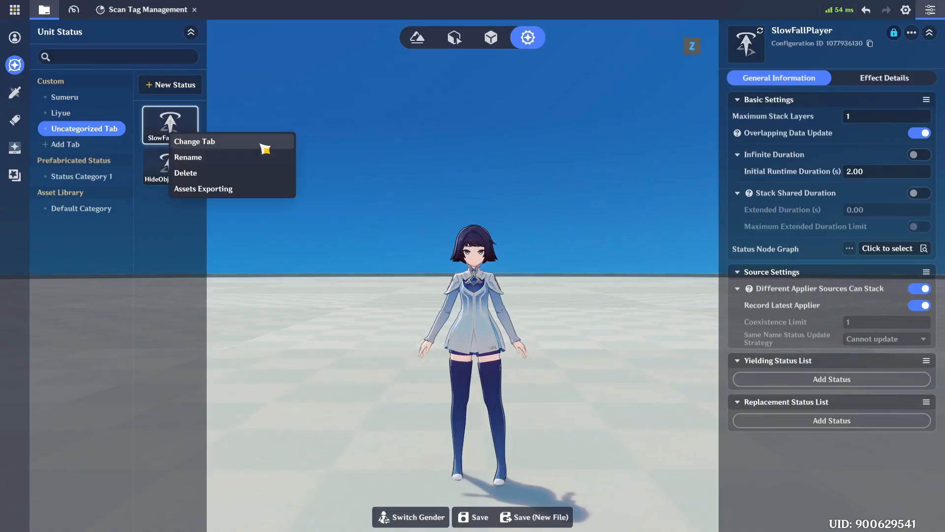
{"action": "left_click", "coordinate": [262, 142]}
{"action": "left_click", "coordinate": [418, 207]}
{"action": "left_click", "coordinate": [557, 369]}
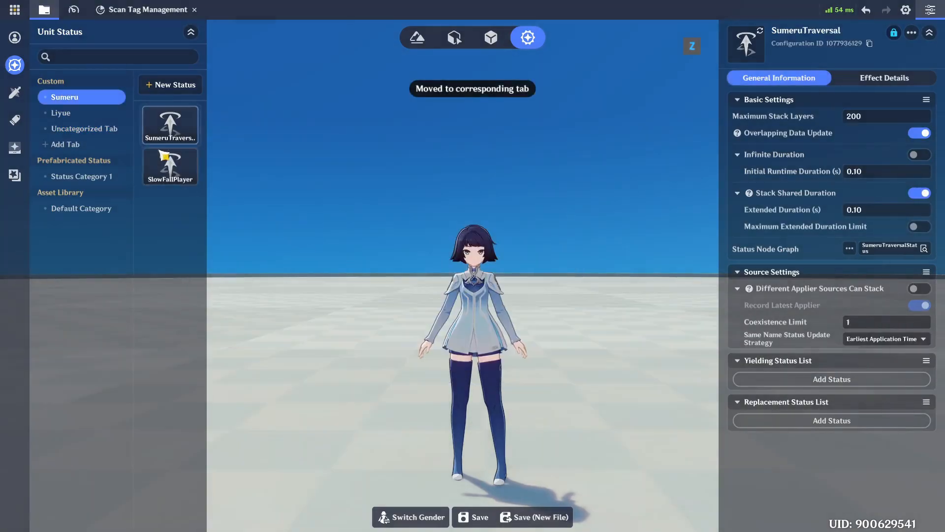
Step: Create a new status named LiyueTraversal in the Liyue category
{"action": "left_click", "coordinate": [84, 128]}
{"action": "left_click", "coordinate": [83, 113]}
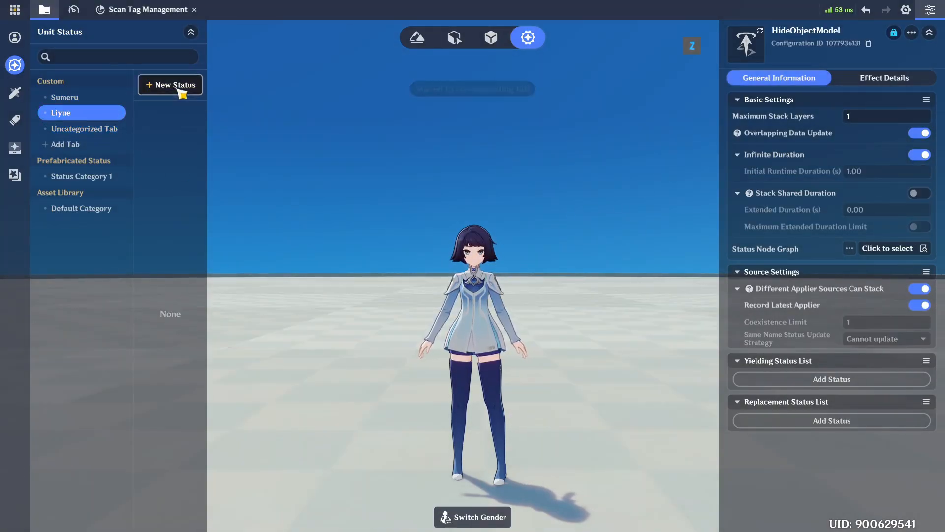
{"action": "left_click", "coordinate": [171, 84]}
{"action": "left_click", "coordinate": [483, 249]}
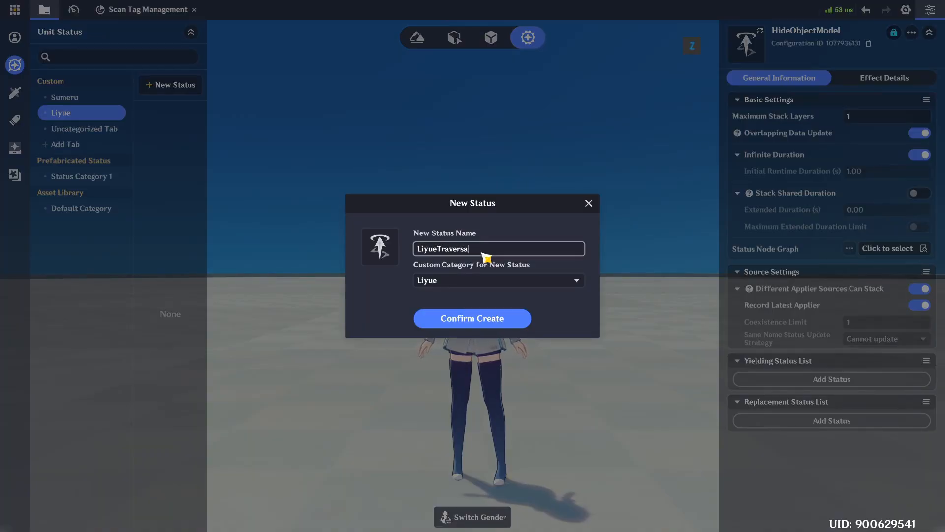
{"action": "left_click", "coordinate": [502, 324]}
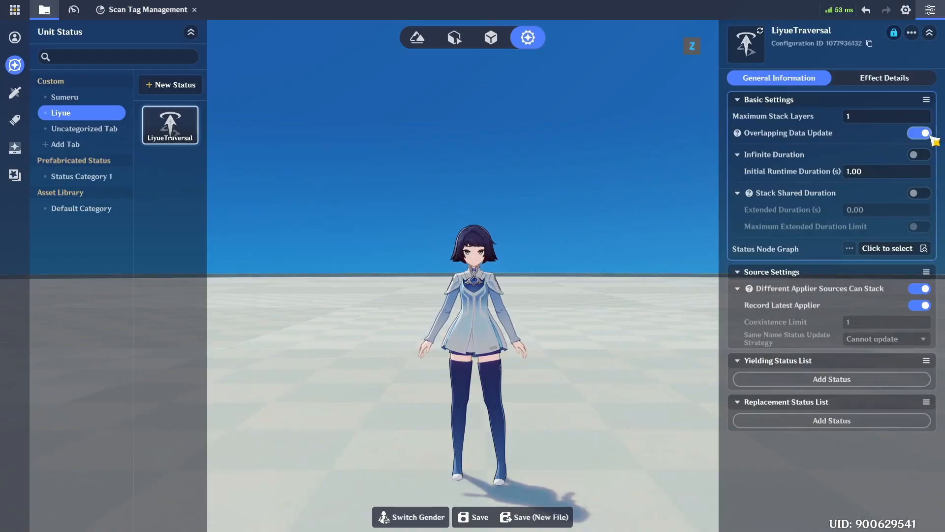
Step: Set LiyueTraversal to 200 maximum stack layers, 0.10 s initial duration, and enable stack shared duration with a 0.10 s extension
{"action": "left_click", "coordinate": [916, 119]}
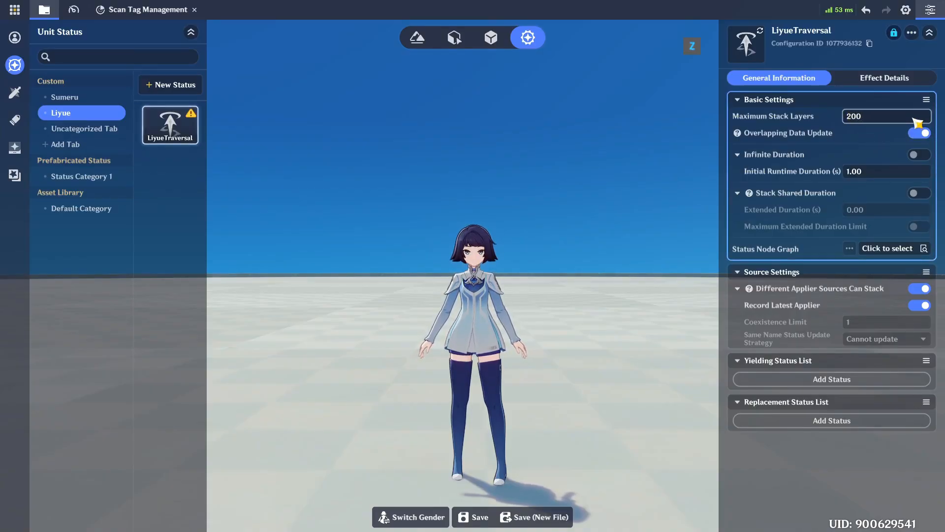
{"action": "left_click", "coordinate": [906, 174]}
{"action": "left_click", "coordinate": [919, 193]}
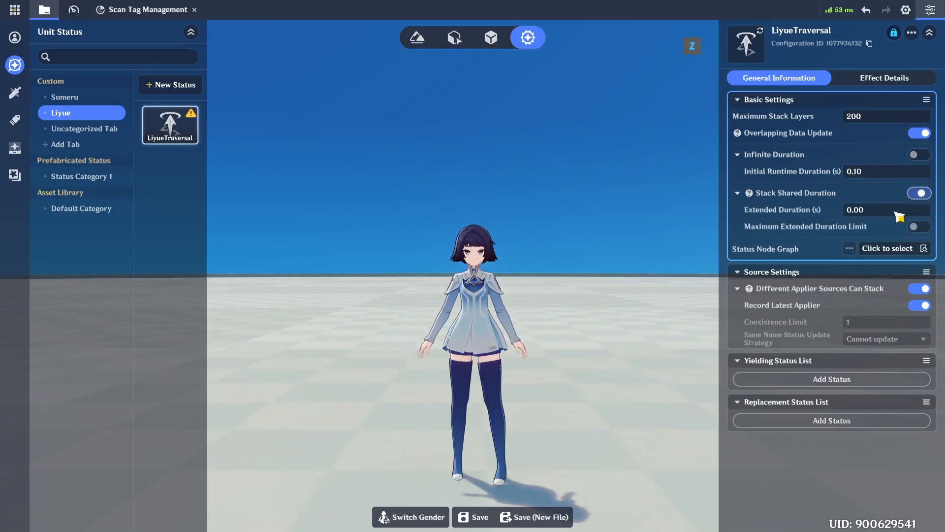
{"action": "left_click", "coordinate": [888, 214]}
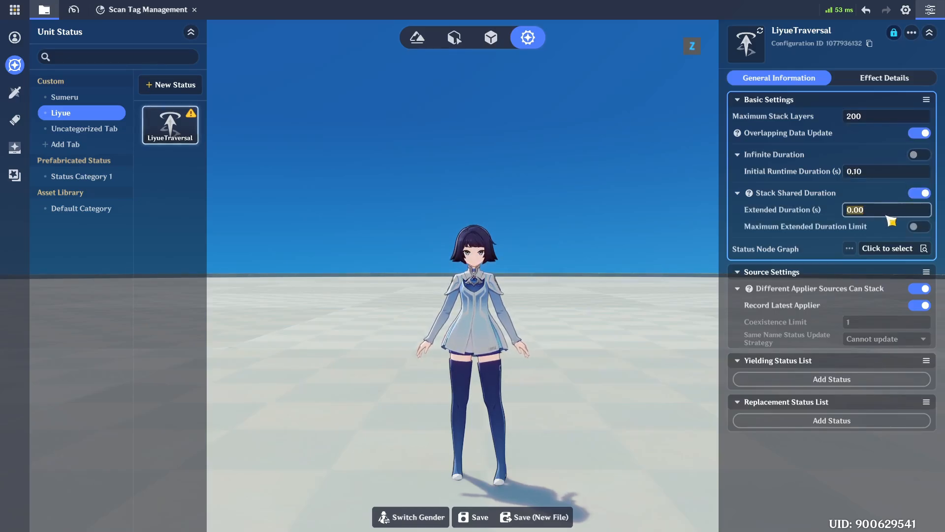
Step: Disable stacking from different appliers and set LiyueTraversal's same name status update strategy to Earliest Application Time
{"action": "left_click", "coordinate": [919, 289]}
{"action": "left_click", "coordinate": [886, 339]}
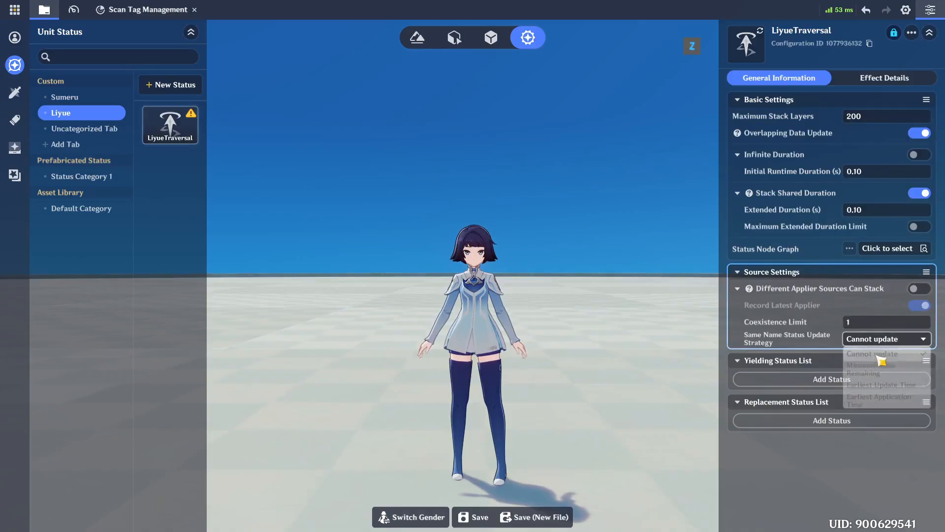
{"action": "left_click", "coordinate": [879, 396]}
Step: Start adding an effect to the LiyueTraversal status
{"action": "left_click", "coordinate": [911, 79]}
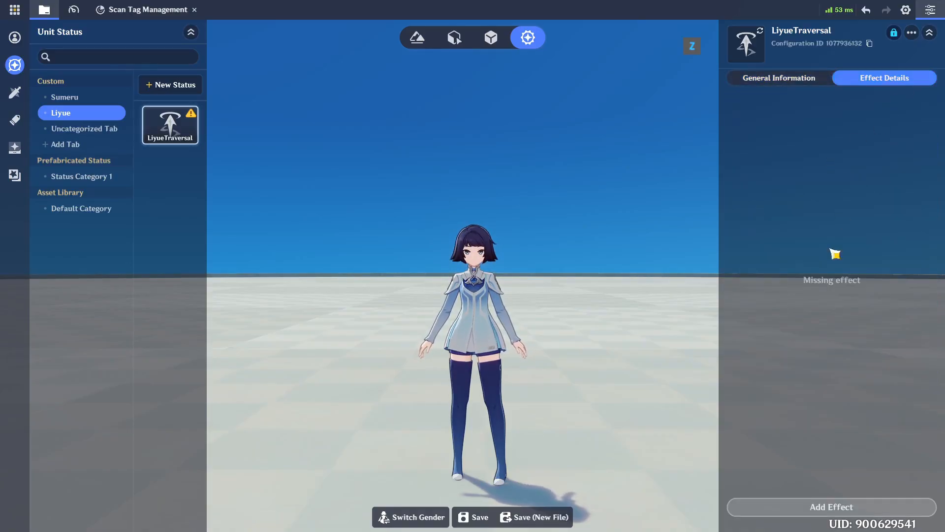
{"action": "left_click", "coordinate": [812, 507]}
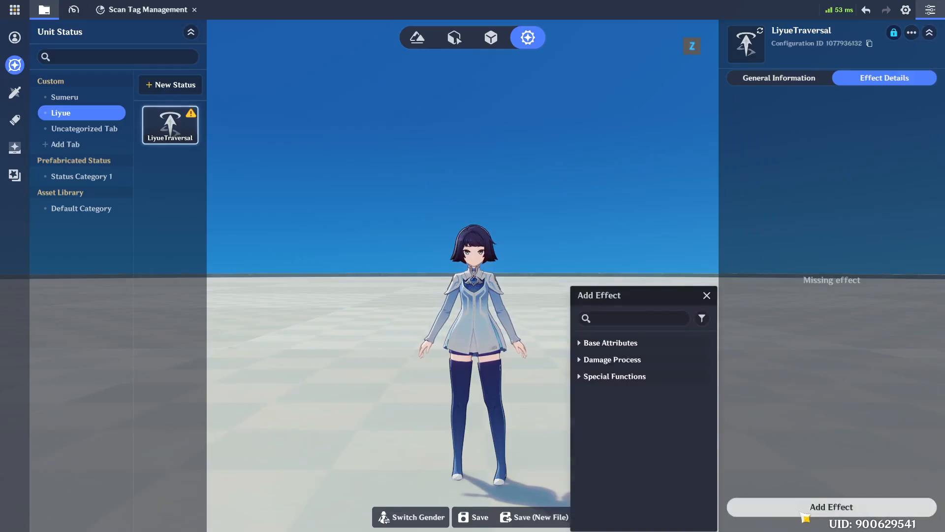
{"action": "type", "text": "d"}
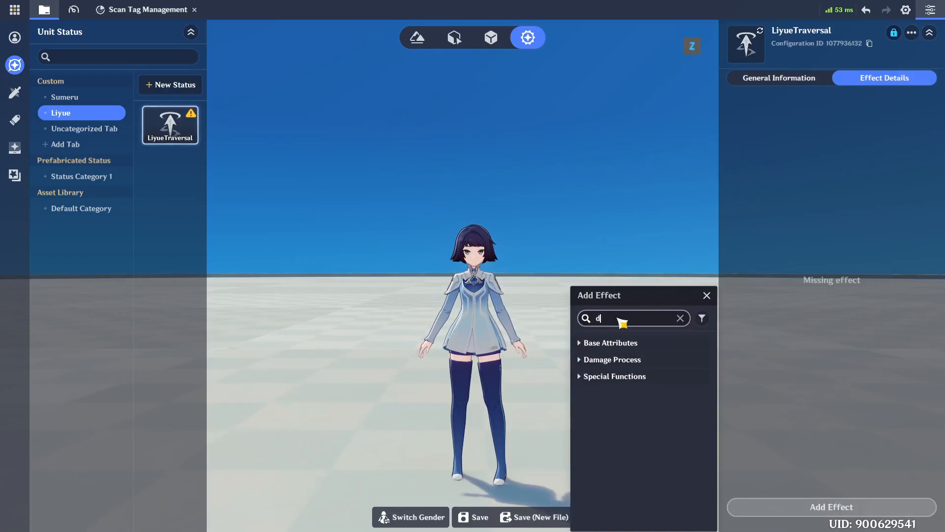
{"action": "type", "text": "uration"}
{"action": "key", "text": "BackSpace"}
{"action": "key", "text": "BackSpace"}
{"action": "key", "text": "BackSpace"}
{"action": "key", "text": "BackSpace"}
{"action": "key", "text": "BackSpace"}
{"action": "key", "text": "BackSpace"}
{"action": "key", "text": "BackSpace"}
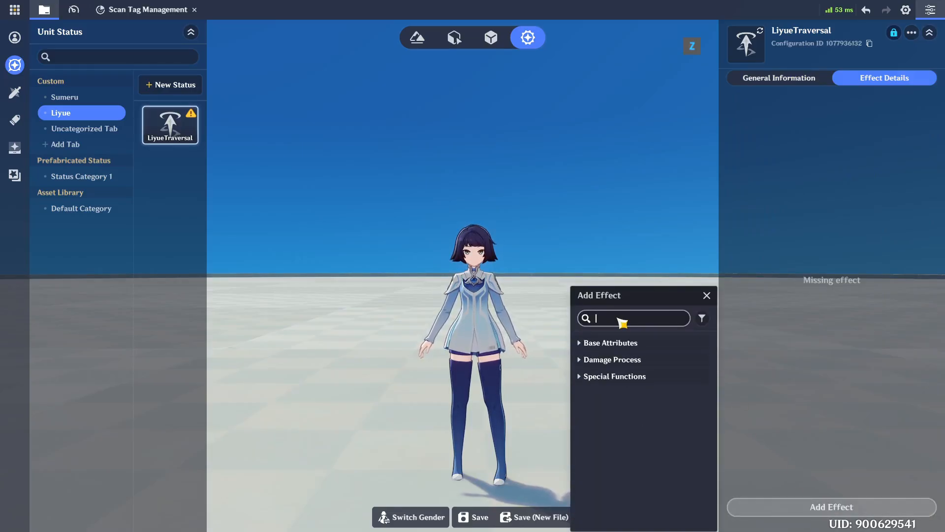
{"action": "type", "text": "hide player"}
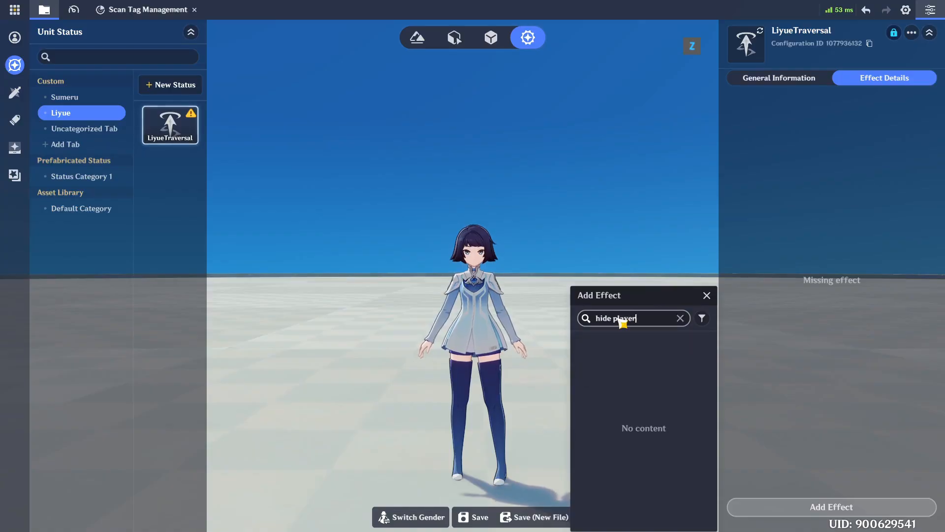
{"action": "key", "text": "BackSpace"}
{"action": "key", "text": "BackSpace"}
{"action": "key", "text": "BackSpace"}
{"action": "key", "text": "BackSpace"}
{"action": "key", "text": "BackSpace"}
{"action": "key", "text": "BackSpace"}
{"action": "key", "text": "BackSpace"}
{"action": "key", "text": "BackSpace"}
{"action": "key", "text": "BackSpace"}
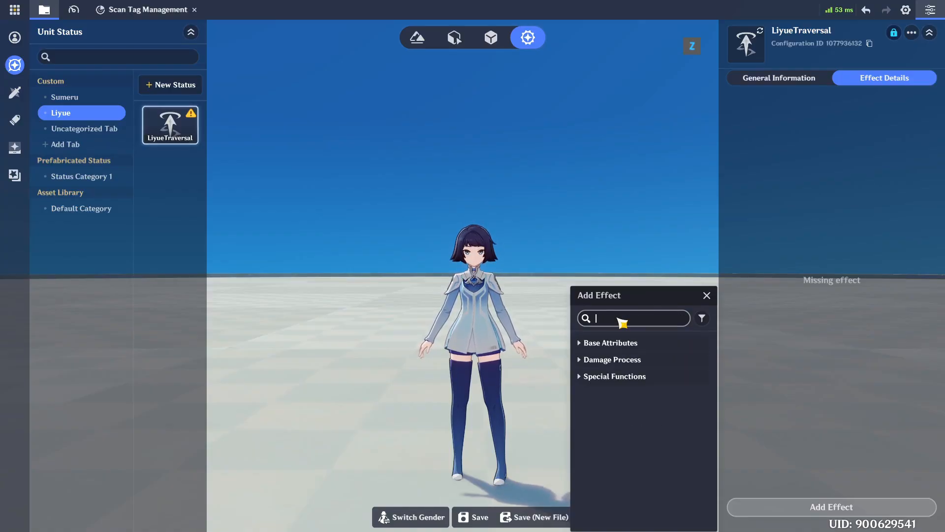
Step: Add the Character Hidden effect to LiyueTraversal with AlwaysNo as its boolean local filter
{"action": "type", "text": "character"}
{"action": "left_click", "coordinate": [662, 345]}
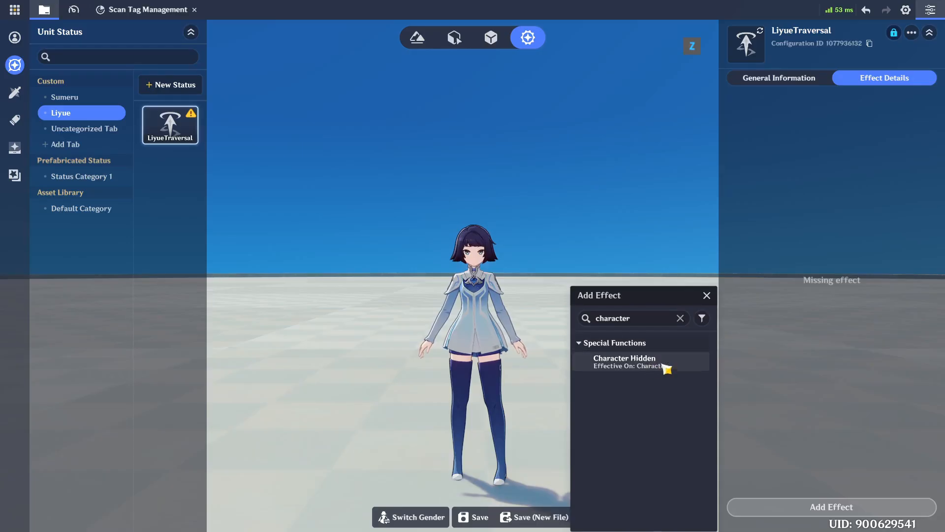
{"action": "left_click", "coordinate": [635, 361]}
{"action": "left_click", "coordinate": [913, 144]}
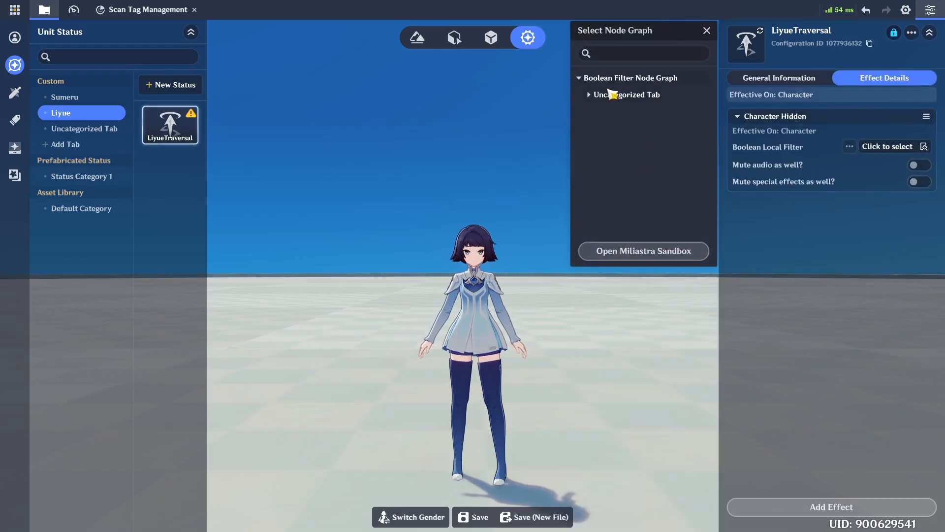
{"action": "left_click", "coordinate": [610, 95]}
{"action": "left_click", "coordinate": [621, 111]}
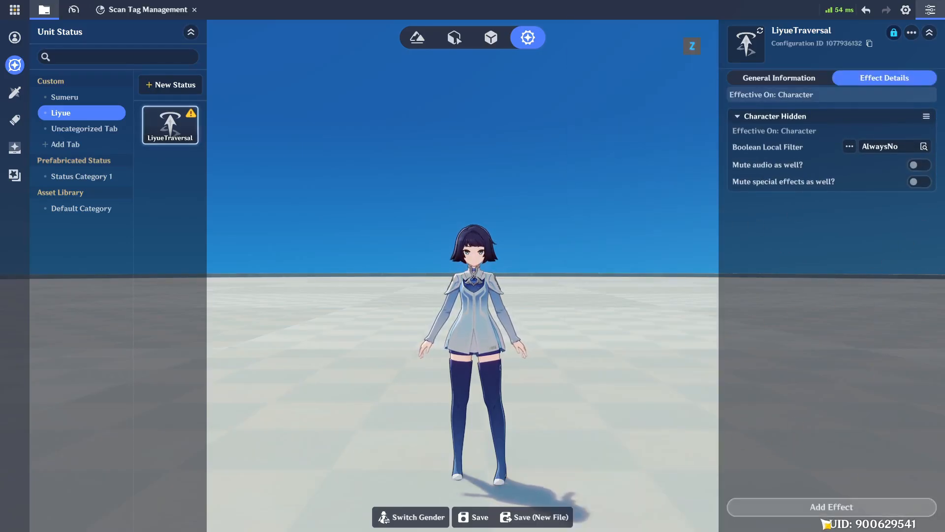
Step: Add the Disable Gliding effect to LiyueTraversal and save the status
{"action": "left_click", "coordinate": [847, 507]}
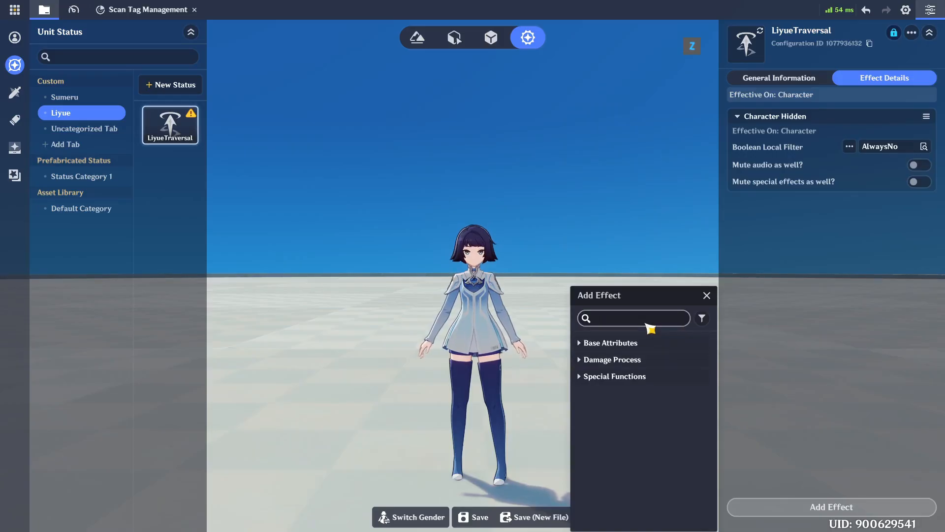
{"action": "type", "text": "disable"}
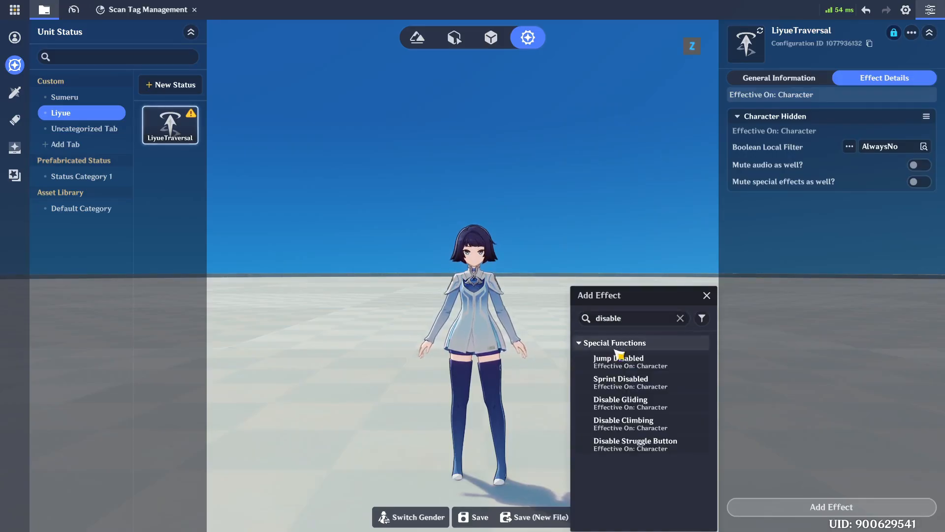
{"action": "left_click", "coordinate": [639, 403]}
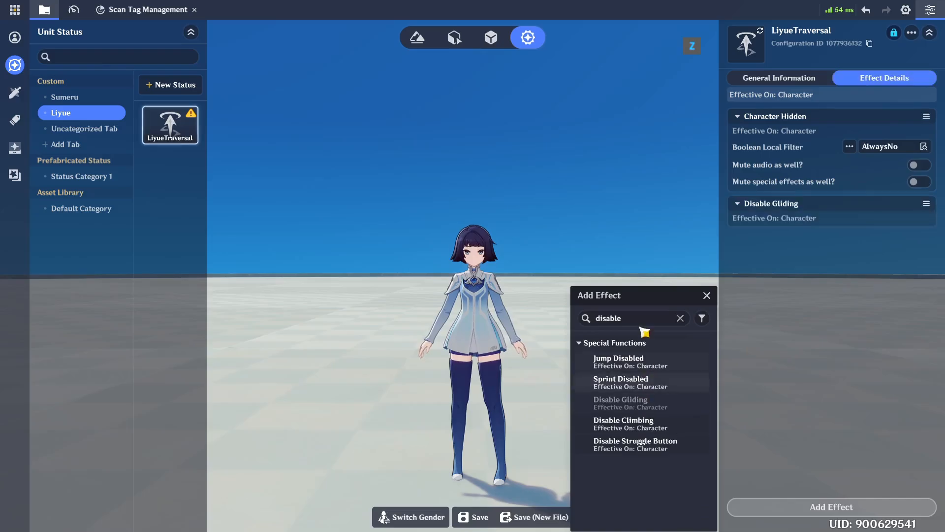
{"action": "left_click", "coordinate": [680, 320]}
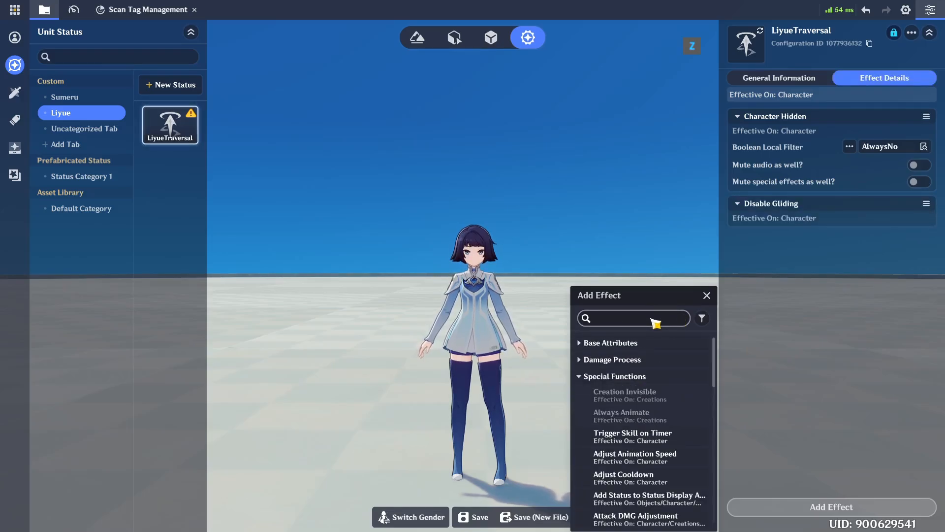
{"action": "left_click", "coordinate": [828, 325]}
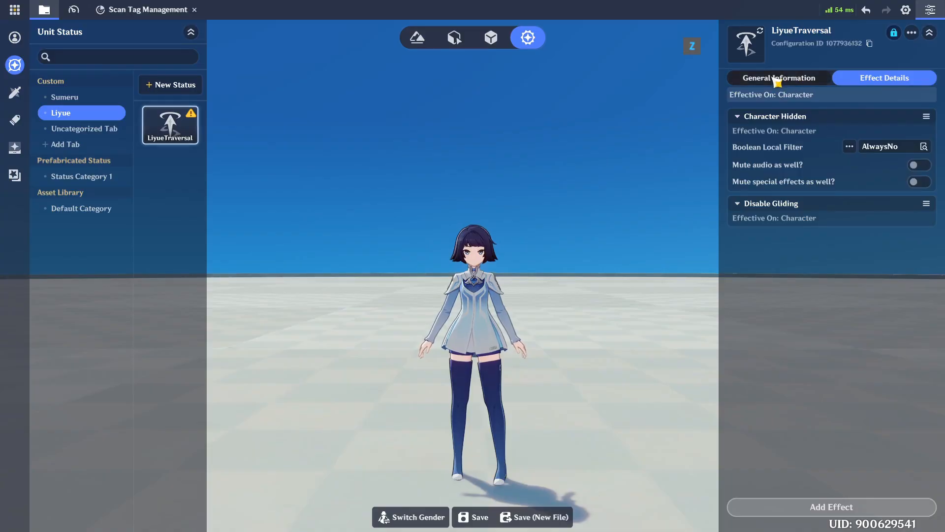
{"action": "left_click", "coordinate": [777, 80]}
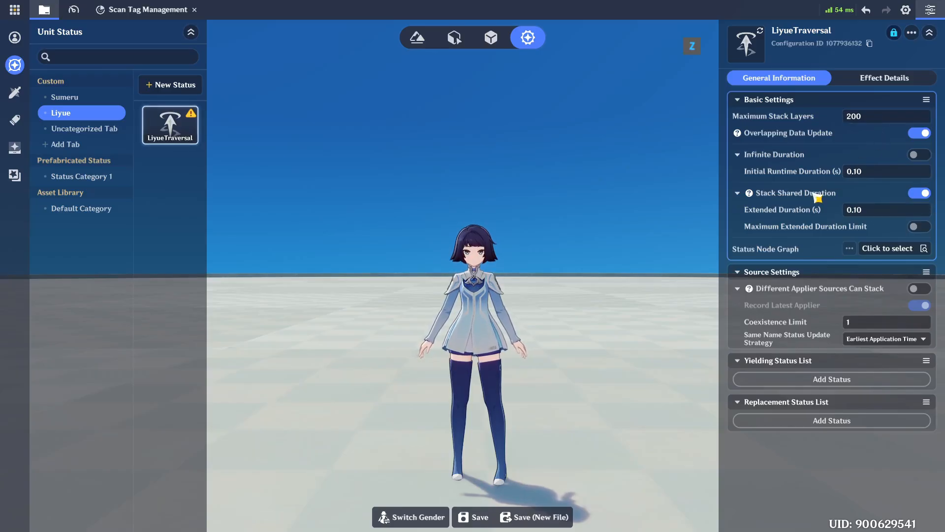
{"action": "left_click", "coordinate": [472, 517]}
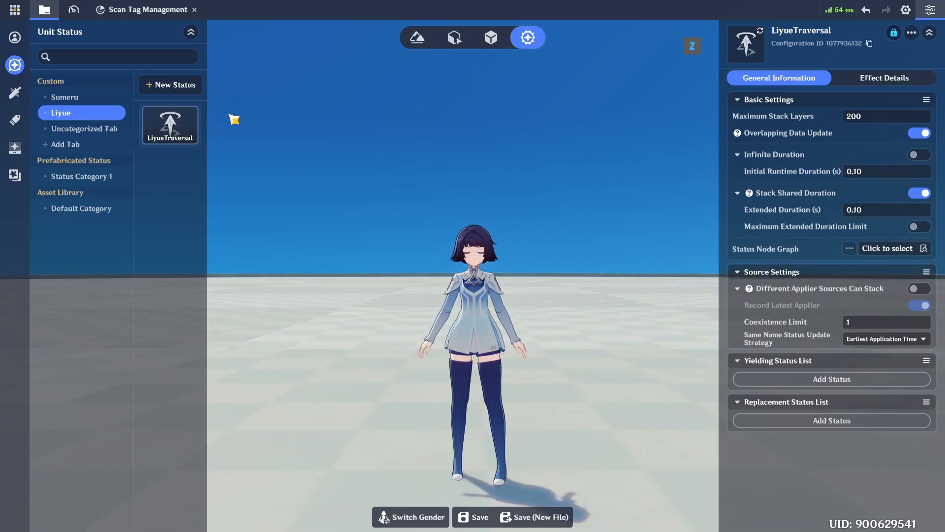
Step: Create a new status named LiyueFloat in the Liyue category and give it infinite duration
{"action": "left_click", "coordinate": [185, 94]}
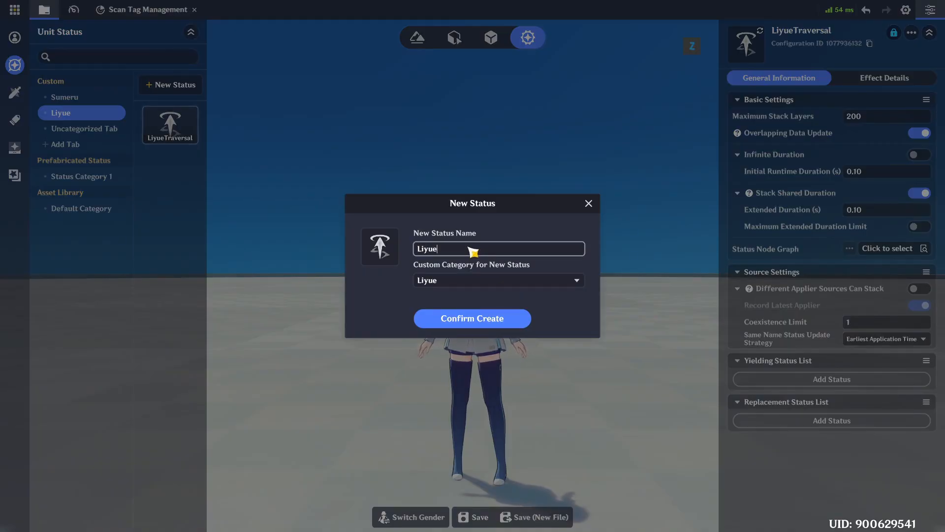
{"action": "left_click", "coordinate": [482, 319]}
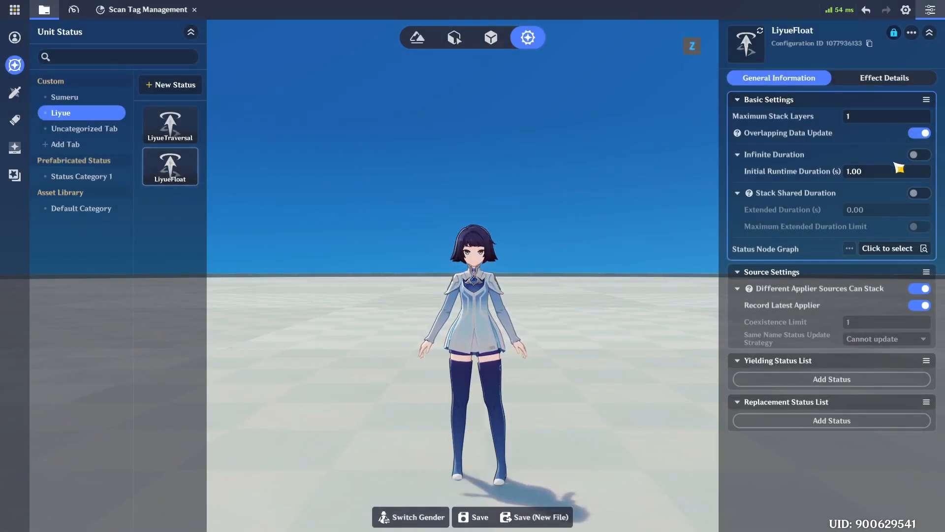
{"action": "left_click", "coordinate": [919, 154]}
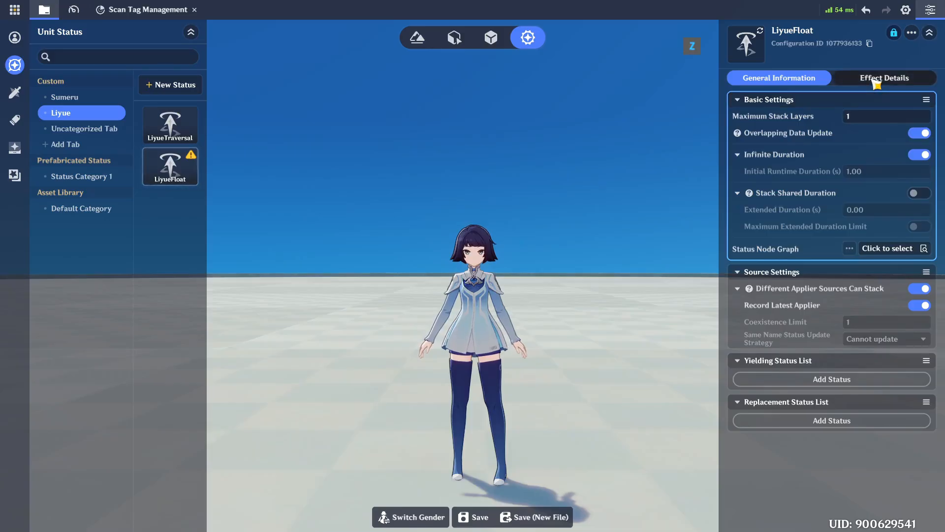
Step: Add the Fall Efficiency Change Value effect to LiyueFloat with a change value of -200%
{"action": "left_click", "coordinate": [873, 79]}
{"action": "left_click", "coordinate": [831, 505]}
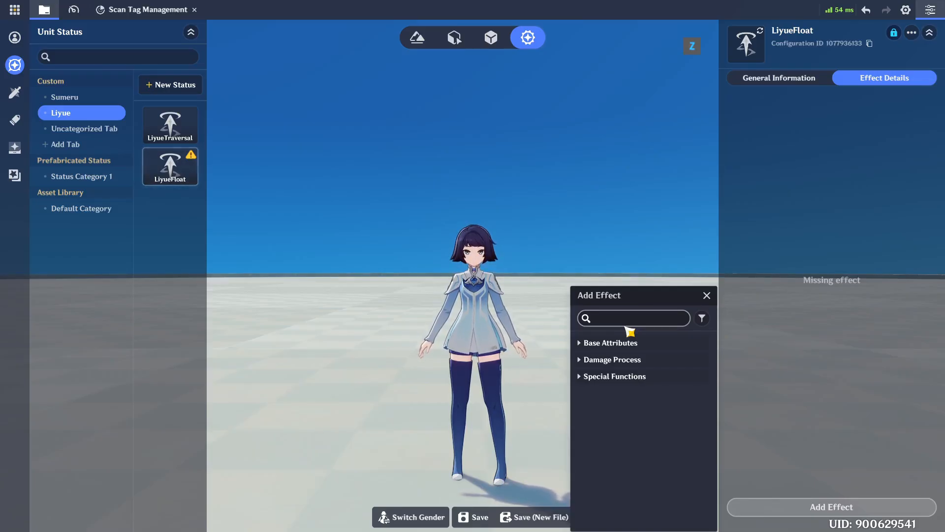
{"action": "type", "text": "character"}
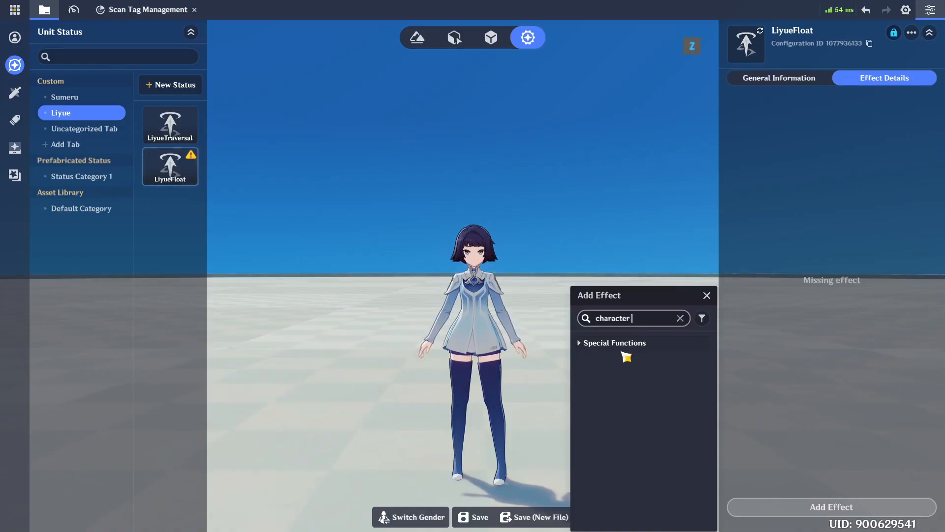
{"action": "type", "text": " eff"}
{"action": "key", "text": "ctrl+a"}
{"action": "type", "text": "fal"}
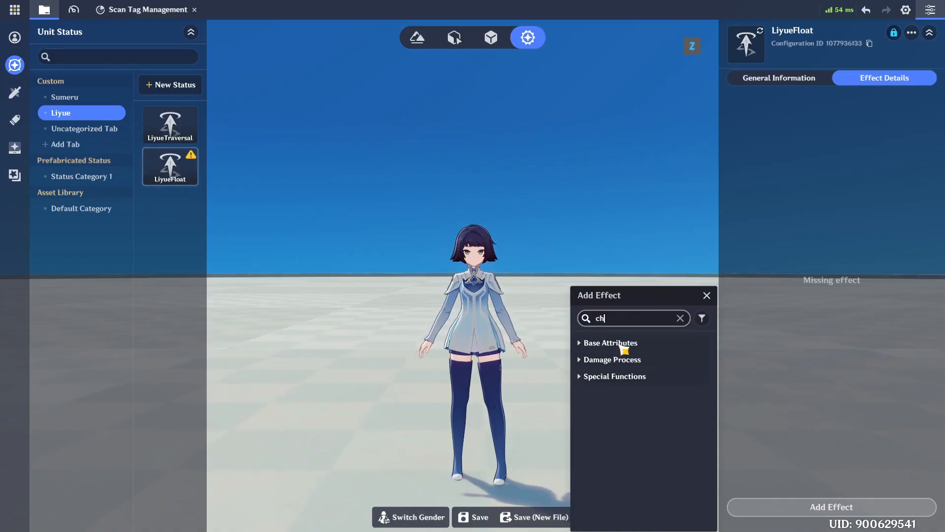
{"action": "left_click", "coordinate": [622, 345]}
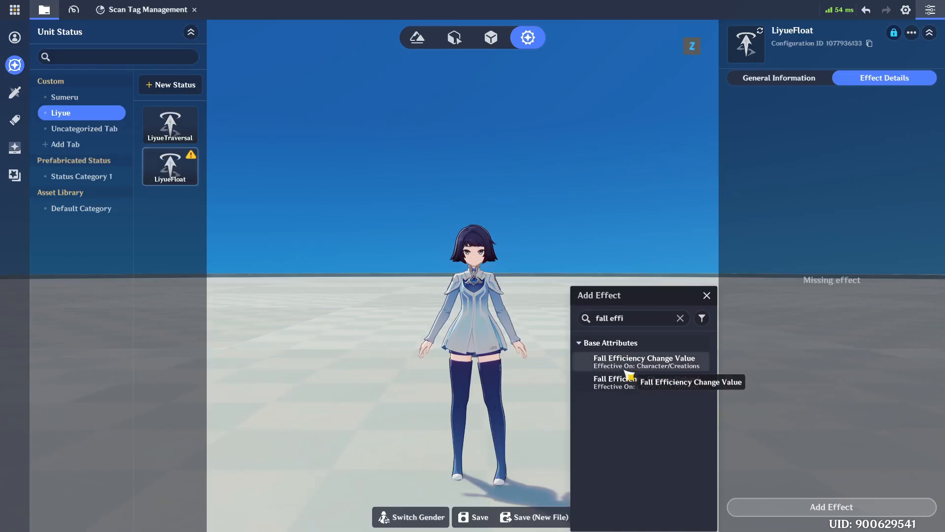
{"action": "left_click", "coordinate": [624, 377]}
{"action": "left_click", "coordinate": [929, 149]}
{"action": "type", "text": "-20"}
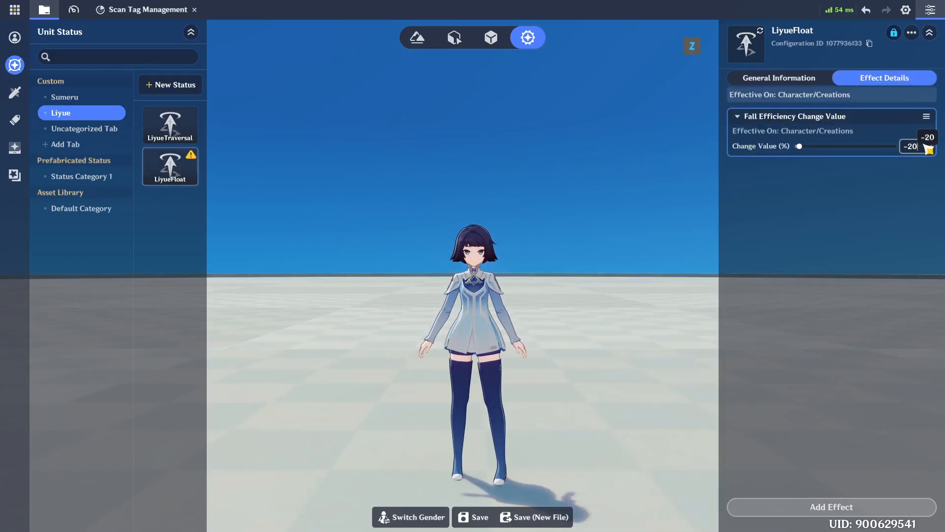
{"action": "type", "text": "0"}
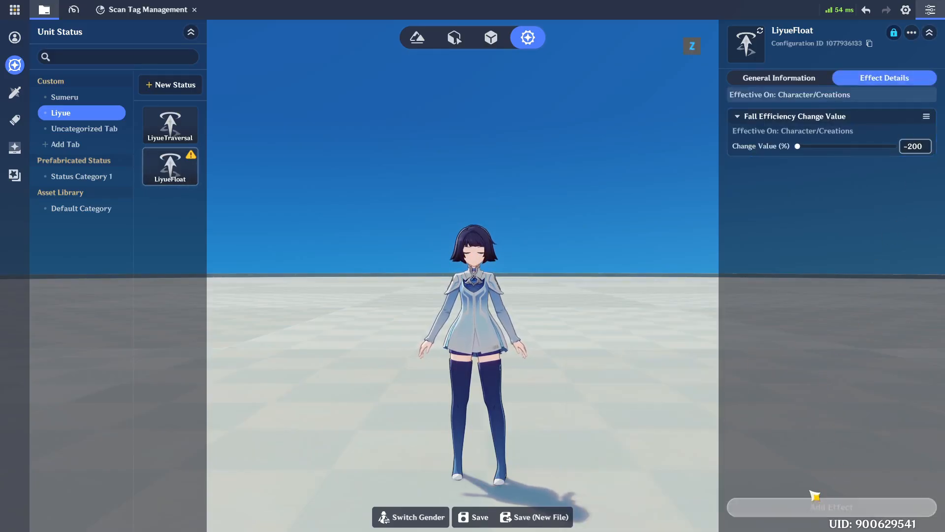
Step: Add the Disable Gliding effect to LiyueFloat
{"action": "left_click", "coordinate": [815, 506]}
{"action": "type", "text": "glidi"}
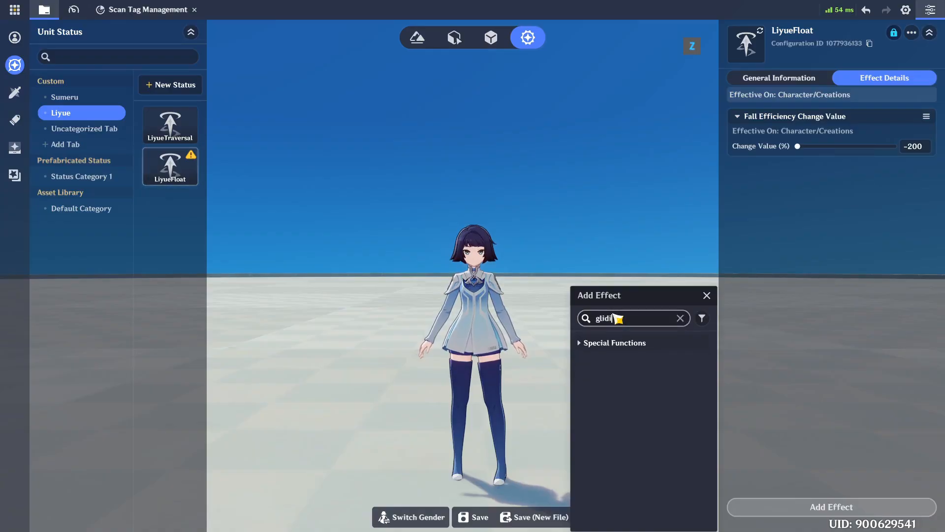
{"action": "type", "text": "ng"}
{"action": "left_click", "coordinate": [616, 343]}
{"action": "left_click", "coordinate": [639, 364]}
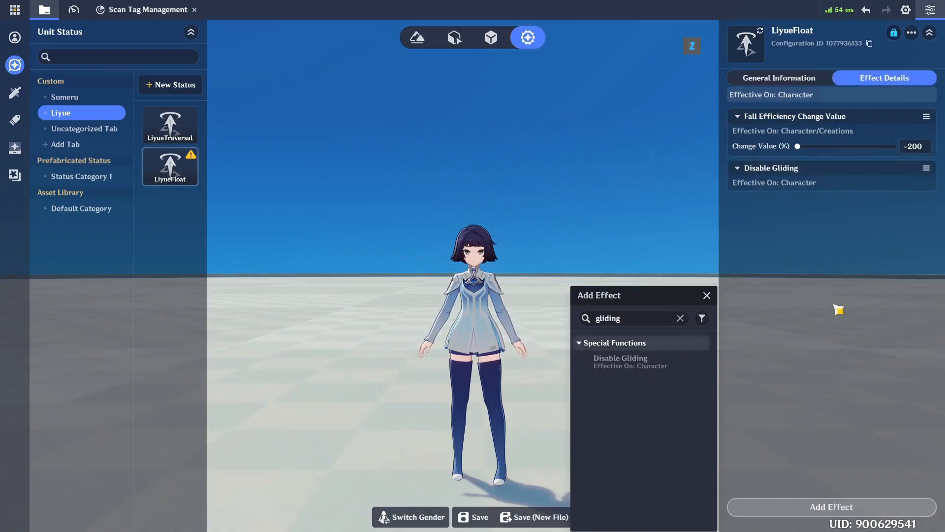
Step: Add the Character Hidden effect to LiyueFloat
{"action": "left_click", "coordinate": [817, 506]}
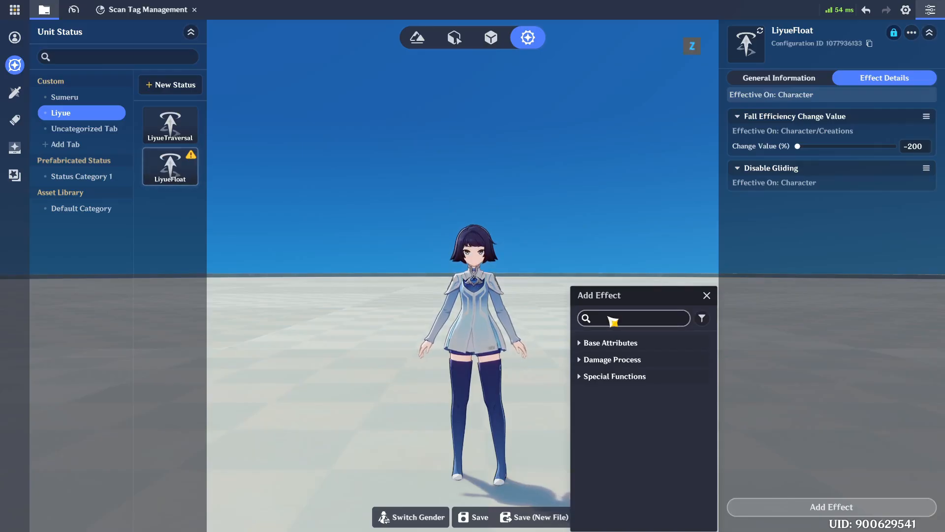
{"action": "type", "text": "hide pla"}
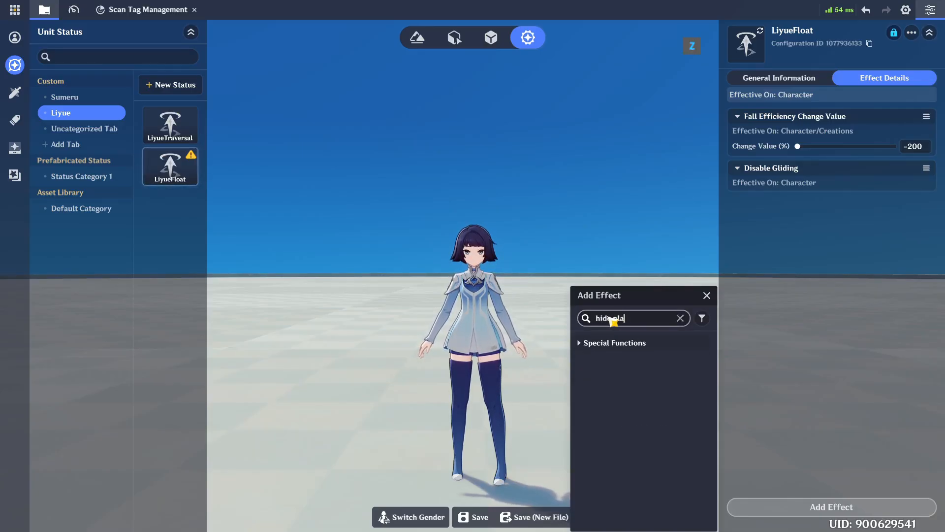
{"action": "key", "text": "BackSpace"}
{"action": "key", "text": "BackSpace"}
{"action": "key", "text": "BackSpace"}
{"action": "type", "text": "character"}
{"action": "left_click", "coordinate": [608, 343]}
{"action": "left_click", "coordinate": [634, 363]}
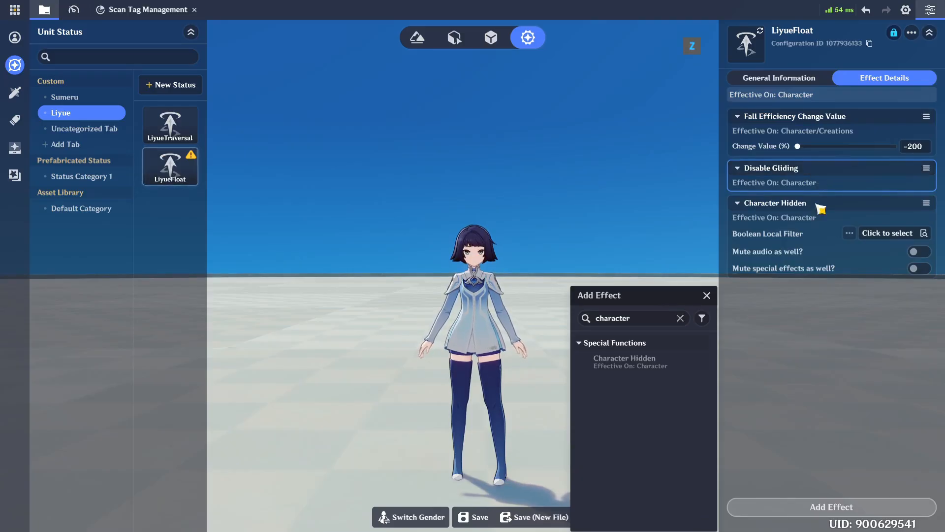
{"action": "left_click", "coordinate": [872, 327]}
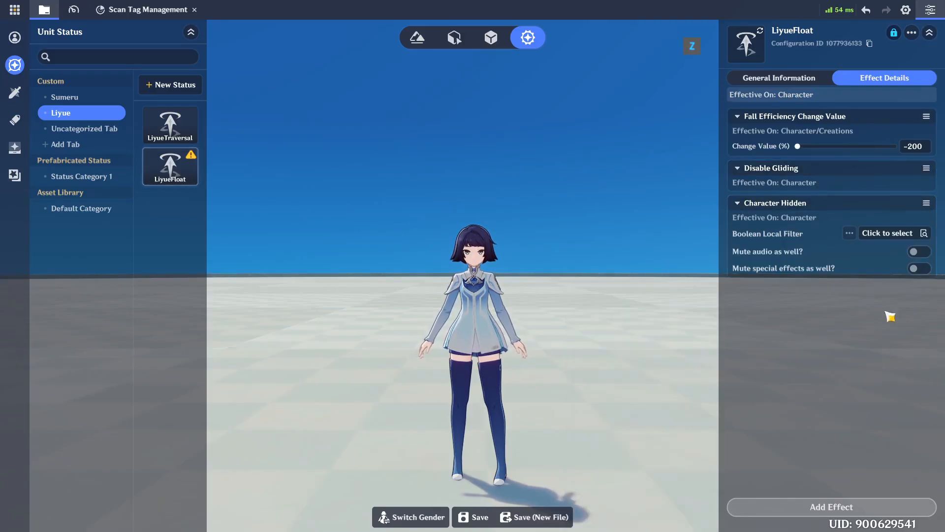
Step: Set AlwaysNo as the boolean local filter of LiyueFloat's Character Hidden effect and save the status
{"action": "left_click", "coordinate": [914, 234]}
{"action": "left_click", "coordinate": [655, 95]}
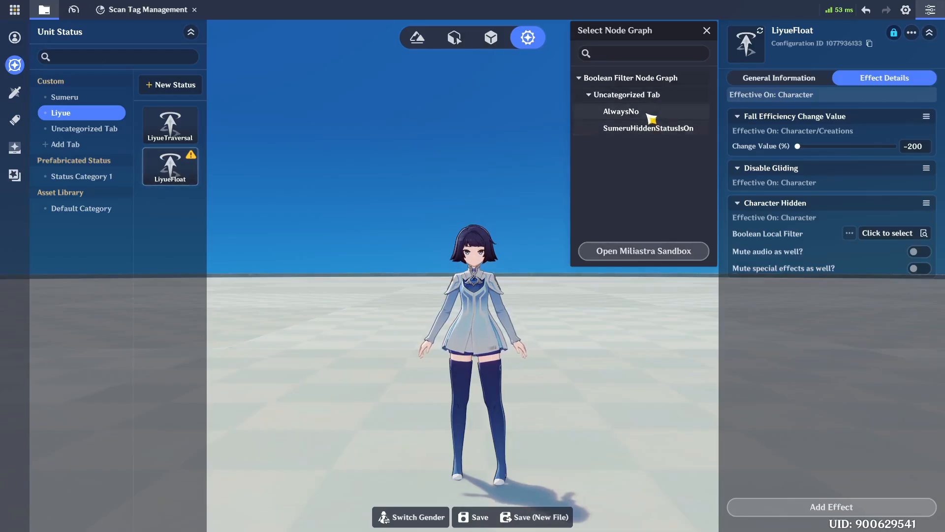
{"action": "left_click", "coordinate": [650, 114]}
{"action": "left_click", "coordinate": [852, 329]}
{"action": "left_click", "coordinate": [797, 87]}
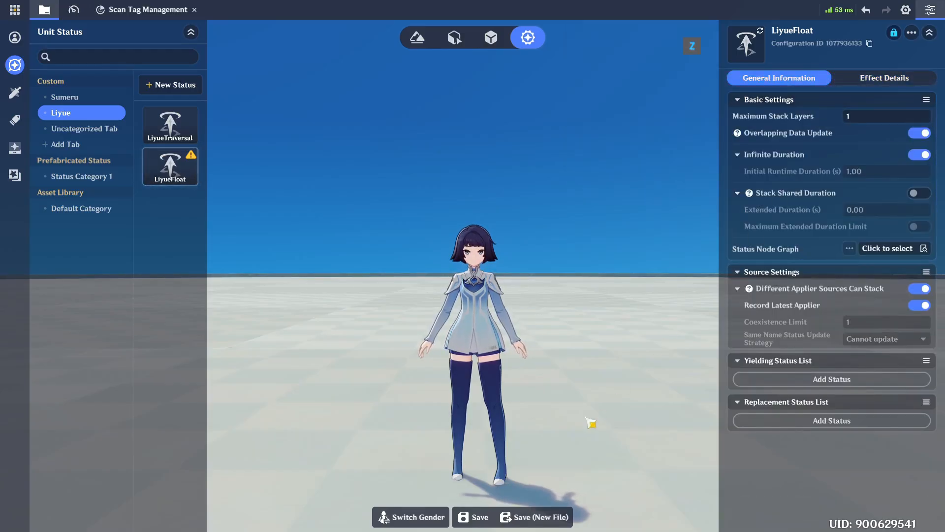
{"action": "left_click", "coordinate": [491, 516]}
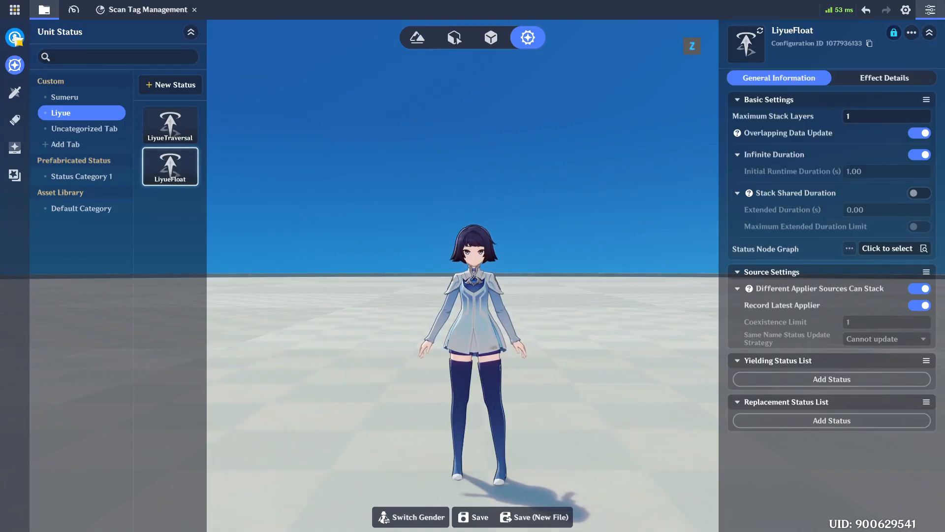
Step: Add a second VFX to the VFX playing group of the Default Template's character
{"action": "left_click", "coordinate": [15, 38]}
{"action": "left_click", "coordinate": [880, 53]}
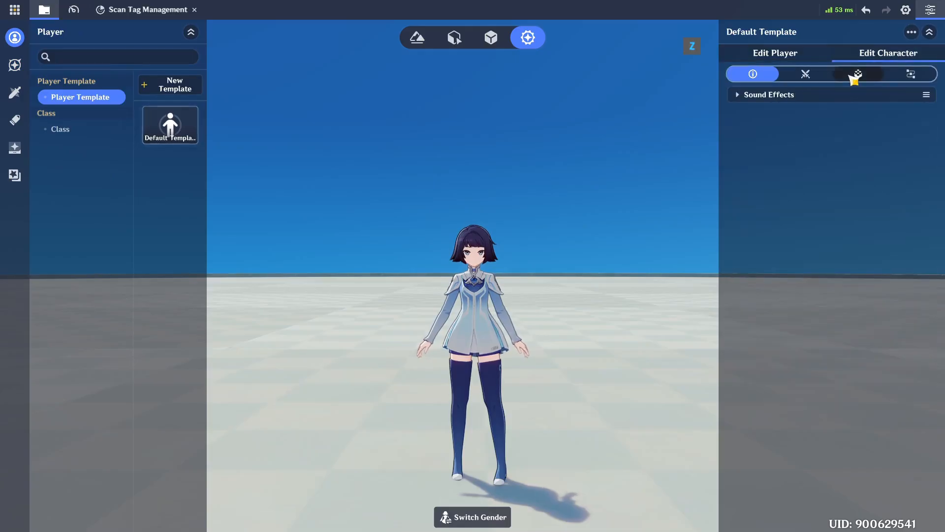
{"action": "left_click", "coordinate": [857, 74]}
{"action": "left_click", "coordinate": [789, 212]}
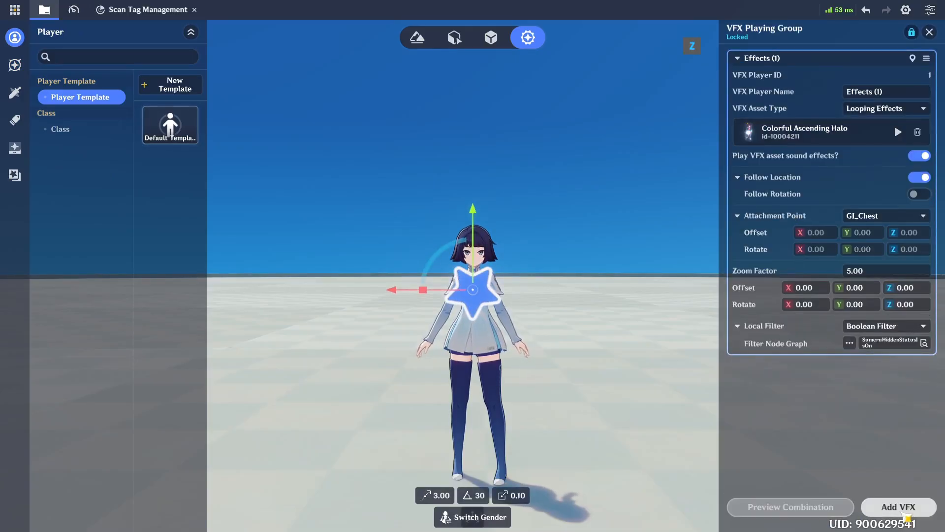
{"action": "left_click", "coordinate": [905, 509]}
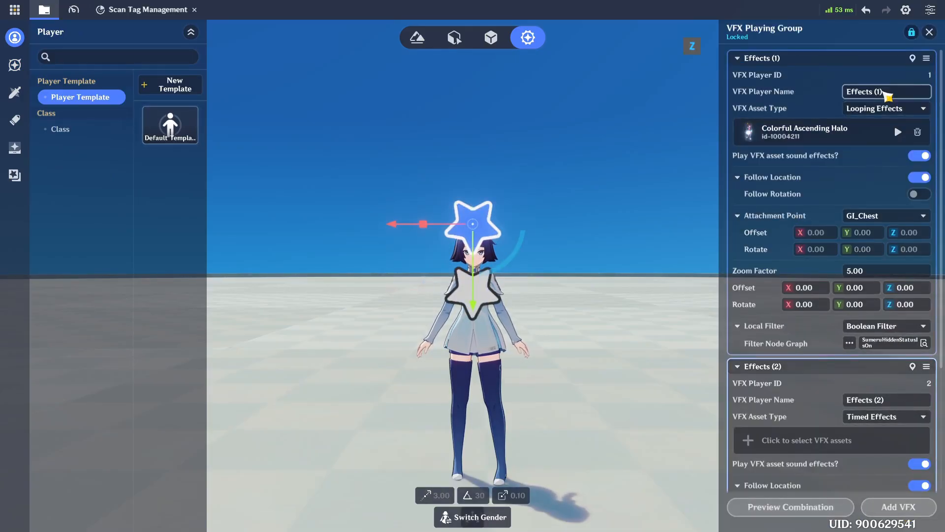
Step: Rename the first VFX player as SumeruEffect and the second one as LiyueEffect
{"action": "type", "text": "SumeruEffe"}
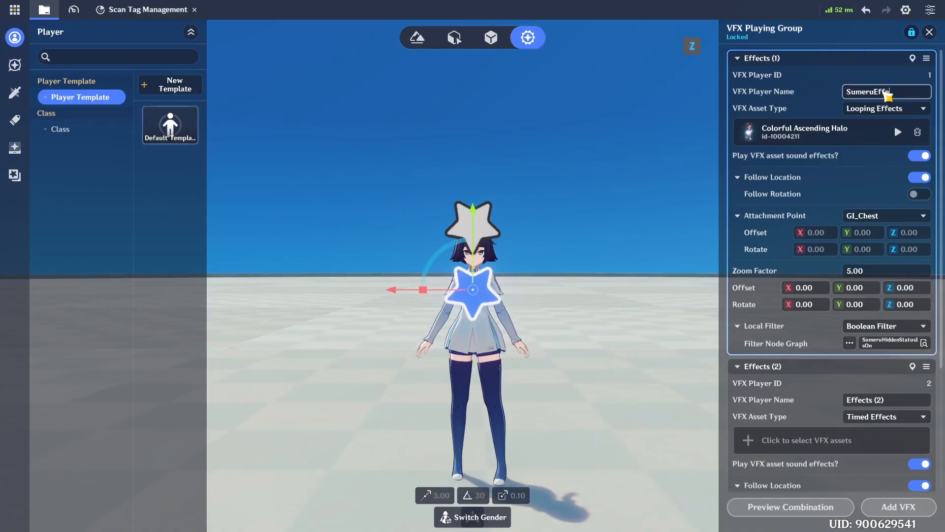
{"action": "type", "text": "ct"}
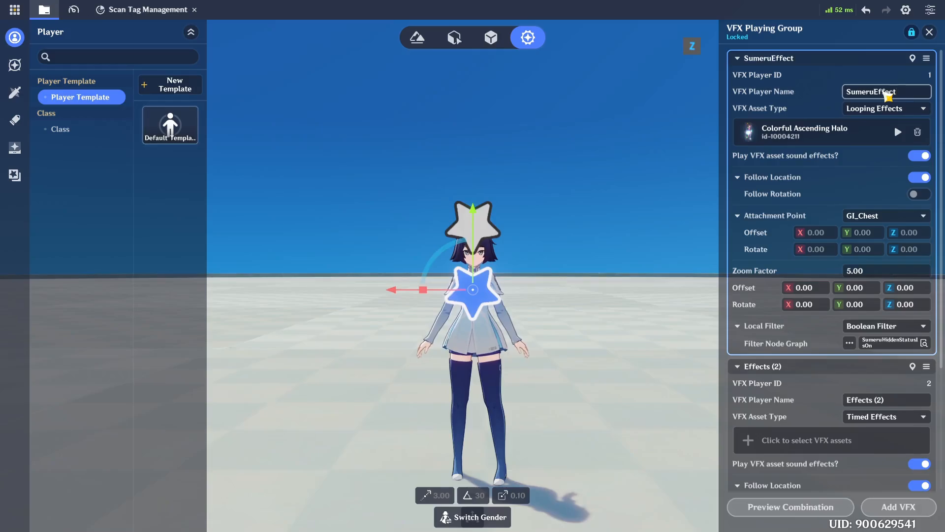
{"action": "left_click", "coordinate": [886, 399]}
{"action": "type", "text": "Li"}
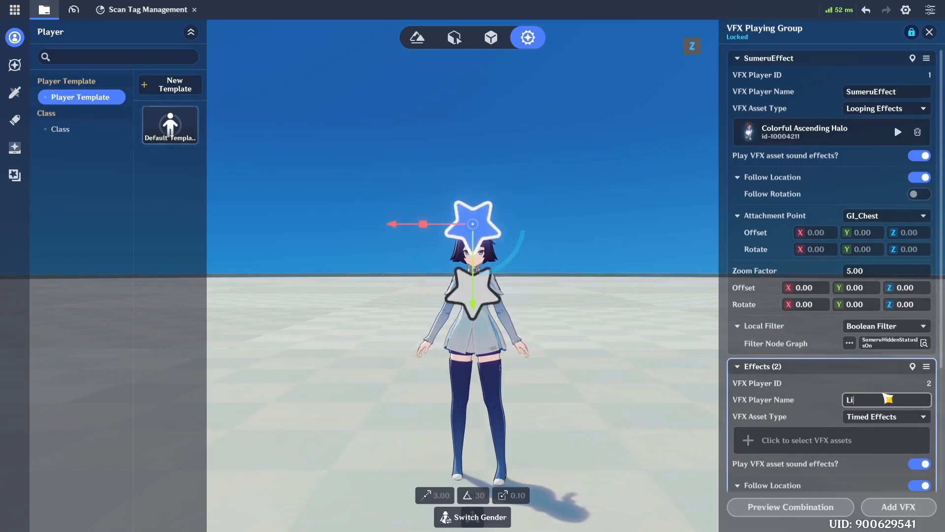
{"action": "type", "text": "yueEffect"}
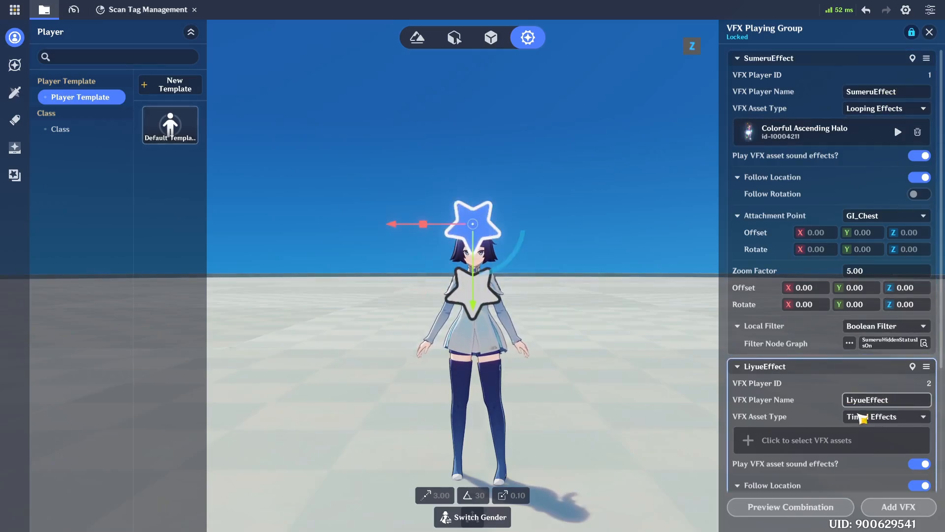
Step: Set LiyueEffect's VFX asset type to Looping Effects
{"action": "left_click", "coordinate": [863, 417]}
{"action": "left_click", "coordinate": [864, 431]}
{"action": "scroll", "coordinate": [831, 402], "scroll_direction": "down", "scroll_amount": 2}
{"action": "scroll", "coordinate": [831, 402], "scroll_direction": "down", "scroll_amount": 2}
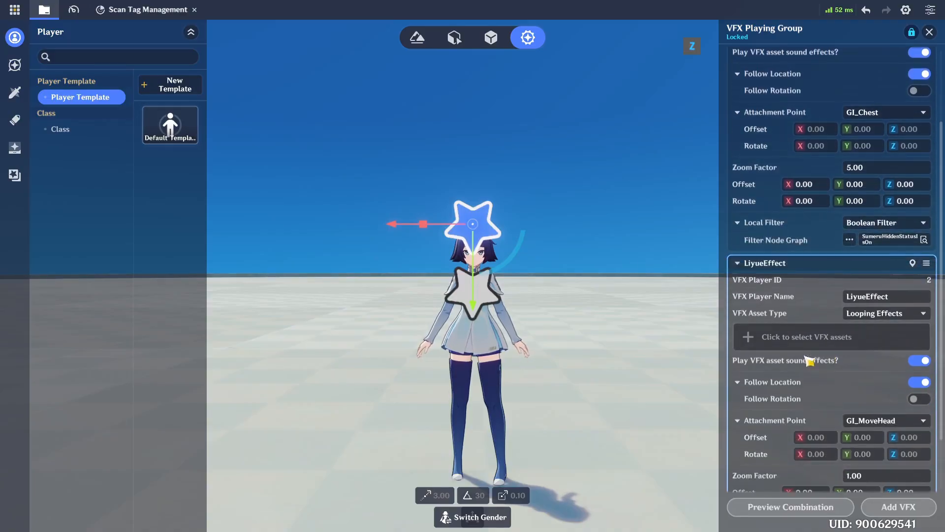
Step: Search the looping effects for the geo energy asset and assign Geo Elemental Energy Orb to LiyueEffect
{"action": "left_click", "coordinate": [824, 339]}
{"action": "left_click", "coordinate": [613, 225]}
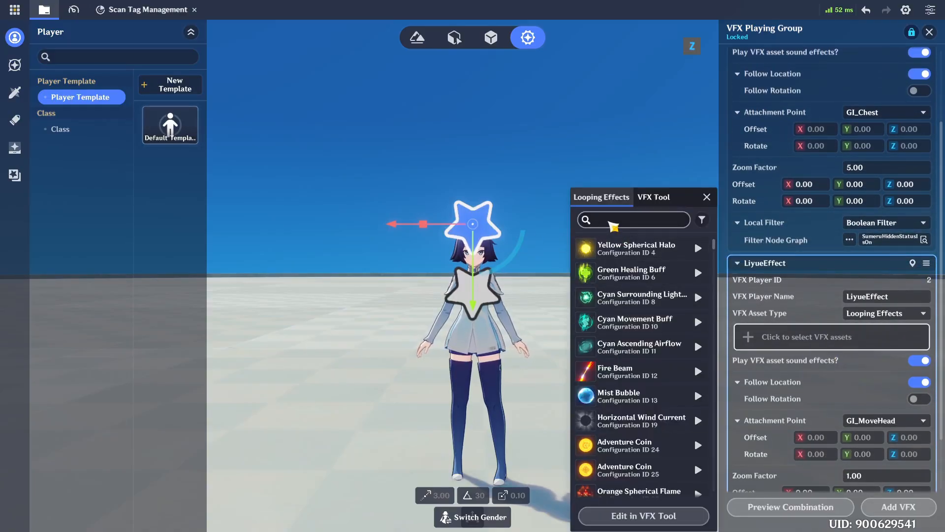
{"action": "type", "text": "ge"}
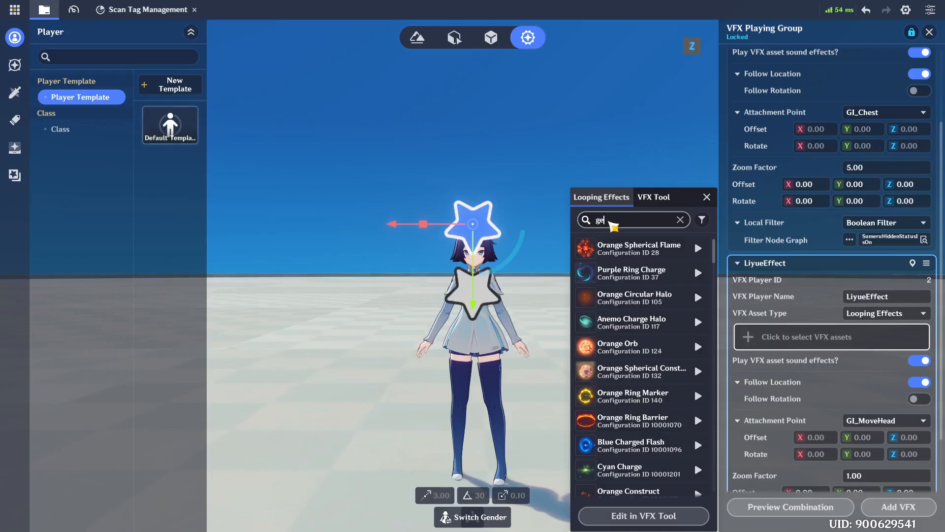
{"action": "type", "text": "o elemn"}
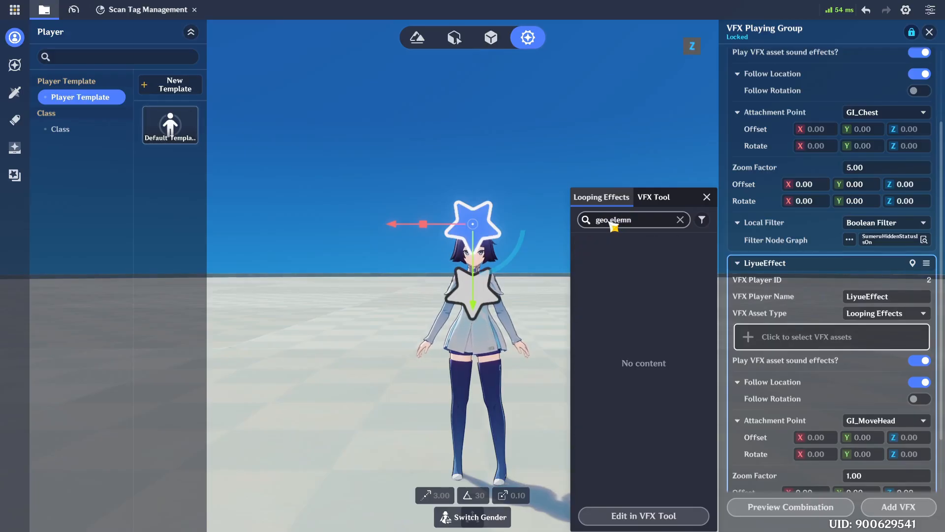
{"action": "key", "text": "BackSpace"}
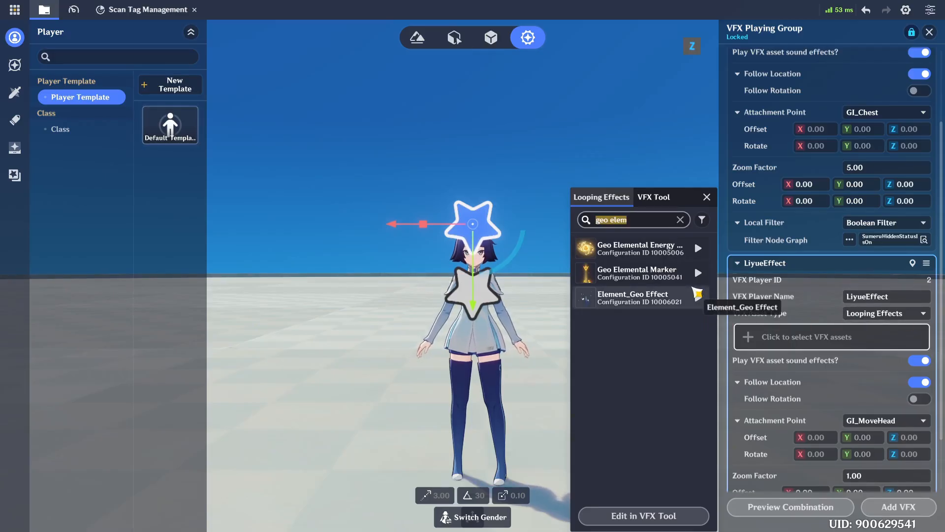
{"action": "type", "text": "energy"}
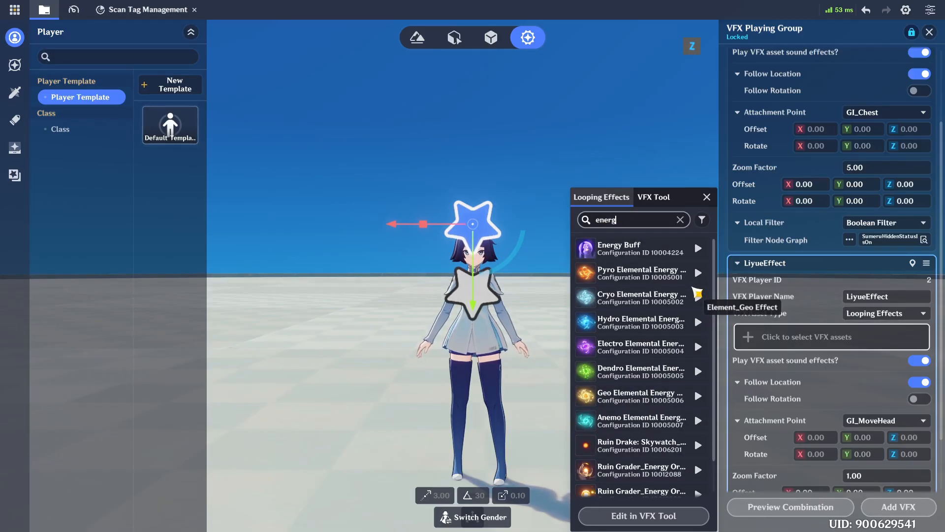
{"action": "key", "text": "ctrl+a"}
{"action": "type", "text": "geo ener"}
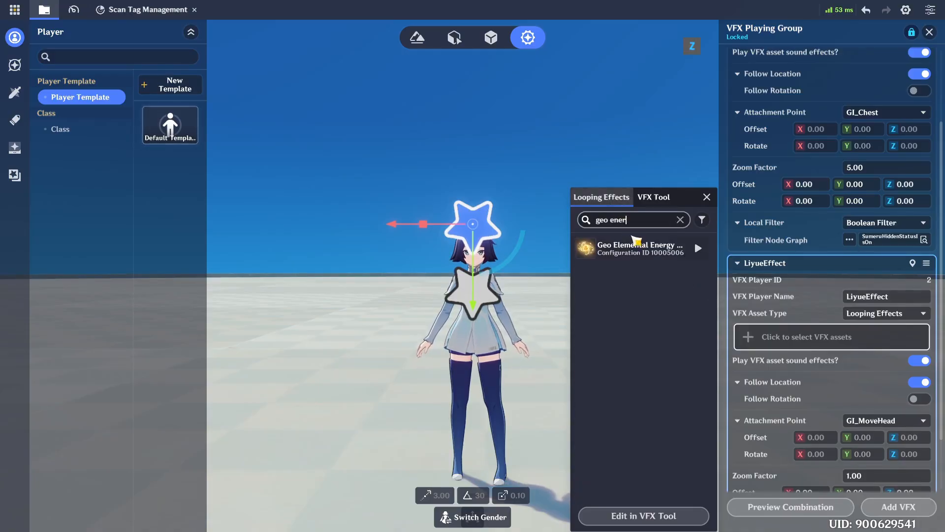
{"action": "left_click", "coordinate": [636, 244]}
Step: Preview the energy orb and change LiyueEffect's attachment point to GI_Chest
{"action": "left_click", "coordinate": [898, 337]}
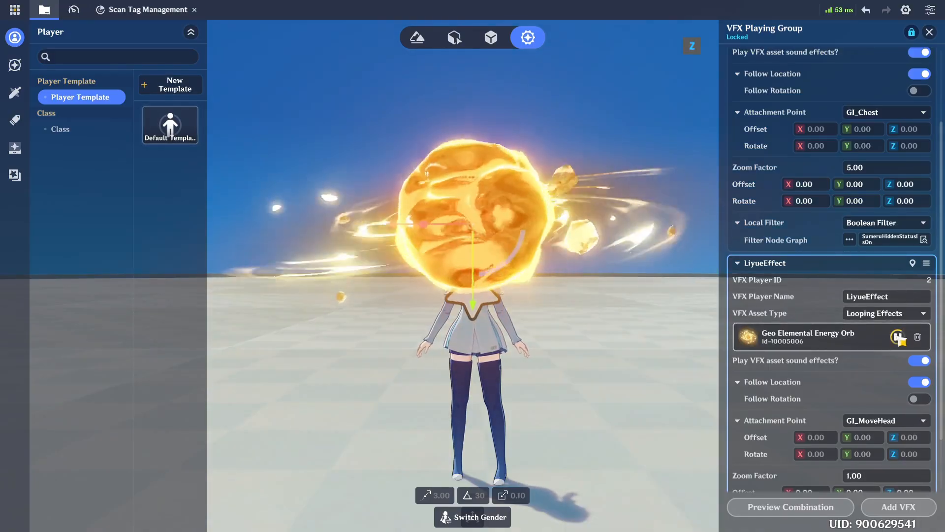
{"action": "left_click", "coordinate": [884, 421]}
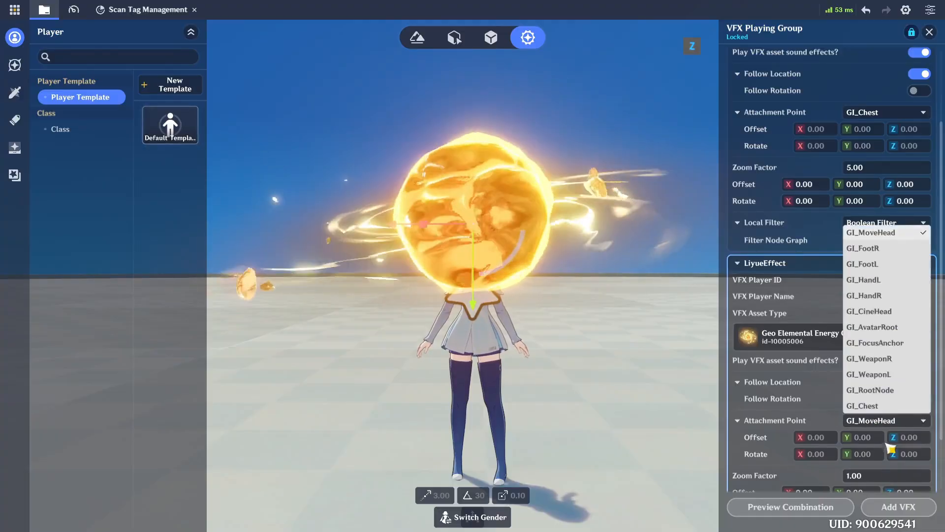
{"action": "left_click", "coordinate": [889, 406]}
{"action": "left_click", "coordinate": [897, 337]}
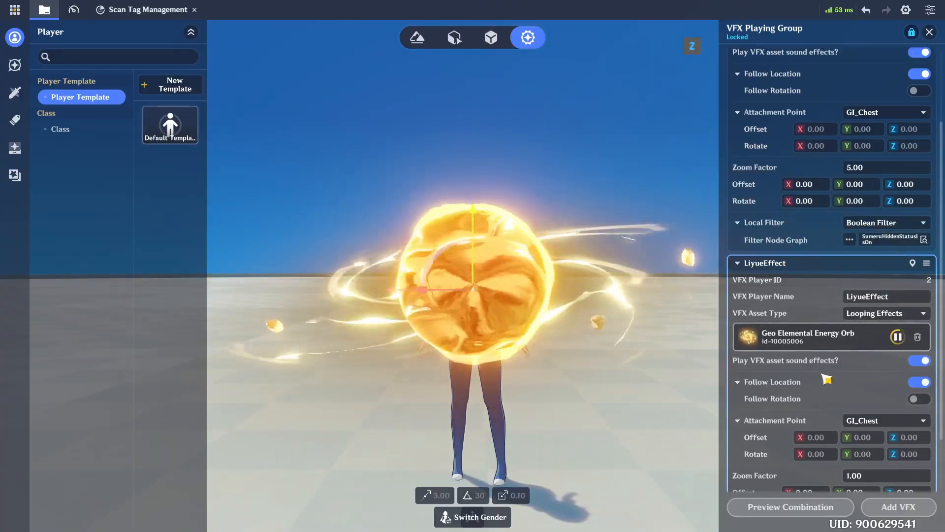
{"action": "scroll", "coordinate": [827, 384], "scroll_direction": "down", "scroll_amount": 3}
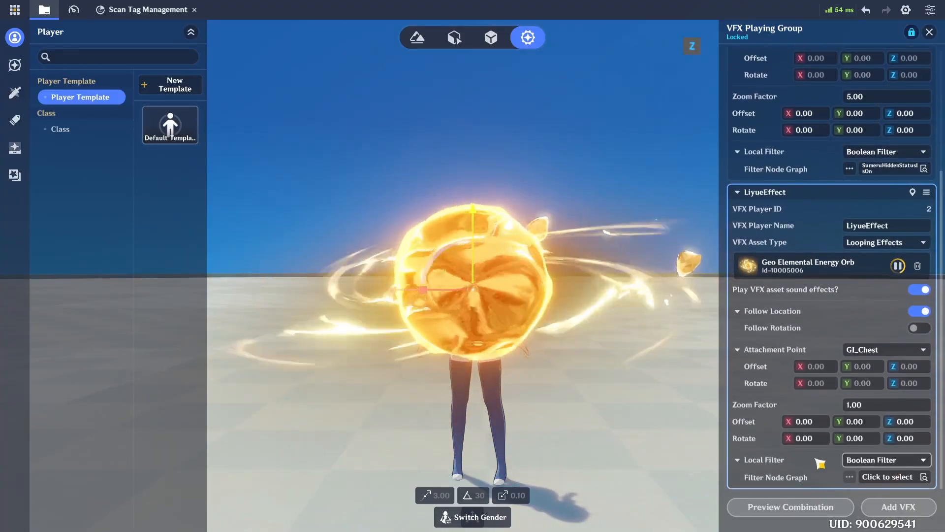
Step: Rename the energy orb's VFX player as LiyueTraversalEffect
{"action": "left_click", "coordinate": [913, 231]}
{"action": "key", "text": "Left"}
{"action": "key", "text": "Left"}
{"action": "key", "text": "Left"}
{"action": "key", "text": "Left"}
{"action": "key", "text": "Left"}
{"action": "key", "text": "Left"}
{"action": "type", "text": "T"}
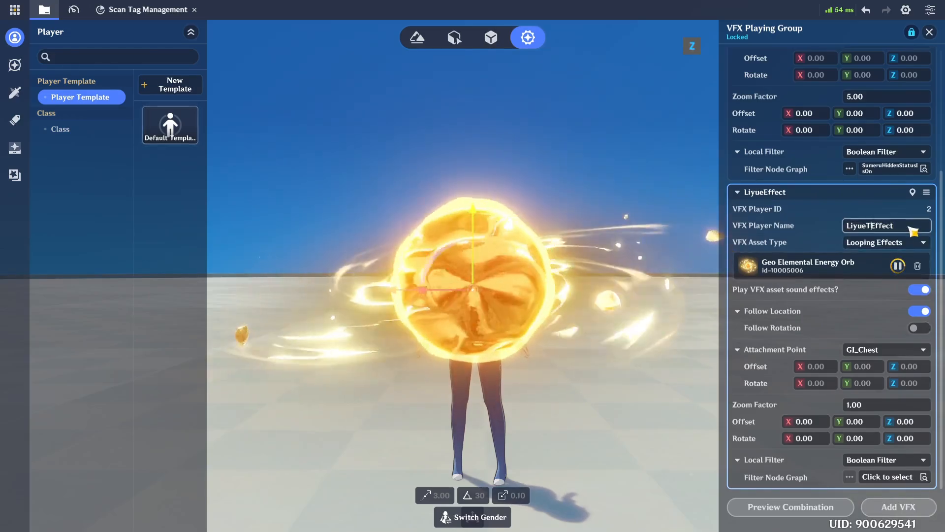
{"action": "type", "text": "raversal"}
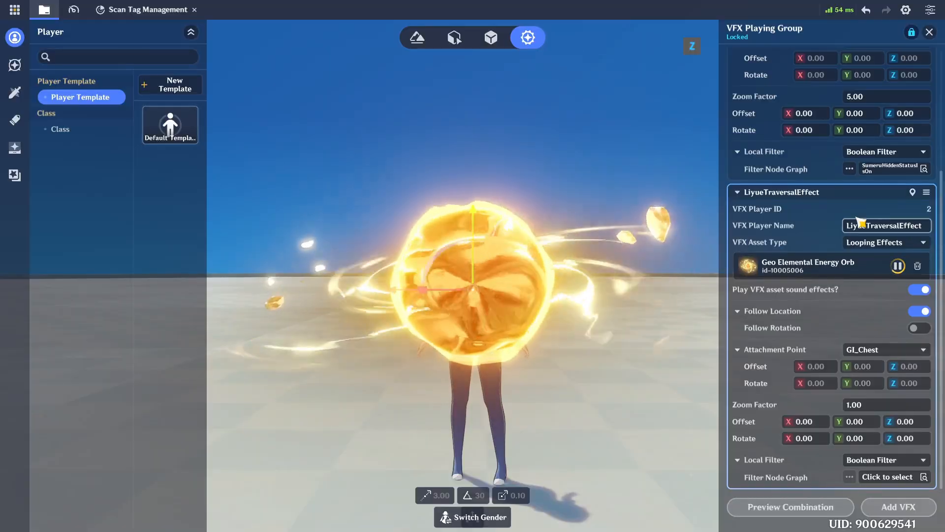
Step: Stop the orb preview and add a third VFX player named LiyueFloatEffect
{"action": "left_click", "coordinate": [898, 507]}
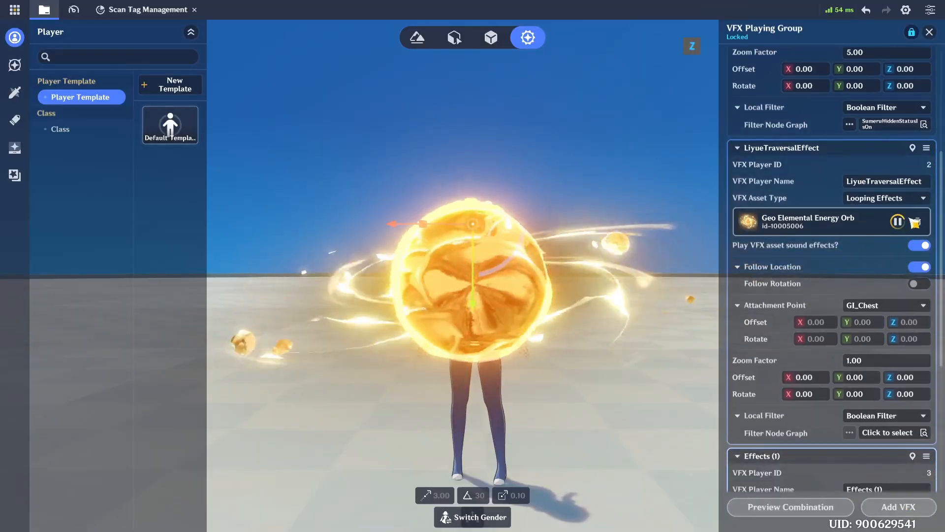
{"action": "left_click", "coordinate": [899, 221]}
{"action": "scroll", "coordinate": [866, 325], "scroll_direction": "down", "scroll_amount": 3}
{"action": "left_click", "coordinate": [887, 363]}
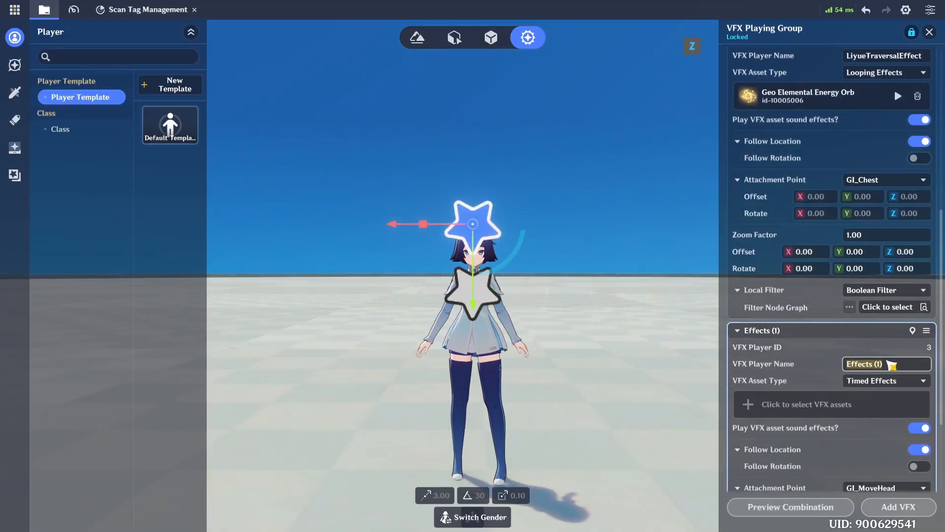
{"action": "type", "text": "LiyueFloat"}
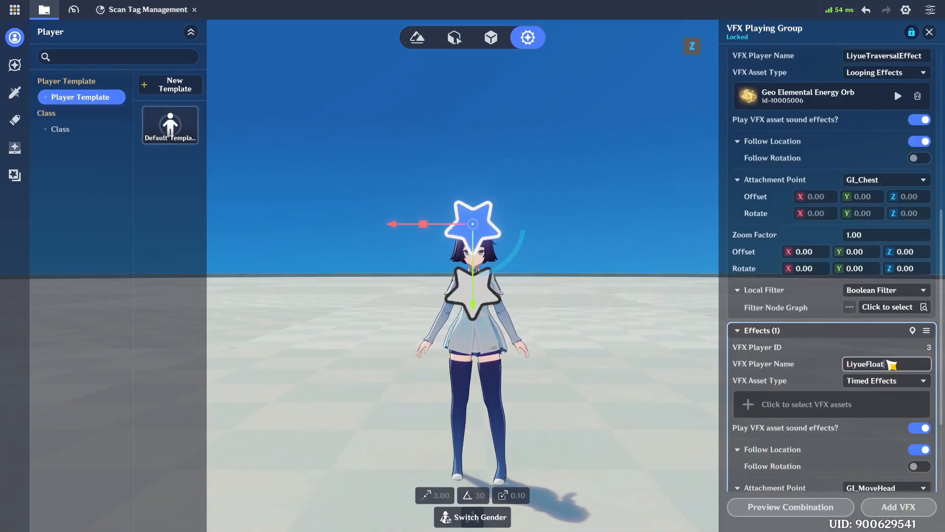
{"action": "type", "text": "Effect"}
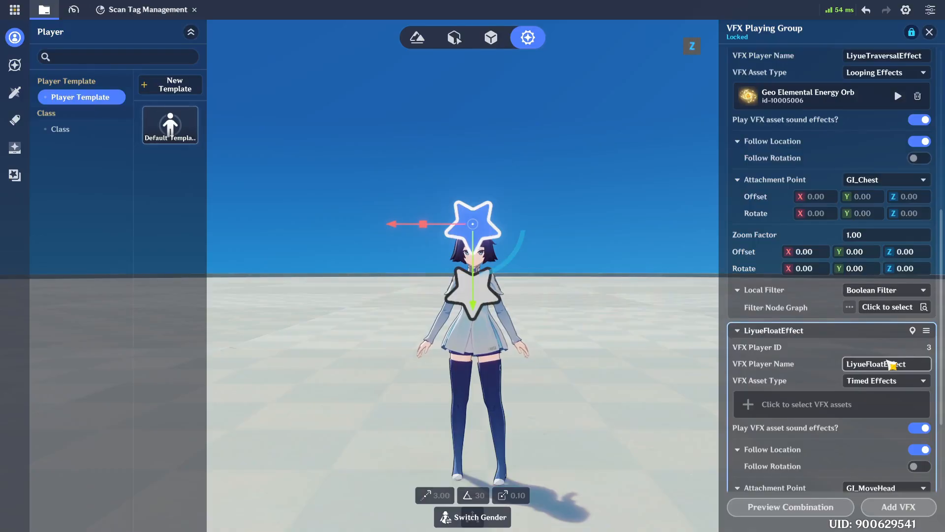
Step: Set LiyueFloatEffect's asset type to Looping Effects, then assign and preview the Geo Projectile asset
{"action": "left_click", "coordinate": [871, 381]}
{"action": "left_click", "coordinate": [872, 411]}
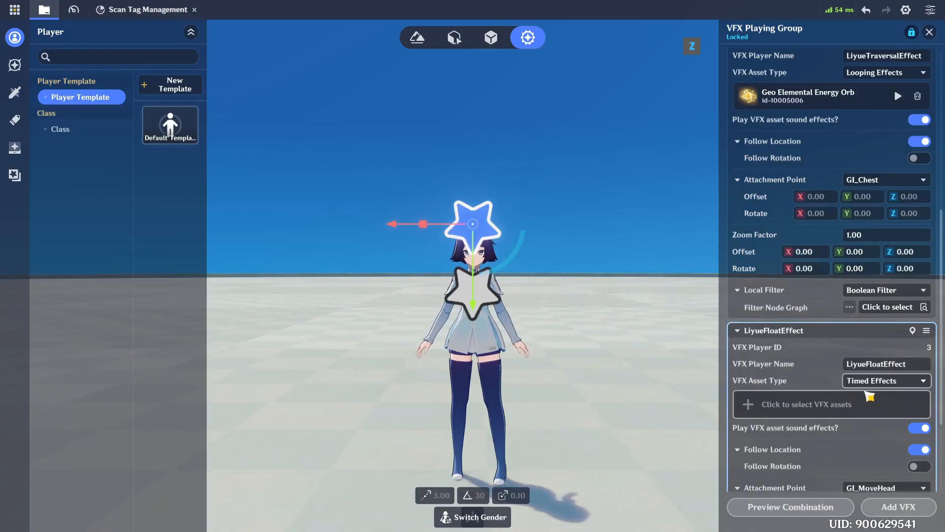
{"action": "left_click", "coordinate": [871, 380]}
{"action": "left_click", "coordinate": [871, 395]}
{"action": "left_click", "coordinate": [797, 404]}
{"action": "left_click", "coordinate": [614, 222]}
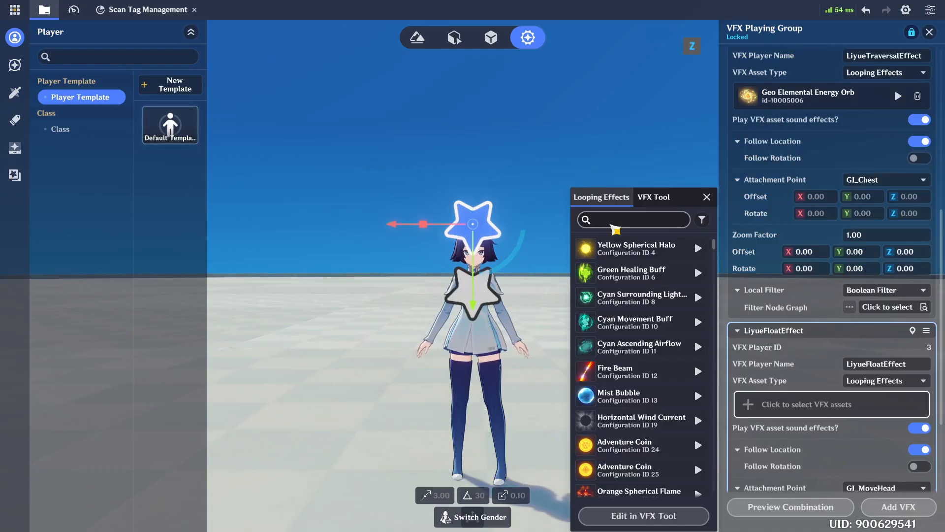
{"action": "type", "text": "geo proj"}
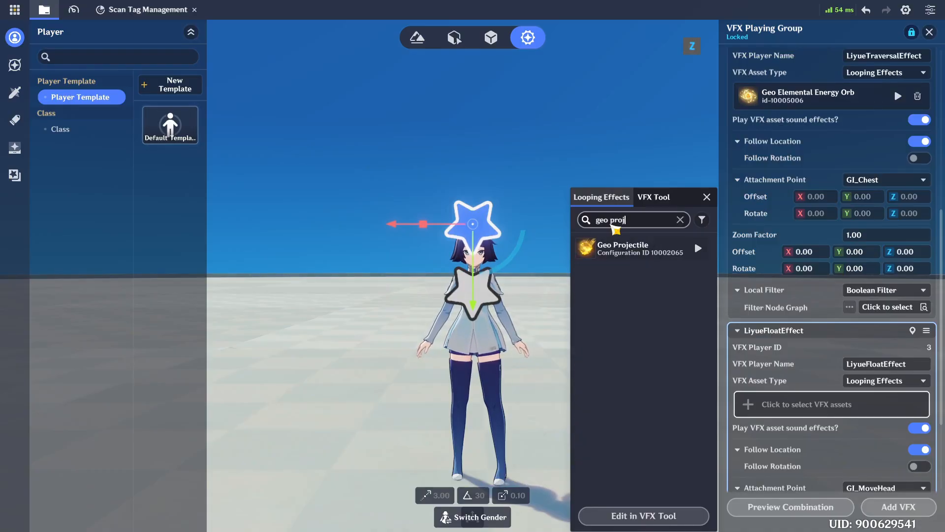
{"action": "left_click", "coordinate": [635, 248]}
{"action": "left_click", "coordinate": [697, 248]}
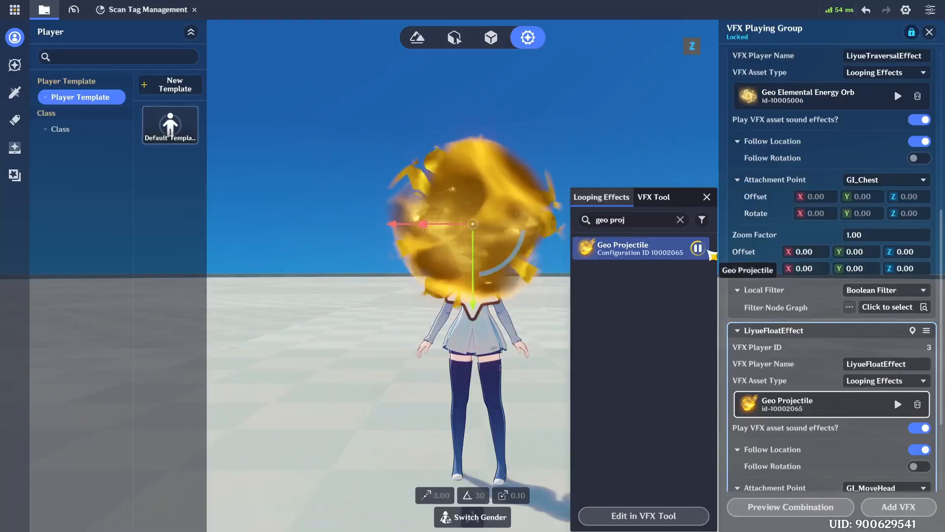
{"action": "left_click", "coordinate": [838, 450]}
Step: Attach LiyueFloatEffect to GI_Chest and save the player template
{"action": "scroll", "coordinate": [851, 438], "scroll_direction": "down", "scroll_amount": 5}
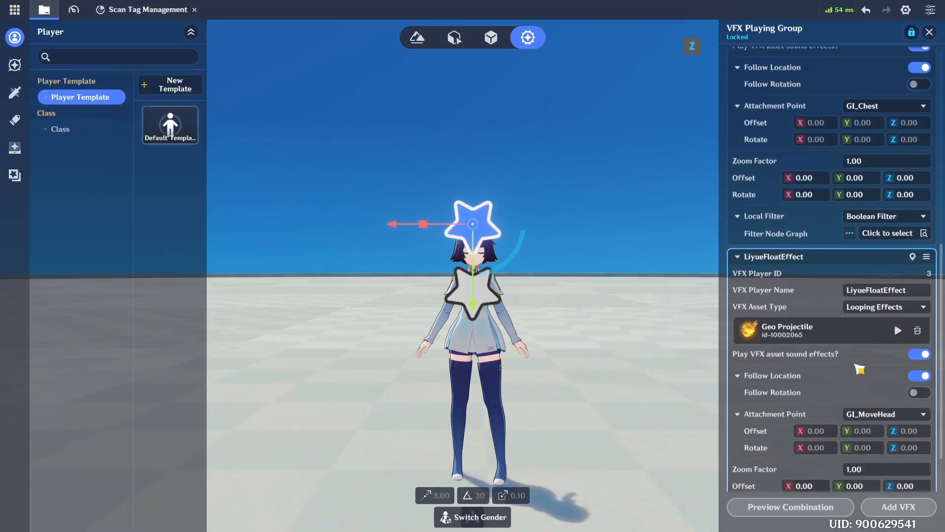
{"action": "left_click", "coordinate": [920, 370]}
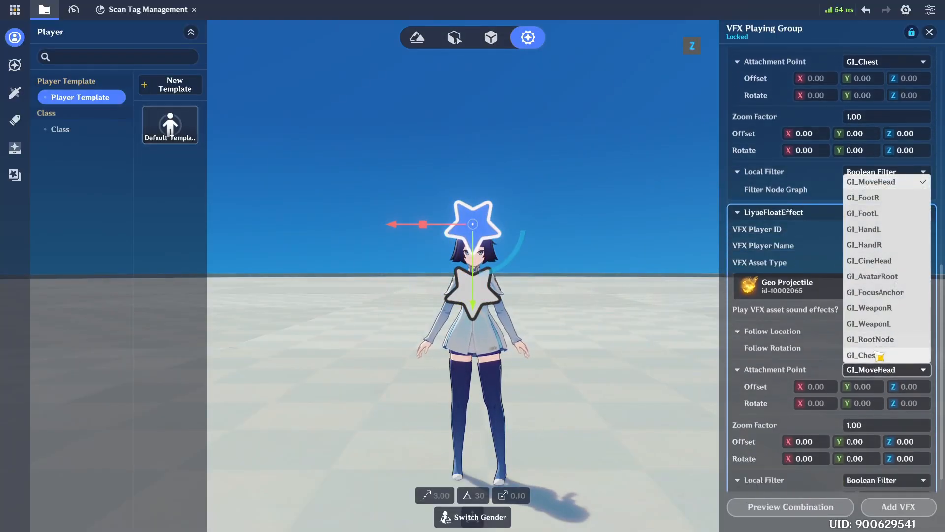
{"action": "left_click", "coordinate": [886, 350]}
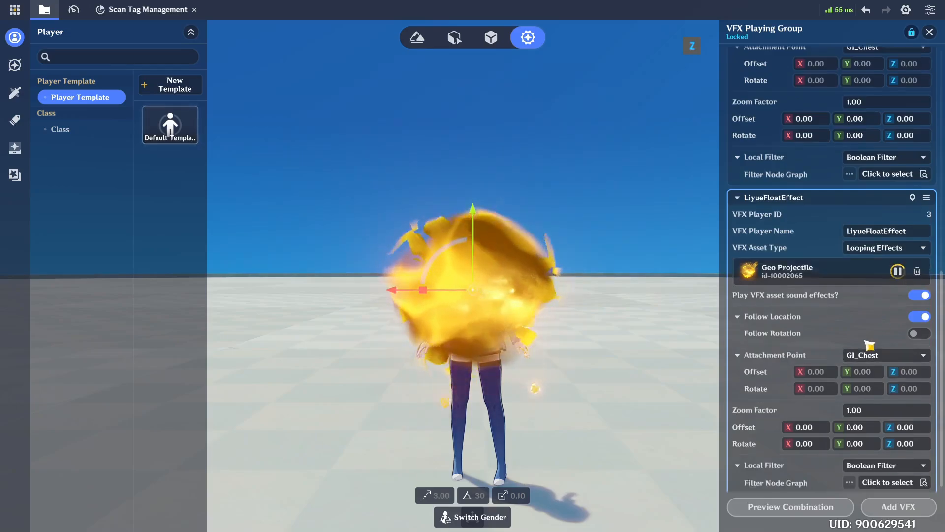
{"action": "scroll", "coordinate": [866, 342], "scroll_direction": "up", "scroll_amount": 4}
{"action": "scroll", "coordinate": [932, 123], "scroll_direction": "up", "scroll_amount": 2}
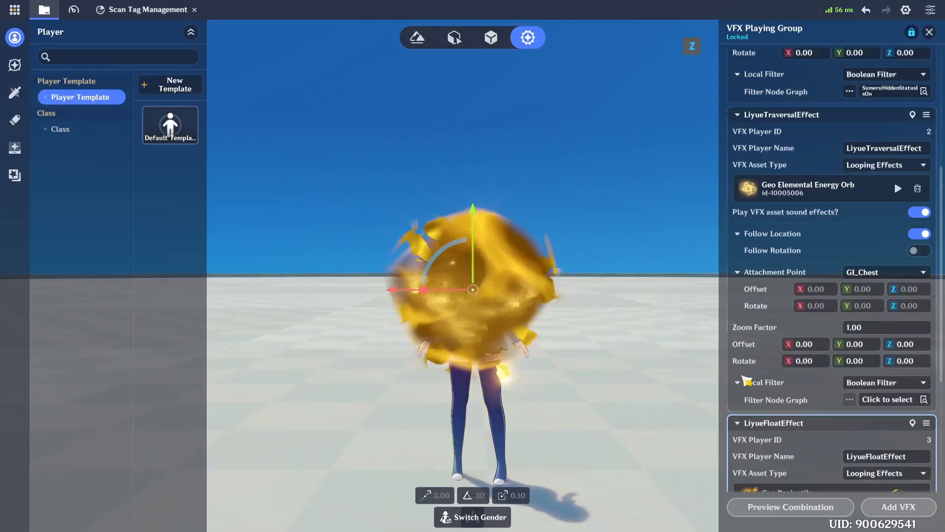
{"action": "scroll", "coordinate": [775, 388], "scroll_direction": "down", "scroll_amount": 1}
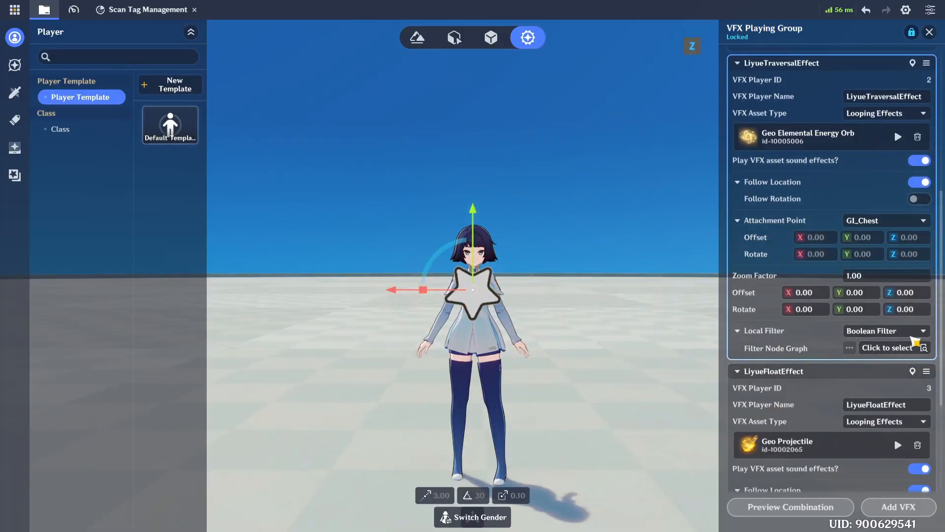
{"action": "scroll", "coordinate": [722, 342], "scroll_direction": "up", "scroll_amount": 1}
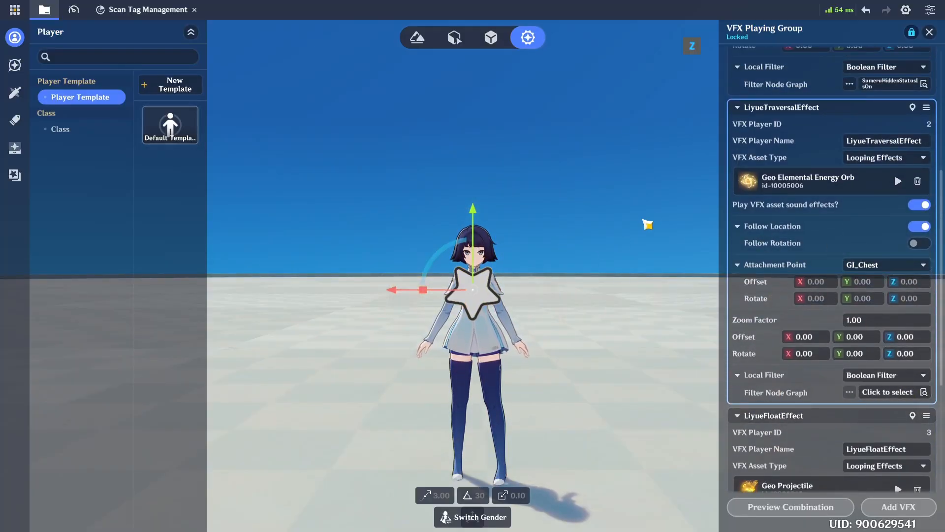
{"action": "key", "text": "ctrl+s"}
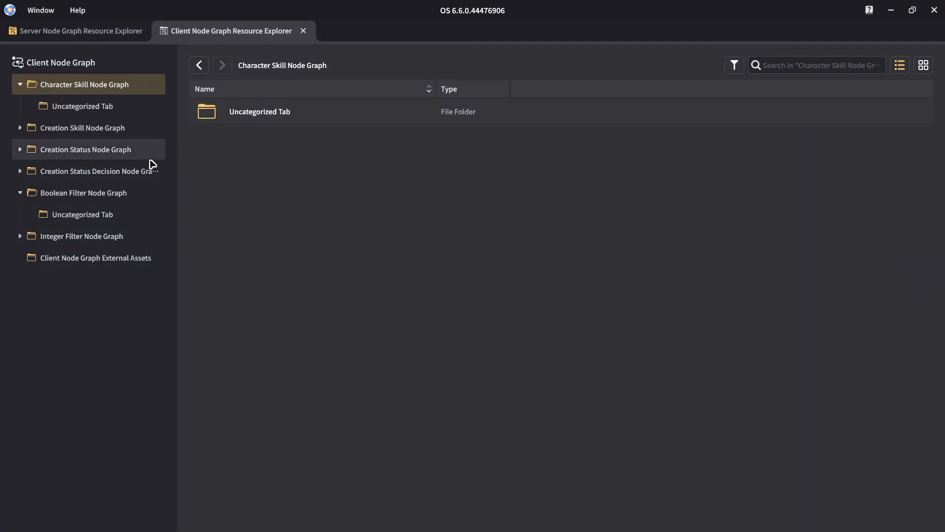
Step: Create two new node graphs in the Uncategorized Tab of Boolean Filter Node Graph
{"action": "left_click", "coordinate": [41, 10]}
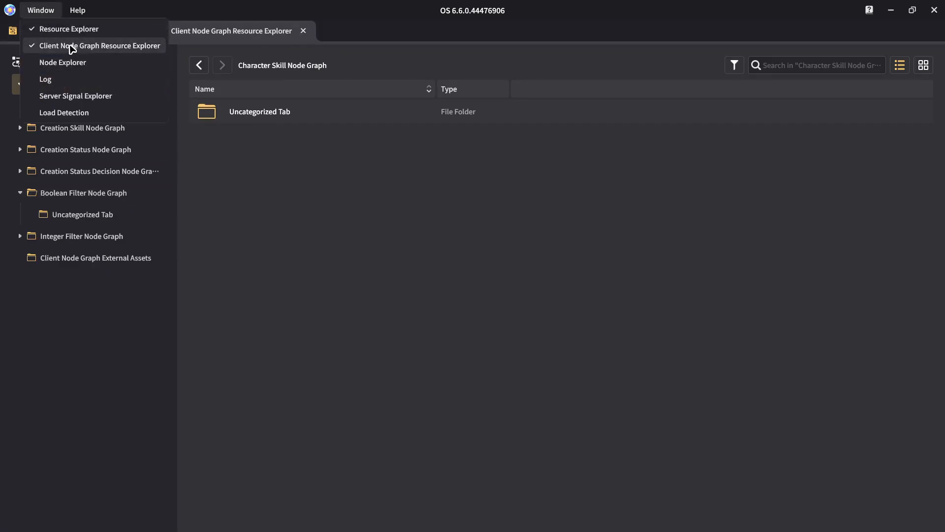
{"action": "left_click", "coordinate": [112, 217]}
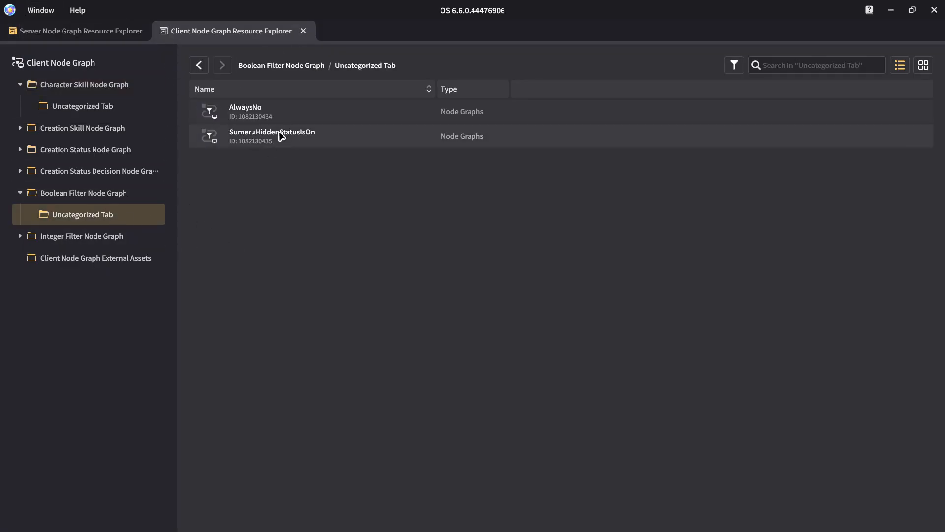
{"action": "right_click", "coordinate": [270, 185]}
{"action": "left_click", "coordinate": [288, 194]}
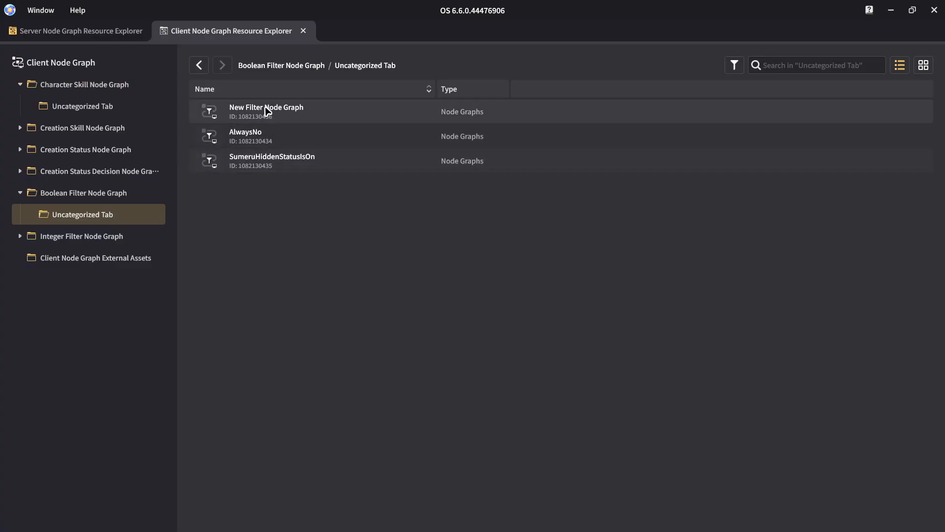
{"action": "right_click", "coordinate": [266, 108]}
{"action": "right_click", "coordinate": [266, 202]}
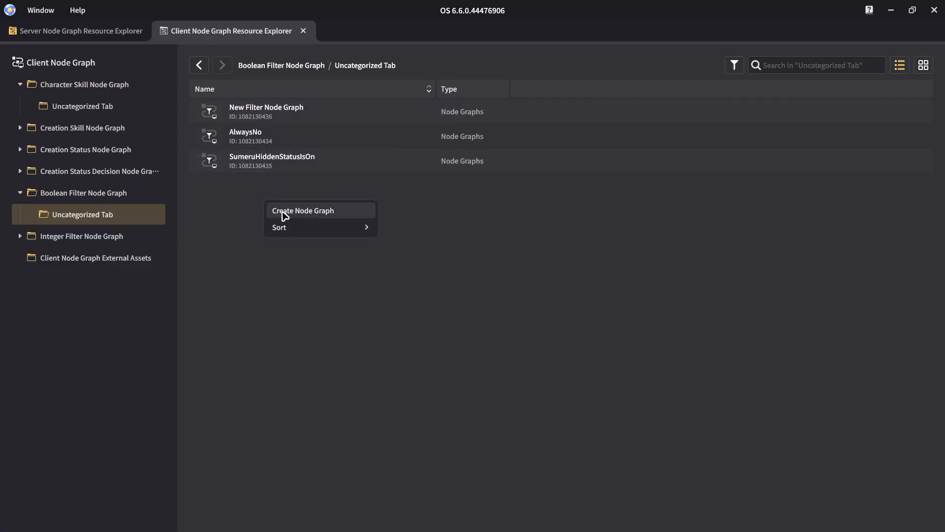
{"action": "left_click", "coordinate": [281, 210]}
Step: Rename the two new filter node graphs as LiyueTraversalVFX and LiyueFloatVFX
{"action": "left_click", "coordinate": [266, 110]}
{"action": "left_click", "coordinate": [270, 162]}
{"action": "right_click", "coordinate": [271, 167]}
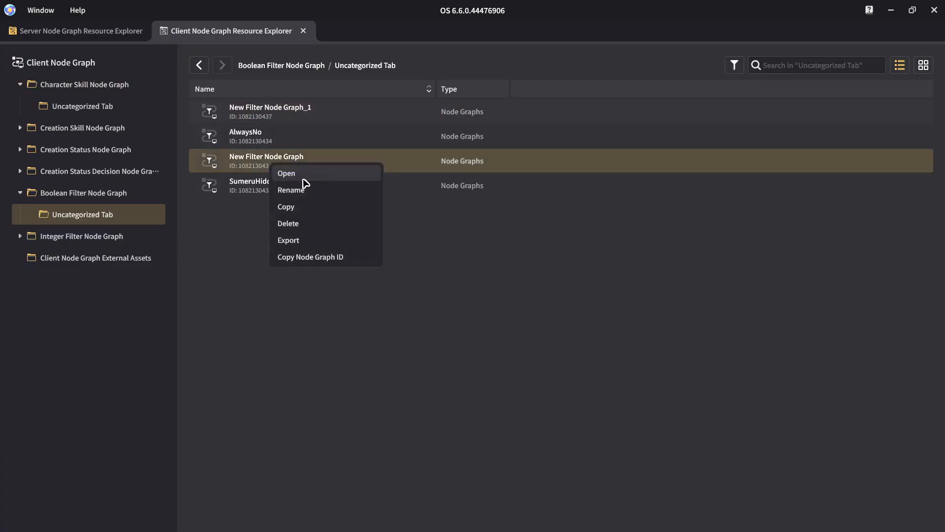
{"action": "left_click", "coordinate": [310, 191]}
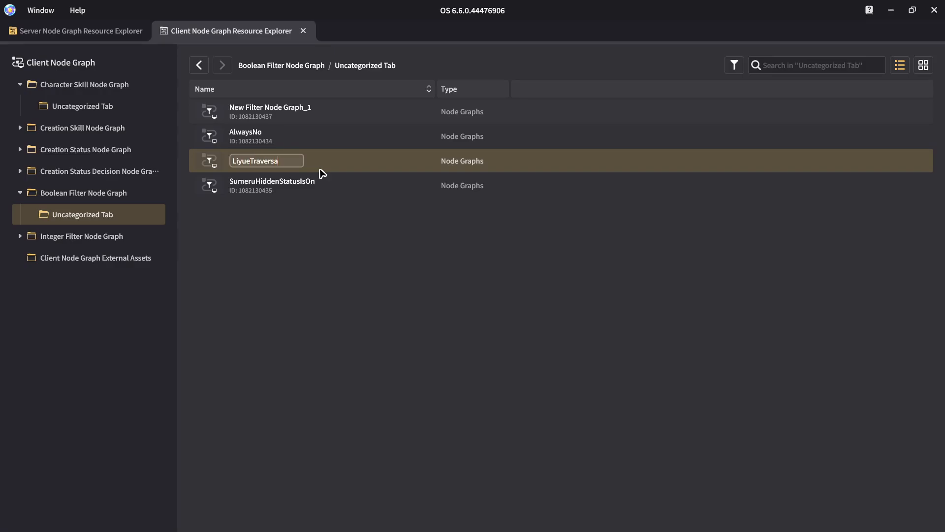
{"action": "key", "text": "Return"}
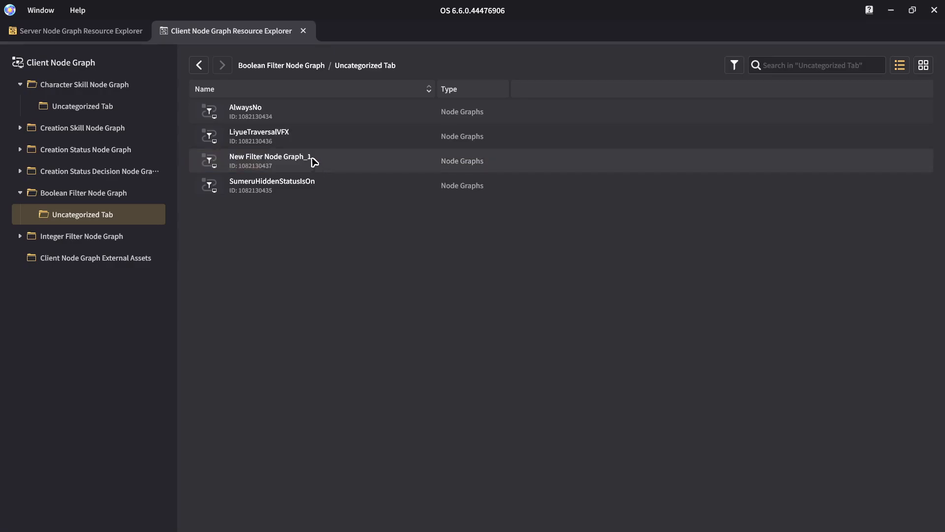
{"action": "right_click", "coordinate": [305, 161]}
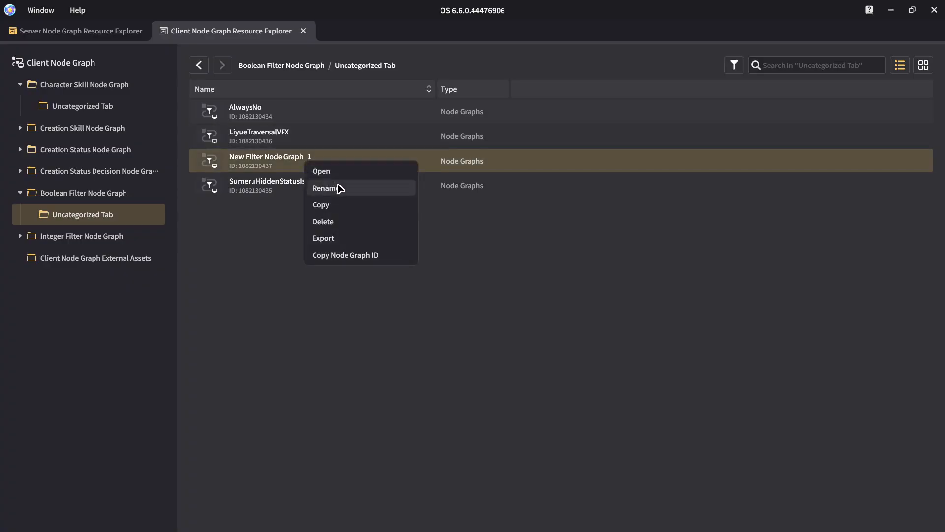
{"action": "left_click", "coordinate": [325, 188]}
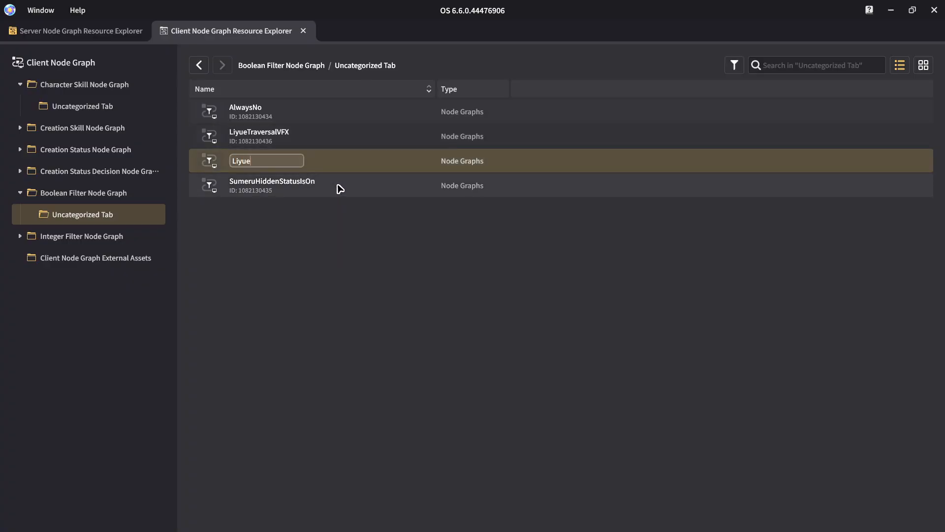
{"action": "key", "text": "Return"}
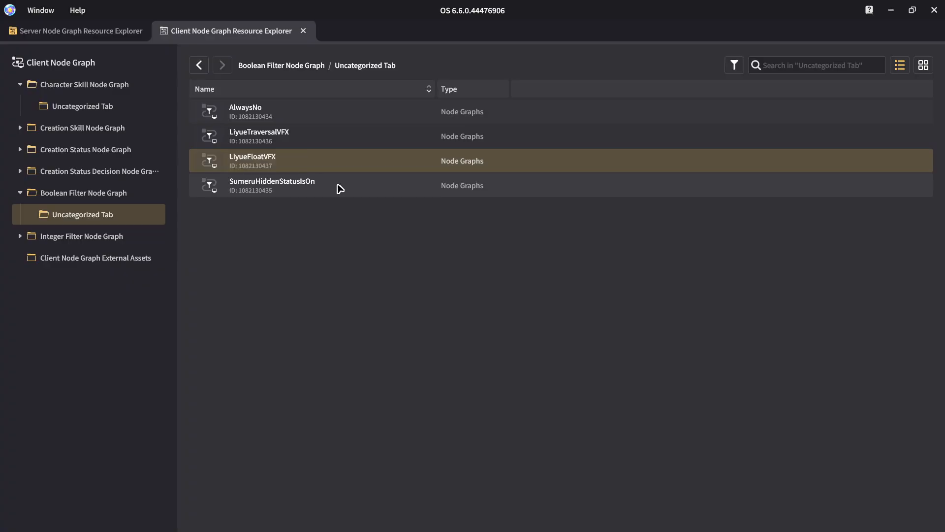
Step: Rename the SumeruHiddenStatusIsOn filter graph as SumeruHiddenStatusIsOnVFX
{"action": "right_click", "coordinate": [310, 190]}
{"action": "left_click", "coordinate": [327, 213]}
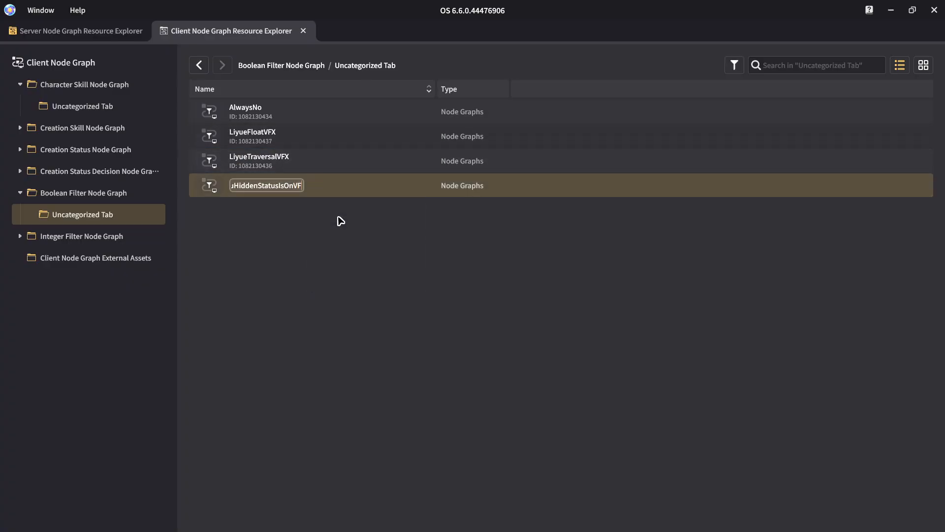
{"action": "type", "text": "VFX"}
{"action": "key", "text": "Return"}
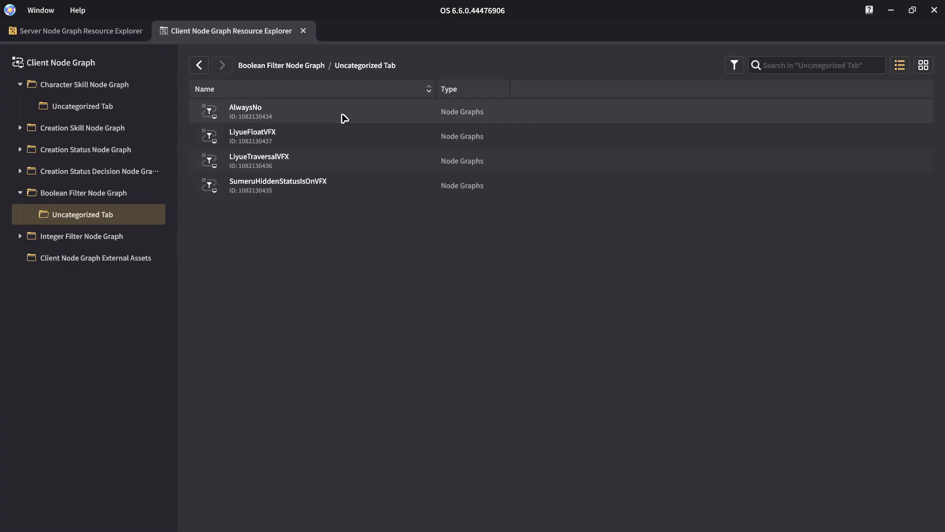
Step: In LiyueTraversalVFX, add a Get Self Entity node and feed it into a new "Whether the entity has the specified unit status" node
{"action": "double_click", "coordinate": [310, 162]}
{"action": "right_click", "coordinate": [249, 221]}
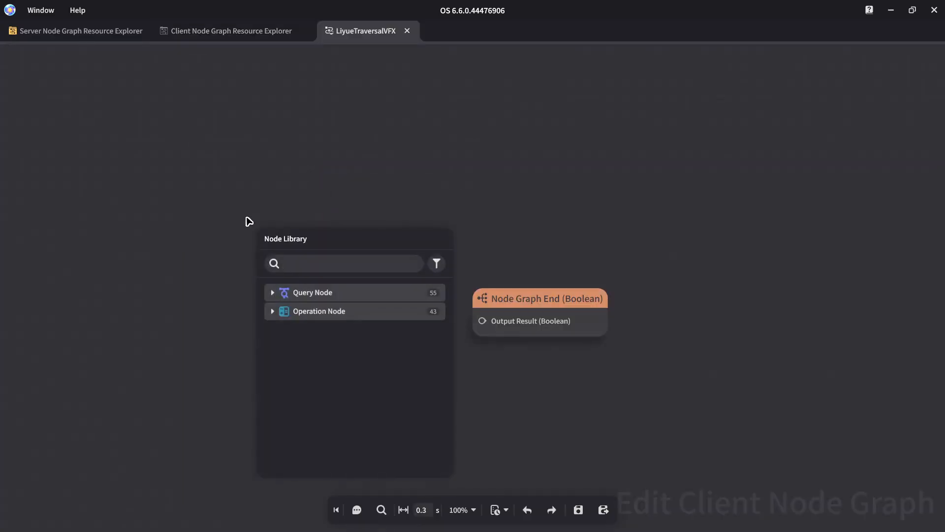
{"action": "type", "text": "self entity"}
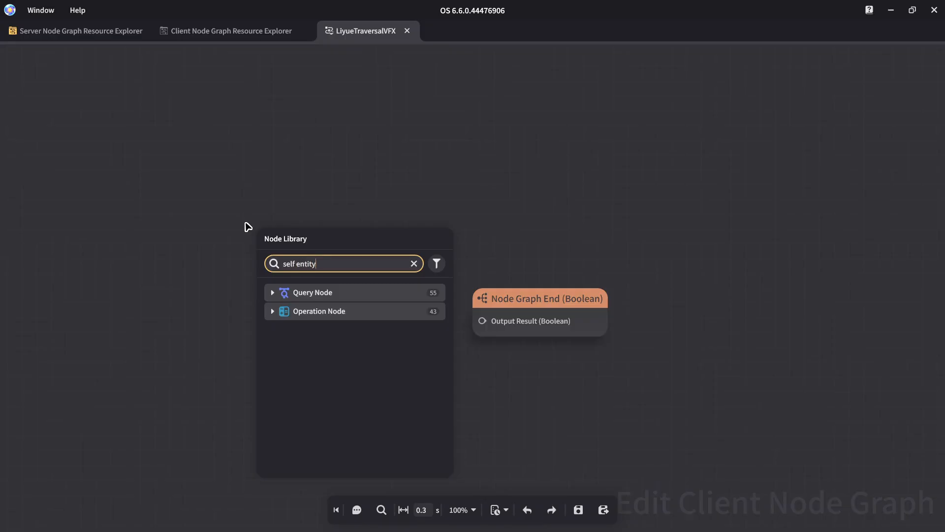
{"action": "left_click", "coordinate": [362, 337]}
{"action": "left_click_drag", "start_coordinate": [301, 237], "coordinate": [269, 284]}
{"action": "left_click", "coordinate": [259, 246]}
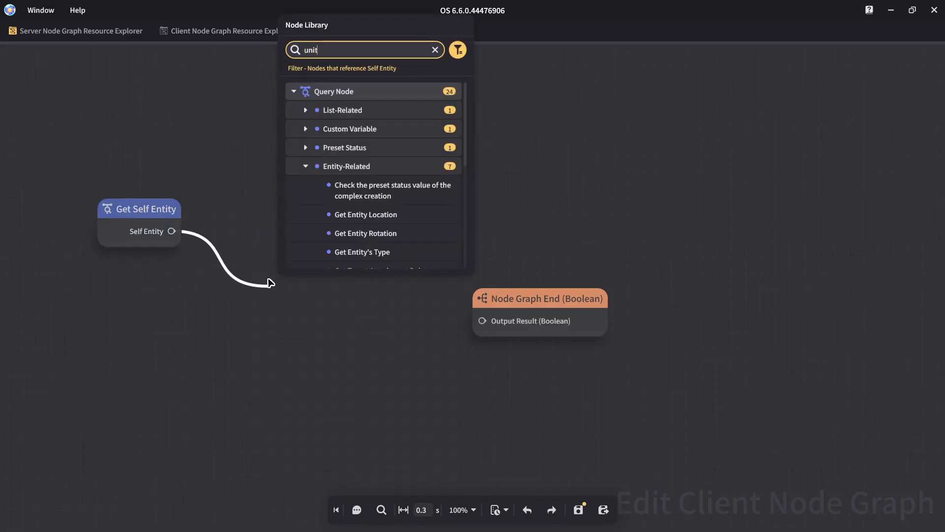
{"action": "left_click", "coordinate": [397, 175]}
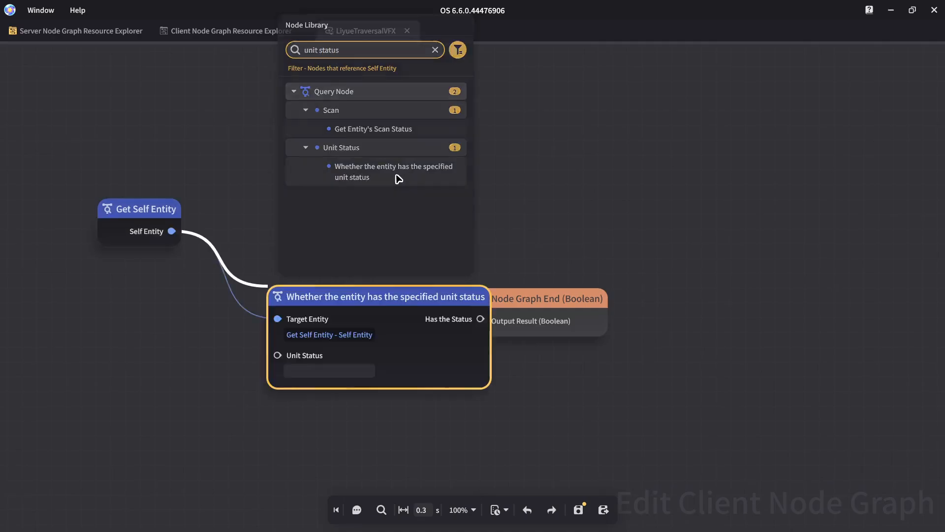
Step: Reposition the unit status check node, save, and connect its Has the Status output to the Node Graph End's Output Result
{"action": "left_click_drag", "start_coordinate": [344, 320], "coordinate": [280, 277]}
{"action": "key", "text": "ctrl+s"}
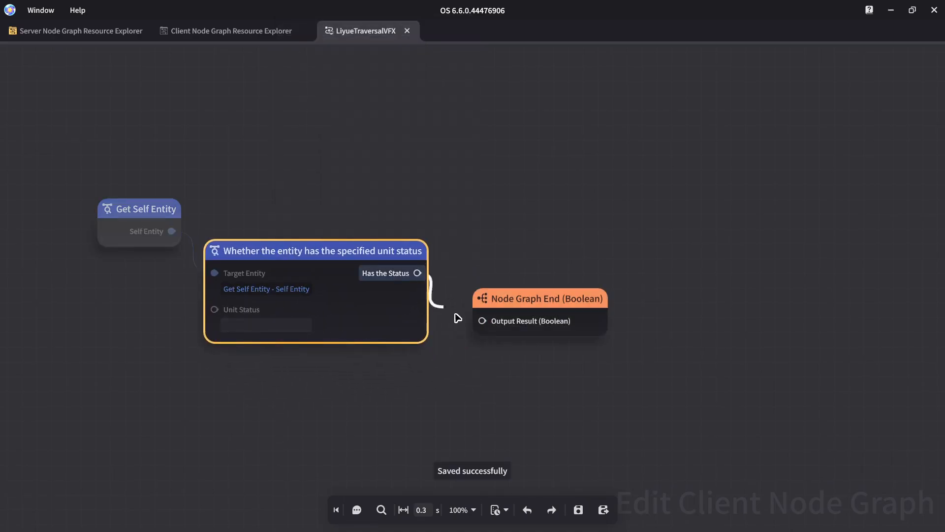
{"action": "left_click_drag", "start_coordinate": [417, 273], "coordinate": [482, 320]}
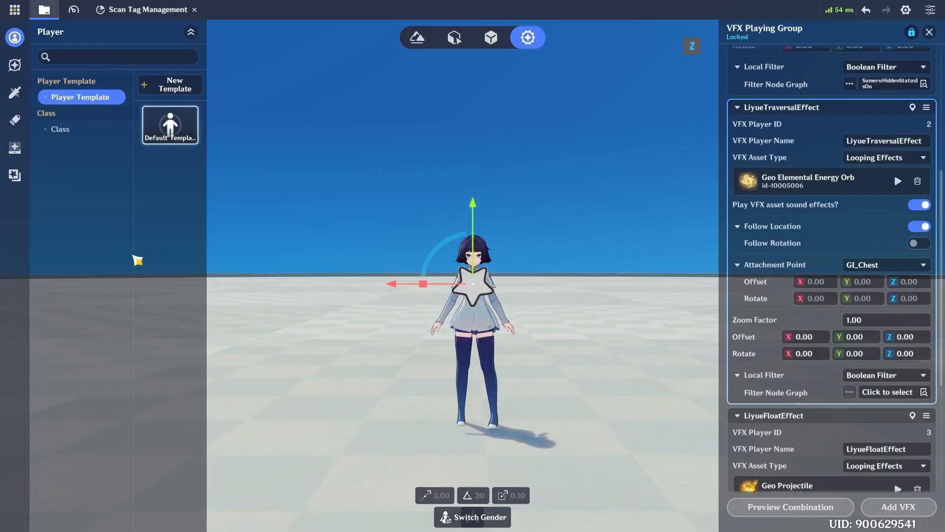
{"action": "left_click", "coordinate": [15, 66]}
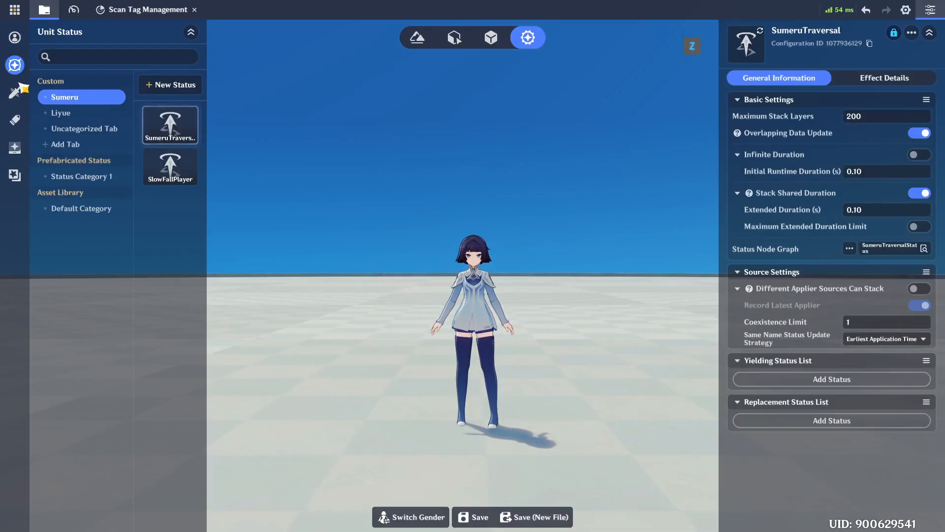
{"action": "left_click", "coordinate": [83, 114]}
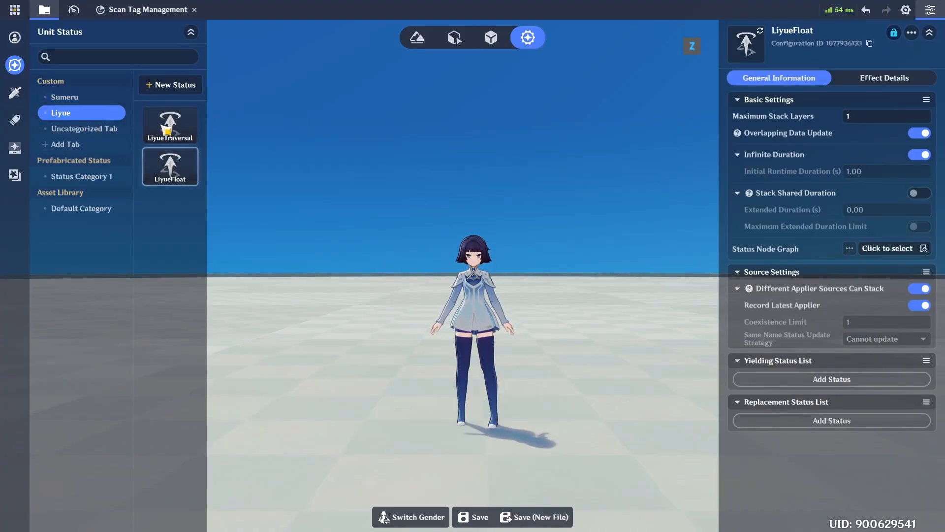
{"action": "left_click", "coordinate": [170, 126]}
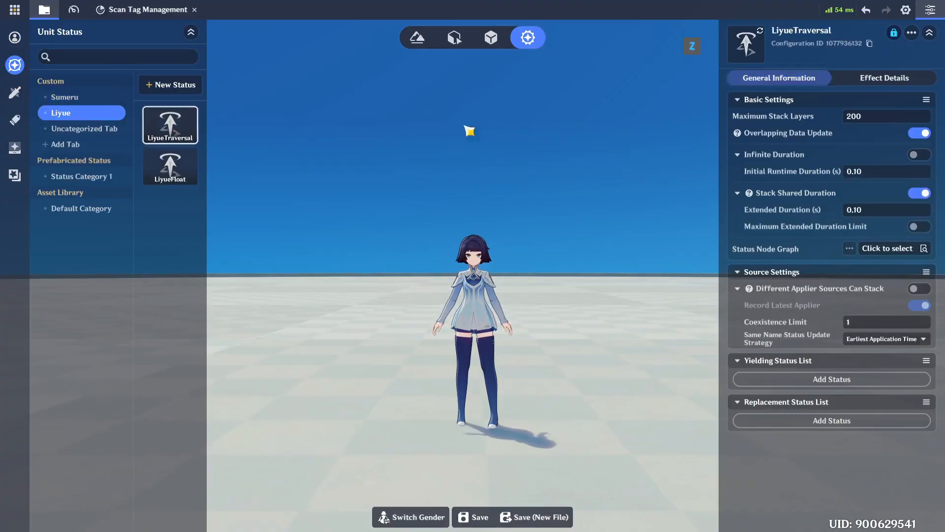
{"action": "left_click", "coordinate": [872, 48]}
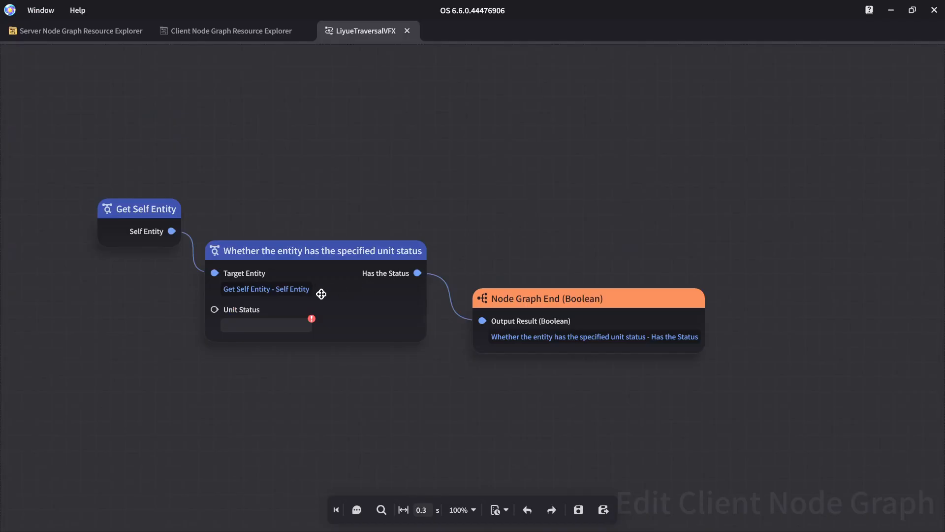
{"action": "left_click", "coordinate": [296, 325]}
{"action": "key", "text": "ctrl+v"}
{"action": "left_click", "coordinate": [578, 509]}
Step: Open LiyueFloatVFX and paste in the Get Self Entity and unit status check nodes copied from LiyueTraversalVFX
{"action": "left_click", "coordinate": [246, 32]}
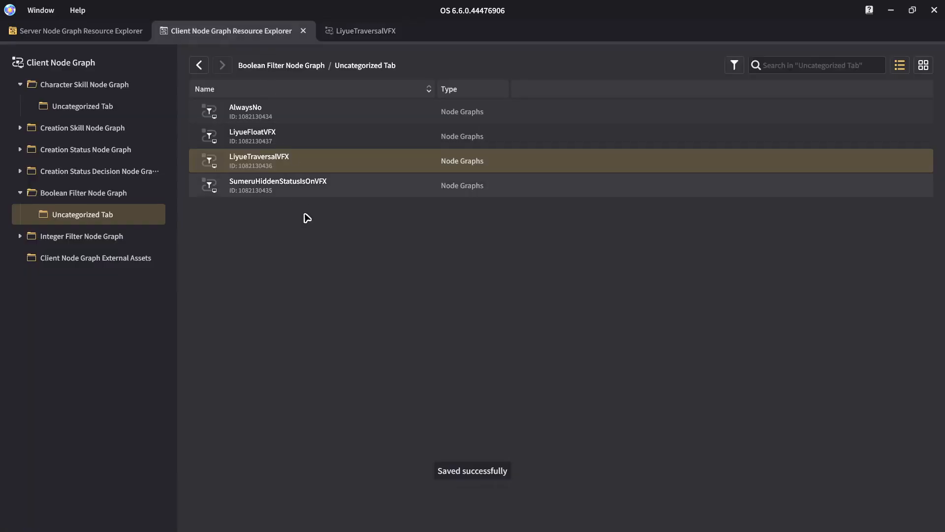
{"action": "double_click", "coordinate": [288, 140]}
{"action": "left_click", "coordinate": [374, 31]}
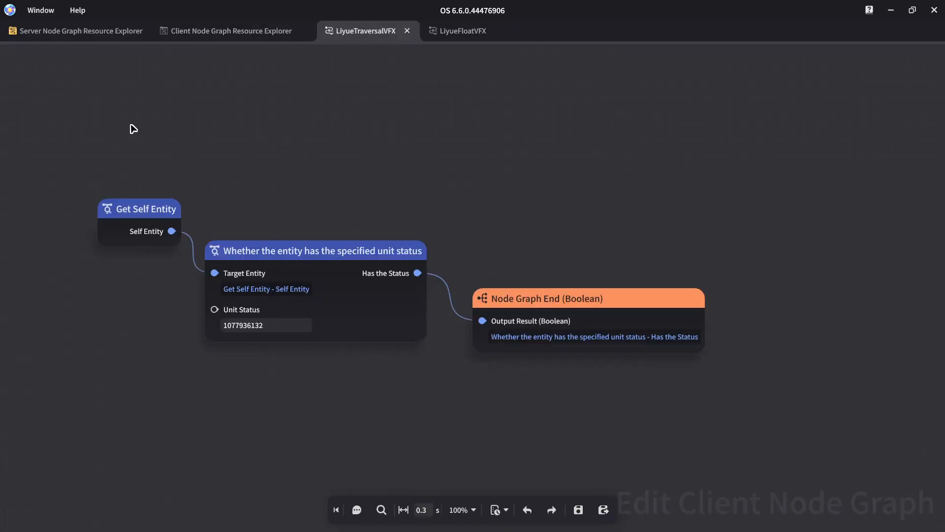
{"action": "left_click_drag", "start_coordinate": [131, 126], "coordinate": [347, 380]}
{"action": "left_click", "coordinate": [462, 30]}
{"action": "key", "text": "ctrl+v"}
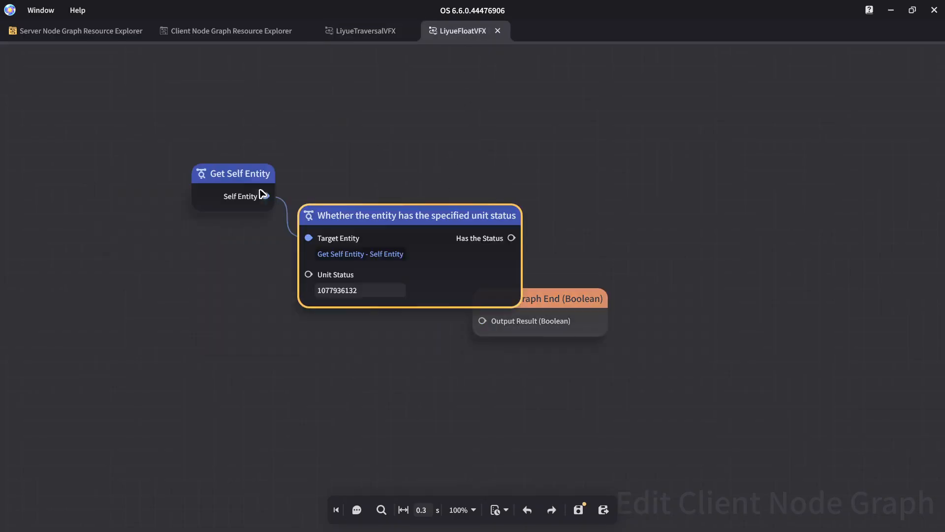
Step: Move the pasted nodes clear of Node Graph End, connect Has the Status to Output Result, and save
{"action": "left_click_drag", "start_coordinate": [364, 251], "coordinate": [331, 261]}
{"action": "left_click_drag", "start_coordinate": [388, 284], "coordinate": [524, 327]}
{"action": "key", "text": "ctrl+s"}
{"action": "left_click", "coordinate": [222, 331]}
{"action": "key", "text": "alt+Tab"}
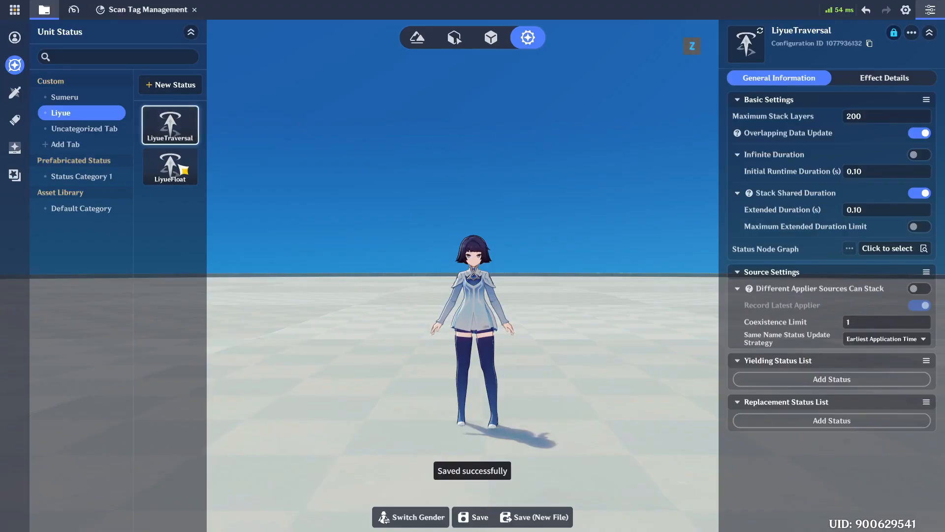
{"action": "left_click", "coordinate": [172, 168]}
{"action": "left_click", "coordinate": [870, 44]}
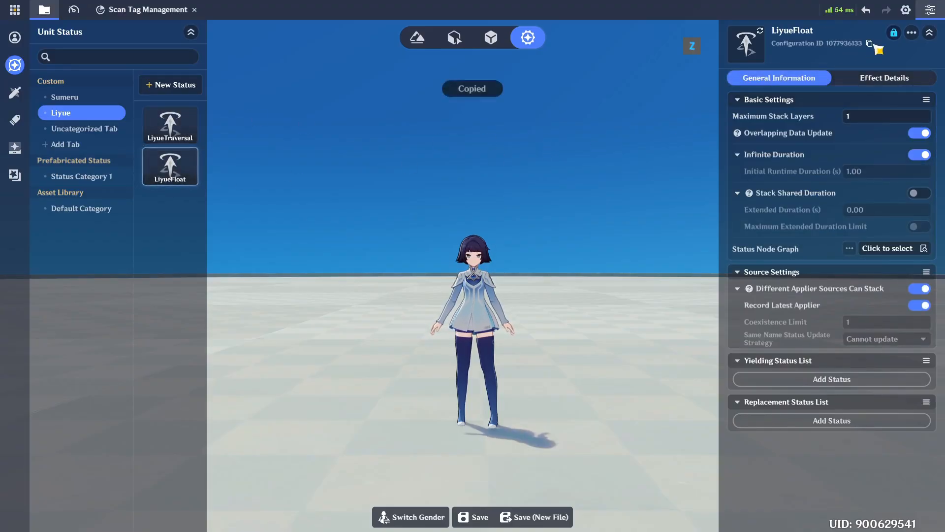
{"action": "key", "text": "alt+Tab"}
{"action": "key", "text": "ctrl+v"}
{"action": "key", "text": "ctrl+s"}
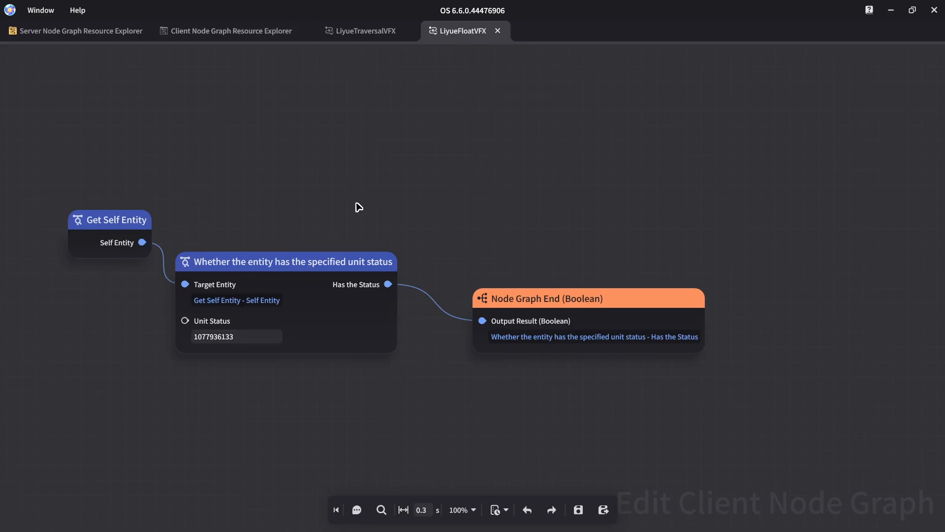
Step: Open the Traversal graph from the Character Skill Node Graph's Uncategorized Tab
{"action": "key", "text": "alt+Tab"}
{"action": "left_click", "coordinate": [170, 32]}
{"action": "left_click", "coordinate": [97, 106]}
{"action": "double_click", "coordinate": [294, 121]}
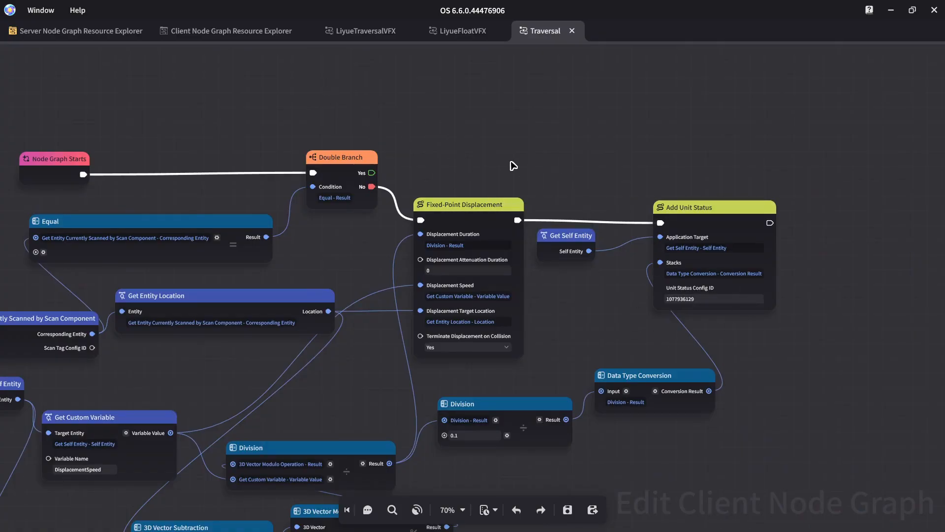
Step: Make room after the Double Branch by shifting the Fixed-Point Displacement, Add Unit Status, Get Self Entity, Division and Data Type Conversion nodes away
{"action": "left_click_drag", "start_coordinate": [452, 142], "coordinate": [724, 337]}
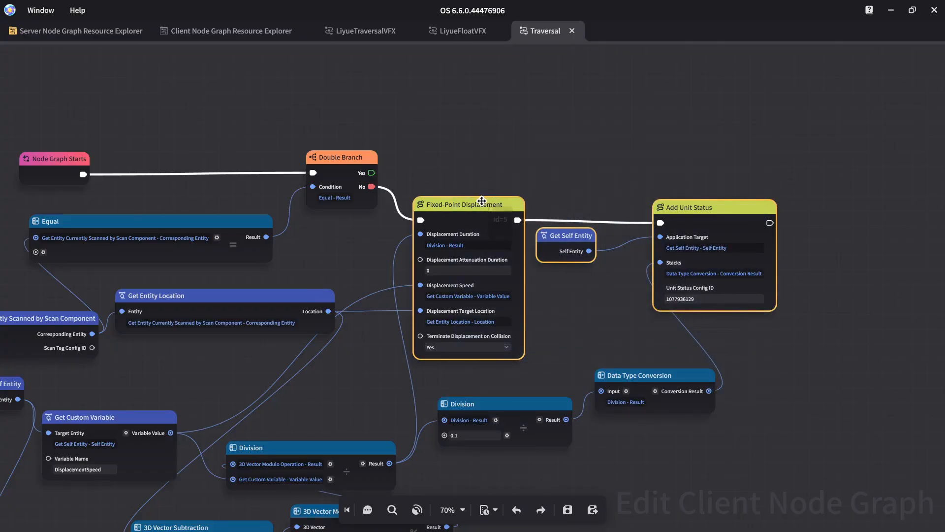
{"action": "left_click_drag", "start_coordinate": [482, 201], "coordinate": [700, 175]}
{"action": "left_click", "coordinate": [726, 356]}
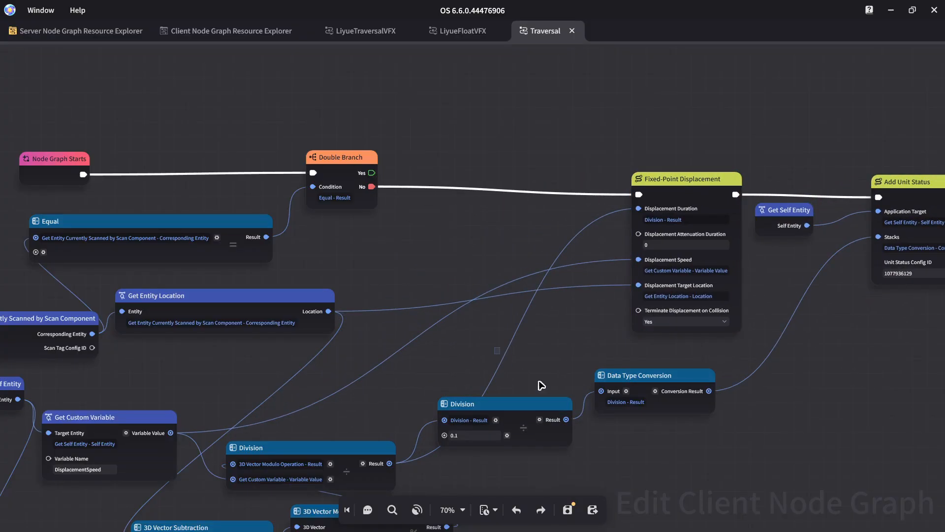
{"action": "left_click_drag", "start_coordinate": [538, 381], "coordinate": [850, 454]}
{"action": "left_click", "coordinate": [563, 141]}
{"action": "middle_click_drag", "start_coordinate": [513, 60], "coordinate": [427, 166]}
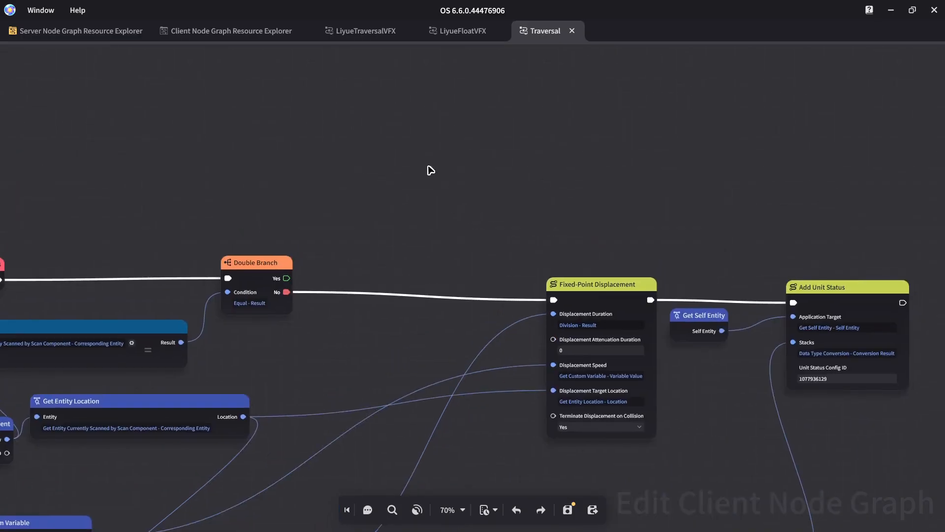
Step: Add a second Double Branch node and place it above the link between the first branch and Fixed-Point Displacement
{"action": "right_click", "coordinate": [422, 158]}
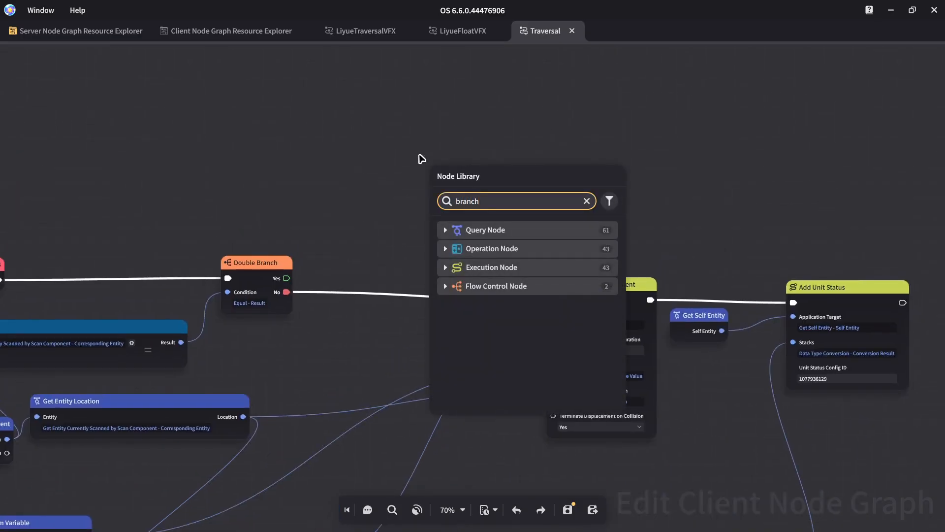
{"action": "type", "text": "branch"}
{"action": "left_click", "coordinate": [527, 268]}
{"action": "left_click_drag", "start_coordinate": [457, 169], "coordinate": [414, 186]}
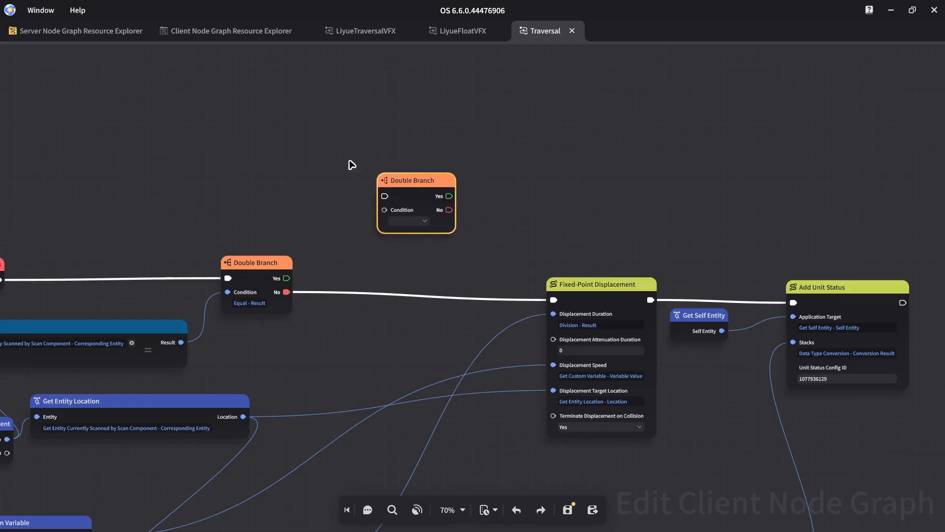
{"action": "left_click", "coordinate": [338, 168]}
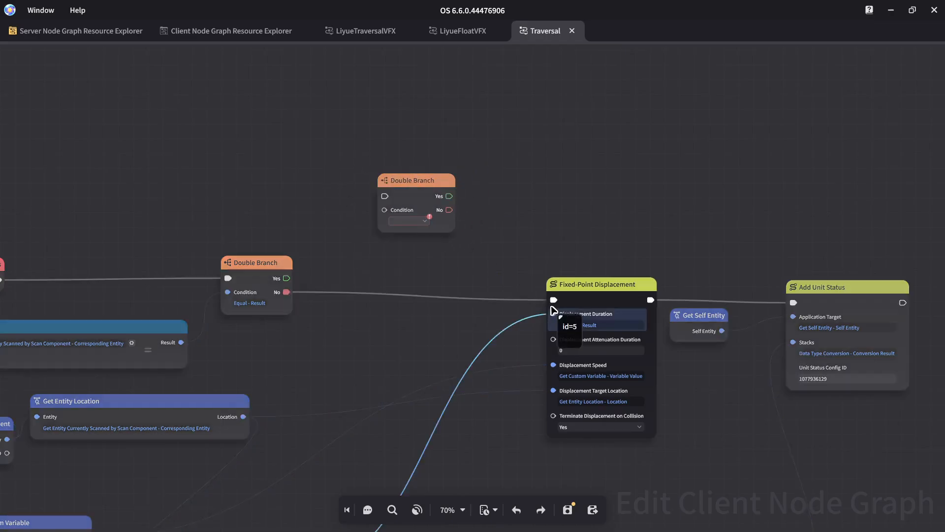
Step: Unlink the first Double Branch from Fixed-Point Displacement, connect its No output to the second Double Branch, and place that node above
{"action": "right_click", "coordinate": [553, 300]}
{"action": "left_click", "coordinate": [581, 332]}
{"action": "left_click_drag", "start_coordinate": [414, 187], "coordinate": [413, 238]}
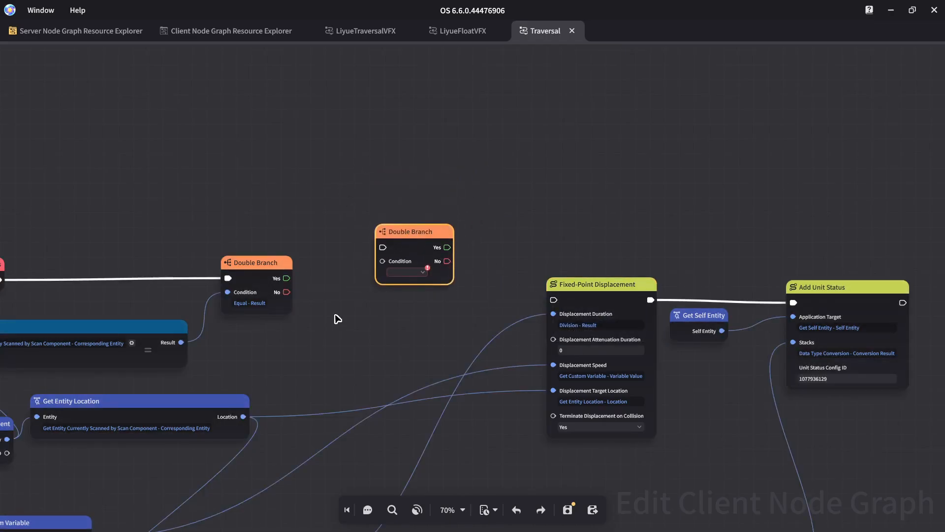
{"action": "left_click_drag", "start_coordinate": [286, 292], "coordinate": [422, 148]}
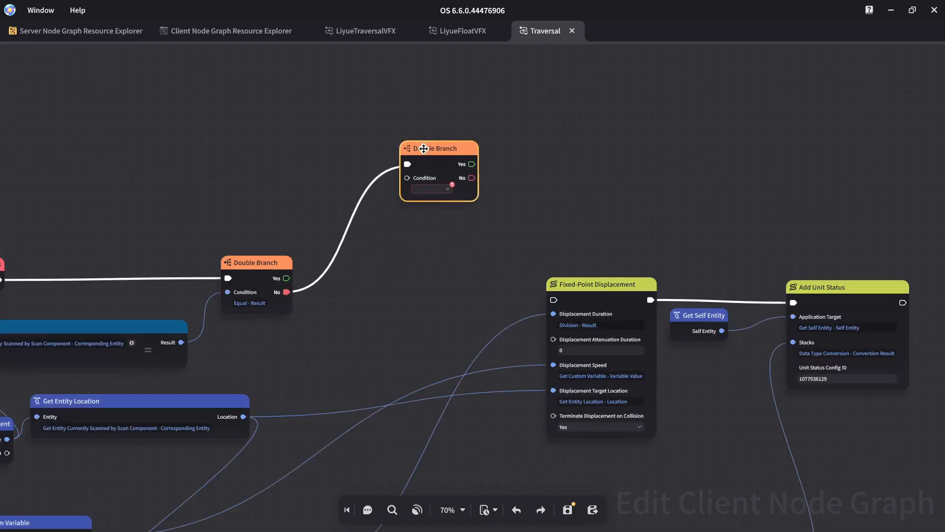
Step: Add an Equal node fed by the scanned entity's Scan Tag Config ID and place it beside the second Double Branch
{"action": "middle_click_drag", "start_coordinate": [266, 173], "coordinate": [501, 179]}
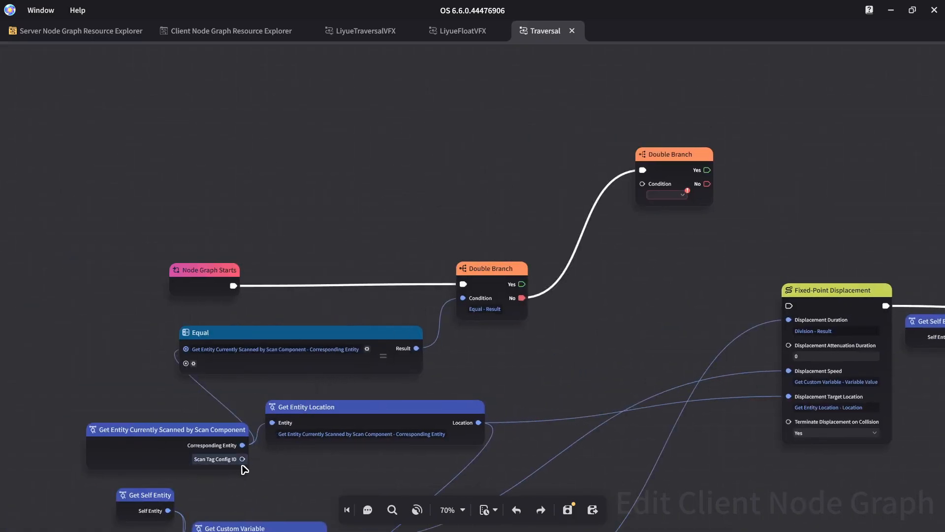
{"action": "left_click_drag", "start_coordinate": [242, 459], "coordinate": [434, 136]}
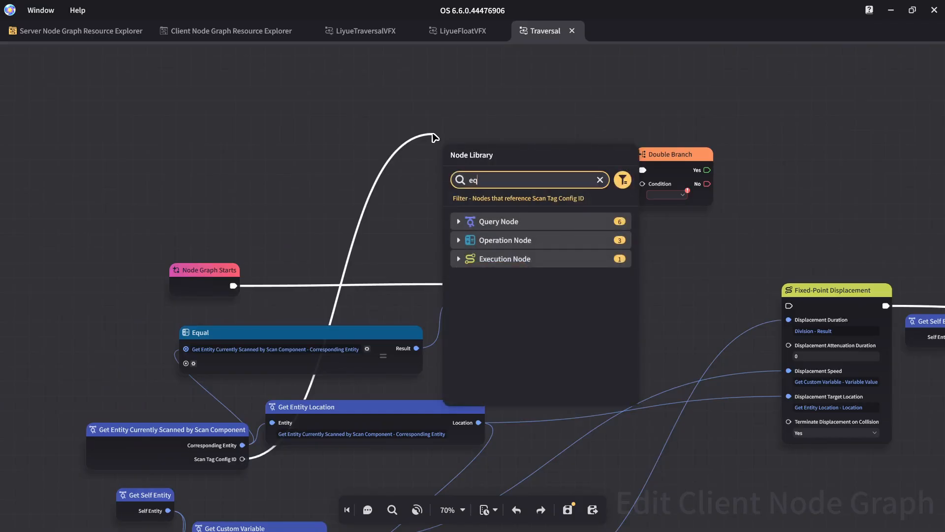
{"action": "left_click", "coordinate": [538, 239]}
{"action": "left_click", "coordinate": [538, 257]}
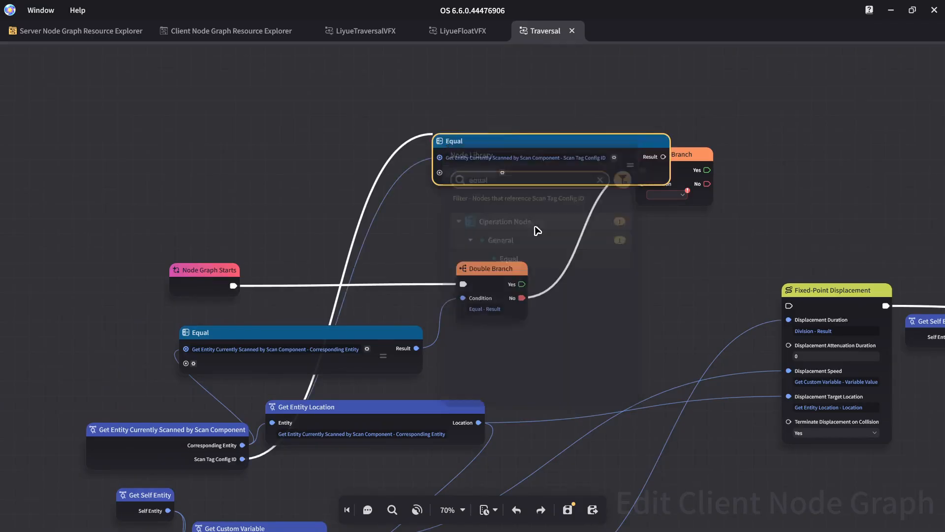
{"action": "left_click_drag", "start_coordinate": [433, 142], "coordinate": [394, 158]}
Step: Switch to the level editor and check which scan tag the SumeruSigil prefab references
{"action": "left_click", "coordinate": [363, 182]}
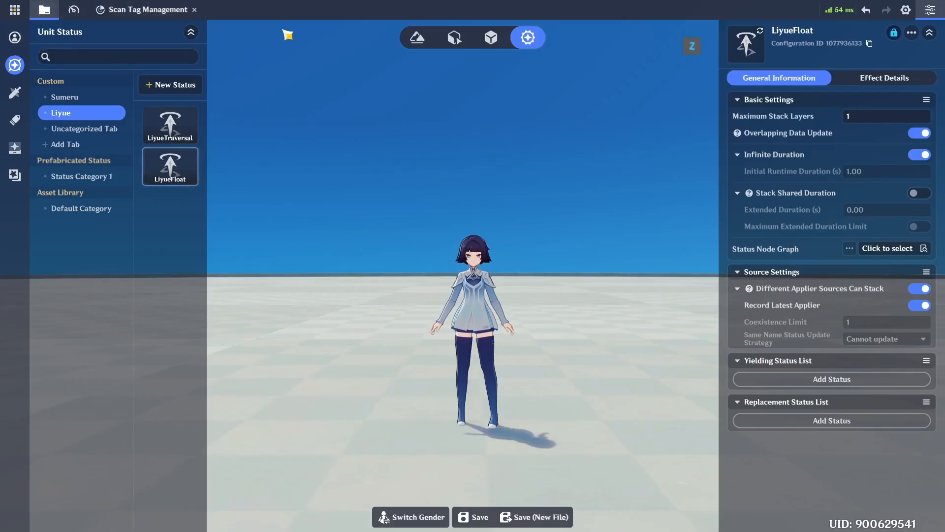
{"action": "left_click", "coordinate": [492, 38]}
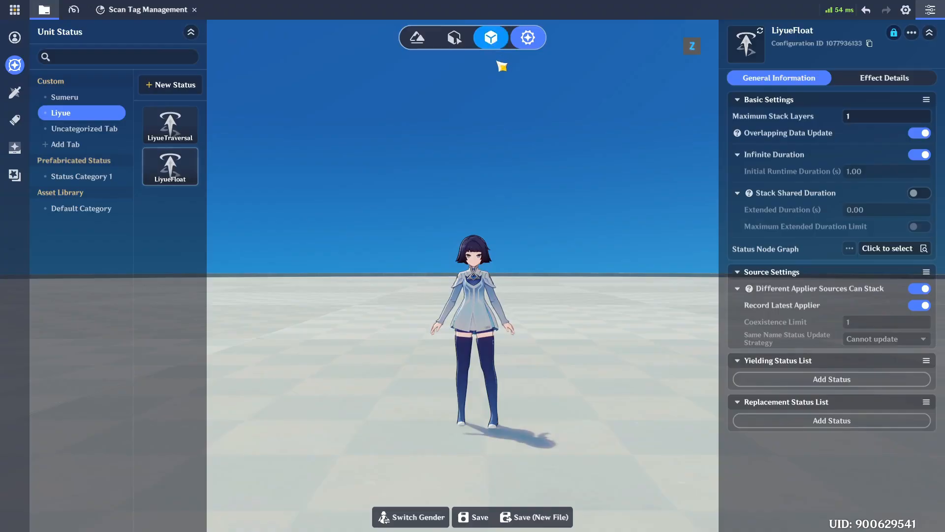
{"action": "left_click", "coordinate": [530, 243]}
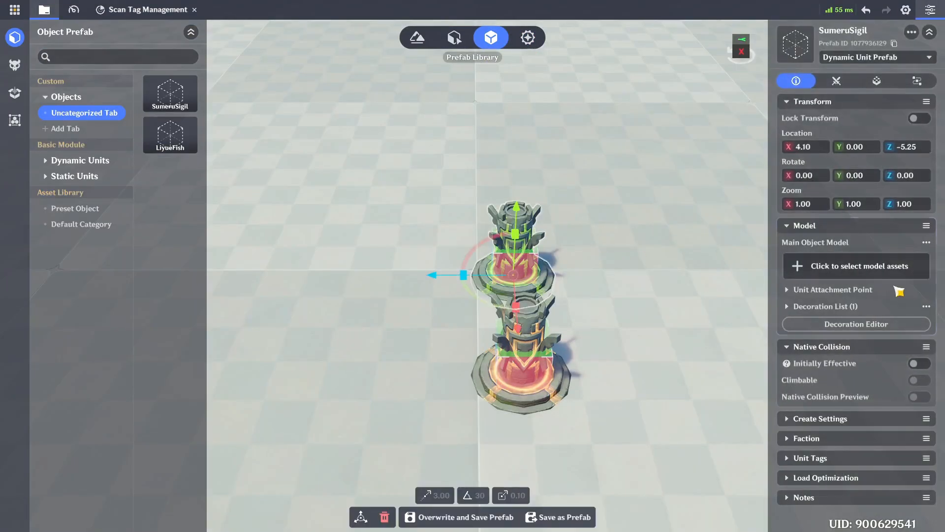
{"action": "left_click", "coordinate": [877, 80]}
{"action": "left_click", "coordinate": [856, 395]}
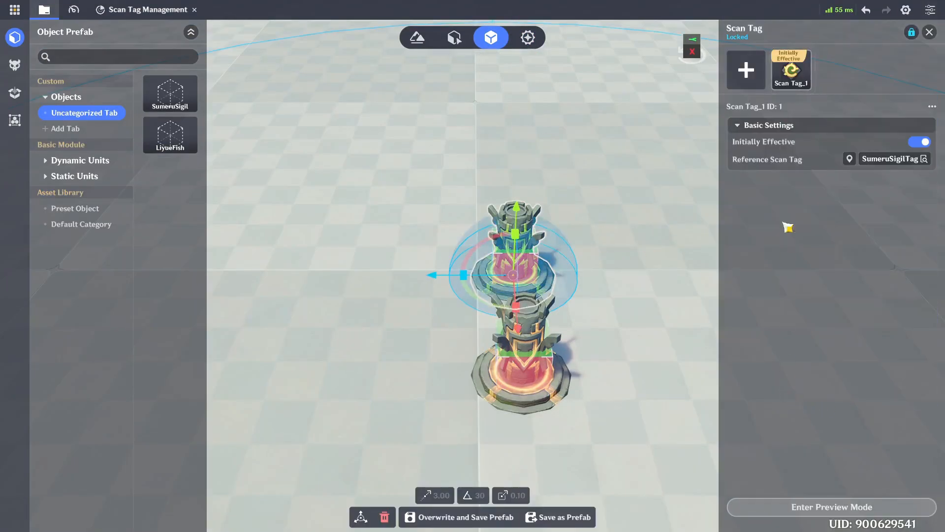
{"action": "left_click", "coordinate": [929, 32]}
{"action": "left_click", "coordinate": [454, 38]}
{"action": "left_click", "coordinate": [123, 13]}
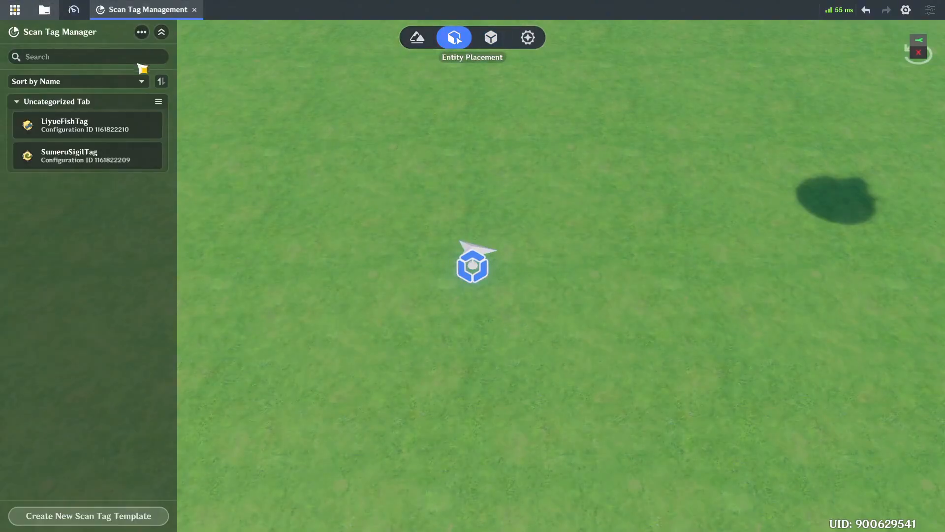
{"action": "left_click", "coordinate": [108, 134]}
{"action": "left_click", "coordinate": [78, 165]}
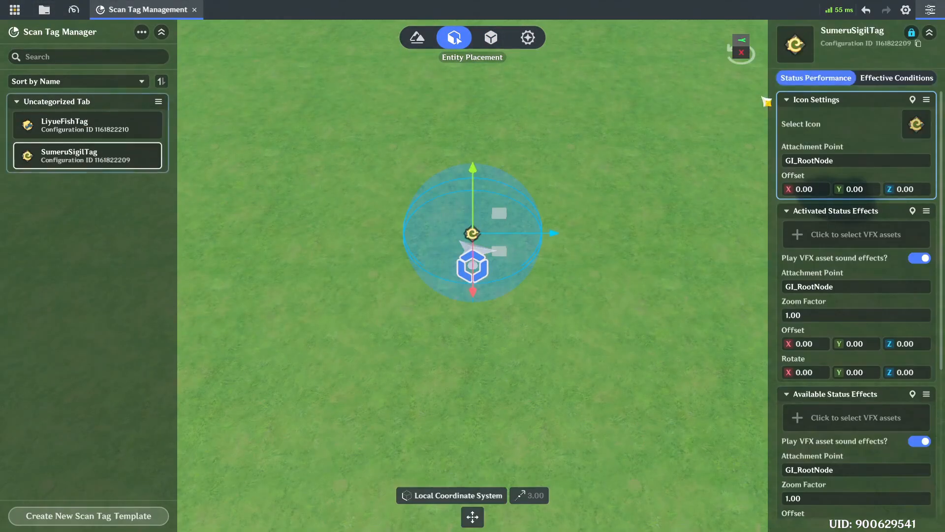
{"action": "left_click", "coordinate": [919, 44]}
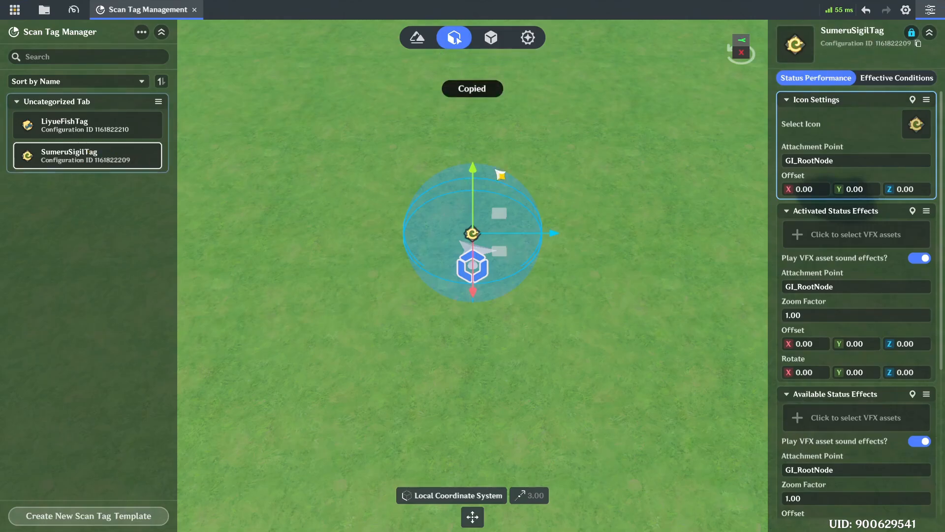
{"action": "key", "text": "alt+Tab"}
{"action": "left_click", "coordinate": [370, 182]}
{"action": "key", "text": "ctrl+v"}
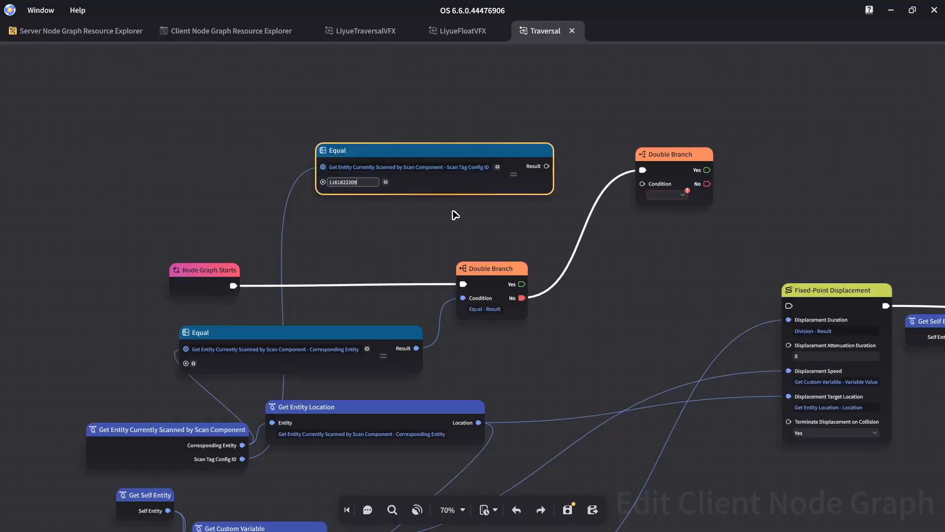
Step: Connect the Equal result to the second Double Branch's Condition and its Yes output to Fixed-Point Displacement
{"action": "left_click_drag", "start_coordinate": [419, 222], "coordinate": [226, 219]}
{"action": "left_click_drag", "start_coordinate": [352, 163], "coordinate": [469, 193]}
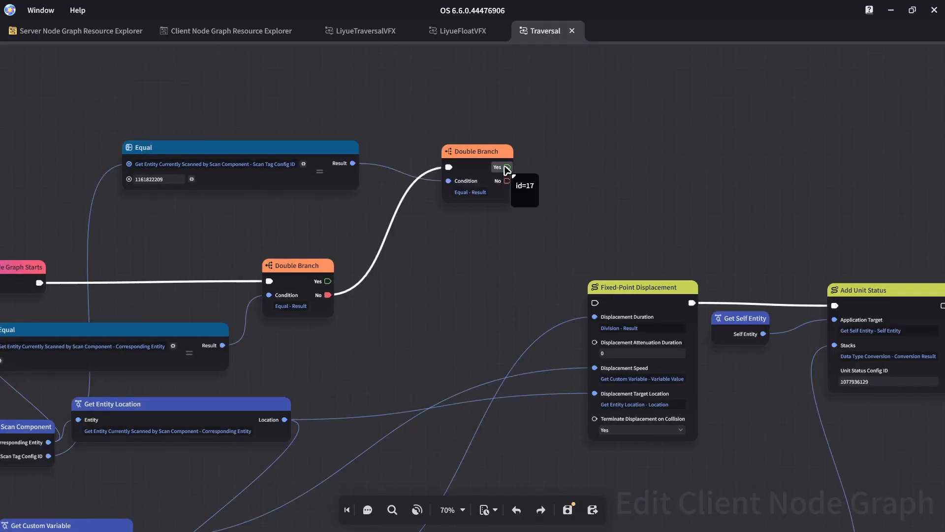
{"action": "left_click_drag", "start_coordinate": [507, 167], "coordinate": [595, 304]}
Step: Move the Fixed-Point Displacement, Get Self Entity and Add Unit Status nodes upward and raise the second Double Branch to clear space below
{"action": "middle_click_drag", "start_coordinate": [664, 198], "coordinate": [510, 142]}
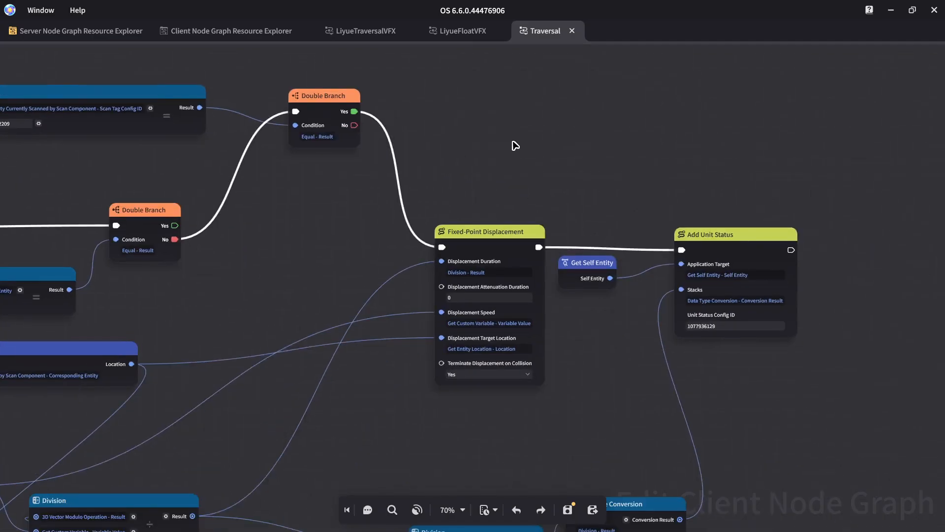
{"action": "left_click_drag", "start_coordinate": [494, 138], "coordinate": [742, 393]}
{"action": "left_click_drag", "start_coordinate": [505, 233], "coordinate": [532, 47]}
{"action": "middle_click_drag", "start_coordinate": [395, 166], "coordinate": [466, 387]}
{"action": "left_click_drag", "start_coordinate": [566, 266], "coordinate": [563, 203]}
{"action": "middle_click_drag", "start_coordinate": [395, 167], "coordinate": [430, 72]}
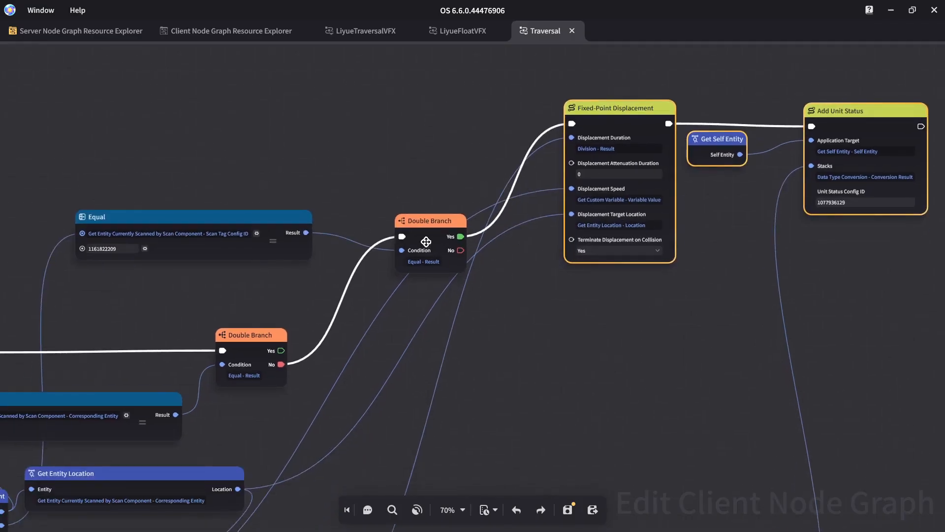
{"action": "left_click_drag", "start_coordinate": [425, 221], "coordinate": [388, 173]}
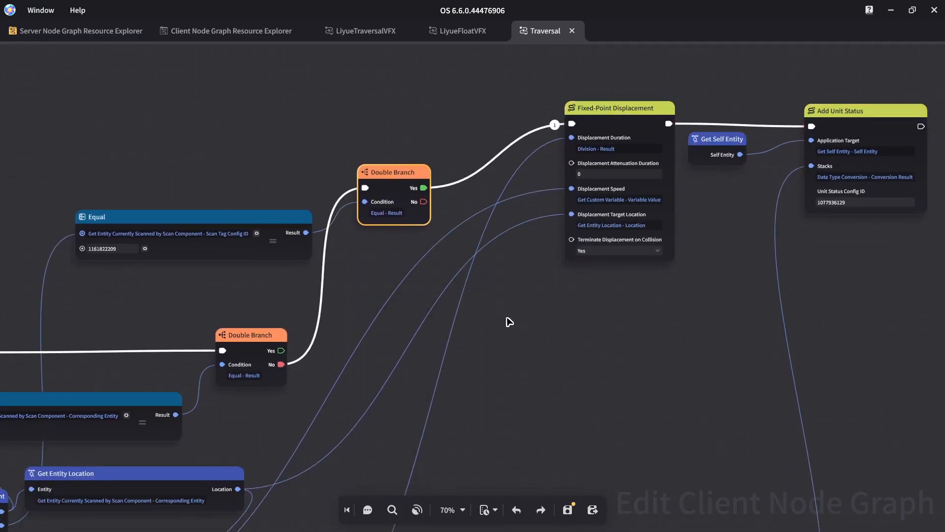
Step: Add a third Double Branch connected to the No output of the second Double Branch
{"action": "middle_click_drag", "start_coordinate": [463, 332], "coordinate": [553, 270]}
{"action": "left_click_drag", "start_coordinate": [512, 140], "coordinate": [582, 301]}
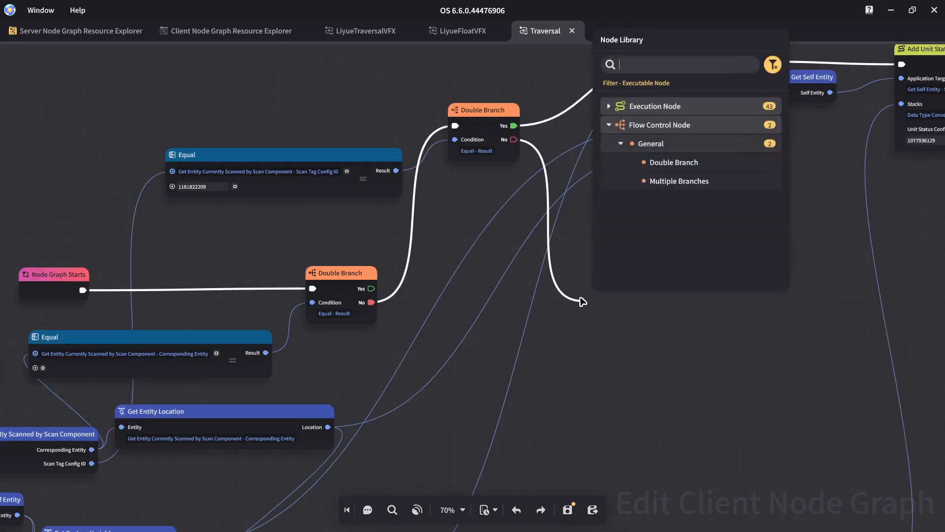
{"action": "type", "text": "branch"}
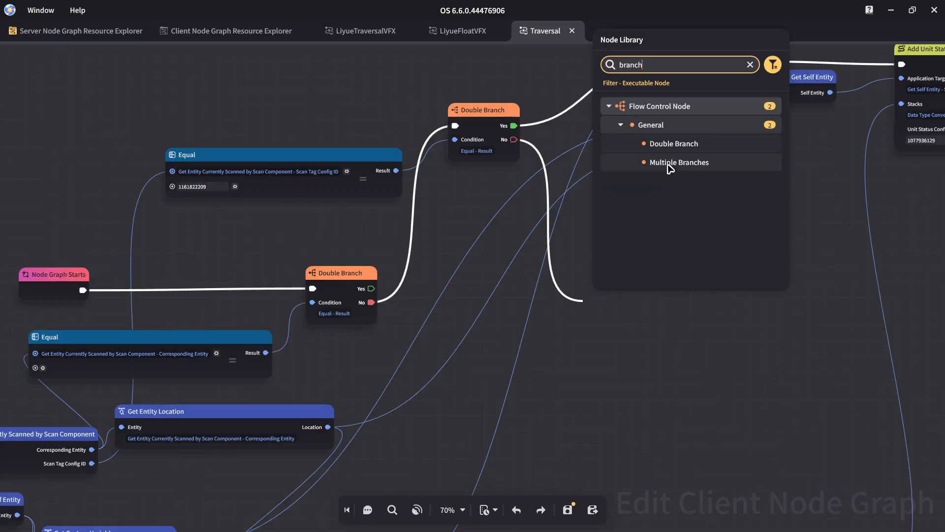
{"action": "left_click", "coordinate": [670, 149]}
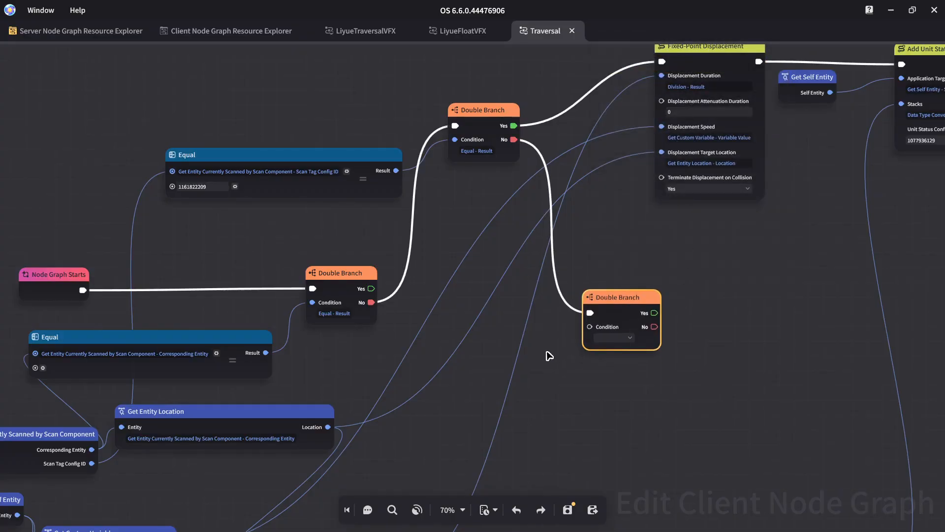
Step: Duplicate the SumeruSigilTag Equal node and place the copy before the third Double Branch, shifting that branch further away
{"action": "left_click", "coordinate": [275, 154]}
{"action": "key", "text": "ctrl+c"}
{"action": "left_click_drag", "start_coordinate": [620, 297], "coordinate": [679, 297]}
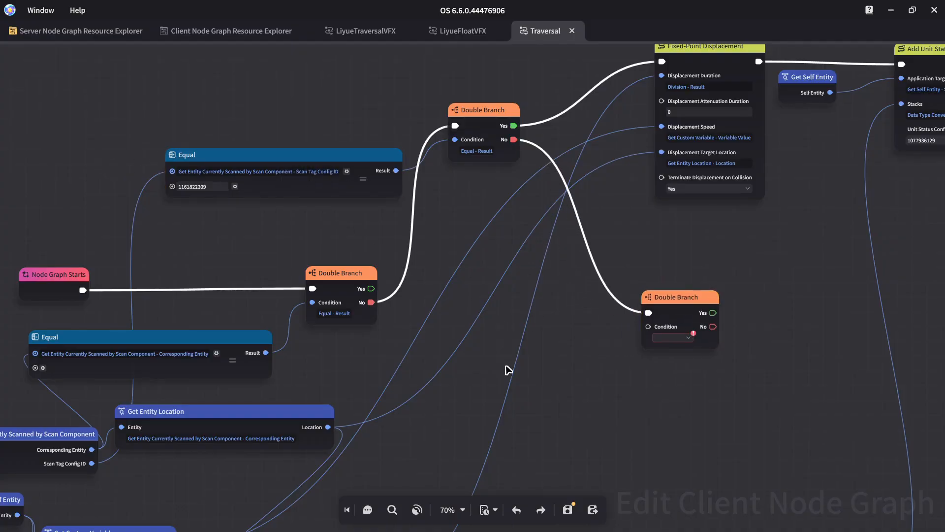
{"action": "key", "text": "ctrl+v"}
{"action": "left_click_drag", "start_coordinate": [549, 367], "coordinate": [544, 337]}
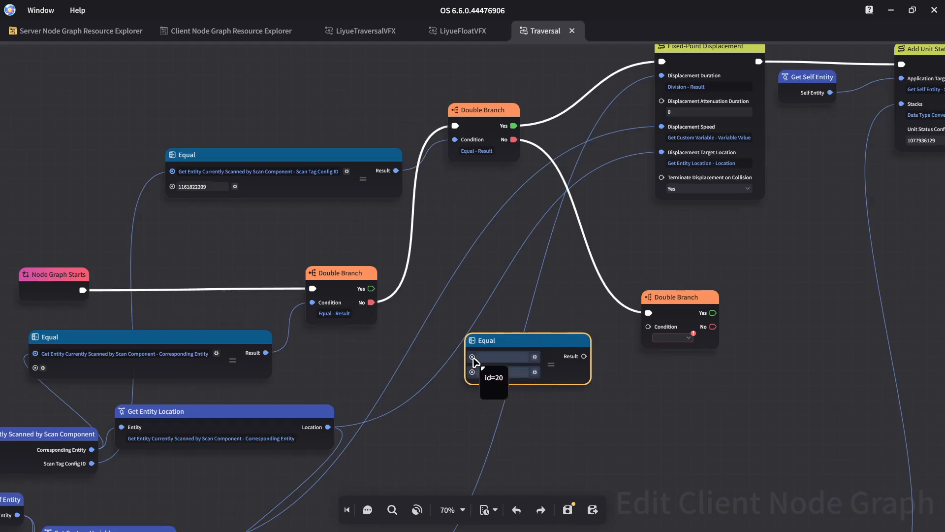
Step: Connect the scanned entity's Scan Tag Config ID to the copied Equal node's first input and reposition that node
{"action": "middle_click_drag", "start_coordinate": [380, 390], "coordinate": [466, 261]}
{"action": "left_click_drag", "start_coordinate": [177, 334], "coordinate": [558, 227]}
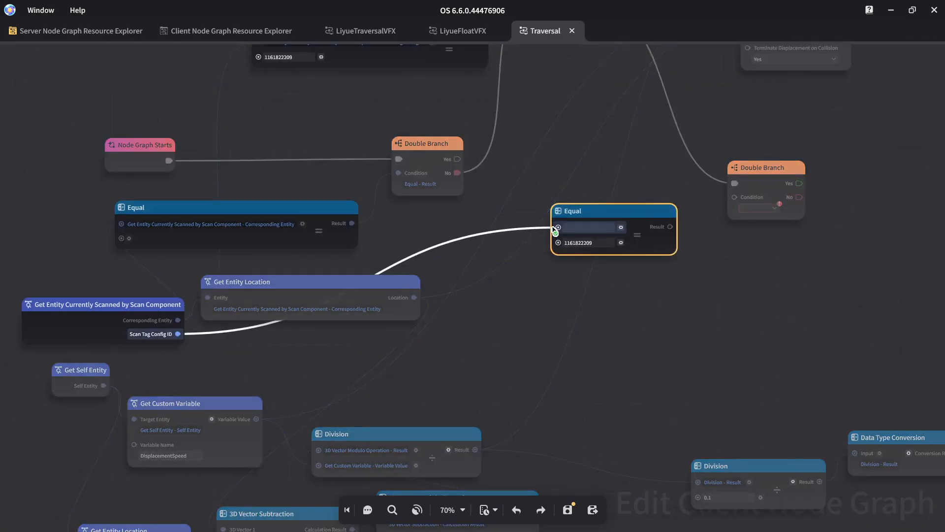
{"action": "middle_click_drag", "start_coordinate": [676, 212], "coordinate": [517, 276]}
{"action": "left_click_drag", "start_coordinate": [517, 276], "coordinate": [436, 306]}
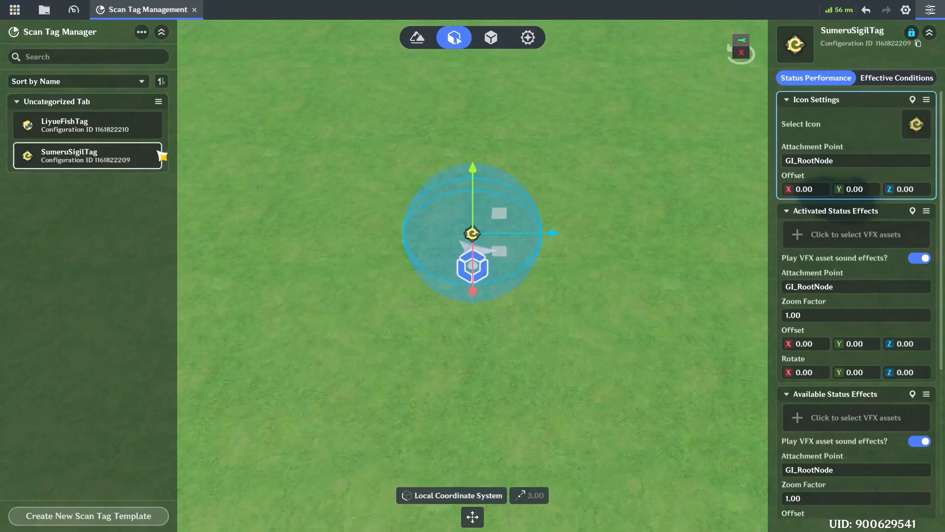
{"action": "left_click", "coordinate": [148, 129]}
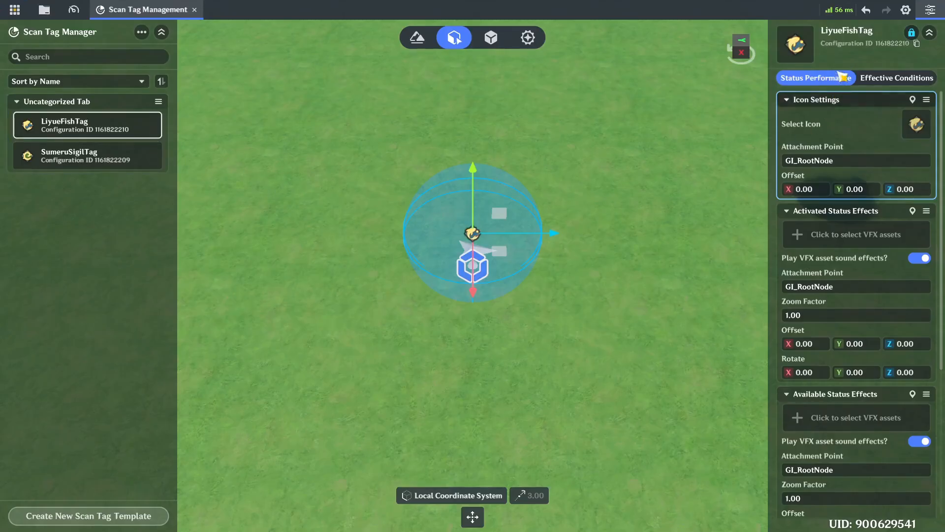
{"action": "left_click", "coordinate": [917, 44]}
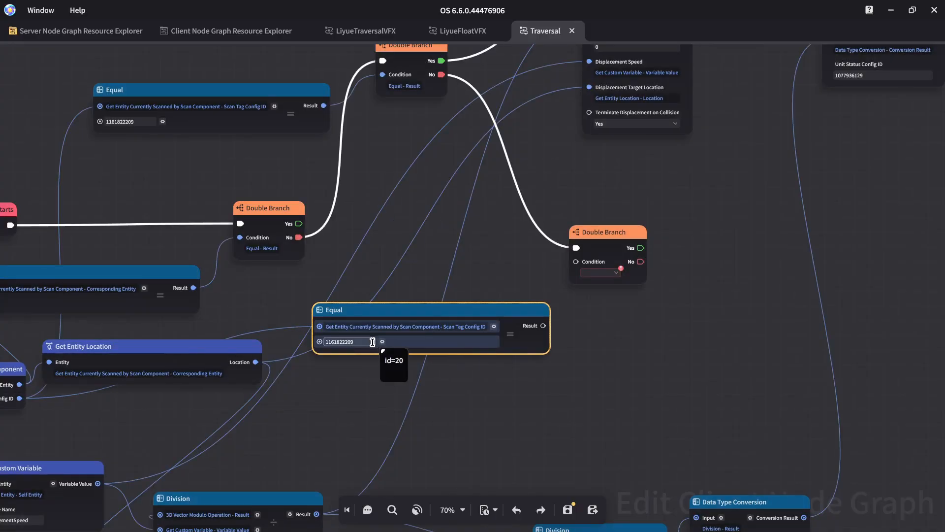
{"action": "key", "text": "ctrl+a"}
{"action": "key", "text": "ctrl+v"}
{"action": "left_click", "coordinate": [489, 377]}
{"action": "left_click_drag", "start_coordinate": [543, 325], "coordinate": [595, 261]}
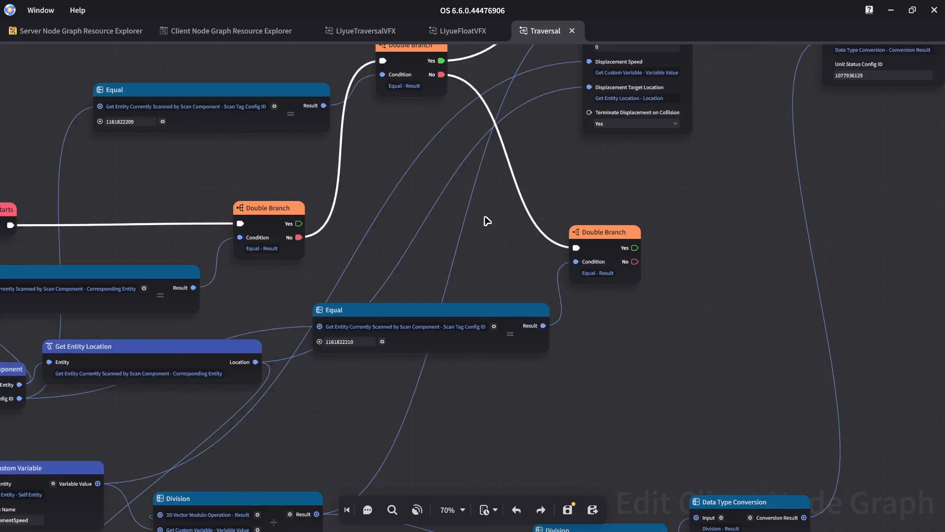
Step: Duplicate the Fixed-Point Displacement node, place the copy beside the third Double Branch, and connect that branch's Yes output to it
{"action": "middle_click_drag", "start_coordinate": [408, 210], "coordinate": [412, 271]}
{"action": "middle_click_drag", "start_coordinate": [609, 212], "coordinate": [506, 203]}
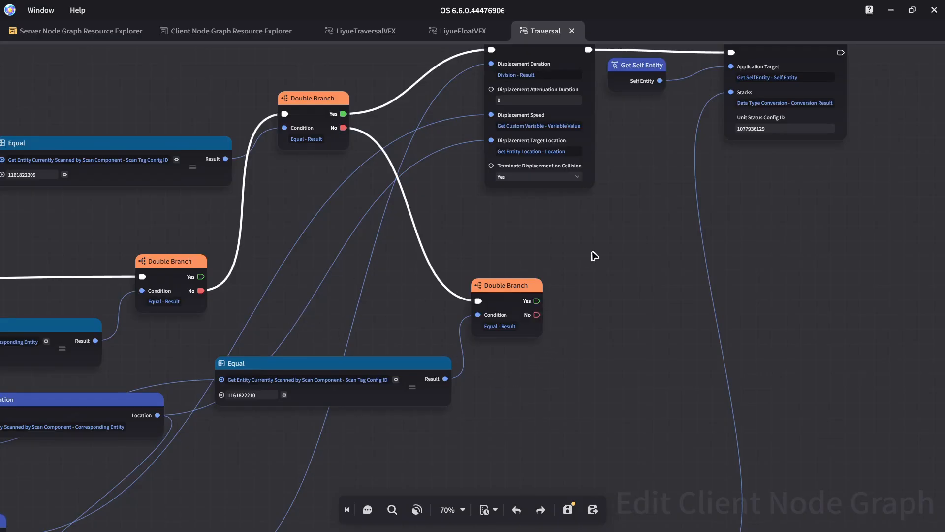
{"action": "middle_click_drag", "start_coordinate": [595, 256], "coordinate": [543, 348]}
{"action": "middle_click_drag", "start_coordinate": [593, 312], "coordinate": [529, 164]}
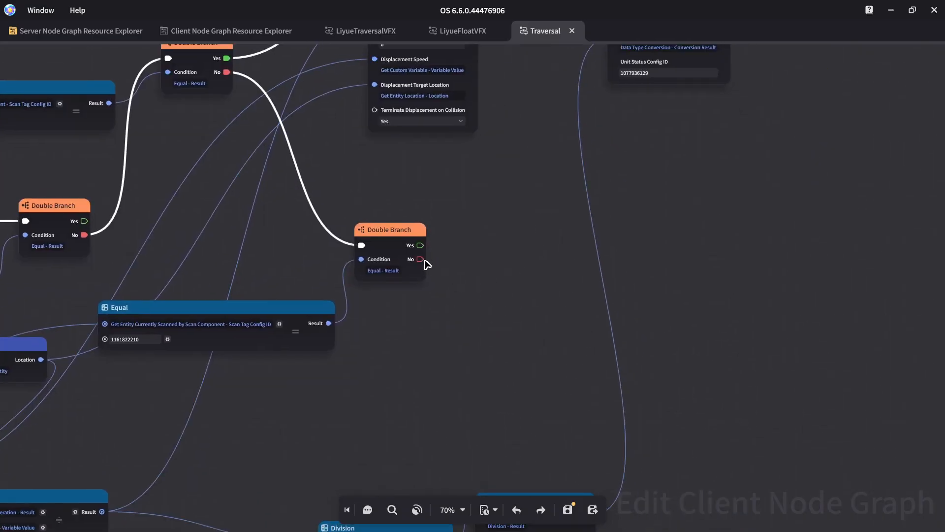
{"action": "middle_click_drag", "start_coordinate": [463, 150], "coordinate": [470, 236]}
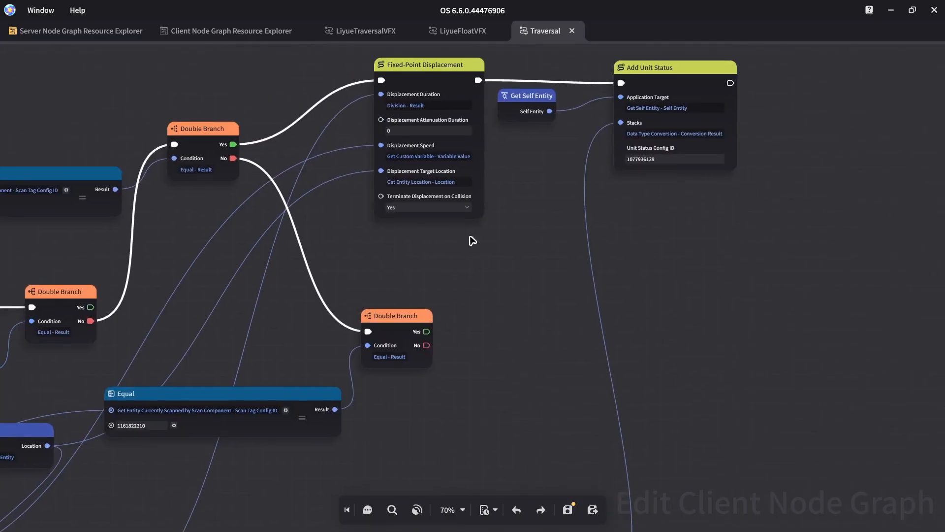
{"action": "left_click", "coordinate": [427, 67]}
{"action": "key", "text": "ctrl+c"}
{"action": "key", "text": "ctrl+v"}
{"action": "left_click_drag", "start_coordinate": [727, 309], "coordinate": [561, 253]}
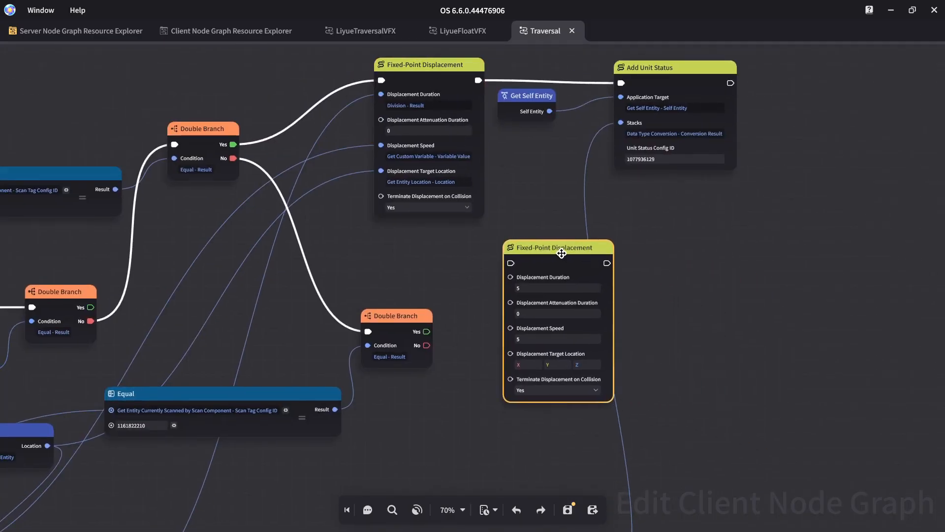
{"action": "left_click_drag", "start_coordinate": [426, 332], "coordinate": [605, 247]}
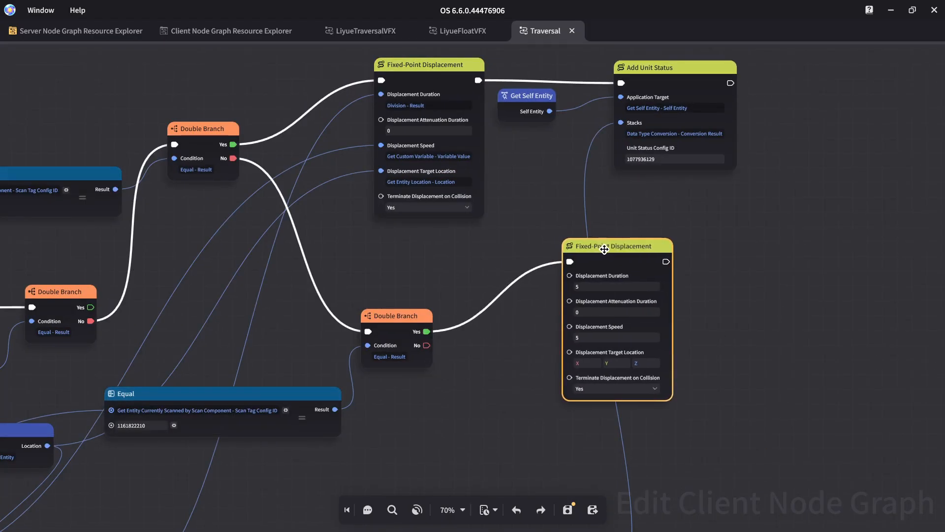
Step: Connect the Division result to the copied Fixed-Point Displacement's Displacement Duration and the custom variable value to its Displacement Speed
{"action": "middle_click_drag", "start_coordinate": [751, 270], "coordinate": [737, 235]}
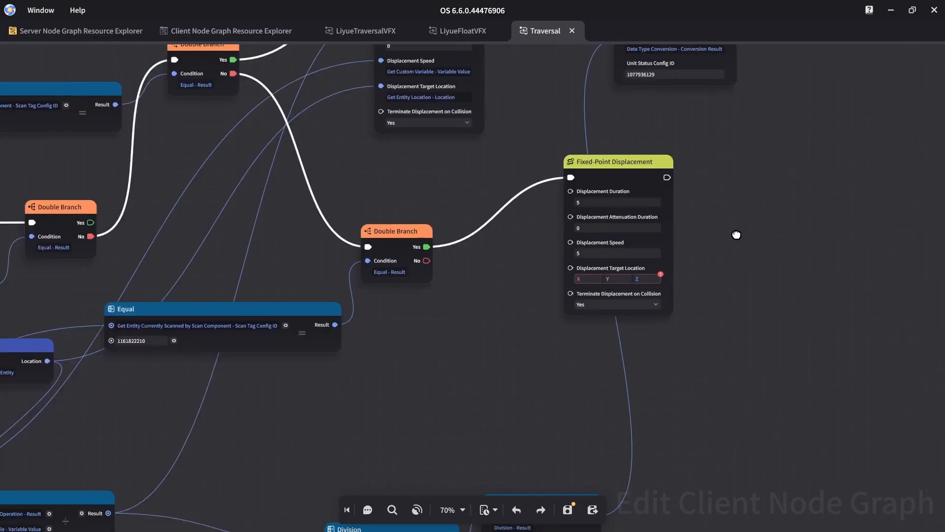
{"action": "middle_click_drag", "start_coordinate": [412, 133], "coordinate": [506, 191]}
{"action": "scroll", "coordinate": [571, 308], "scroll_direction": "down", "scroll_amount": 3}
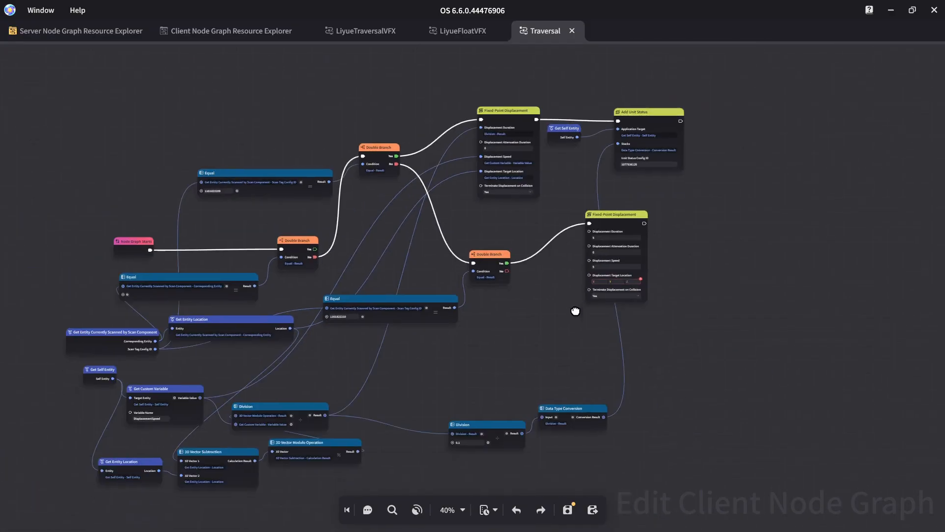
{"action": "scroll", "coordinate": [376, 388], "scroll_direction": "up", "scroll_amount": 1}
{"action": "left_click_drag", "start_coordinate": [285, 451], "coordinate": [615, 220]}
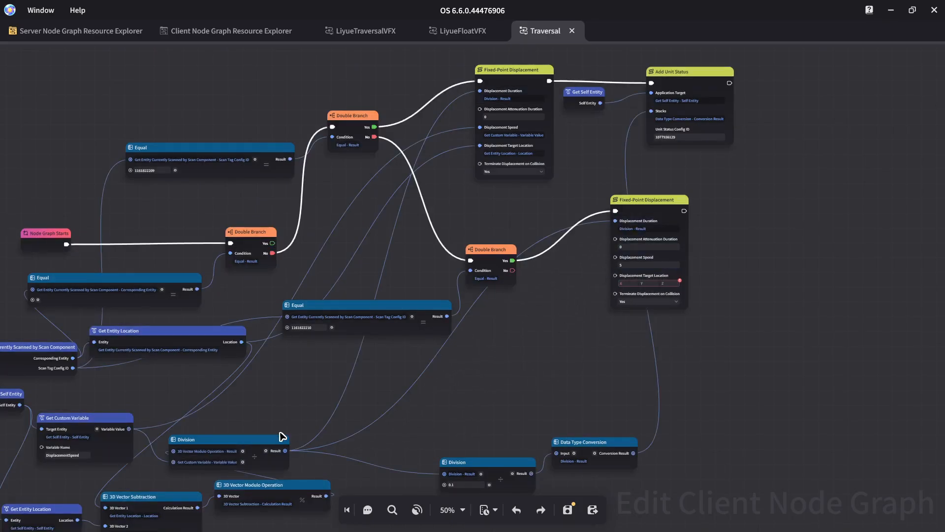
{"action": "left_click_drag", "start_coordinate": [129, 429], "coordinate": [631, 259]}
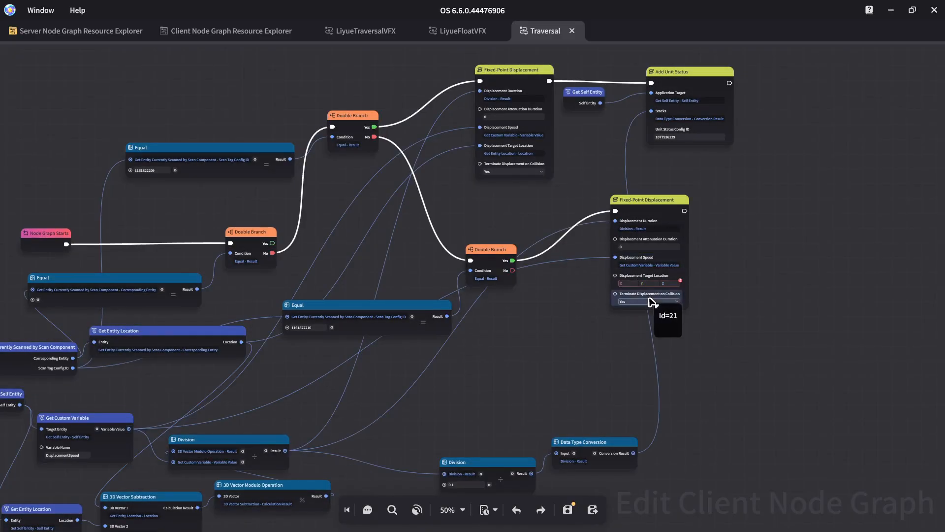
Step: Connect the Get Entity Location node's location output to Displacement Target Location on the lower Fixed-Point Displacement node
{"action": "scroll", "coordinate": [556, 346], "scroll_direction": "up", "scroll_amount": 2}
{"action": "middle_click_drag", "start_coordinate": [414, 392], "coordinate": [465, 388]}
{"action": "left_click_drag", "start_coordinate": [200, 360], "coordinate": [723, 266]}
{"action": "middle_click_drag", "start_coordinate": [566, 408], "coordinate": [295, 481]}
{"action": "middle_click_drag", "start_coordinate": [698, 324], "coordinate": [653, 368]}
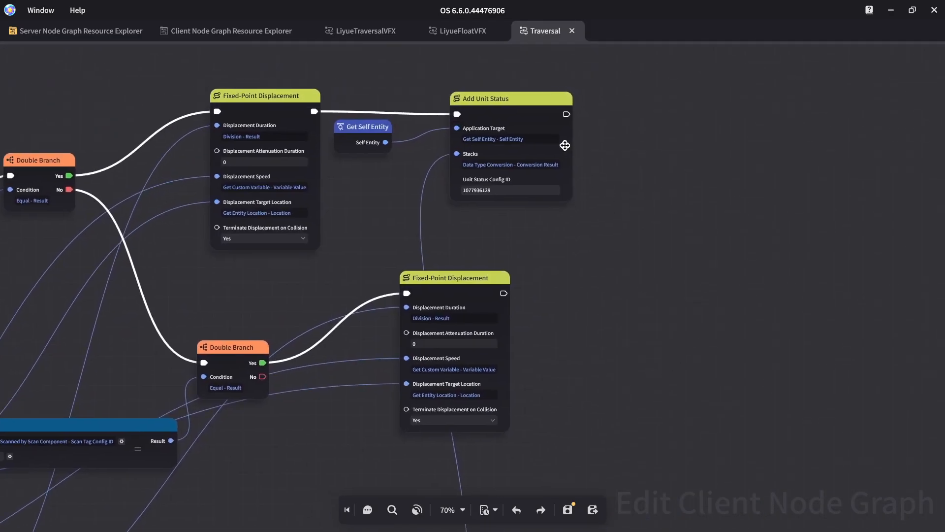
Step: Duplicate the Add Unit Status node, place it beside the lower Fixed-Point Displacement node, and link that node's execution output to it
{"action": "left_click", "coordinate": [521, 109]}
{"action": "key", "text": "ctrl+c"}
{"action": "key", "text": "ctrl+v"}
{"action": "left_click_drag", "start_coordinate": [701, 281], "coordinate": [620, 270]}
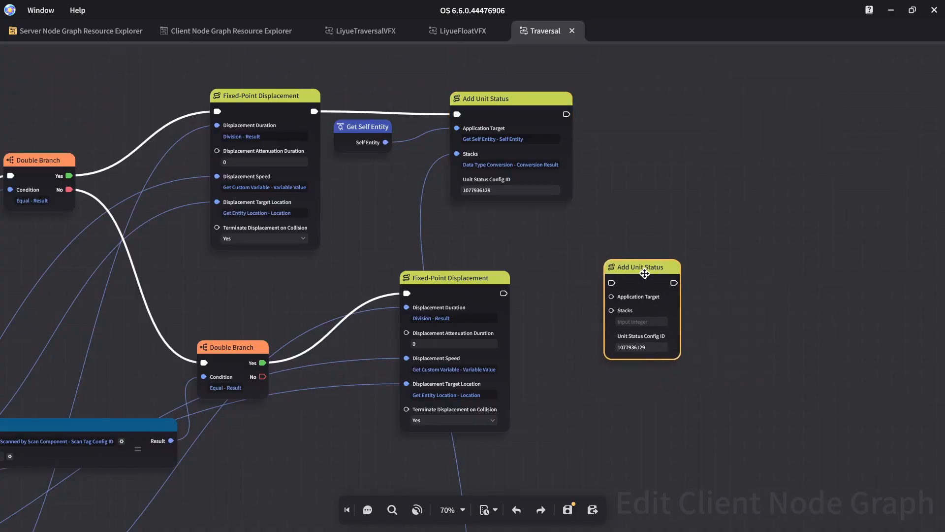
{"action": "left_click_drag", "start_coordinate": [504, 293], "coordinate": [616, 284]}
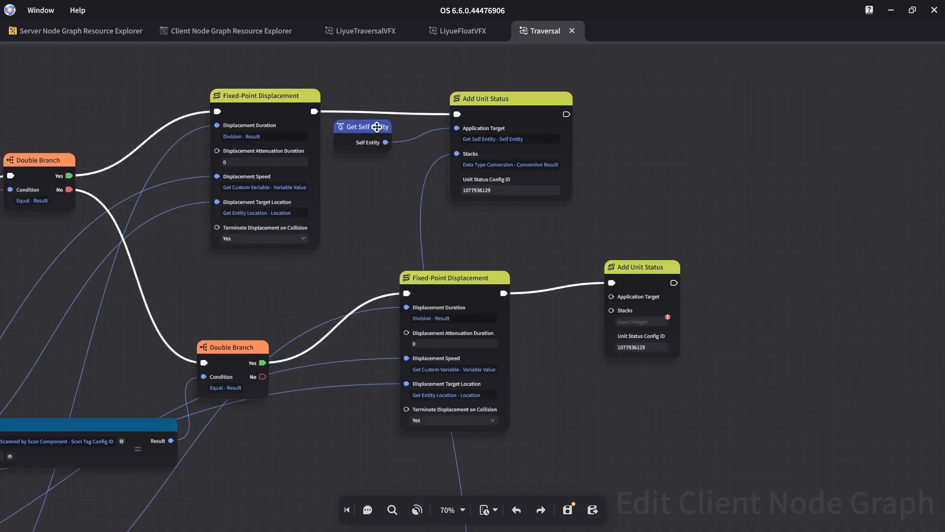
Step: Feed the new Add Unit Status node's Application Target from a new Get Self Entity node and its Stacks from Data Type Conversion
{"action": "key", "text": "ctrl+v"}
{"action": "left_click_drag", "start_coordinate": [601, 355], "coordinate": [621, 299]}
{"action": "middle_click_drag", "start_coordinate": [623, 372], "coordinate": [650, 205]}
{"action": "left_click_drag", "start_coordinate": [458, 466], "coordinate": [650, 166]}
{"action": "middle_click_drag", "start_coordinate": [649, 270], "coordinate": [610, 355]}
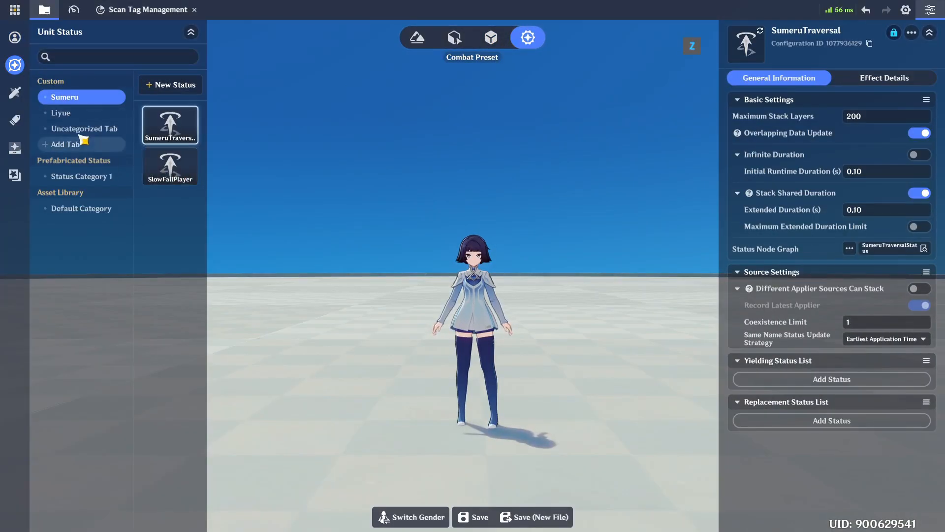
{"action": "left_click", "coordinate": [74, 112]}
{"action": "left_click", "coordinate": [170, 124]}
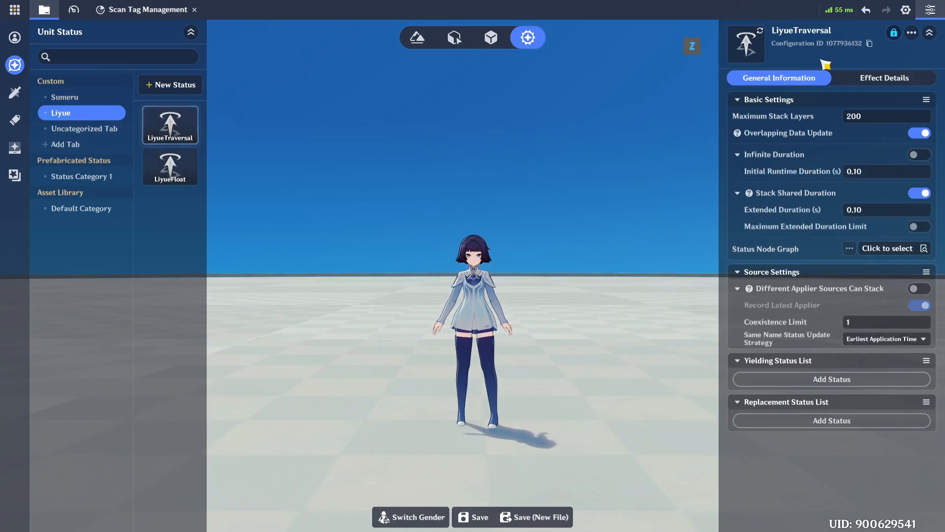
{"action": "left_click", "coordinate": [869, 44]}
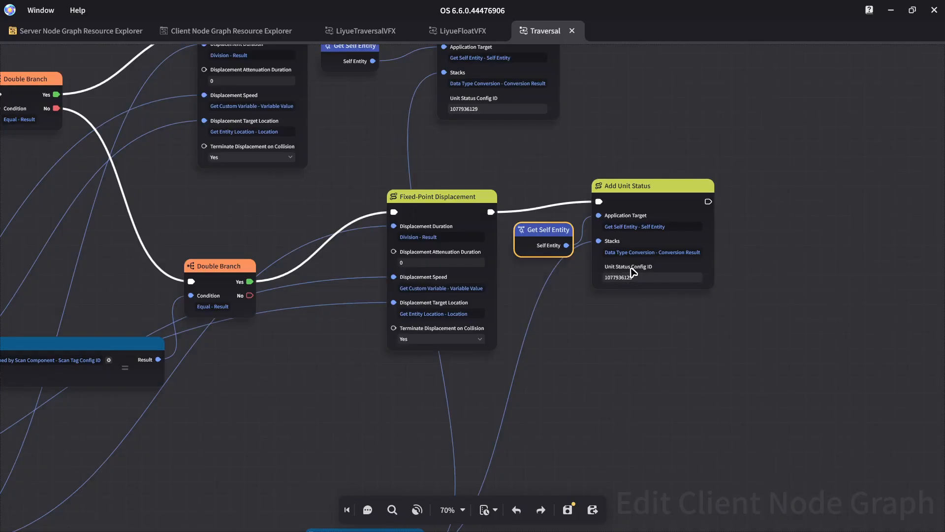
{"action": "left_click", "coordinate": [632, 277]}
{"action": "key", "text": "ctrl+v"}
{"action": "key", "text": "ctrl+s"}
{"action": "left_click_drag", "start_coordinate": [599, 349], "coordinate": [637, 351]}
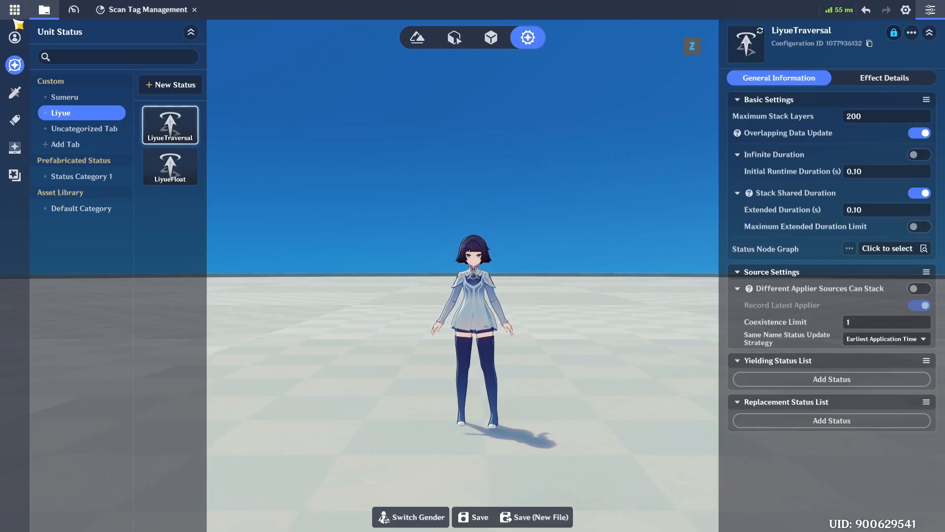
Step: Run a single-player test play to check the Liyue effects on the character, and return to the editor
{"action": "left_click", "coordinate": [14, 10]}
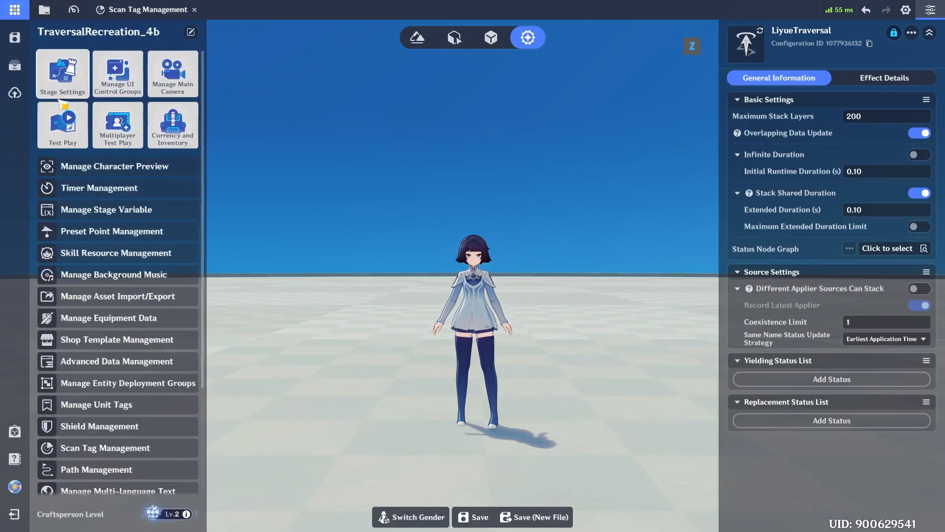
{"action": "left_click", "coordinate": [63, 129]}
{"action": "left_click", "coordinate": [509, 307]}
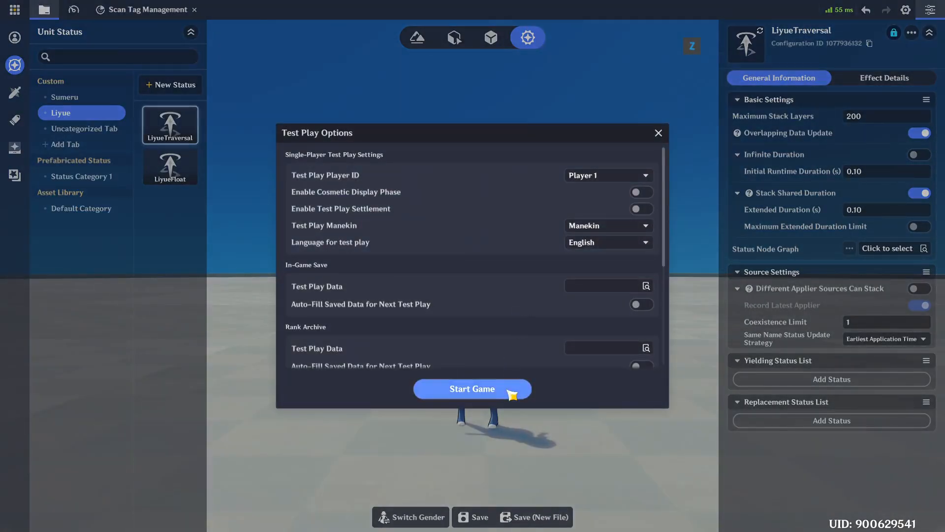
{"action": "left_click", "coordinate": [492, 388]}
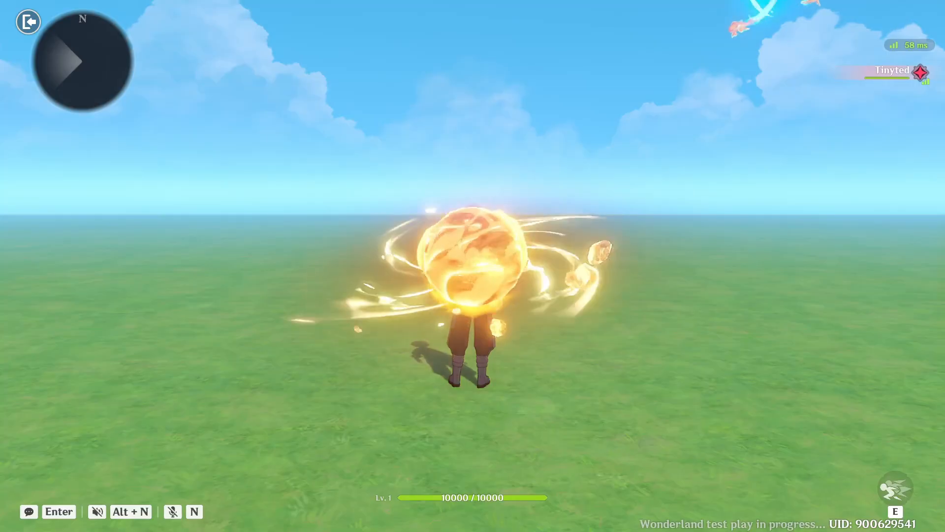
{"action": "key", "text": "d"}
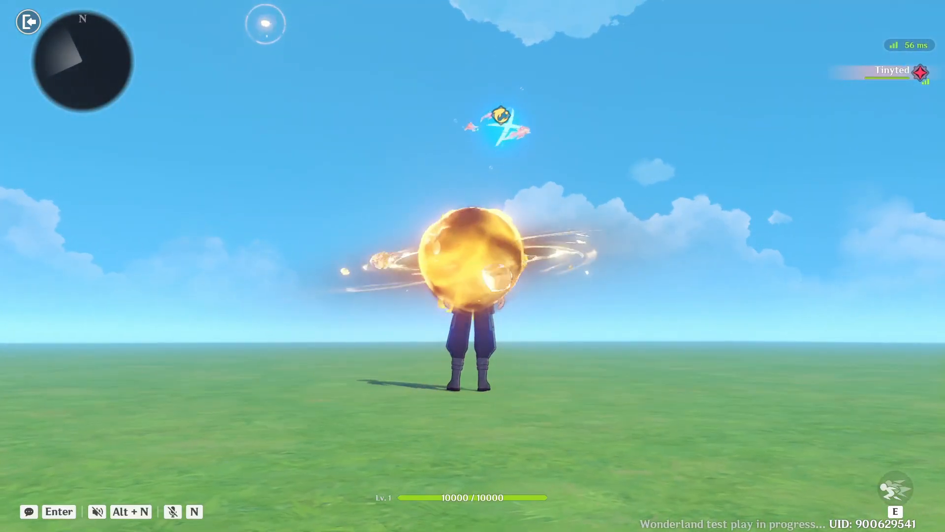
{"action": "key", "text": "Escape"}
{"action": "left_click", "coordinate": [479, 272]}
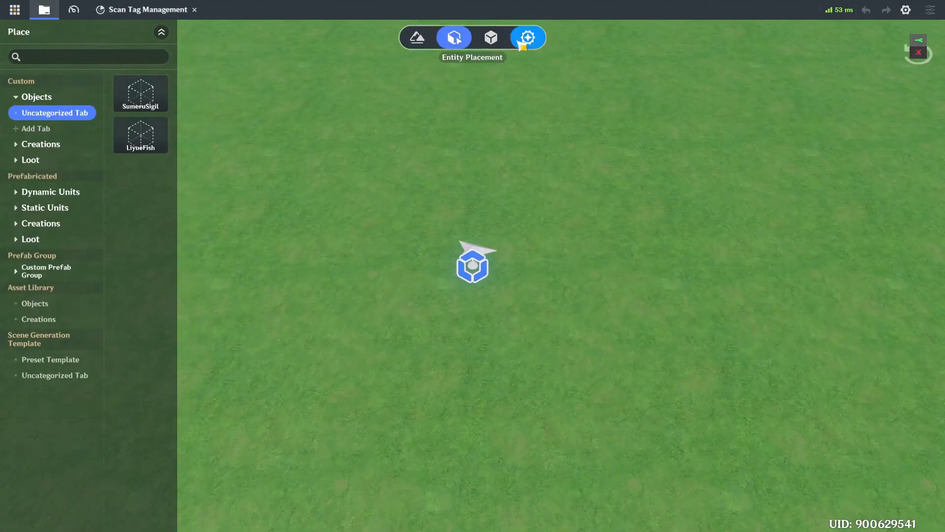
Step: In the default player template's character VFX list, assign LiyueTraversalVFX as the filter node graph of LiyueTraversalEffect
{"action": "left_click", "coordinate": [526, 38]}
{"action": "left_click", "coordinate": [15, 64]}
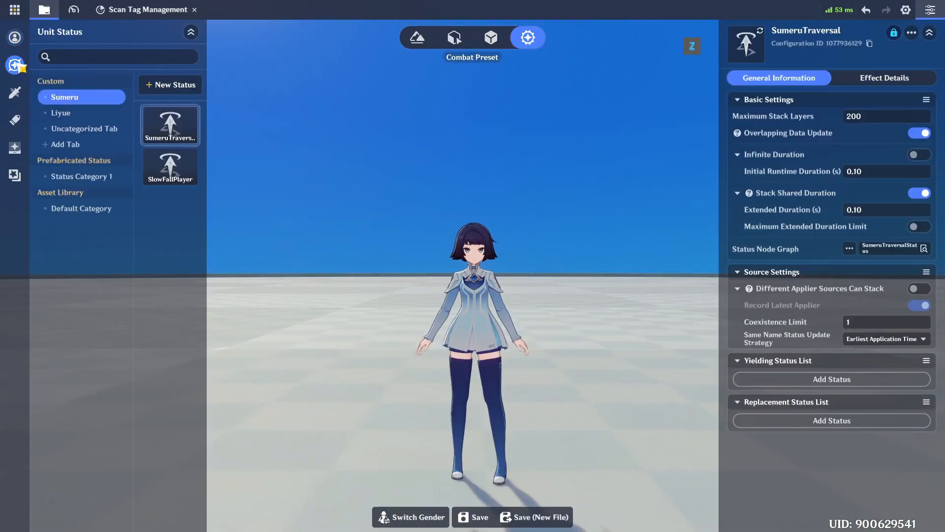
{"action": "left_click", "coordinate": [16, 39]}
{"action": "left_click", "coordinate": [849, 55]}
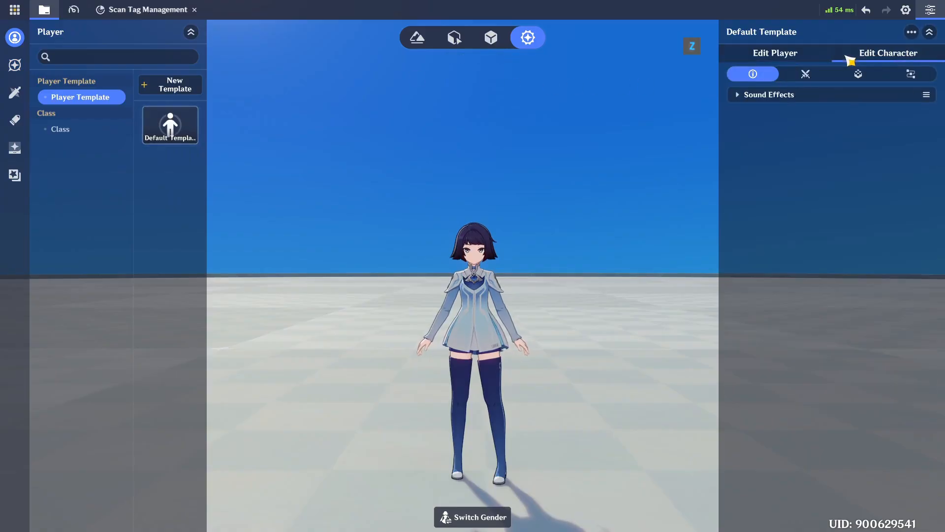
{"action": "left_click", "coordinate": [858, 74]}
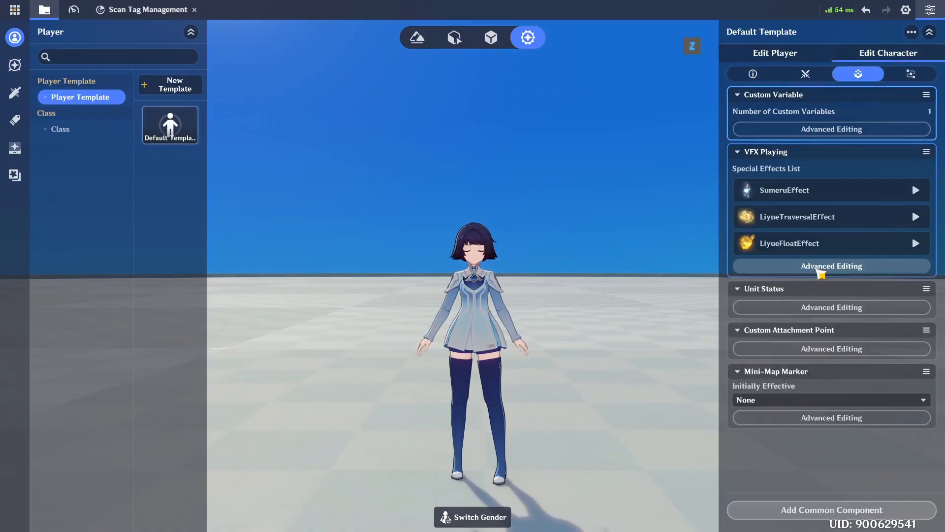
{"action": "left_click", "coordinate": [819, 267]}
{"action": "scroll", "coordinate": [825, 294], "scroll_direction": "down", "scroll_amount": 5}
{"action": "scroll", "coordinate": [826, 293], "scroll_direction": "down", "scroll_amount": 5}
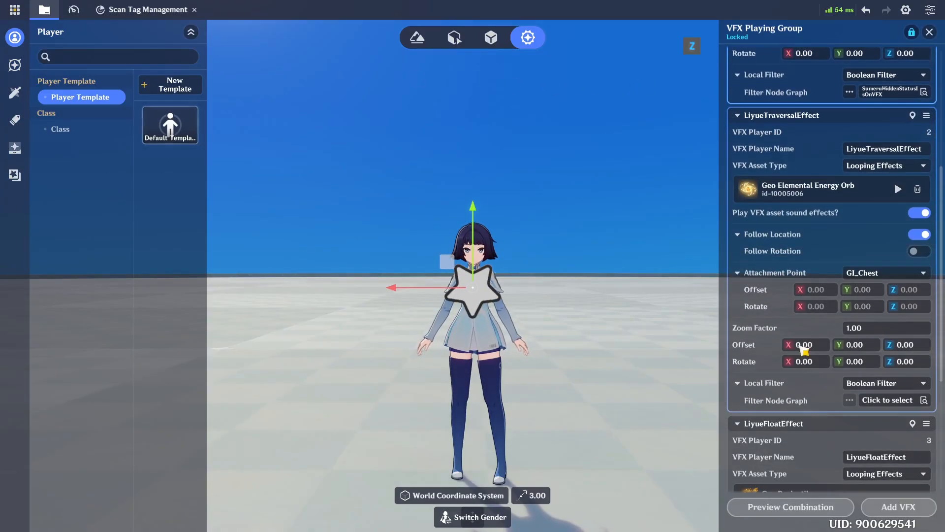
{"action": "left_click", "coordinate": [907, 318]}
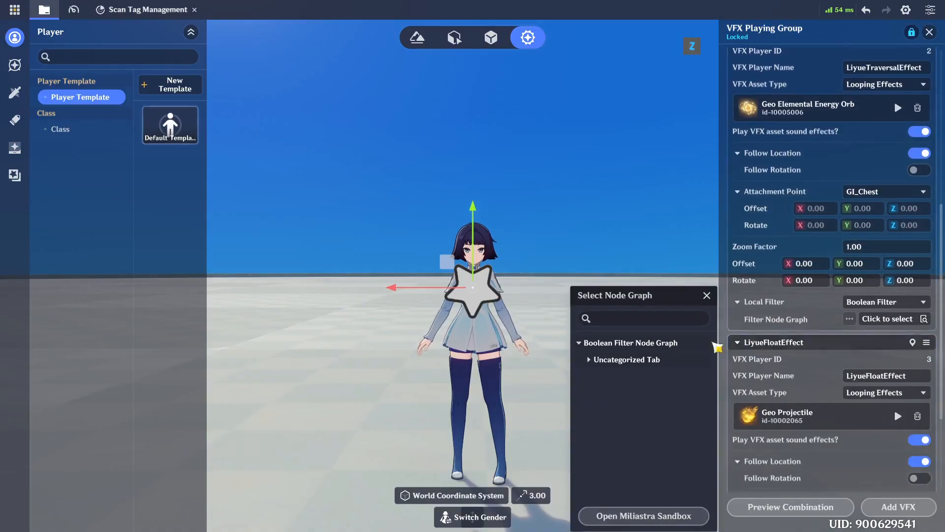
{"action": "left_click", "coordinate": [658, 359]}
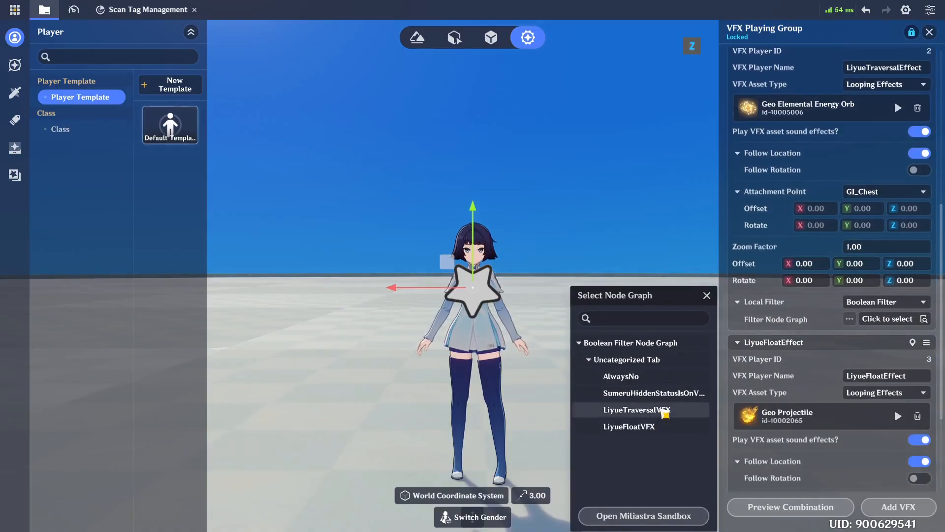
{"action": "left_click", "coordinate": [663, 411]}
Step: Assign LiyueFloatVFX as the filter node graph of LiyueFloatEffect
{"action": "scroll", "coordinate": [900, 467], "scroll_direction": "down", "scroll_amount": 3}
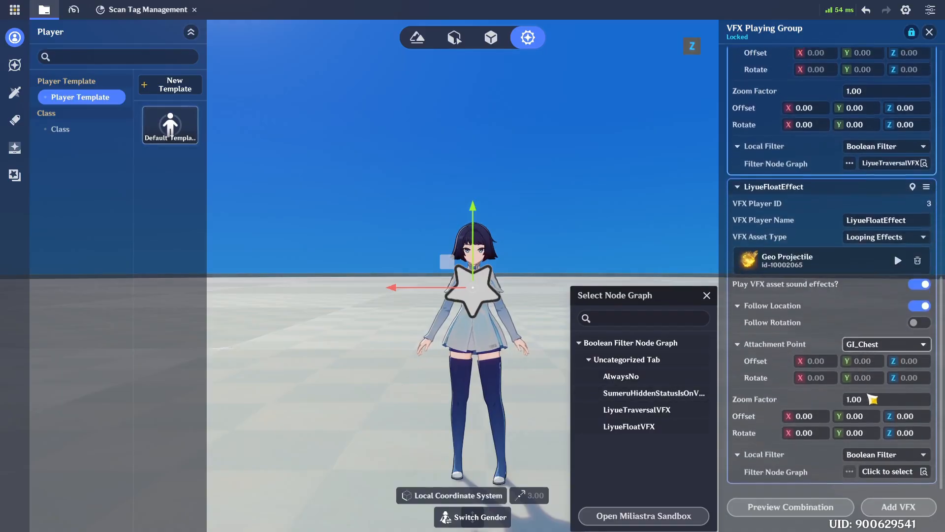
{"action": "left_click", "coordinate": [881, 476]}
{"action": "left_click", "coordinate": [628, 360]}
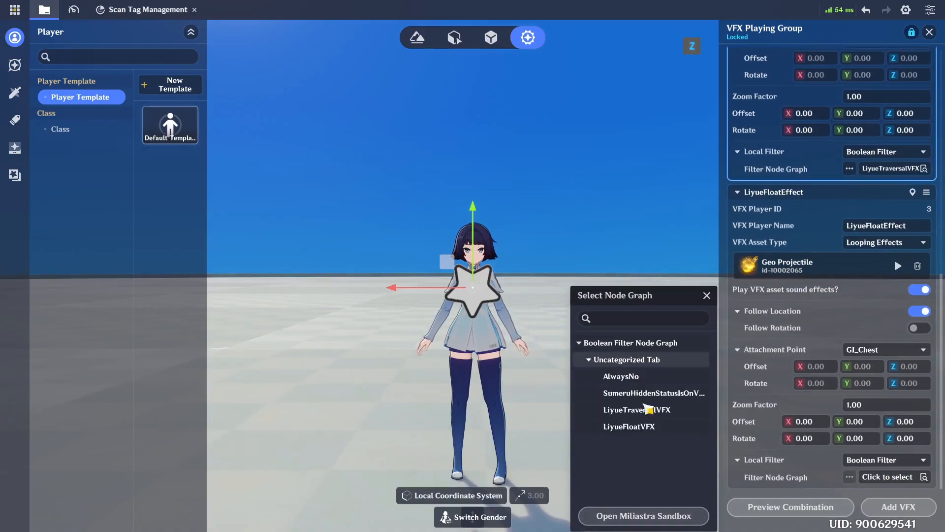
{"action": "left_click", "coordinate": [649, 430]}
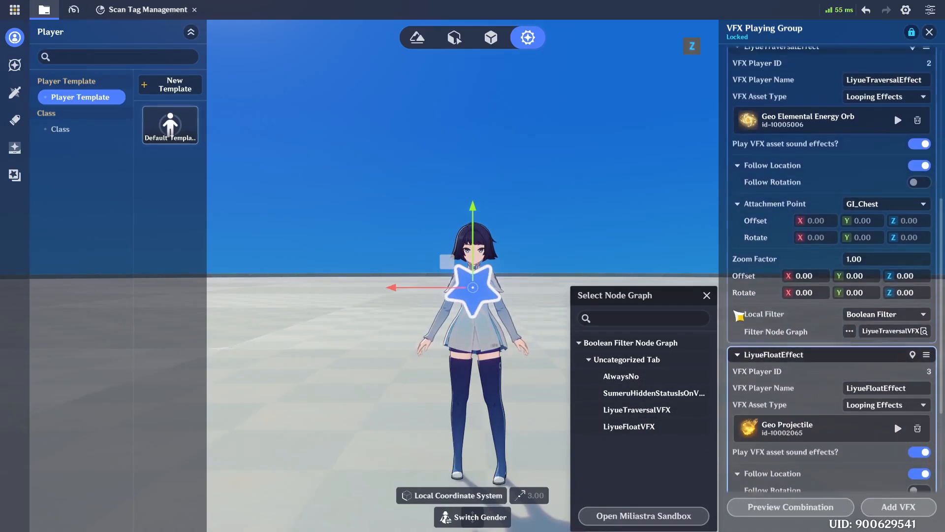
{"action": "left_click", "coordinate": [705, 294]}
Step: Start another single-player test play of the stage with the default options
{"action": "left_click", "coordinate": [14, 9]}
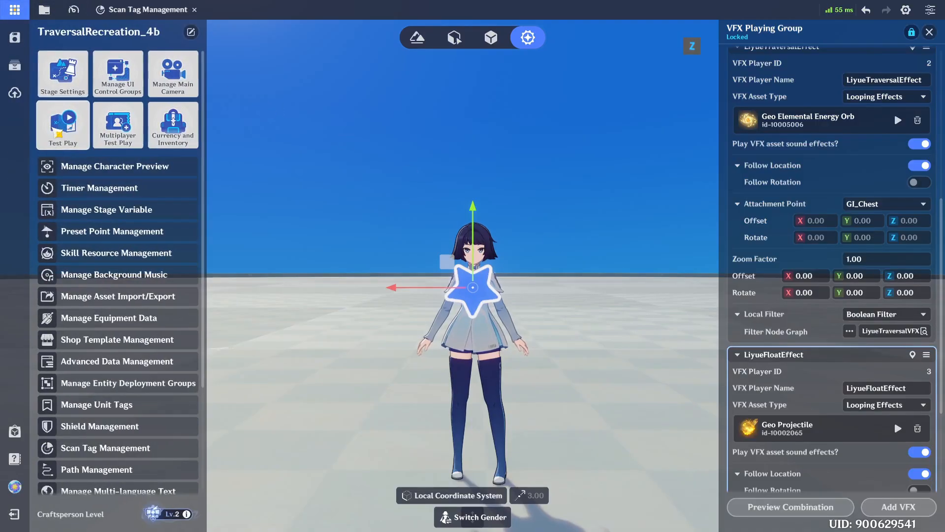
{"action": "left_click", "coordinate": [65, 123]}
{"action": "left_click", "coordinate": [582, 304]}
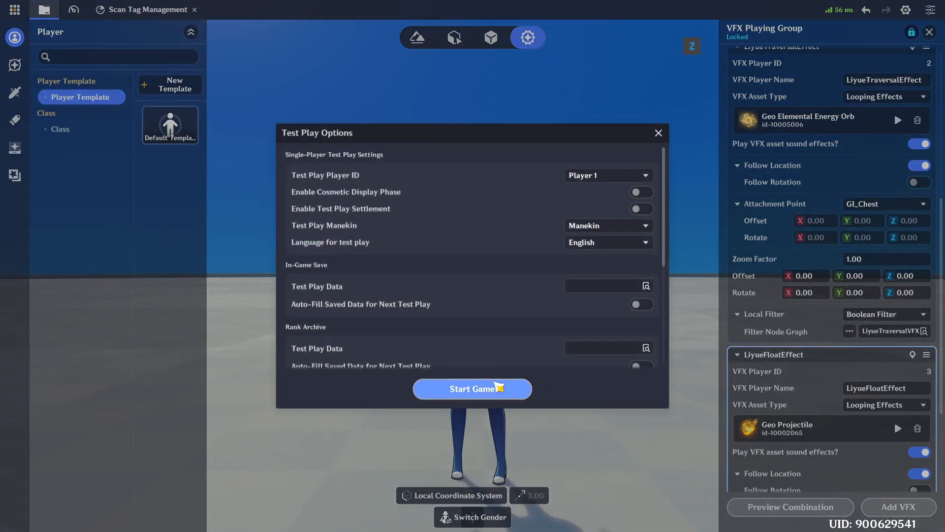
{"action": "left_click", "coordinate": [496, 388]}
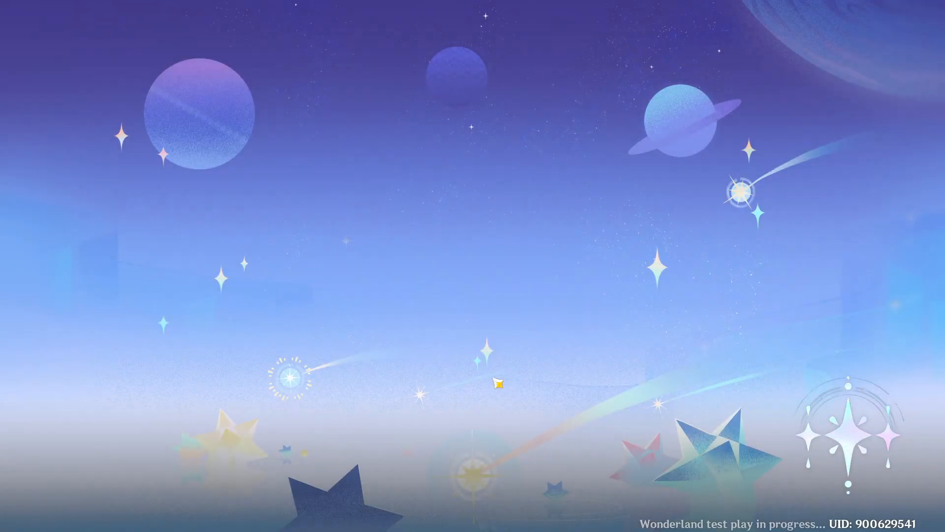
Step: Test the traversal skill on the floating fish target while moving the character around, and exit the test play
{"action": "key", "text": "s"}
{"action": "key", "text": "d"}
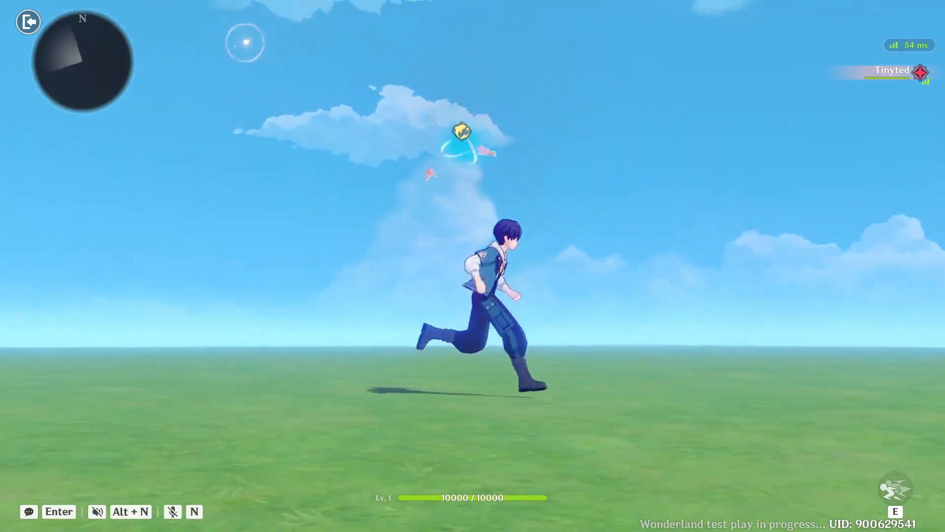
{"action": "key", "text": "e"}
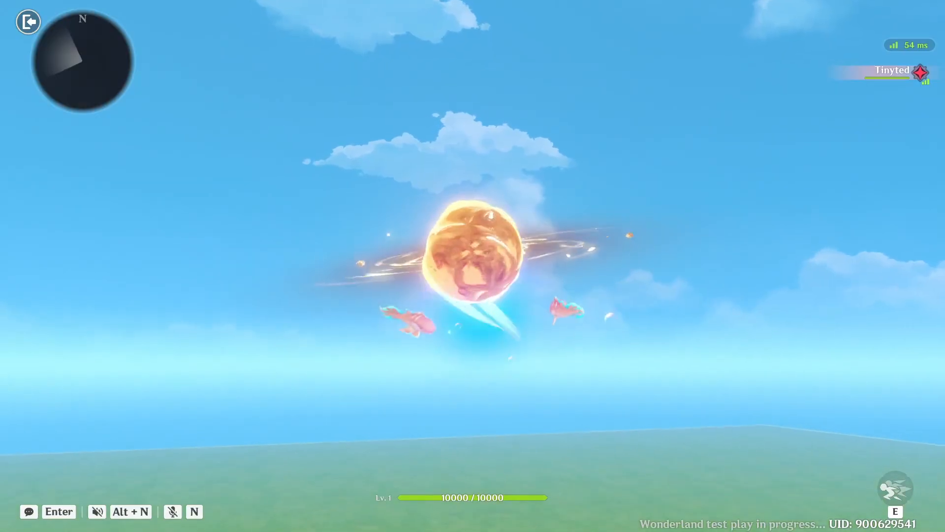
{"action": "key", "text": "s"}
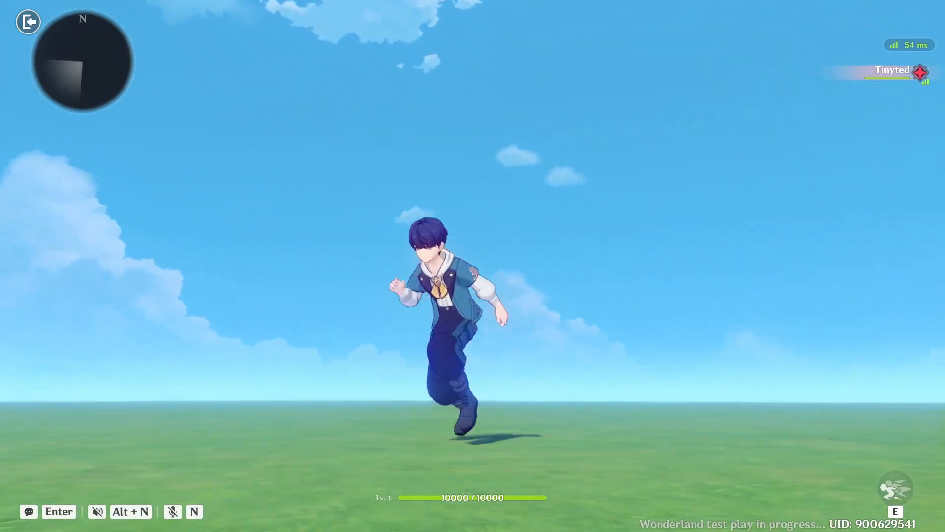
{"action": "key", "text": "e"}
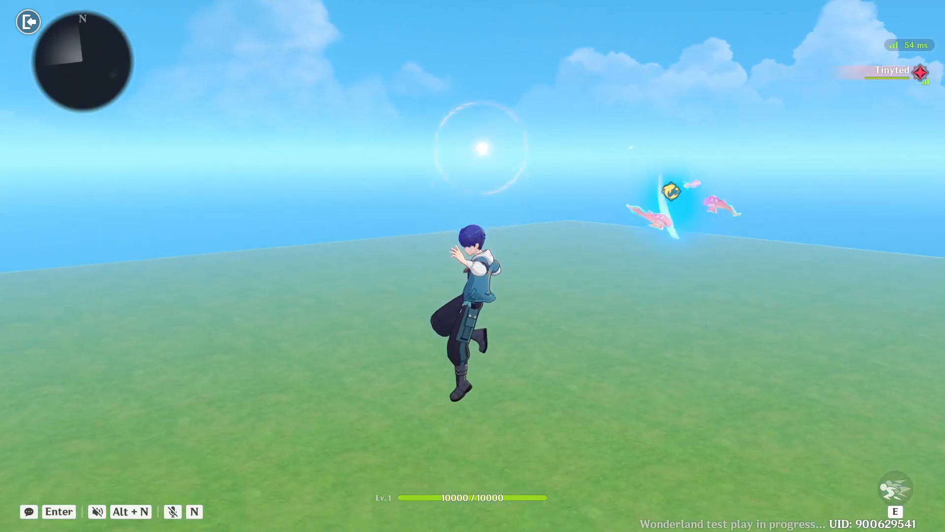
{"action": "key", "text": "d"}
{"action": "key", "text": "w"}
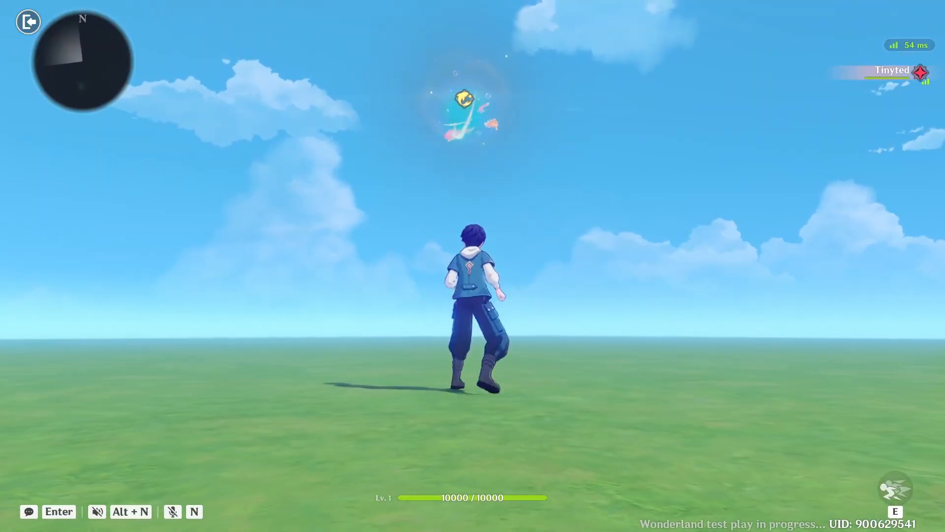
{"action": "key", "text": "Escape"}
{"action": "left_click", "coordinate": [479, 272]}
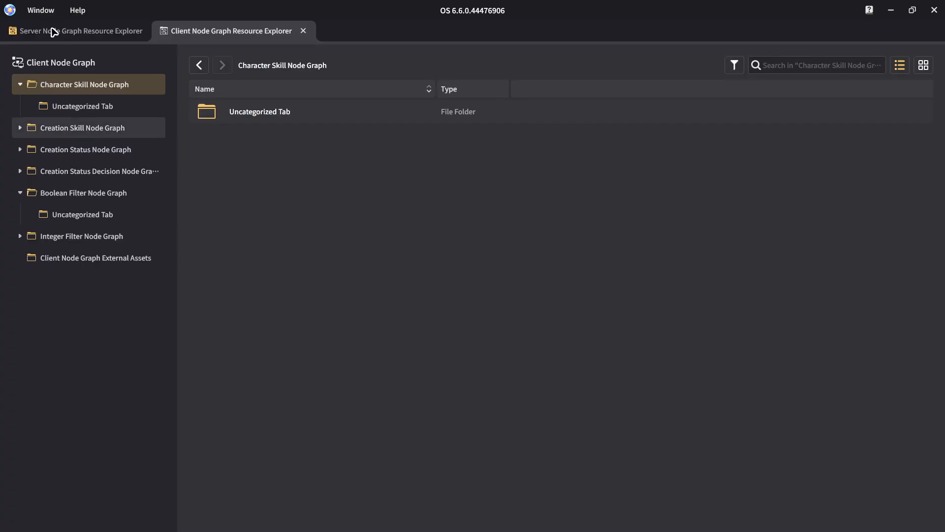
Step: Create a new server node graph in the Uncategorized Tab folder under Status Node Graph
{"action": "left_click", "coordinate": [53, 32]}
{"action": "left_click", "coordinate": [40, 11]}
{"action": "left_click", "coordinate": [262, 156]}
{"action": "left_click", "coordinate": [109, 129]}
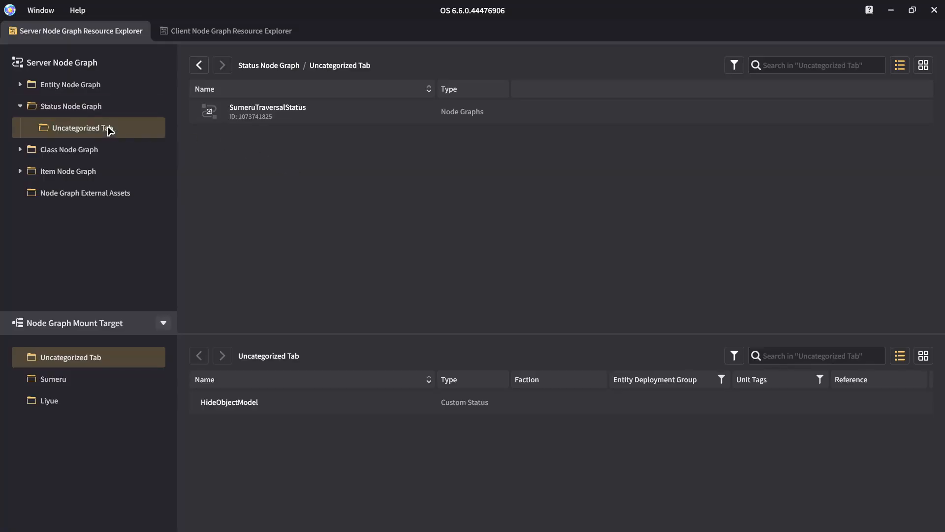
{"action": "right_click", "coordinate": [291, 162]}
{"action": "left_click", "coordinate": [329, 169]}
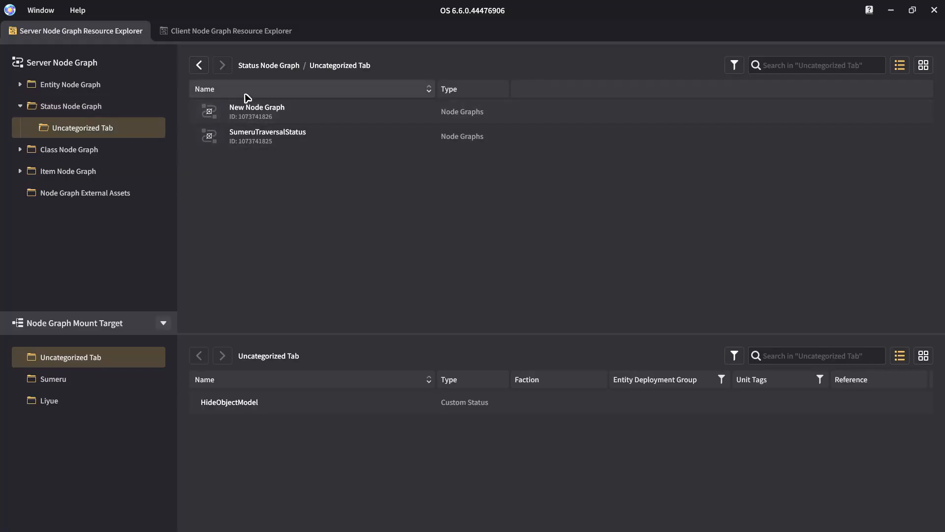
Step: Rename the new status node graph as LiyueTraversalStatus
{"action": "left_click", "coordinate": [253, 116]}
{"action": "right_click", "coordinate": [253, 116]}
{"action": "left_click", "coordinate": [293, 149]}
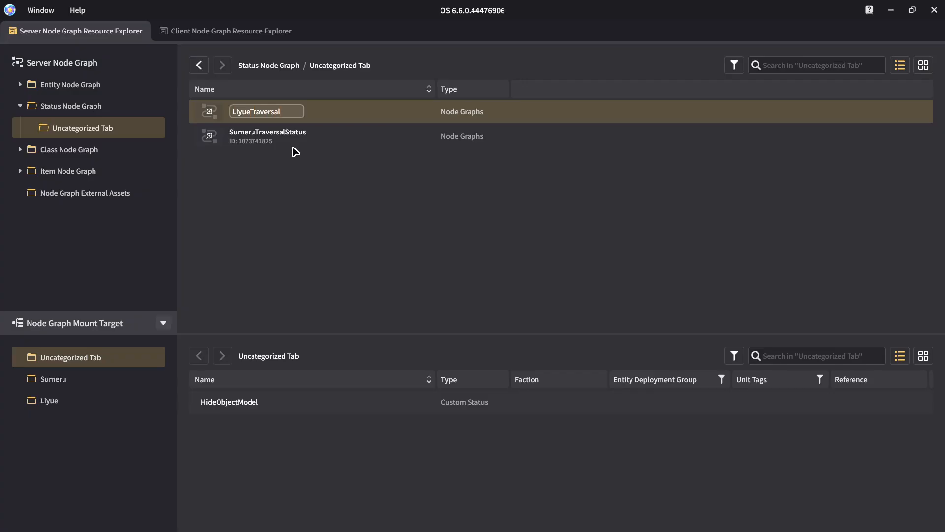
{"action": "type", "text": "LiyueTraversalStatus"}
{"action": "key", "text": "Return"}
Step: Open the LiyueTraversalStatus node graph and add a When Unit Status Ends event node
{"action": "double_click", "coordinate": [282, 116]}
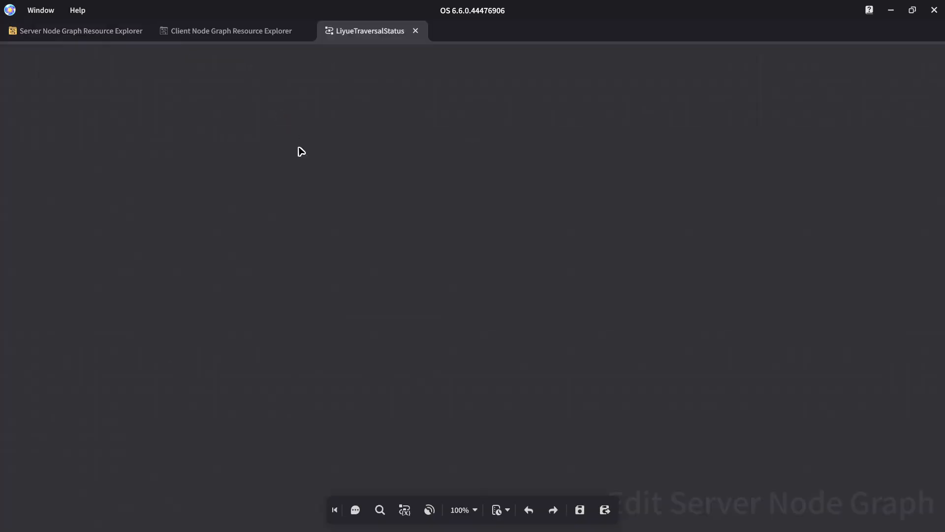
{"action": "right_click", "coordinate": [363, 230]}
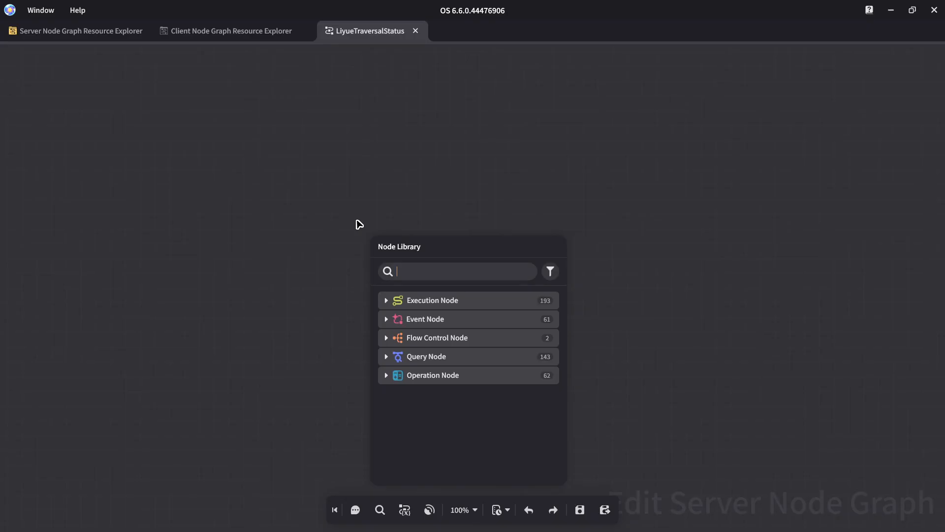
{"action": "left_click", "coordinate": [390, 303]}
{"action": "left_click", "coordinate": [473, 413]}
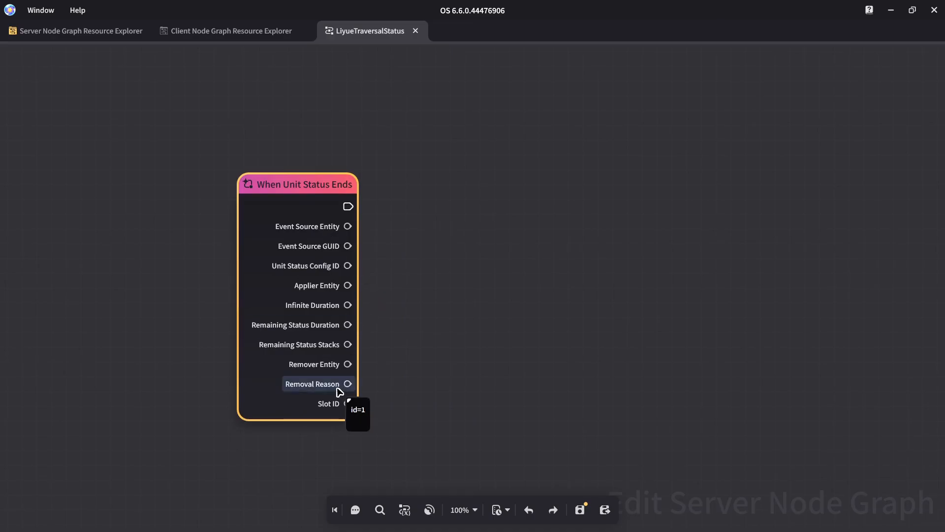
Step: Compare the event's Removal Reason with Duration exceeded using an Enumerations Equal node placed beside the event node
{"action": "left_click_drag", "start_coordinate": [347, 383], "coordinate": [485, 329]}
{"action": "left_click", "coordinate": [533, 136]}
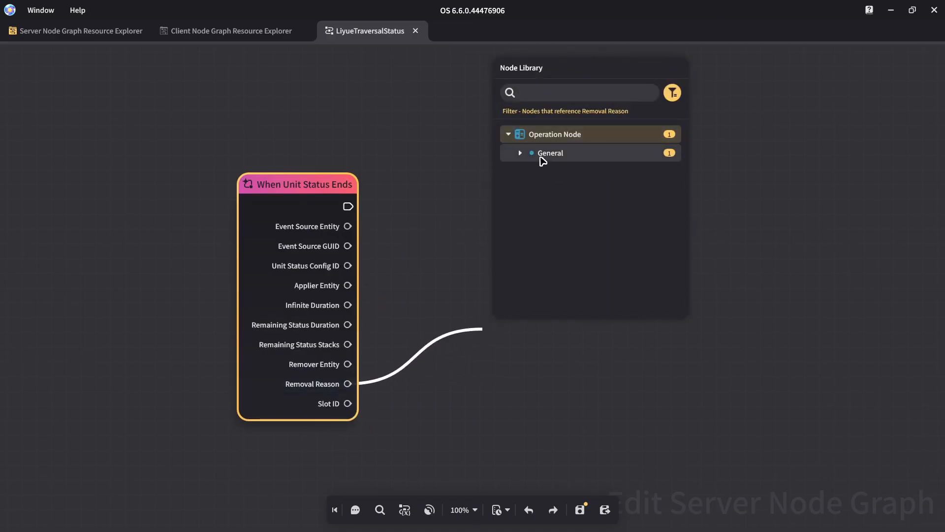
{"action": "left_click", "coordinate": [571, 172]}
{"action": "left_click_drag", "start_coordinate": [544, 331], "coordinate": [455, 315]}
{"action": "left_click", "coordinate": [479, 395]}
{"action": "left_click", "coordinate": [487, 427]}
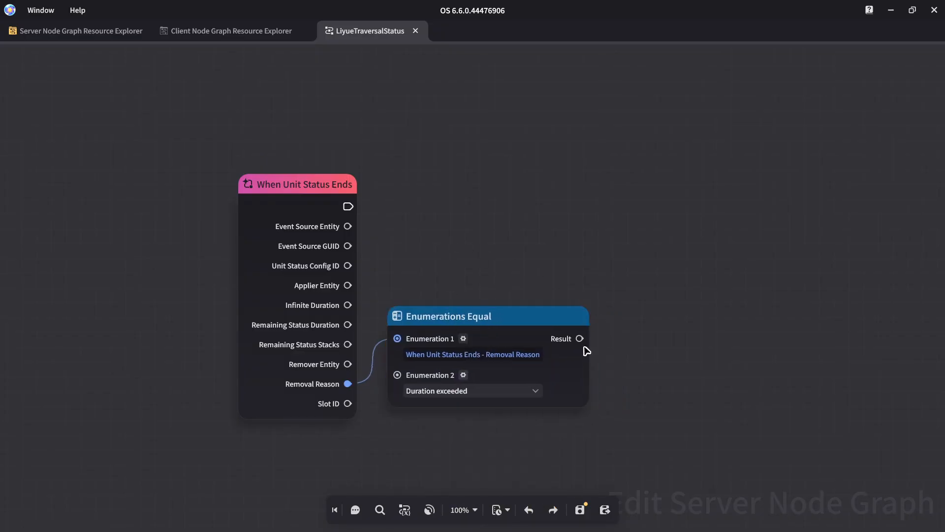
Step: Feed the comparison result into a new Double Branch node and connect the event's execution flow to it
{"action": "left_click_drag", "start_coordinate": [580, 338], "coordinate": [642, 236]}
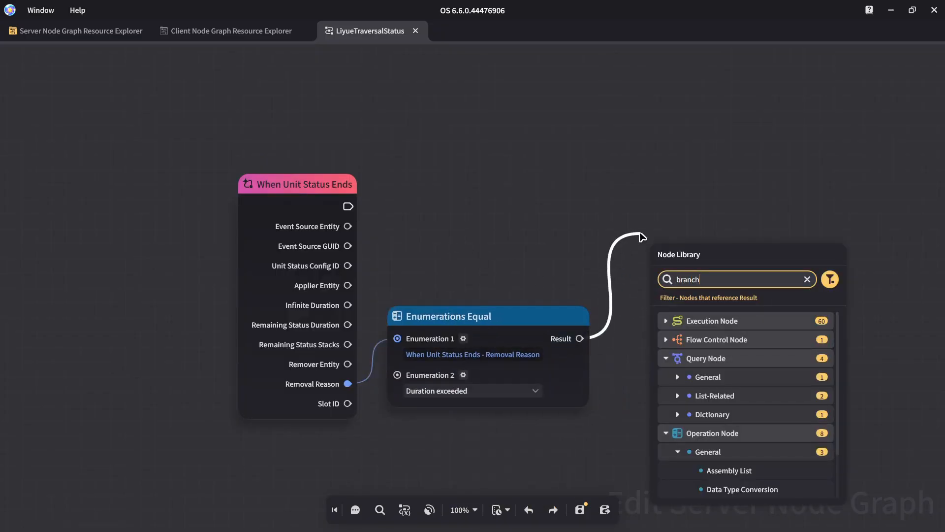
{"action": "left_click", "coordinate": [733, 361]}
{"action": "left_click_drag", "start_coordinate": [689, 248], "coordinate": [673, 227]}
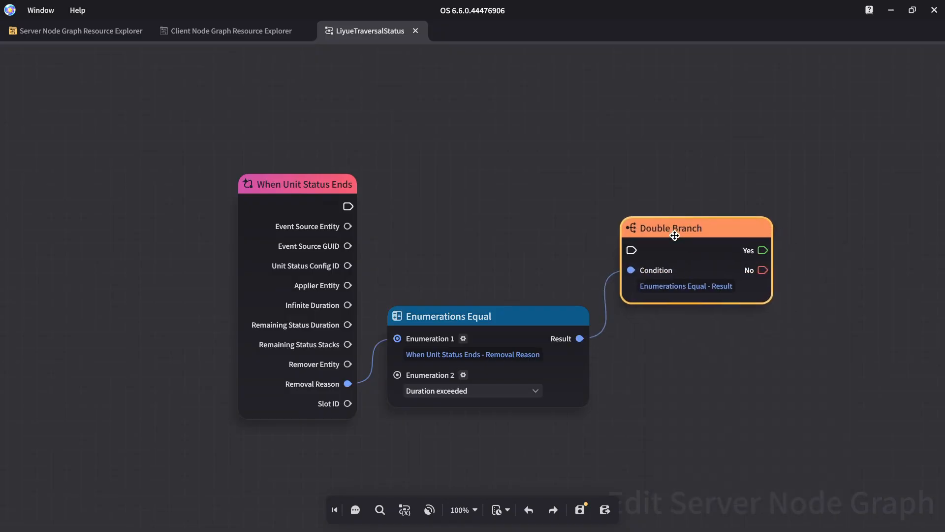
{"action": "left_click_drag", "start_coordinate": [348, 206], "coordinate": [631, 249]}
{"action": "right_click_drag", "start_coordinate": [695, 195], "coordinate": [420, 169]}
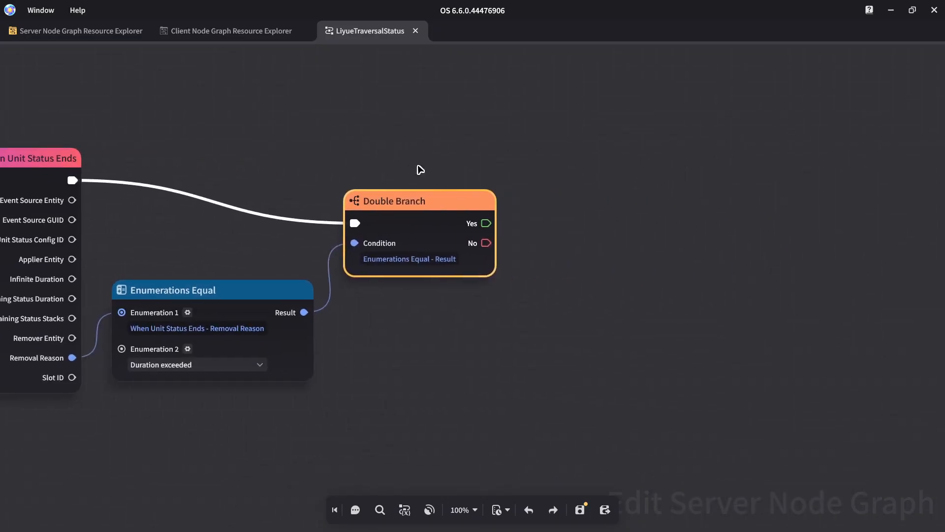
Step: Attach an Add Unit Status node to the branch's Yes output, with Get Self Entity as its Application Target Entity
{"action": "left_click_drag", "start_coordinate": [487, 223], "coordinate": [597, 238]}
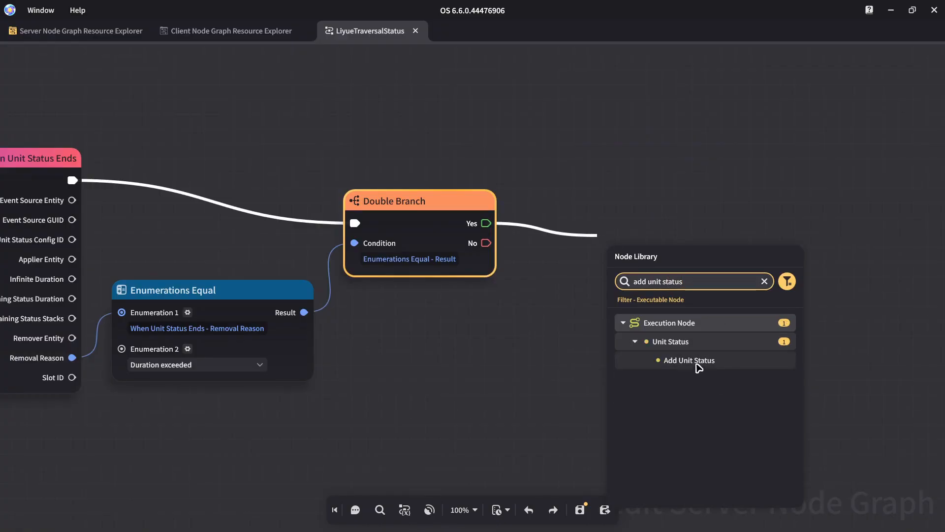
{"action": "left_click", "coordinate": [689, 361]}
{"action": "left_click_drag", "start_coordinate": [585, 313], "coordinate": [457, 307]}
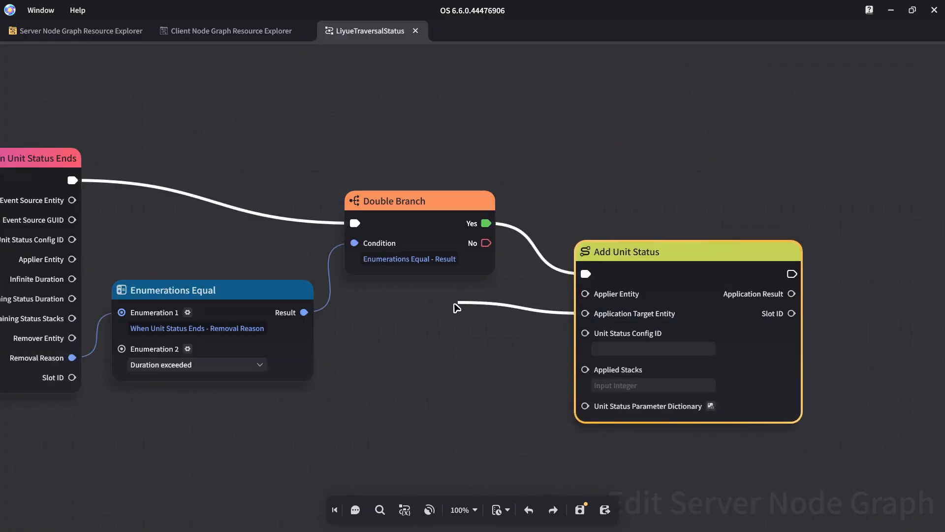
{"action": "type", "text": "self"}
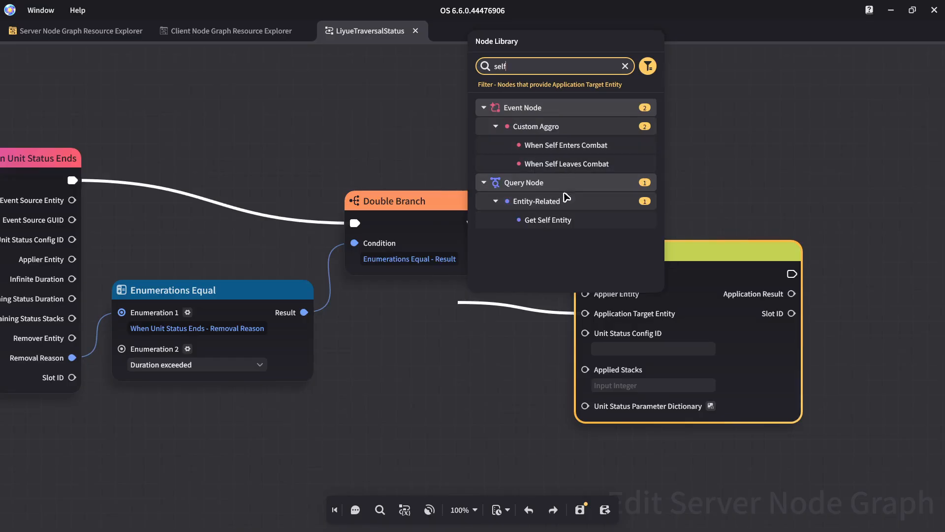
{"action": "left_click", "coordinate": [563, 224]}
{"action": "left_click_drag", "start_coordinate": [506, 313], "coordinate": [476, 298]}
Step: Set Applied Stacks to 1 on the Add Unit Status node and save the graph
{"action": "left_click", "coordinate": [629, 403]}
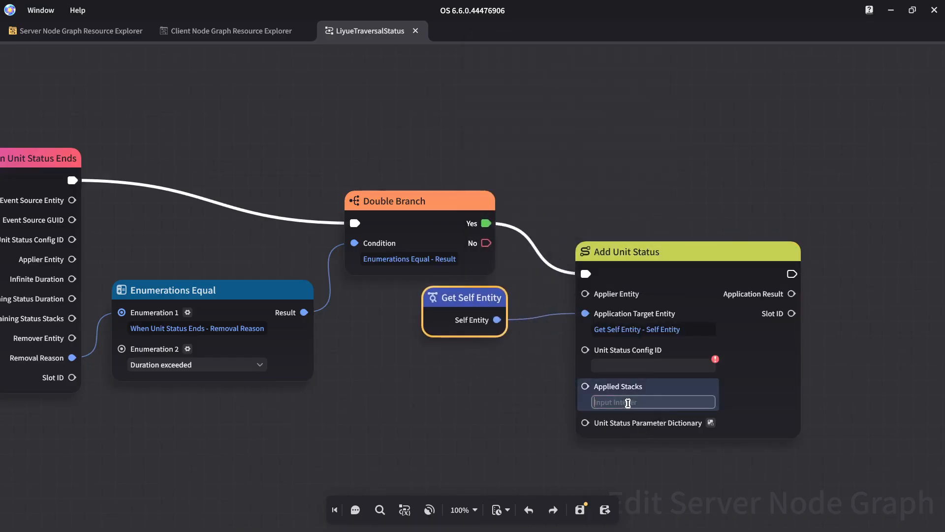
{"action": "left_click", "coordinate": [504, 366]}
{"action": "key", "text": "ctrl+s"}
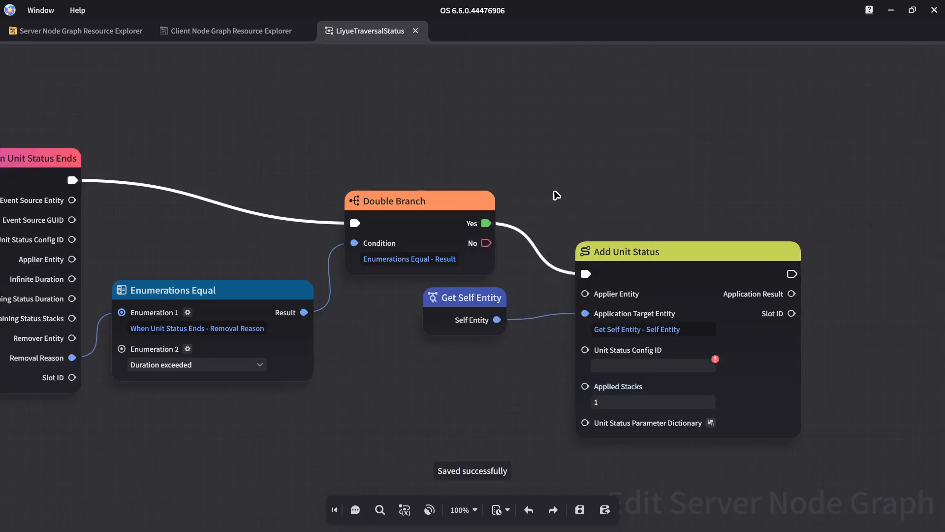
Step: Switch to the stage editor and copy the configuration ID of the LiyueFloat unit status from the Liyue tab
{"action": "key", "text": "alt+Tab"}
{"action": "left_click", "coordinate": [529, 38]}
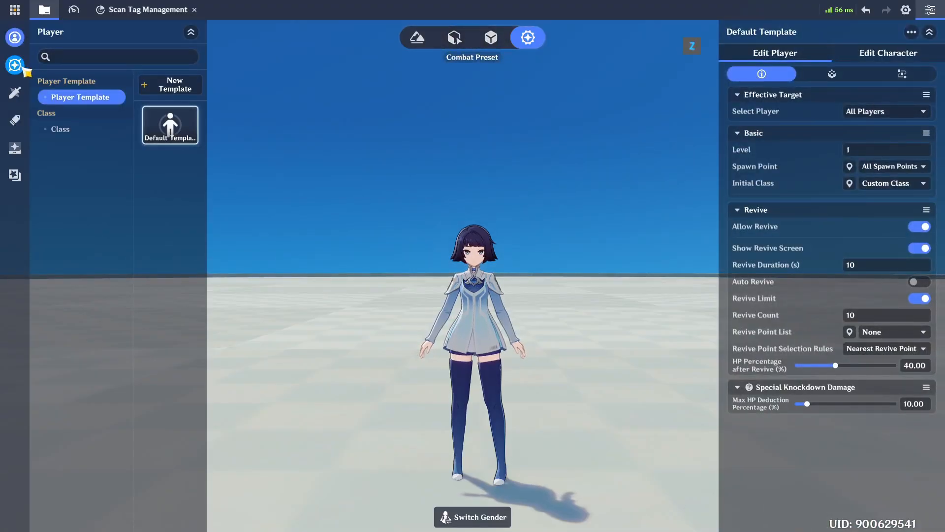
{"action": "left_click", "coordinate": [15, 65]}
{"action": "left_click", "coordinate": [170, 165]}
{"action": "left_click", "coordinate": [81, 113]}
{"action": "left_click", "coordinate": [170, 166]}
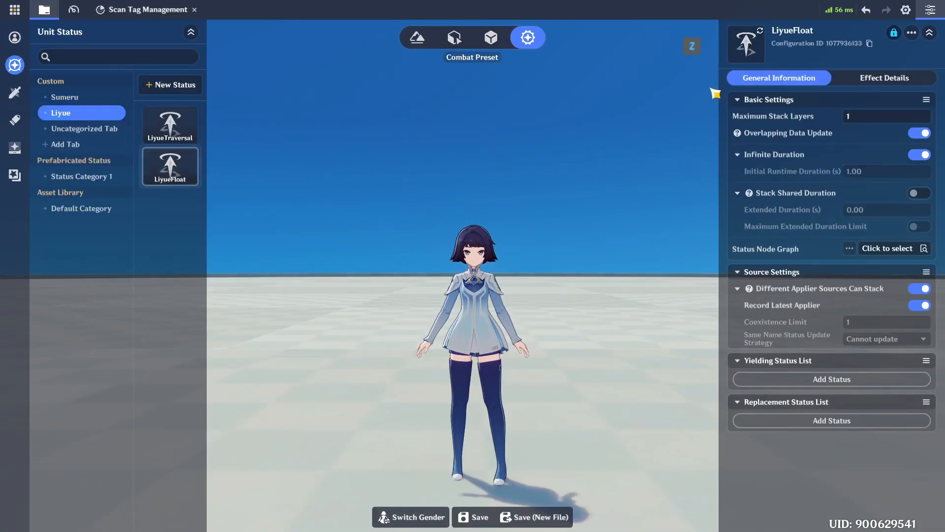
{"action": "left_click", "coordinate": [869, 44]}
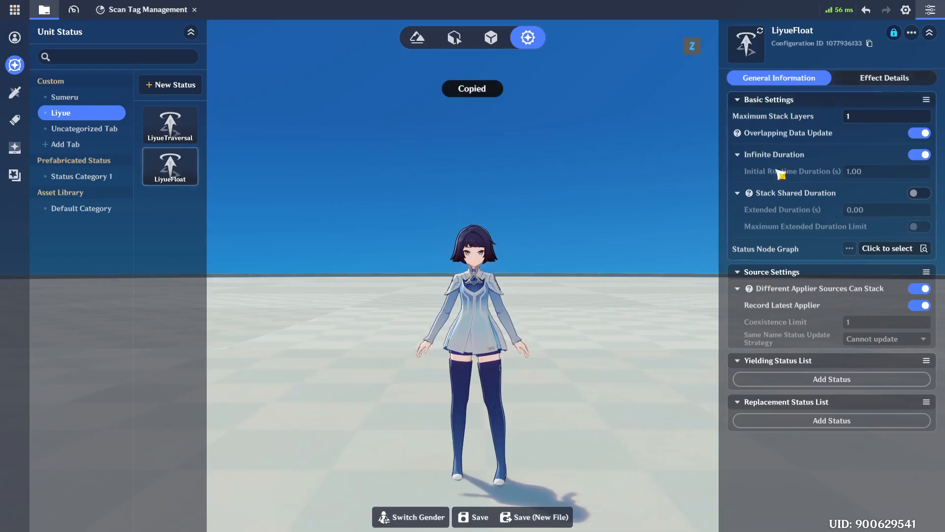
{"action": "key", "text": "alt+Tab"}
{"action": "left_click", "coordinate": [631, 359]}
{"action": "key", "text": "ctrl+s"}
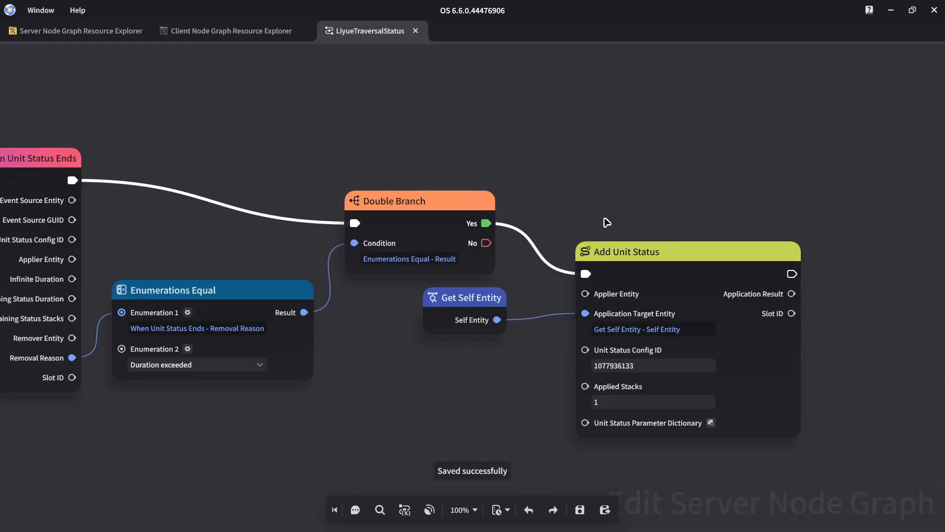
Step: Switch to the stage editor and assign LiyueTraversalStatus as the status node graph of the LiyueTraversal unit status, saving the change
{"action": "key", "text": "alt+Tab"}
{"action": "left_click", "coordinate": [174, 129]}
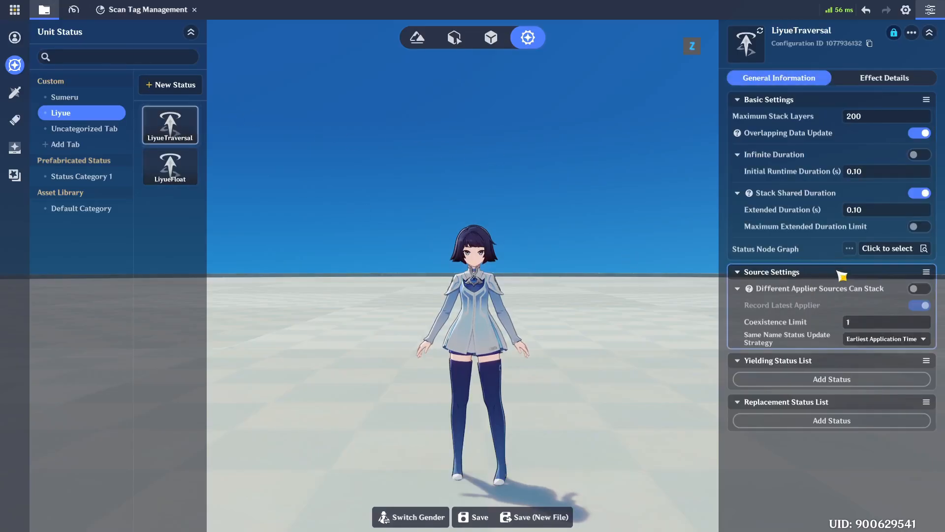
{"action": "left_click", "coordinate": [867, 252]}
{"action": "left_click", "coordinate": [598, 360]}
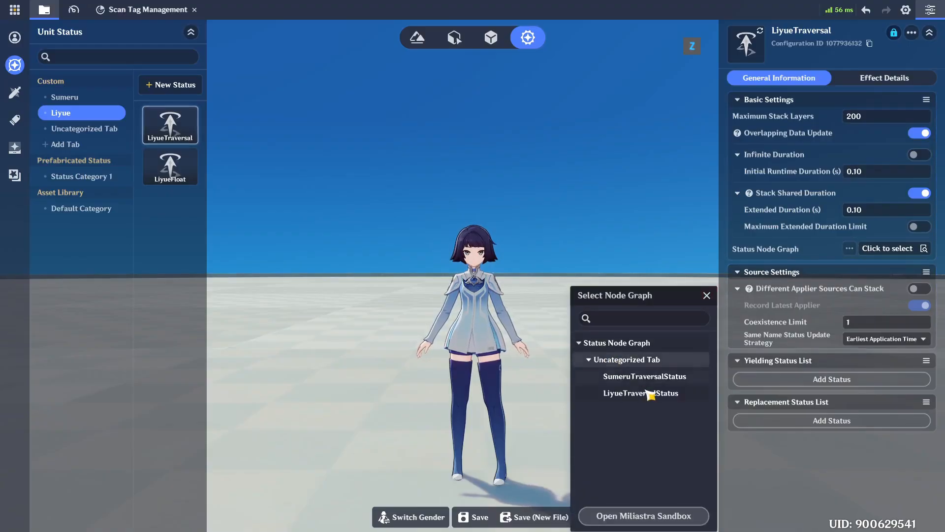
{"action": "left_click", "coordinate": [640, 393]}
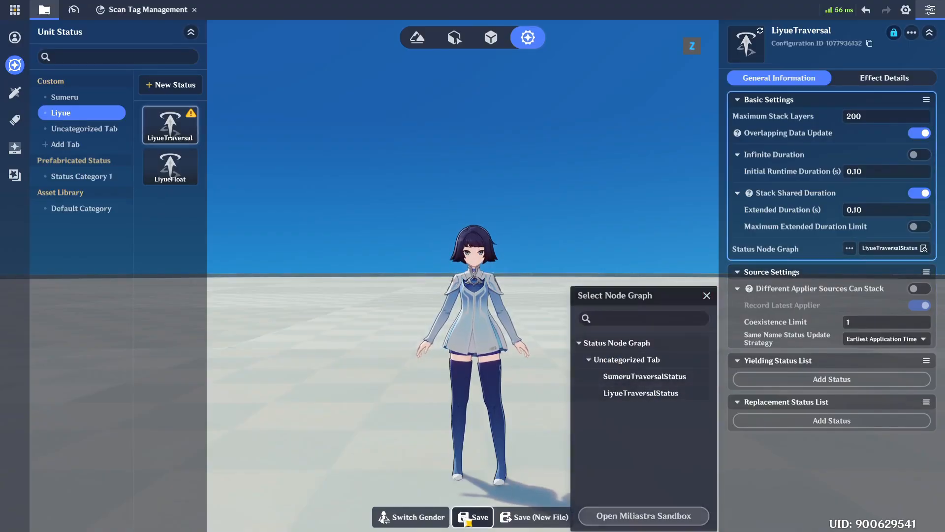
Step: Go to Entity Placement and start a single-player test play with the default options
{"action": "left_click", "coordinate": [453, 38]}
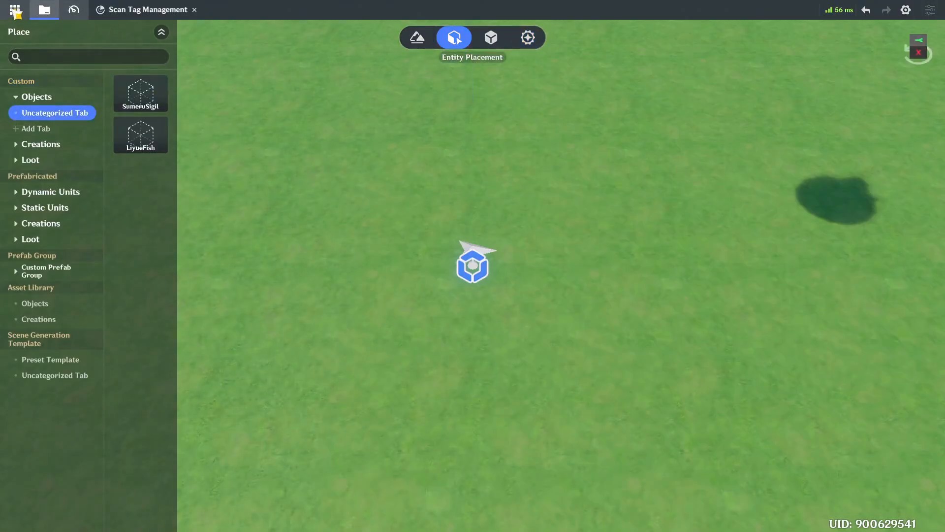
{"action": "left_click", "coordinate": [73, 140]}
{"action": "left_click", "coordinate": [492, 313]}
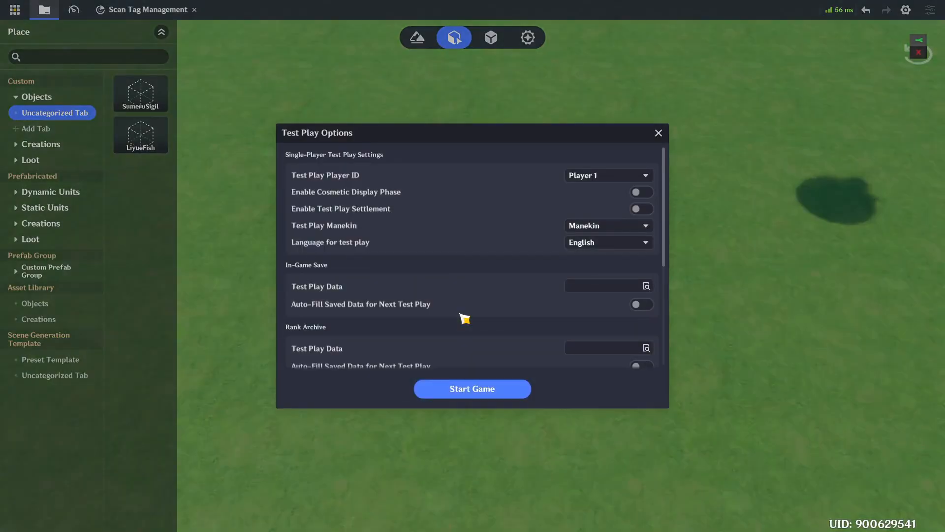
{"action": "left_click", "coordinate": [495, 390]}
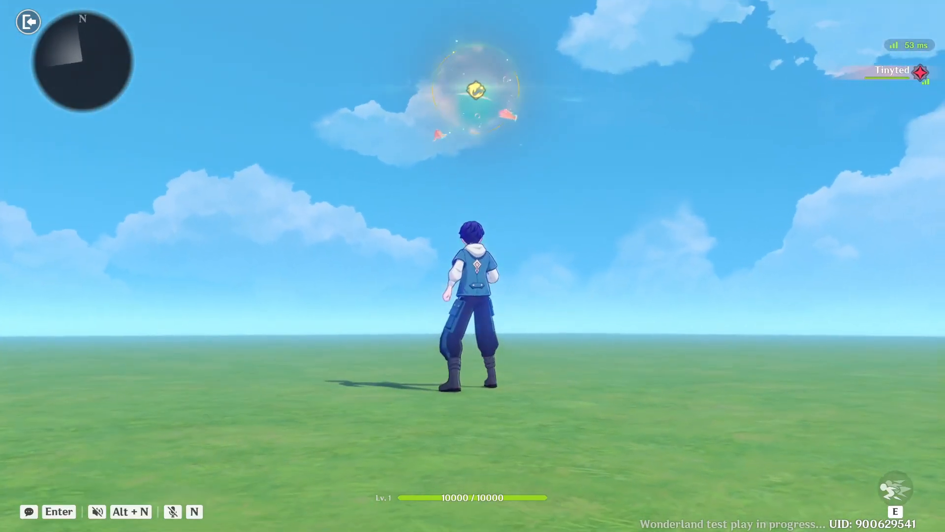
Step: Use the traversal skill on the floating fish target to check the float at the end, and abandon the test play
{"action": "key", "text": "e"}
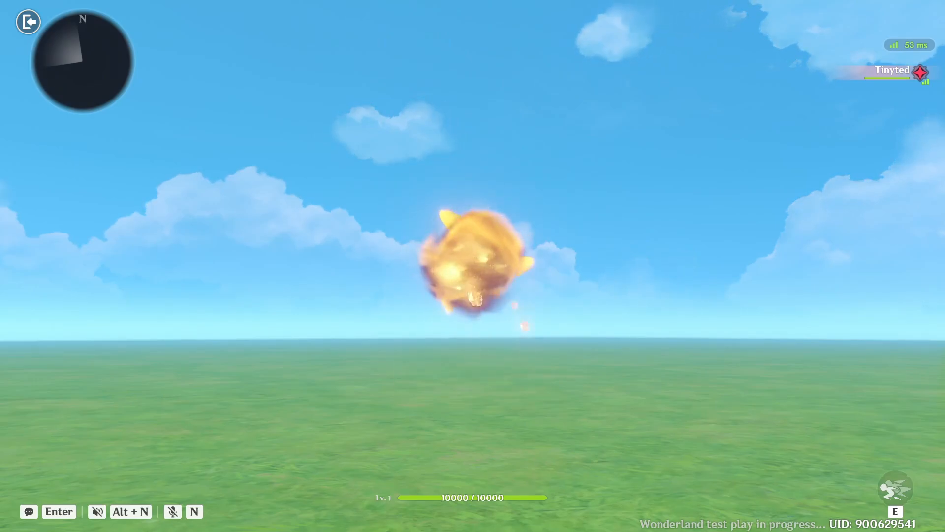
{"action": "key", "text": "Escape"}
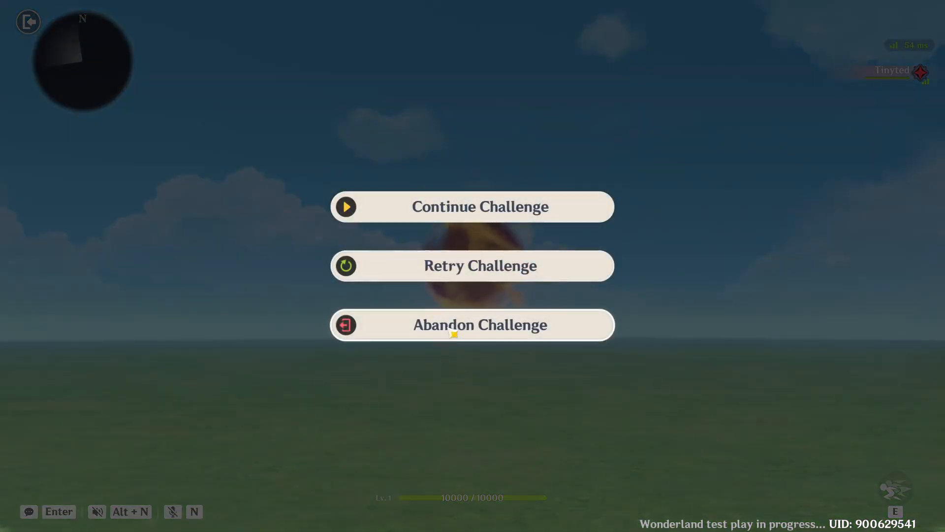
{"action": "left_click", "coordinate": [455, 327]}
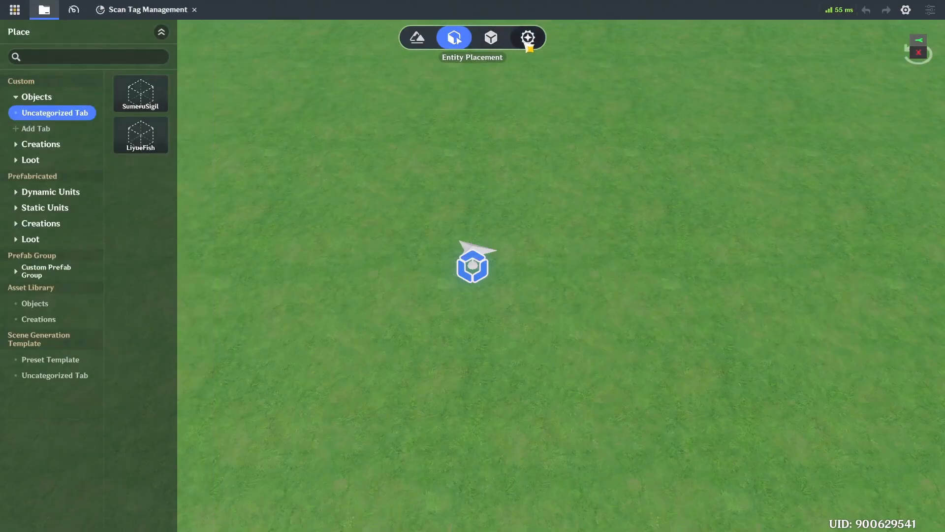
Step: Open the effect details of the LiyueFloat unit status under the Liyue tab in Combat Preset
{"action": "left_click", "coordinate": [528, 37]}
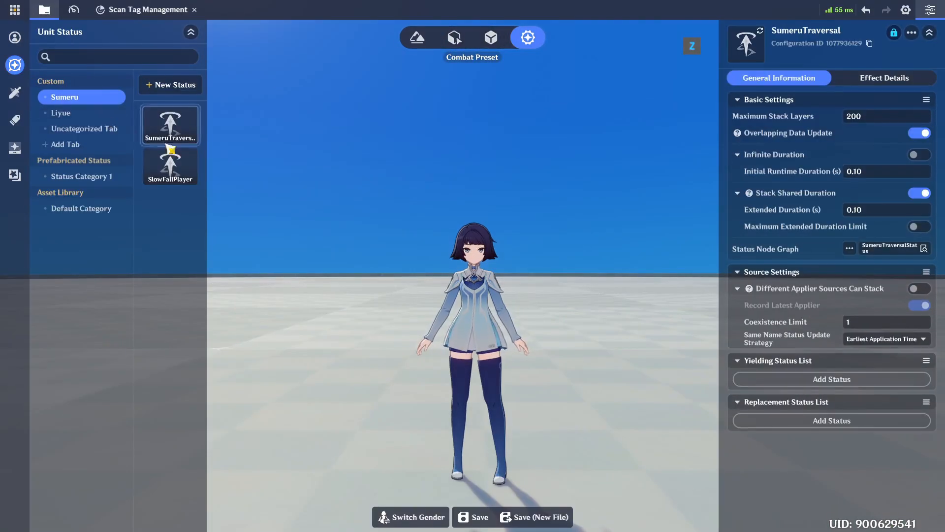
{"action": "left_click", "coordinate": [81, 113]}
{"action": "left_click", "coordinate": [169, 165]}
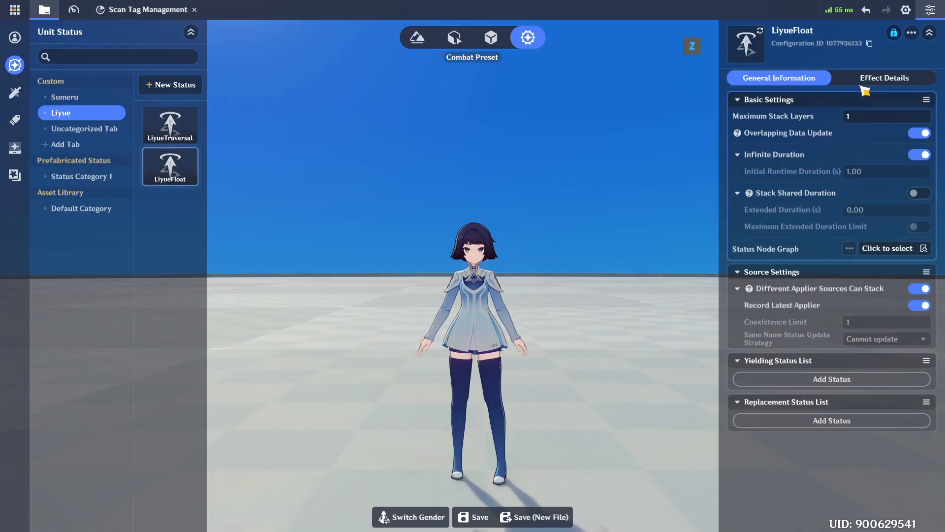
{"action": "left_click", "coordinate": [865, 80]}
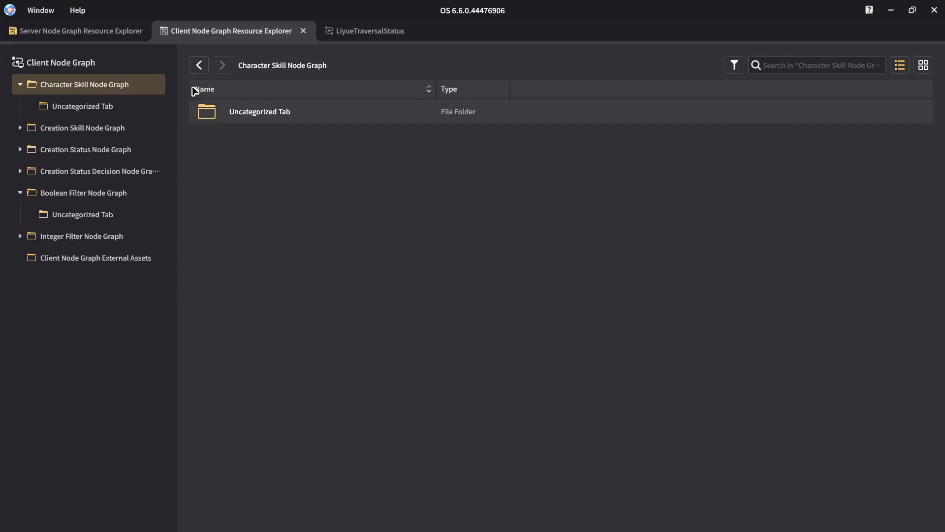
Step: Reopen the LiyueTraversalStatus graph from the server node graphs and review its When Unit Status Ends and Add Unit Status nodes
{"action": "left_click", "coordinate": [87, 32]}
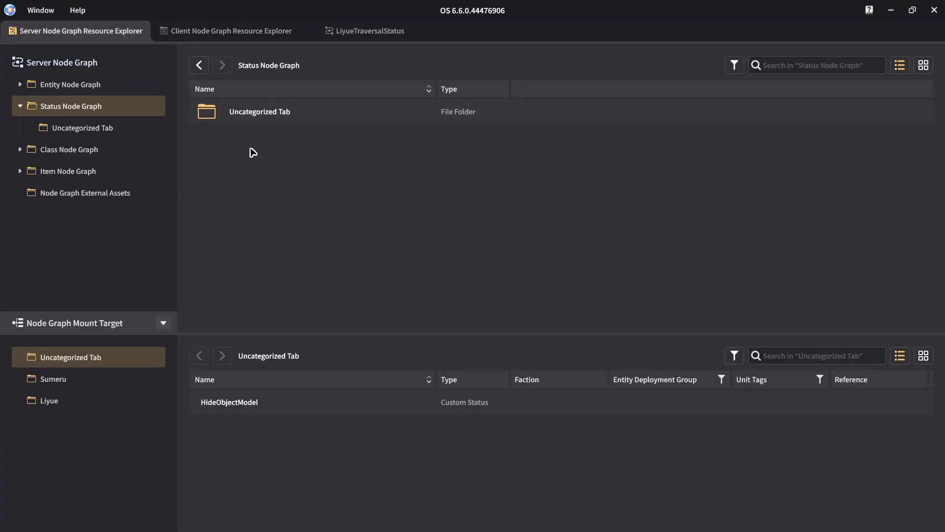
{"action": "double_click", "coordinate": [272, 123]}
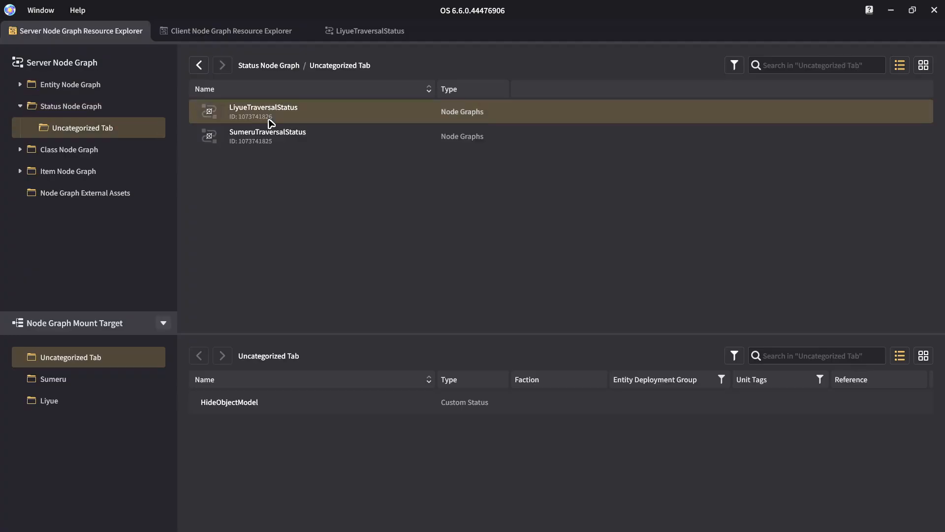
{"action": "double_click", "coordinate": [346, 113]}
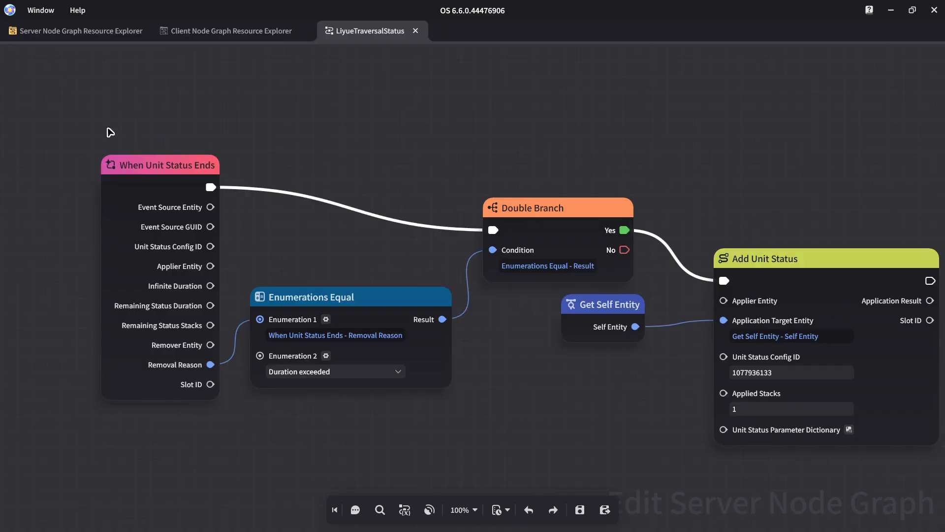
{"action": "left_click_drag", "start_coordinate": [88, 100], "coordinate": [211, 400]}
{"action": "left_click", "coordinate": [411, 457]}
{"action": "left_click_drag", "start_coordinate": [706, 152], "coordinate": [851, 465]}
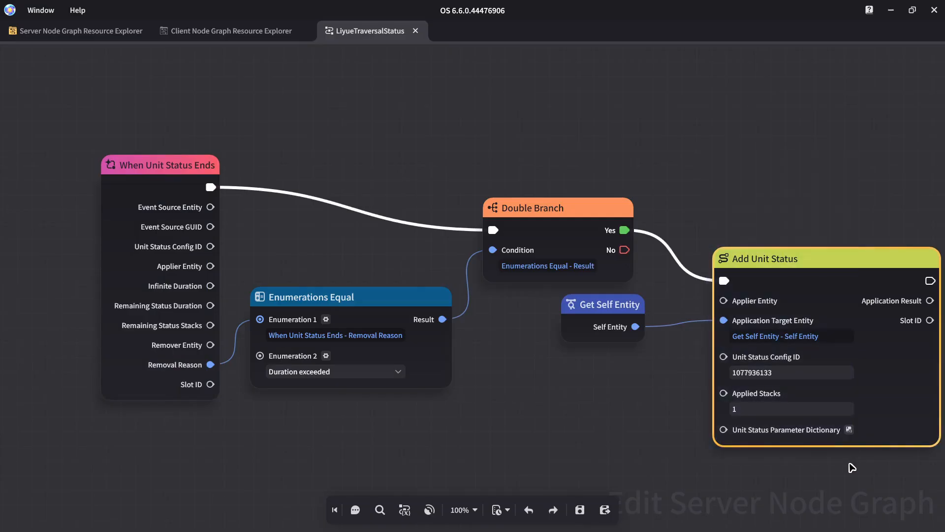
{"action": "left_click", "coordinate": [609, 442]}
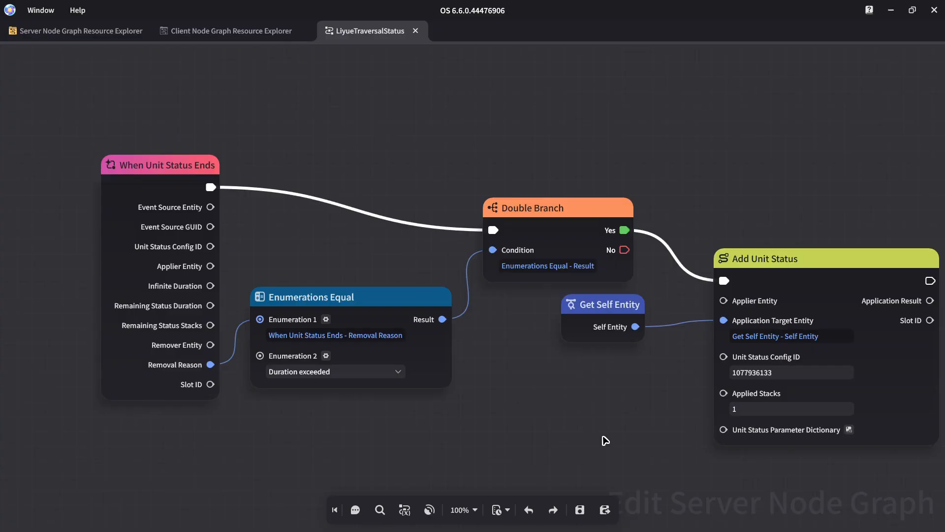
{"action": "left_click", "coordinate": [138, 182]}
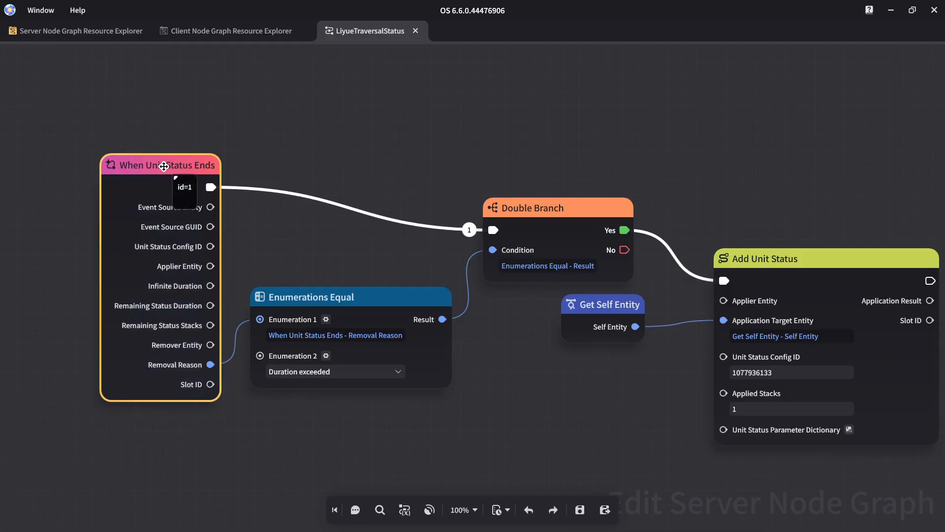
{"action": "left_click_drag", "start_coordinate": [709, 178], "coordinate": [836, 477]}
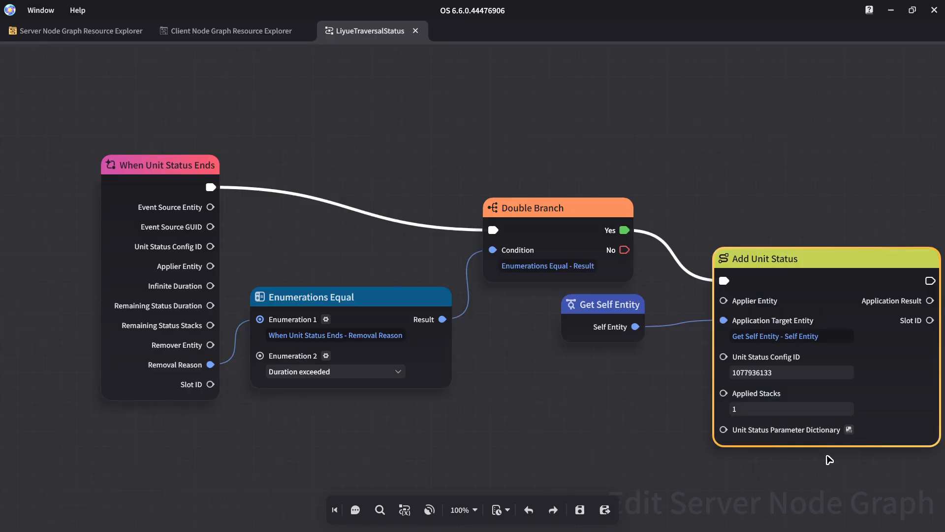
{"action": "left_click_drag", "start_coordinate": [337, 94], "coordinate": [539, 475]}
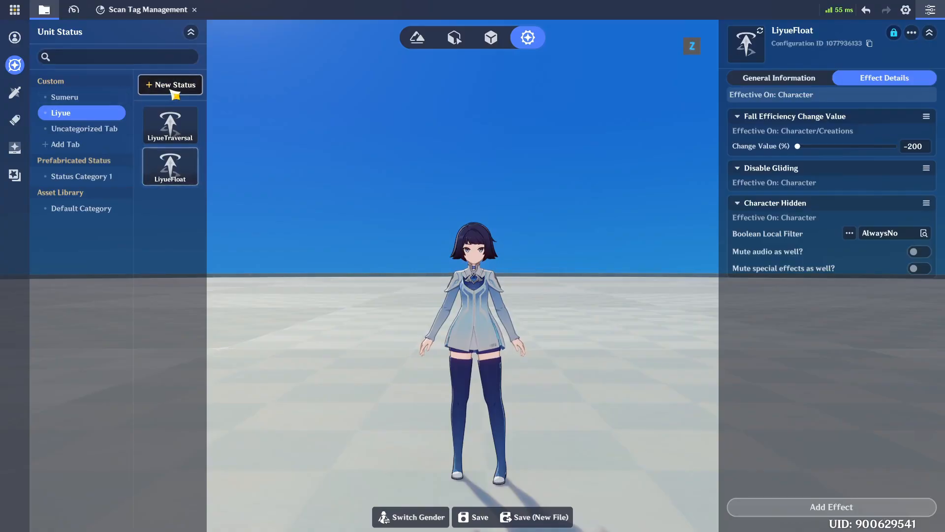
Step: Create a unit status named LiyueHiddenAndFloat in the Liyue category and enable its infinite duration
{"action": "left_click", "coordinate": [163, 85]}
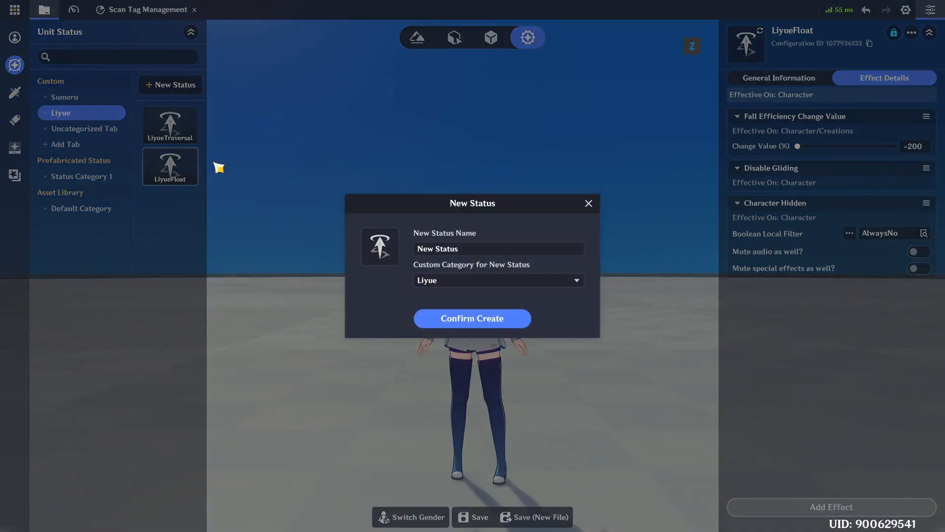
{"action": "left_click", "coordinate": [499, 253]}
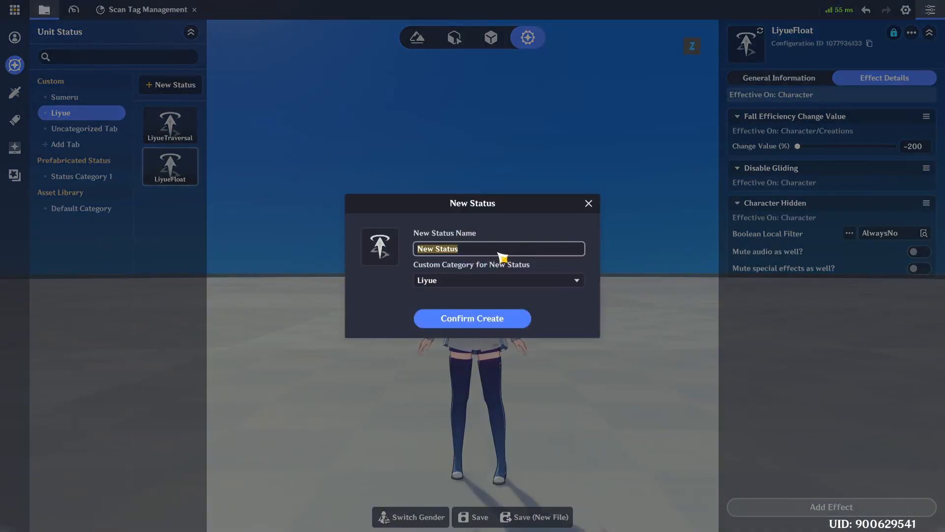
{"action": "type", "text": "Liyue"}
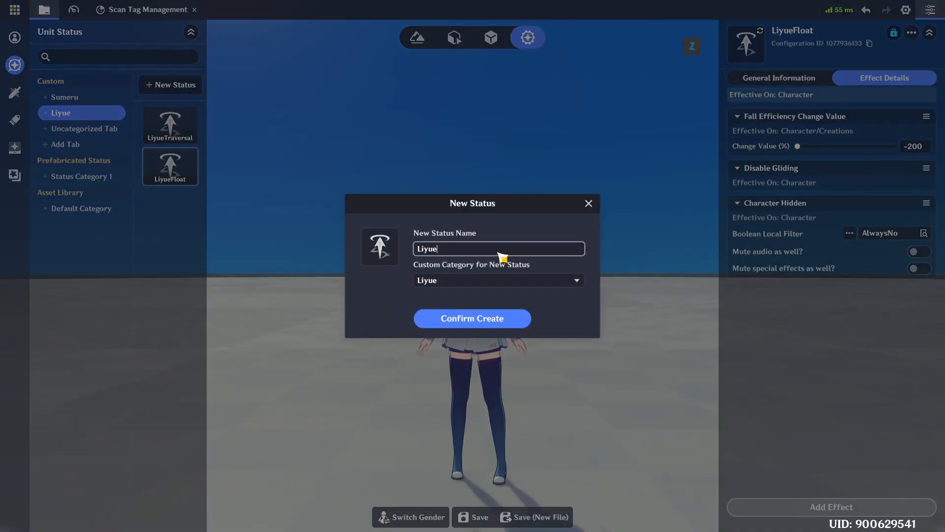
{"action": "type", "text": "HiddenAndFl"}
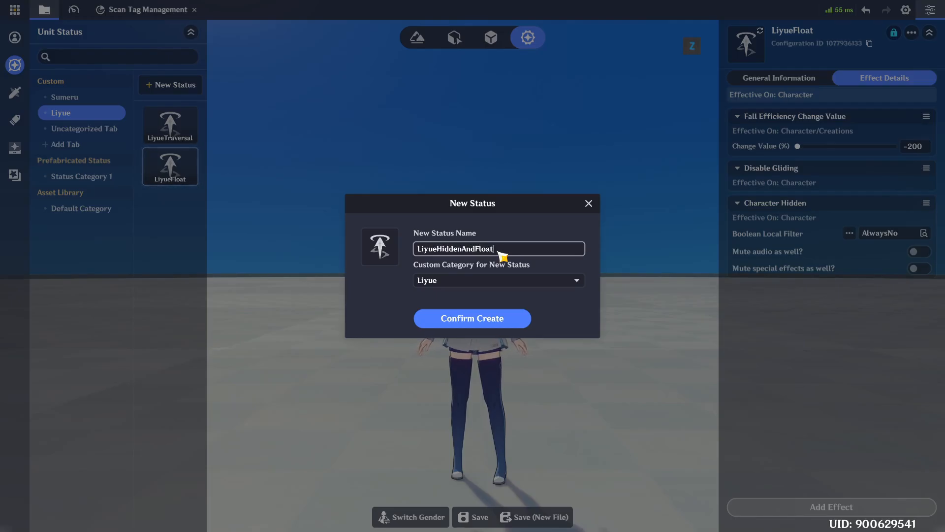
{"action": "type", "text": "oat"}
{"action": "left_click", "coordinate": [475, 319]}
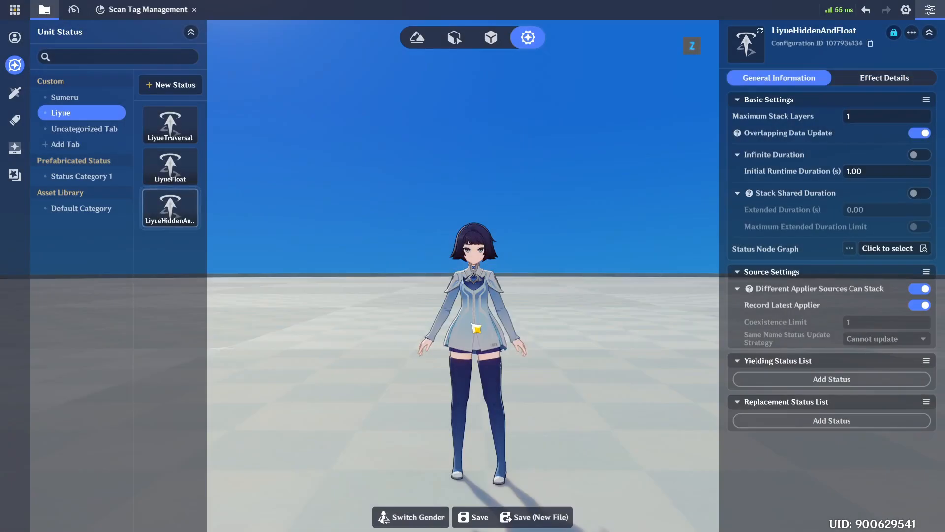
{"action": "left_click", "coordinate": [930, 156]}
Step: Add the Character Hidden effect to LiyueHiddenAndFloat and set its Boolean Local Filter to AlwaysNo
{"action": "left_click", "coordinate": [871, 81]}
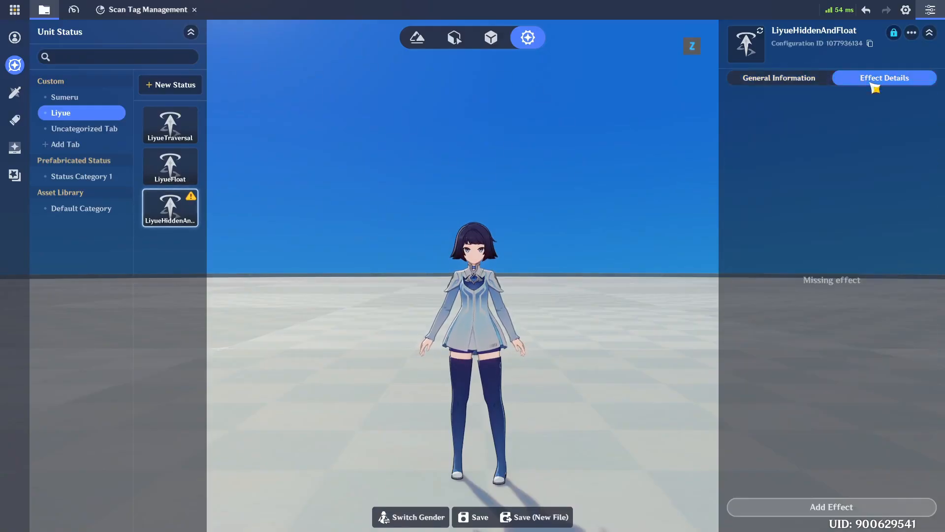
{"action": "left_click", "coordinate": [830, 507]}
{"action": "left_click", "coordinate": [597, 317]}
{"action": "type", "text": "charac"}
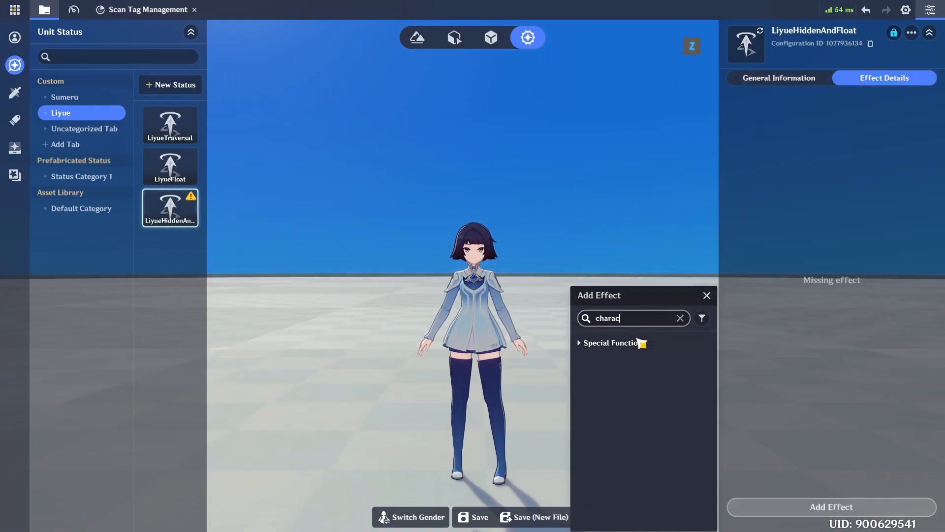
{"action": "type", "text": "ter"}
{"action": "left_click", "coordinate": [610, 343]}
{"action": "left_click", "coordinate": [640, 360]}
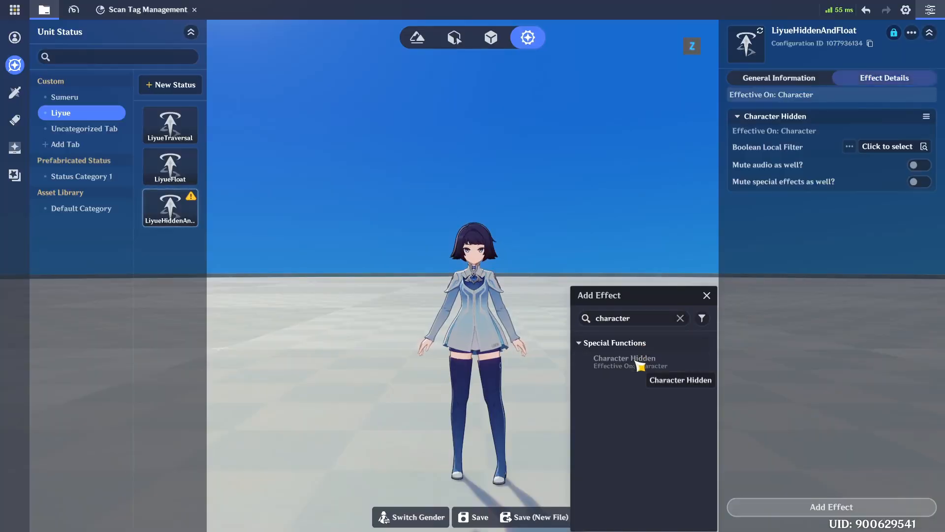
{"action": "left_click", "coordinate": [905, 146]}
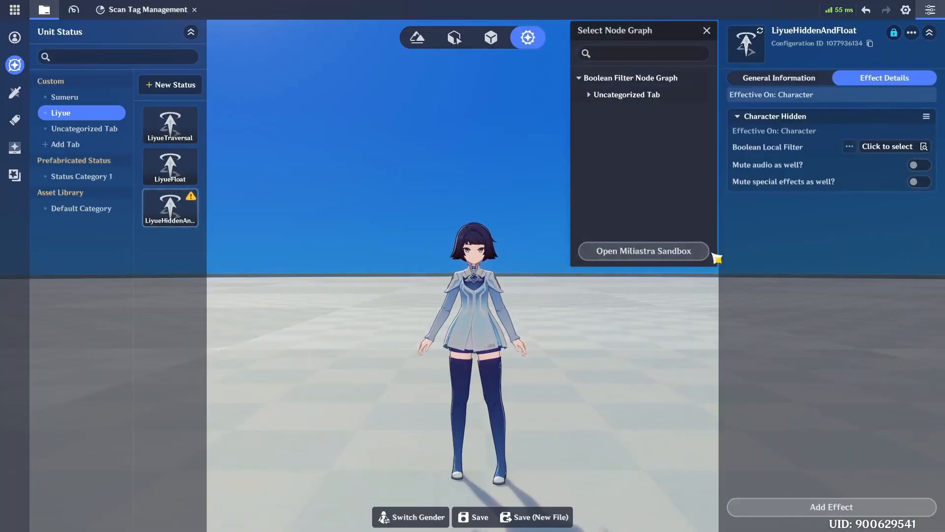
{"action": "left_click", "coordinate": [628, 95]}
{"action": "left_click", "coordinate": [639, 108]}
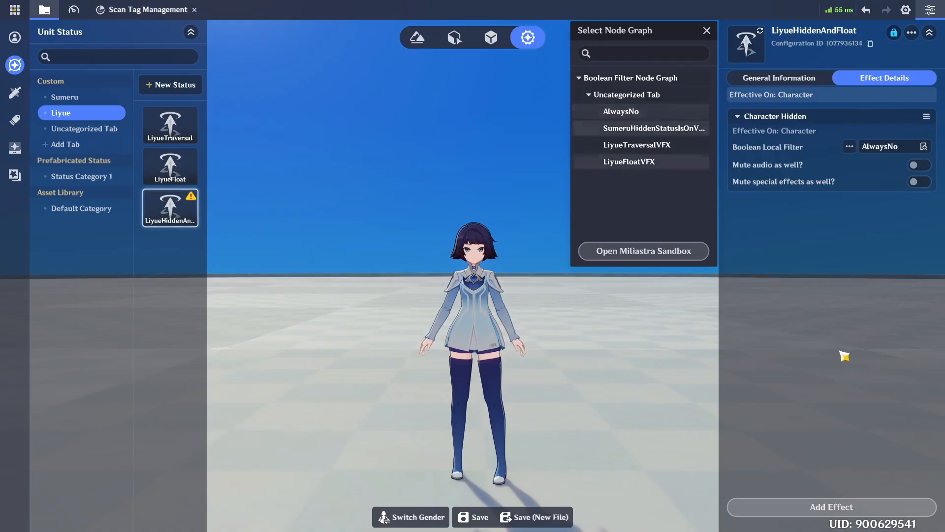
Step: Add a Fall Efficiency Change Value effect of -200% to LiyueHiddenAndFloat and save
{"action": "left_click", "coordinate": [847, 512]}
{"action": "left_click", "coordinate": [617, 319]}
{"action": "type", "text": "fall eff"}
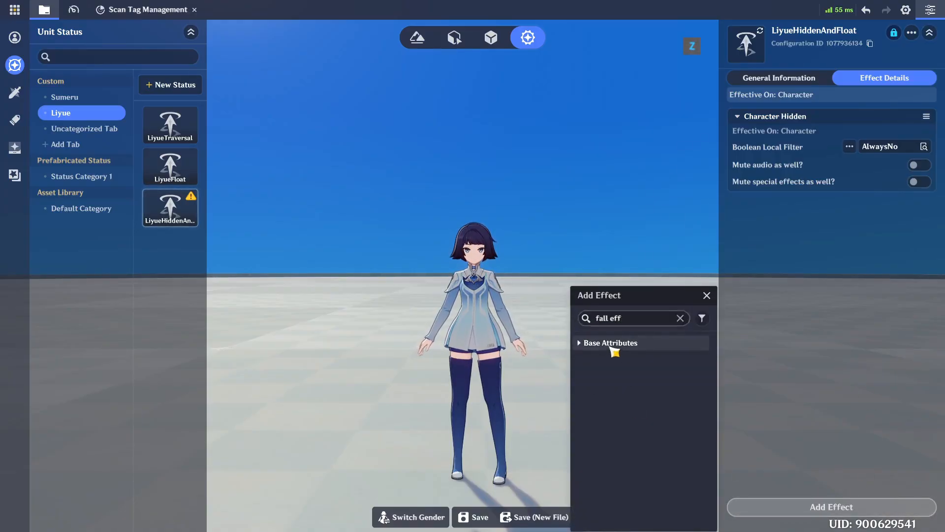
{"action": "left_click", "coordinate": [613, 344]}
{"action": "left_click", "coordinate": [615, 359]}
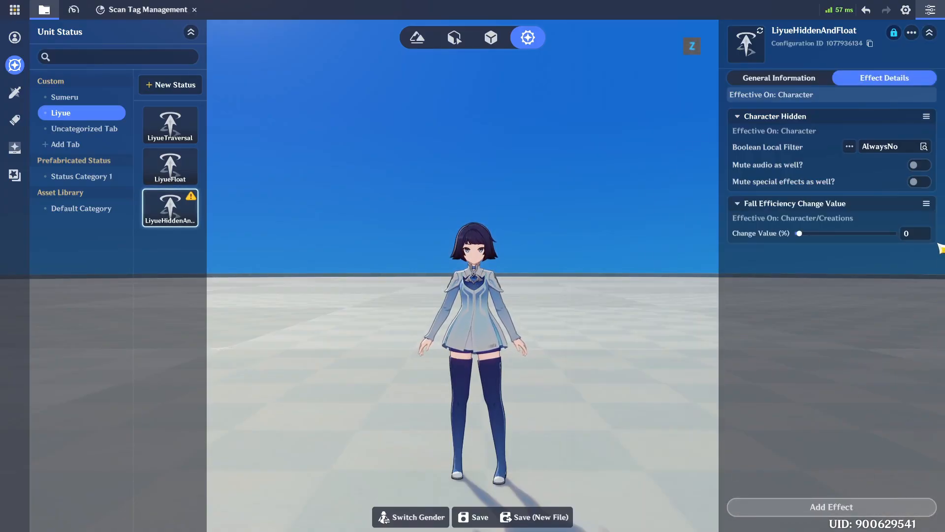
{"action": "left_click", "coordinate": [915, 238]}
{"action": "type", "text": "-200"}
{"action": "left_click", "coordinate": [791, 348]}
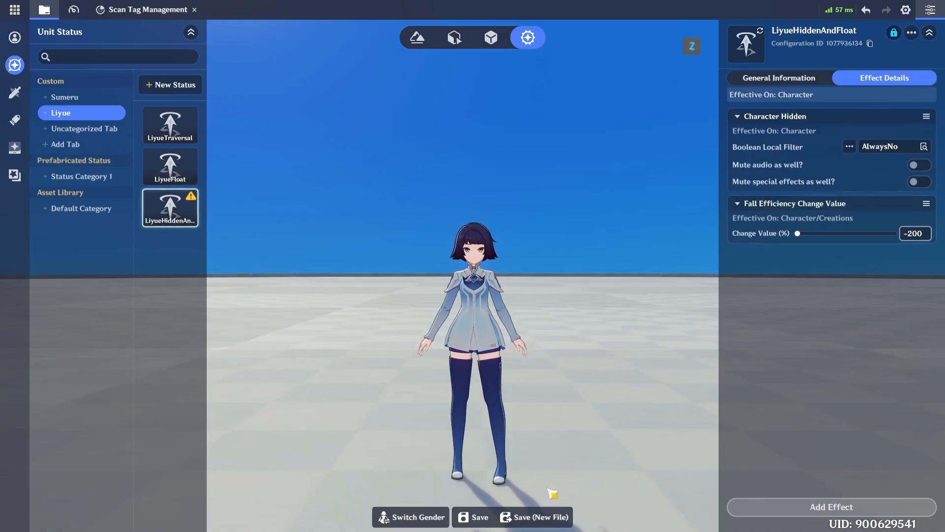
{"action": "left_click", "coordinate": [479, 518]}
Step: Delete the Character Hidden and Fall Efficiency Change Value effects from the LiyueFloat status
{"action": "left_click", "coordinate": [170, 166]}
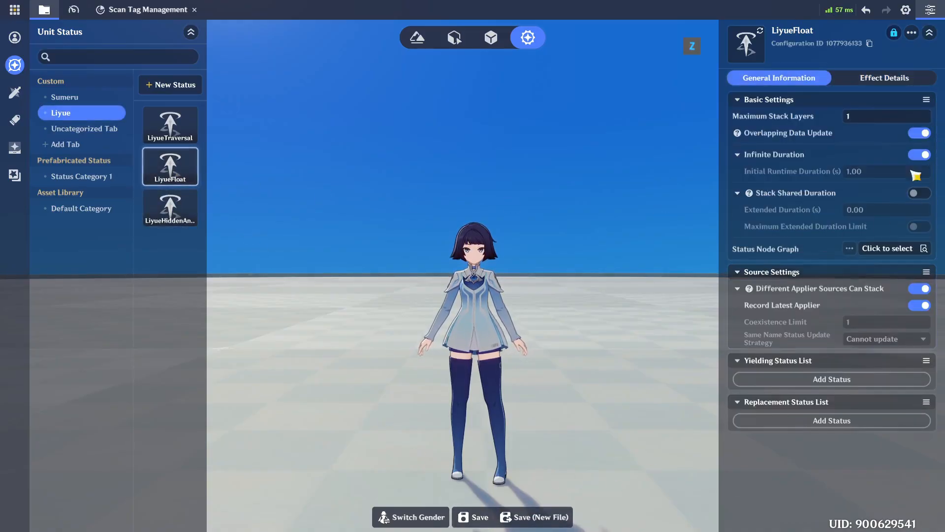
{"action": "left_click", "coordinate": [864, 80]}
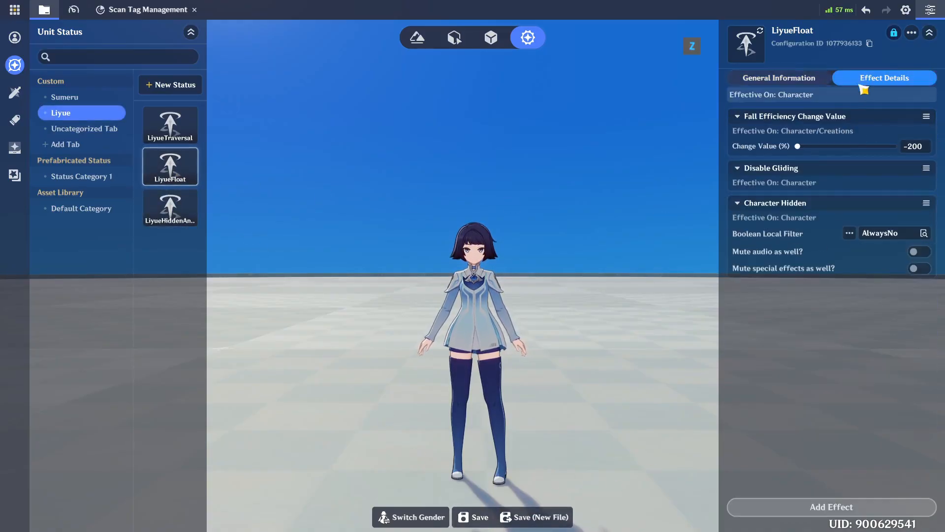
{"action": "left_click", "coordinate": [926, 203]}
{"action": "left_click", "coordinate": [833, 227]}
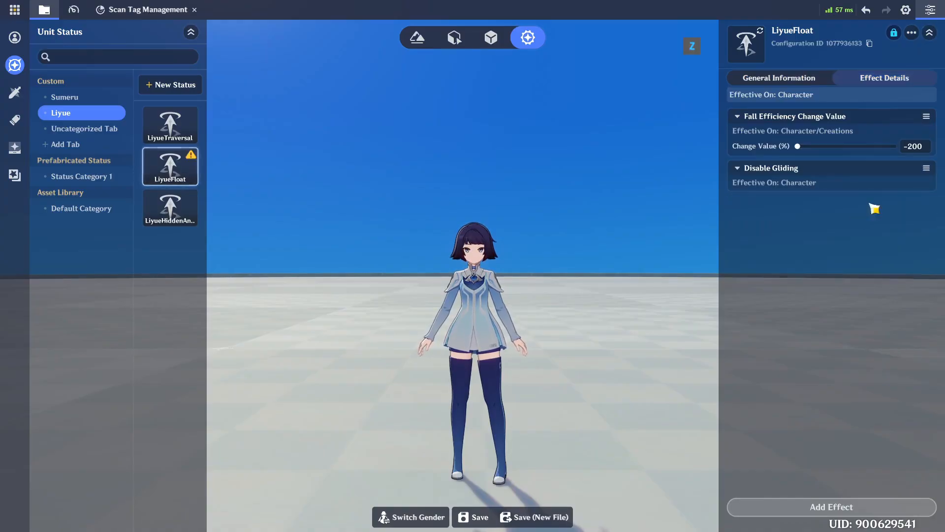
{"action": "left_click", "coordinate": [927, 116]}
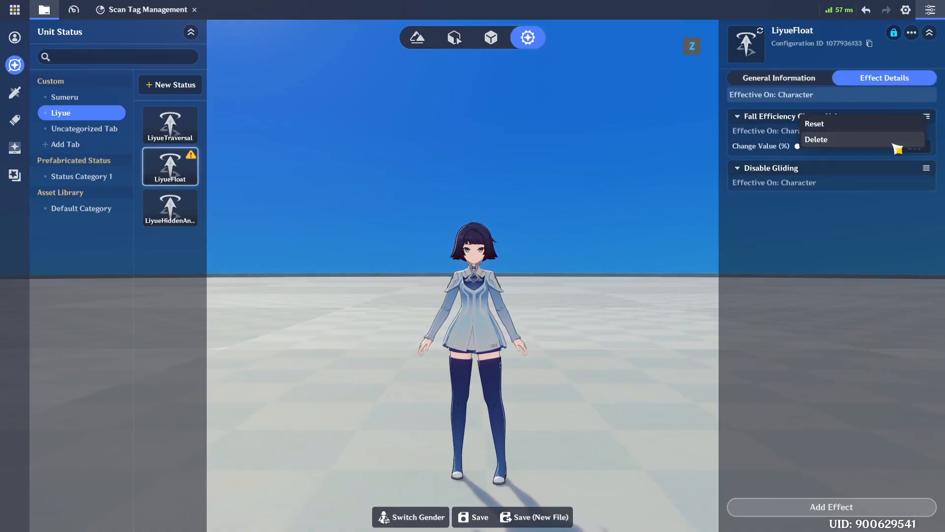
{"action": "left_click", "coordinate": [894, 141]}
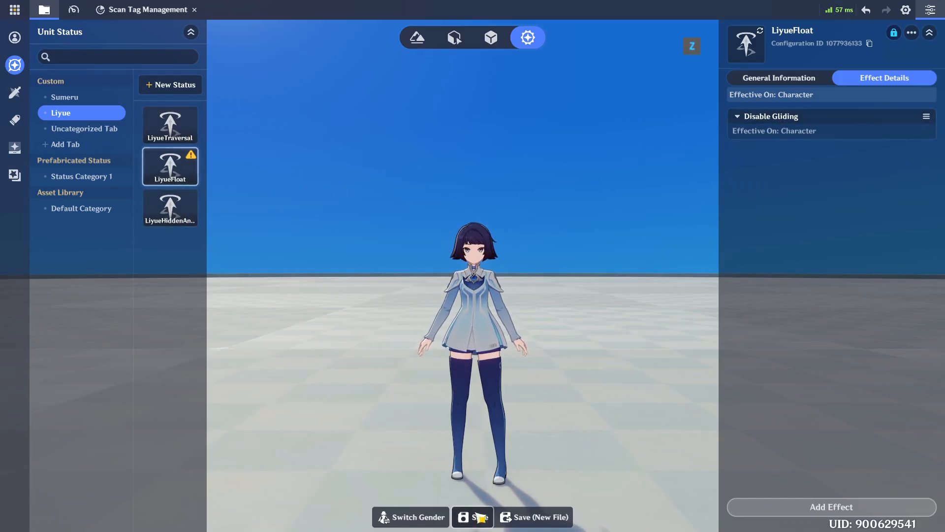
Step: Delete the Character Hidden and Disable Gliding effects from the LiyueTraversal status
{"action": "left_click", "coordinate": [192, 136]}
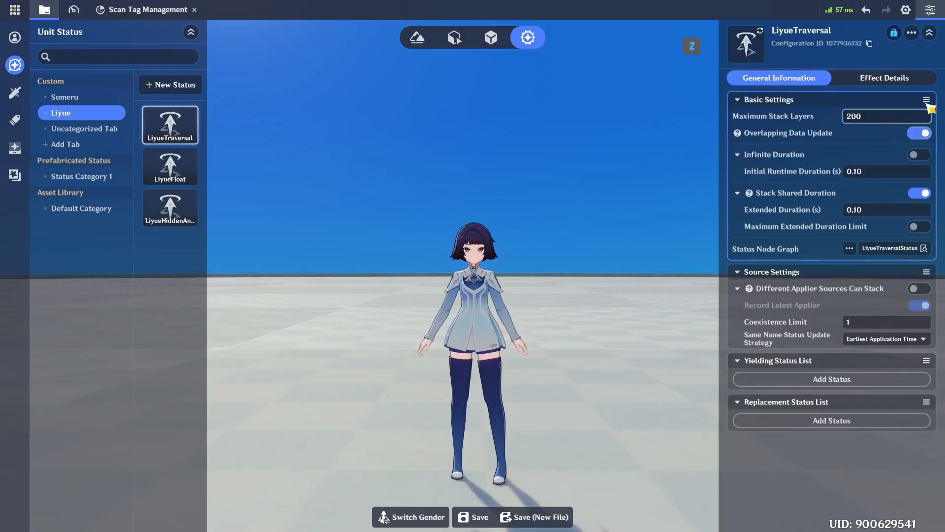
{"action": "left_click", "coordinate": [920, 79]}
{"action": "left_click", "coordinate": [926, 117]}
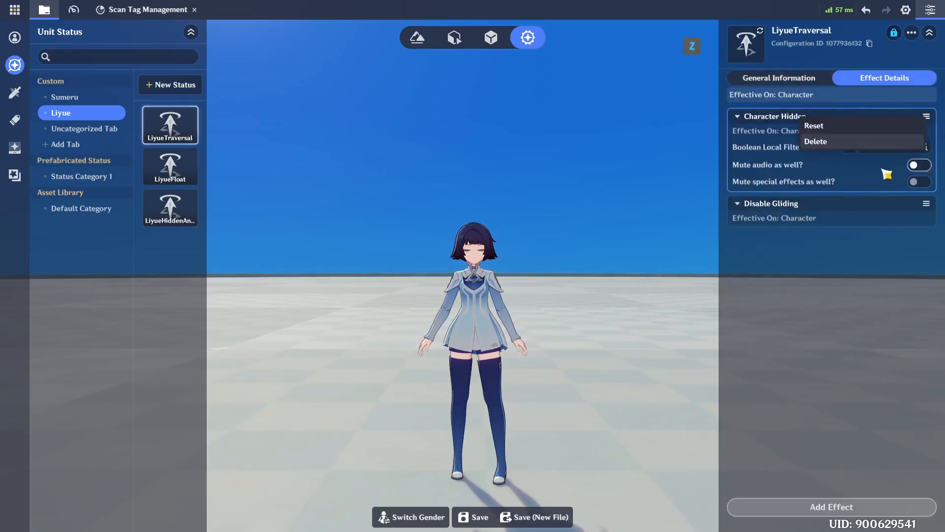
{"action": "left_click", "coordinate": [817, 141]}
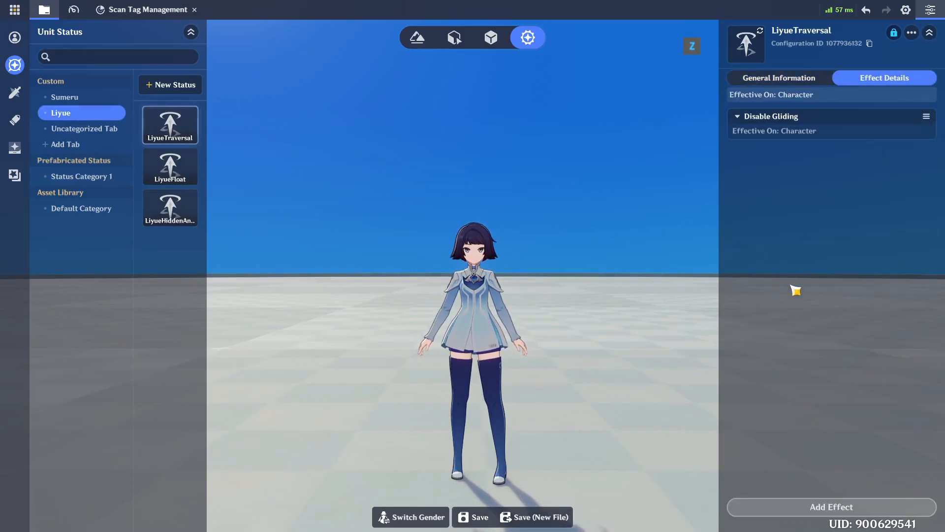
{"action": "left_click", "coordinate": [927, 117]}
{"action": "left_click", "coordinate": [828, 143]}
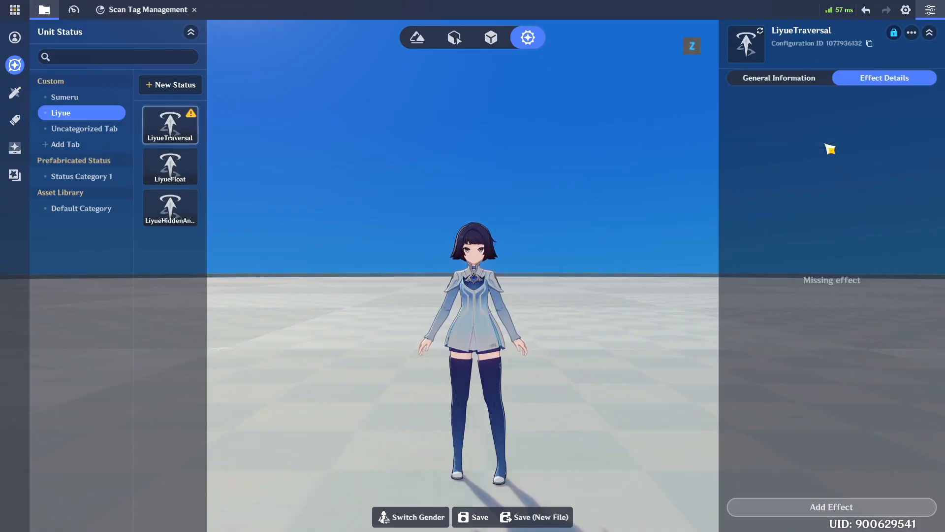
Step: Delete the Disable Gliding effect from the LiyueFloat status
{"action": "left_click", "coordinate": [178, 172]}
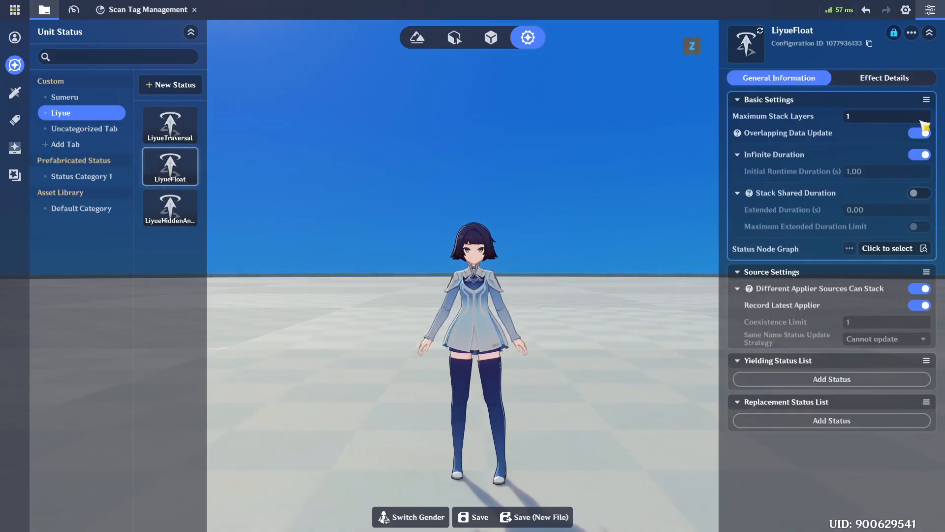
{"action": "left_click", "coordinate": [884, 78]}
{"action": "left_click", "coordinate": [927, 117]}
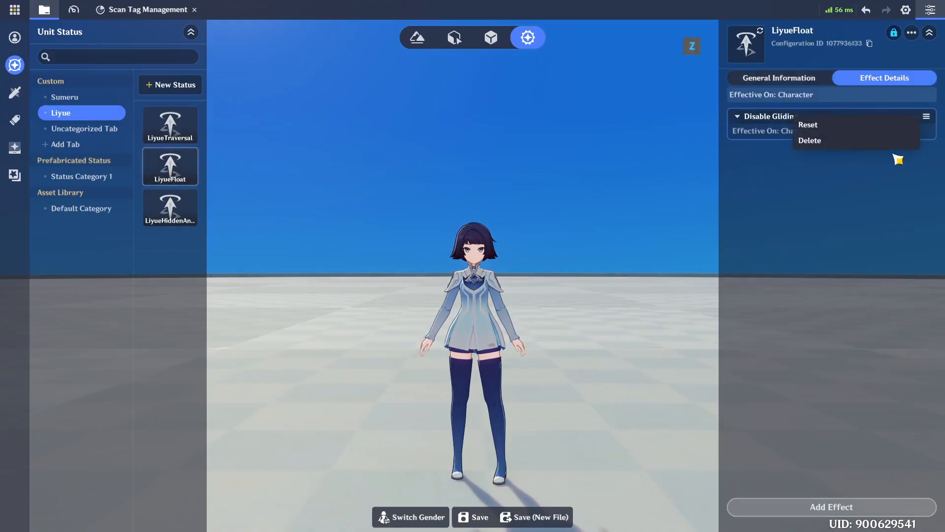
{"action": "left_click", "coordinate": [847, 143]}
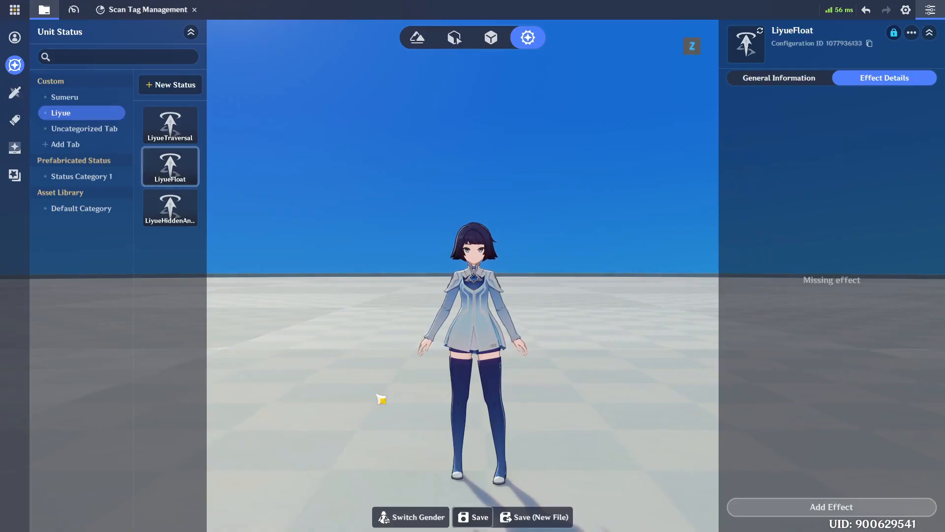
Step: Add the Disable Gliding effect to the LiyueHiddenAndFloat status and save
{"action": "left_click", "coordinate": [178, 209]}
{"action": "left_click", "coordinate": [884, 78]}
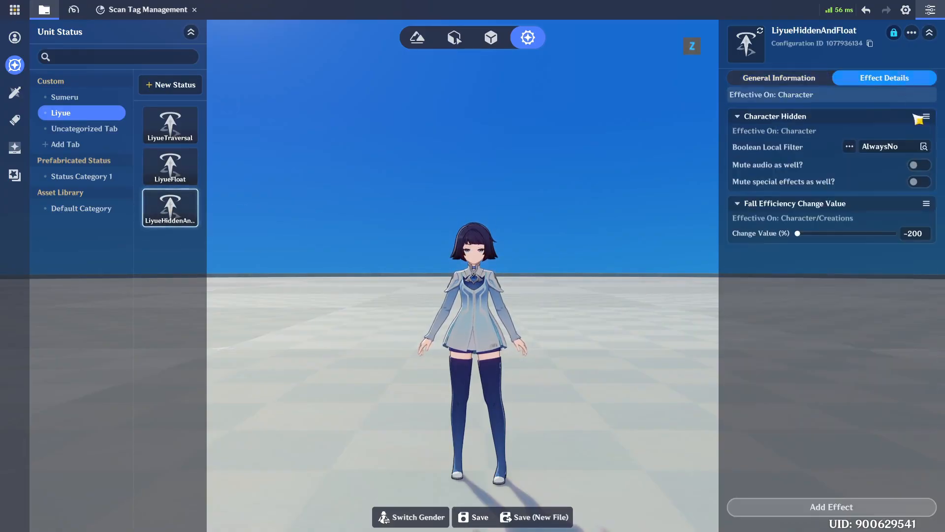
{"action": "left_click", "coordinate": [831, 507]}
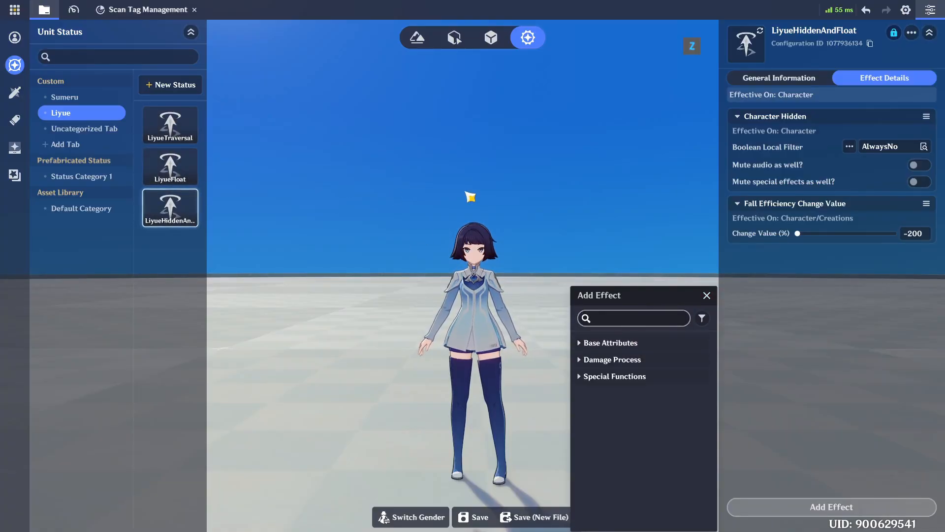
{"action": "type", "text": "glider"}
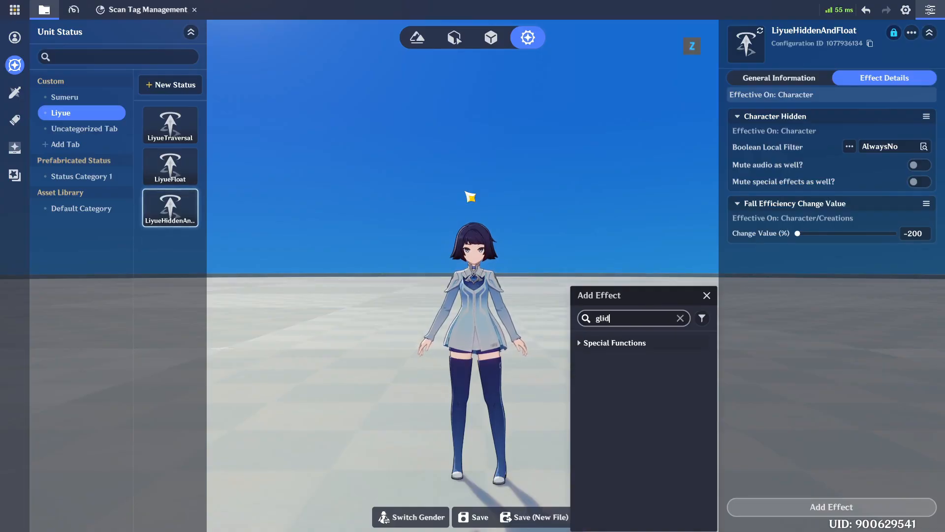
{"action": "key", "text": "BackSpace"}
{"action": "key", "text": "BackSpace"}
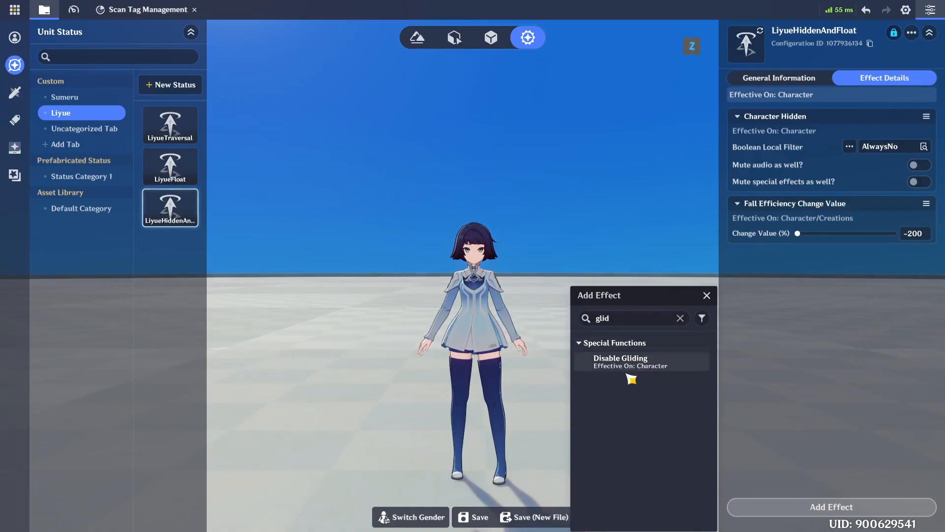
{"action": "left_click", "coordinate": [626, 362]}
{"action": "left_click", "coordinate": [832, 327]}
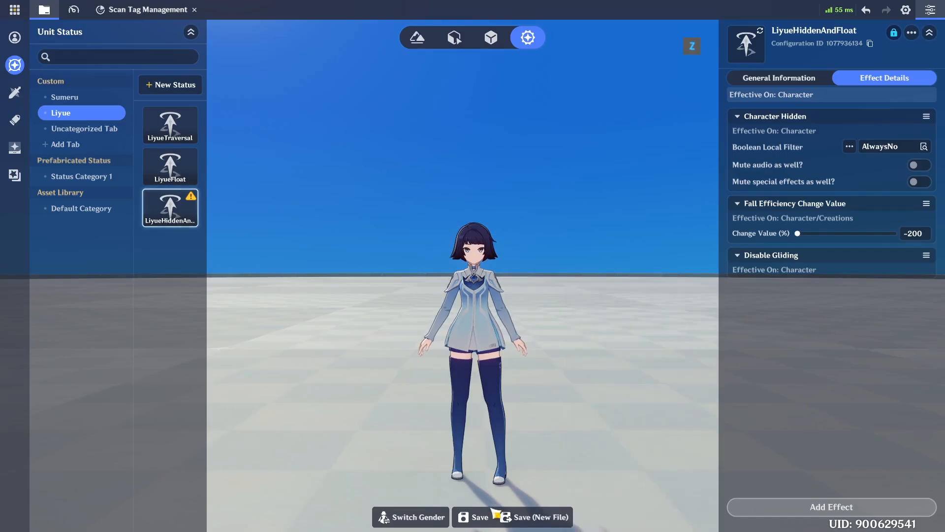
{"action": "left_click", "coordinate": [477, 516]}
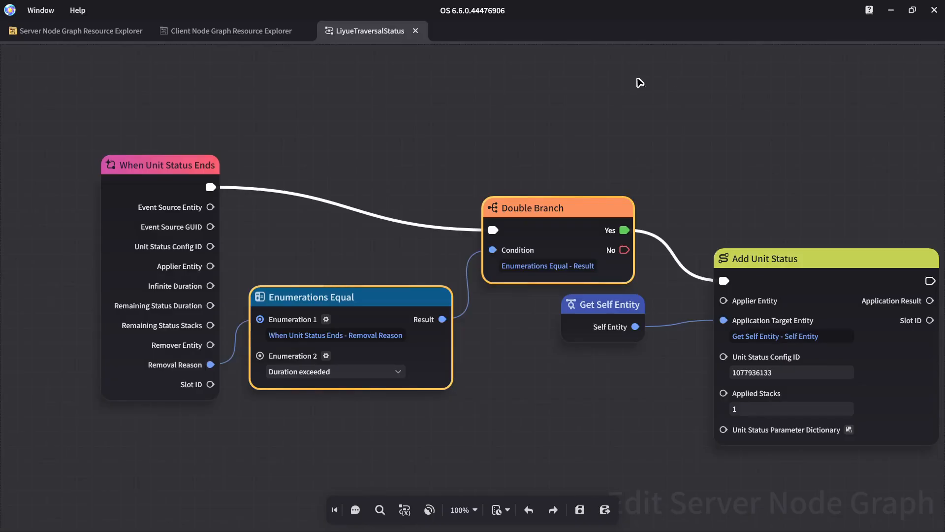
Step: Open the Traversal graph from the uncategorized character skill node graphs in the client resource explorer
{"action": "left_click", "coordinate": [193, 32]}
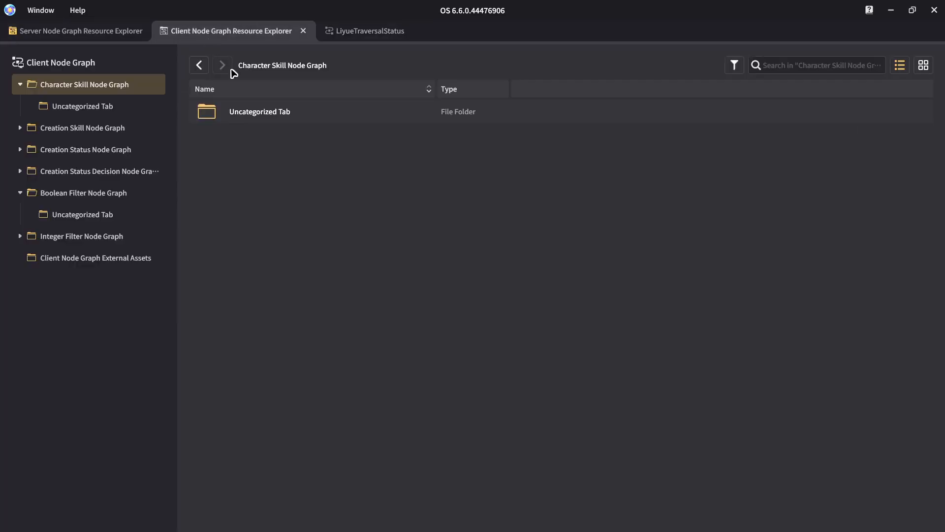
{"action": "double_click", "coordinate": [252, 111]}
{"action": "double_click", "coordinate": [289, 122]}
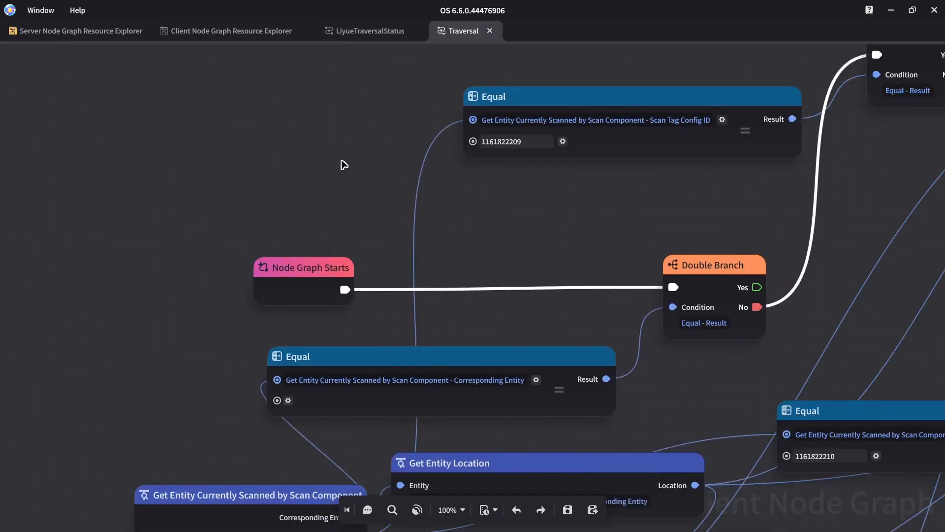
Step: Attach a note to the lower Fixed-Point Displacement node in the Traversal graph
{"action": "scroll", "coordinate": [344, 165], "scroll_direction": "down", "scroll_amount": 3}
{"action": "middle_click_drag", "start_coordinate": [344, 165], "coordinate": [206, 160]}
{"action": "middle_click_drag", "start_coordinate": [676, 213], "coordinate": [321, 222]}
{"action": "middle_click_drag", "start_coordinate": [742, 187], "coordinate": [445, 285]}
{"action": "right_click", "coordinate": [390, 314]}
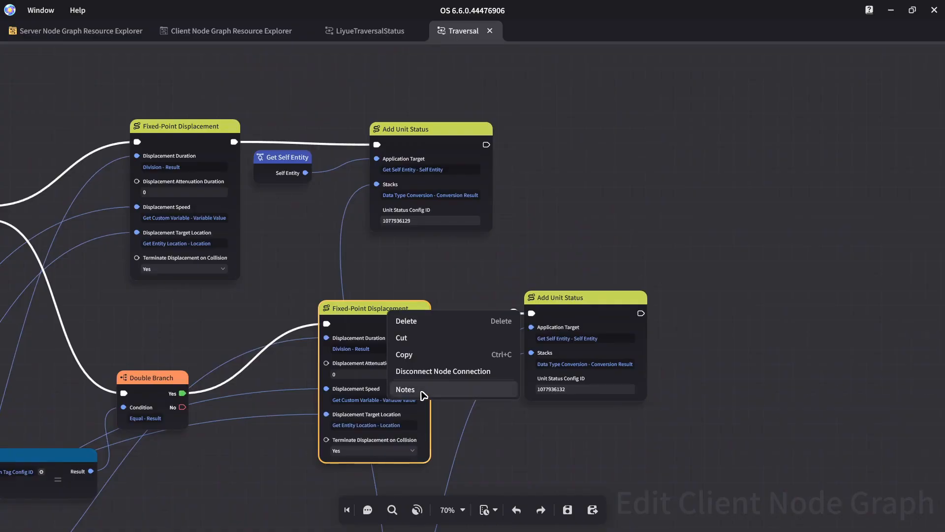
{"action": "left_click", "coordinate": [406, 389]}
{"action": "left_click", "coordinate": [483, 322]}
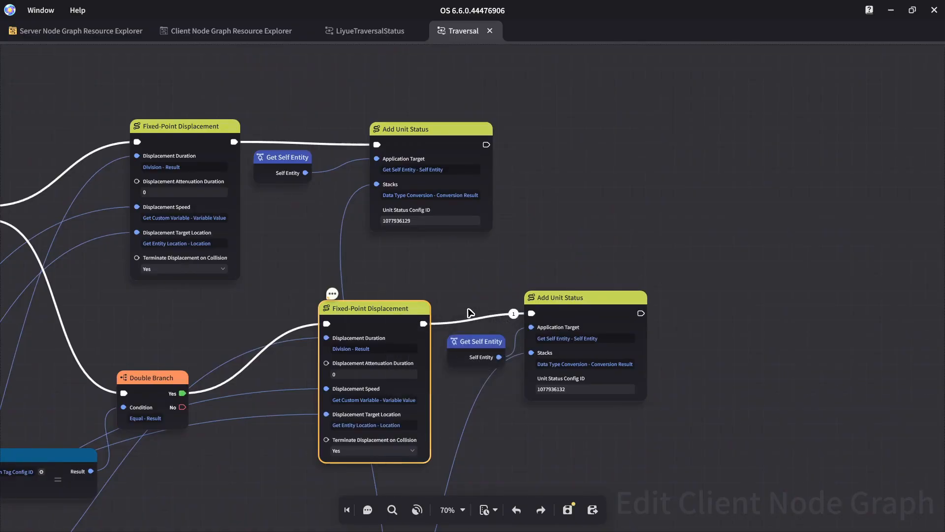
Step: Attach the note "Sumeru" to the upper Fixed-Point Displacement node
{"action": "left_click", "coordinate": [178, 144]}
{"action": "right_click", "coordinate": [167, 128]}
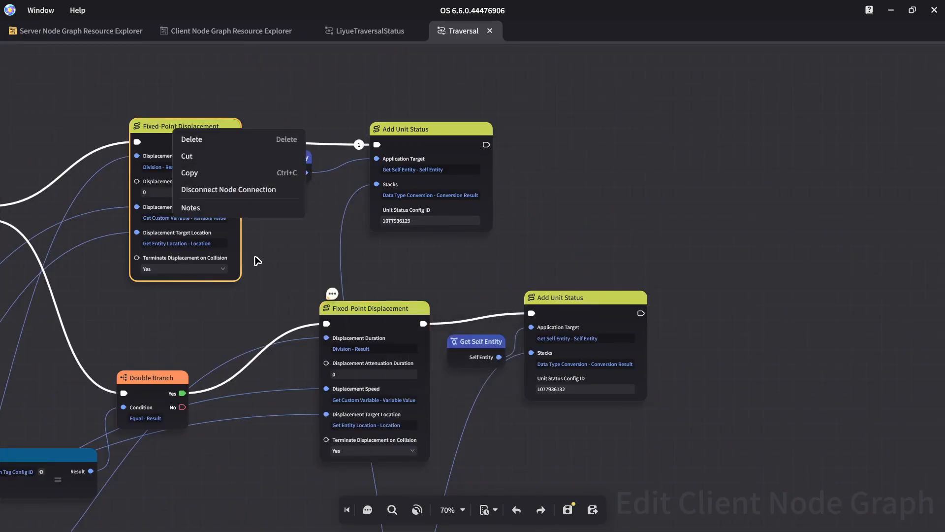
{"action": "left_click", "coordinate": [218, 207]}
{"action": "type", "text": "Sumeru"}
{"action": "key", "text": "Return"}
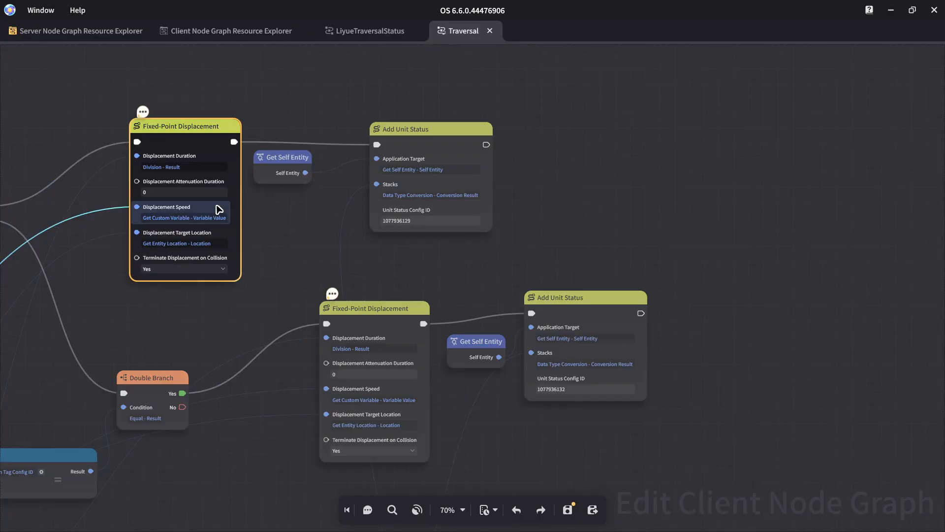
Step: Chain a copied Add Unit Status node after the Liyue one, with 1 stack and a copied Get Self Entity node as its target
{"action": "left_click", "coordinate": [628, 239]}
{"action": "key", "text": "ctrl+v"}
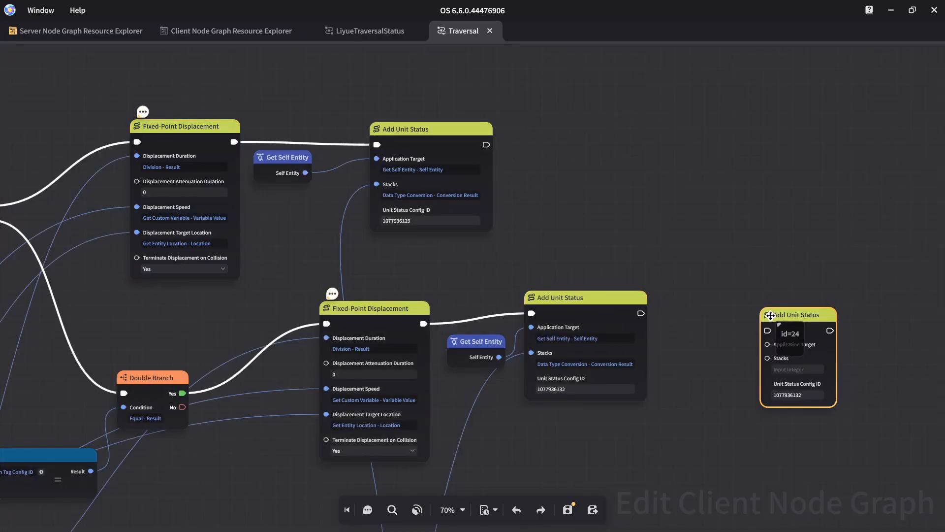
{"action": "left_click", "coordinate": [480, 341]}
{"action": "key", "text": "ctrl+c"}
{"action": "key", "text": "ctrl+v"}
{"action": "left_click_drag", "start_coordinate": [741, 363], "coordinate": [762, 324]}
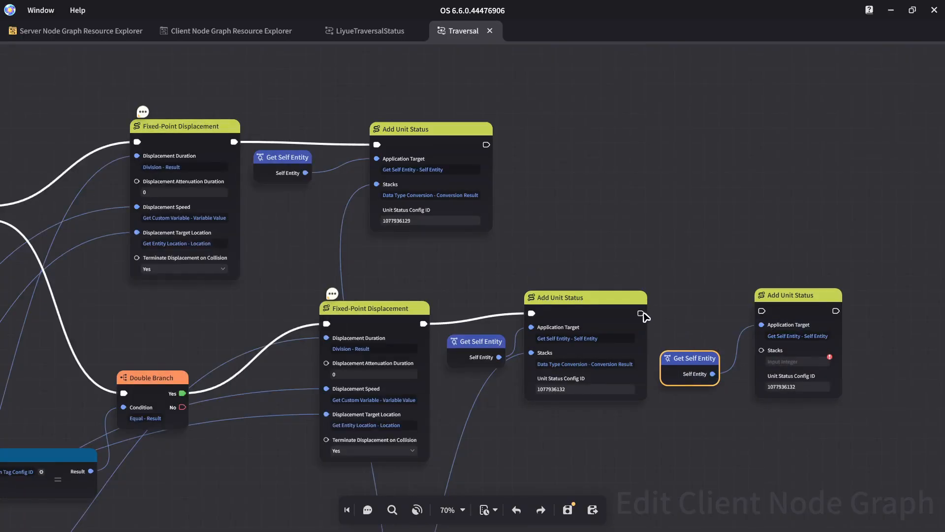
{"action": "left_click_drag", "start_coordinate": [641, 313], "coordinate": [761, 311]}
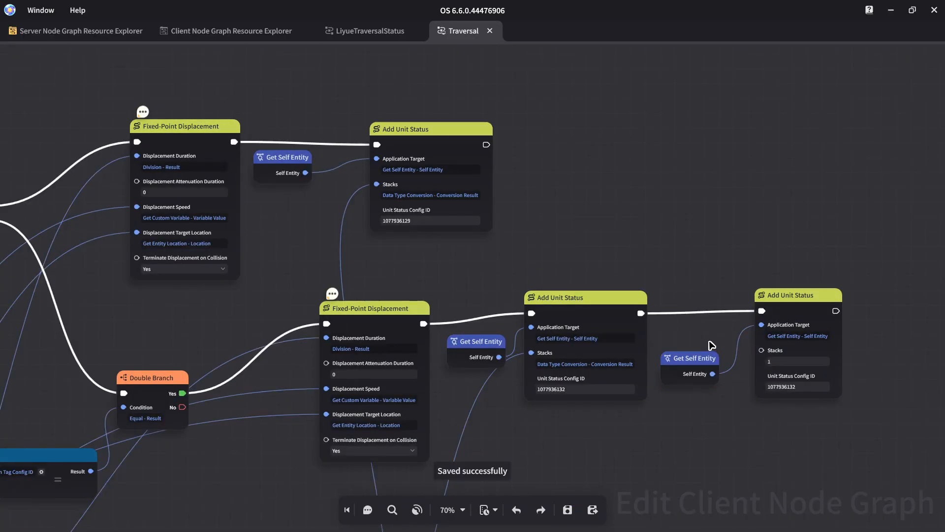
{"action": "key", "text": "alt+Tab"}
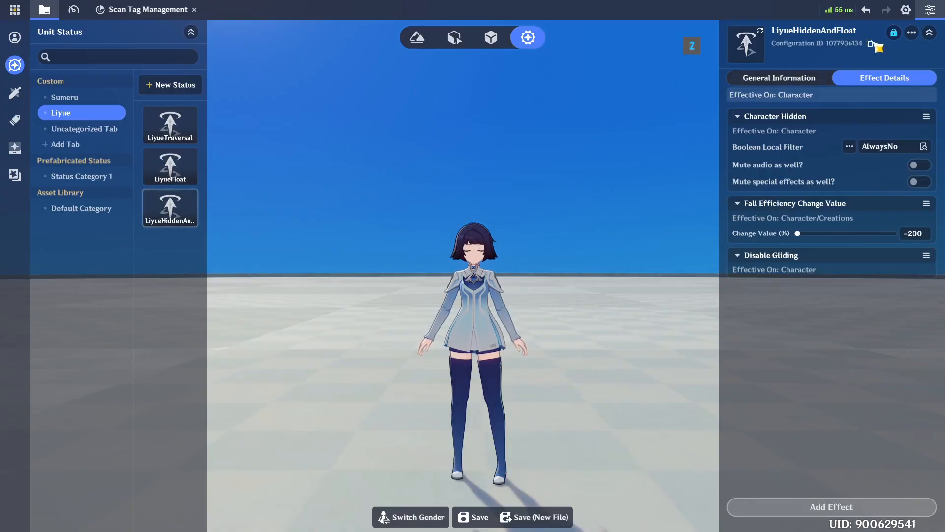
{"action": "key", "text": "alt+Tab"}
{"action": "left_click", "coordinate": [797, 386]}
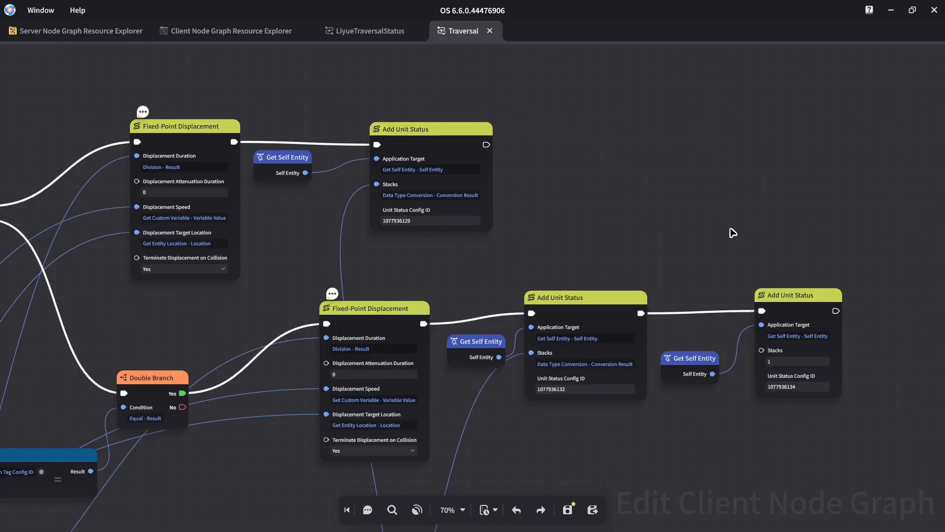
{"action": "key", "text": "ctrl+s"}
Step: Switch to the level editor's entity placement mode and start a single-player test play
{"action": "key", "text": "alt+Tab"}
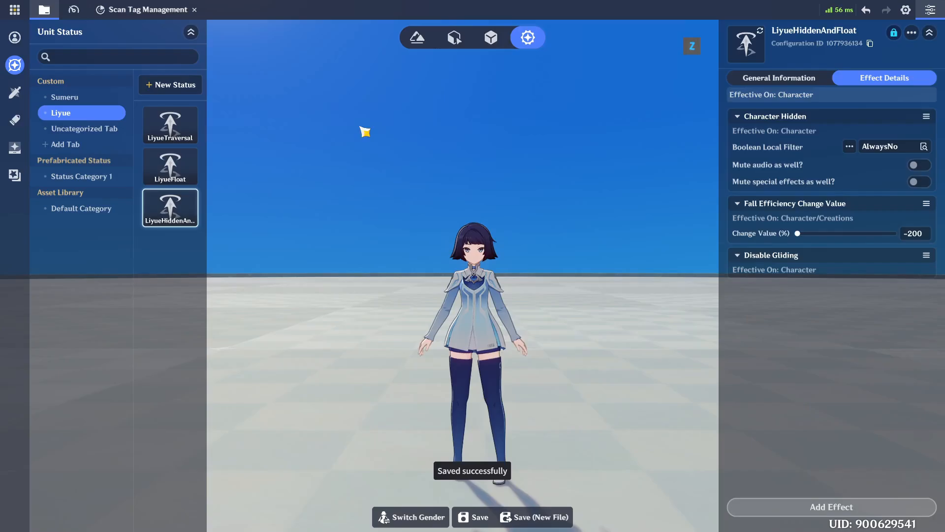
{"action": "left_click", "coordinate": [491, 36]}
{"action": "left_click", "coordinate": [454, 37]}
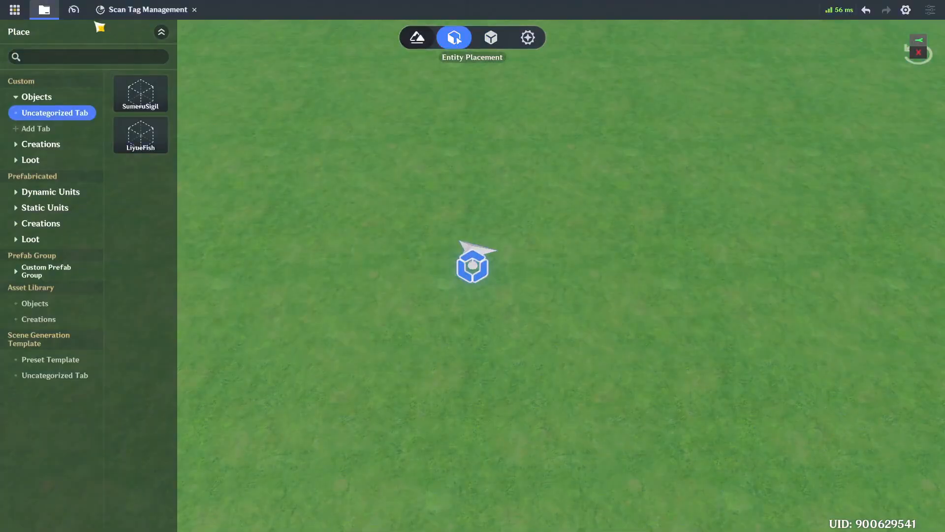
{"action": "left_click", "coordinate": [16, 16]}
{"action": "left_click", "coordinate": [73, 138]}
{"action": "left_click", "coordinate": [521, 310]}
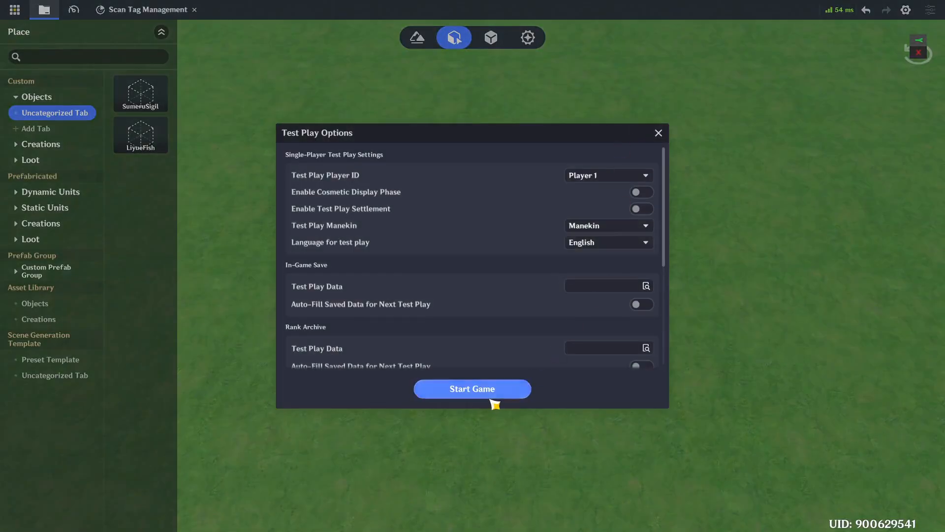
{"action": "left_click", "coordinate": [491, 397]}
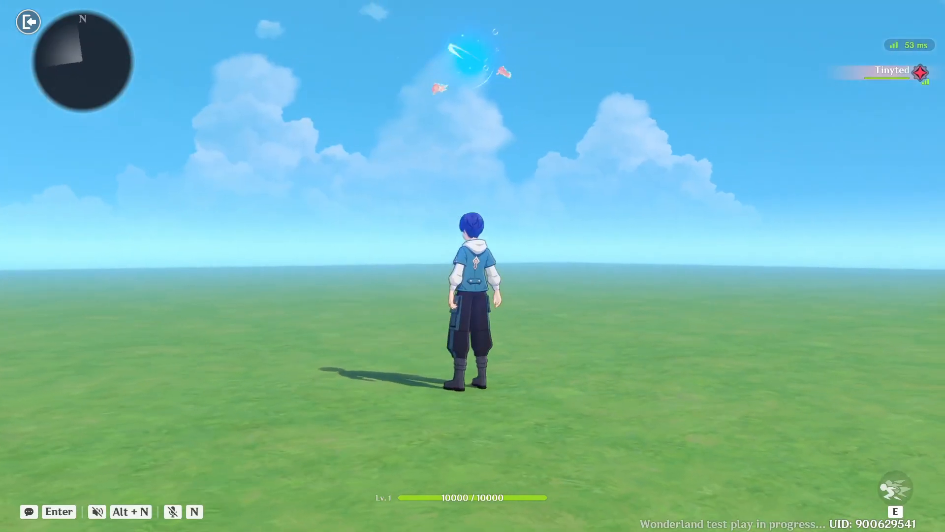
Step: Try the traversal to the Liyue fish in the test play and leave the challenge
{"action": "key", "text": "w"}
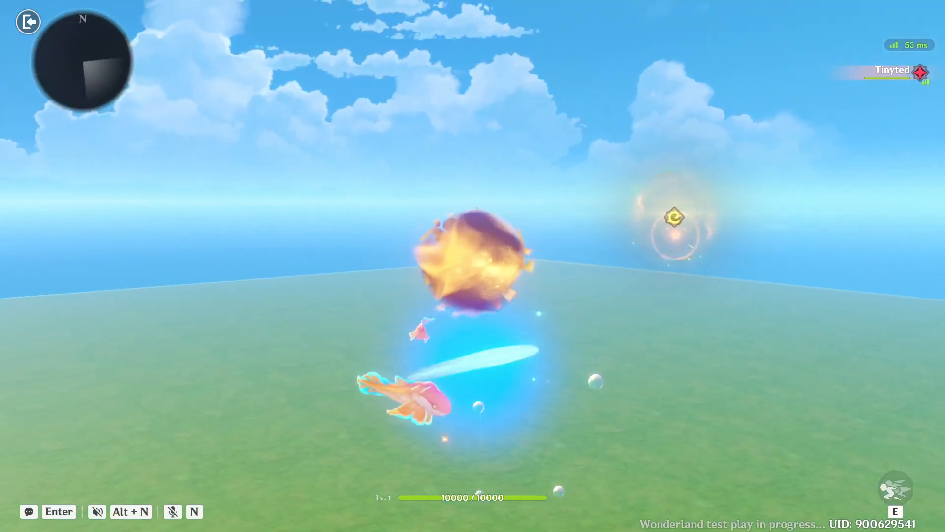
{"action": "key", "text": "Escape"}
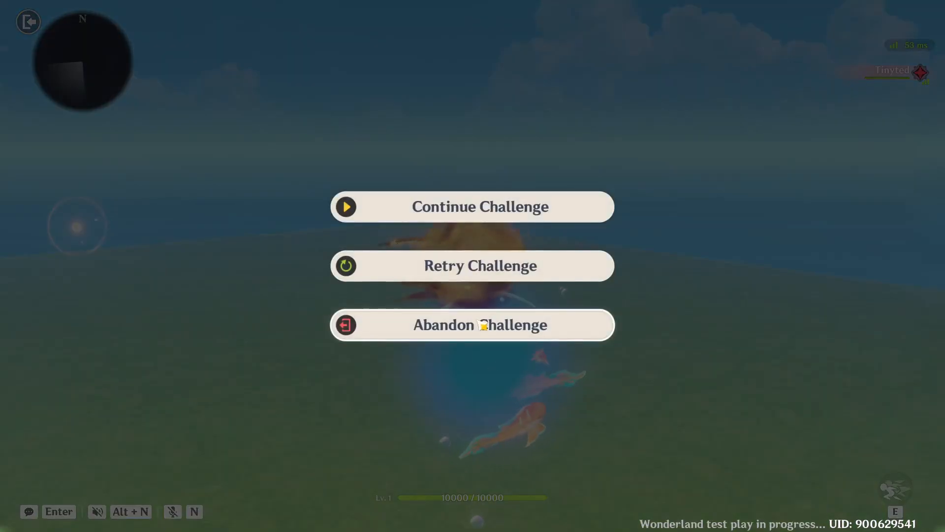
{"action": "left_click", "coordinate": [474, 265]}
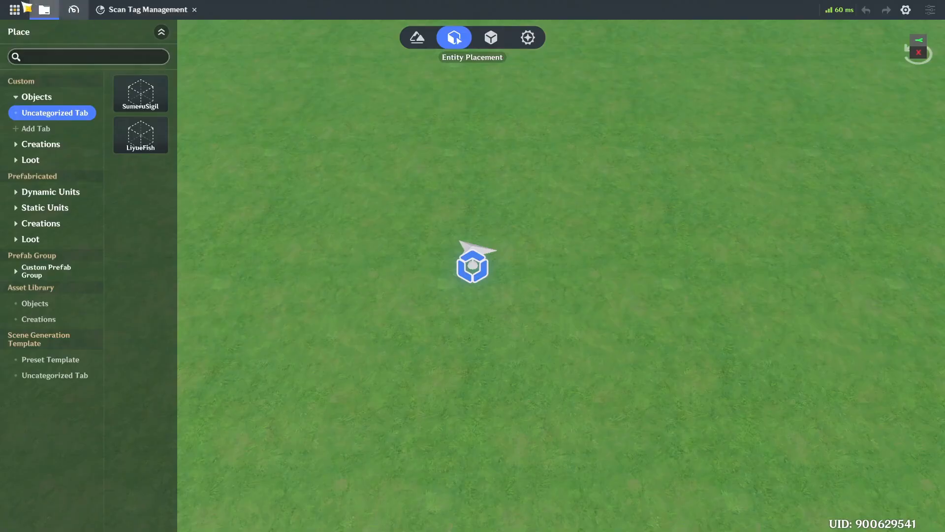
Step: Launch another test play with the default options
{"action": "left_click", "coordinate": [15, 10]}
{"action": "left_click", "coordinate": [76, 142]}
{"action": "left_click", "coordinate": [553, 310]}
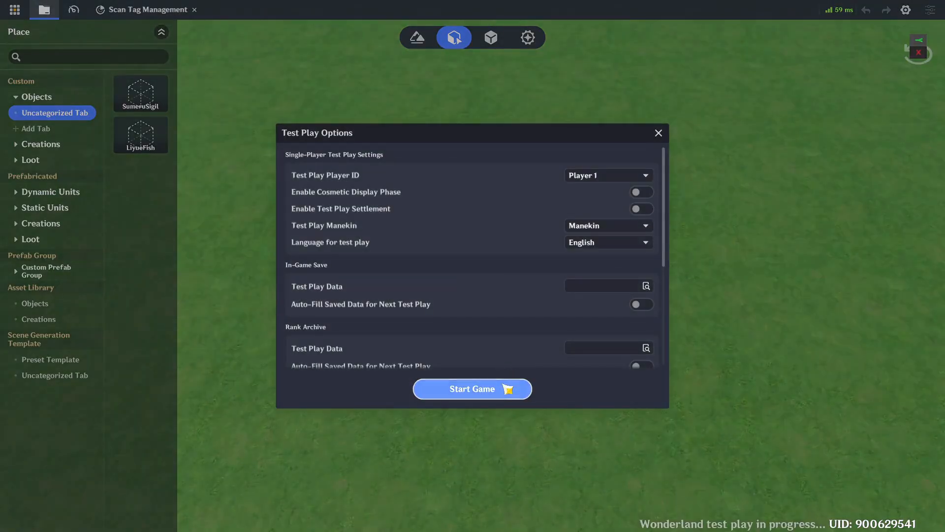
{"action": "left_click", "coordinate": [505, 387]}
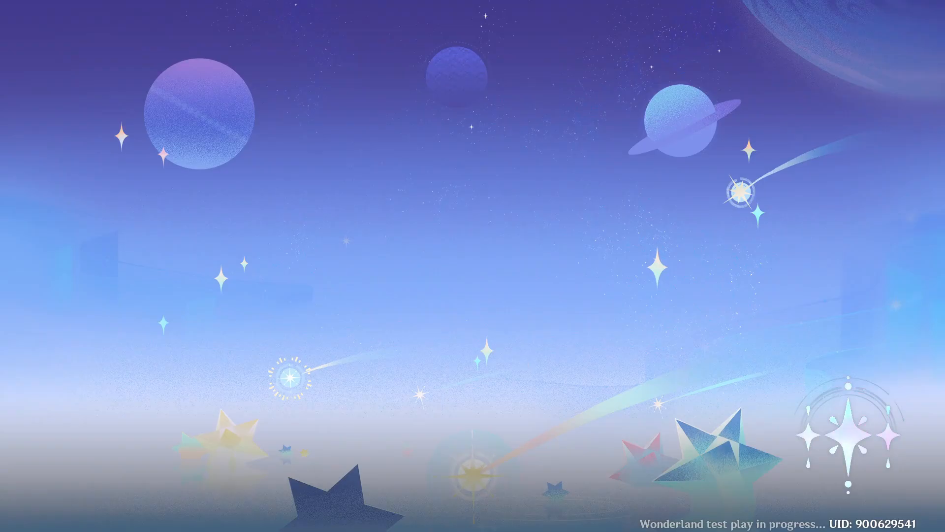
Step: Use the traversal skill repeatedly to test the Liyue hiding and floating behaviour, and exit the test play
{"action": "key", "text": "e"}
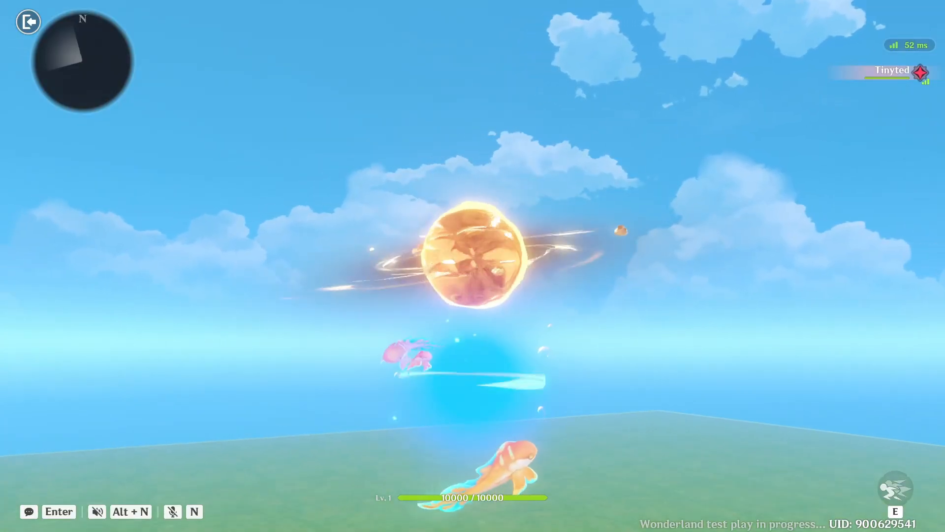
{"action": "key", "text": "e"}
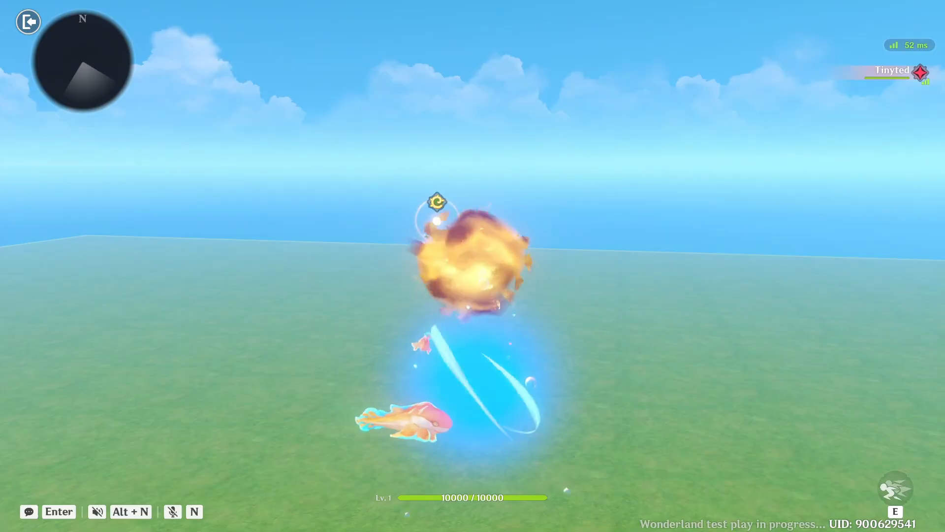
{"action": "key", "text": "e"}
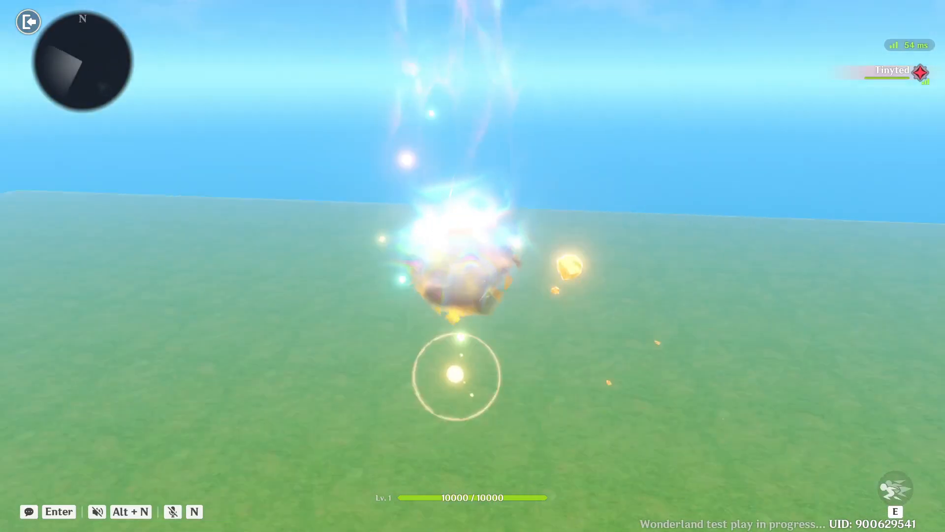
{"action": "key", "text": "Escape"}
{"action": "left_click", "coordinate": [473, 267]}
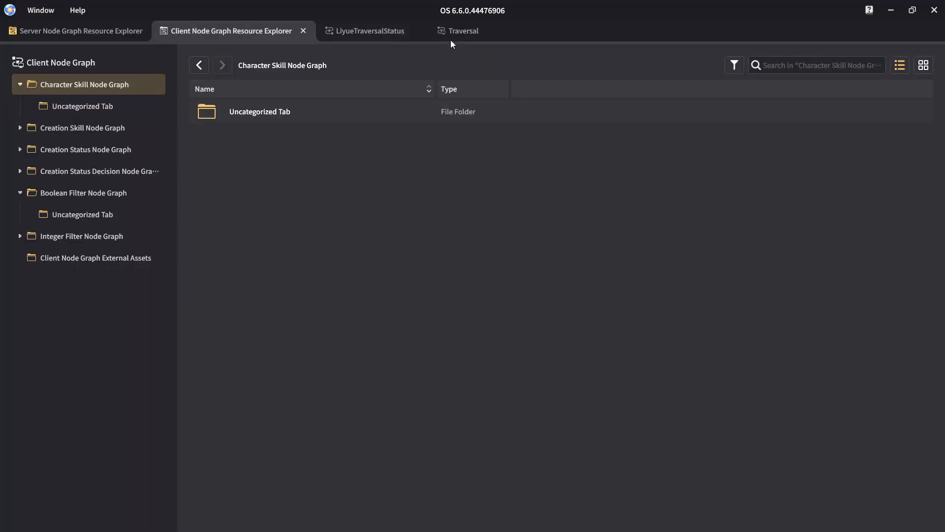
{"action": "left_click", "coordinate": [458, 32]}
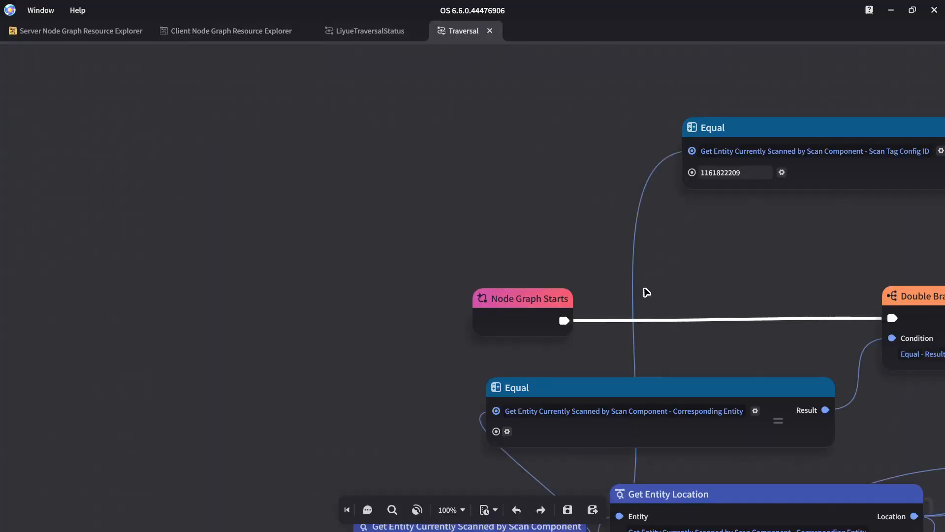
{"action": "scroll", "coordinate": [343, 235], "scroll_direction": "down", "scroll_amount": 2}
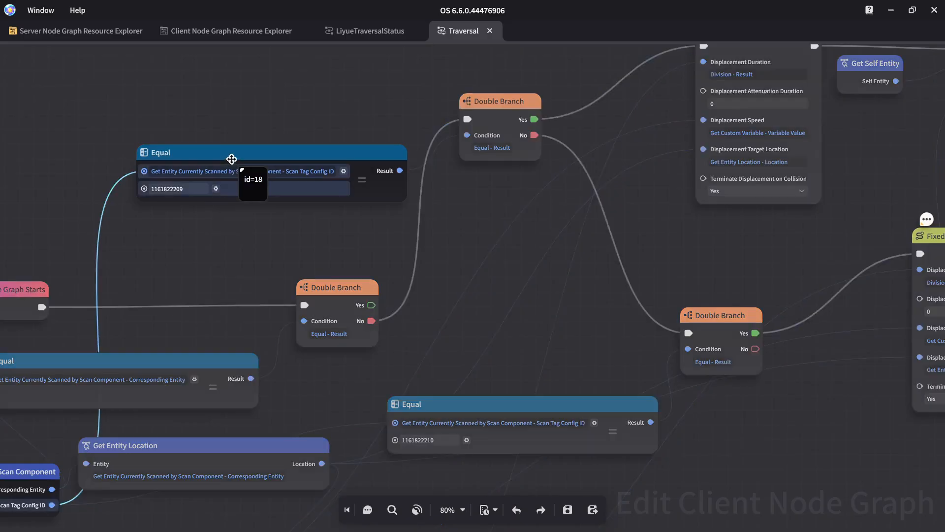
{"action": "left_click_drag", "start_coordinate": [232, 158], "coordinate": [125, 148]}
{"action": "left_click", "coordinate": [476, 298]}
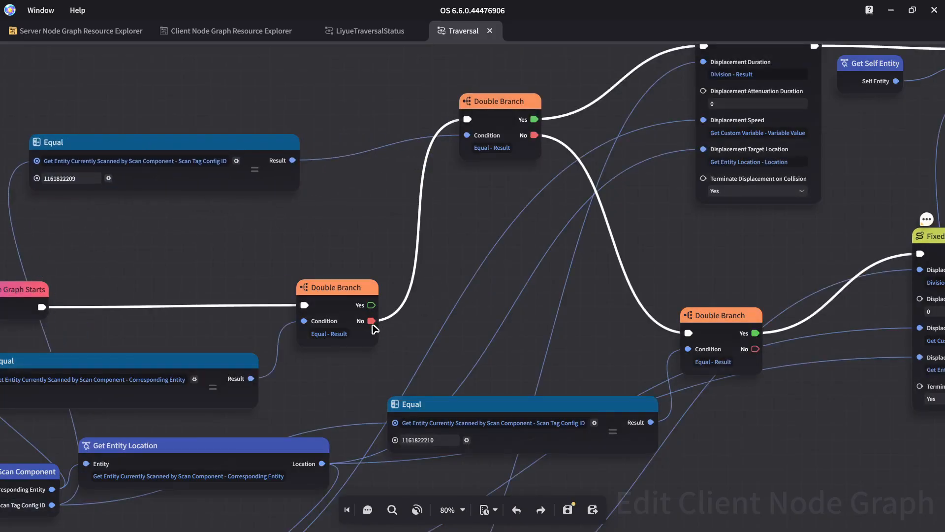
{"action": "left_click_drag", "start_coordinate": [477, 103], "coordinate": [552, 66]}
Step: Add a Remove Unit Status node in the space between the first and second Double Branch nodes
{"action": "right_click", "coordinate": [422, 186]}
{"action": "type", "text": "remove unit status"}
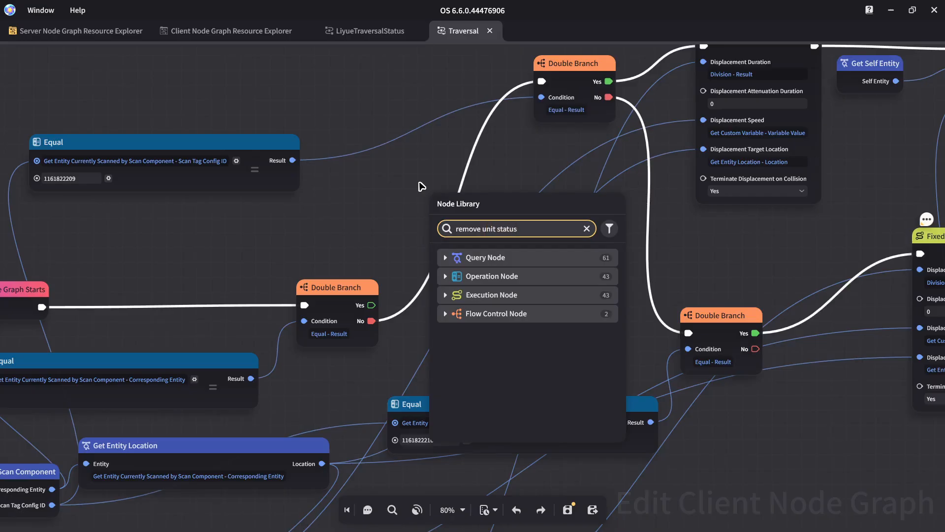
{"action": "left_click", "coordinate": [537, 295]}
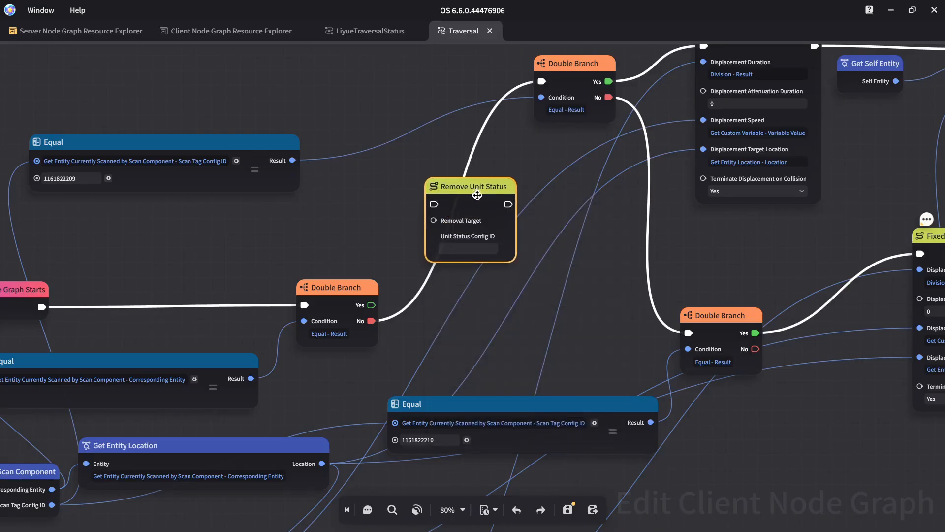
Step: Disconnect the second Double Branch's flow input and connect the first Double Branch's No output to the Remove Unit Status node
{"action": "right_click", "coordinate": [543, 81]}
{"action": "left_click", "coordinate": [579, 112]}
{"action": "left_click_drag", "start_coordinate": [475, 203], "coordinate": [461, 192]}
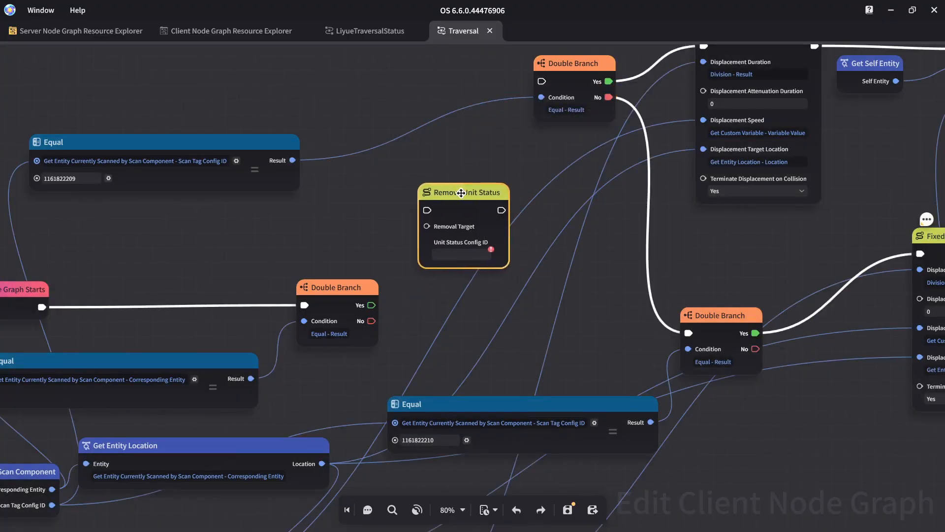
{"action": "left_click_drag", "start_coordinate": [371, 321], "coordinate": [427, 210]}
{"action": "left_click_drag", "start_coordinate": [471, 264], "coordinate": [450, 256]}
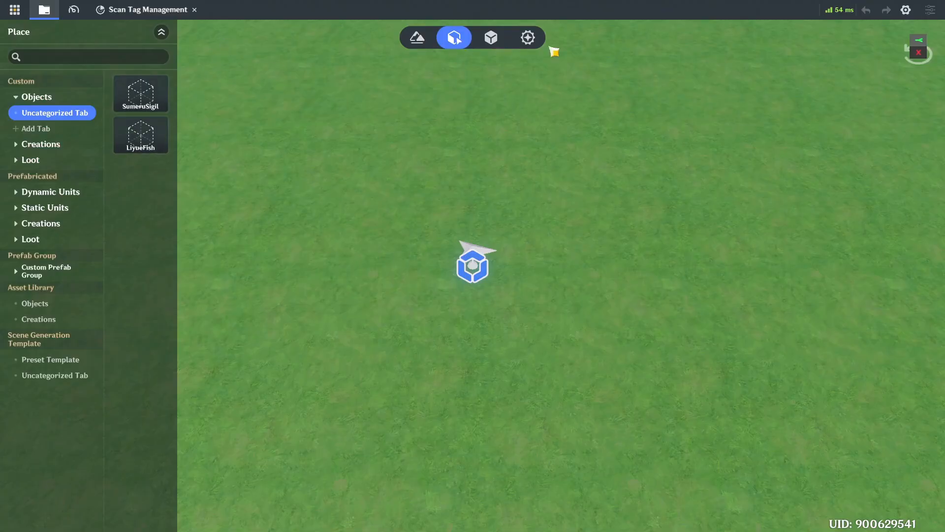
{"action": "left_click", "coordinate": [527, 40]}
{"action": "left_click", "coordinate": [16, 65]}
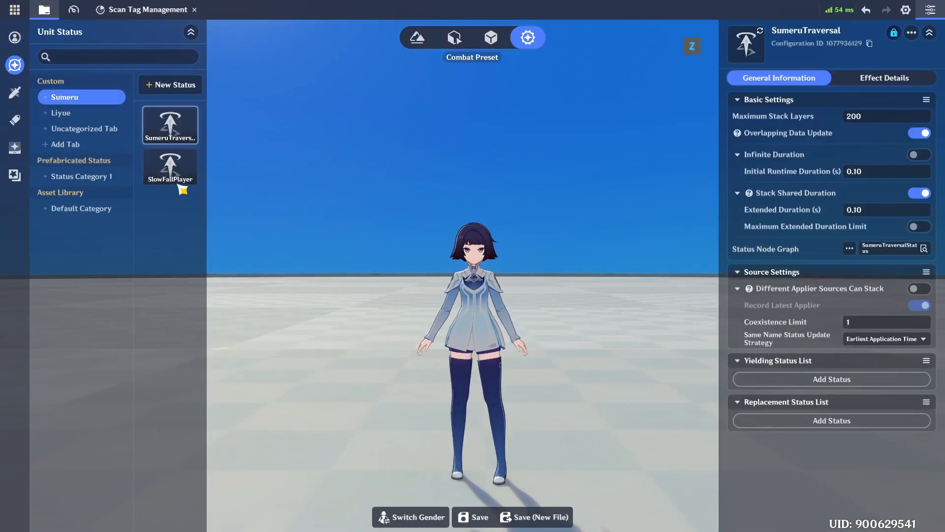
{"action": "left_click", "coordinate": [61, 113]}
{"action": "left_click", "coordinate": [170, 166]}
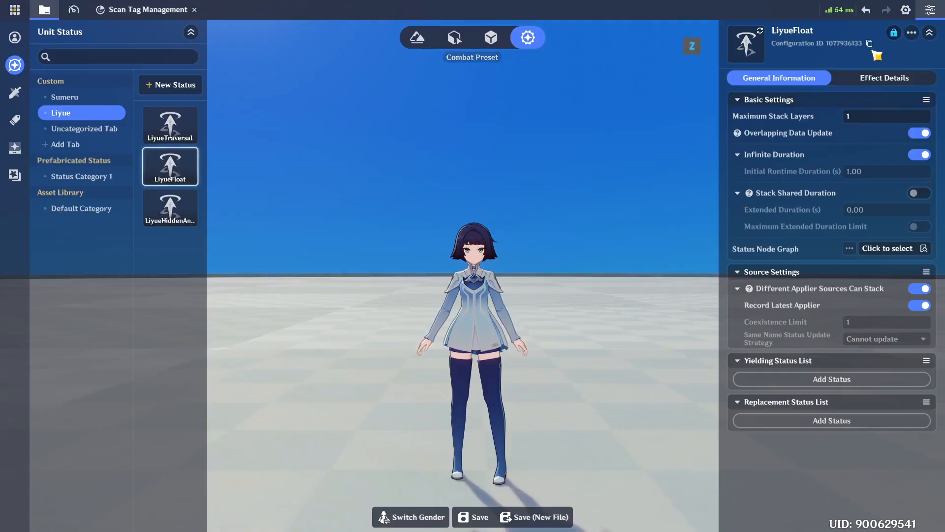
{"action": "key", "text": "ctrl+c"}
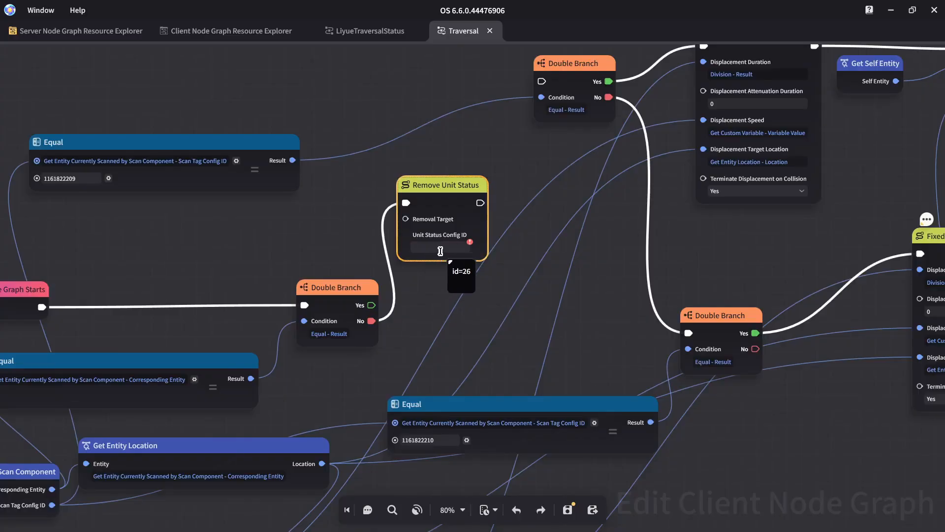
{"action": "left_click", "coordinate": [441, 247]}
{"action": "key", "text": "ctrl+v"}
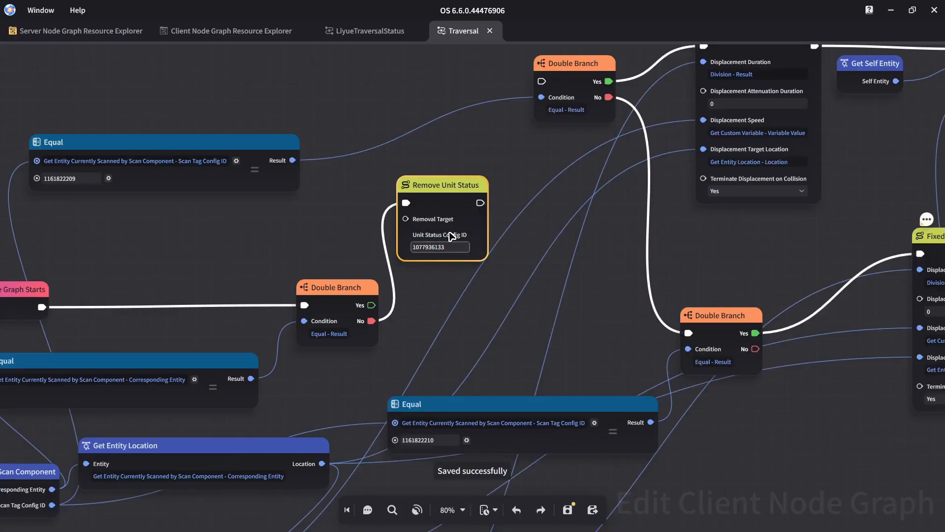
Step: Add a Get Self Entity node as the Removal Target of the Remove Unit Status node
{"action": "left_click_drag", "start_coordinate": [406, 218], "coordinate": [298, 229]}
{"action": "type", "text": "self"}
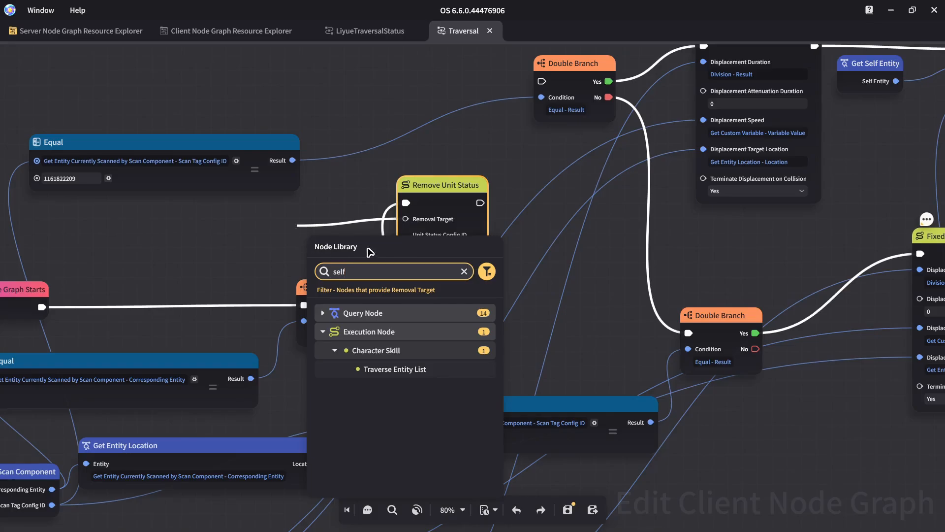
{"action": "left_click", "coordinate": [423, 350]}
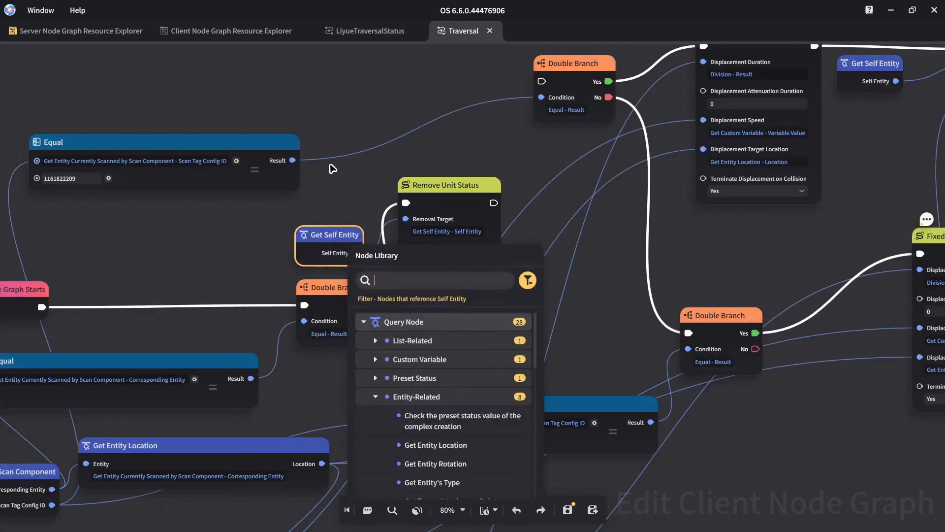
Step: Duplicate the Remove Unit Status and Get Self Entity nodes, and place and connect the copied Remove Unit Status after the first one
{"action": "left_click", "coordinate": [329, 165]}
{"action": "left_click_drag", "start_coordinate": [333, 232], "coordinate": [346, 212]}
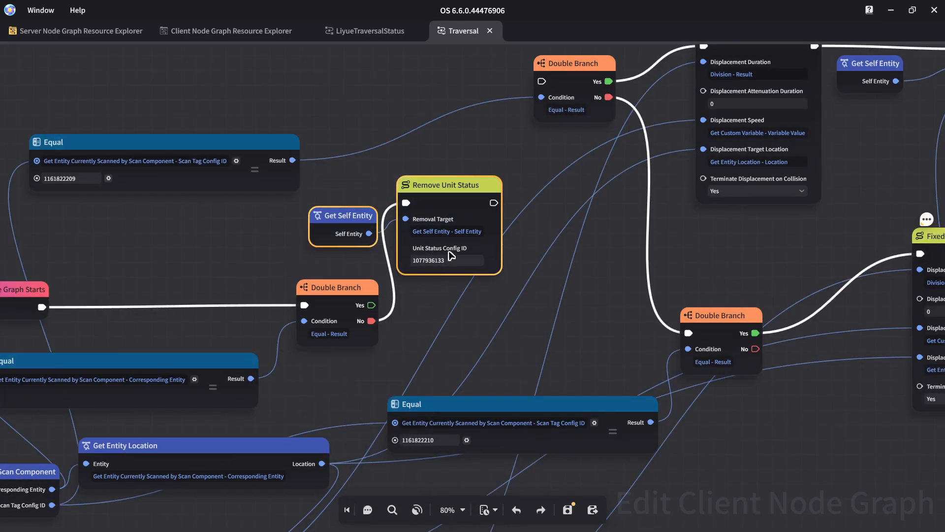
{"action": "key", "text": "ctrl+v"}
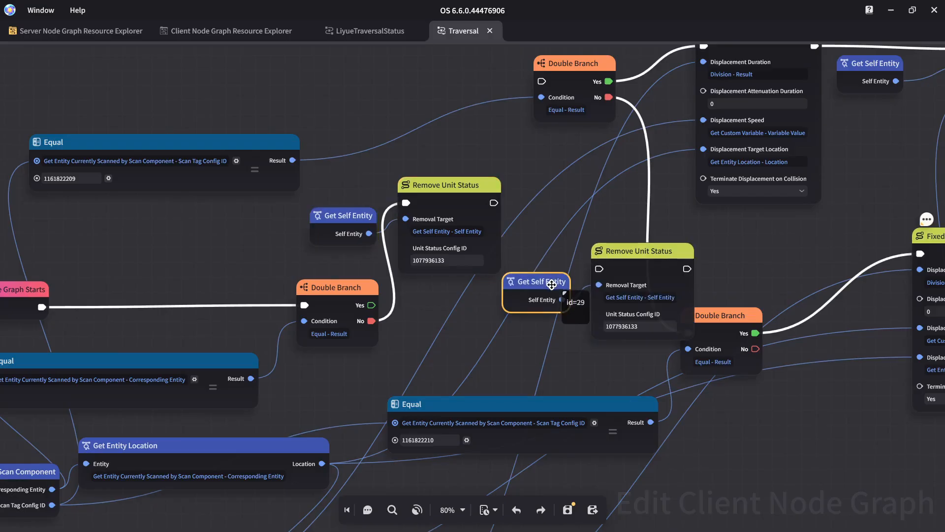
{"action": "left_click_drag", "start_coordinate": [552, 284], "coordinate": [486, 302]}
{"action": "left_click_drag", "start_coordinate": [644, 251], "coordinate": [570, 183]}
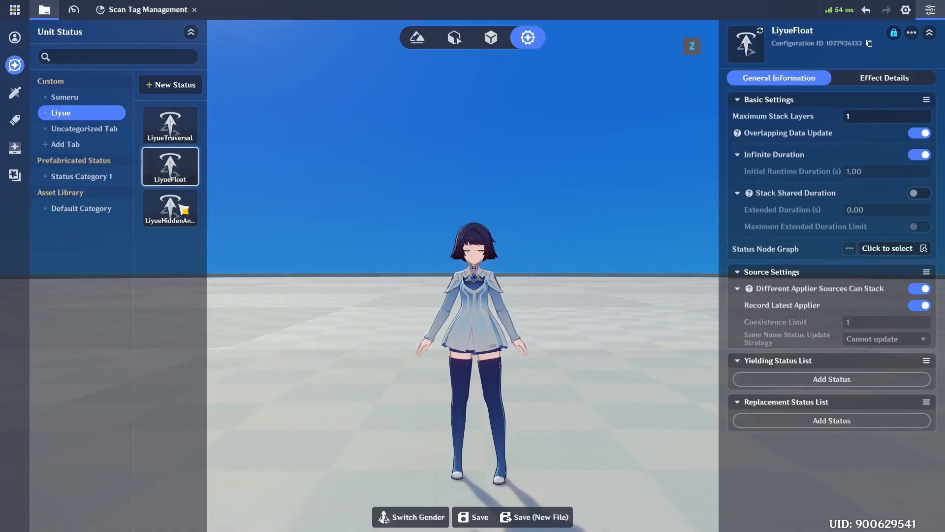
{"action": "left_click", "coordinate": [183, 209]}
{"action": "left_click", "coordinate": [869, 44]}
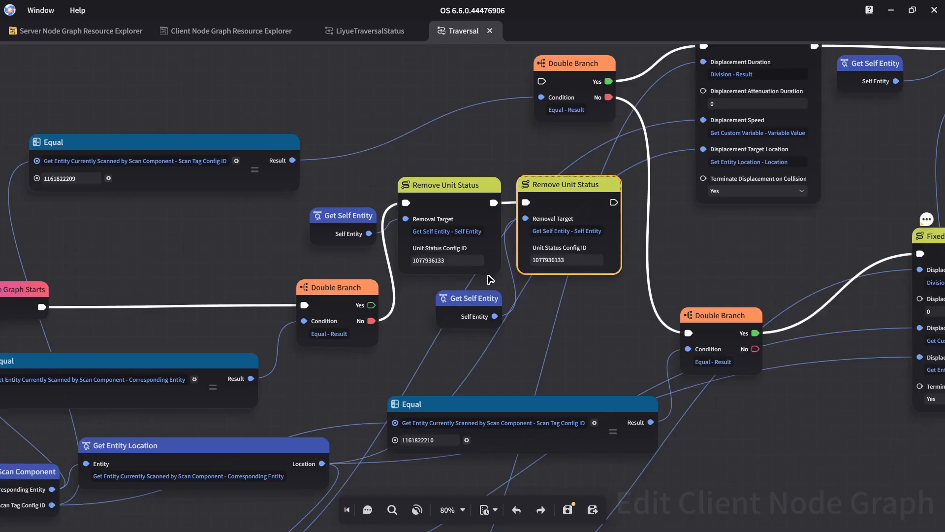
{"action": "double_click", "coordinate": [566, 259]}
{"action": "key", "text": "ctrl+v"}
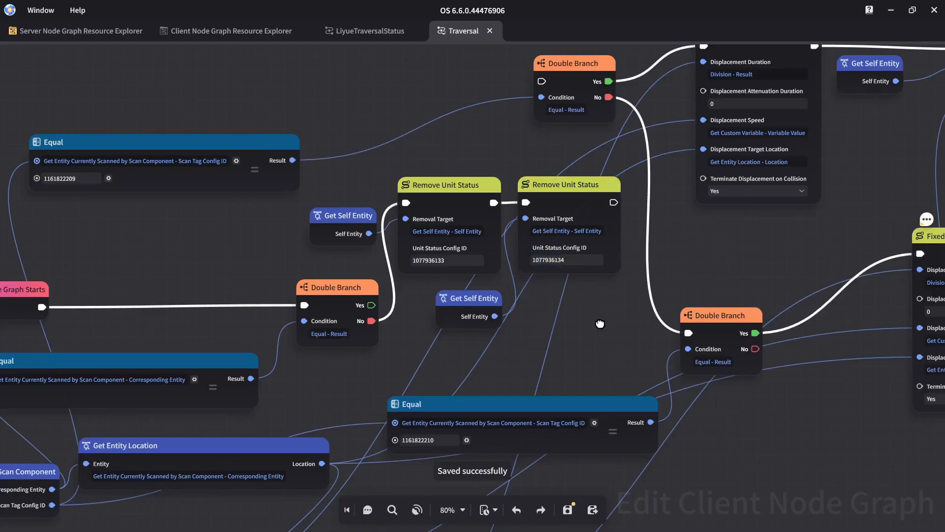
Step: Connect the second Remove Unit Status node's flow output to the upper Double Branch node's flow input
{"action": "left_click_drag", "start_coordinate": [600, 323], "coordinate": [415, 371]}
{"action": "left_click_drag", "start_coordinate": [565, 313], "coordinate": [424, 327]}
{"action": "scroll", "coordinate": [528, 326], "scroll_direction": "down", "scroll_amount": 1}
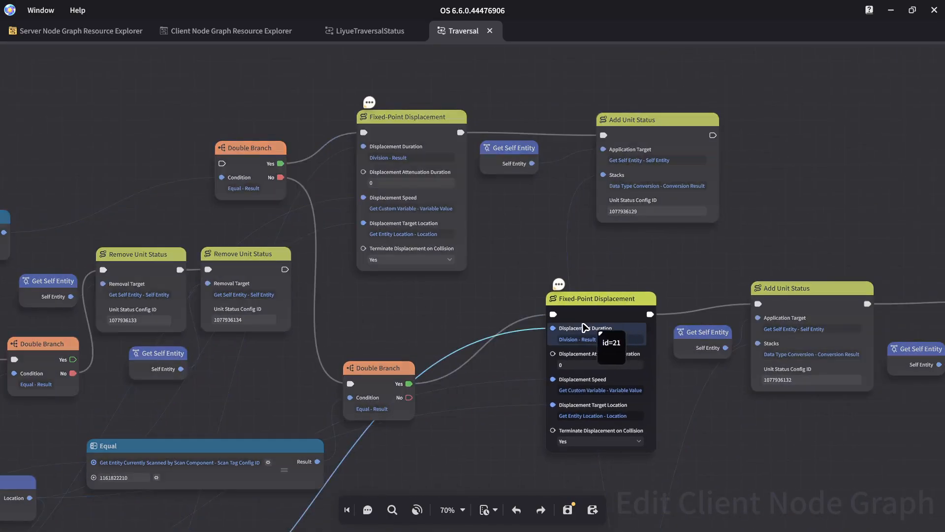
{"action": "left_click_drag", "start_coordinate": [285, 269], "coordinate": [222, 166]}
Step: Move the upper and lower Double Branch nodes with their displacement and status nodes further right of the Remove Unit Status nodes, and save
{"action": "scroll", "coordinate": [467, 315], "scroll_direction": "down", "scroll_amount": 3}
{"action": "left_click_drag", "start_coordinate": [336, 138], "coordinate": [613, 278]}
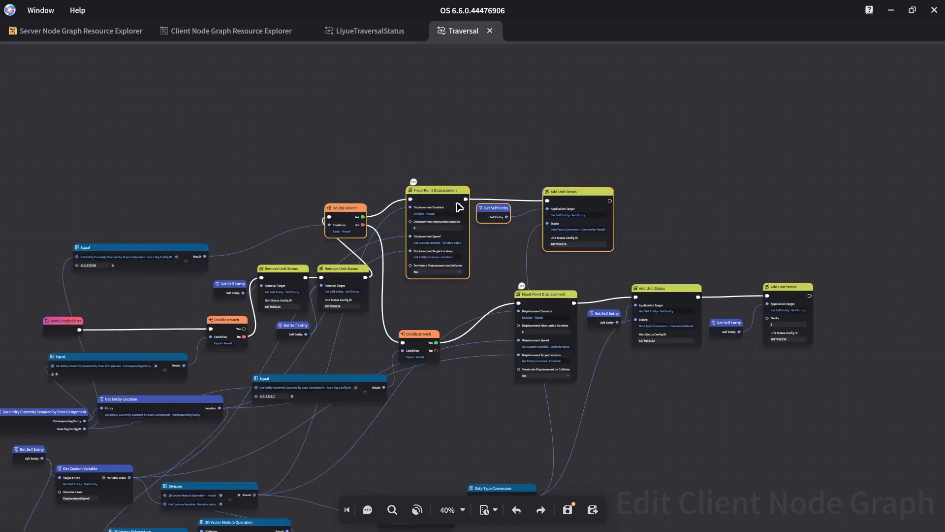
{"action": "left_click_drag", "start_coordinate": [458, 207], "coordinate": [559, 195]}
{"action": "left_click", "coordinate": [583, 386]}
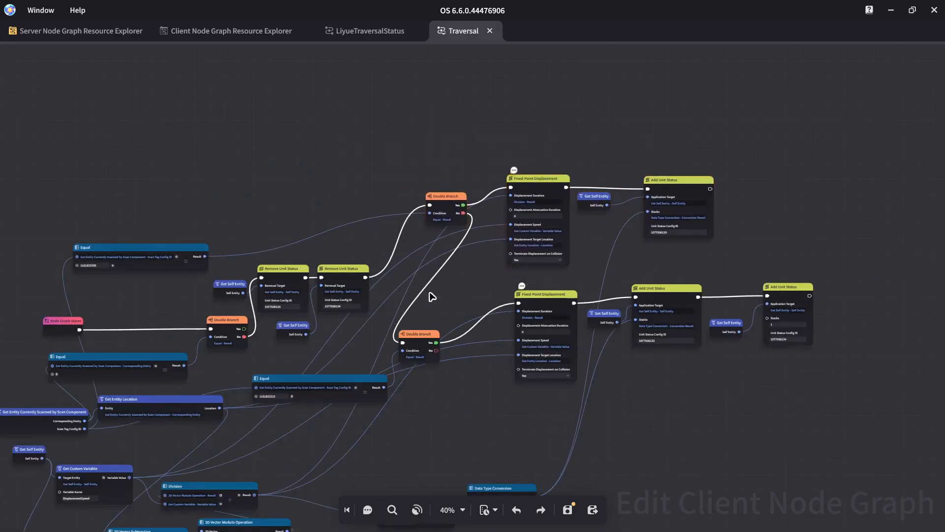
{"action": "left_click_drag", "start_coordinate": [410, 281], "coordinate": [770, 386]}
{"action": "left_click_drag", "start_coordinate": [664, 296], "coordinate": [756, 310]}
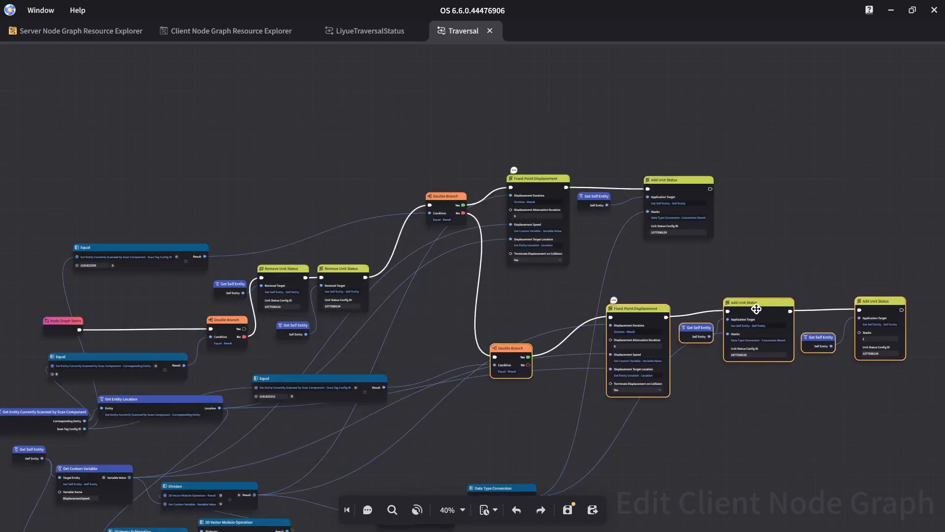
{"action": "left_click", "coordinate": [616, 272]}
{"action": "scroll", "coordinate": [548, 309], "scroll_direction": "up", "scroll_amount": 3}
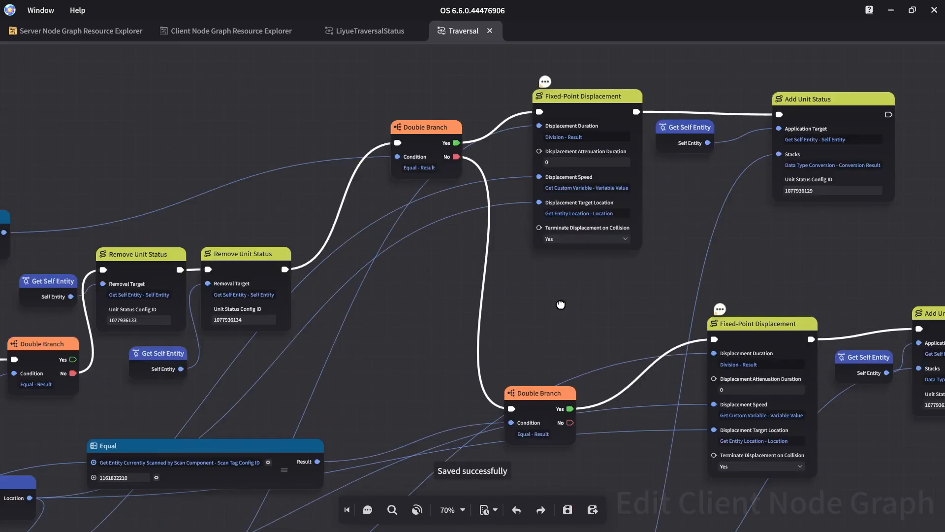
Step: Move the Sumeru Fixed-Point Displacement, Get Self Entity and Add Unit Status nodes further right, away from their Double Branch
{"action": "mouse_move", "coordinate": [566, 305]}
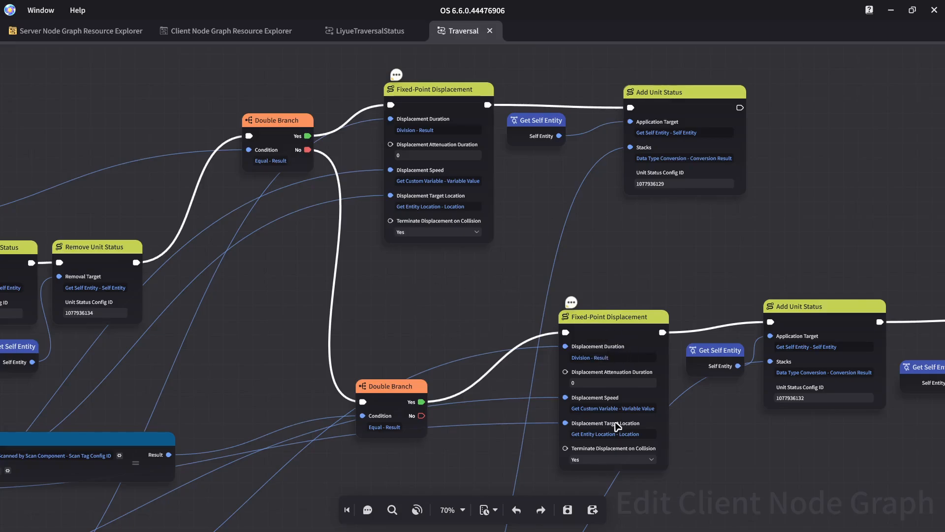
{"action": "mouse_move", "coordinate": [392, 80]}
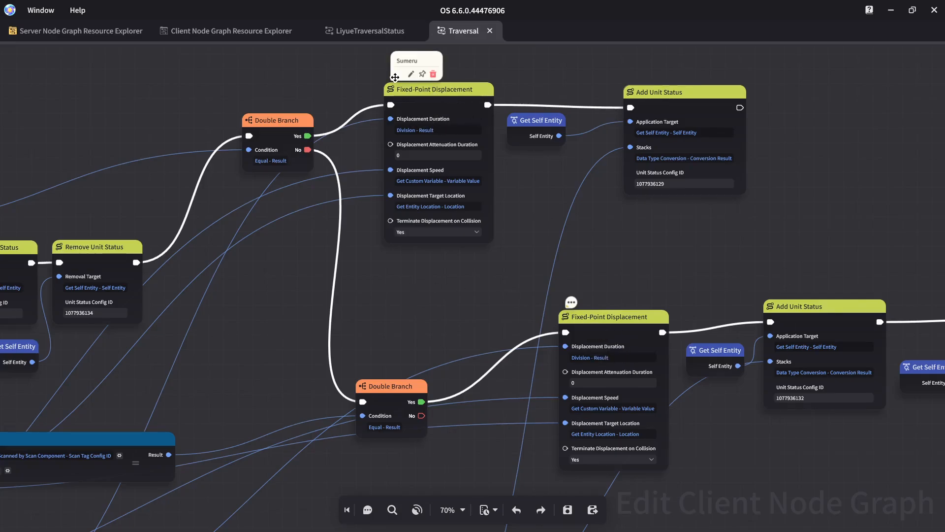
{"action": "left_click", "coordinate": [629, 325]}
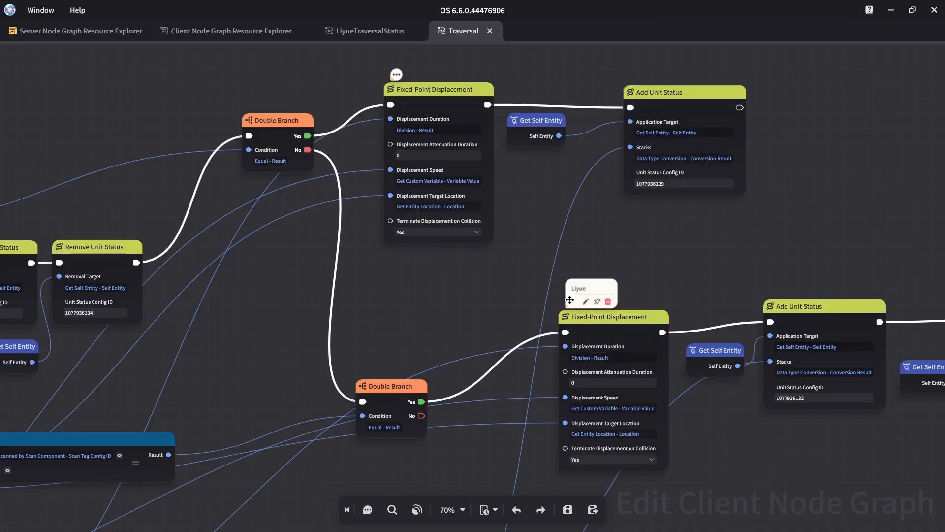
{"action": "middle_click_drag", "start_coordinate": [691, 229], "coordinate": [735, 301]}
{"action": "left_click_drag", "start_coordinate": [462, 130], "coordinate": [705, 247]}
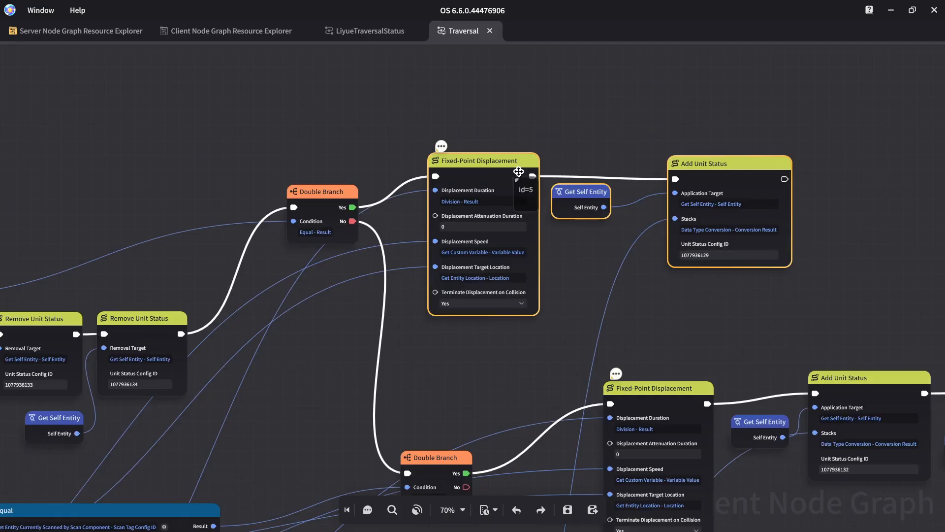
{"action": "left_click_drag", "start_coordinate": [518, 171], "coordinate": [691, 176]}
{"action": "left_click", "coordinate": [443, 131]}
{"action": "right_click", "coordinate": [610, 183]}
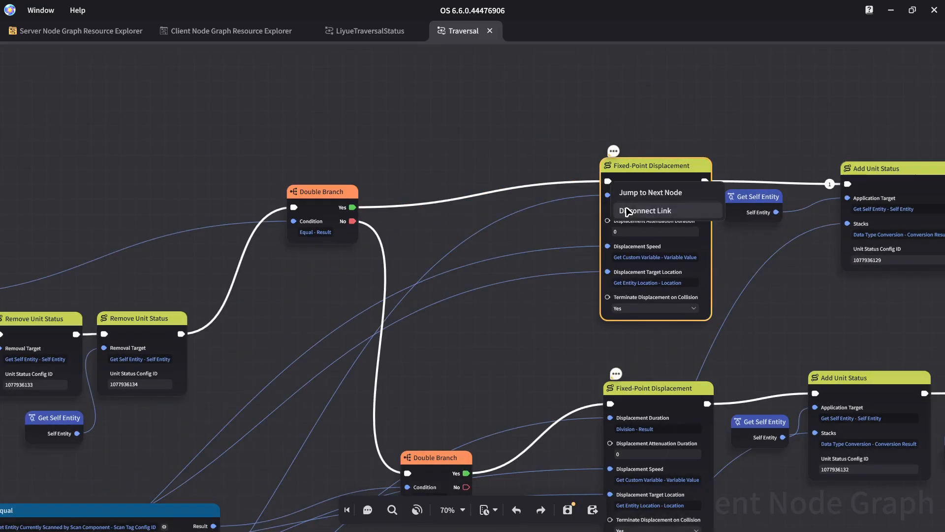
{"action": "left_click", "coordinate": [627, 211]}
{"action": "right_click", "coordinate": [439, 169]}
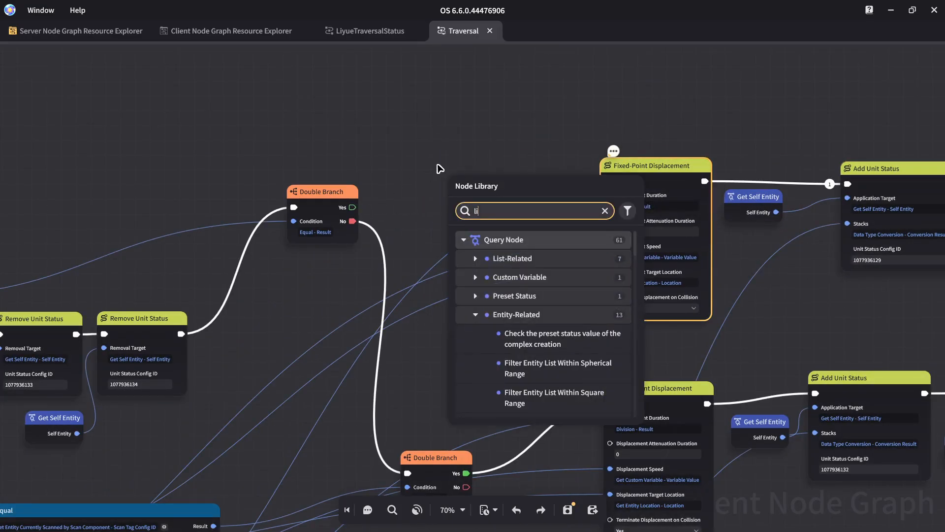
{"action": "left_click_drag", "start_coordinate": [352, 207], "coordinate": [607, 181]}
Step: Switch to the Wonderland editor and start a test play of the level
{"action": "key", "text": "alt+Tab"}
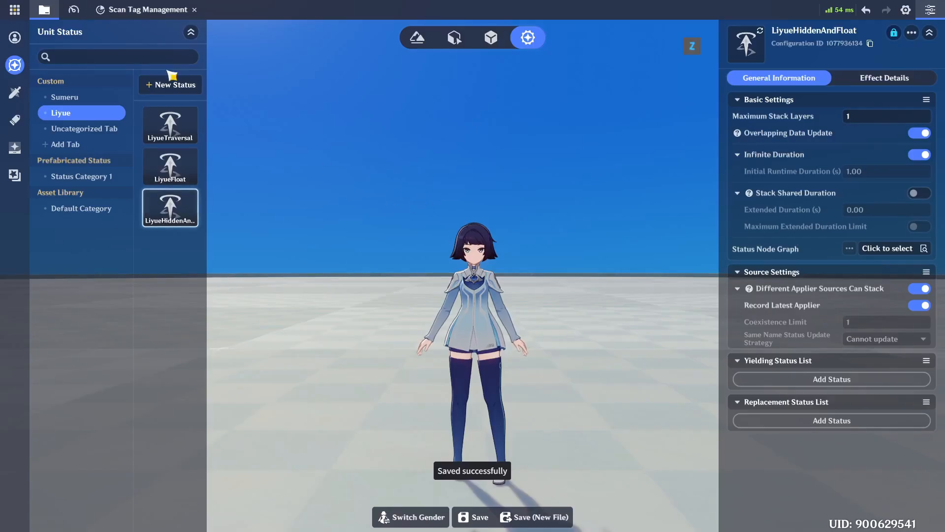
{"action": "left_click", "coordinate": [17, 12]}
{"action": "left_click", "coordinate": [60, 129]}
{"action": "left_click", "coordinate": [530, 306]}
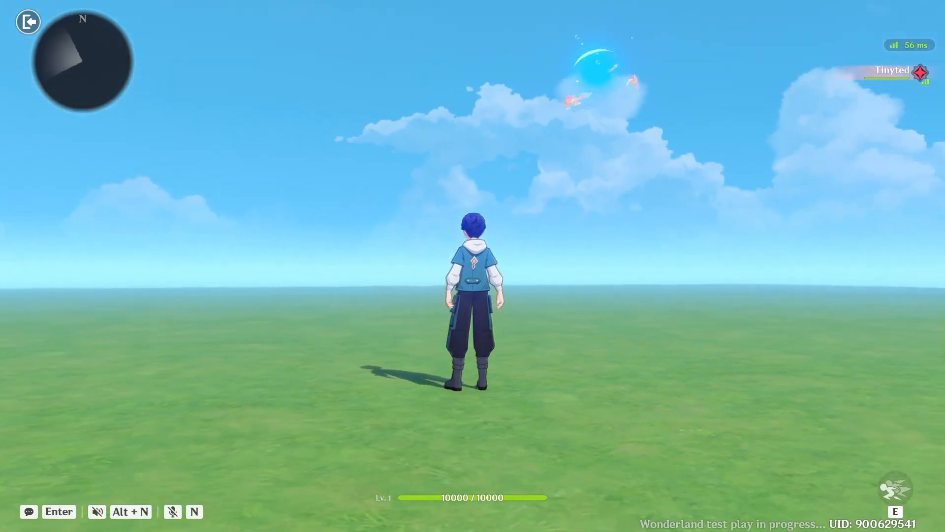
Step: Trigger the traversal skill repeatedly at the different scan points to check hiding, floating and status removal, and end the test play
{"action": "key", "text": "e"}
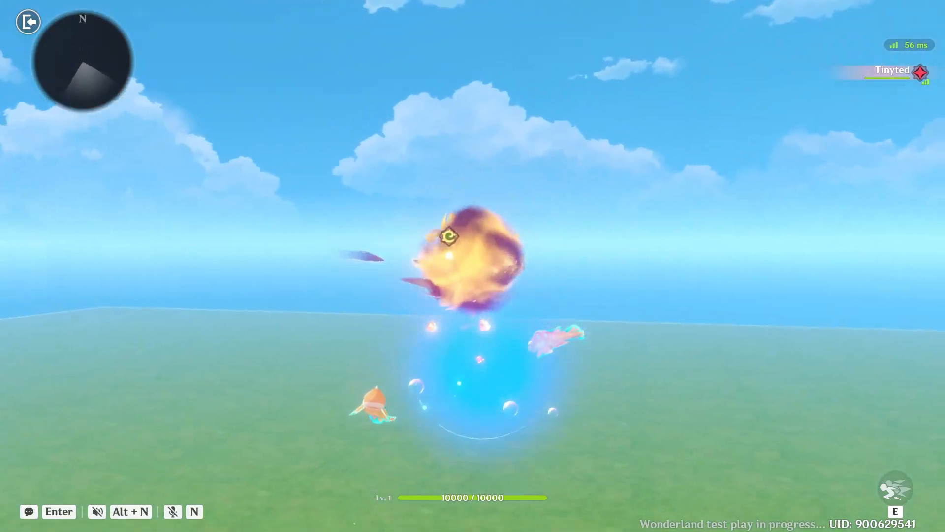
{"action": "key", "text": "e"}
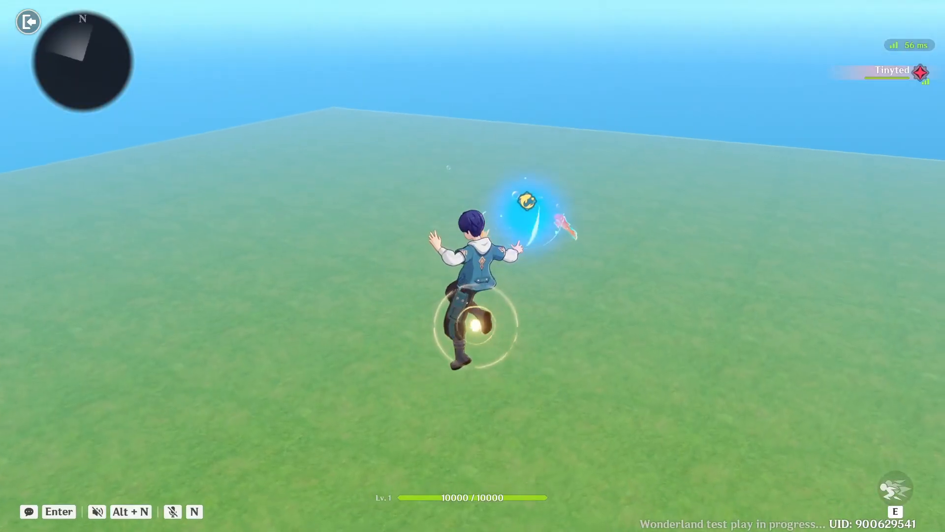
{"action": "key", "text": "e"}
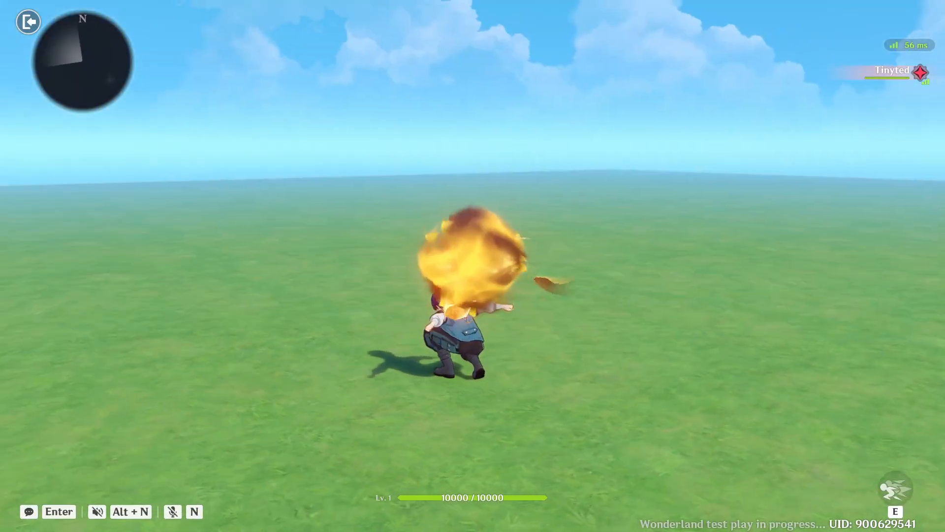
{"action": "key", "text": "e"}
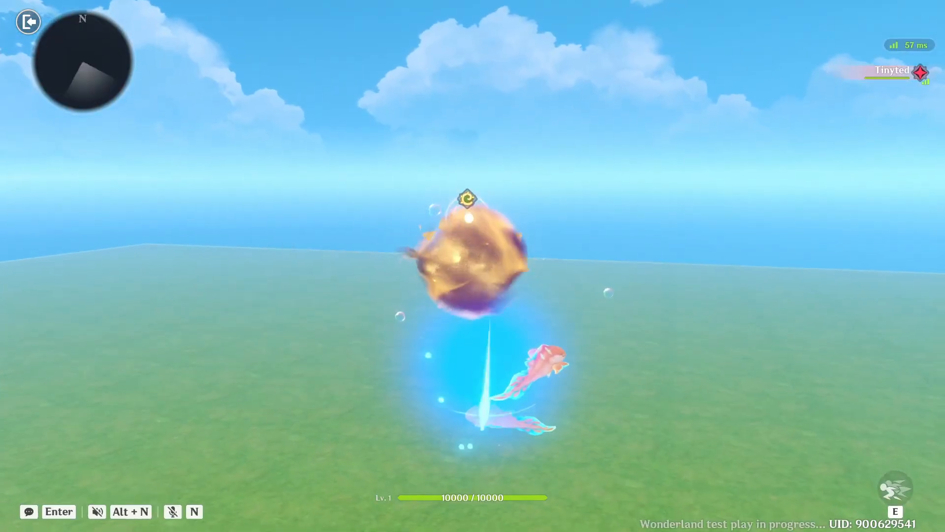
{"action": "key", "text": "e"}
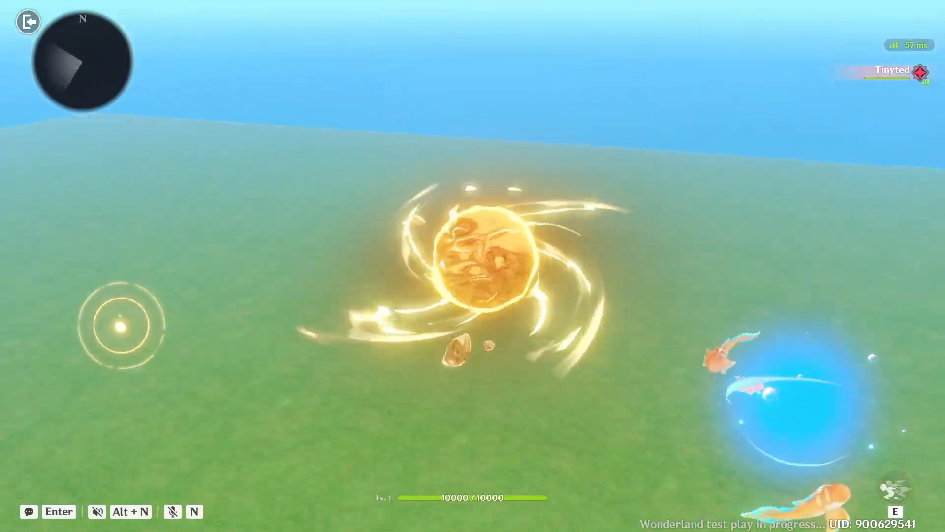
{"action": "key", "text": "e"}
{"action": "key", "text": "e"}
{"action": "key", "text": "e"}
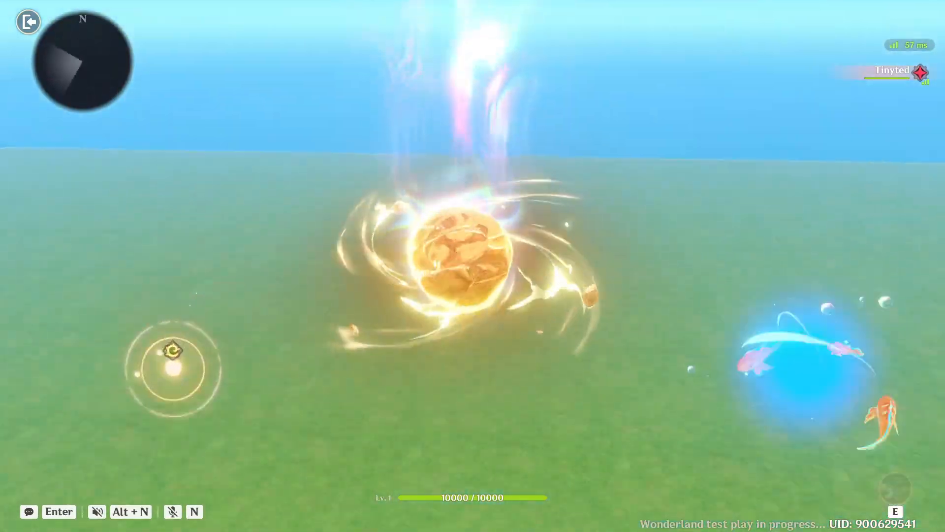
{"action": "key", "text": "e"}
{"action": "key", "text": "e"}
{"action": "key", "text": "e"}
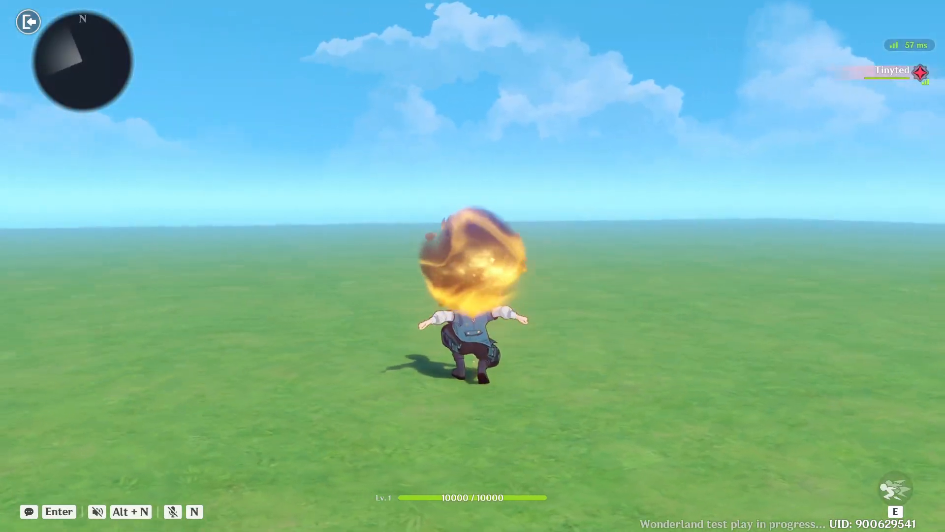
{"action": "key", "text": "d"}
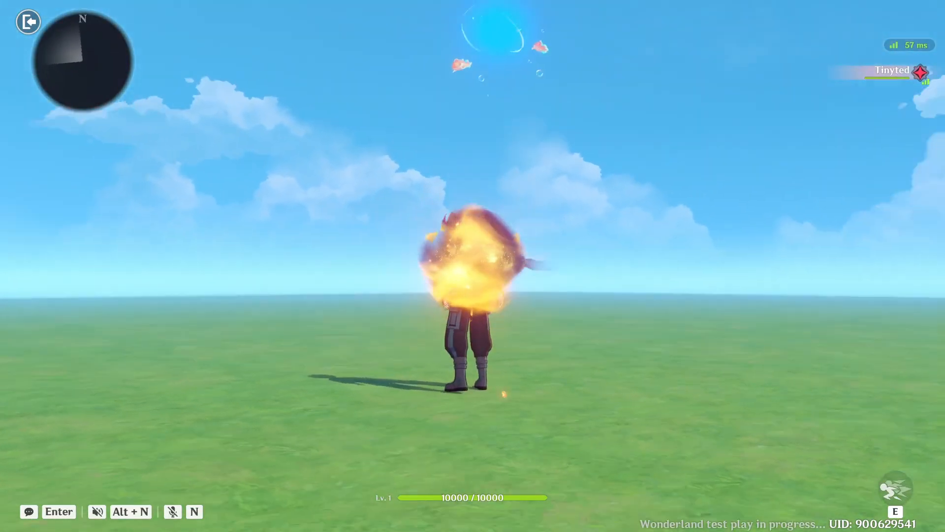
{"action": "key", "text": "e"}
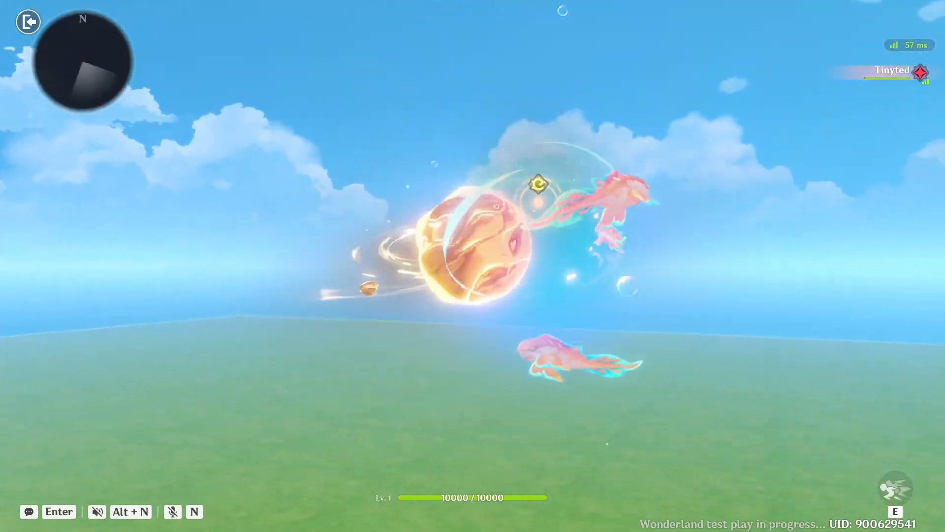
{"action": "key", "text": "e"}
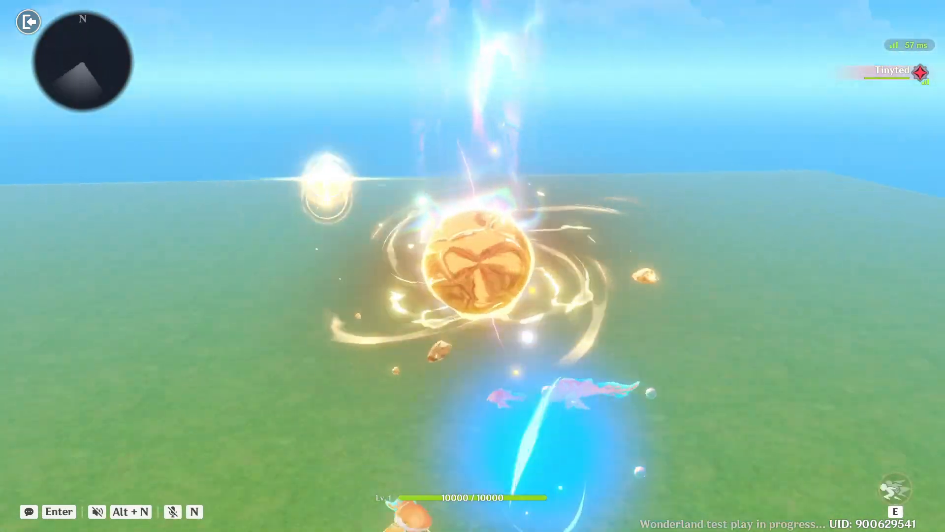
{"action": "key", "text": "e"}
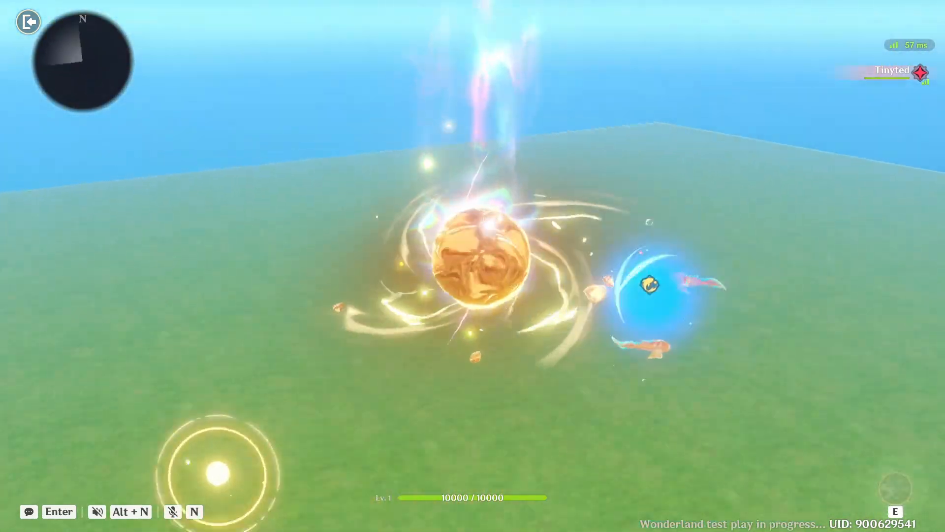
{"action": "key", "text": "e"}
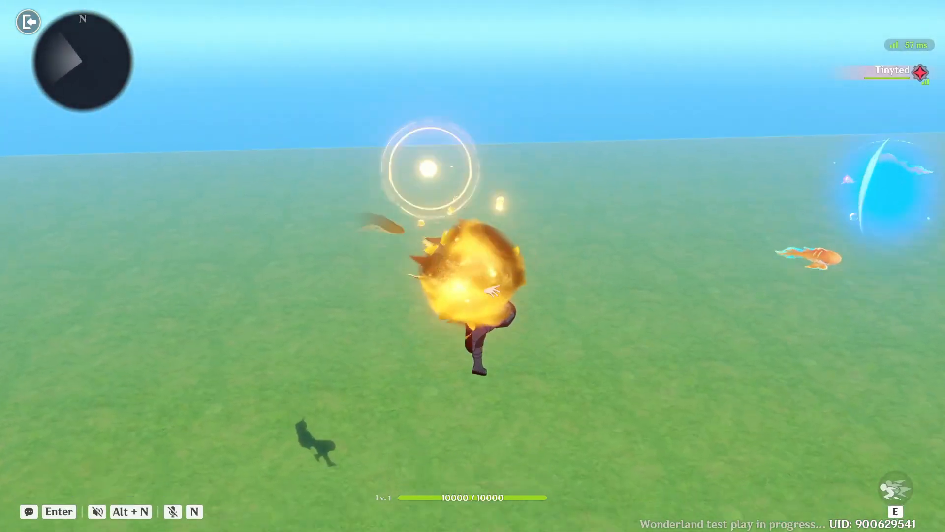
{"action": "key", "text": "Escape"}
{"action": "left_click", "coordinate": [512, 329]}
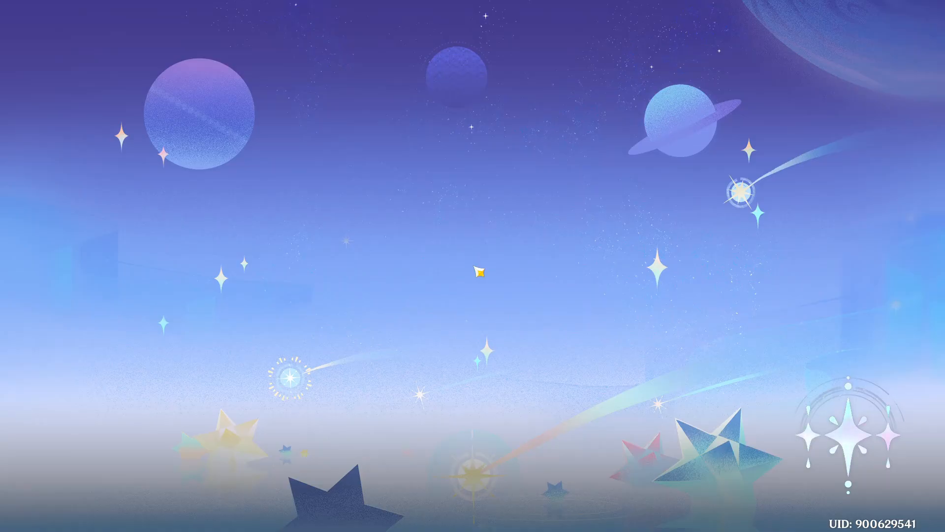
Step: In the Traversal graph, add a Remove Unit Status node after the Sumeru branch's Add Unit Status, with Get Self Entity as its removal target
{"action": "key", "text": "alt+Tab"}
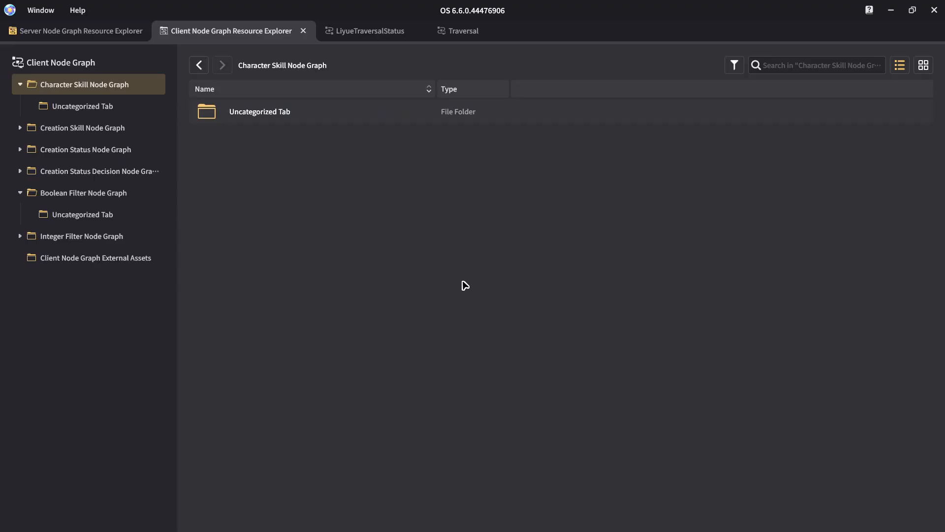
{"action": "left_click", "coordinate": [463, 30]}
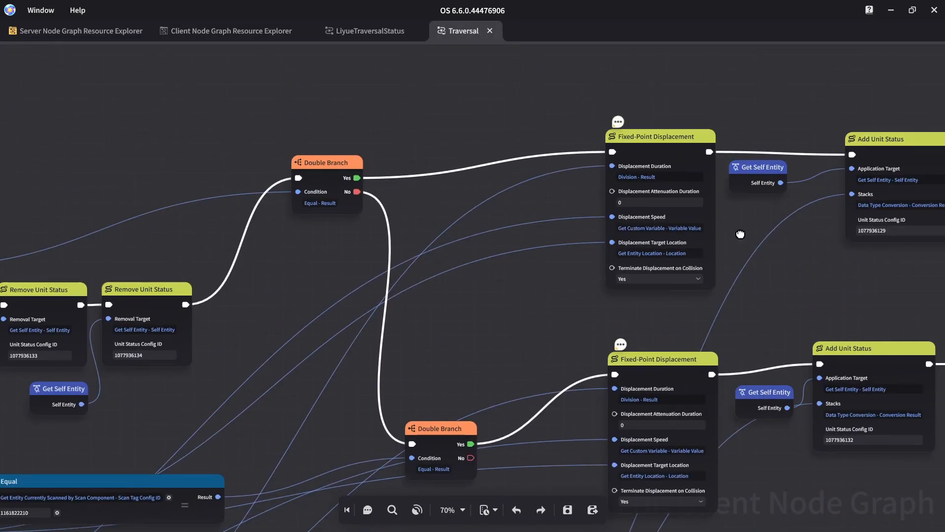
{"action": "middle_click_drag", "start_coordinate": [740, 233], "coordinate": [467, 252]}
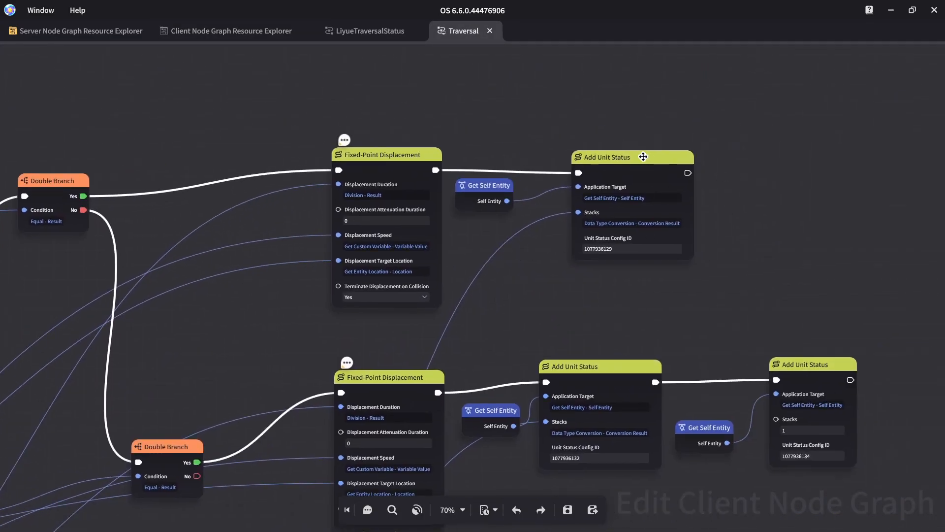
{"action": "left_click_drag", "start_coordinate": [642, 157], "coordinate": [612, 159]}
{"action": "right_click", "coordinate": [729, 162]}
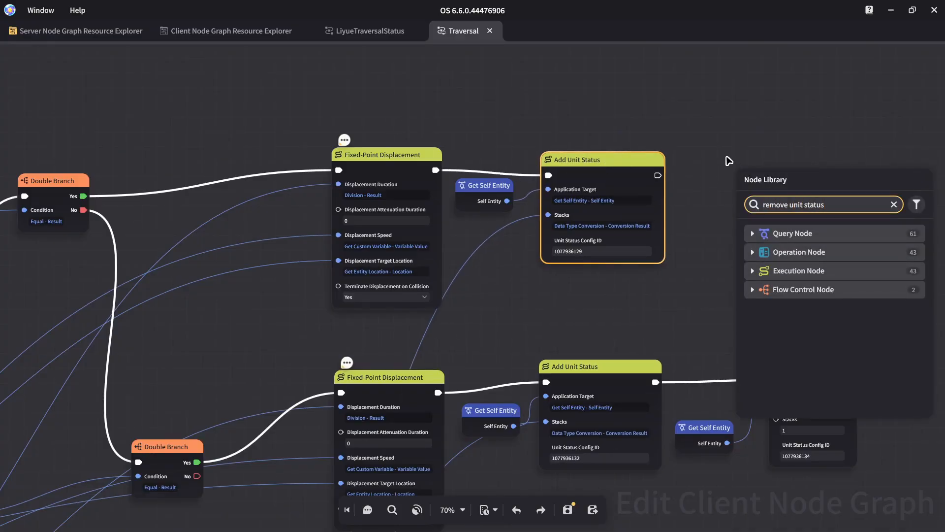
{"action": "left_click", "coordinate": [809, 272]}
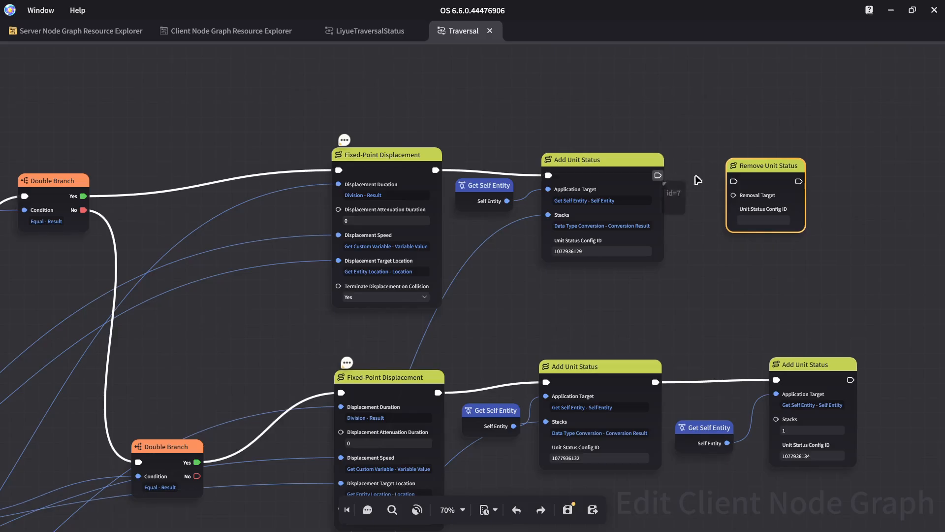
{"action": "left_click_drag", "start_coordinate": [658, 176], "coordinate": [699, 202]}
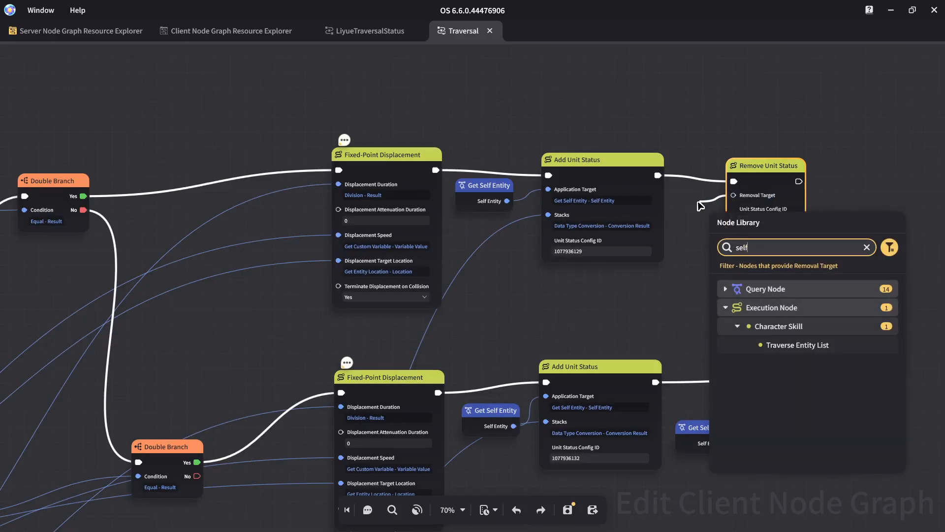
{"action": "left_click", "coordinate": [802, 326]}
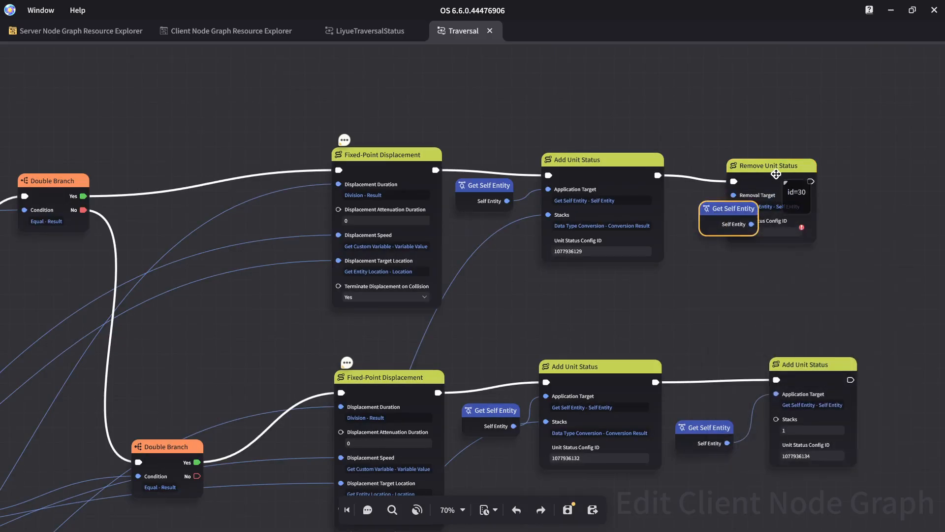
{"action": "left_click_drag", "start_coordinate": [772, 170], "coordinate": [870, 169]}
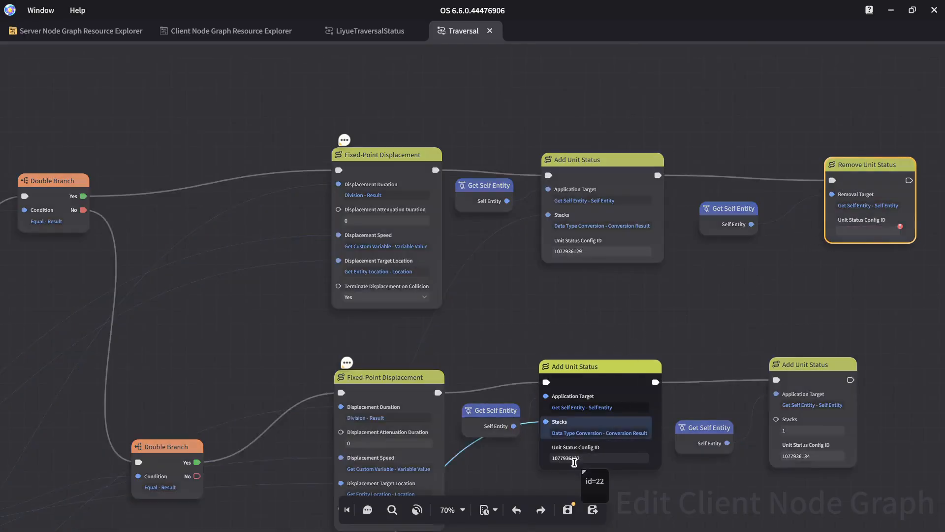
{"action": "left_click", "coordinate": [591, 457]}
{"action": "key", "text": "ctrl+c"}
{"action": "left_click", "coordinate": [686, 311]}
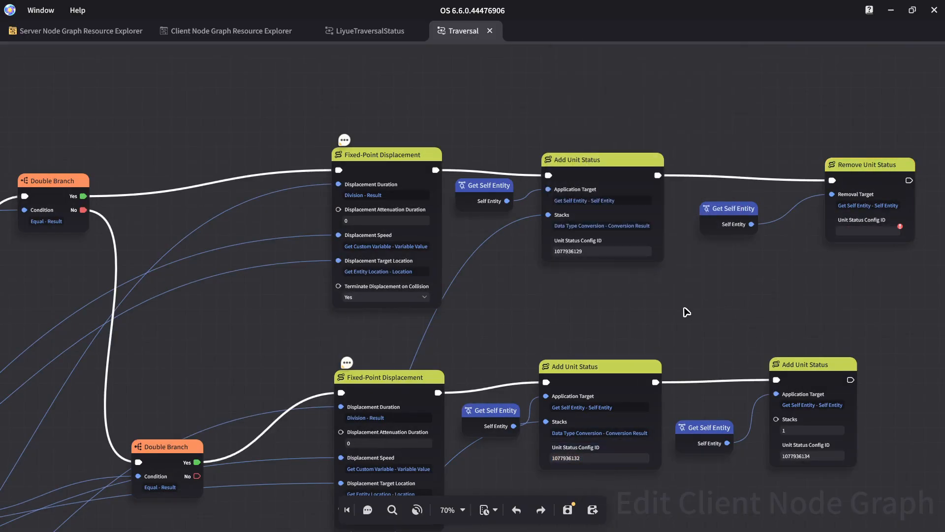
{"action": "left_click", "coordinate": [846, 233]}
{"action": "key", "text": "ctrl+v"}
{"action": "left_click_drag", "start_coordinate": [867, 172], "coordinate": [817, 162]}
{"action": "left_click_drag", "start_coordinate": [870, 297], "coordinate": [536, 270]}
{"action": "key", "text": "ctrl+s"}
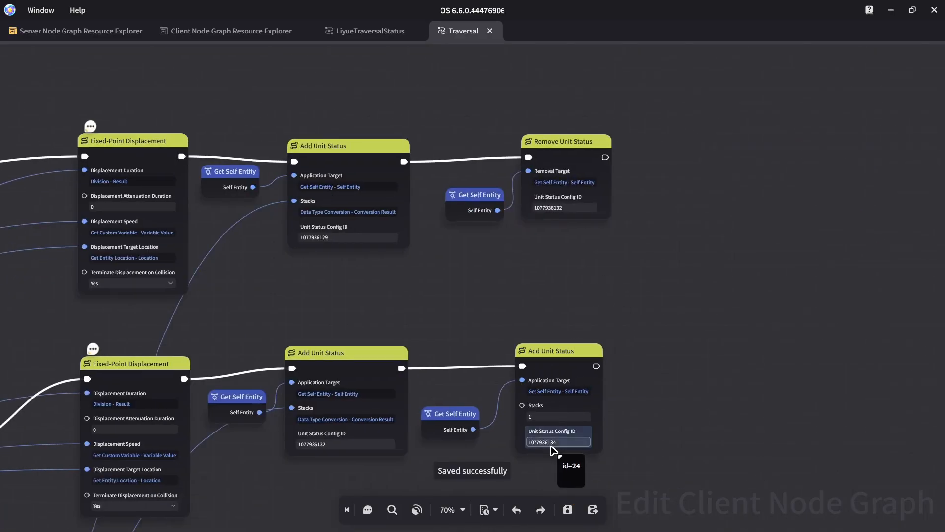
Step: Duplicate the Sumeru branch's Remove Unit Status and Get Self Entity nodes and chain the copy after the original Remove Unit Status
{"action": "left_click", "coordinate": [563, 346]}
{"action": "left_click_drag", "start_coordinate": [441, 331], "coordinate": [604, 467]}
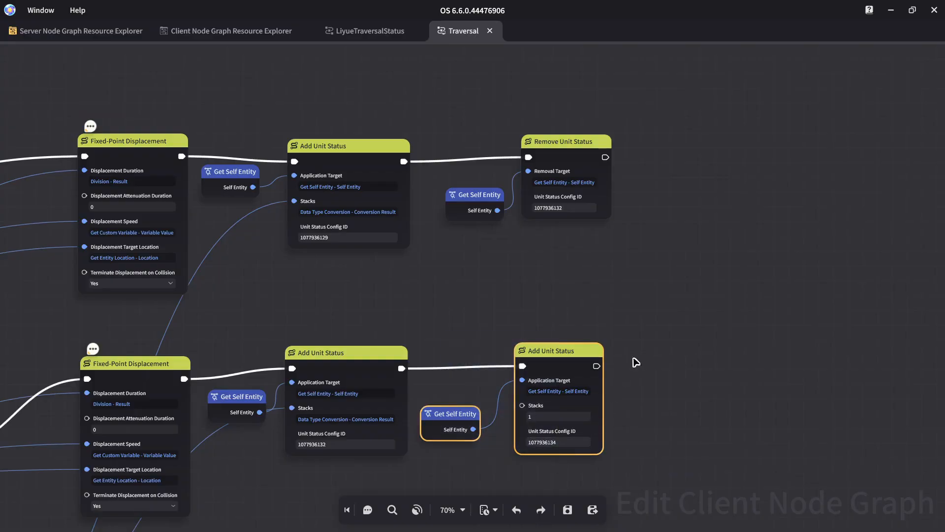
{"action": "left_click", "coordinate": [585, 138]}
{"action": "key", "text": "ctrl+v"}
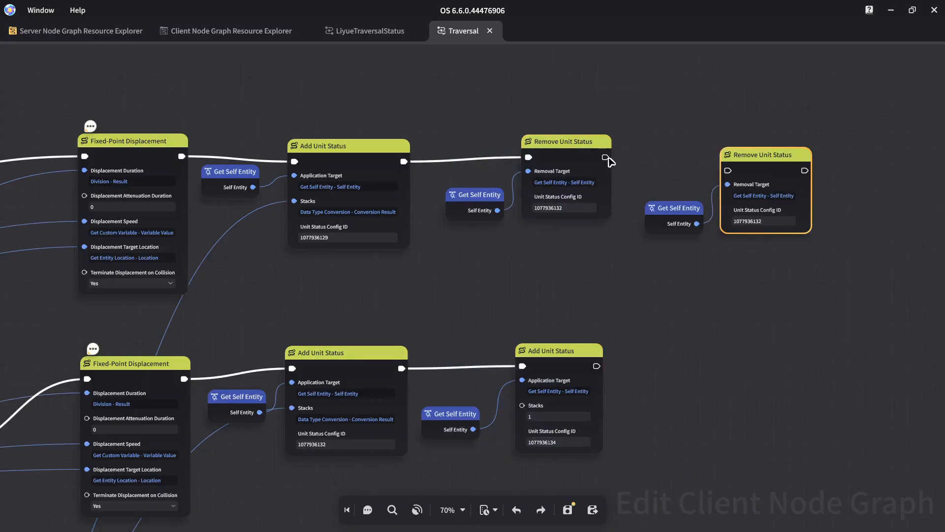
{"action": "left_click_drag", "start_coordinate": [606, 157], "coordinate": [757, 150]}
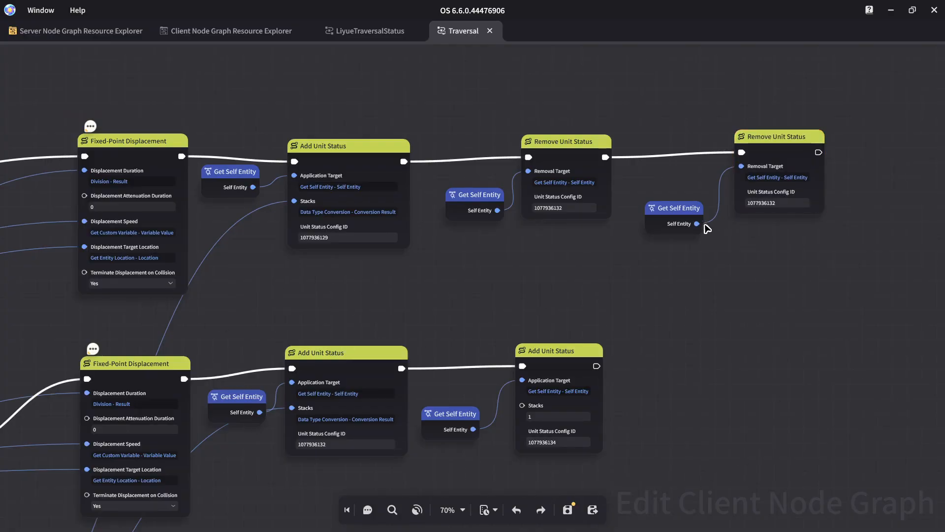
{"action": "double_click", "coordinate": [561, 442]}
{"action": "key", "text": "ctrl+c"}
{"action": "double_click", "coordinate": [797, 204]}
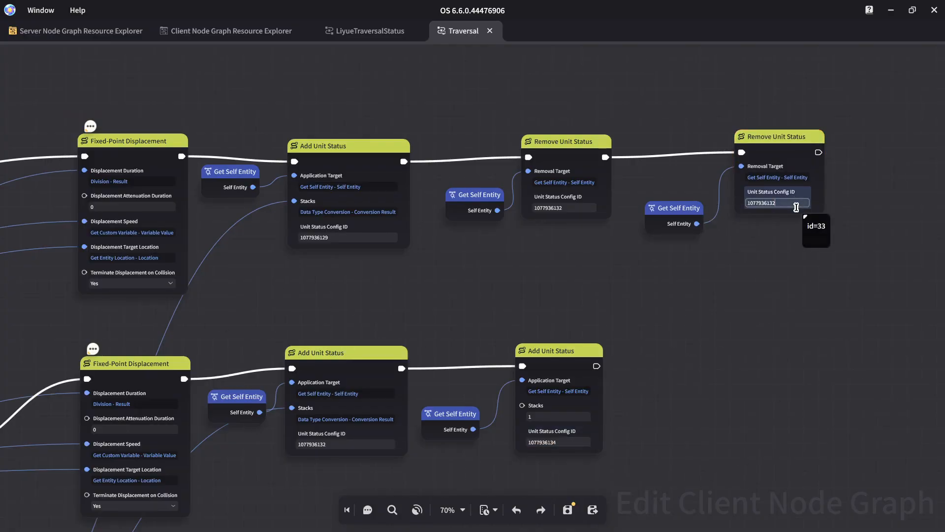
{"action": "key", "text": "ctrl+v"}
Step: Copy the first Remove Unit Status node with its Get Self Entity to the end of the lower Liyue branch
{"action": "left_click_drag", "start_coordinate": [502, 159], "coordinate": [597, 269]}
{"action": "key", "text": "ctrl+c"}
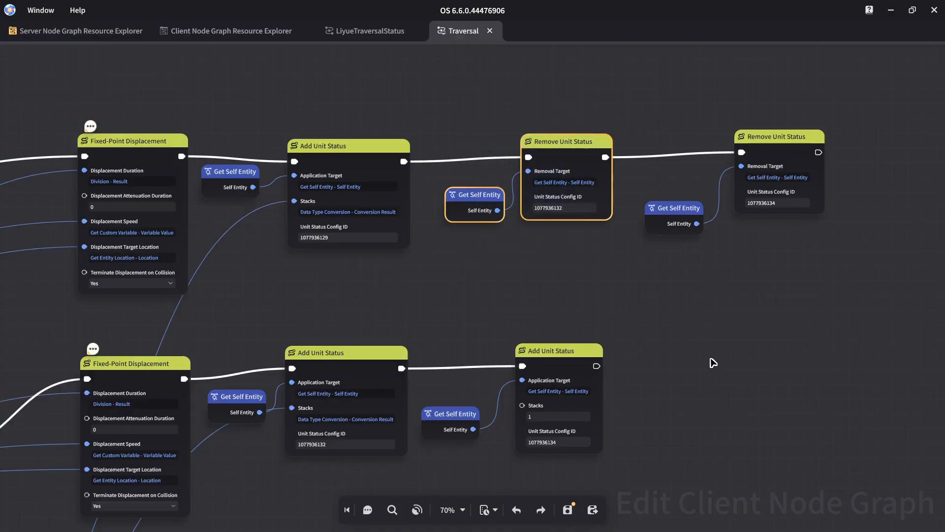
{"action": "key", "text": "ctrl+v"}
{"action": "left_click_drag", "start_coordinate": [786, 338], "coordinate": [707, 325]}
{"action": "left_click_drag", "start_coordinate": [786, 377], "coordinate": [738, 395]}
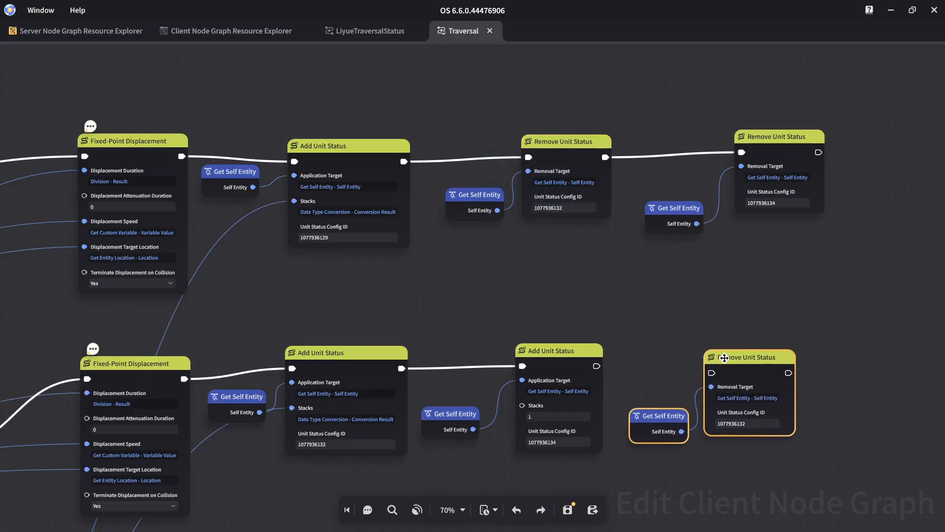
{"action": "left_click", "coordinate": [477, 241]}
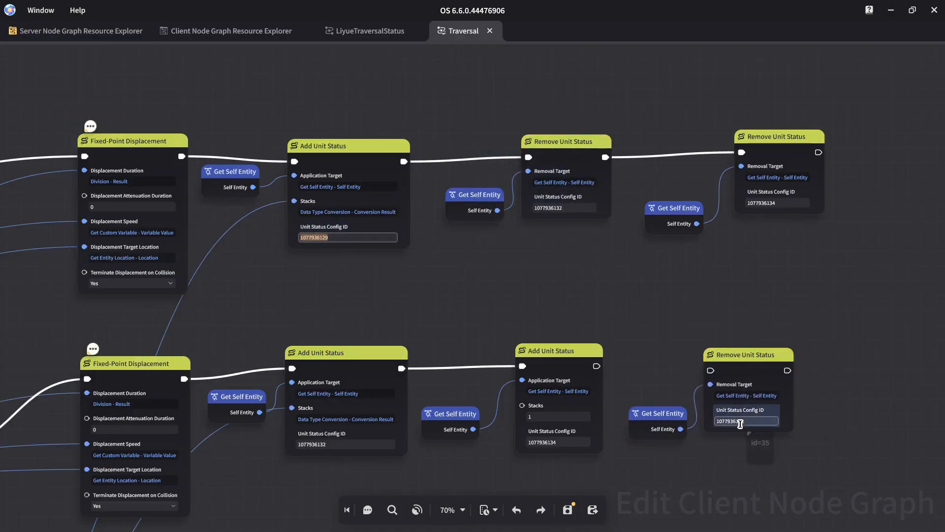
{"action": "left_click_drag", "start_coordinate": [598, 366], "coordinate": [711, 370]}
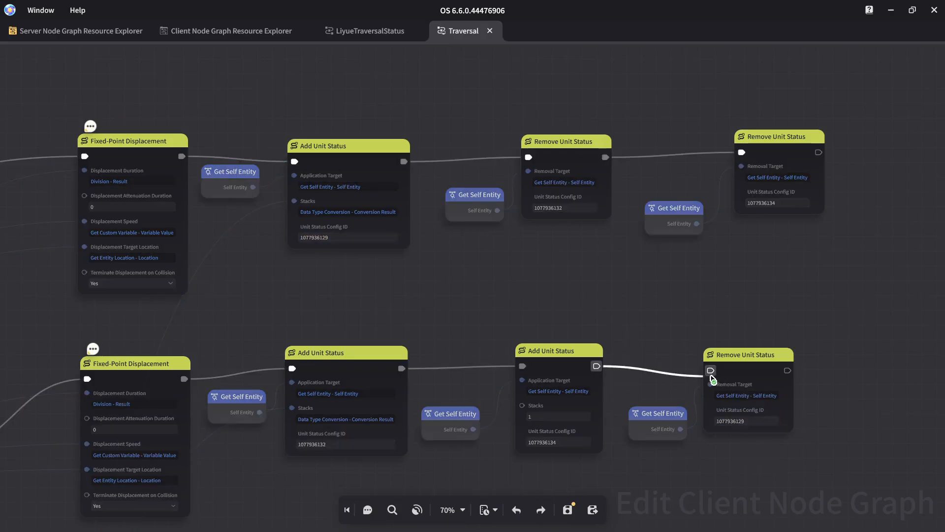
{"action": "key", "text": "ctrl+s"}
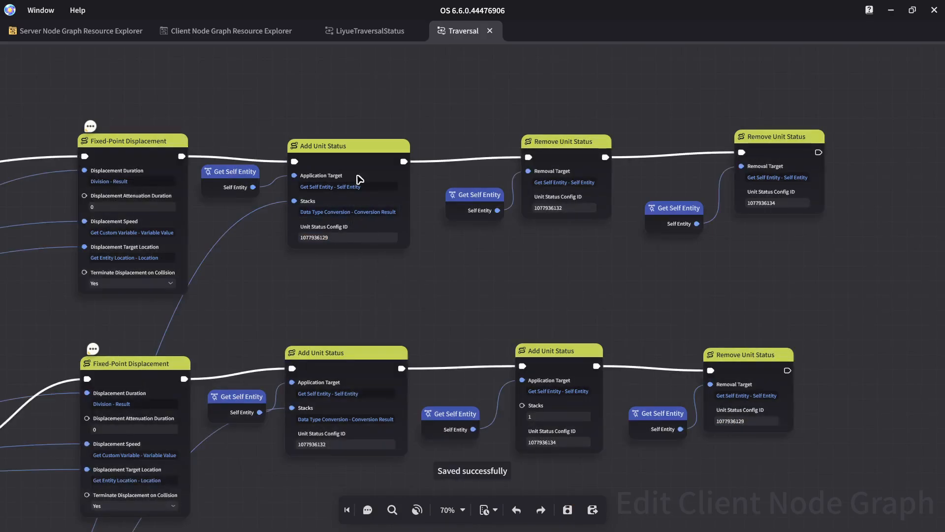
Step: Review the add and remove status chains of both branches and check them against the Liyue unit statuses in the Wonderland editor
{"action": "middle_click_drag", "start_coordinate": [250, 99], "coordinate": [411, 132]}
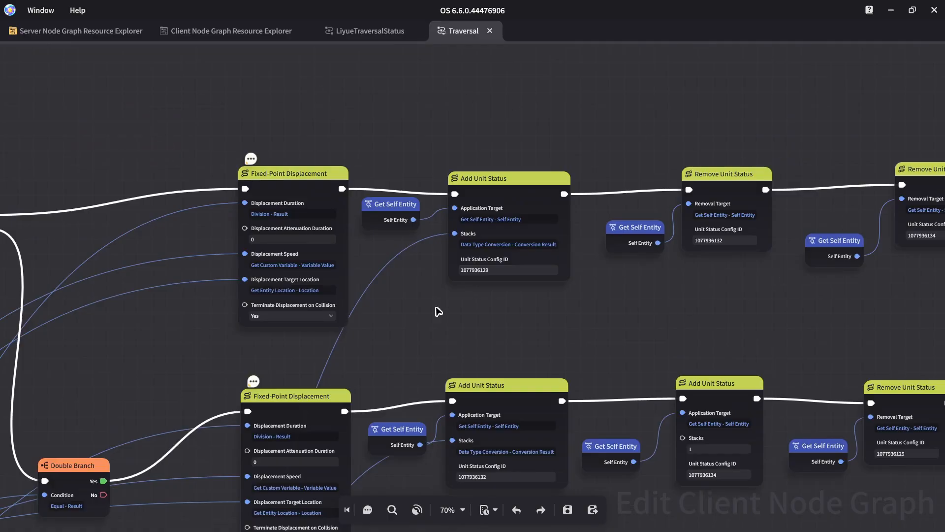
{"action": "middle_click_drag", "start_coordinate": [782, 313], "coordinate": [680, 274]}
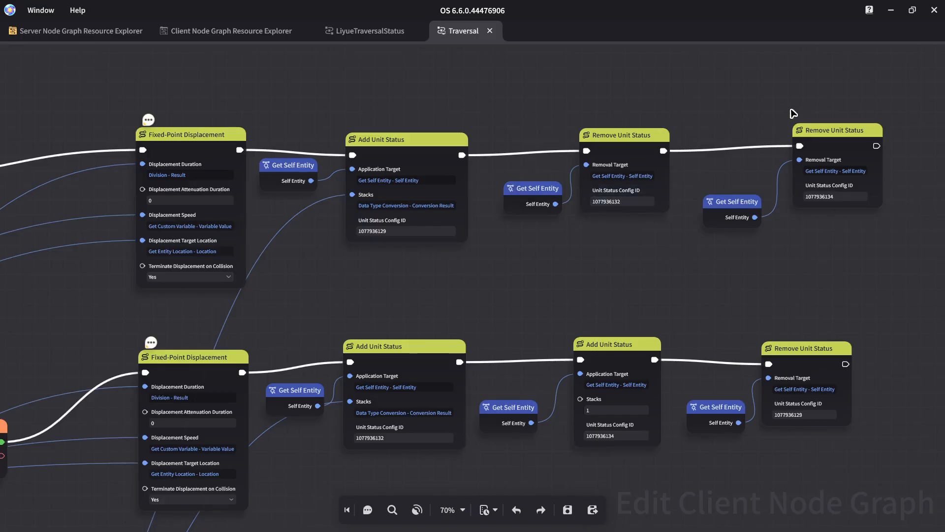
{"action": "middle_click_drag", "start_coordinate": [700, 259], "coordinate": [690, 232]}
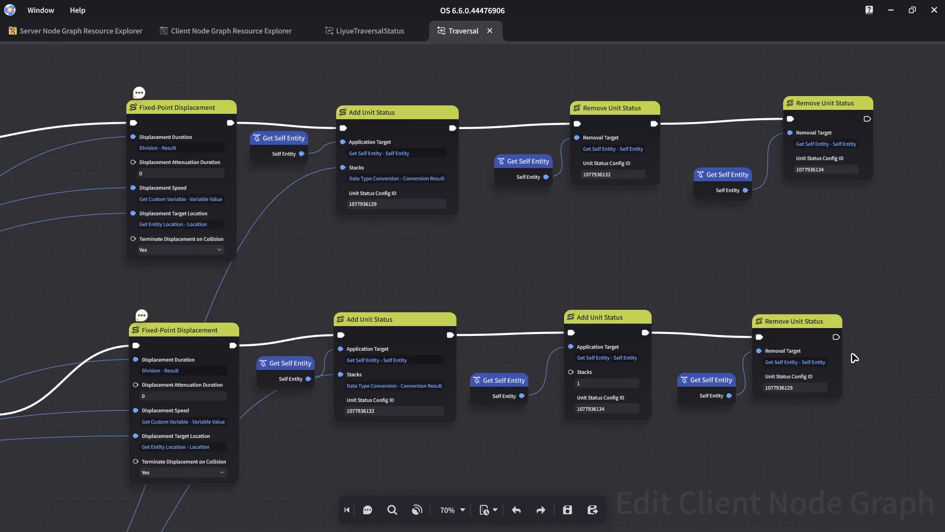
{"action": "middle_click_drag", "start_coordinate": [551, 245], "coordinate": [681, 250]}
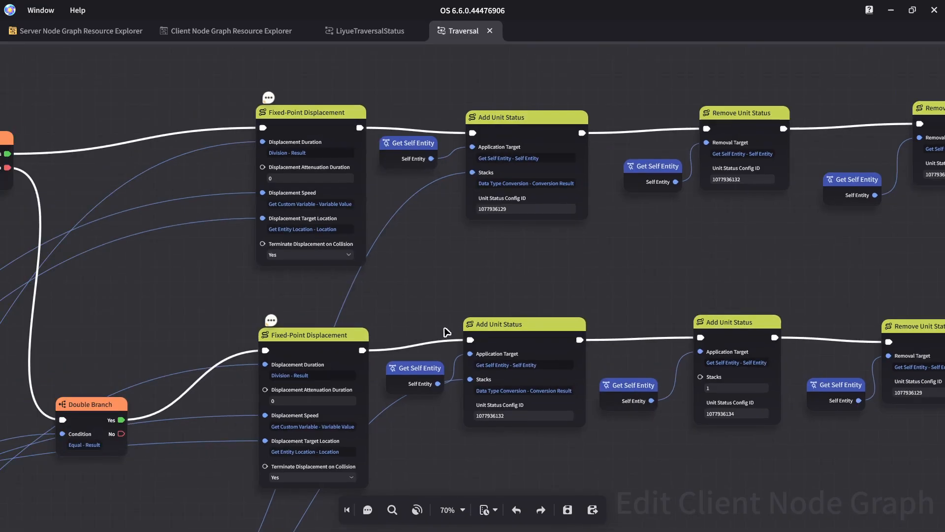
{"action": "middle_click_drag", "start_coordinate": [572, 472], "coordinate": [526, 458]}
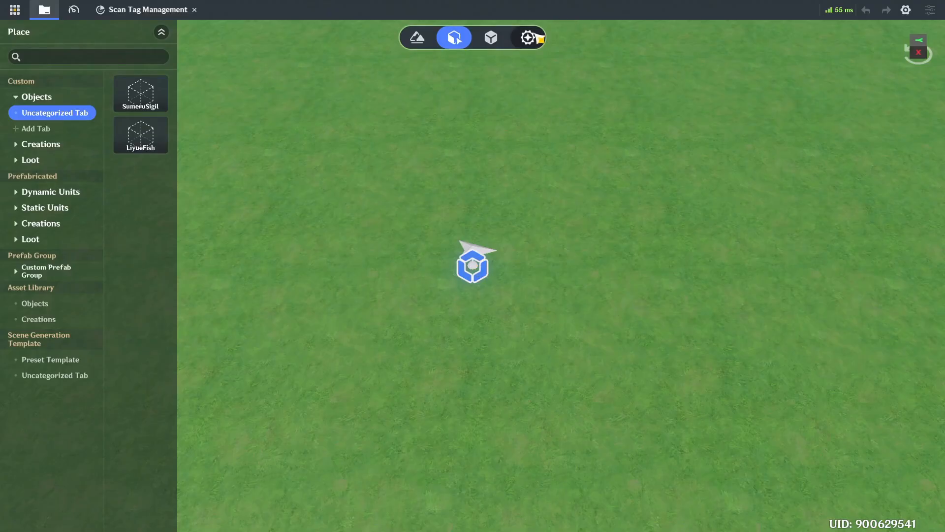
{"action": "left_click", "coordinate": [527, 38]}
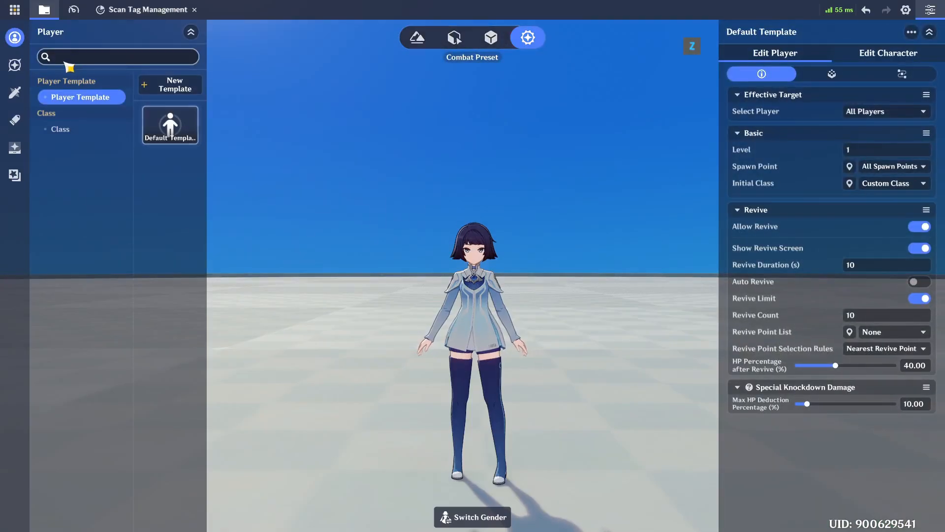
{"action": "left_click", "coordinate": [14, 65]}
{"action": "left_click", "coordinate": [79, 112]}
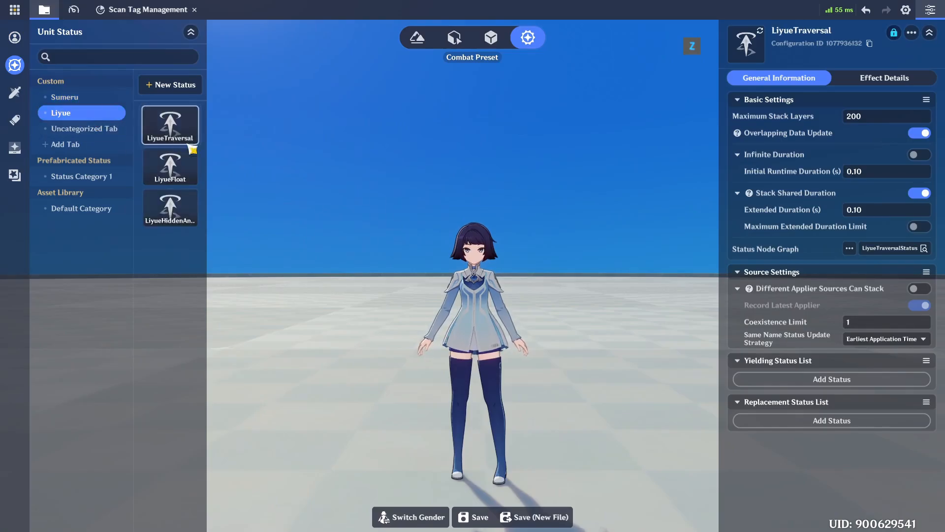
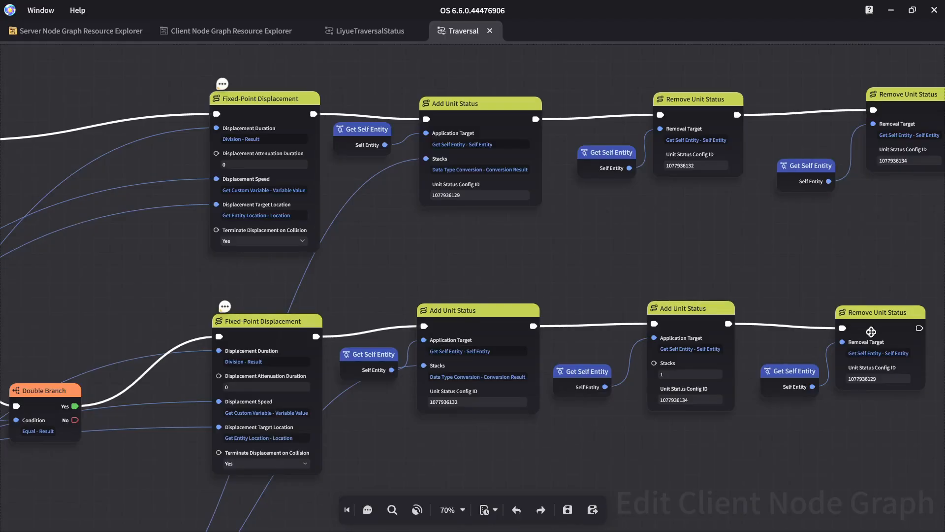
{"action": "middle_click_drag", "start_coordinate": [705, 234], "coordinate": [661, 255]}
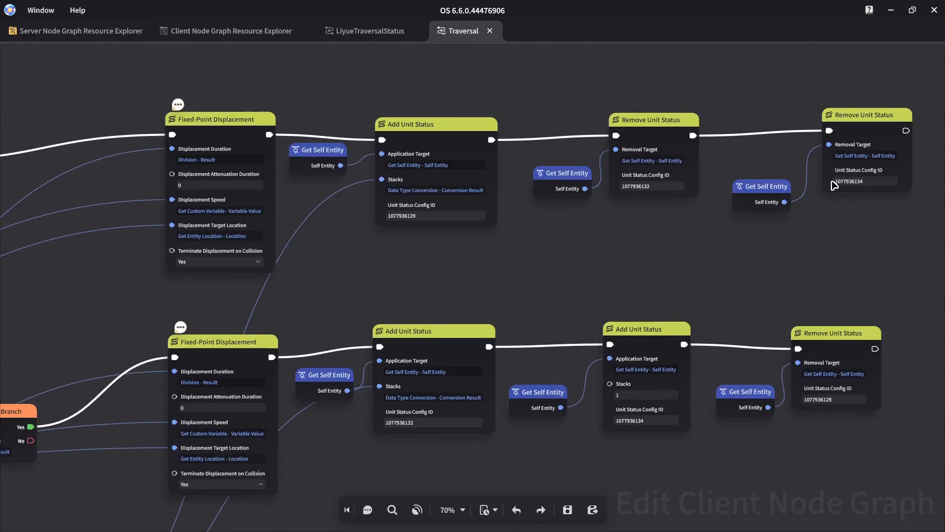
{"action": "middle_click_drag", "start_coordinate": [581, 266], "coordinate": [638, 252]}
Step: Save the Traversal graph, switch to the Wonderland editor and start a test play
{"action": "key", "text": "ctrl+s"}
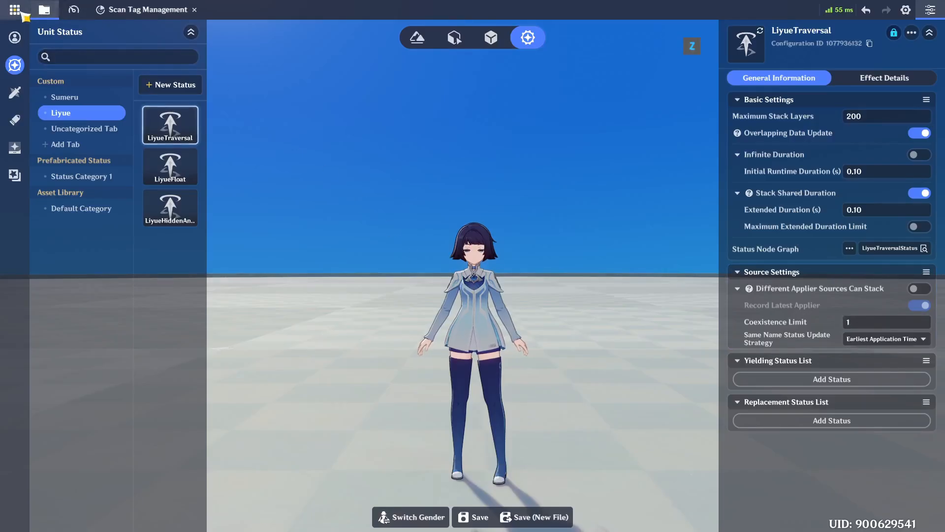
{"action": "left_click", "coordinate": [15, 10]}
{"action": "left_click", "coordinate": [532, 306]}
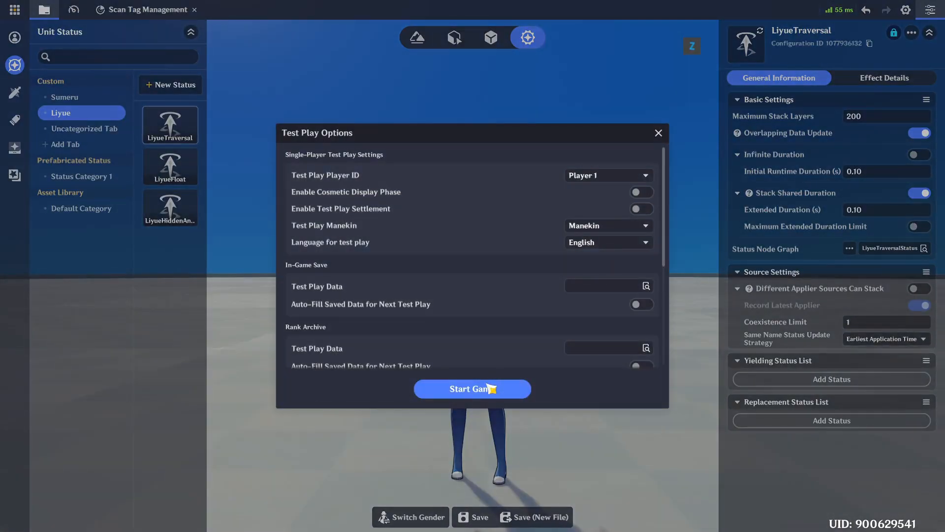
{"action": "left_click", "coordinate": [487, 389]}
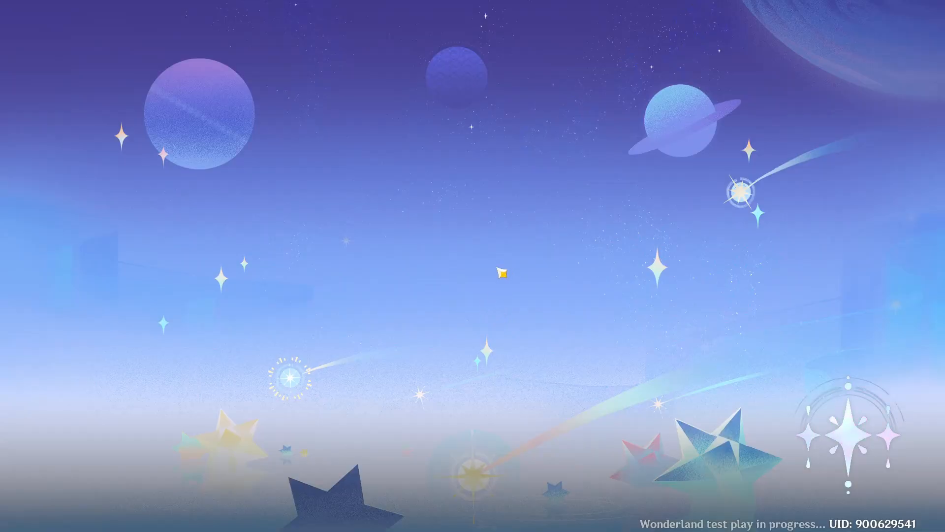
Step: Test traversing repeatedly between the Sumeru sigil and the Liyue fish in test play, then exit to the editor
{"action": "key", "text": "e"}
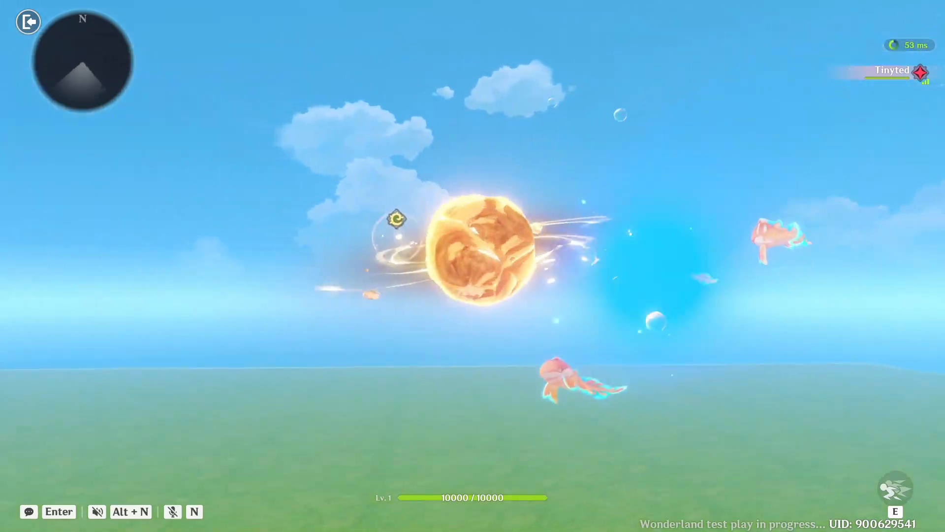
{"action": "key", "text": "e"}
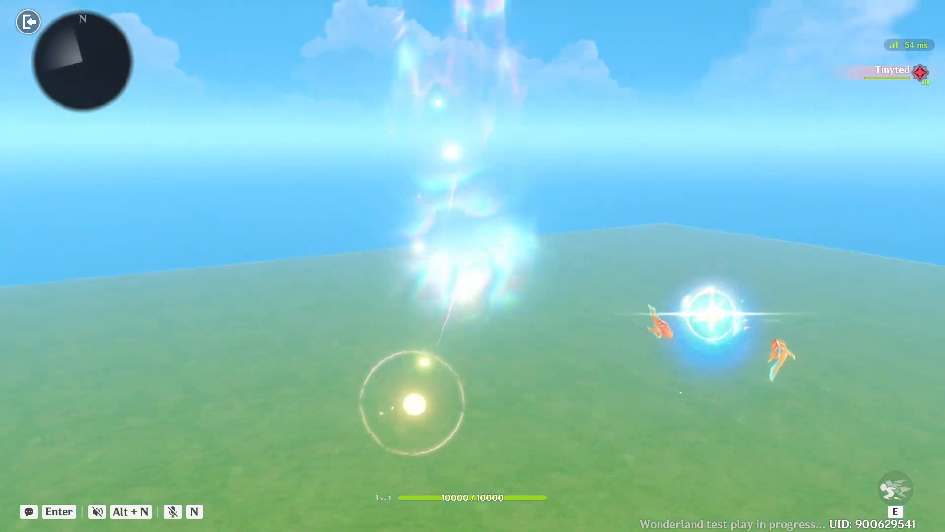
{"action": "key", "text": "e"}
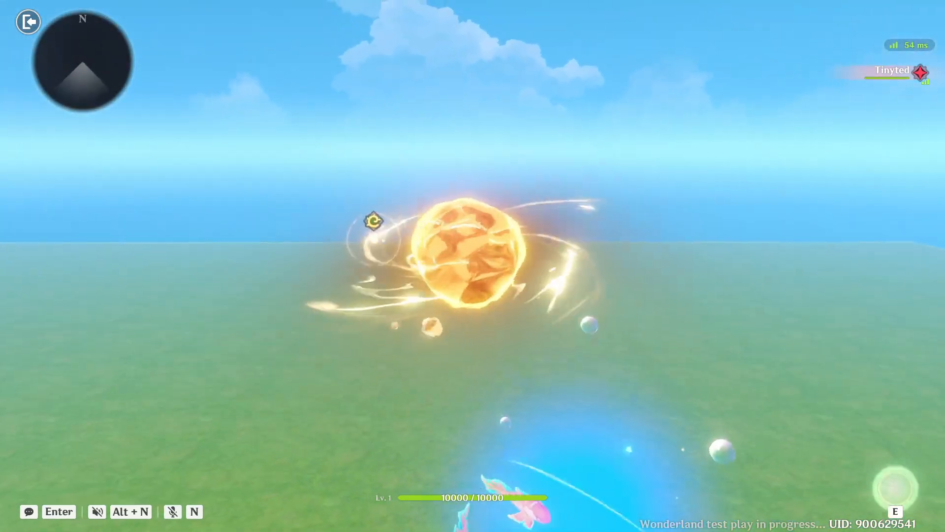
{"action": "key", "text": "e"}
{"action": "key", "text": "e"}
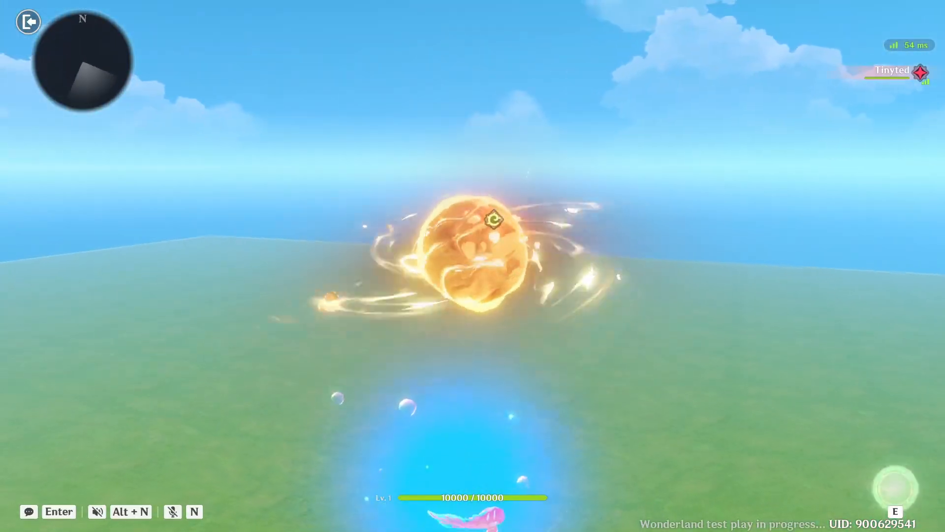
{"action": "key", "text": "e"}
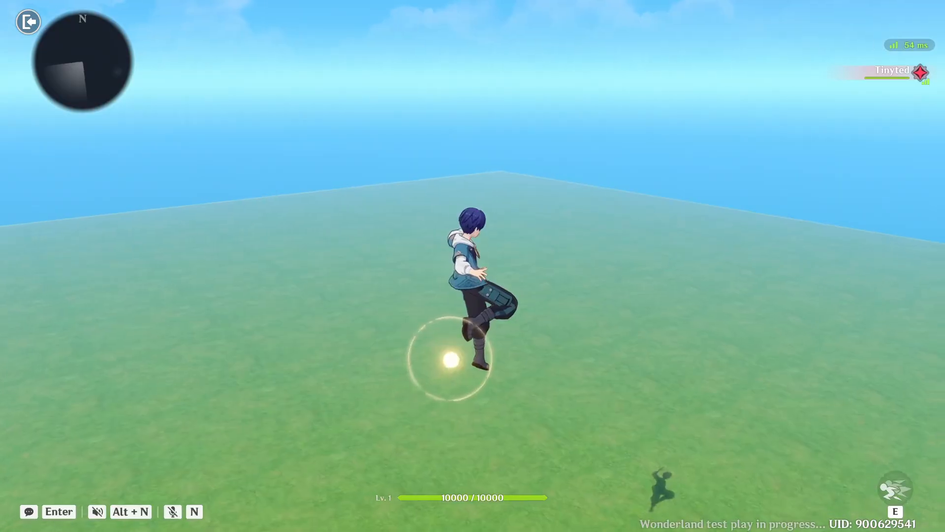
{"action": "key", "text": "e"}
{"action": "key", "text": "e"}
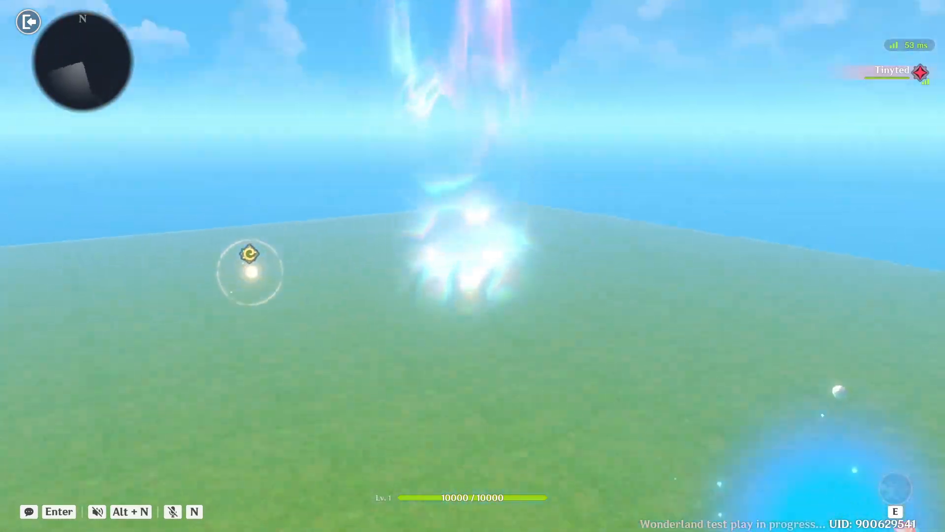
{"action": "key", "text": "e"}
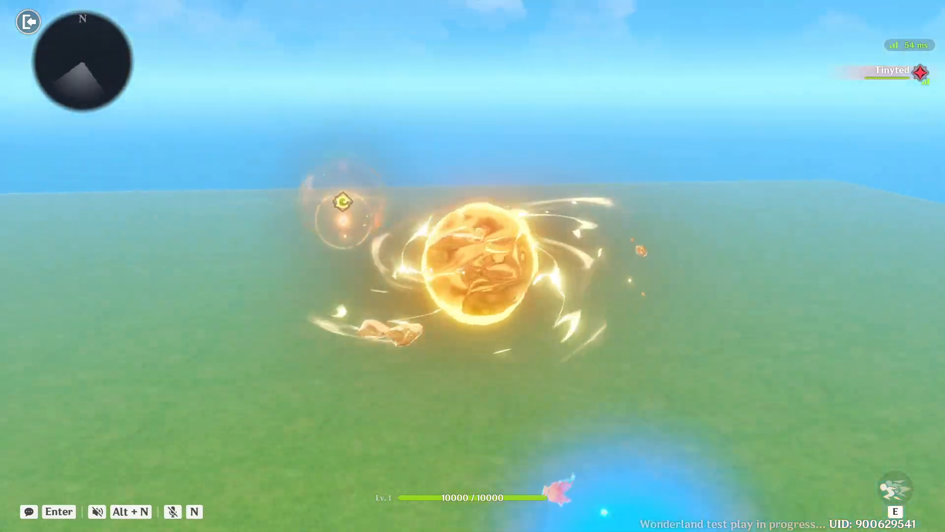
{"action": "key", "text": "e"}
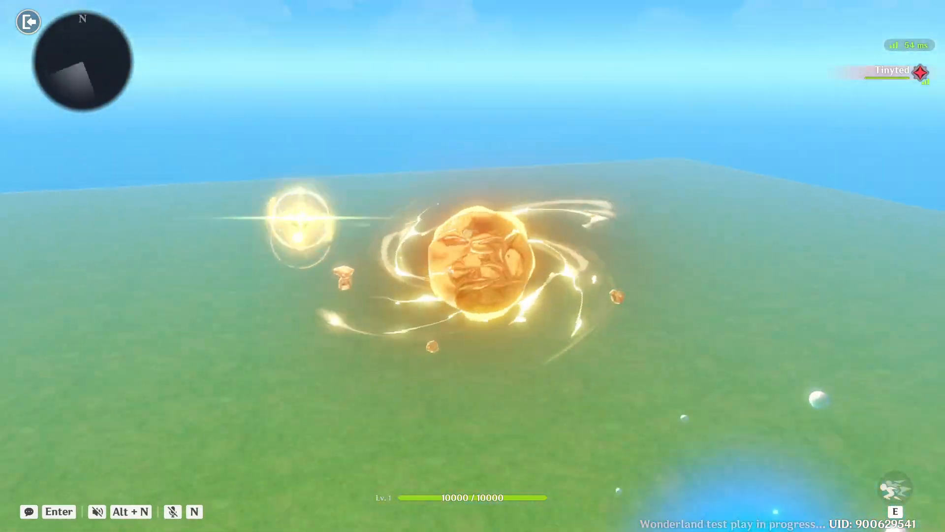
{"action": "key", "text": "e"}
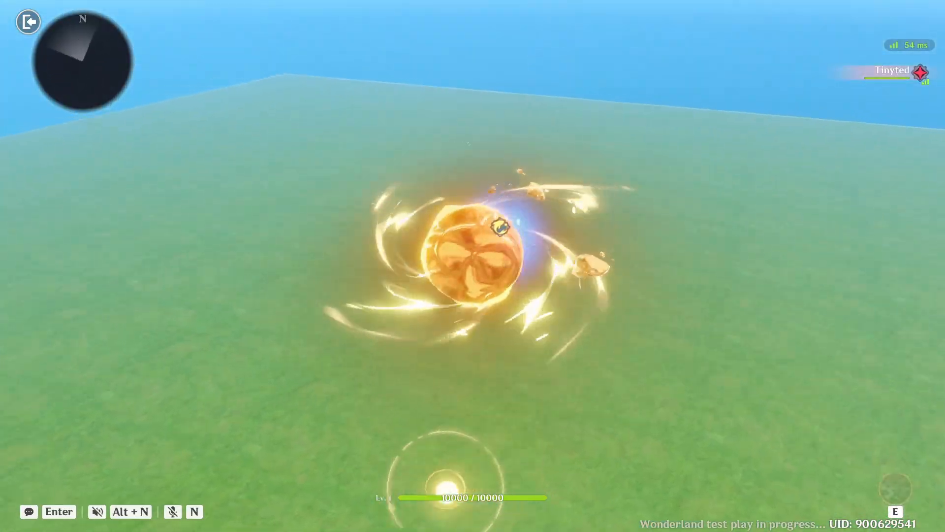
{"action": "key", "text": "e"}
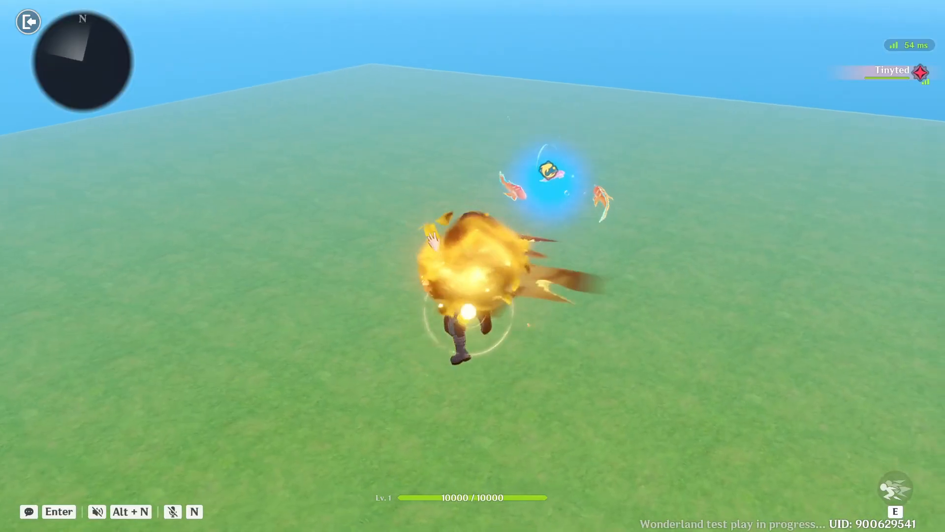
{"action": "key", "text": "e"}
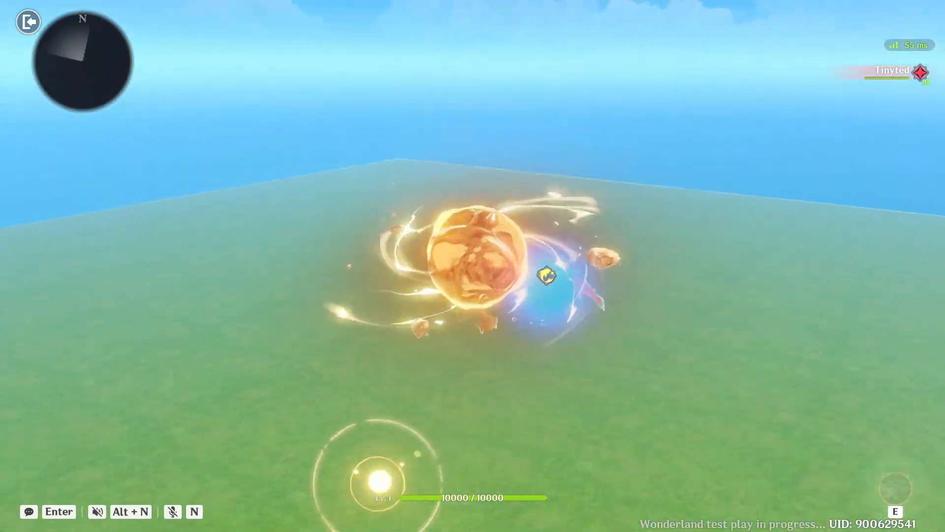
{"action": "key", "text": "e"}
{"action": "key", "text": "e"}
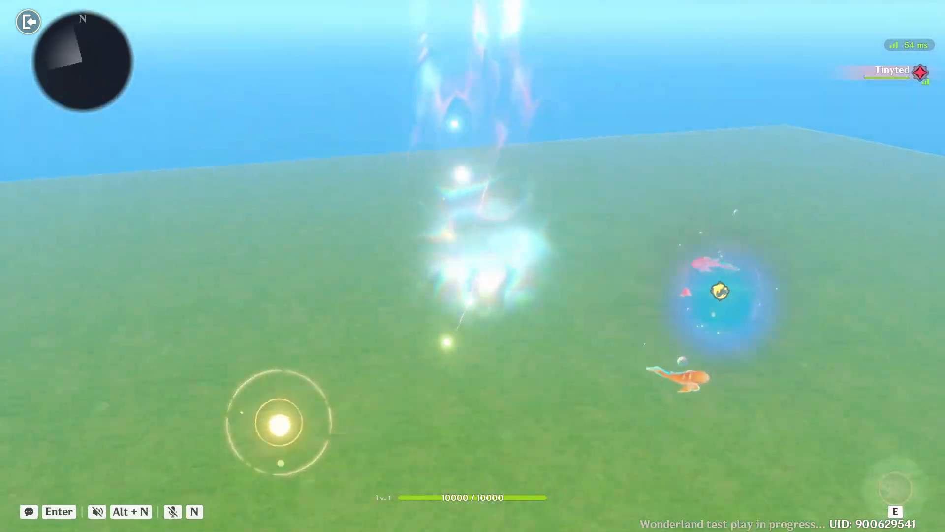
{"action": "key", "text": "e"}
{"action": "key", "text": "e"}
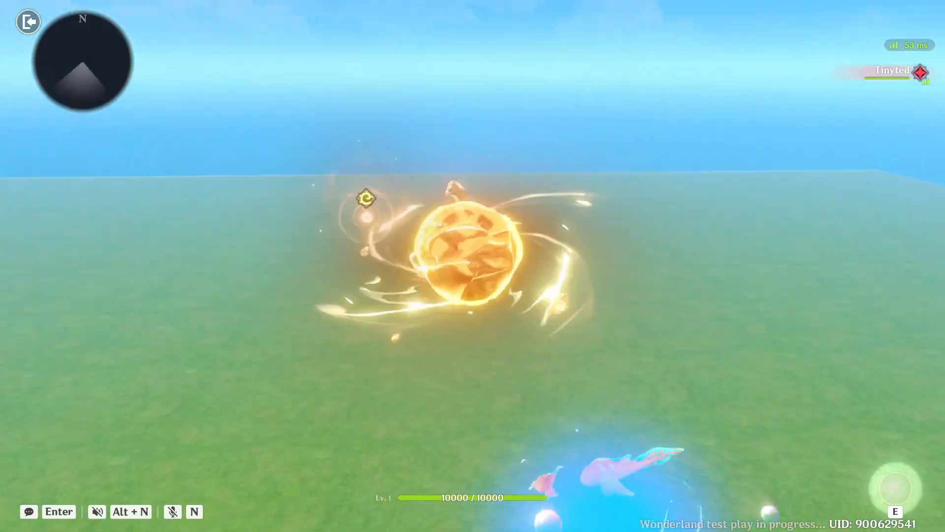
{"action": "key", "text": "e"}
{"action": "key", "text": "e"}
{"action": "key", "text": "e"}
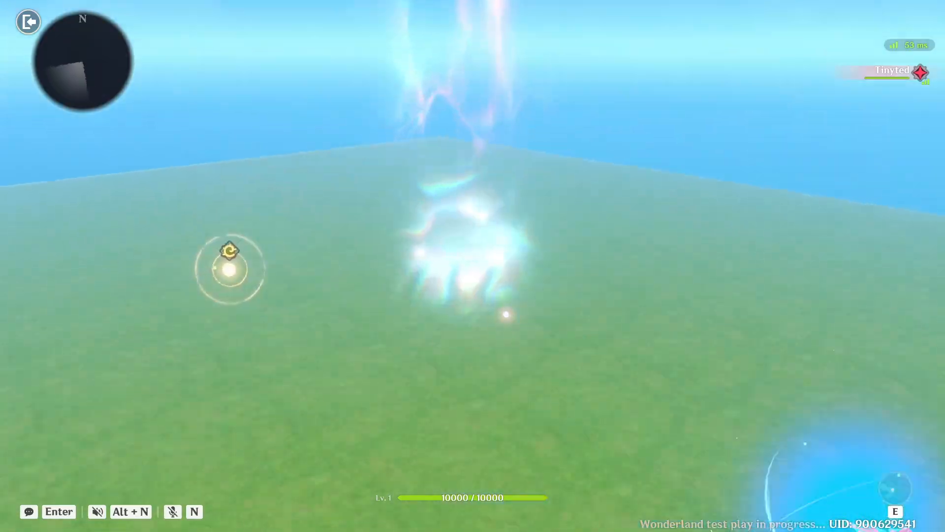
{"action": "key", "text": "e"}
{"action": "key", "text": "e"}
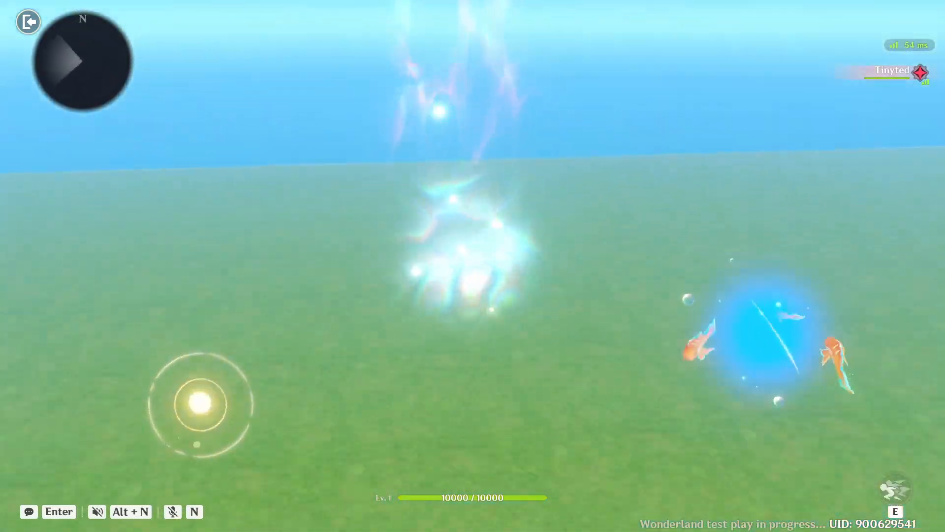
{"action": "key", "text": "e"}
{"action": "key", "text": "e"}
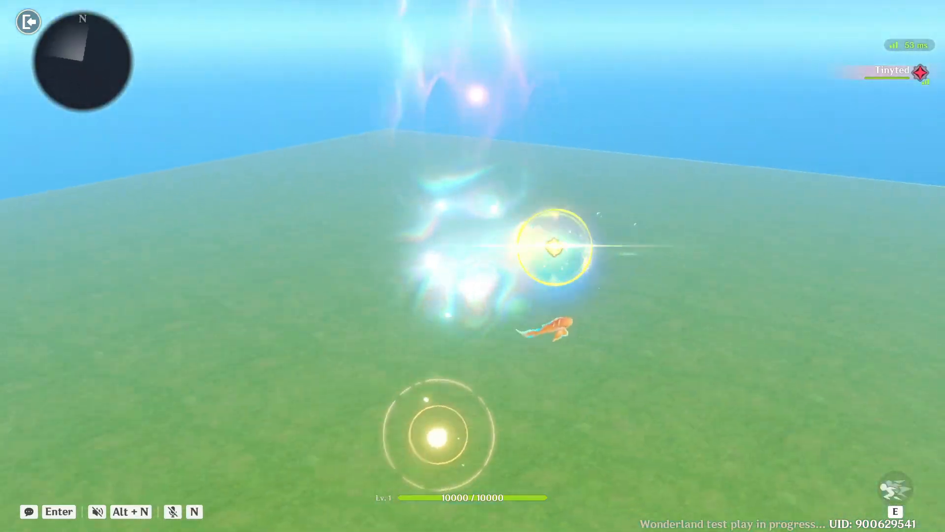
{"action": "key", "text": "e"}
{"action": "key", "text": "e"}
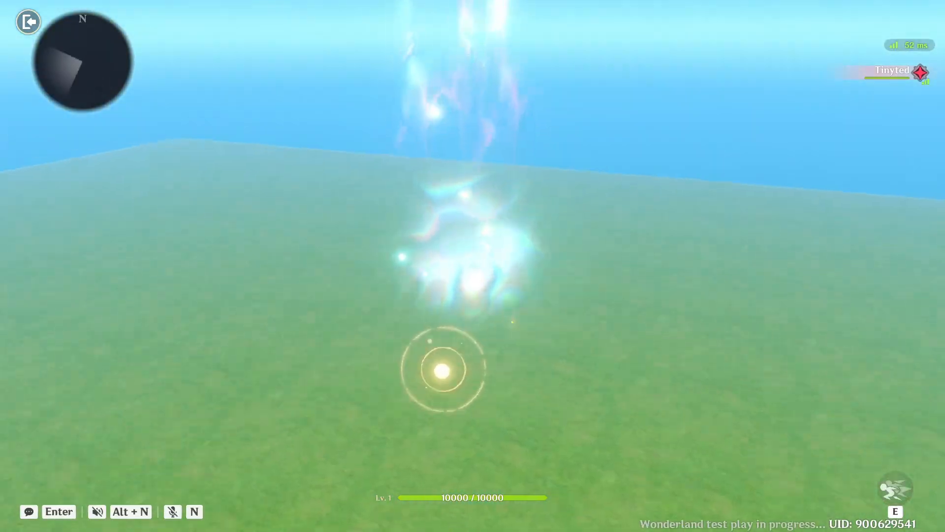
{"action": "key", "text": "e"}
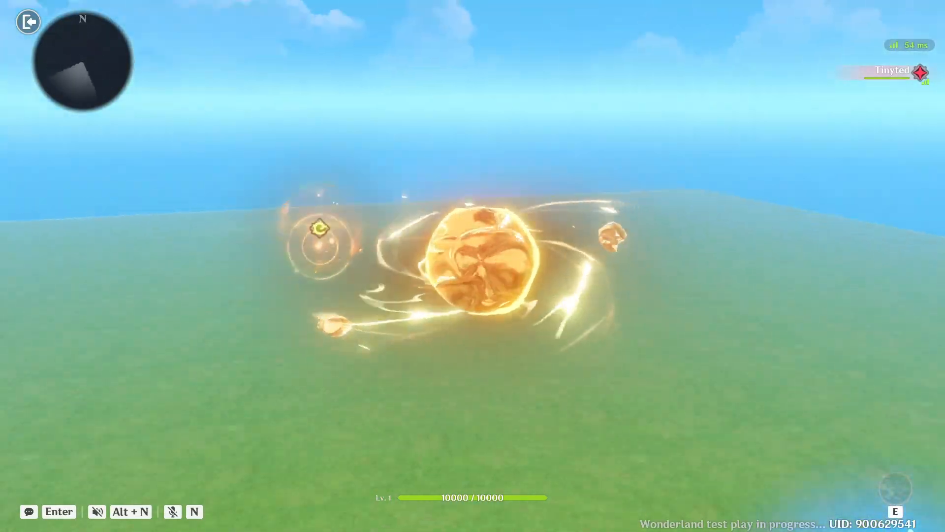
{"action": "key", "text": "e"}
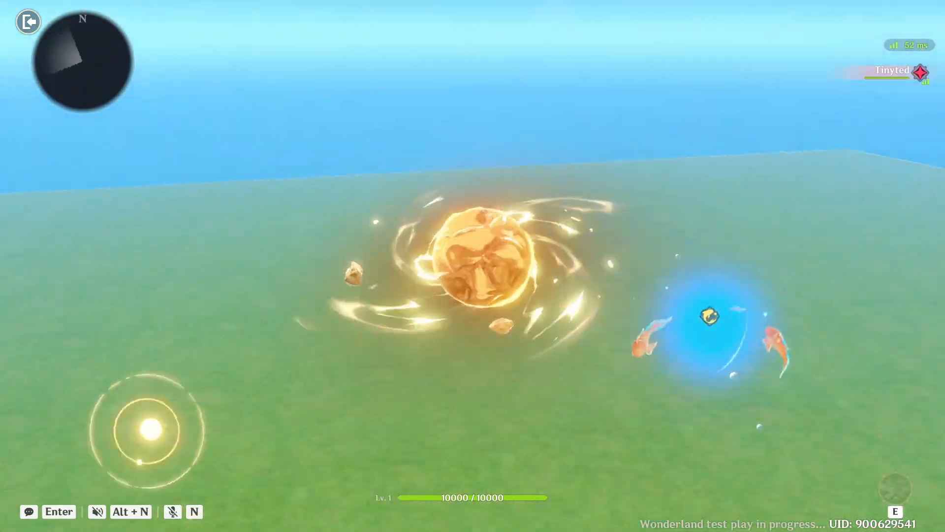
{"action": "key", "text": "e"}
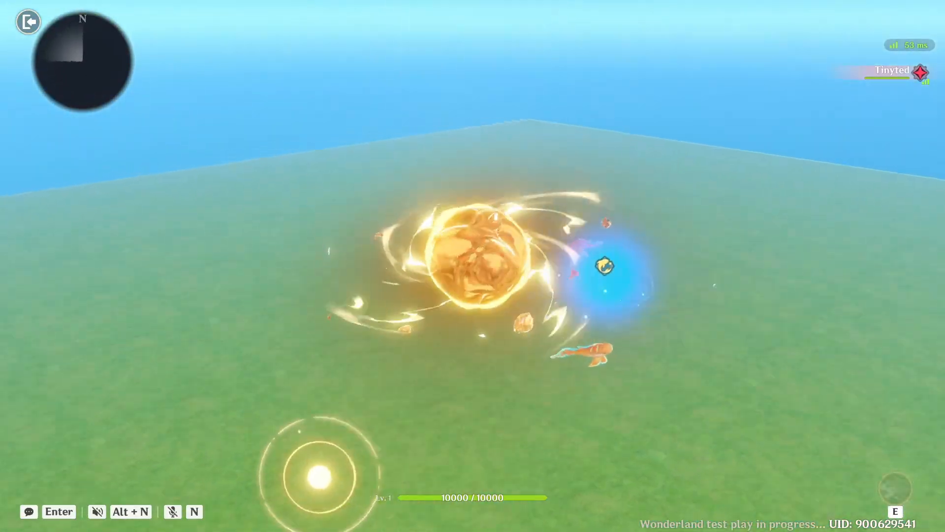
{"action": "key", "text": "e"}
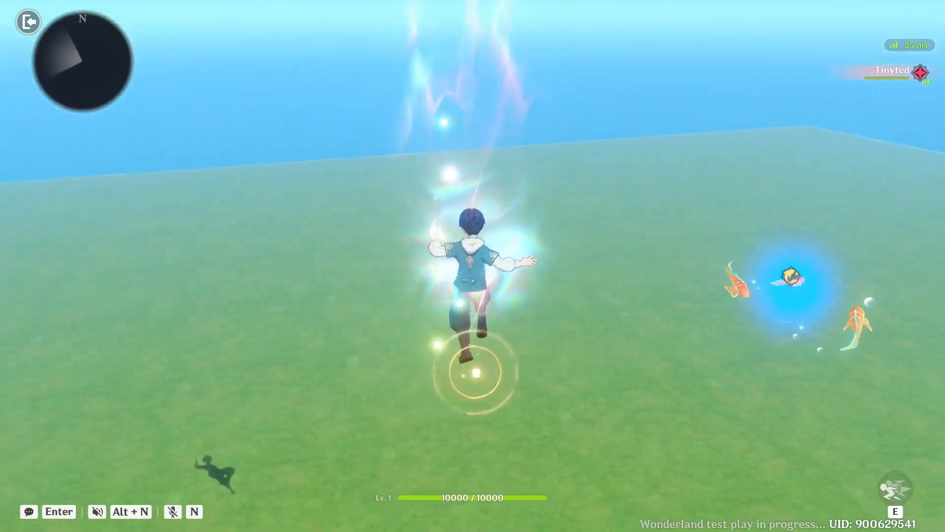
{"action": "key", "text": "e"}
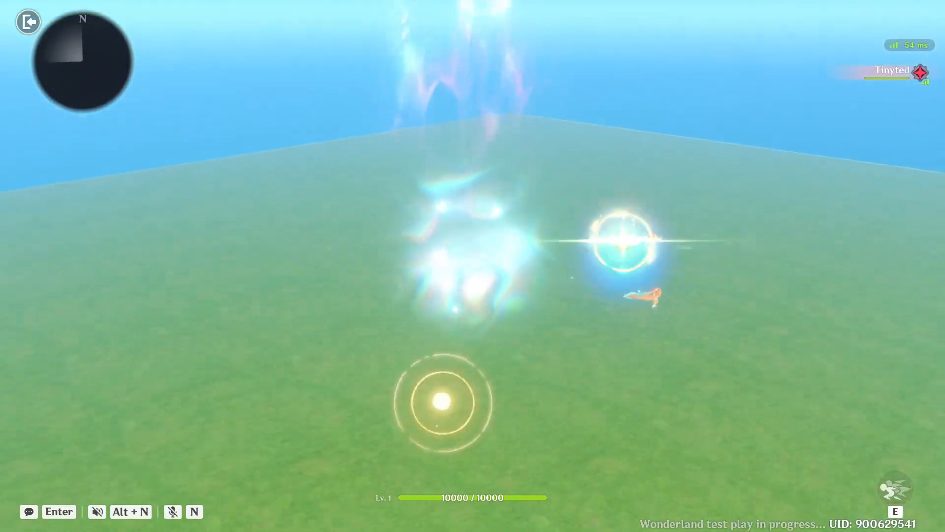
{"action": "key", "text": "e"}
{"action": "key", "text": "e"}
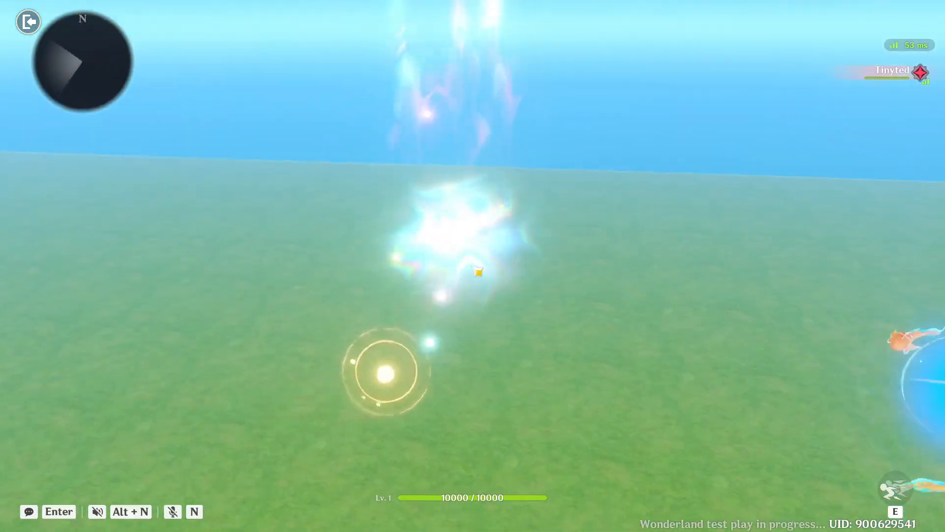
{"action": "key", "text": "Escape"}
{"action": "left_click", "coordinate": [516, 339]}
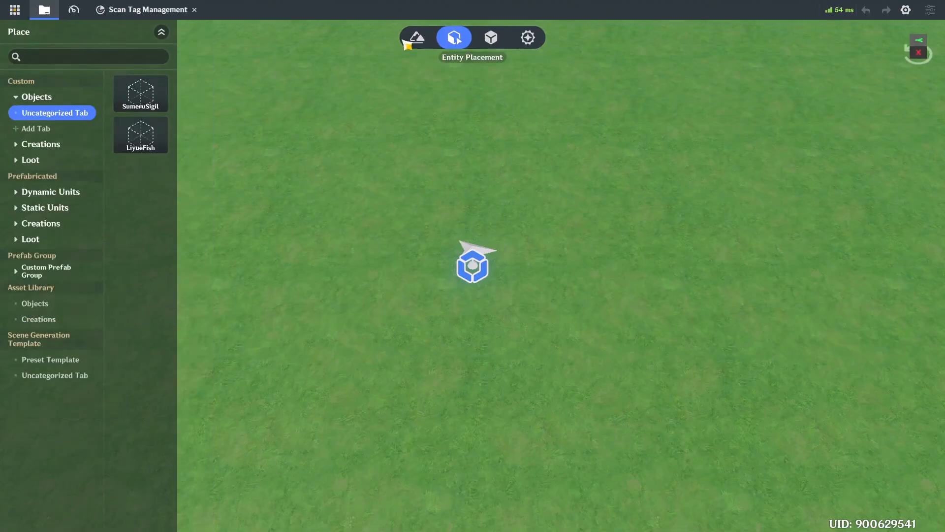
Step: Place another LiyueFish at about X 0.42, Z 19.69 and raise it to about Y 5.91
{"action": "right_click_drag", "start_coordinate": [491, 223], "coordinate": [629, 154]}
{"action": "key", "text": "s"}
{"action": "key", "text": "d"}
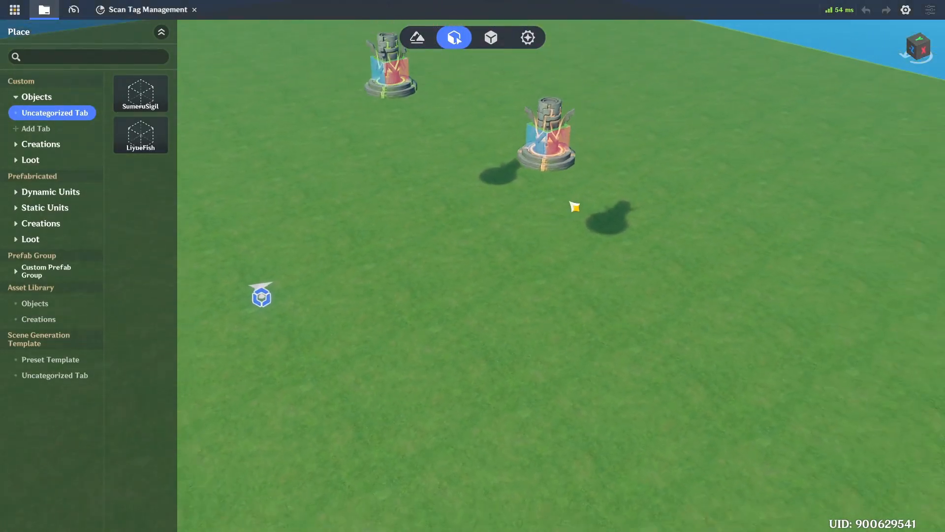
{"action": "left_click_drag", "start_coordinate": [141, 135], "coordinate": [611, 207]}
{"action": "key", "text": "d"}
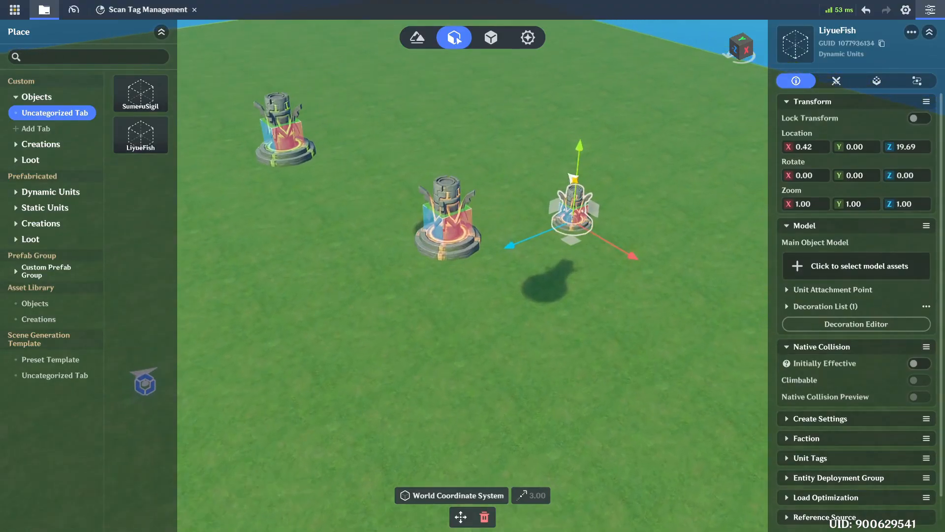
{"action": "left_click_drag", "start_coordinate": [578, 147], "coordinate": [591, 30]}
Step: Duplicate the existing SumeruSigil and place the copy at about X -11.63, Y 5.87, Z 18.41
{"action": "key", "text": "e"}
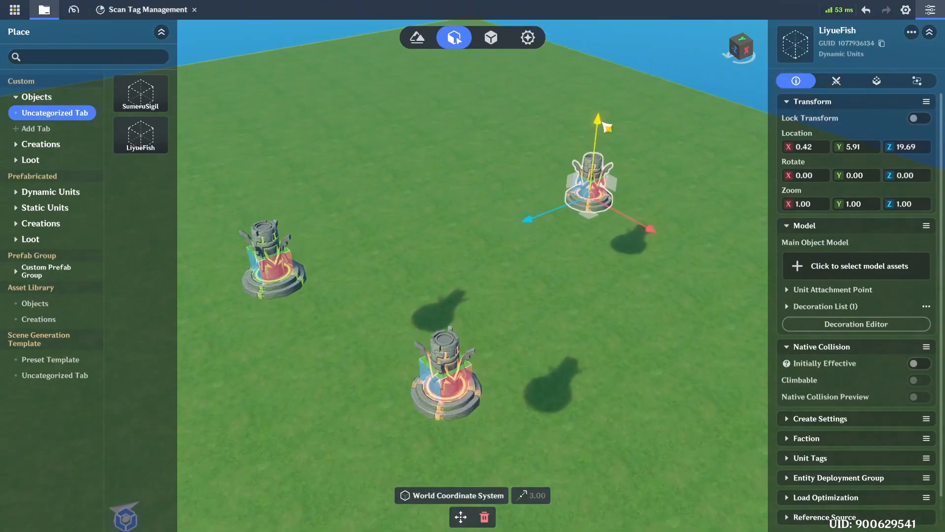
{"action": "key", "text": "a"}
{"action": "left_click", "coordinate": [359, 270]}
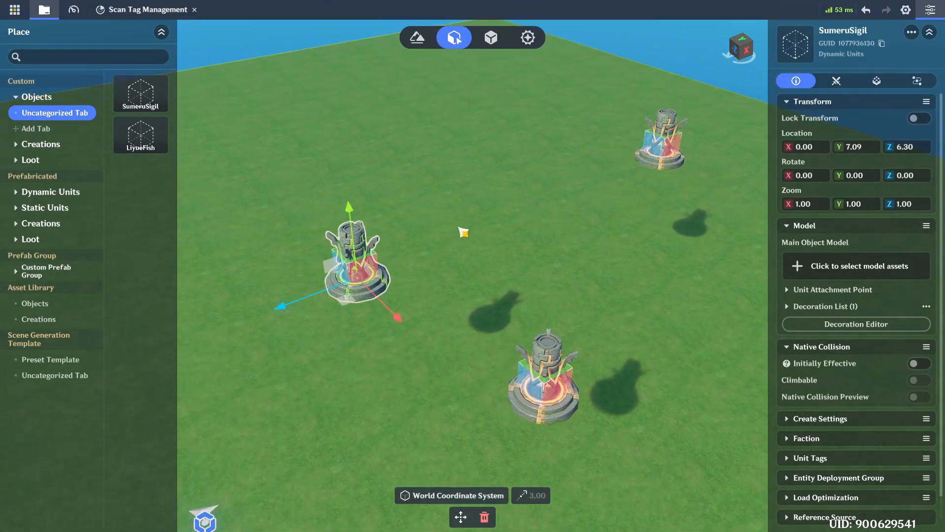
{"action": "key", "text": "ctrl+v"}
{"action": "left_click_drag", "start_coordinate": [464, 149], "coordinate": [464, 62]}
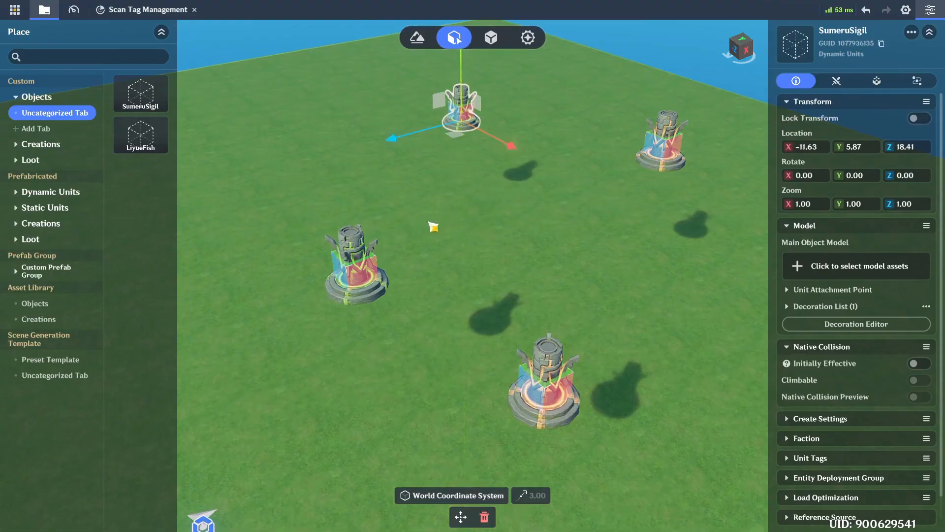
Step: Shift the duplicated SumeruSigil along both horizontal axes and raise it higher above the ground
{"action": "right_click_drag", "start_coordinate": [432, 224], "coordinate": [484, 273]}
{"action": "key", "text": "w"}
{"action": "key", "text": "a"}
{"action": "left_click_drag", "start_coordinate": [349, 216], "coordinate": [330, 302]}
{"action": "left_click_drag", "start_coordinate": [394, 263], "coordinate": [489, 296]}
{"action": "left_click_drag", "start_coordinate": [416, 205], "coordinate": [400, 33]}
Step: Reposition the newly placed LiyueFish to about X 3.80, Y 9.77, Z 16.22
{"action": "key", "text": "d"}
{"action": "left_click_drag", "start_coordinate": [597, 116], "coordinate": [621, 271]}
{"action": "key", "text": "d"}
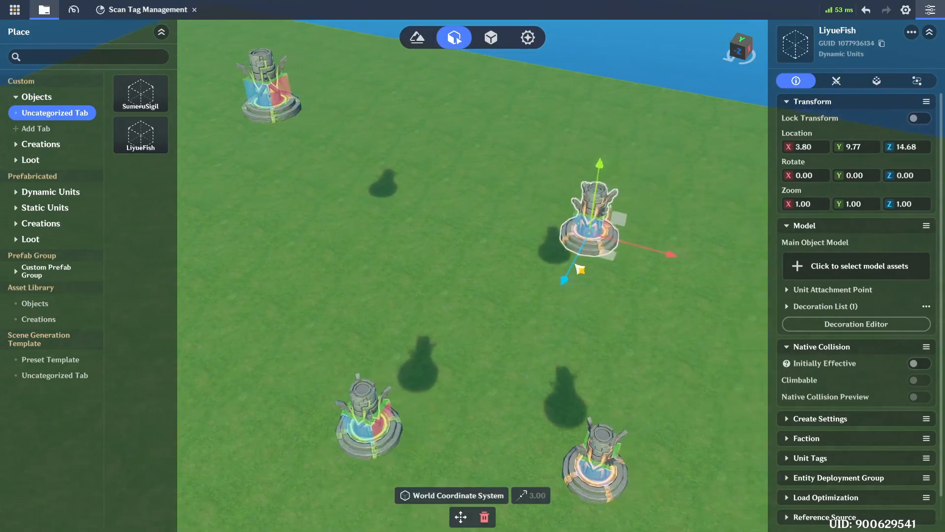
{"action": "right_click_drag", "start_coordinate": [579, 270], "coordinate": [446, 300]}
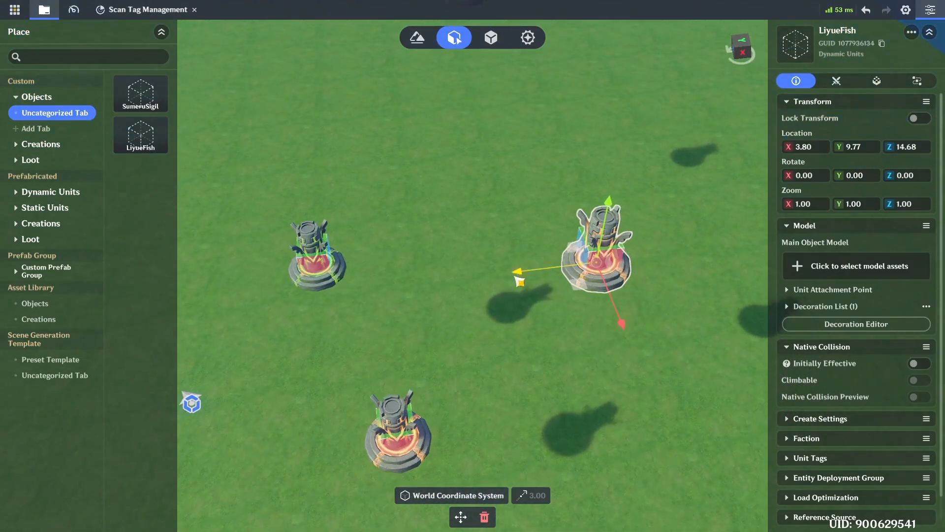
{"action": "left_click_drag", "start_coordinate": [515, 278], "coordinate": [571, 271]}
Step: Save the level and start another test play, moving the character toward the placed traversal points
{"action": "key", "text": "ctrl+s"}
{"action": "left_click", "coordinate": [14, 10]}
{"action": "left_click", "coordinate": [55, 126]}
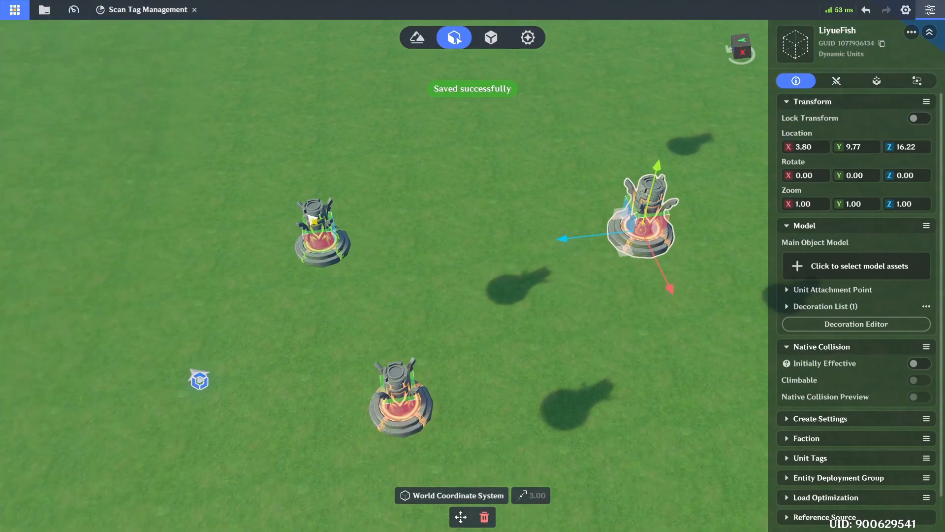
{"action": "left_click", "coordinate": [505, 309]}
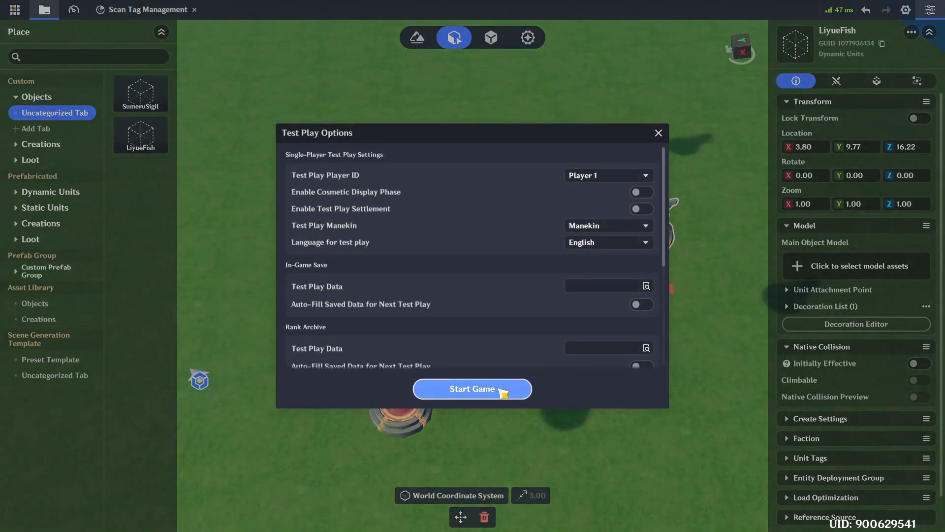
{"action": "left_click", "coordinate": [498, 387]}
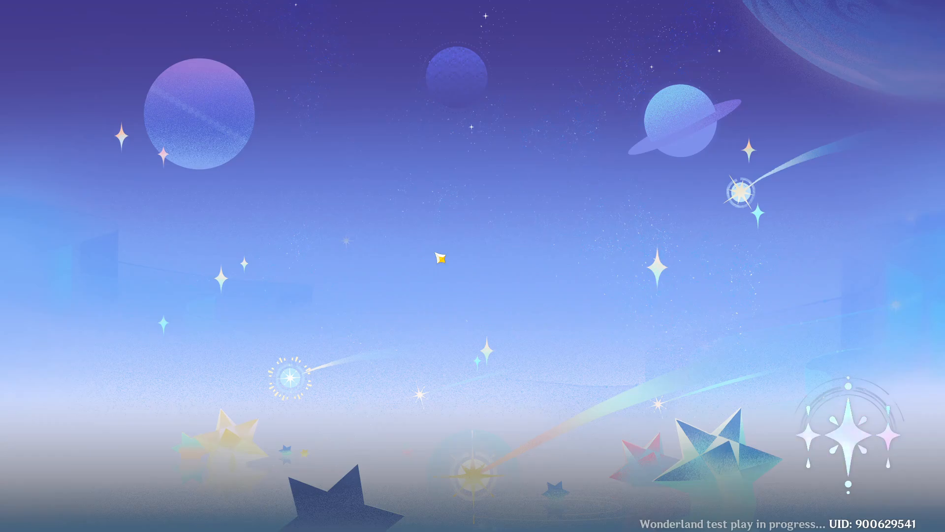
{"action": "key", "text": "d"}
{"action": "key", "text": "w"}
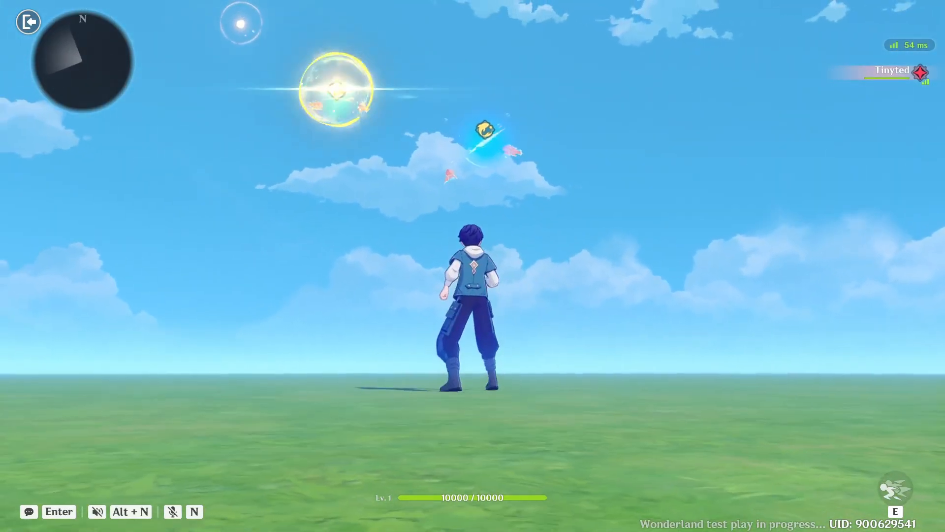
Step: Chain traversals through the placed LiyueFish in test play, turning the camera to aim at the neighbouring fish each time
{"action": "key", "text": "e"}
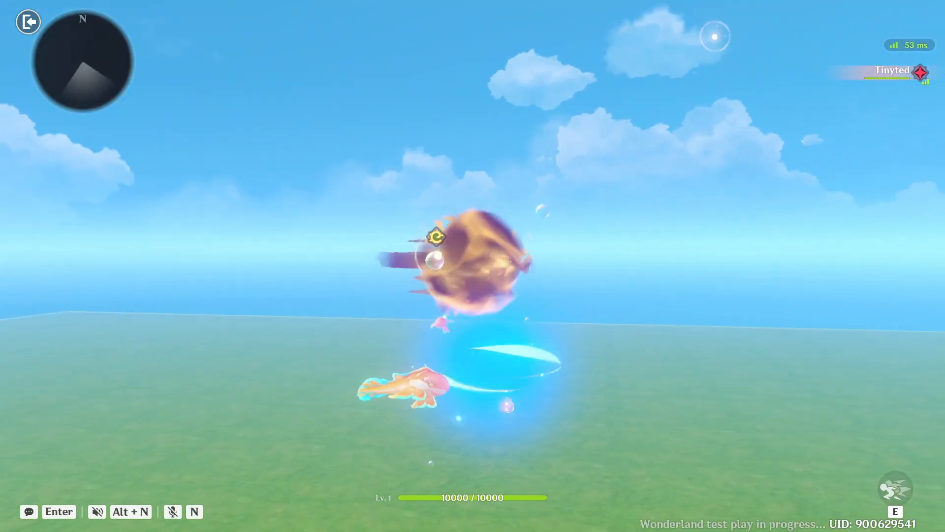
{"action": "key", "text": "e"}
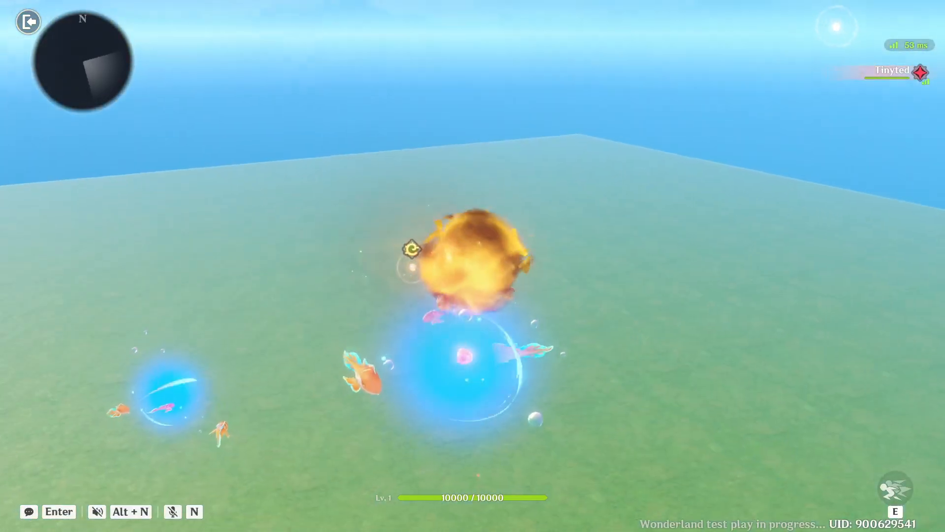
{"action": "key", "text": "e"}
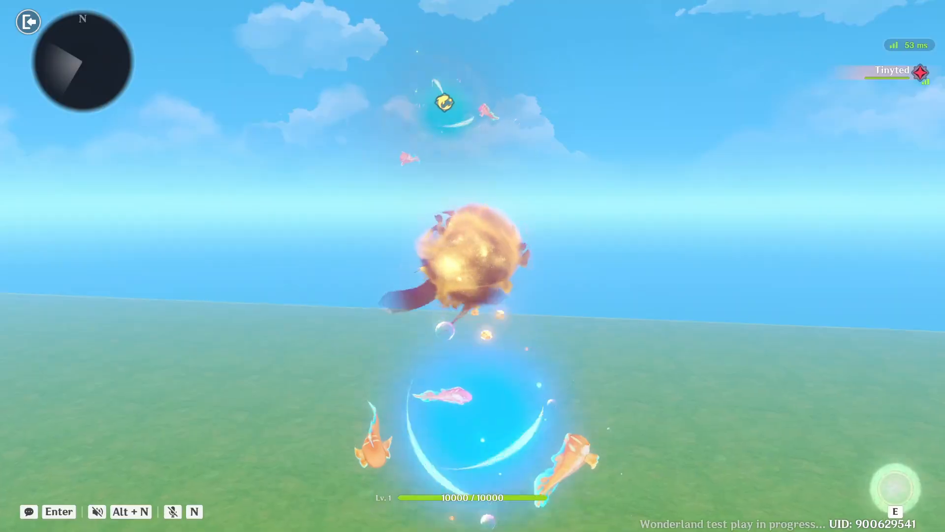
{"action": "key", "text": "e"}
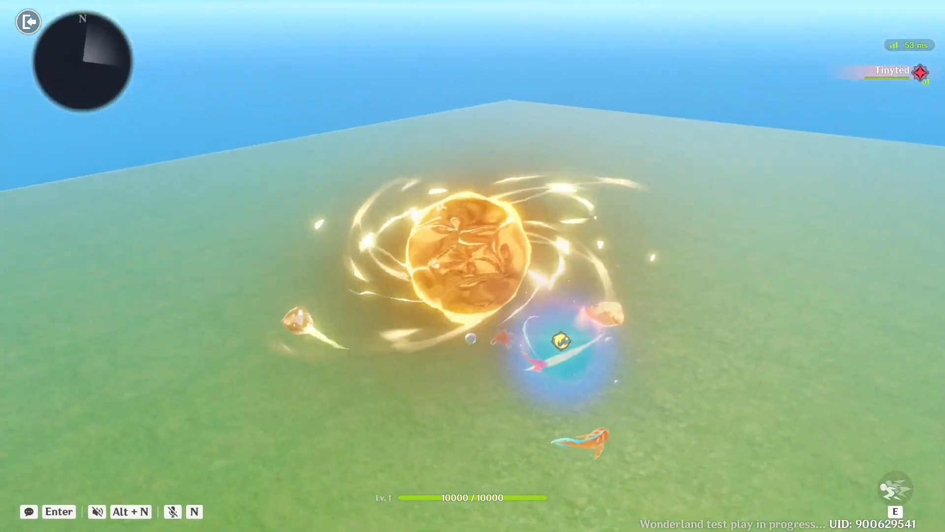
{"action": "key", "text": "e"}
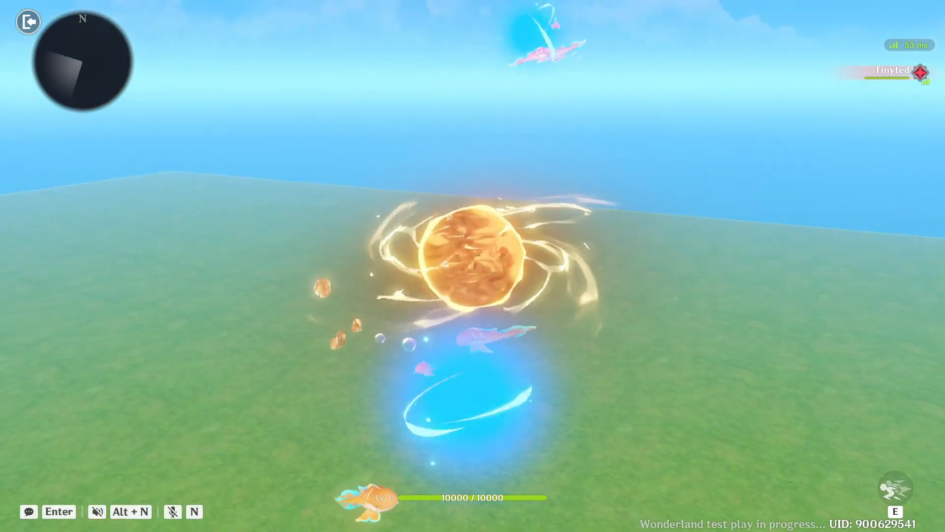
{"action": "key", "text": "e"}
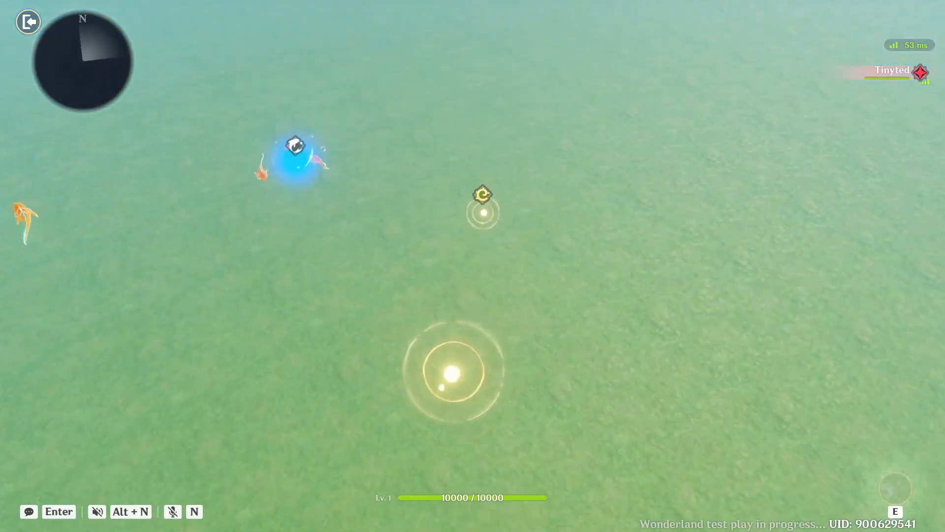
Step: Test repeated traversal between the raised SumeruSigils, checking that each one can be targeted in midair
{"action": "key", "text": "e"}
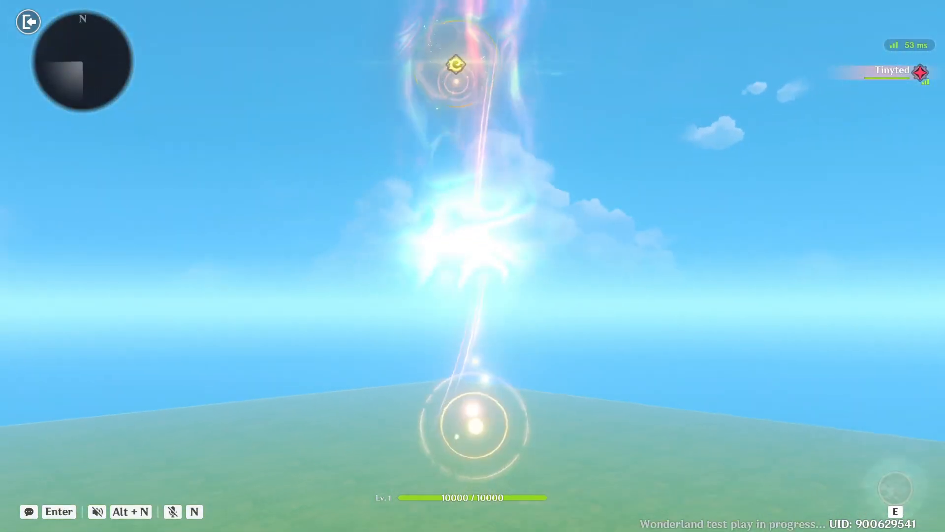
{"action": "key", "text": "e"}
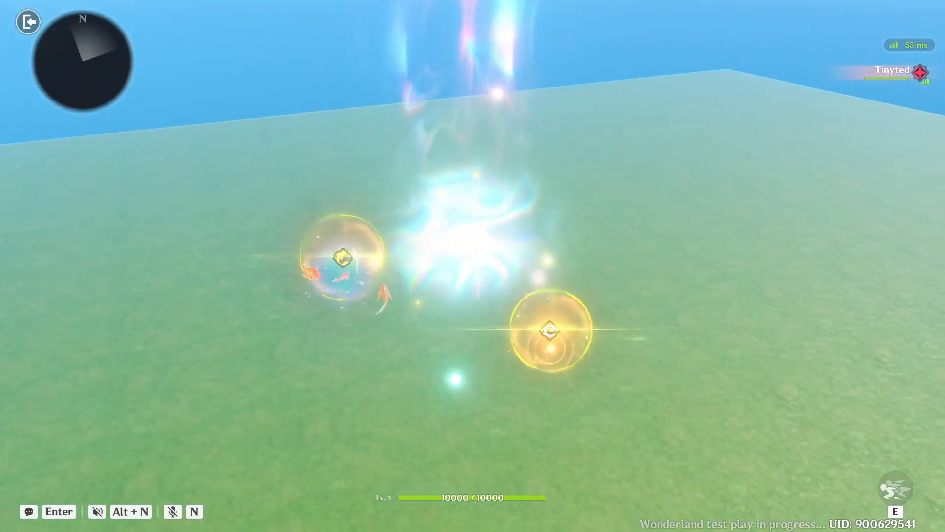
{"action": "key", "text": "e"}
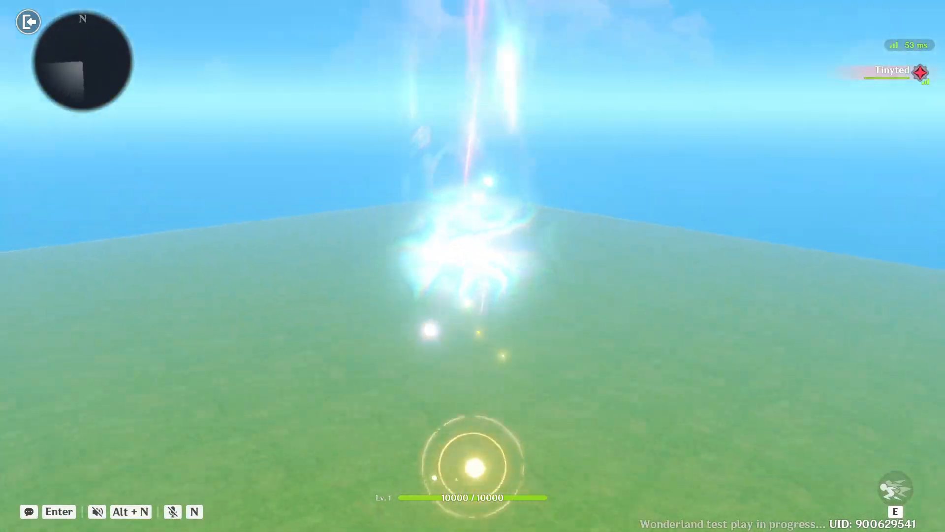
{"action": "key", "text": "e"}
{"action": "key", "text": "e"}
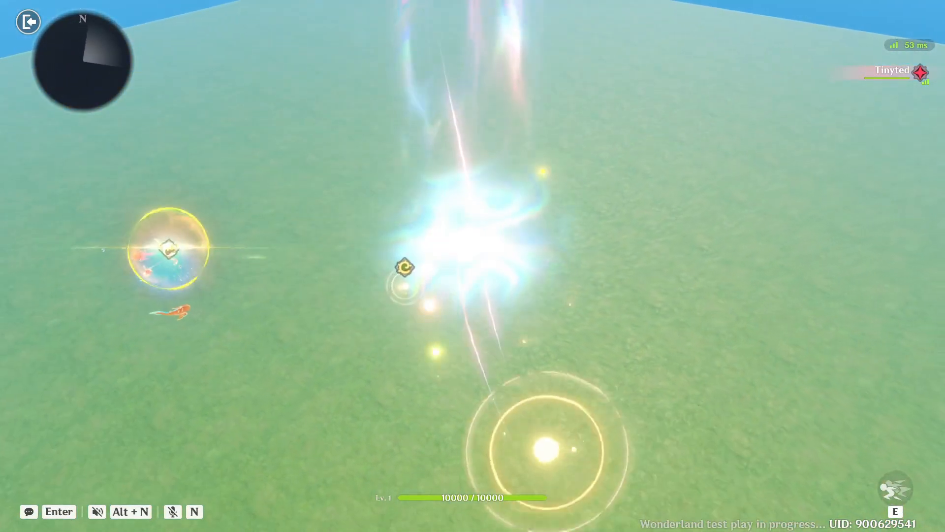
{"action": "key", "text": "e"}
{"action": "key", "text": "e"}
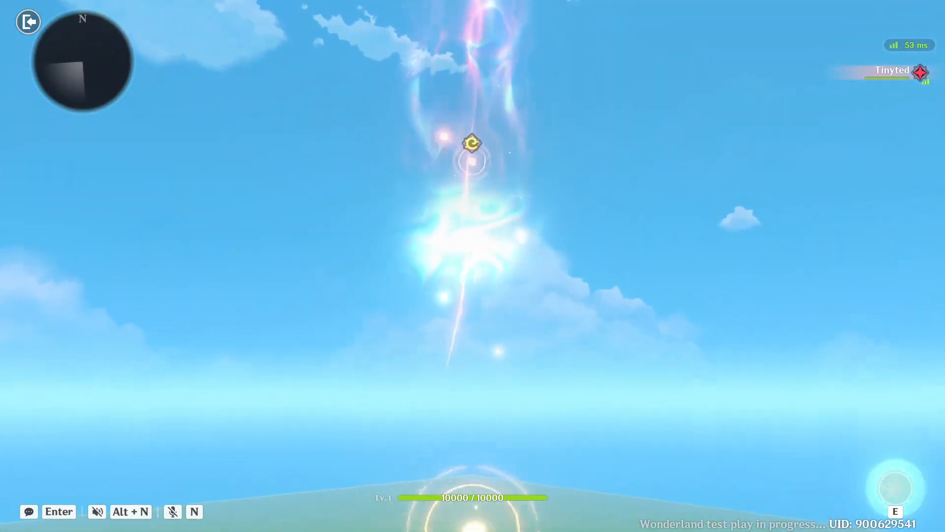
{"action": "key", "text": "e"}
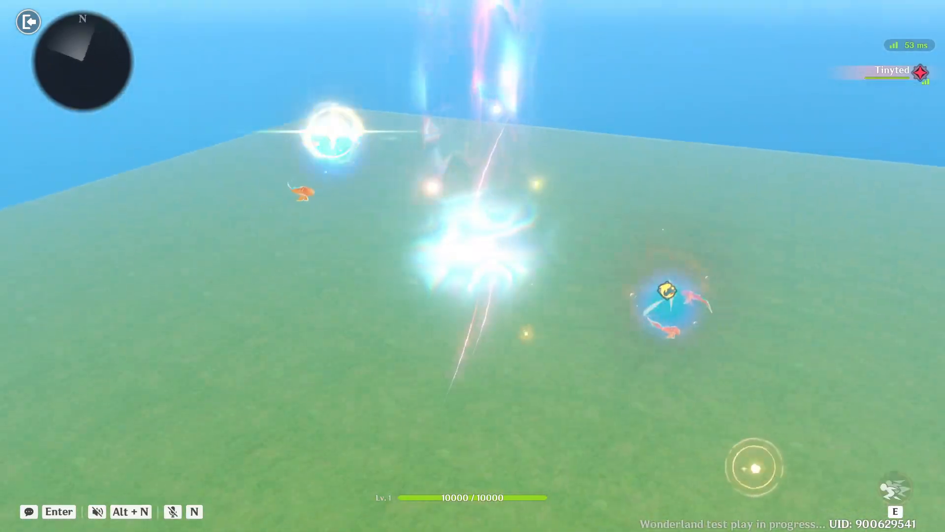
Step: Test switching between the Liyue fish and Sumeru sigil traversals, and exit the test play back to the editor
{"action": "key", "text": "e"}
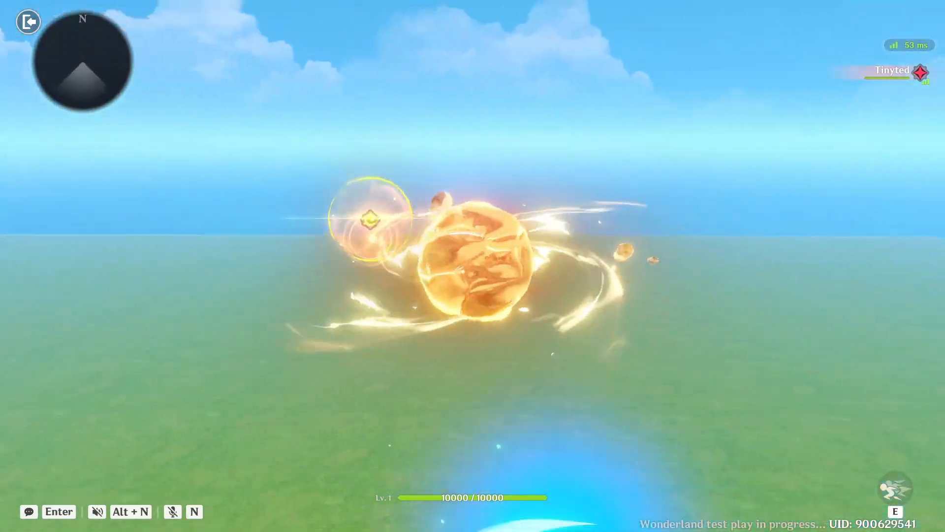
{"action": "key", "text": "e"}
{"action": "key", "text": "e"}
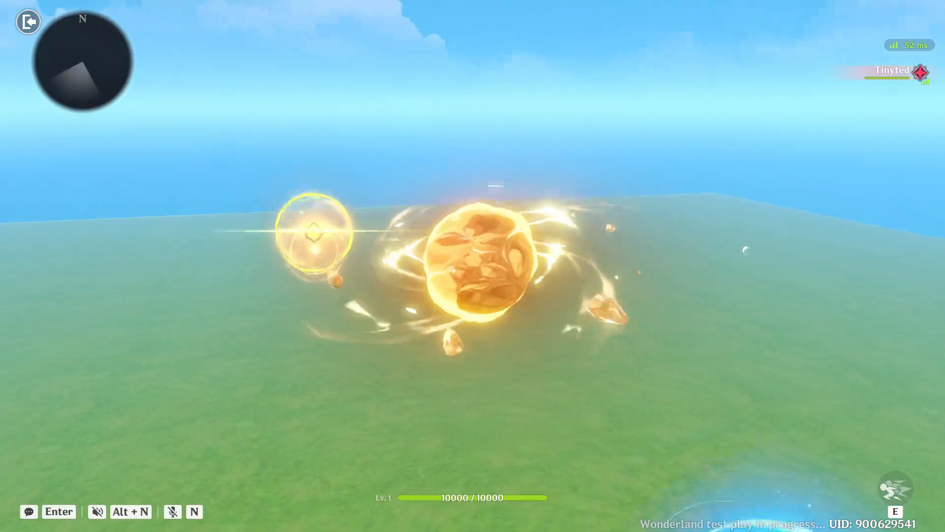
{"action": "key", "text": "e"}
{"action": "key", "text": "e"}
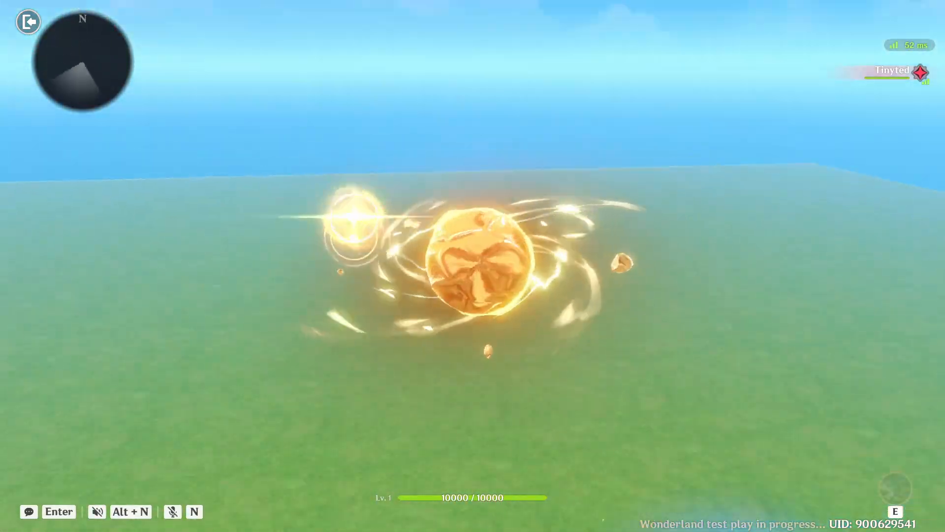
{"action": "key", "text": "e"}
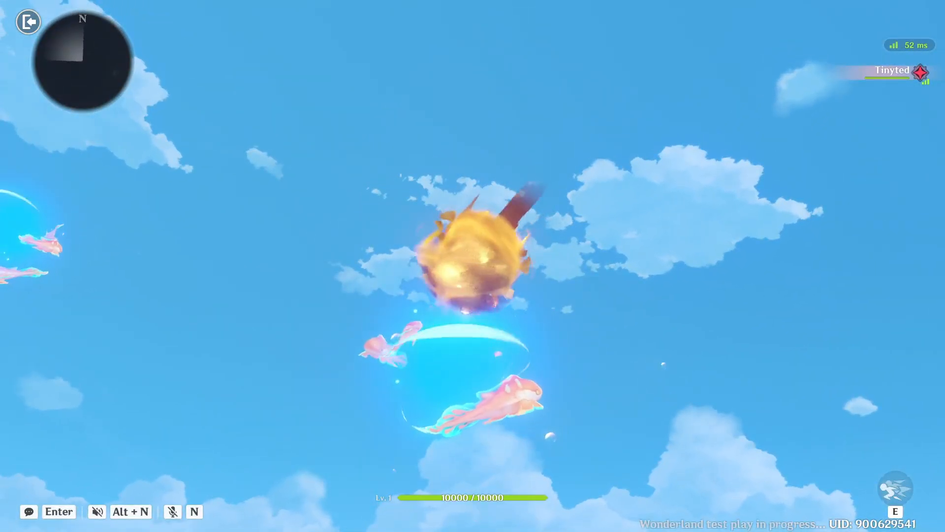
{"action": "key", "text": "Escape"}
{"action": "left_click", "coordinate": [492, 323]}
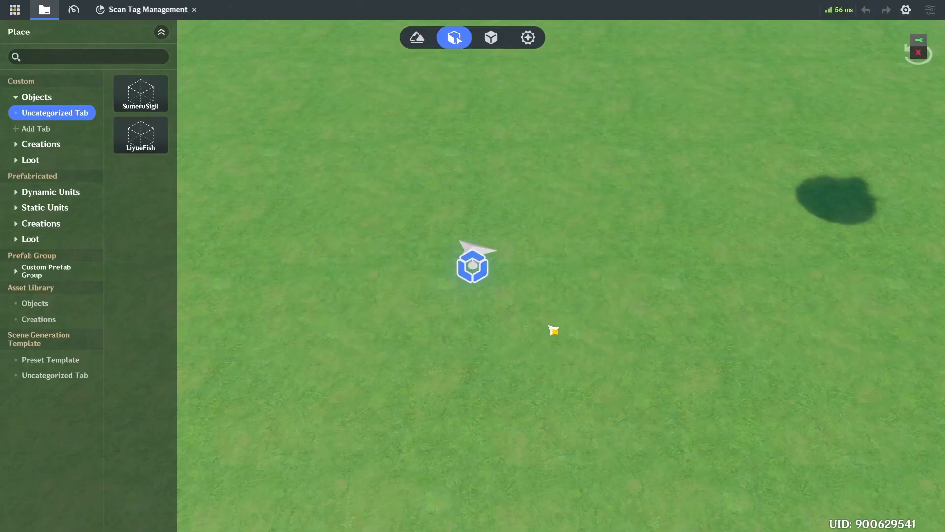
Step: Create a new unit status named LiyueLaunch in the Liyue category of the combat presets
{"action": "left_click", "coordinate": [531, 40]}
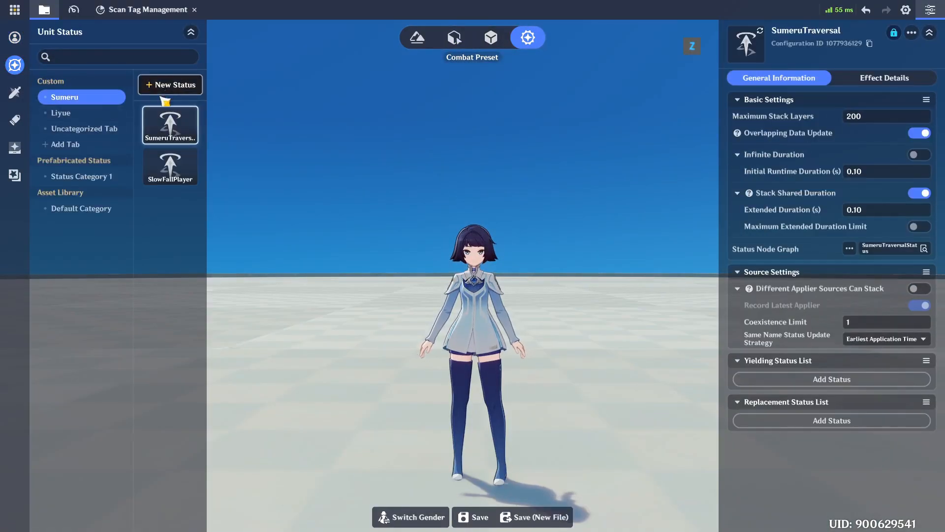
{"action": "left_click", "coordinate": [73, 114]}
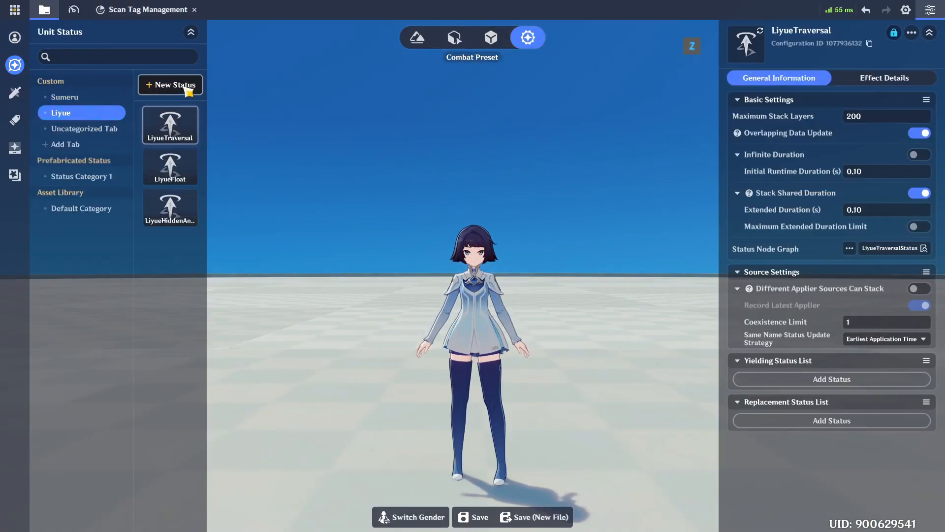
{"action": "left_click", "coordinate": [182, 86]}
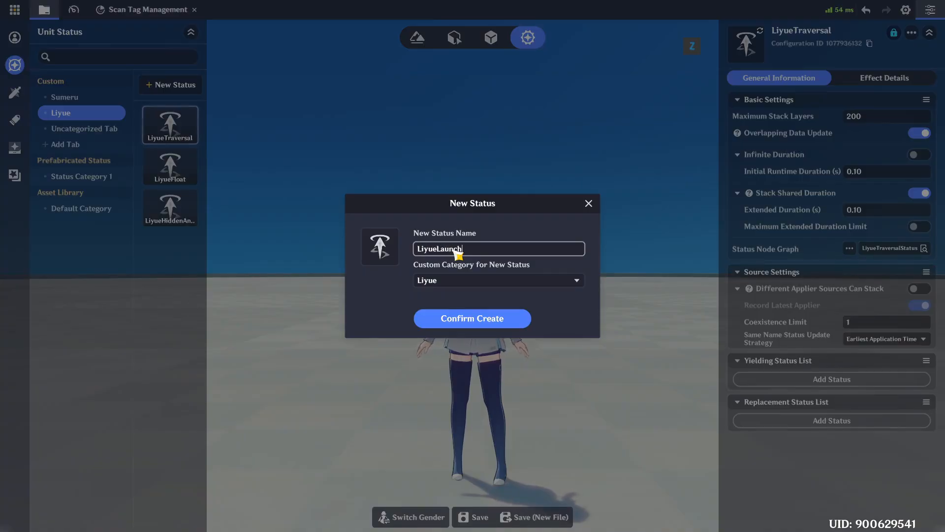
{"action": "left_click", "coordinate": [493, 319]}
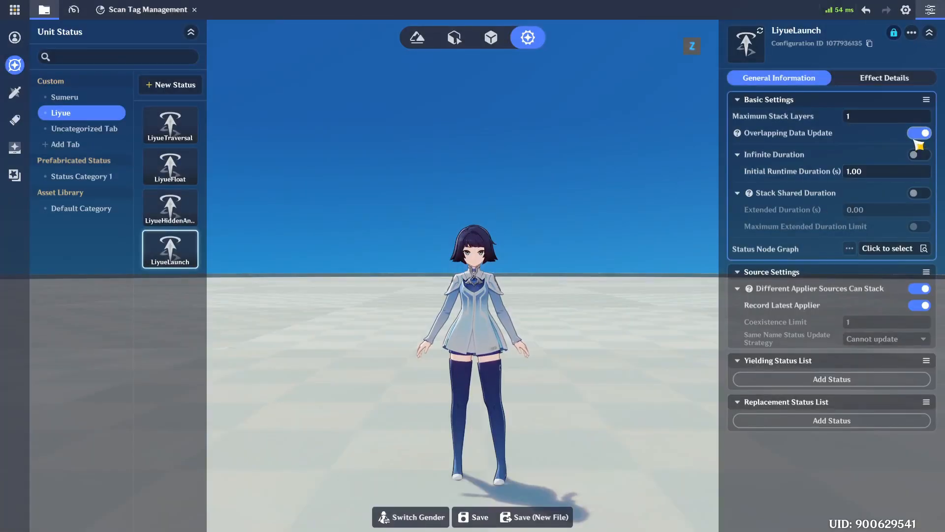
Step: Give LiyueLaunch an initial runtime duration of 0.10 s, stack shared duration extended by 0.10 s and 200 maximum stack layers, and save
{"action": "left_click", "coordinate": [920, 154]}
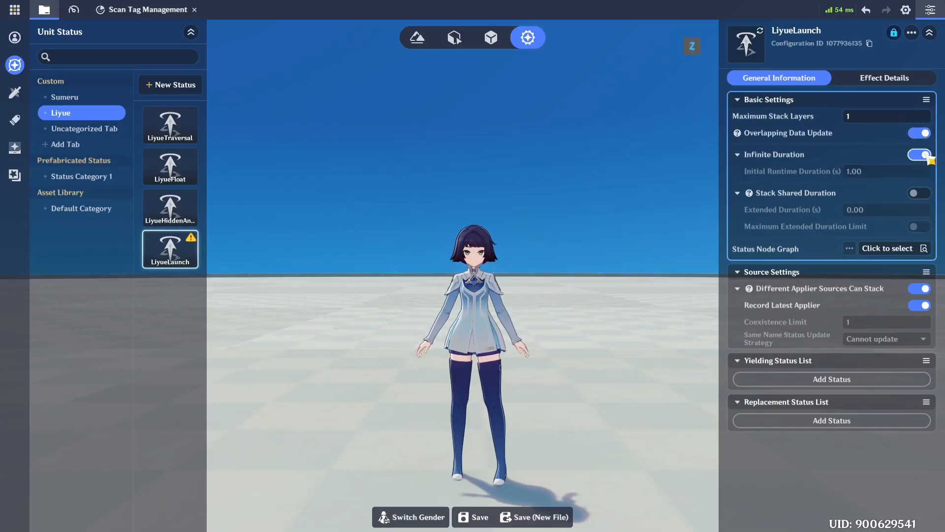
{"action": "left_click", "coordinate": [924, 156]}
{"action": "left_click", "coordinate": [898, 173]}
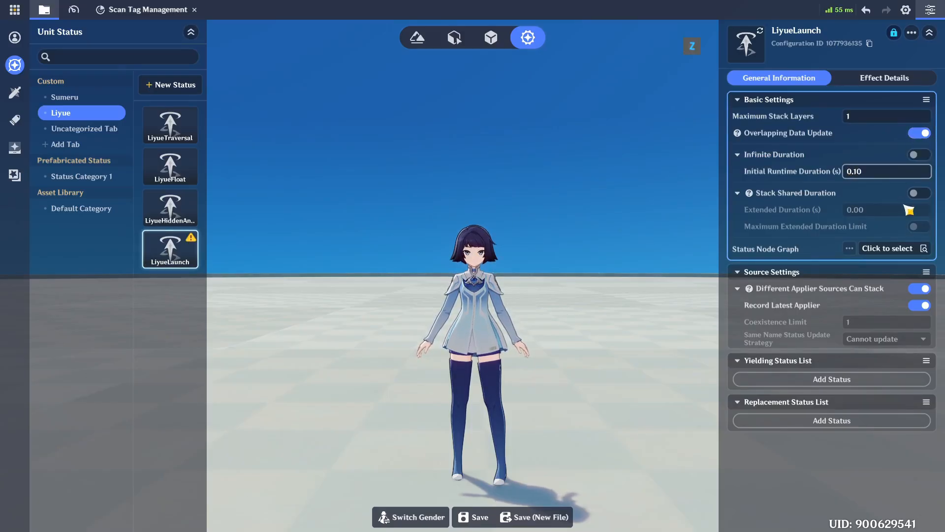
{"action": "left_click", "coordinate": [917, 194]}
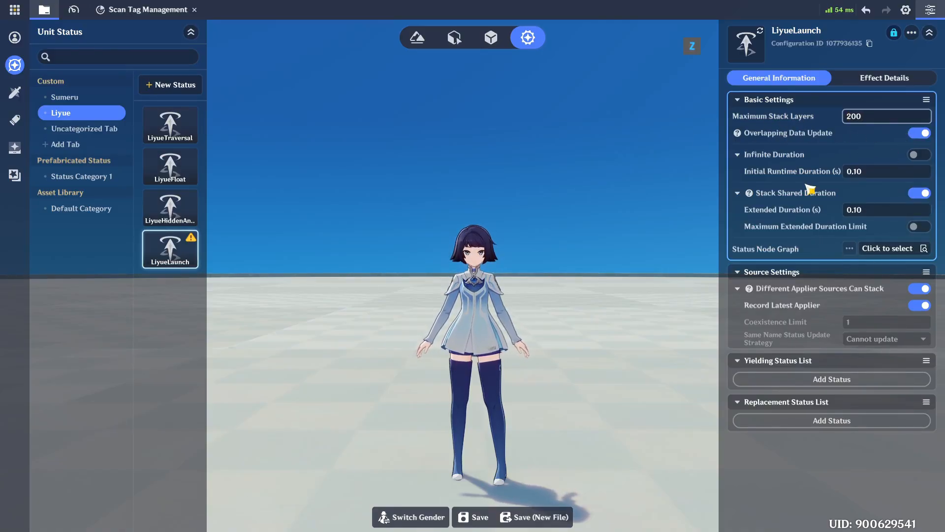
{"action": "key", "text": "ctrl+s"}
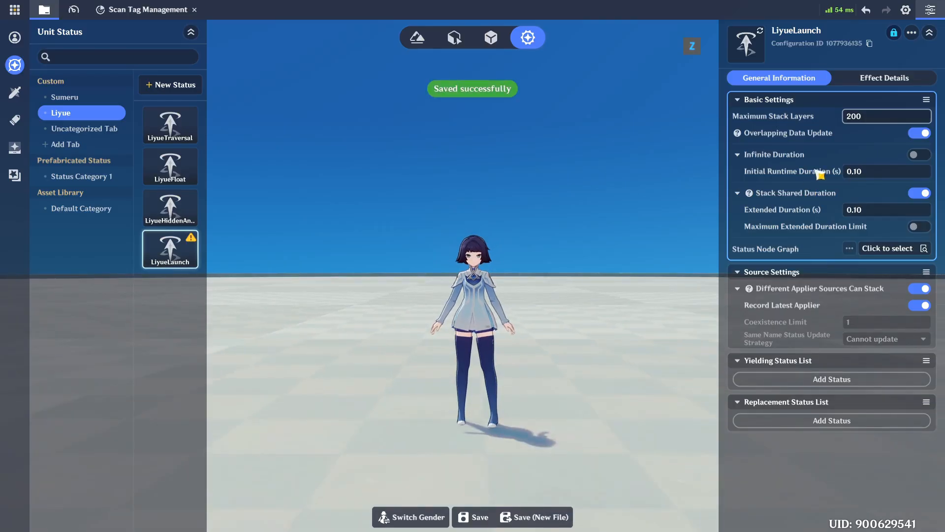
Step: Compare the settings and effect details of LiyueLaunch with those of the LiyueTraversal and LiyueFloat statuses
{"action": "left_click", "coordinate": [863, 79]}
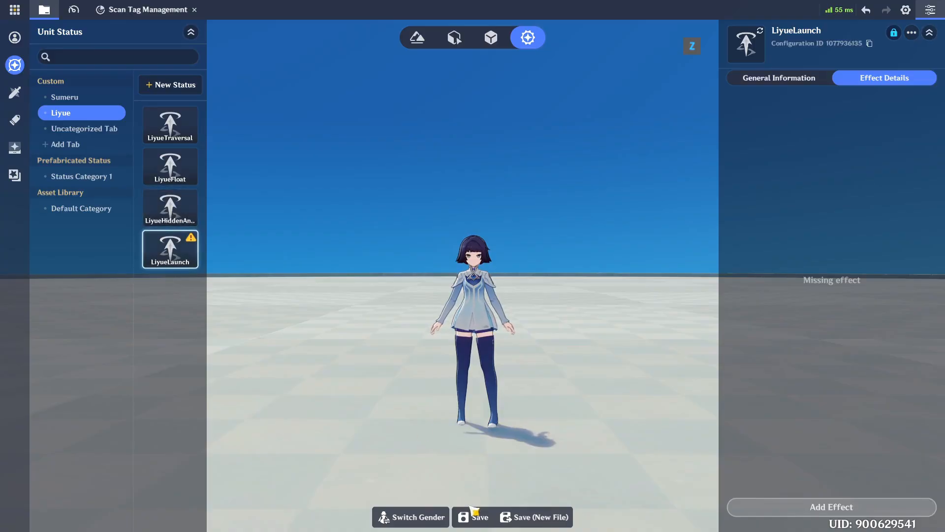
{"action": "left_click", "coordinate": [788, 79]}
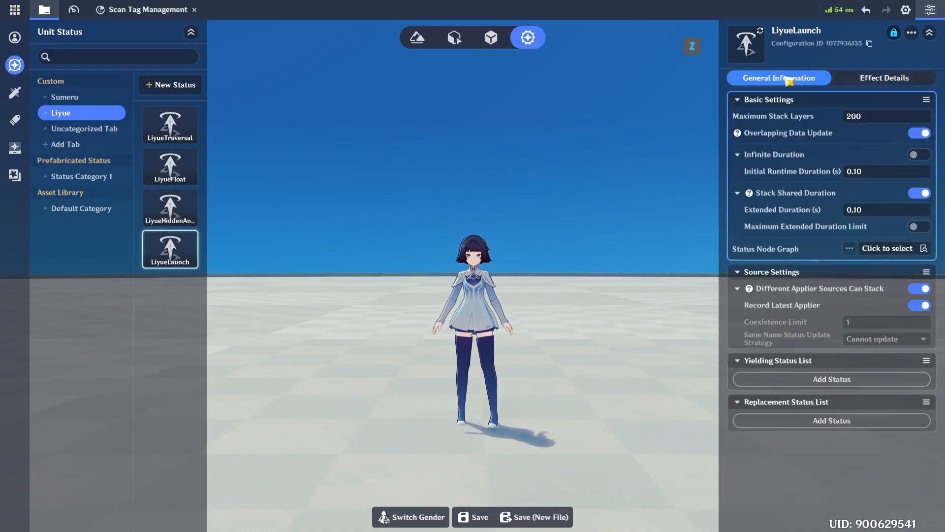
{"action": "left_click", "coordinate": [178, 130]}
{"action": "left_click", "coordinate": [184, 170]}
{"action": "left_click", "coordinate": [855, 80]}
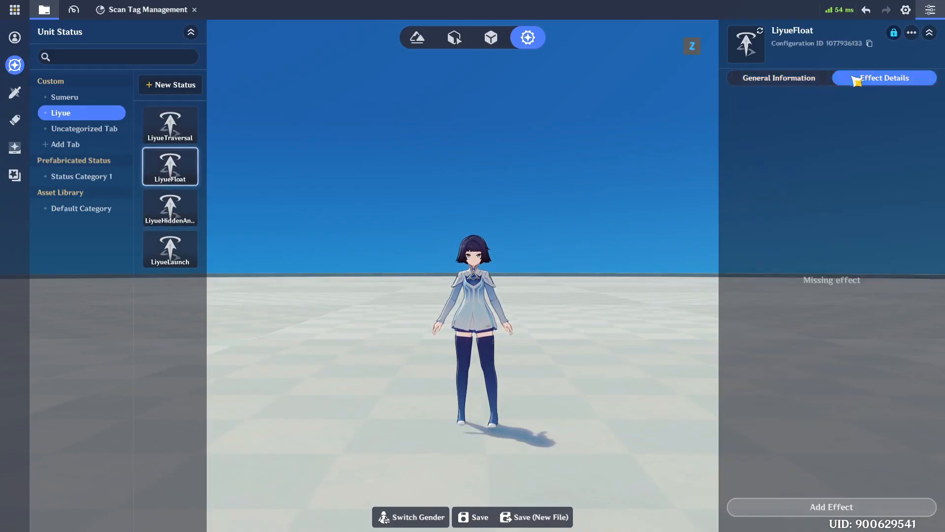
{"action": "left_click", "coordinate": [187, 130]}
{"action": "left_click", "coordinate": [172, 249]}
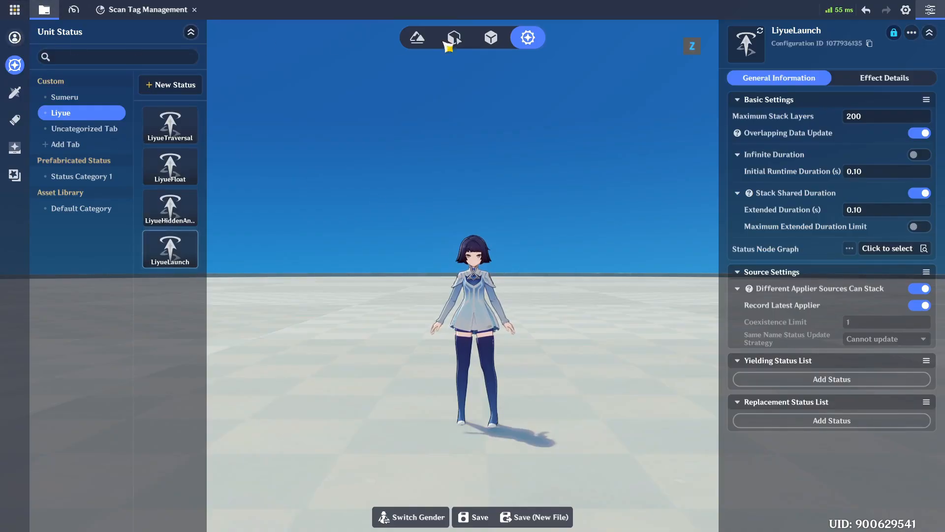
Step: Review the Default Template character's special effects list and open the LiyueTraversalVFX Boolean filter node graph
{"action": "left_click", "coordinate": [14, 37]}
{"action": "left_click", "coordinate": [891, 55]}
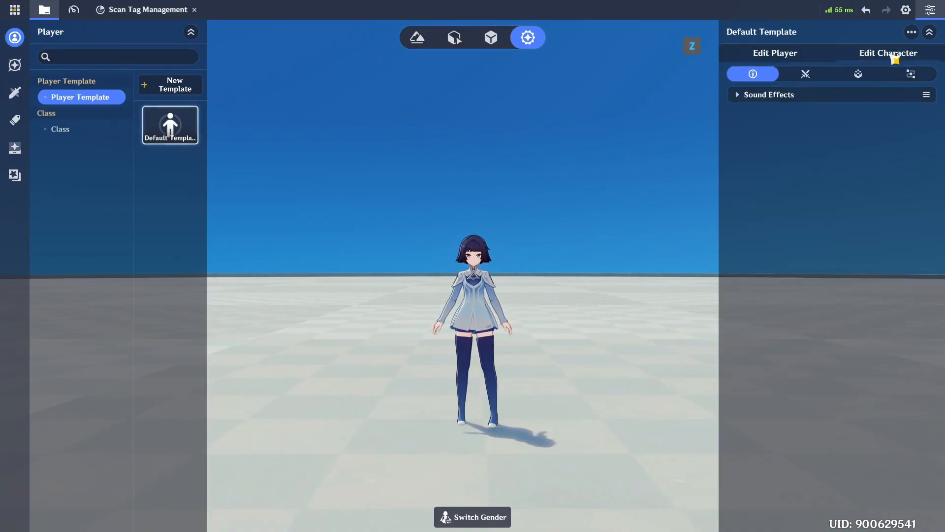
{"action": "left_click", "coordinate": [854, 75]}
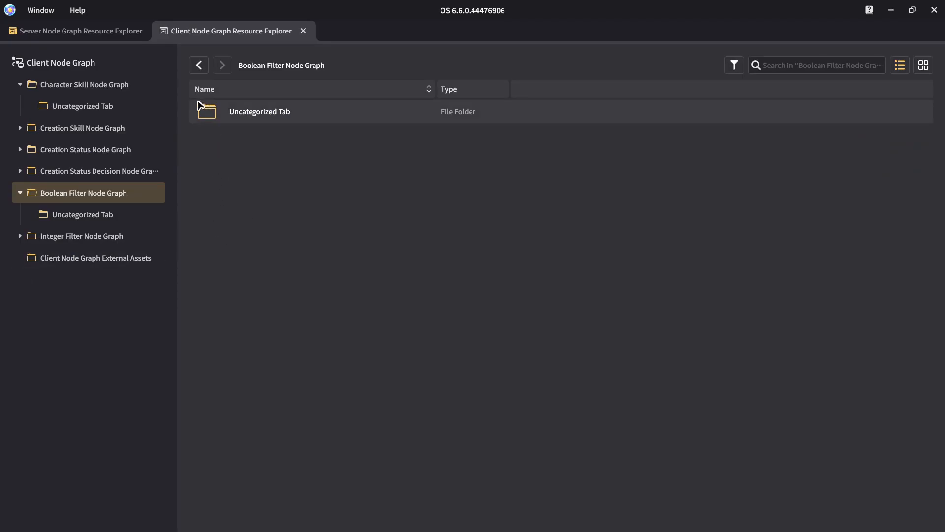
{"action": "left_click", "coordinate": [95, 213]}
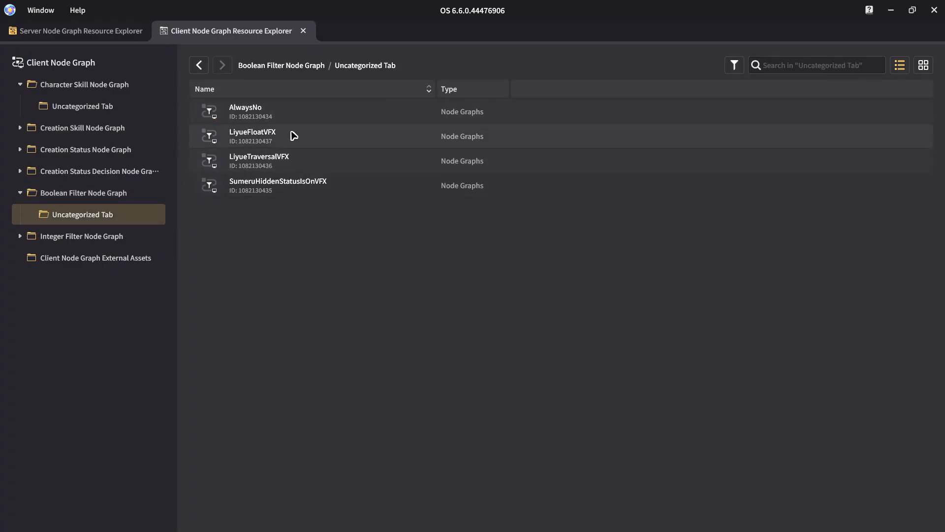
{"action": "double_click", "coordinate": [289, 162]}
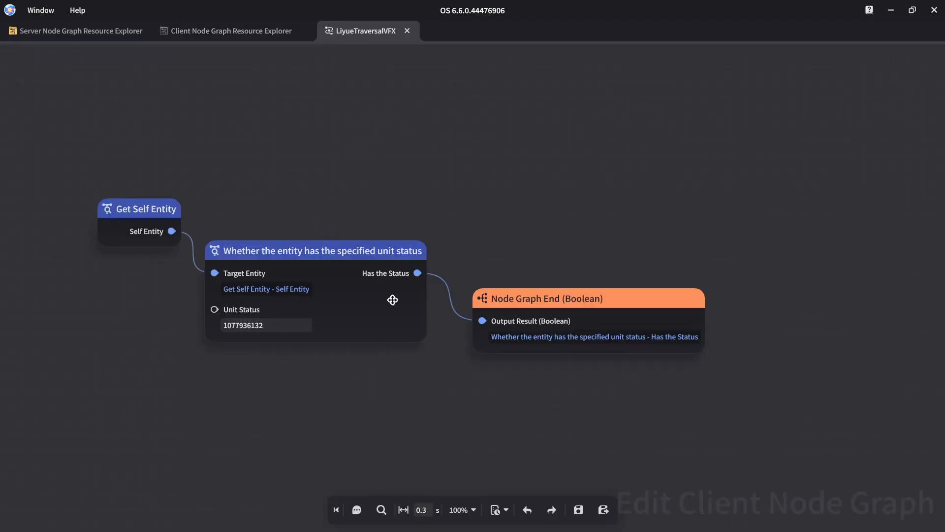
Step: Duplicate the unit status check, feed Get Self Entity into the copy, and move Node Graph End (Boolean) away with its incoming connection removed
{"action": "left_click", "coordinate": [318, 258]}
{"action": "key", "text": "ctrl+c"}
{"action": "key", "text": "ctrl+v"}
{"action": "left_click_drag", "start_coordinate": [482, 415], "coordinate": [312, 400]}
{"action": "left_click_drag", "start_coordinate": [526, 308], "coordinate": [784, 298]}
{"action": "right_click", "coordinate": [662, 311]}
{"action": "left_click", "coordinate": [680, 336]}
{"action": "left_click_drag", "start_coordinate": [143, 242], "coordinate": [235, 420]}
{"action": "left_click", "coordinate": [268, 396]}
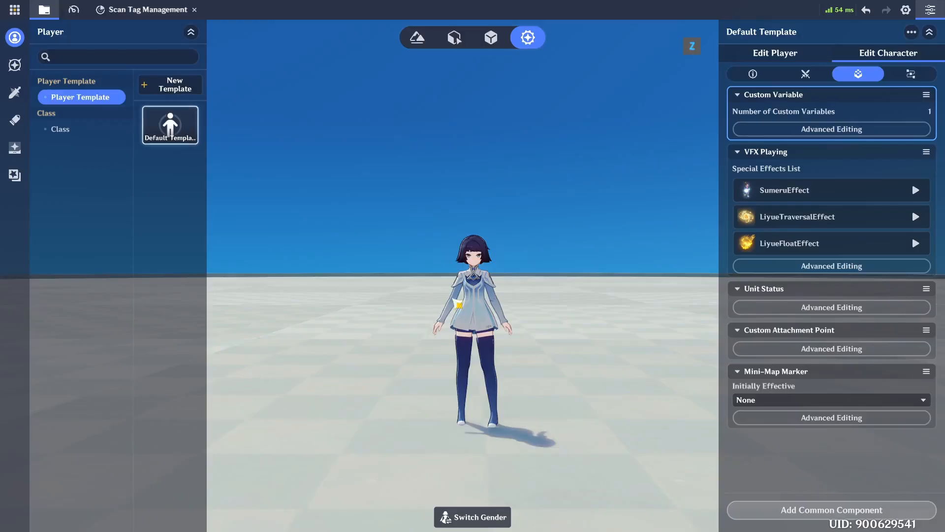
{"action": "left_click", "coordinate": [16, 67]}
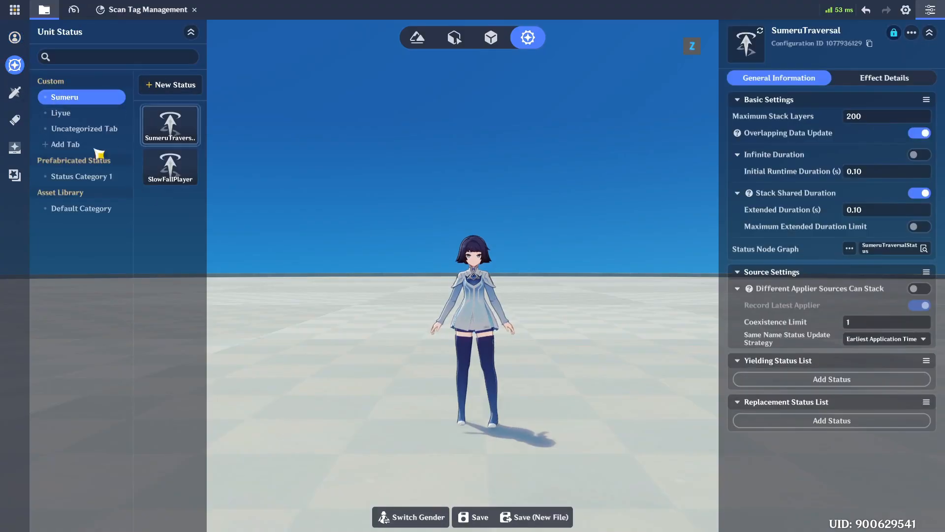
{"action": "left_click", "coordinate": [63, 113]}
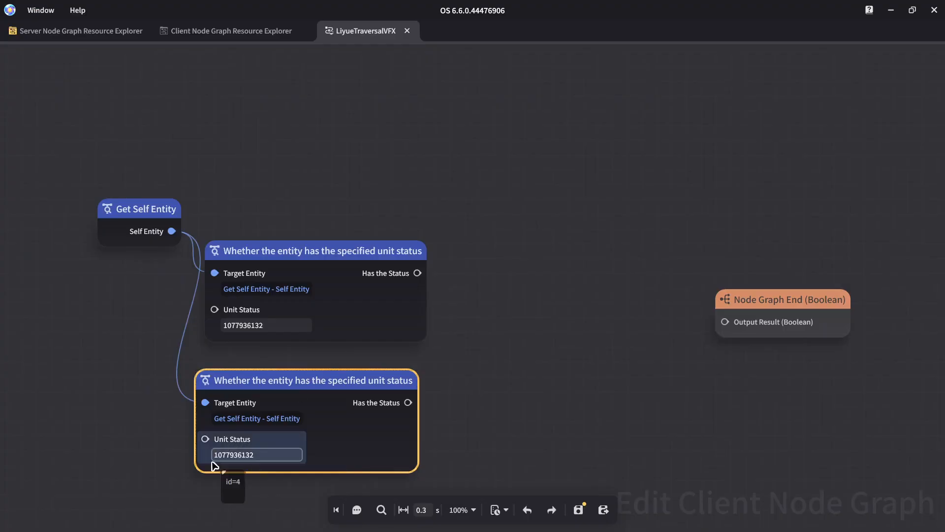
{"action": "left_click", "coordinate": [247, 454]}
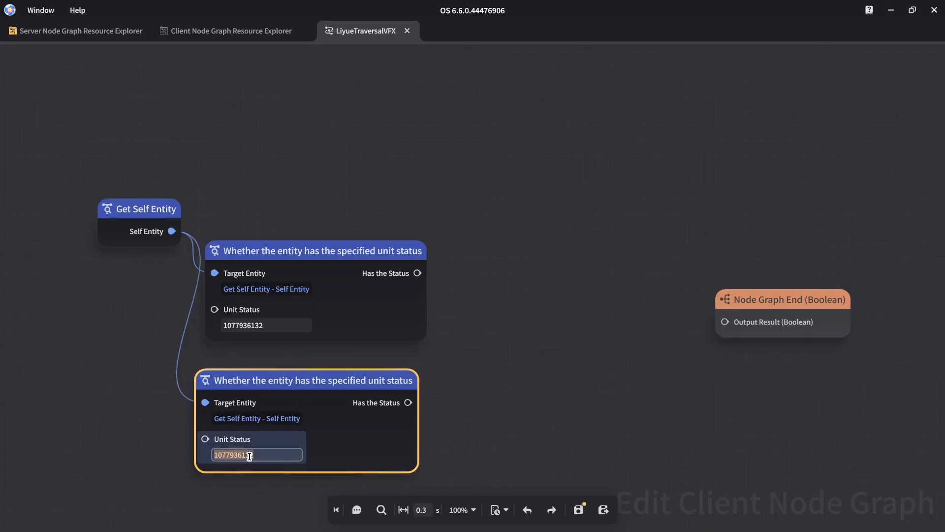
{"action": "key", "text": "ctrl+v"}
{"action": "key", "text": "ctrl+s"}
Step: Combine both Has the Status outputs with a Logical OR Operation and connect its result to Node Graph End (Boolean)
{"action": "left_click_drag", "start_coordinate": [417, 273], "coordinate": [468, 299]}
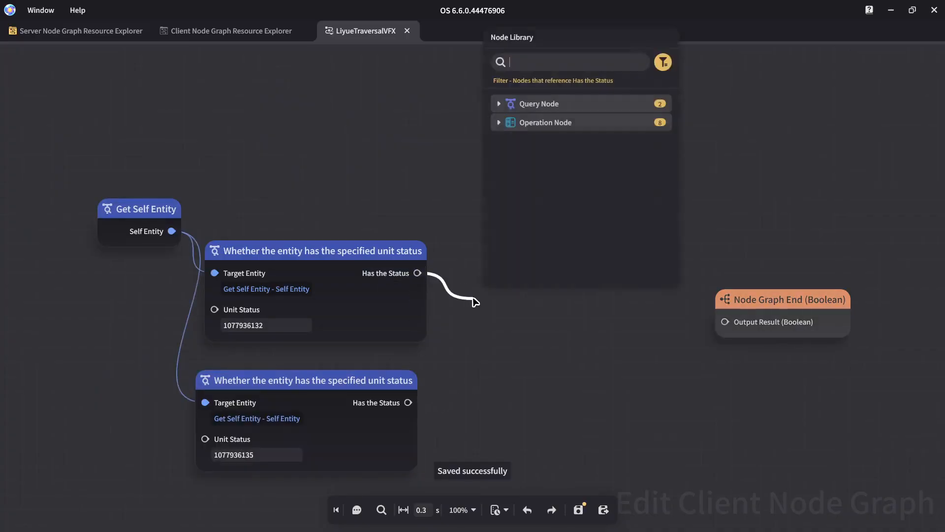
{"action": "type", "text": "o"}
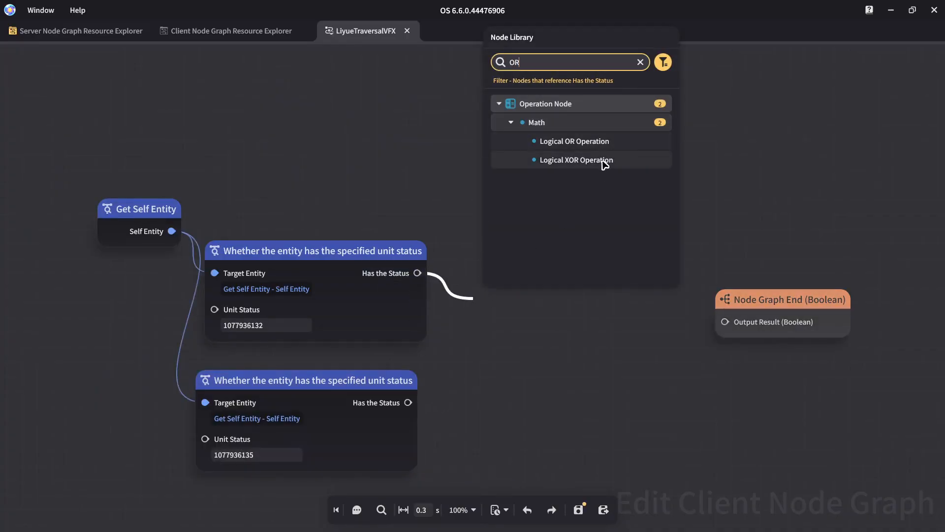
{"action": "left_click", "coordinate": [597, 142]}
{"action": "left_click_drag", "start_coordinate": [522, 314], "coordinate": [510, 304]}
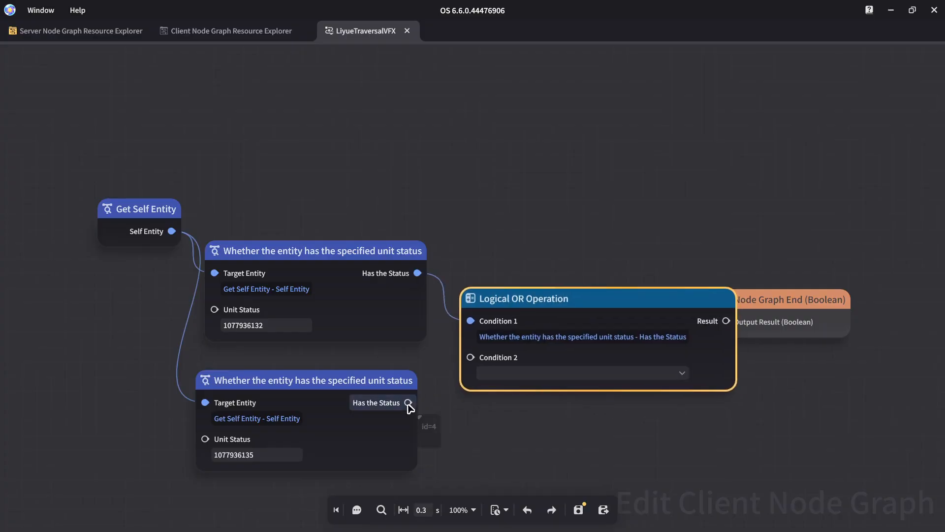
{"action": "left_click_drag", "start_coordinate": [408, 403], "coordinate": [473, 357]}
{"action": "left_click_drag", "start_coordinate": [772, 317], "coordinate": [861, 301]}
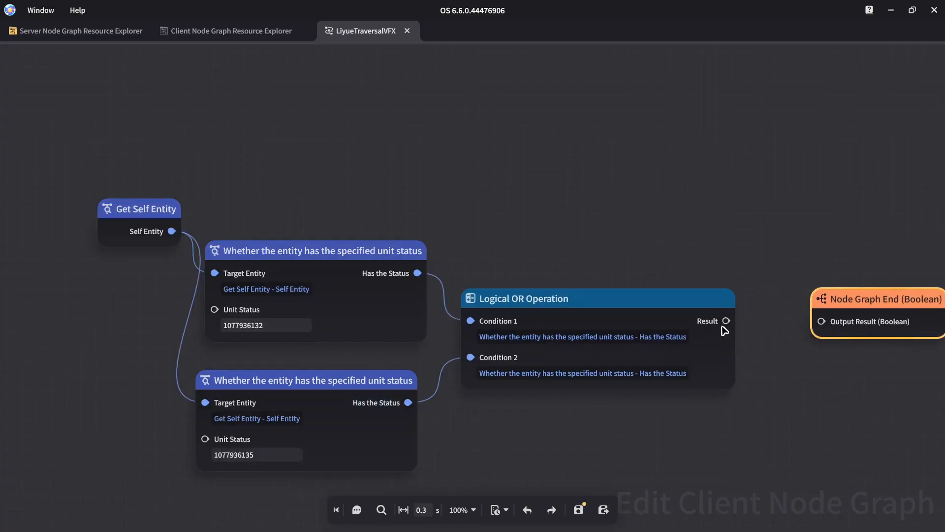
{"action": "left_click_drag", "start_coordinate": [726, 320], "coordinate": [822, 321]}
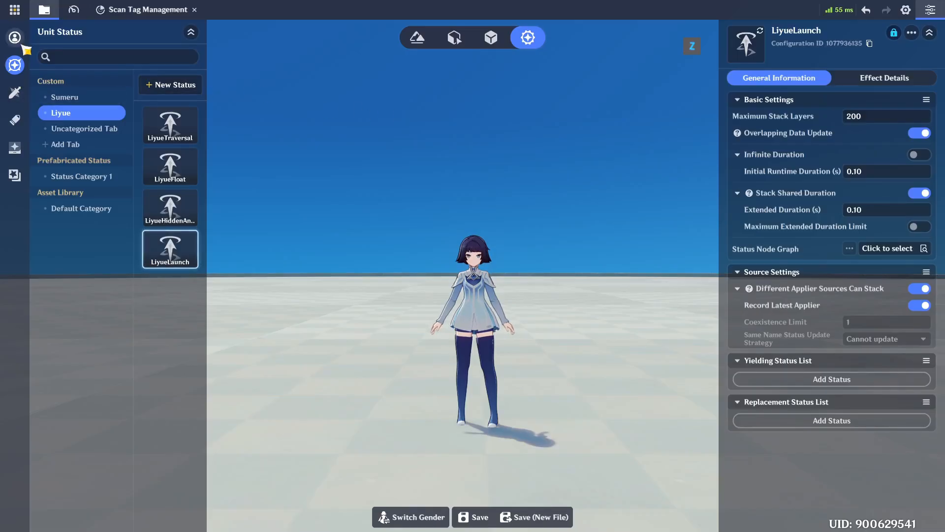
Step: Create a character custom skill named Launch in the Uncategorized Tab and enable Allow Cast in Mid Air
{"action": "left_click", "coordinate": [15, 91]}
{"action": "left_click", "coordinate": [40, 100]}
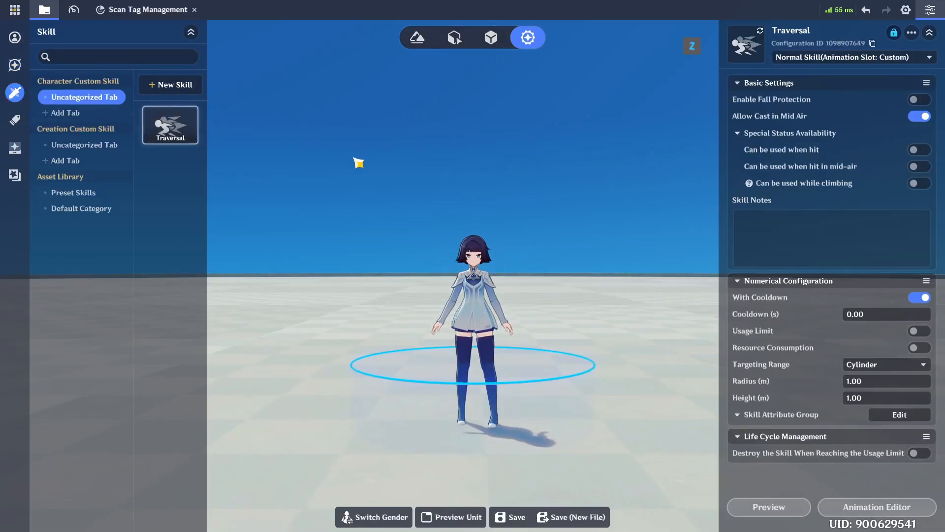
{"action": "left_click", "coordinate": [162, 85]}
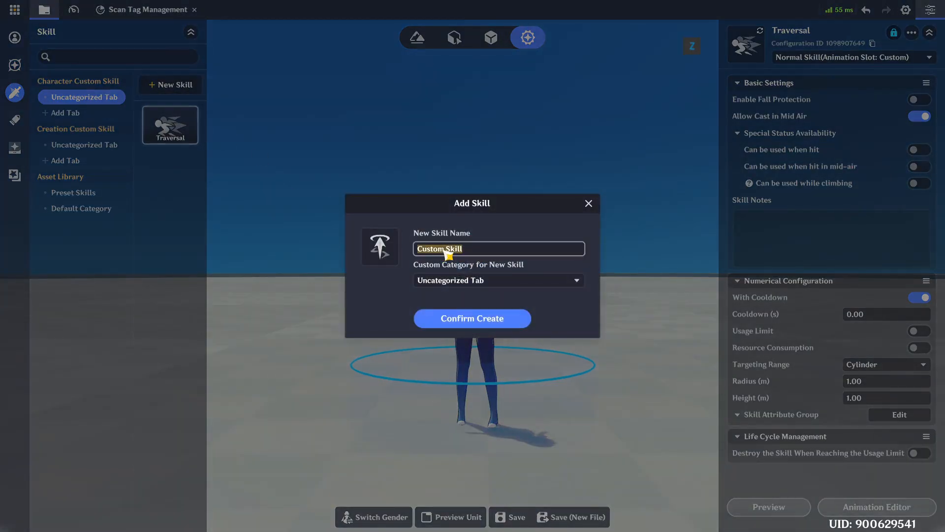
{"action": "left_click", "coordinate": [461, 319]}
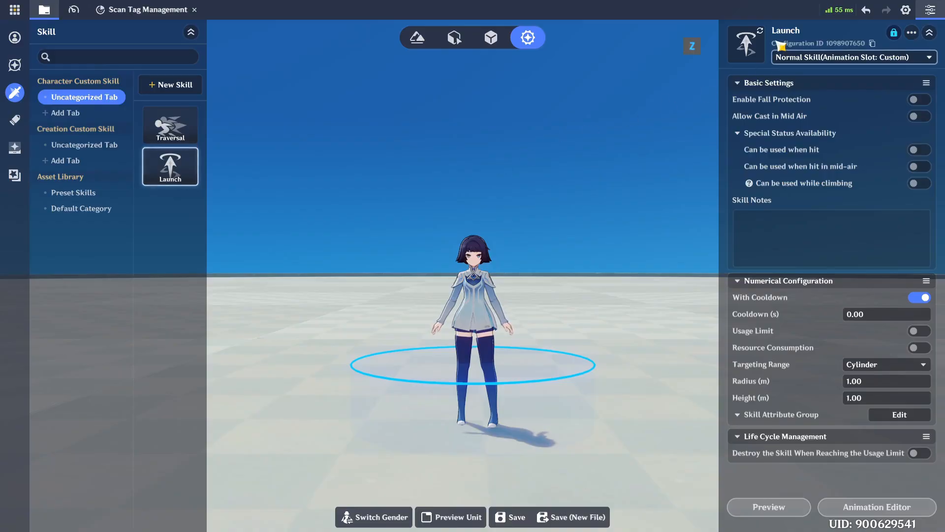
{"action": "left_click", "coordinate": [920, 117]}
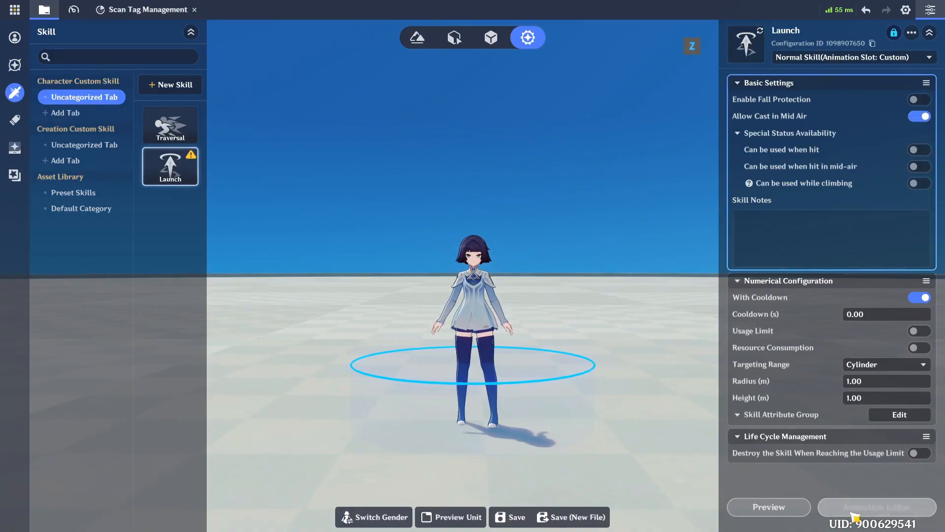
Step: Assign General Chant in Place_01_Pre-Cast as the first animation in the Launch skill's animation timeline
{"action": "left_click", "coordinate": [876, 507]}
{"action": "left_click", "coordinate": [115, 415]}
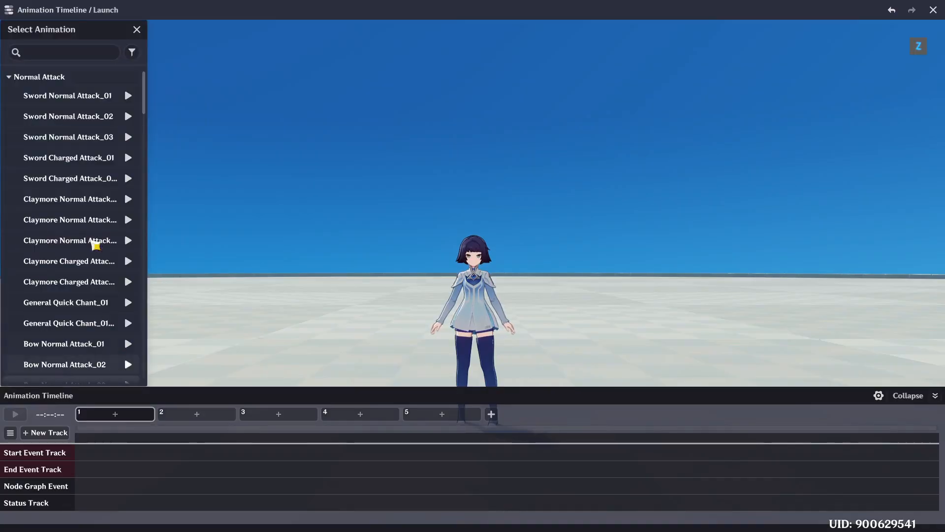
{"action": "left_click", "coordinate": [39, 76]}
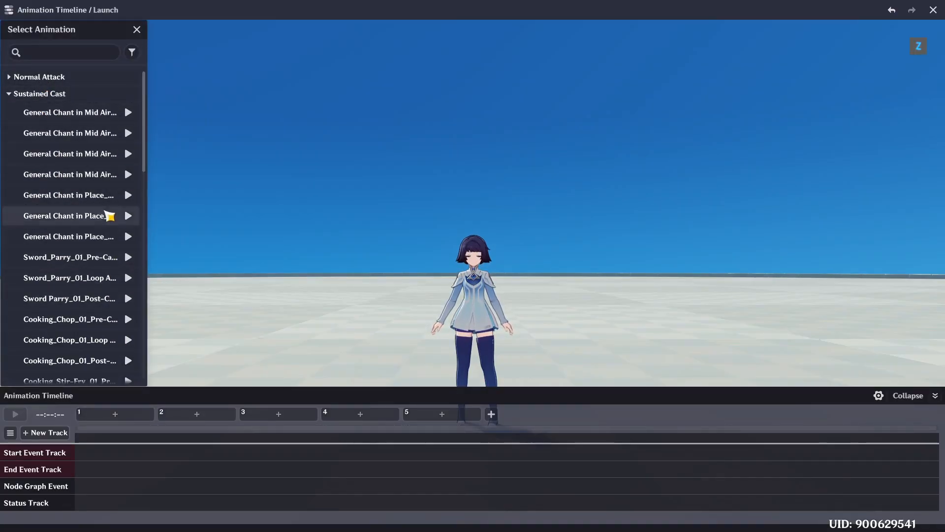
{"action": "left_click", "coordinate": [108, 196]}
{"action": "left_click", "coordinate": [95, 452]}
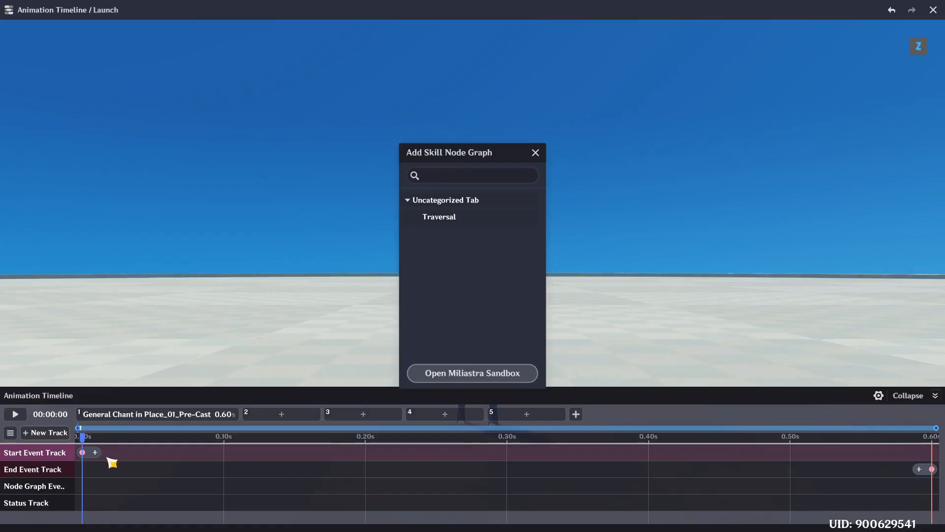
{"action": "left_click", "coordinate": [229, 484]}
Step: Save the LiyueTraversalVFX graph and create a character skill node graph named Launch in the Uncategorized Tab
{"action": "key", "text": "ctrl+s"}
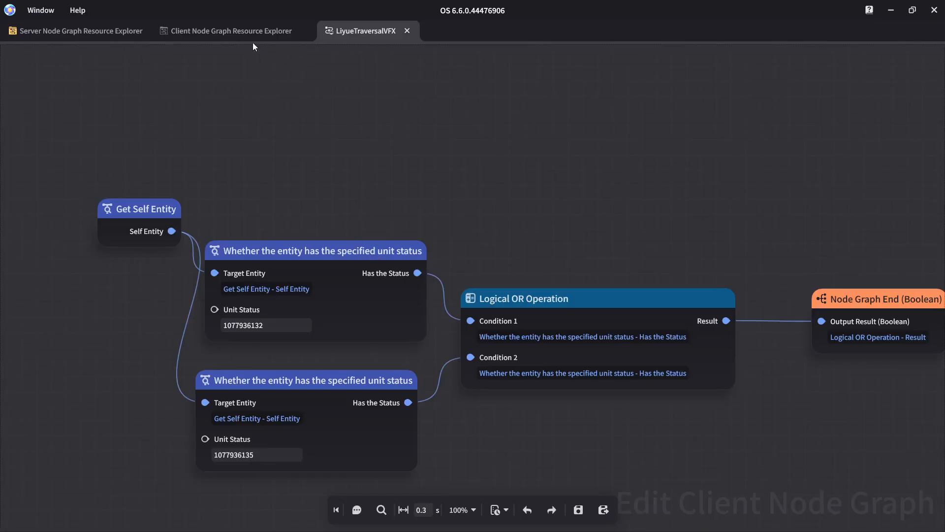
{"action": "left_click", "coordinate": [253, 32]}
{"action": "left_click", "coordinate": [110, 105]}
{"action": "right_click", "coordinate": [292, 146]}
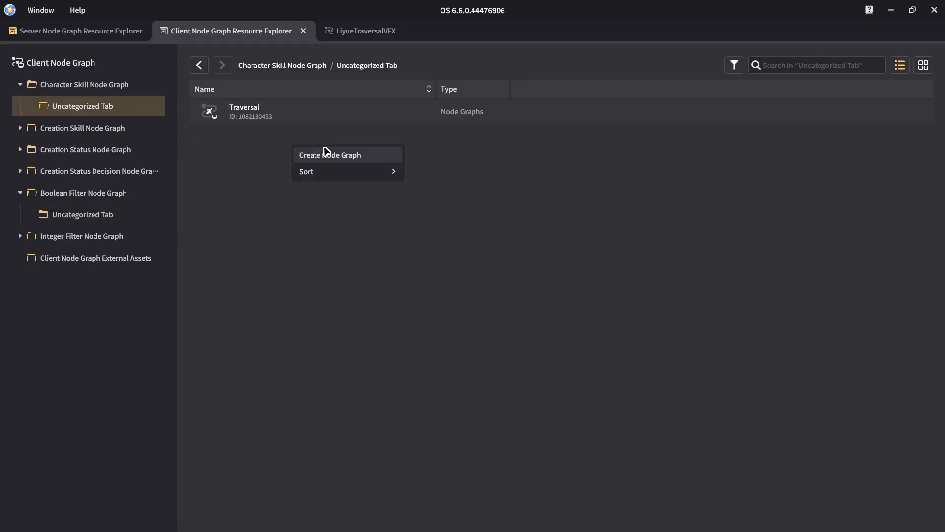
{"action": "left_click", "coordinate": [327, 151]}
{"action": "left_click", "coordinate": [288, 110]}
{"action": "right_click", "coordinate": [289, 111]}
{"action": "left_click", "coordinate": [349, 136]}
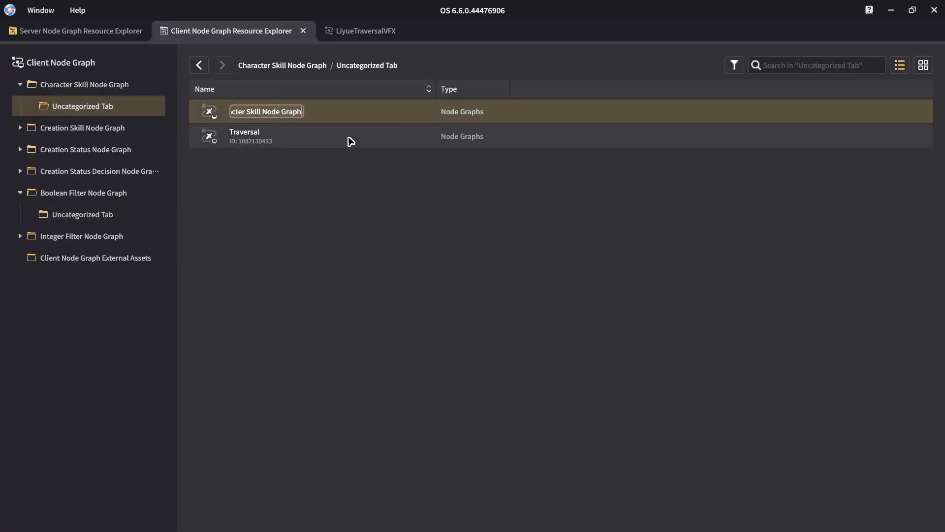
{"action": "key", "text": "ctrl+a"}
{"action": "type", "text": "Ka"}
{"action": "type", "text": "unch"}
{"action": "key", "text": "Return"}
Step: Add the Launch node graph to the Launch skill's Start Event Track and save the skill
{"action": "key", "text": "alt+Tab"}
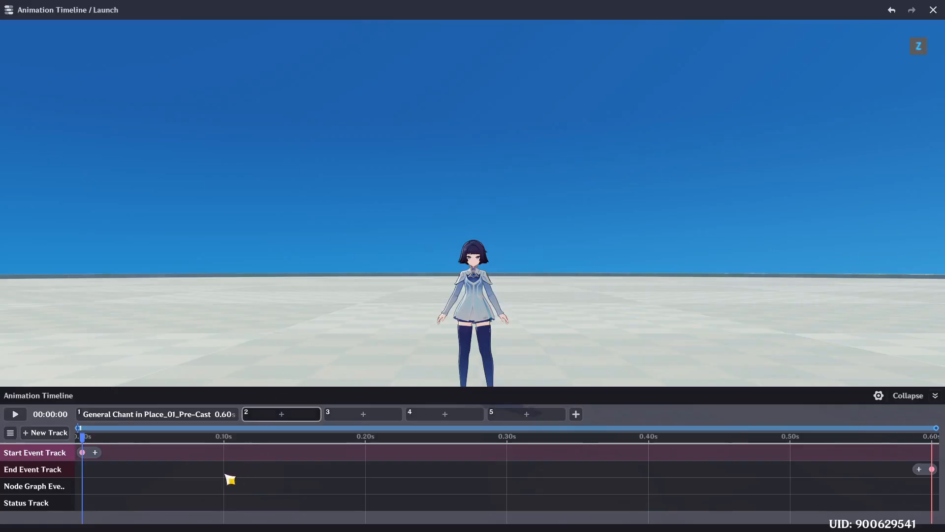
{"action": "left_click", "coordinate": [96, 452]}
{"action": "left_click", "coordinate": [427, 234]}
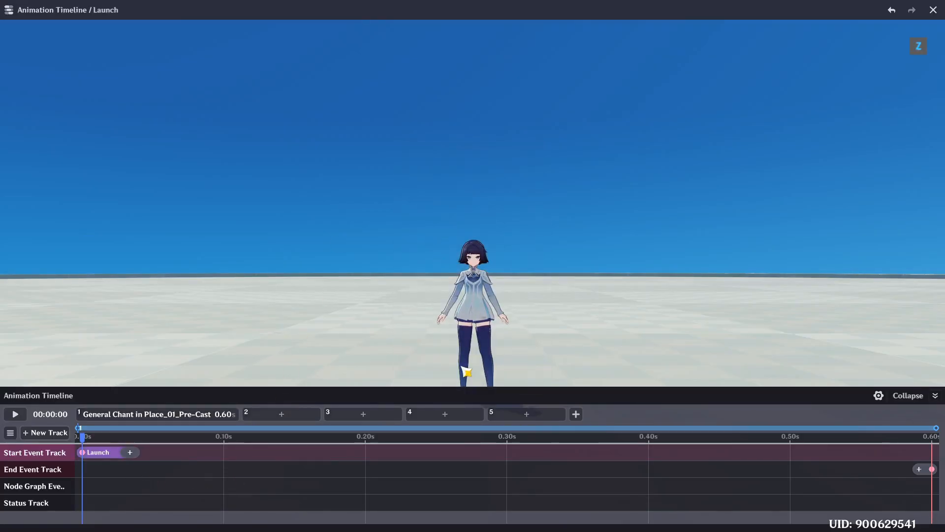
{"action": "key", "text": "ctrl+s"}
{"action": "left_click", "coordinate": [933, 10]}
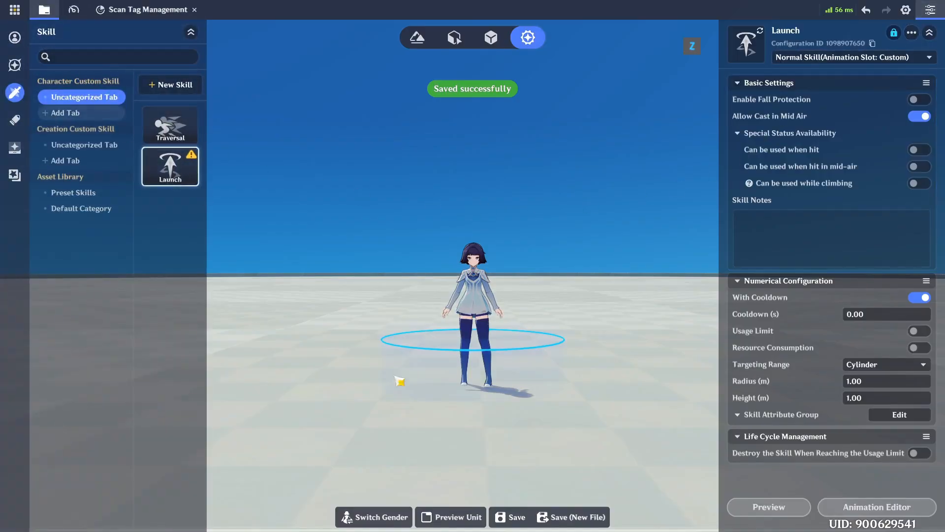
{"action": "left_click", "coordinate": [510, 517]}
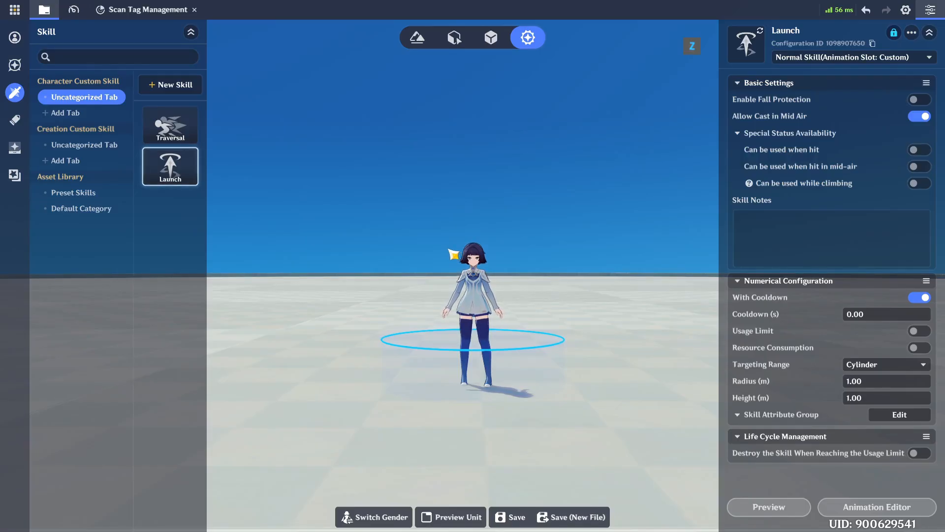
Step: Create a server status node graph named LiyueFloatStatus in the Uncategorized Tab
{"action": "key", "text": "alt+Tab"}
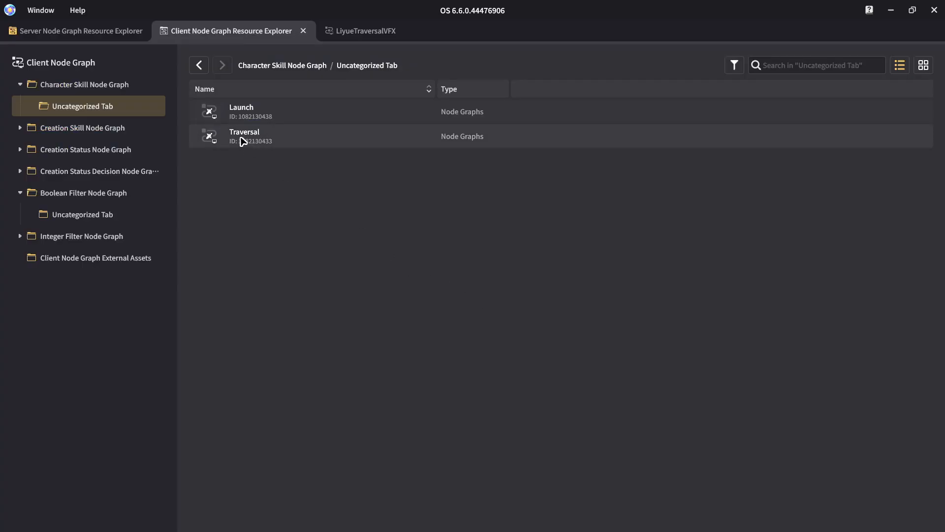
{"action": "left_click", "coordinate": [101, 27]}
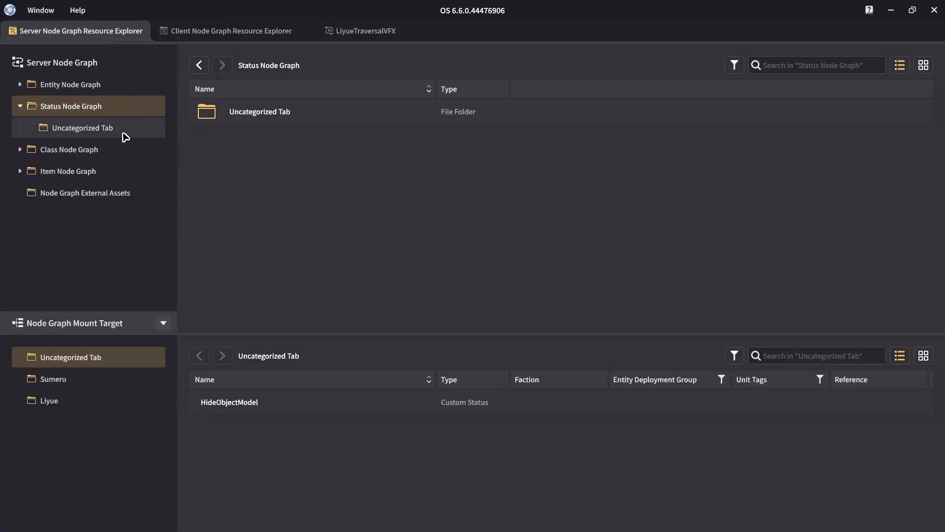
{"action": "left_click", "coordinate": [84, 128]}
{"action": "right_click", "coordinate": [273, 185]}
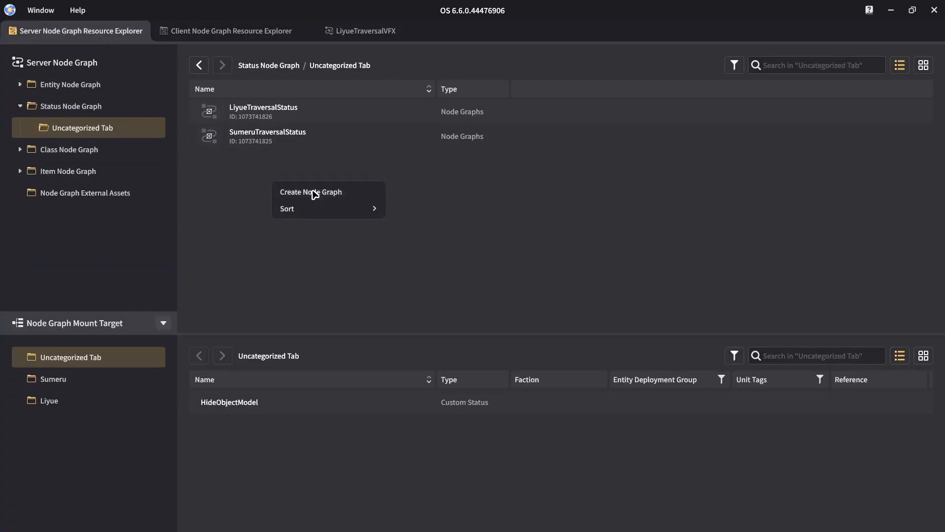
{"action": "left_click", "coordinate": [315, 191]}
{"action": "right_click", "coordinate": [276, 110]}
{"action": "left_click", "coordinate": [297, 137]}
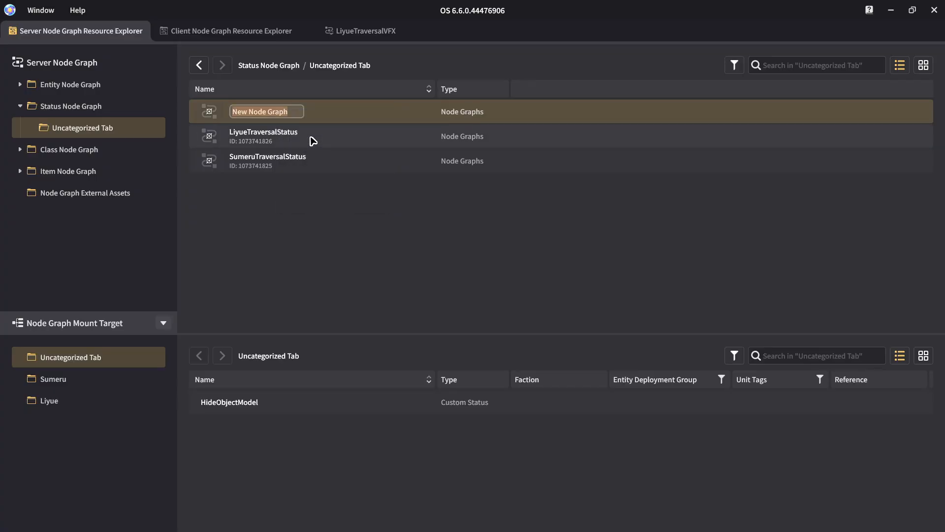
{"action": "type", "text": "LiyueFloatStatus"}
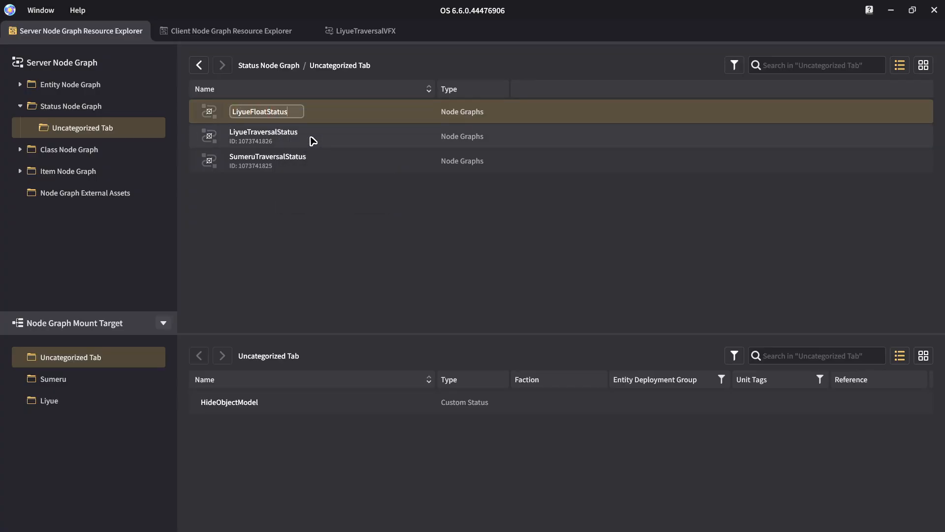
{"action": "key", "text": "Return"}
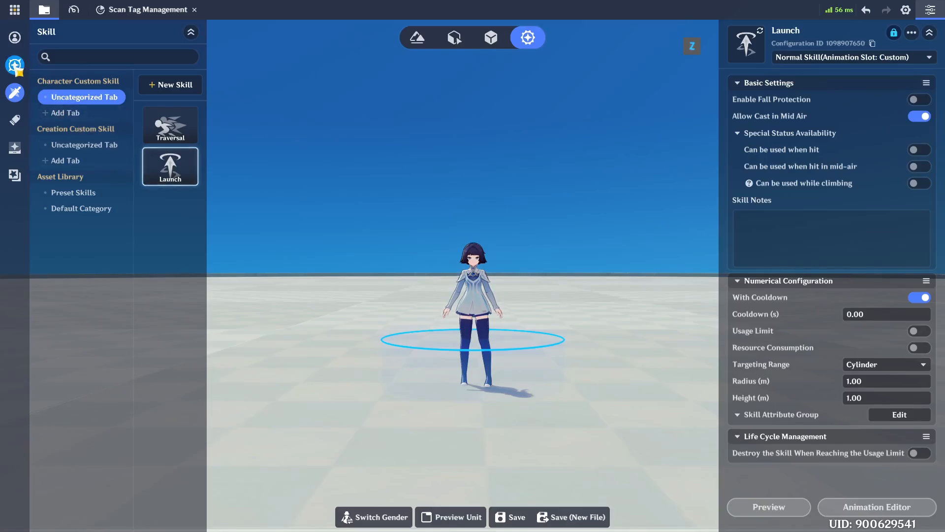
Step: Assign LiyueFloatStatus as the status node graph of the LiyueFloat unit status and save
{"action": "left_click", "coordinate": [15, 65]}
{"action": "left_click", "coordinate": [74, 113]}
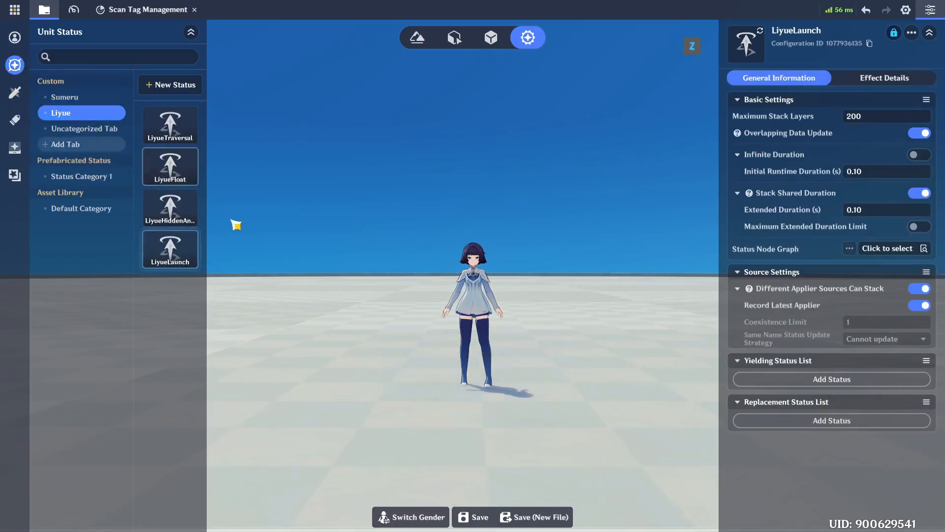
{"action": "left_click", "coordinate": [175, 170]}
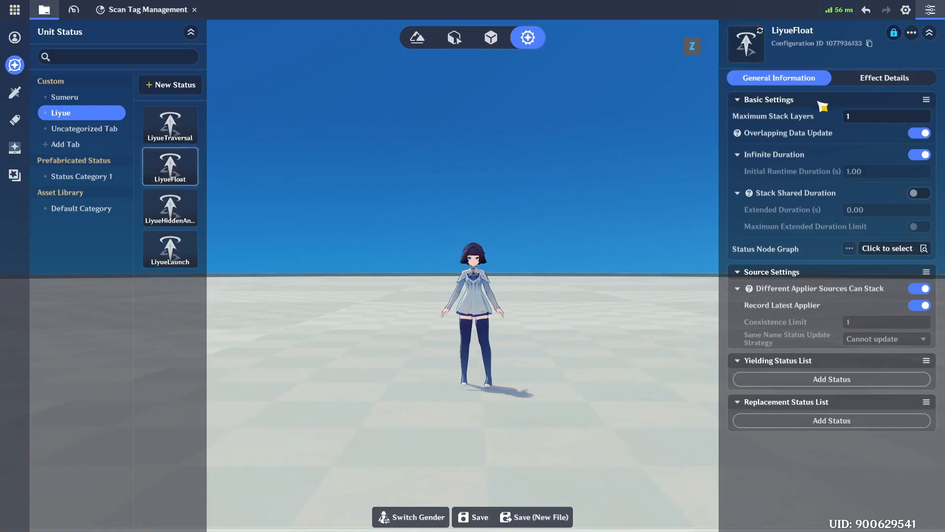
{"action": "left_click", "coordinate": [897, 249]}
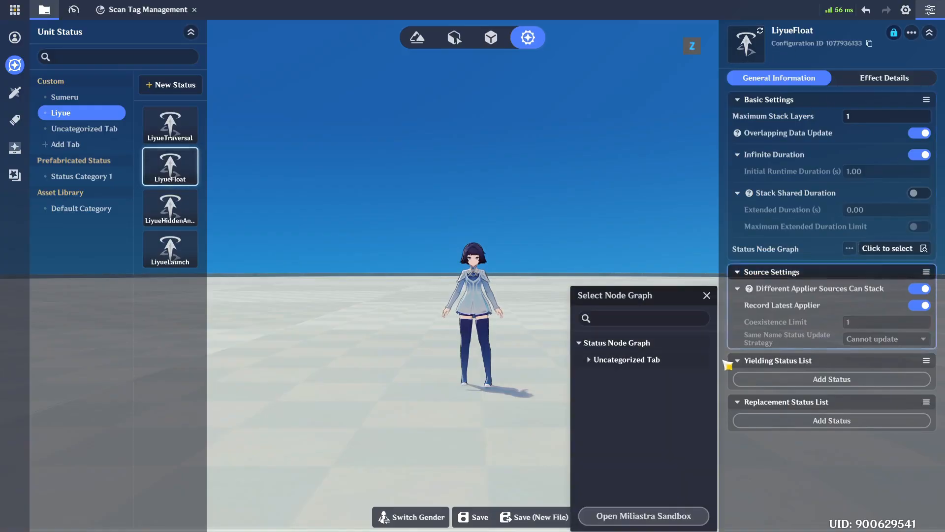
{"action": "left_click", "coordinate": [640, 366]}
{"action": "left_click", "coordinate": [649, 410]}
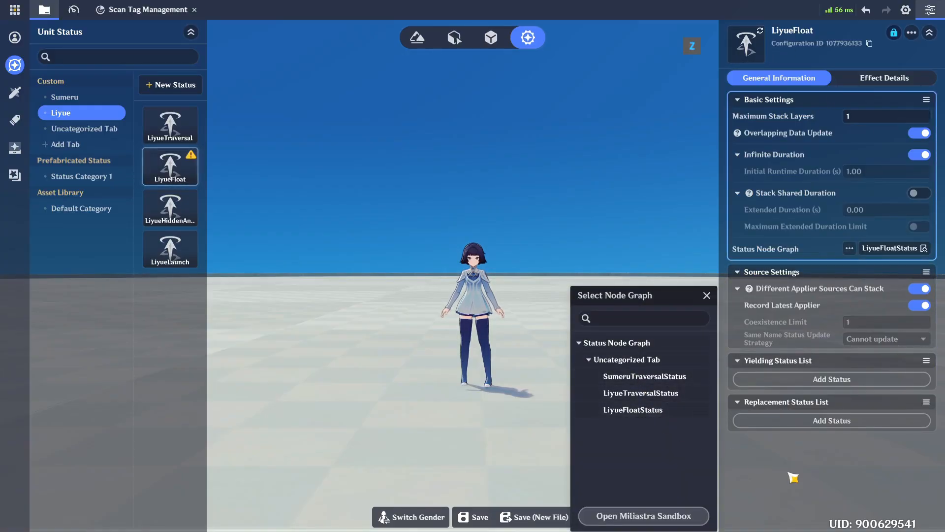
{"action": "left_click", "coordinate": [793, 477]}
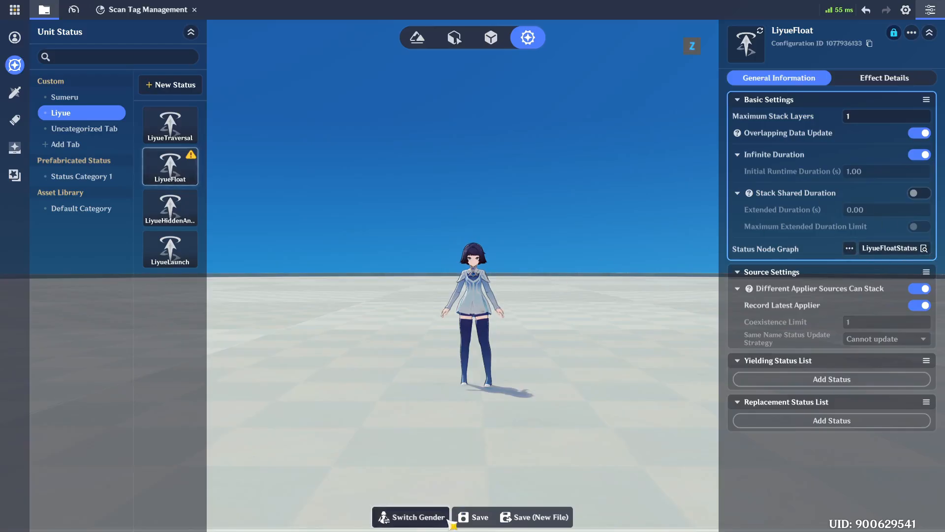
{"action": "left_click", "coordinate": [471, 517]}
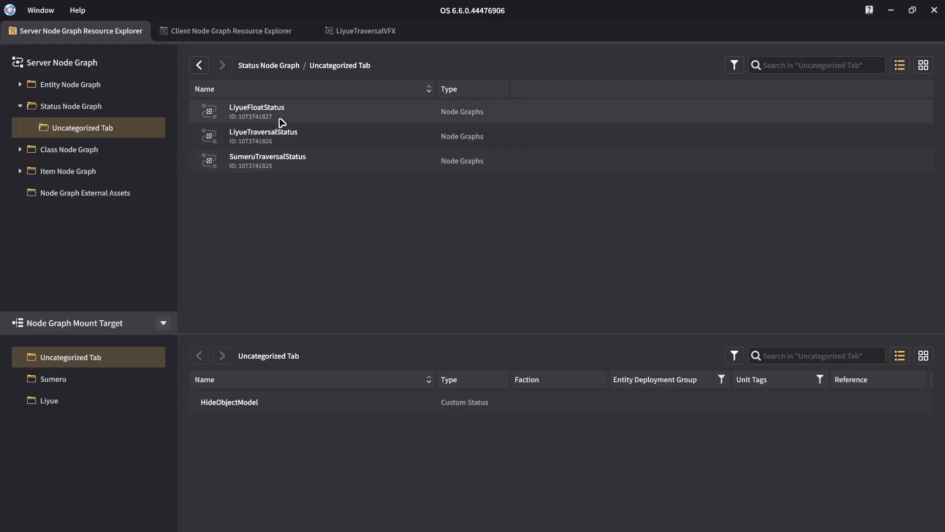
Step: Open the LiyueFloatStatus graph and add a When Unit Status Changes event node
{"action": "double_click", "coordinate": [282, 122]}
{"action": "right_click", "coordinate": [313, 154]}
{"action": "left_click", "coordinate": [375, 248]}
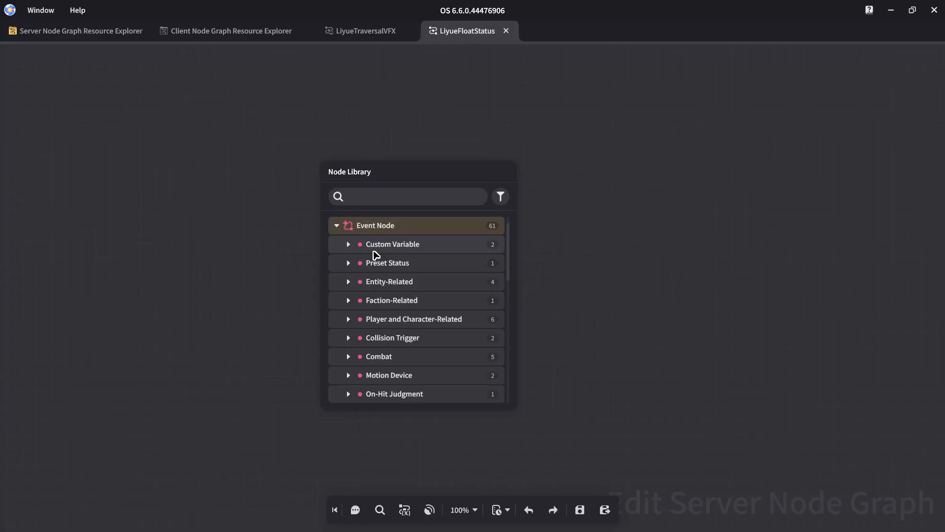
{"action": "left_click", "coordinate": [373, 196]}
{"action": "type", "text": "unit status"}
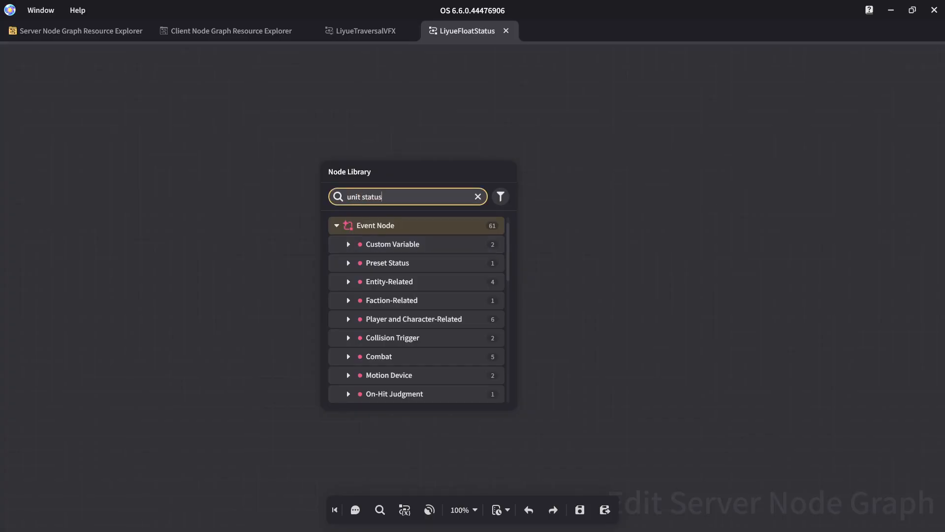
{"action": "left_click", "coordinate": [443, 315]}
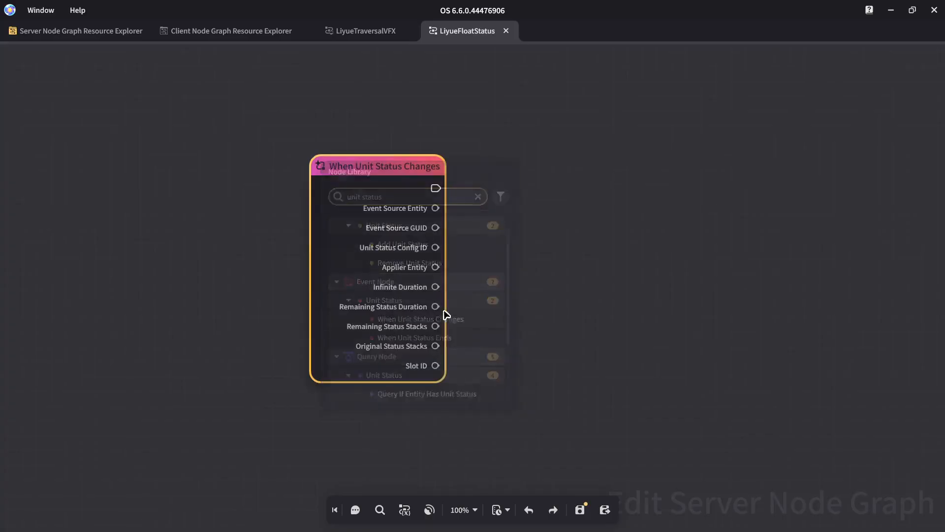
Step: Extend a connection from the event node's Infinite Duration output to add a compatible node
{"action": "middle_click_drag", "start_coordinate": [532, 204], "coordinate": [390, 197]}
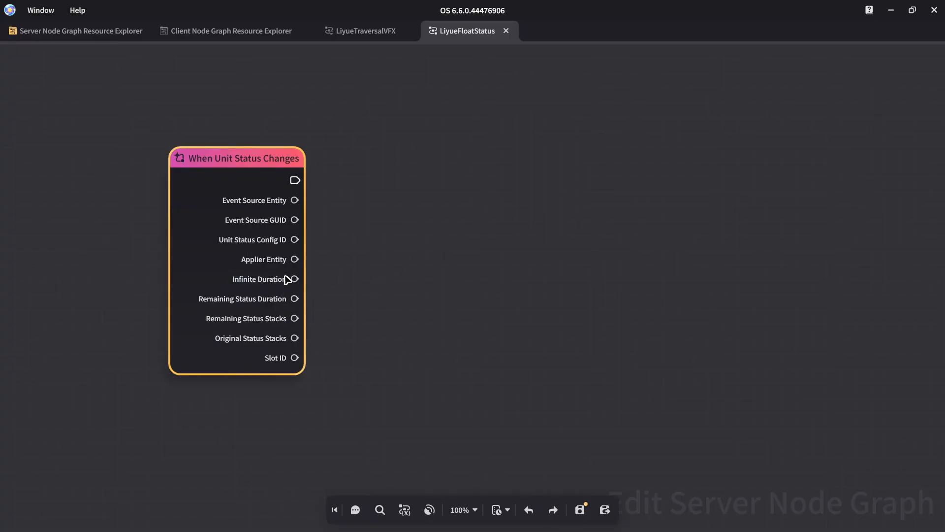
{"action": "left_click_drag", "start_coordinate": [294, 279], "coordinate": [404, 233]}
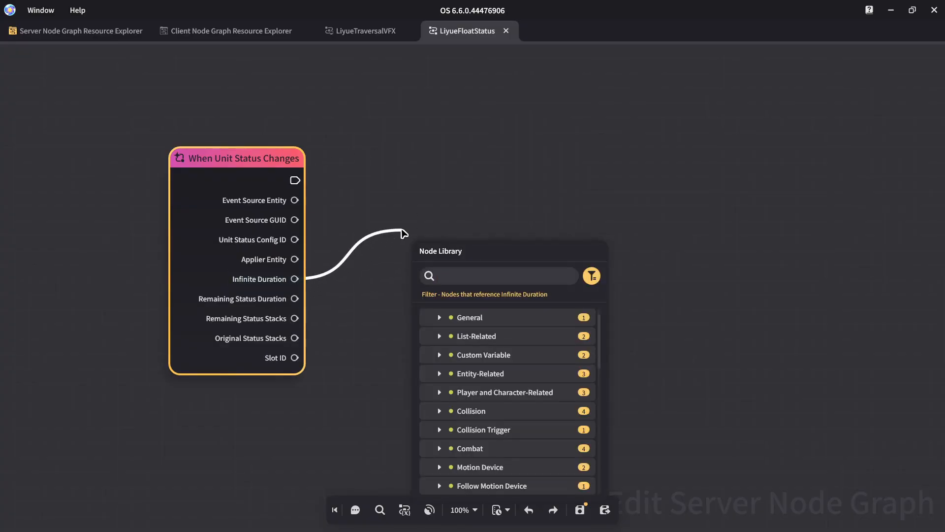
Step: Add a Double Branch node using Infinite Duration as its condition, connect the When Unit Status Changes flow to it, and save
{"action": "type", "text": "branch"}
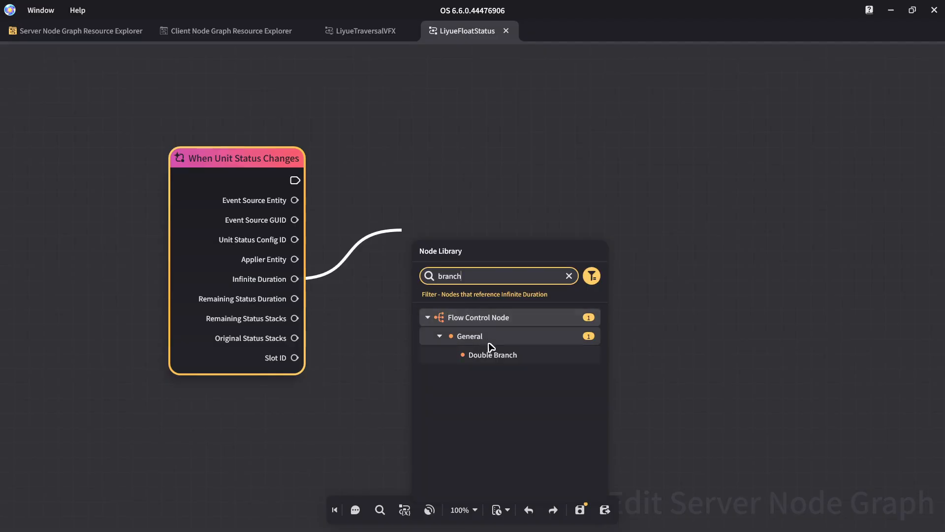
{"action": "left_click", "coordinate": [490, 351]}
{"action": "left_click_drag", "start_coordinate": [475, 274], "coordinate": [438, 184]}
{"action": "left_click_drag", "start_coordinate": [295, 181], "coordinate": [380, 170]}
{"action": "key", "text": "ctrl+s"}
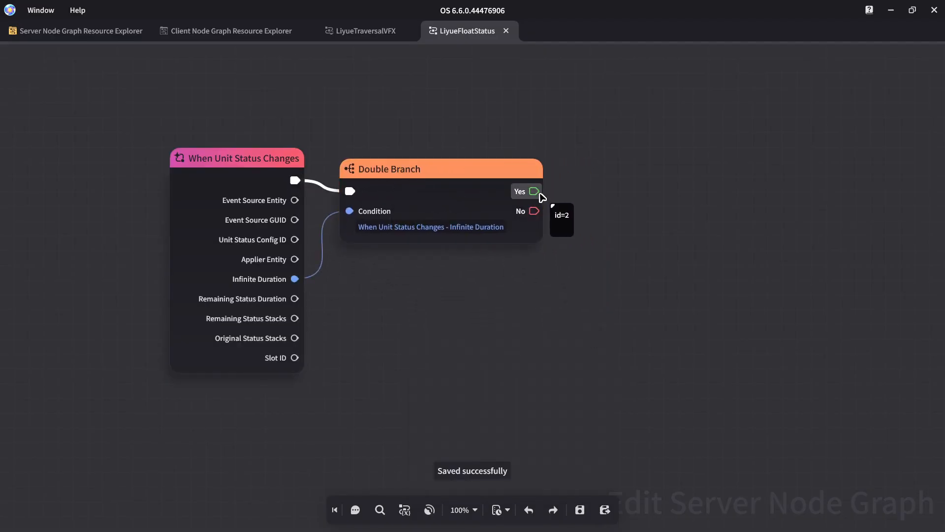
Step: Add an Add Character Skill node on the Yes output of the Double Branch node
{"action": "left_click_drag", "start_coordinate": [535, 193], "coordinate": [685, 221]}
{"action": "type", "text": "add character skill"}
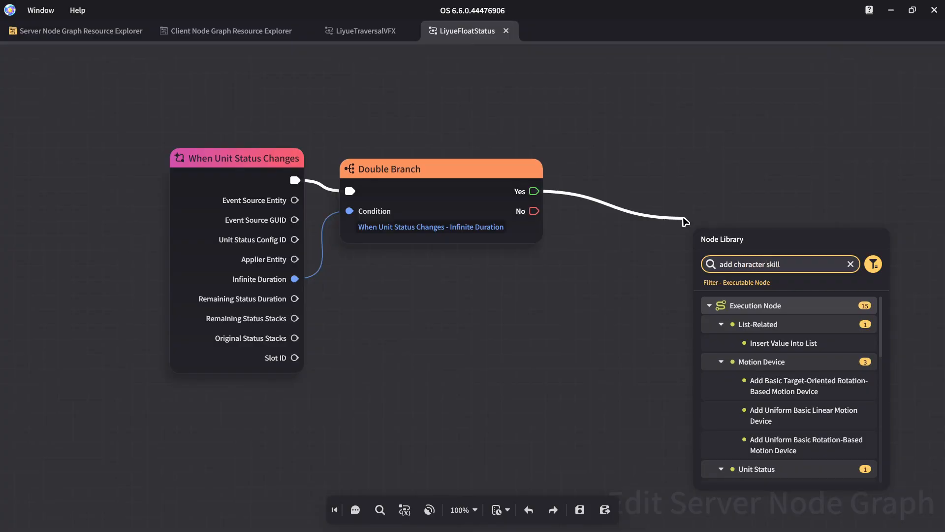
{"action": "left_click", "coordinate": [783, 344]}
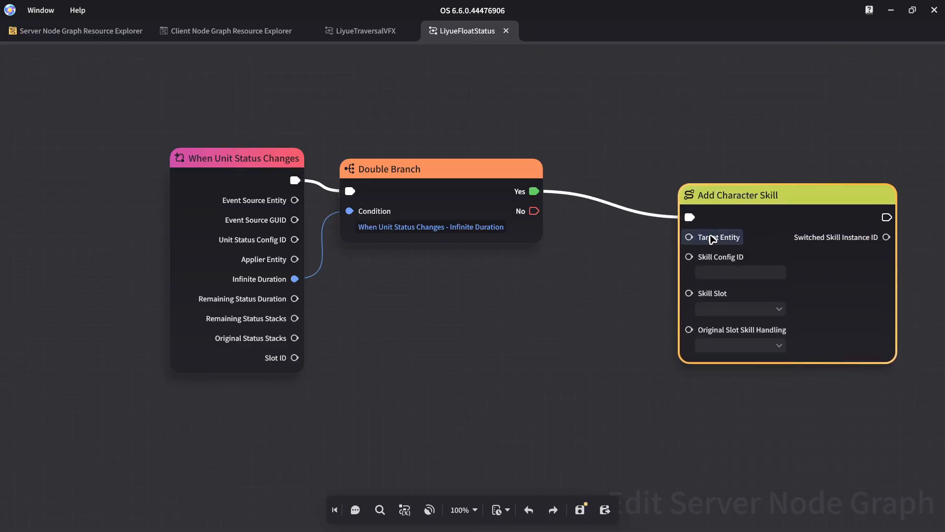
Step: Supply the Target Entity of Add Character Skill from a new Get Self Entity node placed below the Double Branch node
{"action": "left_click_drag", "start_coordinate": [712, 238], "coordinate": [593, 259]}
{"action": "type", "text": "self"}
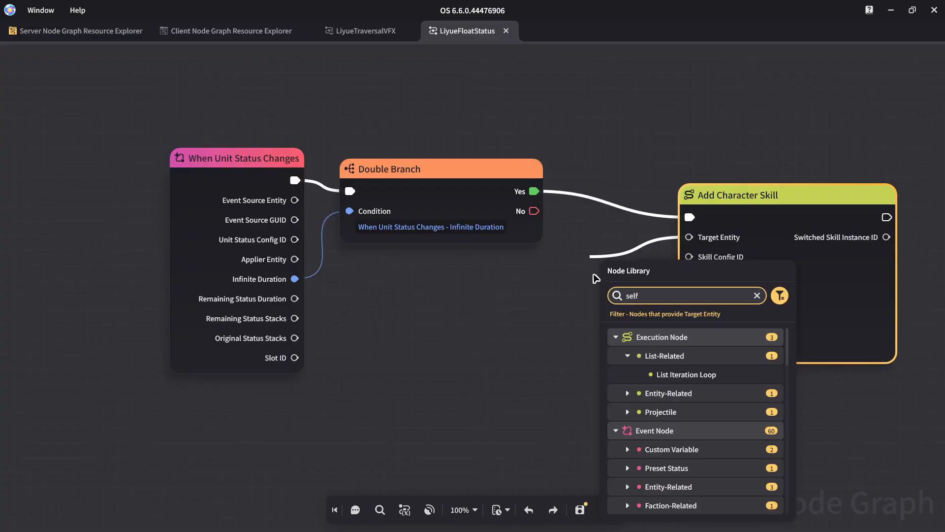
{"action": "left_click", "coordinate": [687, 451]}
{"action": "left_click_drag", "start_coordinate": [635, 268], "coordinate": [545, 261]}
Step: Set Add Character Skill's Skill Slot to Normal Attack and Original Slot Skill Handling to Preserve Slot Binding, and save the graph
{"action": "left_click", "coordinate": [734, 327]}
{"action": "left_click", "coordinate": [732, 342]}
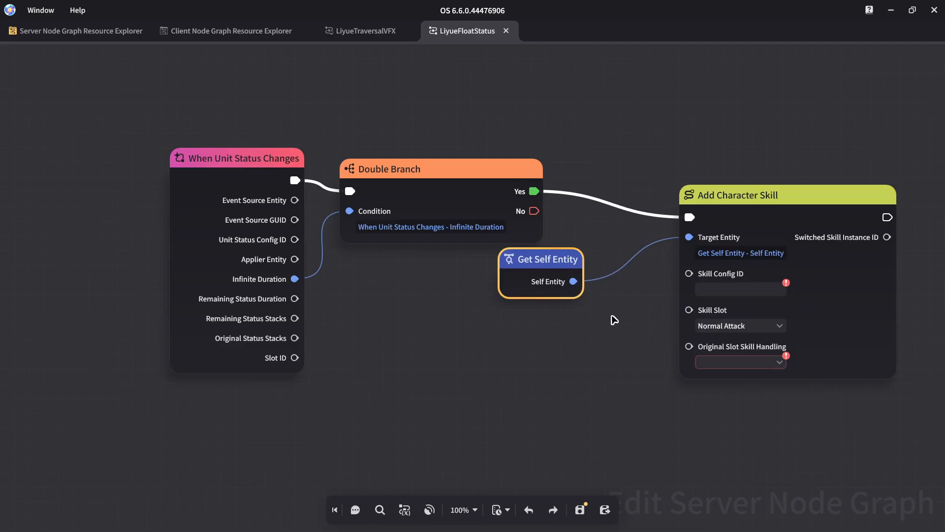
{"action": "left_click", "coordinate": [742, 362]}
{"action": "left_click", "coordinate": [734, 392]}
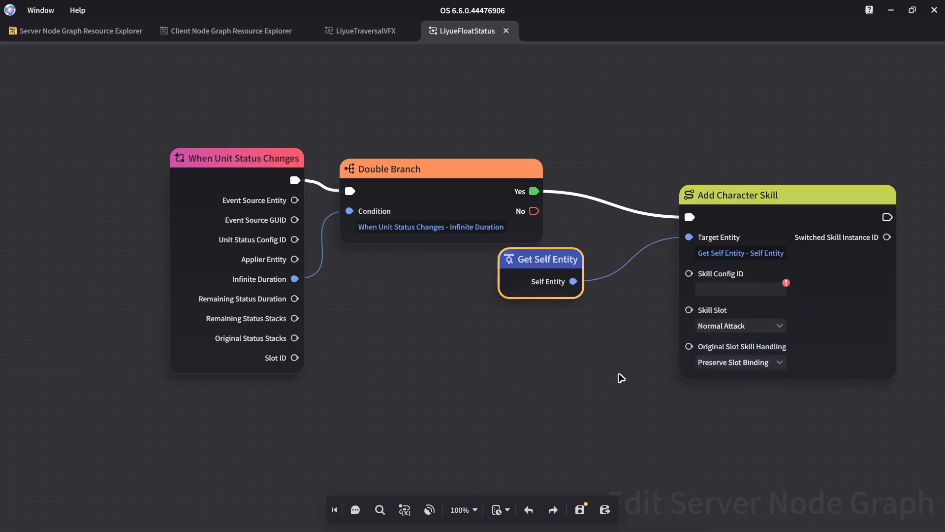
{"action": "key", "text": "ctrl+s"}
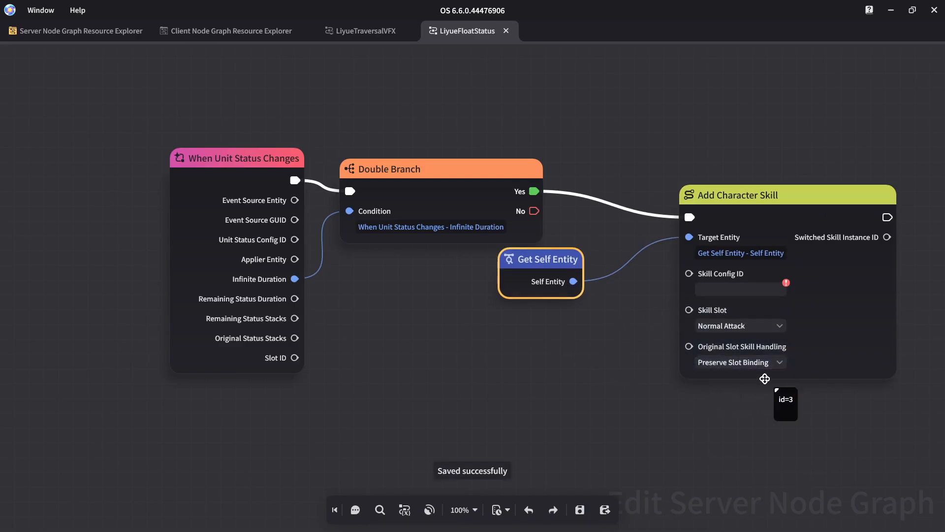
{"action": "left_click", "coordinate": [748, 362]}
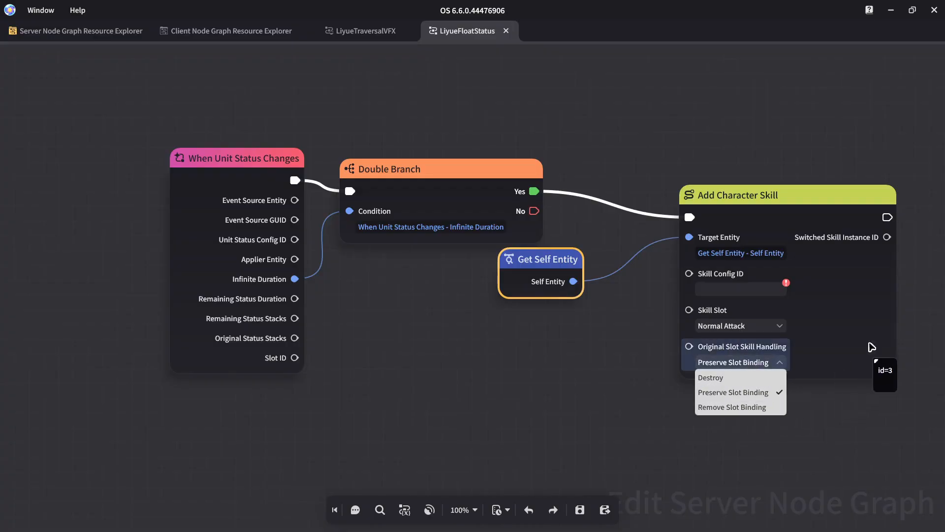
{"action": "left_click", "coordinate": [872, 323]}
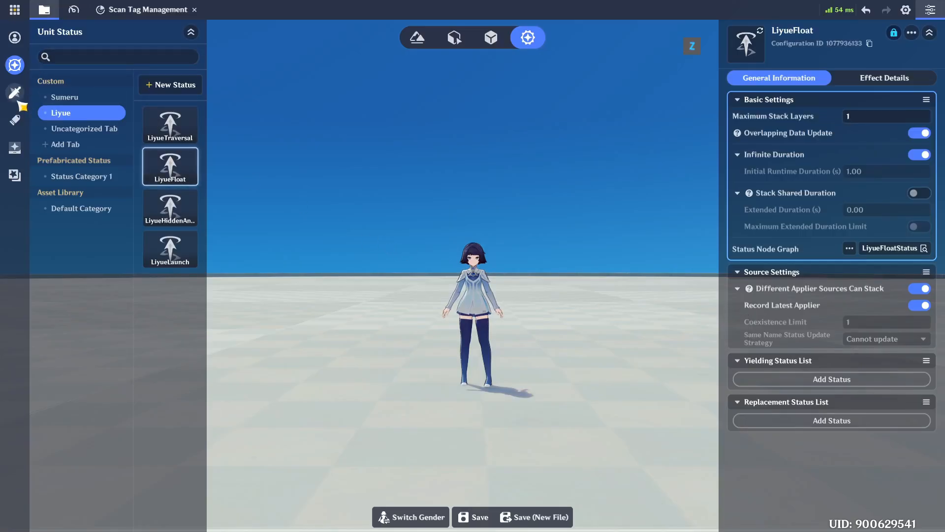
Step: Copy the Launch skill's configuration ID from the main editor into Add Character Skill's Skill Config ID and save the graph
{"action": "left_click", "coordinate": [15, 92]}
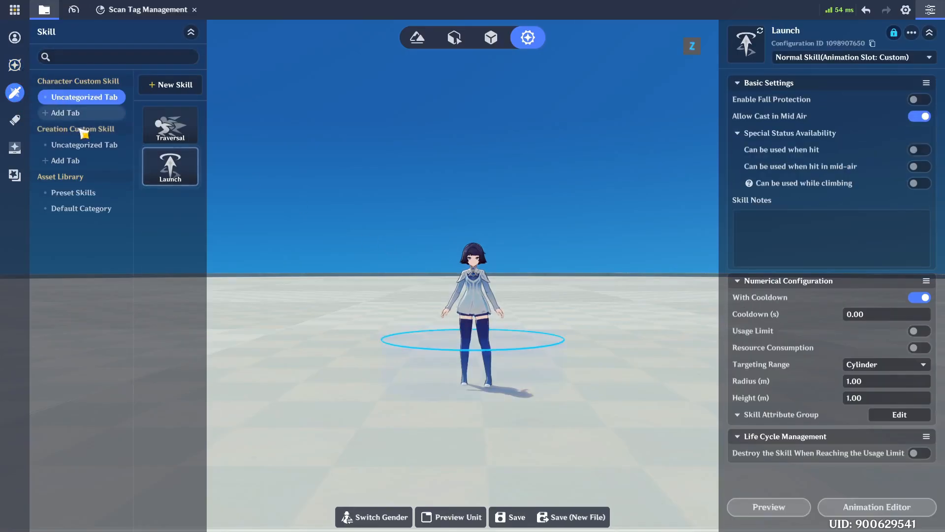
{"action": "left_click", "coordinate": [873, 44]}
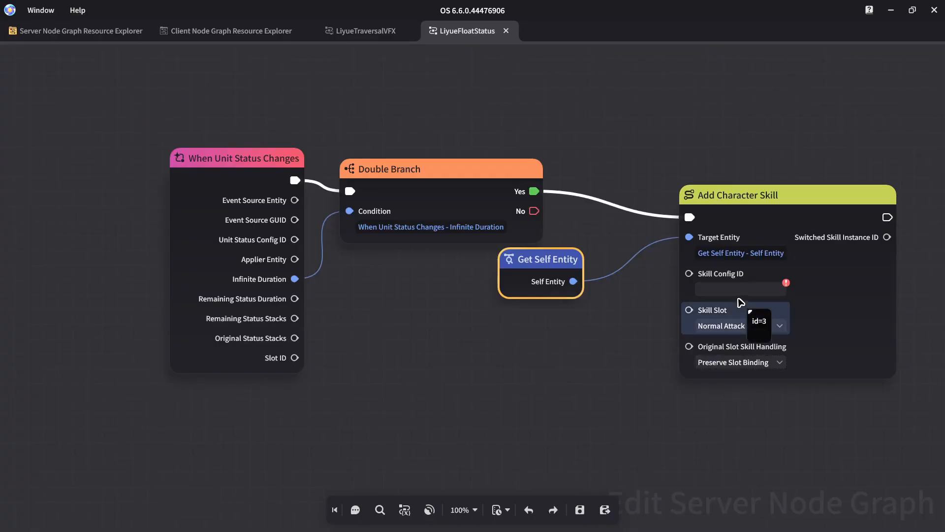
{"action": "left_click", "coordinate": [739, 289]}
{"action": "key", "text": "ctrl+v"}
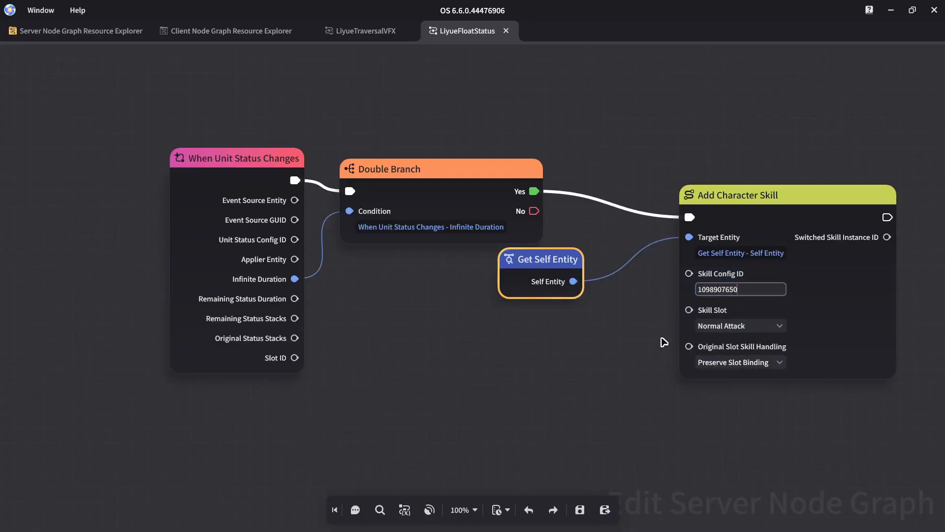
{"action": "left_click", "coordinate": [662, 340]}
{"action": "key", "text": "ctrl+s"}
Step: Add a When Unit Status Ends event node below the When Unit Status Changes node
{"action": "middle_click_drag", "start_coordinate": [358, 467], "coordinate": [396, 334]}
{"action": "right_click", "coordinate": [276, 370]}
{"action": "type", "text": "unit status"}
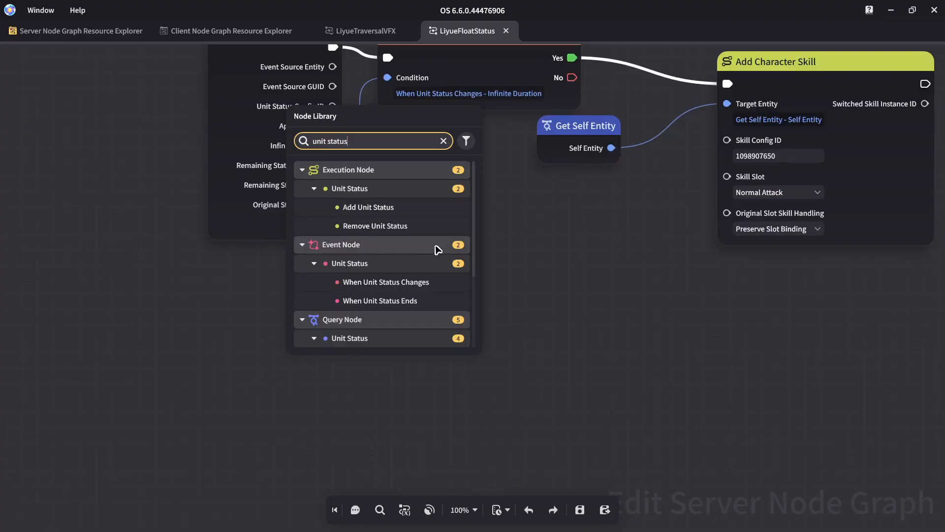
{"action": "left_click", "coordinate": [420, 301]}
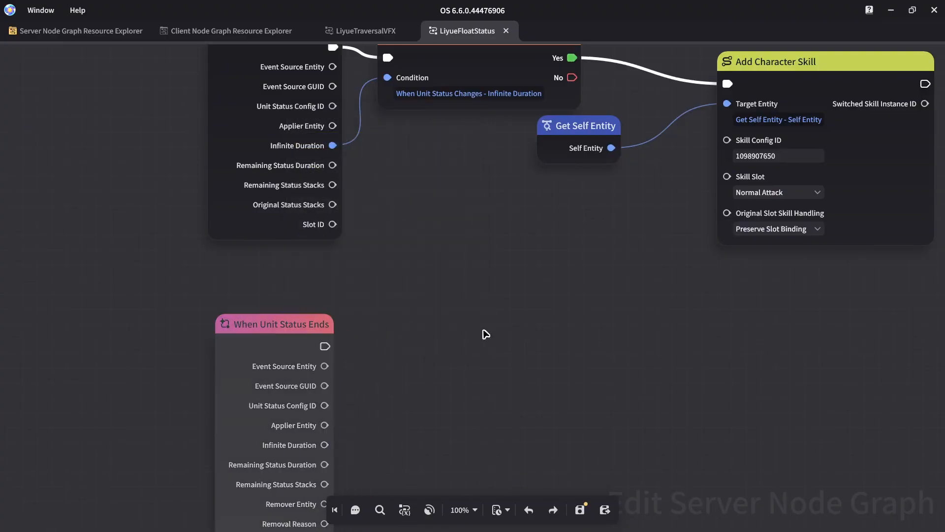
Step: Add a Delete Character Skill by ID node and connect the When Unit Status Ends flow to it
{"action": "scroll", "coordinate": [453, 290], "scroll_direction": "down", "scroll_amount": 2}
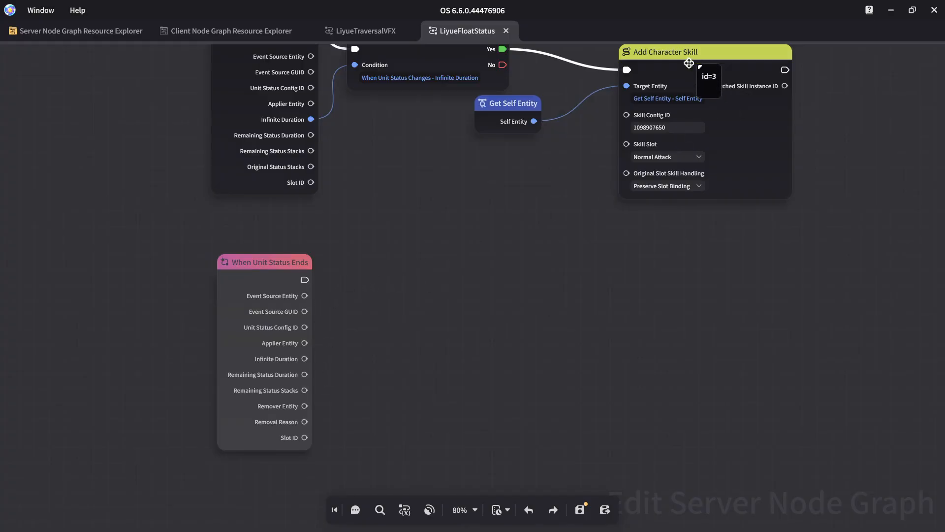
{"action": "right_click", "coordinate": [470, 296]}
{"action": "type", "text": "remove skill"}
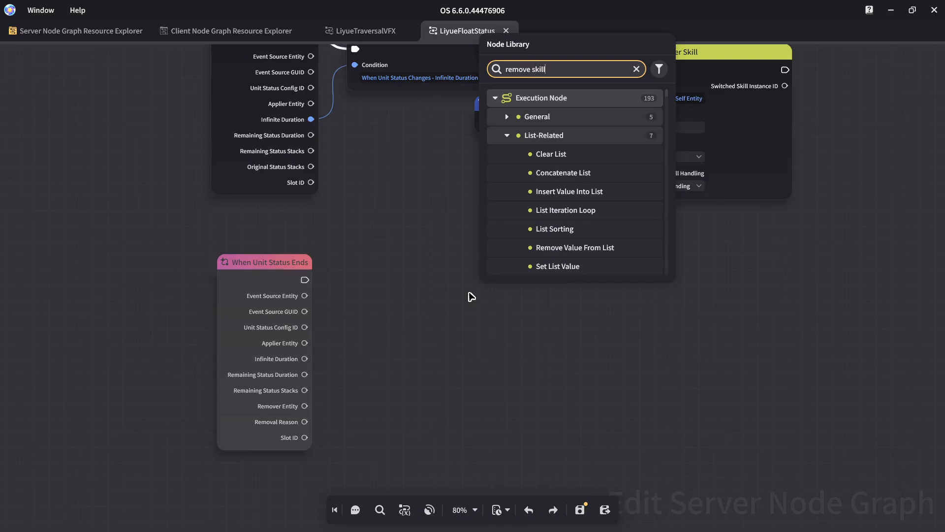
{"action": "left_click", "coordinate": [569, 136]}
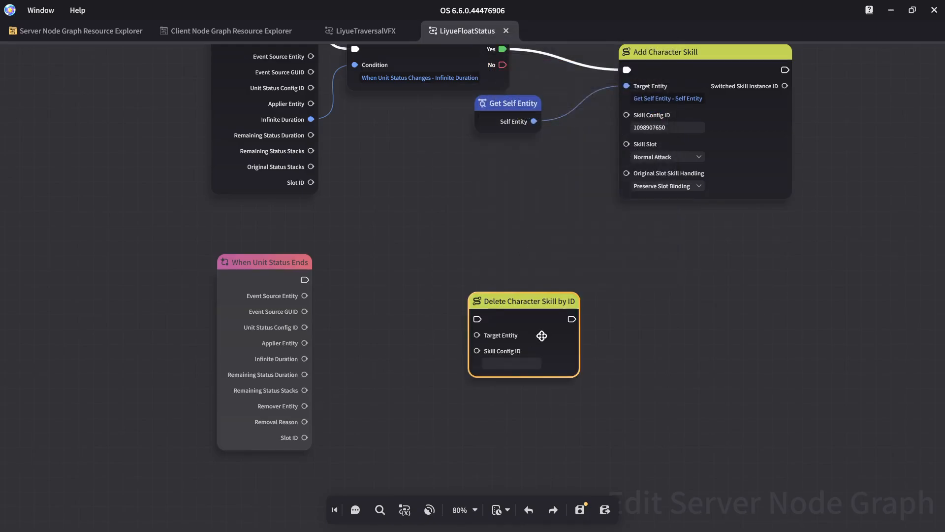
{"action": "left_click_drag", "start_coordinate": [542, 336], "coordinate": [541, 306]}
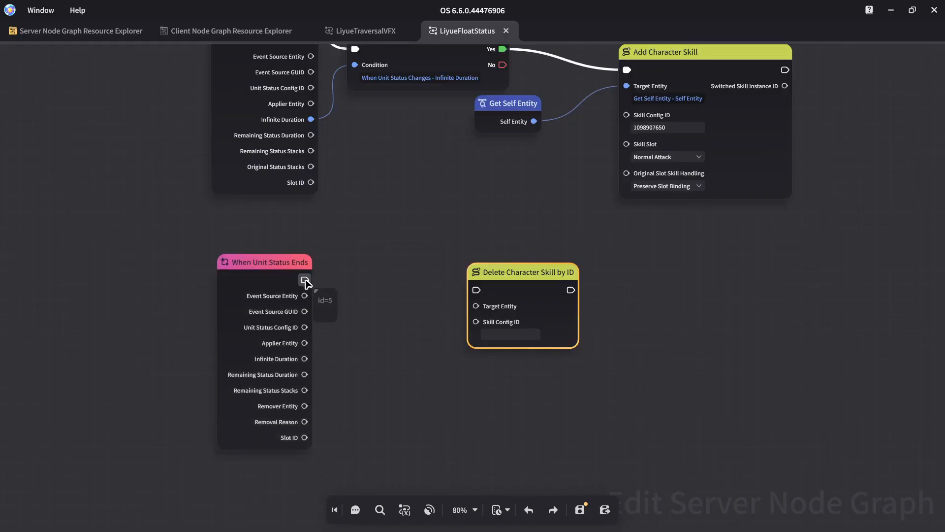
{"action": "left_click_drag", "start_coordinate": [305, 280], "coordinate": [548, 281]}
Step: Supply the Target Entity of Delete Character Skill by ID from a new Get Self Entity node
{"action": "left_click_drag", "start_coordinate": [481, 314], "coordinate": [398, 324]}
{"action": "type", "text": "self"}
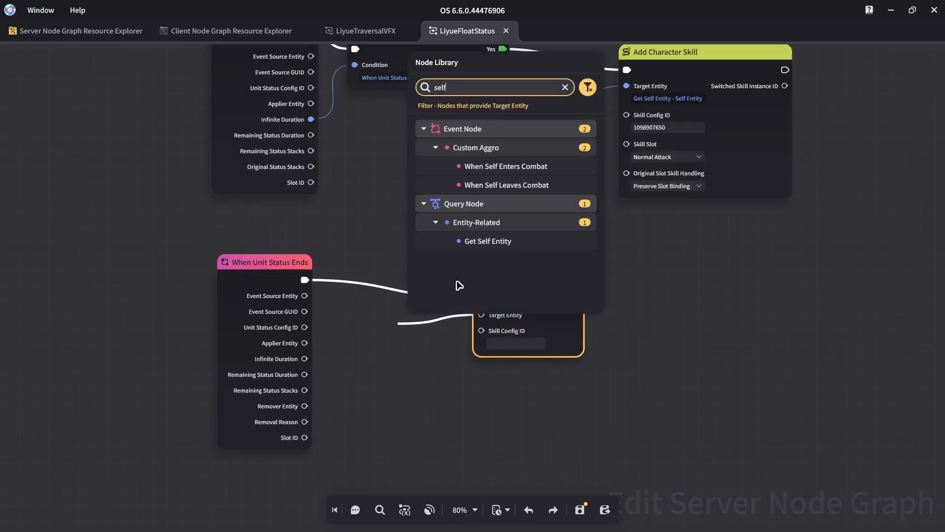
{"action": "left_click", "coordinate": [512, 242]}
{"action": "left_click_drag", "start_coordinate": [437, 349], "coordinate": [401, 346]}
{"action": "left_click", "coordinate": [494, 390]}
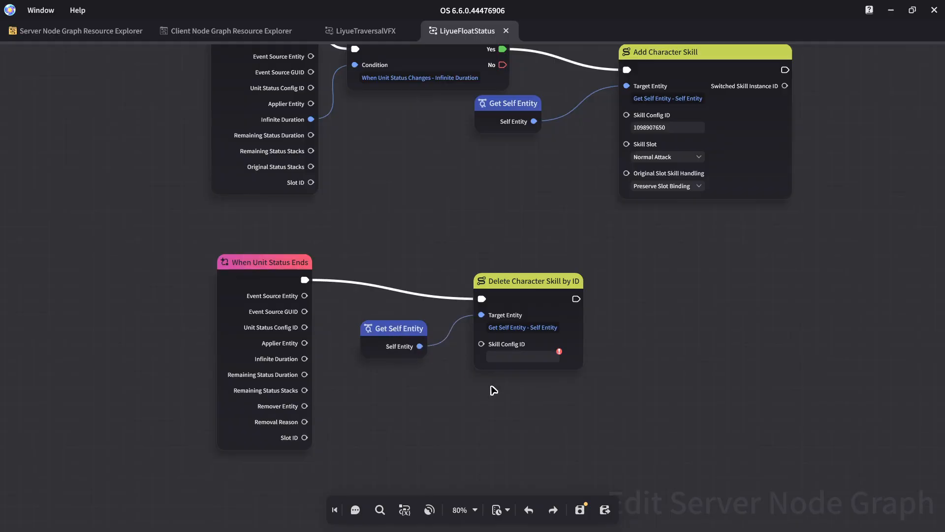
{"action": "double_click", "coordinate": [665, 128]}
{"action": "key", "text": "ctrl+c"}
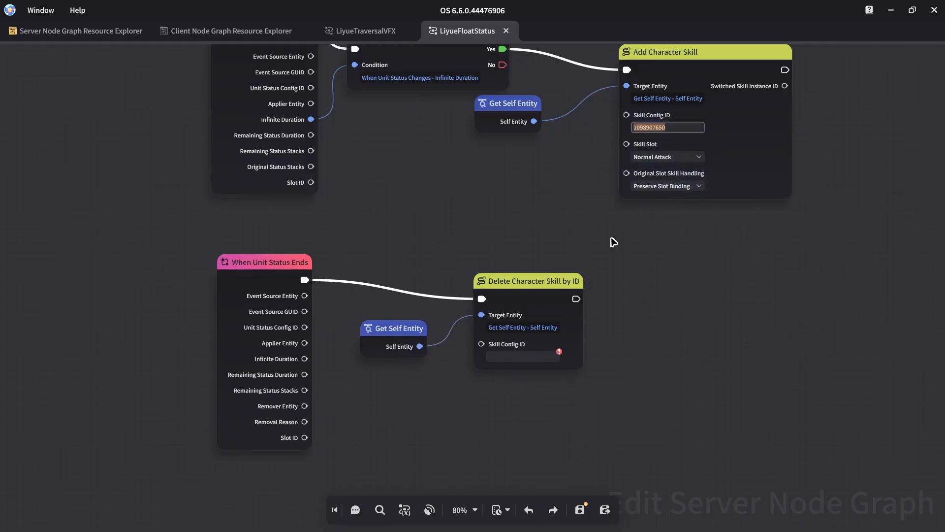
{"action": "left_click", "coordinate": [506, 357]}
{"action": "key", "text": "ctrl+v"}
{"action": "left_click", "coordinate": [468, 396]}
{"action": "key", "text": "ctrl+s"}
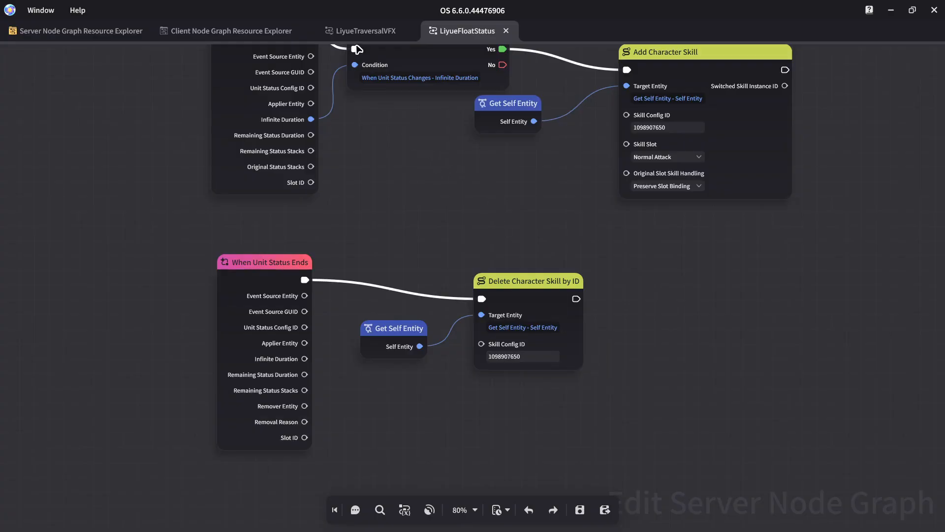
Step: Open the Launch client node graph, add a Camera Orientation Detection Data node, and connect Node Graph Starts to it
{"action": "left_click", "coordinate": [205, 30]}
{"action": "double_click", "coordinate": [296, 114]}
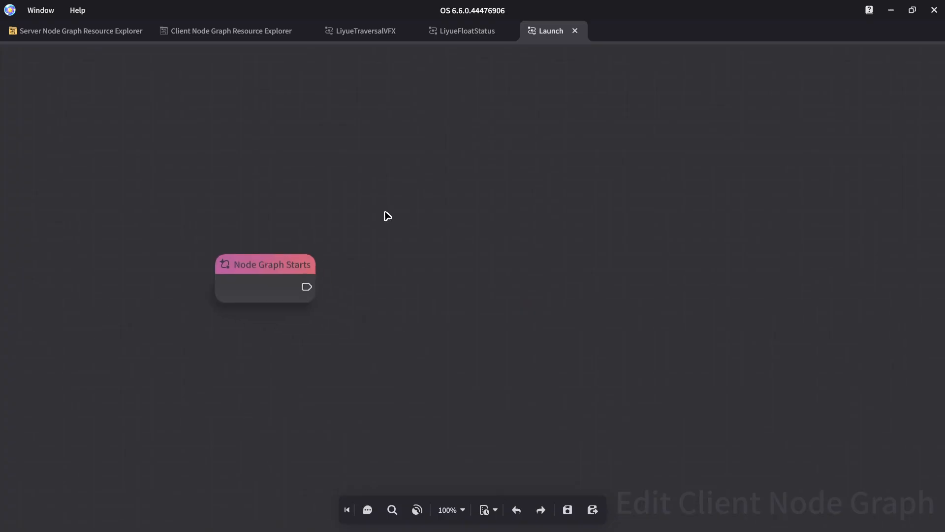
{"action": "right_click", "coordinate": [519, 304]}
{"action": "type", "text": "camera"}
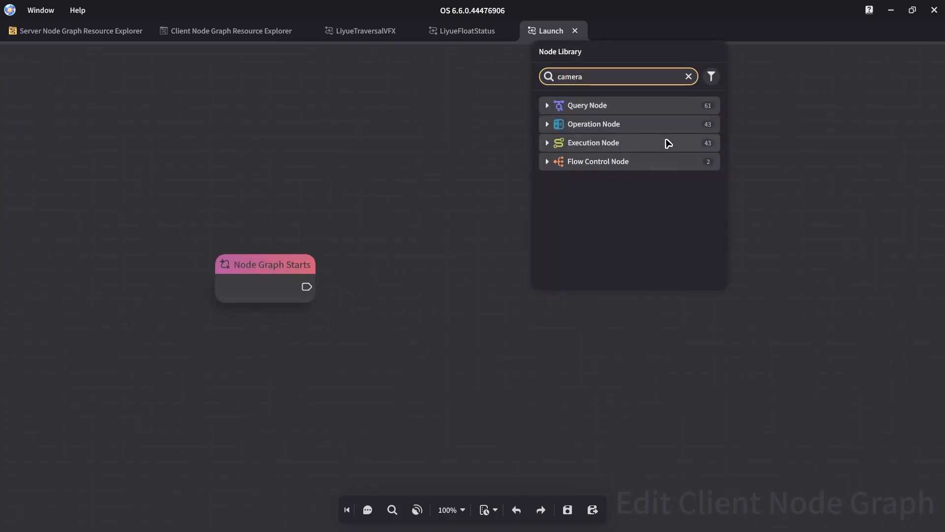
{"action": "left_click", "coordinate": [669, 143]}
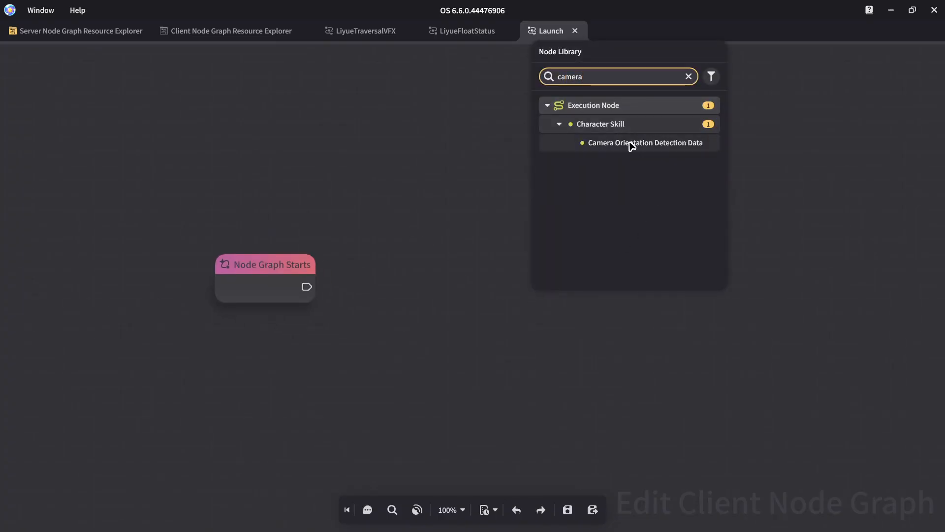
{"action": "left_click", "coordinate": [628, 144]}
{"action": "right_click_drag", "start_coordinate": [490, 219], "coordinate": [463, 195]}
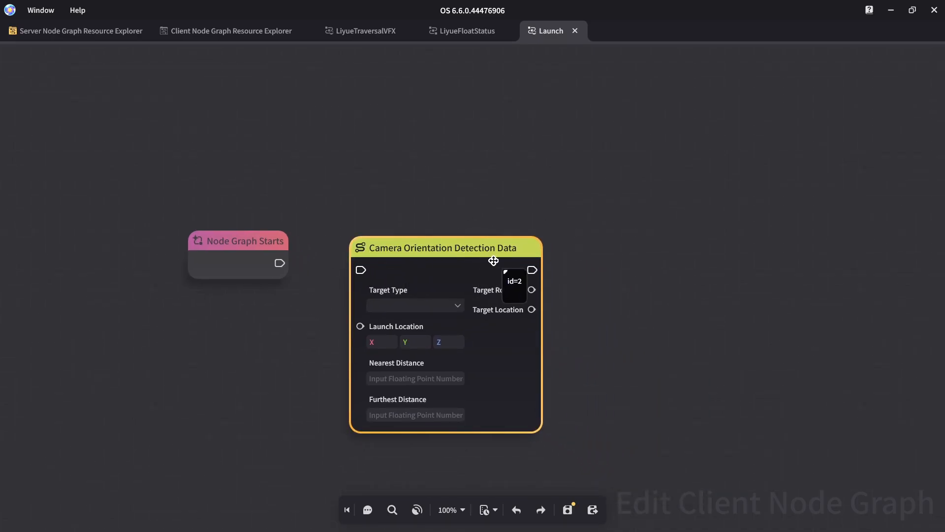
{"action": "left_click_drag", "start_coordinate": [493, 261], "coordinate": [512, 255]}
{"action": "left_click_drag", "start_coordinate": [280, 262], "coordinate": [379, 264]}
Step: Set the camera detection node's Target Type to Don't Find Target, Furthest Distance to 100, and Nearest Distance to 0
{"action": "left_click", "coordinate": [443, 299]}
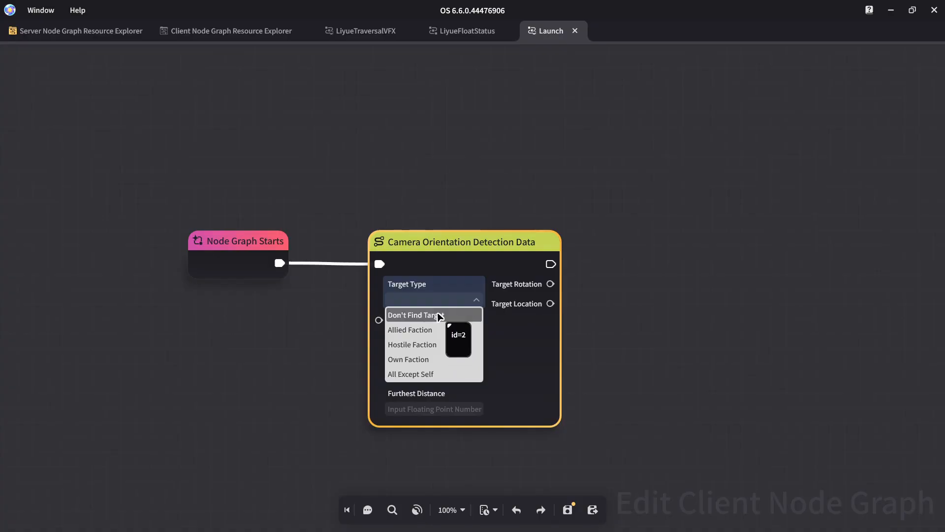
{"action": "left_click", "coordinate": [440, 315]}
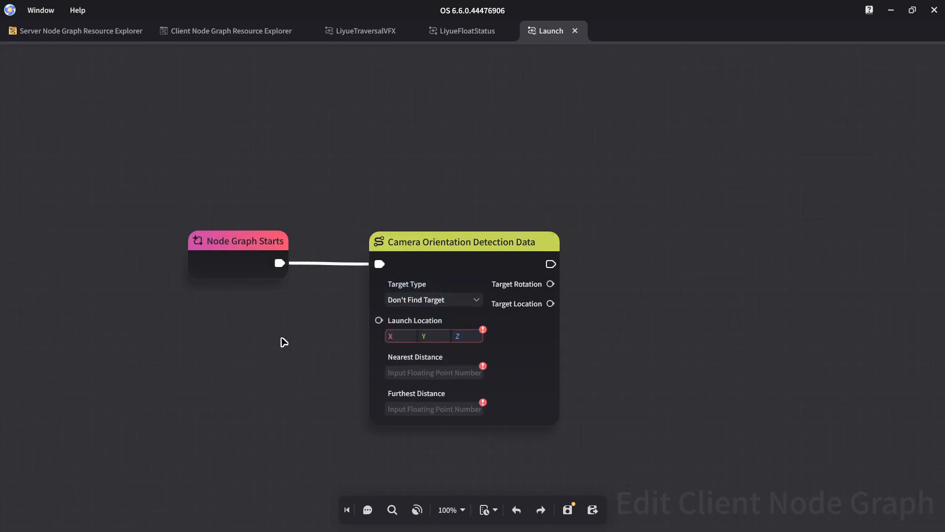
{"action": "left_click", "coordinate": [415, 408]}
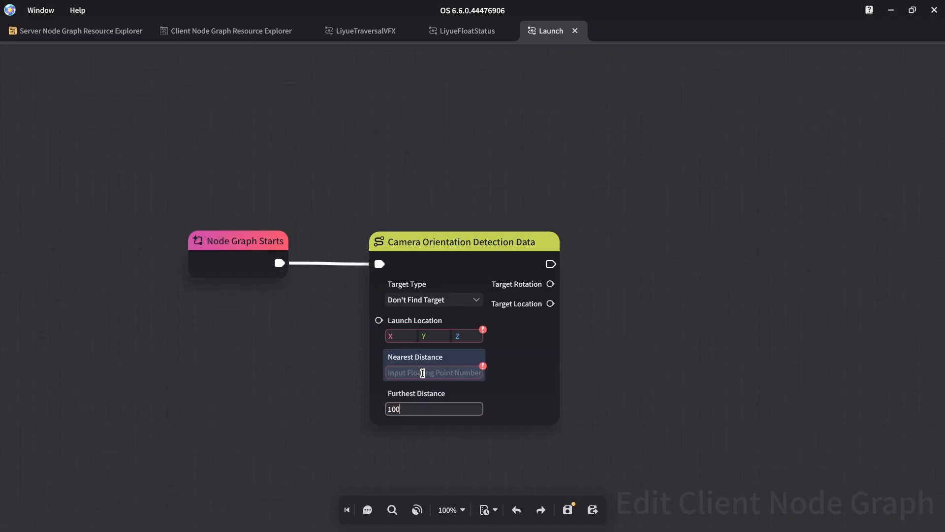
{"action": "left_click", "coordinate": [422, 373]}
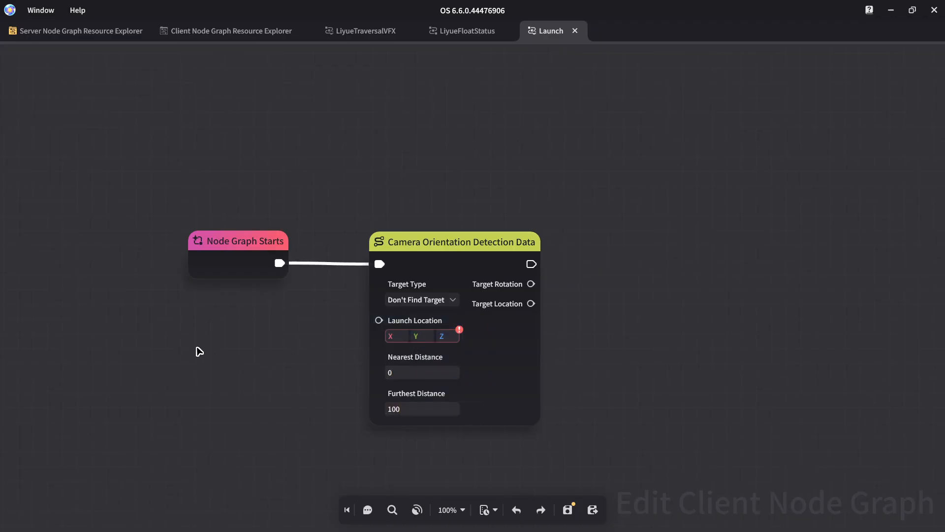
Step: Add a Get Self Entity node below Node Graph Starts
{"action": "right_click", "coordinate": [199, 351]}
{"action": "type", "text": "self entity"}
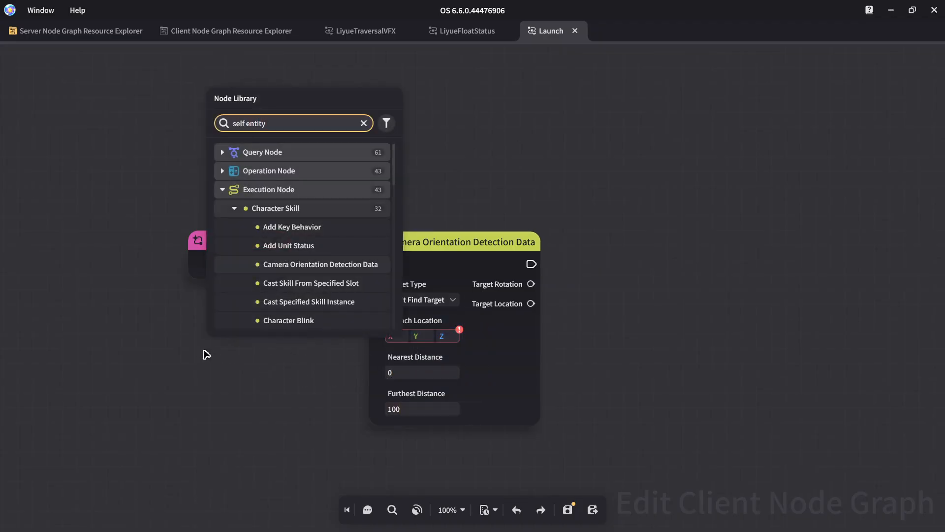
{"action": "left_click", "coordinate": [331, 196]}
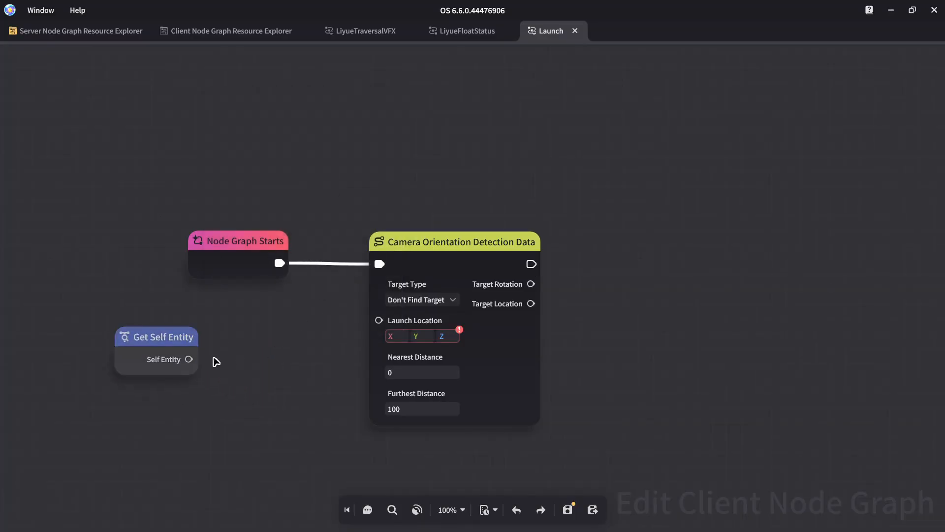
{"action": "left_click_drag", "start_coordinate": [190, 360], "coordinate": [211, 374]}
{"action": "left_click", "coordinate": [241, 357]}
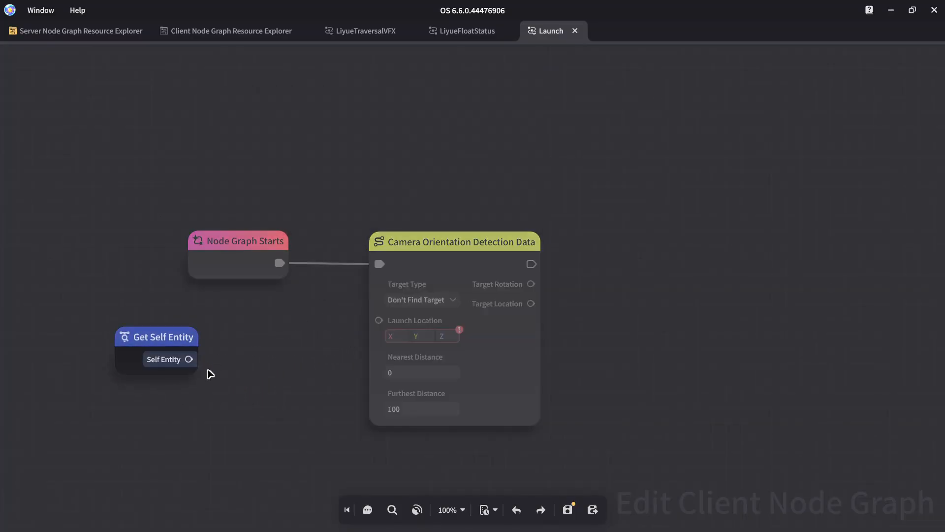
{"action": "type", "text": "location"}
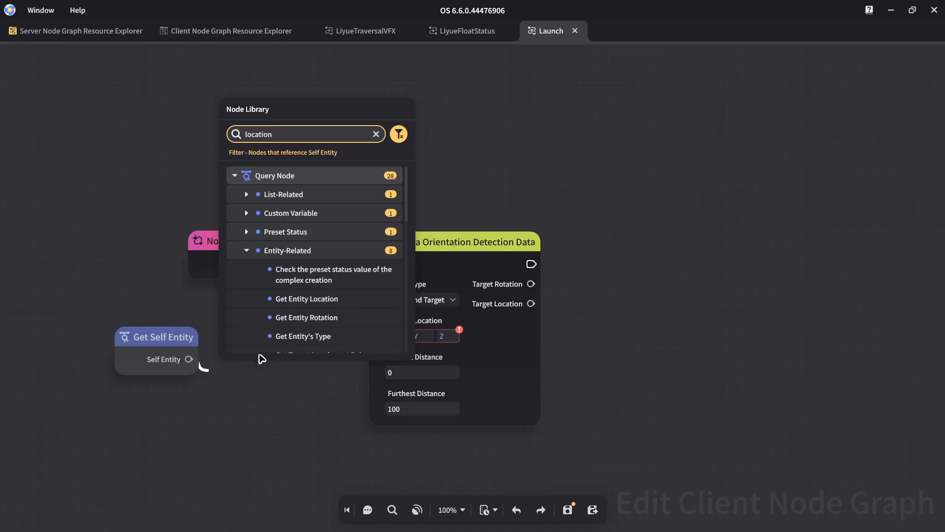
{"action": "left_click", "coordinate": [329, 235]}
{"action": "key", "text": "Delete"}
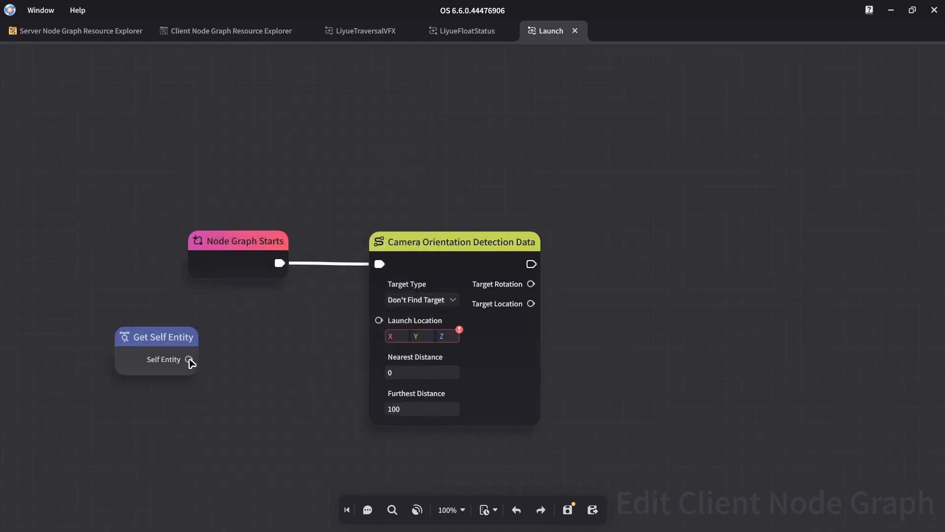
Step: Feed Get Self Entity into a new Get Entity Location node, connect its Location to the camera node's Launch Location, and save
{"action": "left_click_drag", "start_coordinate": [190, 360], "coordinate": [212, 358]}
{"action": "type", "text": "lo"}
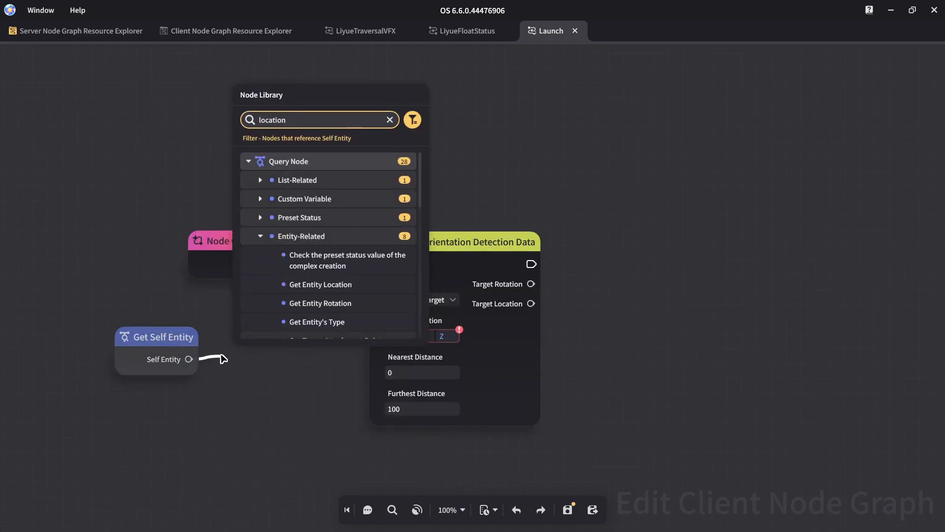
{"action": "type", "text": "cation"}
{"action": "left_click", "coordinate": [336, 202]}
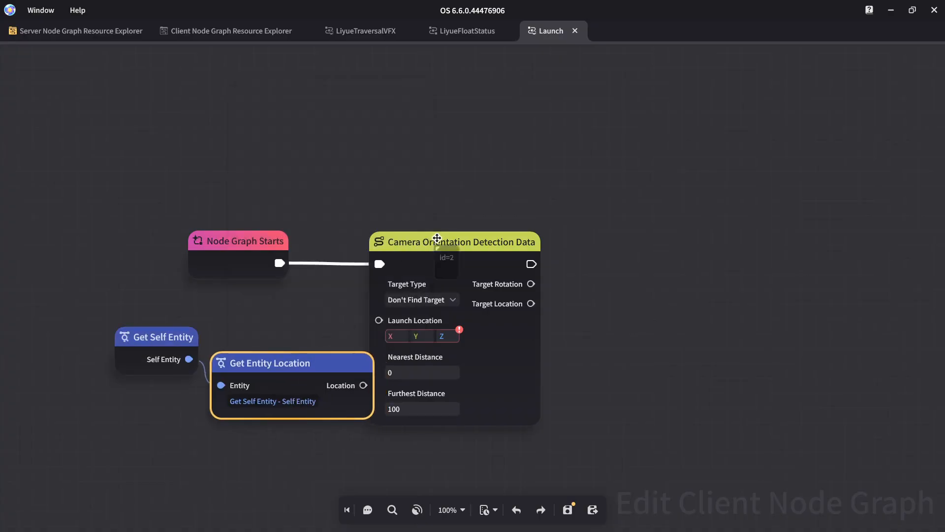
{"action": "left_click_drag", "start_coordinate": [437, 239], "coordinate": [506, 238]}
{"action": "left_click_drag", "start_coordinate": [363, 385], "coordinate": [448, 321]}
{"action": "right_click_drag", "start_coordinate": [701, 344], "coordinate": [569, 326]}
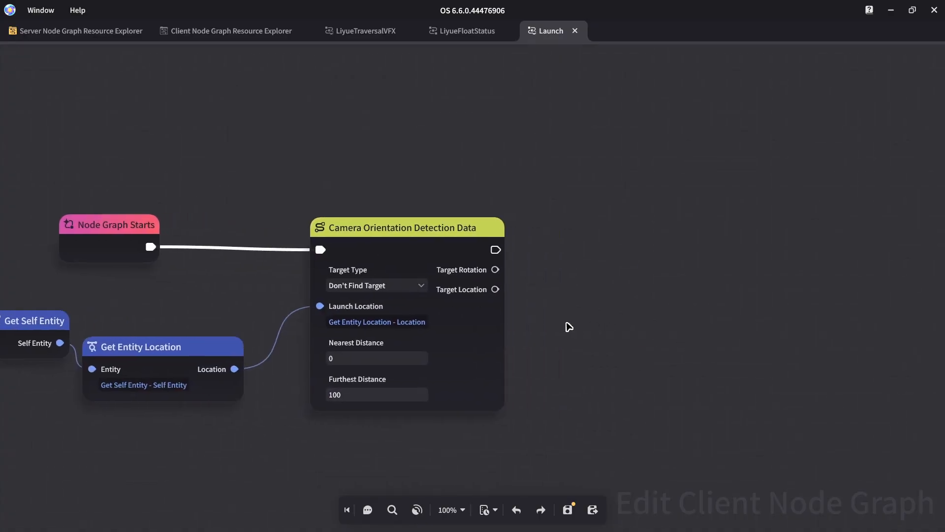
{"action": "key", "text": "ctrl+s"}
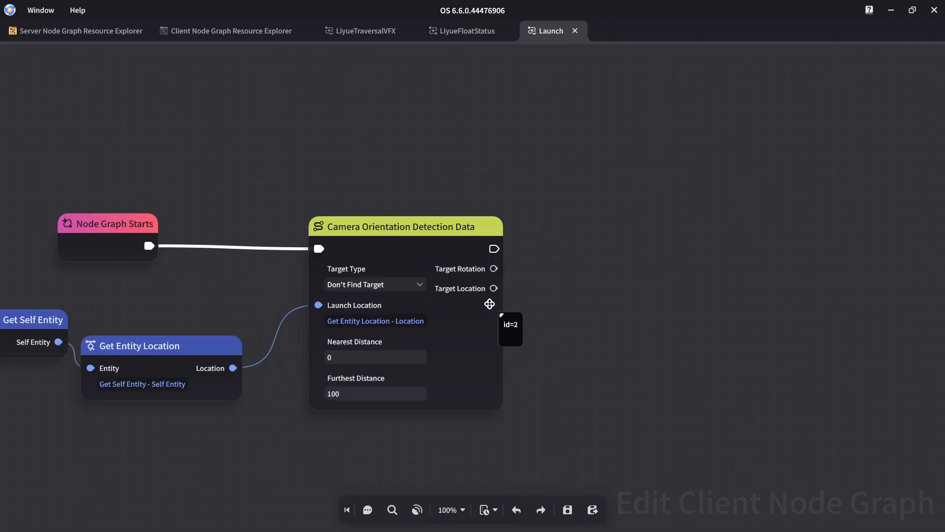
Step: Add a Fixed-Point Displacement node fed by the camera node's Target Location, and connect the camera node's execution output to it
{"action": "left_click_drag", "start_coordinate": [494, 288], "coordinate": [603, 322]}
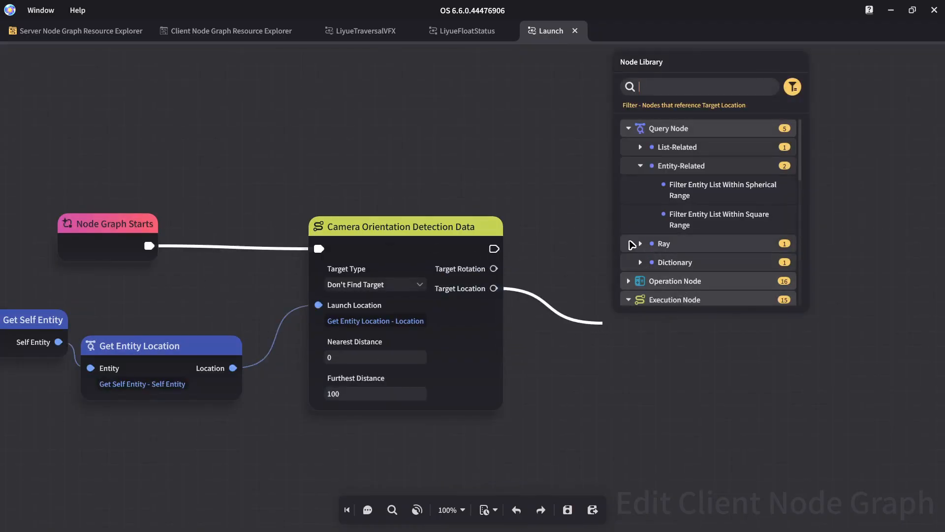
{"action": "type", "text": "fixed point"}
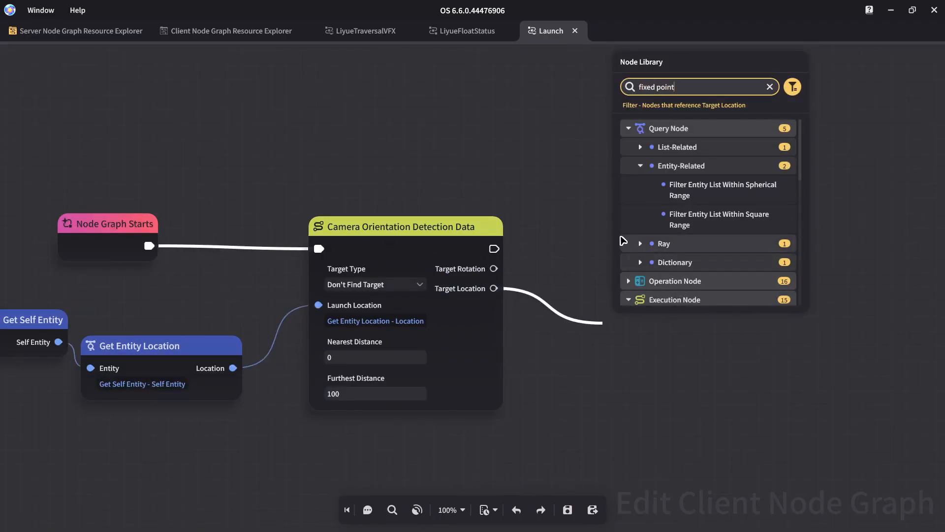
{"action": "left_click", "coordinate": [712, 166]}
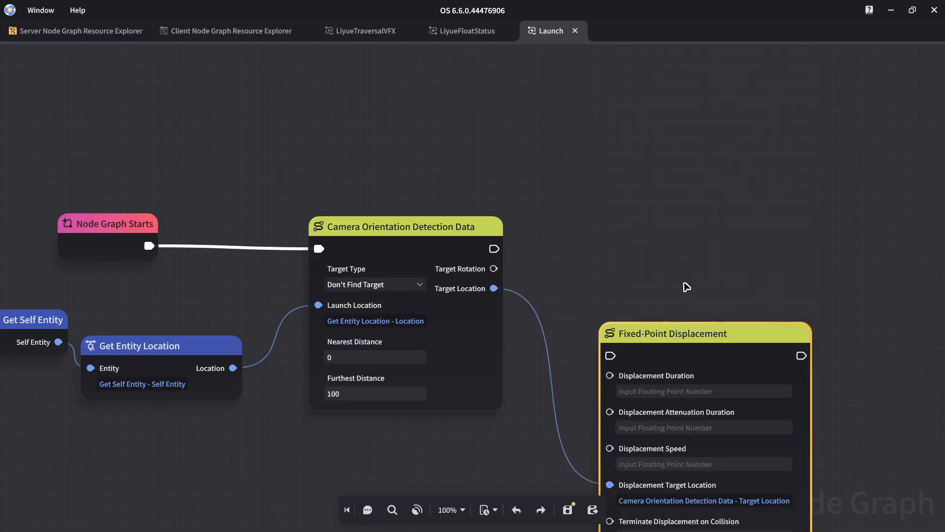
{"action": "left_click_drag", "start_coordinate": [695, 338], "coordinate": [678, 232]}
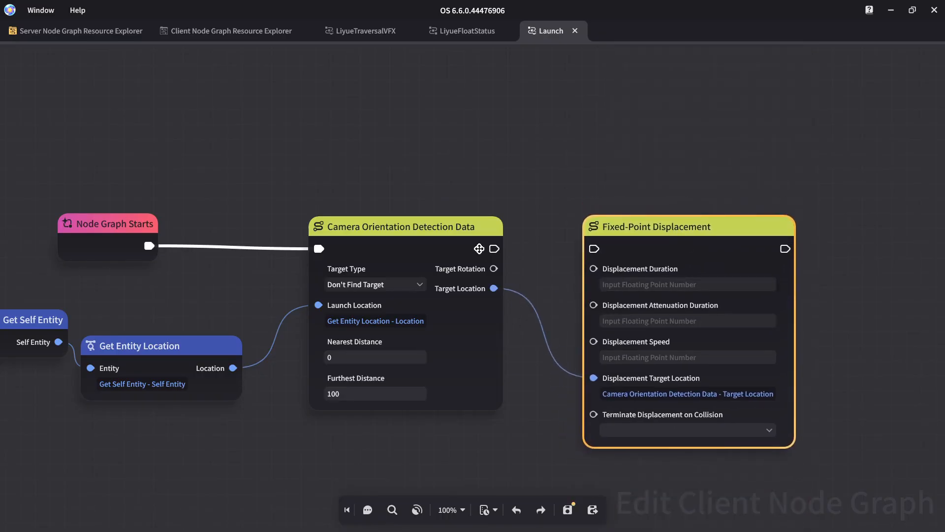
{"action": "left_click_drag", "start_coordinate": [495, 249], "coordinate": [595, 250]}
{"action": "left_click_drag", "start_coordinate": [649, 226], "coordinate": [694, 215]}
{"action": "middle_click_drag", "start_coordinate": [759, 246], "coordinate": [694, 229]}
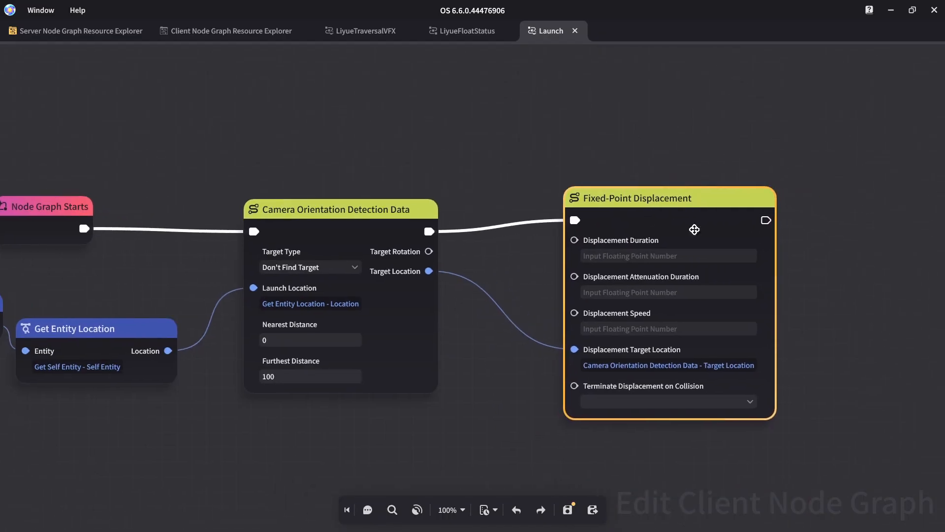
Step: Set Fixed-Point Displacement's Terminate Displacement on Collision to Yes and save the graph
{"action": "left_click", "coordinate": [699, 401]}
{"action": "left_click", "coordinate": [667, 434]}
{"action": "left_click", "coordinate": [507, 375]}
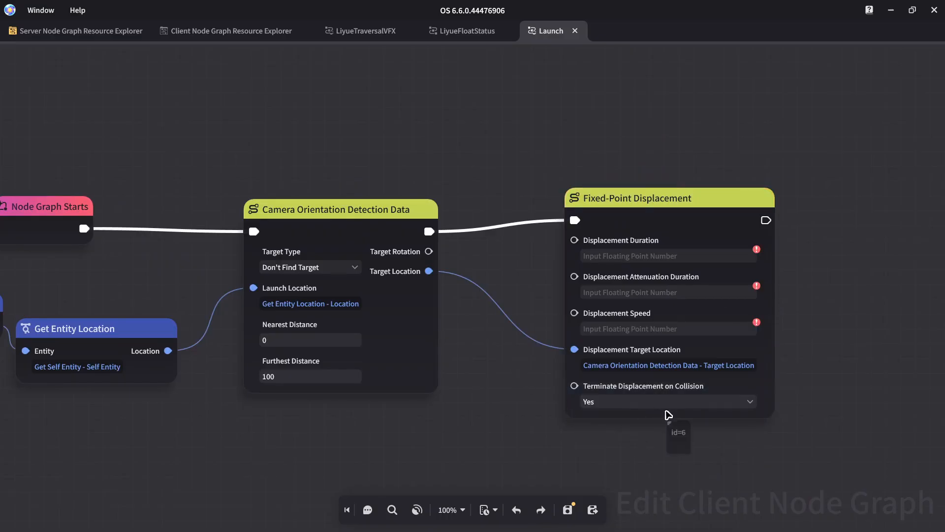
{"action": "key", "text": "ctrl+s"}
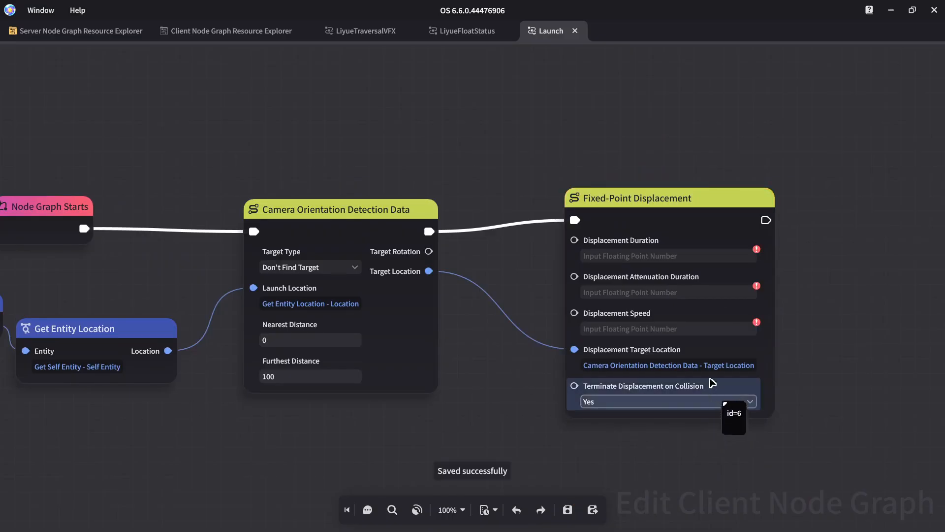
Step: Set Fixed-Point Displacement's Displacement Duration to 2.5, Displacement Attenuation Duration to 2, and Displacement Speed to 10, saving the graph
{"action": "left_click", "coordinate": [661, 256]}
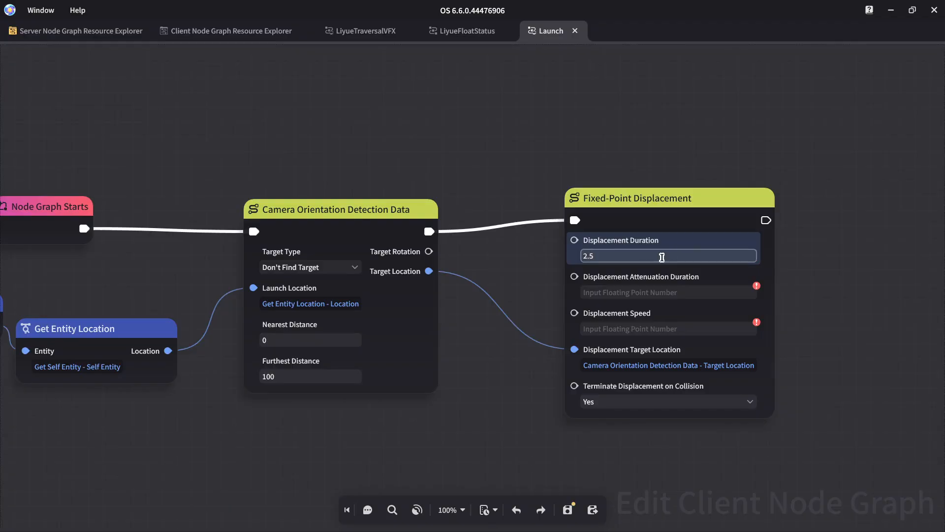
{"action": "left_click", "coordinate": [673, 292]}
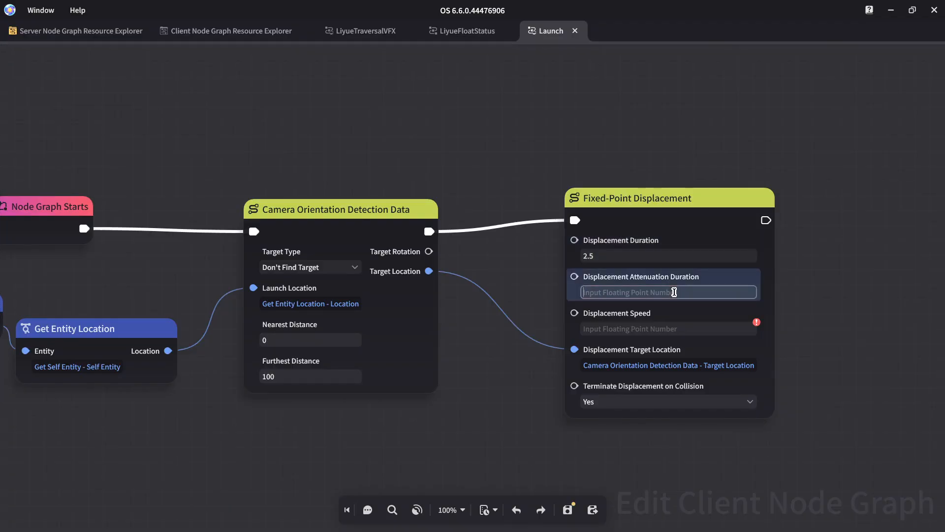
{"action": "left_click", "coordinate": [642, 333]}
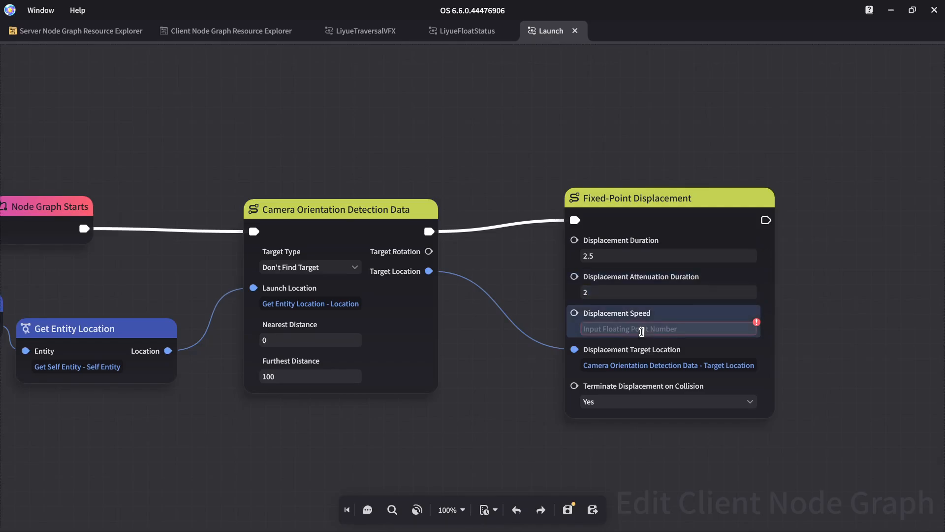
{"action": "left_click", "coordinate": [642, 332]}
{"action": "key", "text": "ctrl+s"}
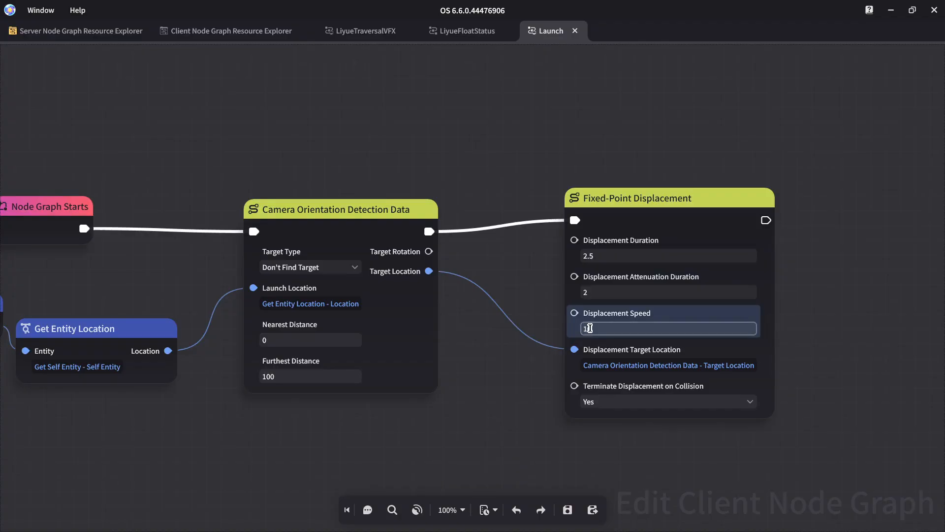
{"action": "left_click", "coordinate": [614, 332]}
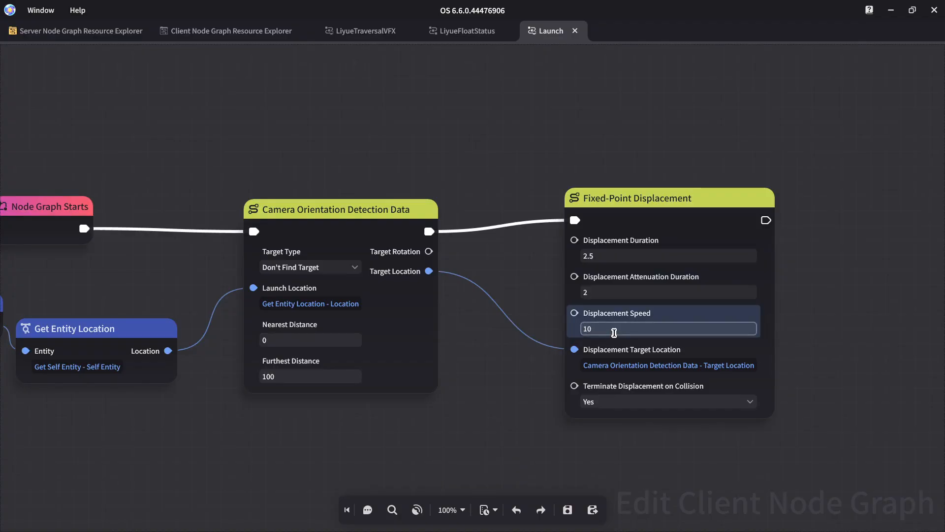
{"action": "left_click", "coordinate": [640, 256]}
{"action": "left_click", "coordinate": [632, 294]}
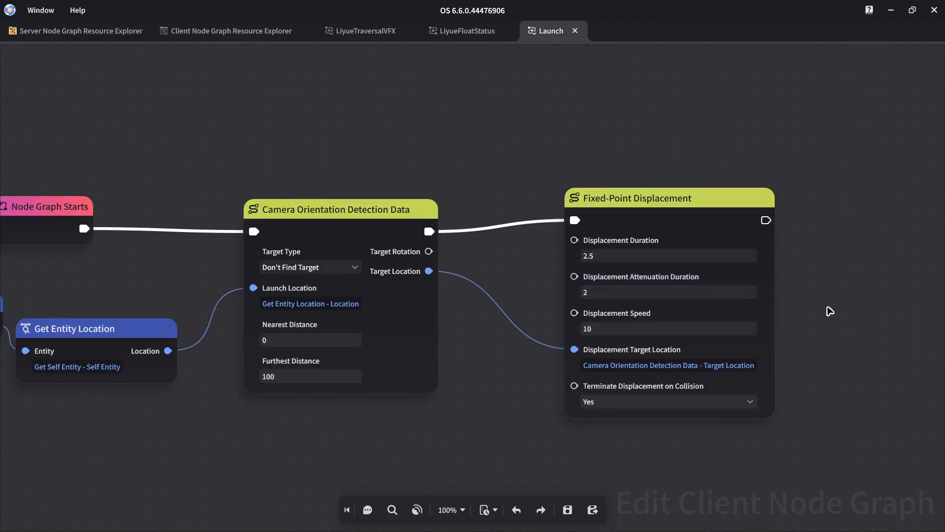
Step: Move Fixed-Point Displacement closer to the camera node, save, and connect its execution output to a new Add Unit Status node
{"action": "middle_click_drag", "start_coordinate": [831, 308], "coordinate": [567, 331]}
{"action": "left_click_drag", "start_coordinate": [422, 230], "coordinate": [383, 235]}
{"action": "key", "text": "ctrl+s"}
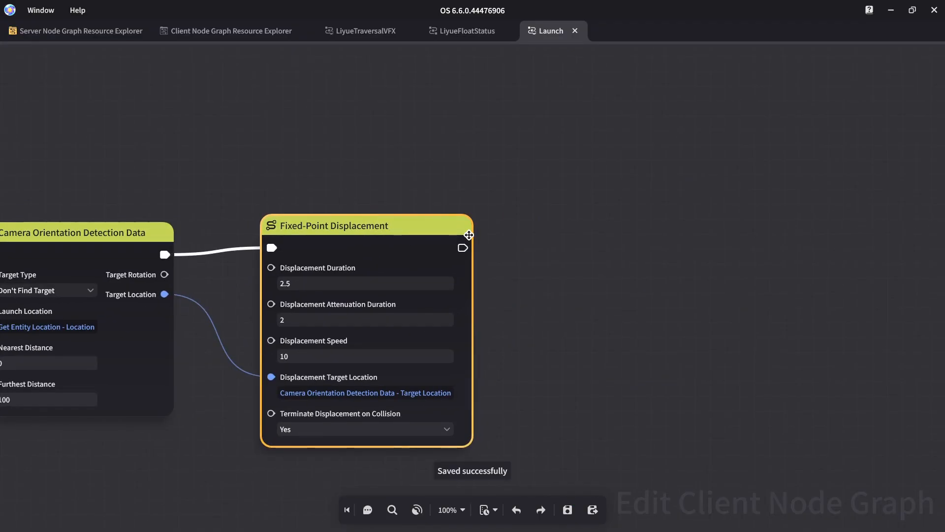
{"action": "right_click", "coordinate": [631, 249]}
{"action": "type", "text": "add unit status"}
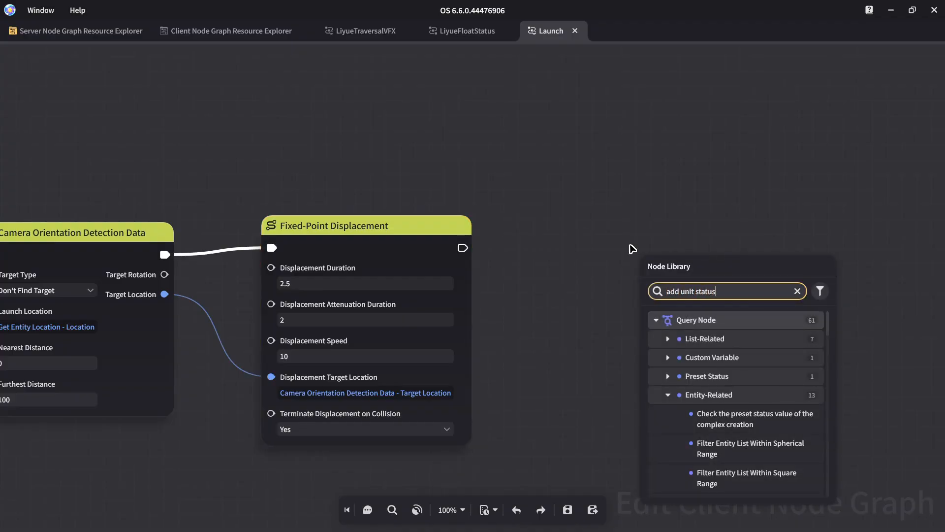
{"action": "left_click", "coordinate": [723, 357]}
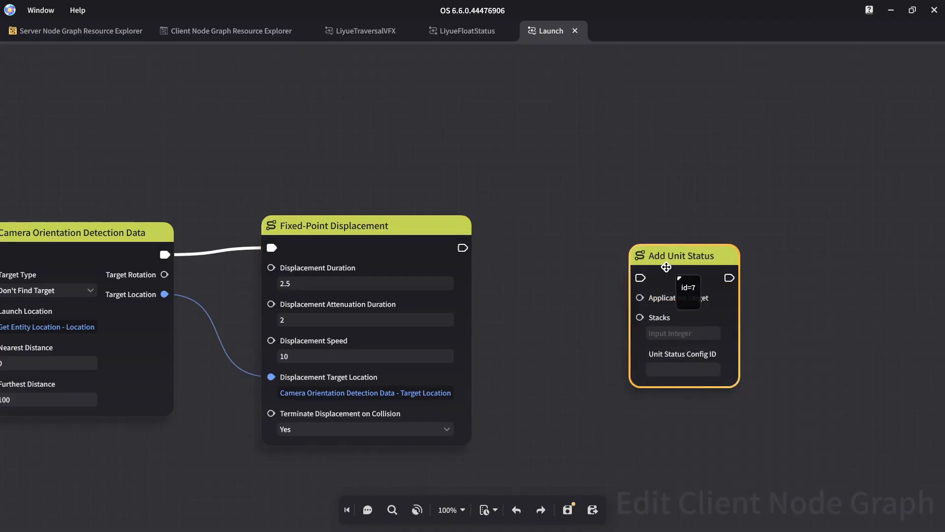
{"action": "left_click_drag", "start_coordinate": [463, 248], "coordinate": [679, 239]}
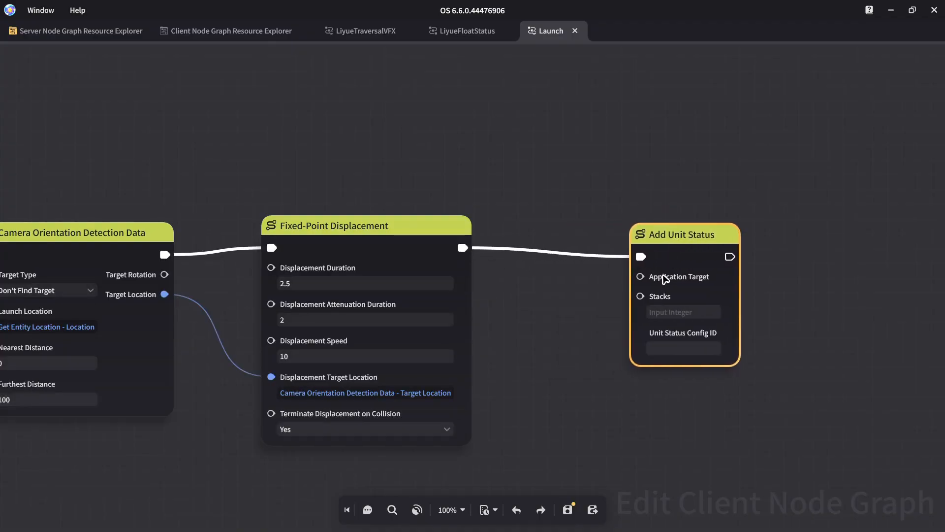
Step: Supply Add Unit Status's Application Target from a new Get Self Entity node
{"action": "left_click_drag", "start_coordinate": [641, 276], "coordinate": [547, 280]}
{"action": "type", "text": "self"}
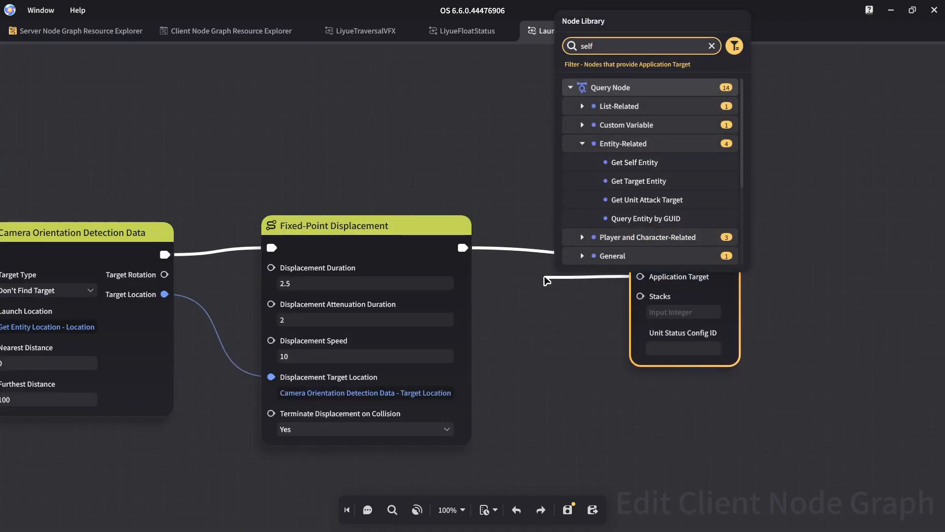
{"action": "left_click", "coordinate": [631, 124]}
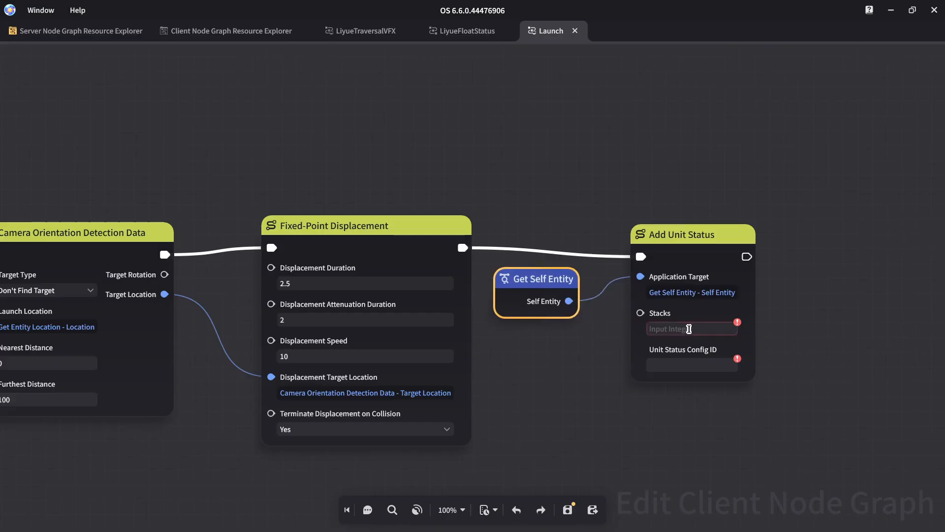
{"action": "left_click", "coordinate": [671, 365]}
{"action": "left_click", "coordinate": [573, 344]}
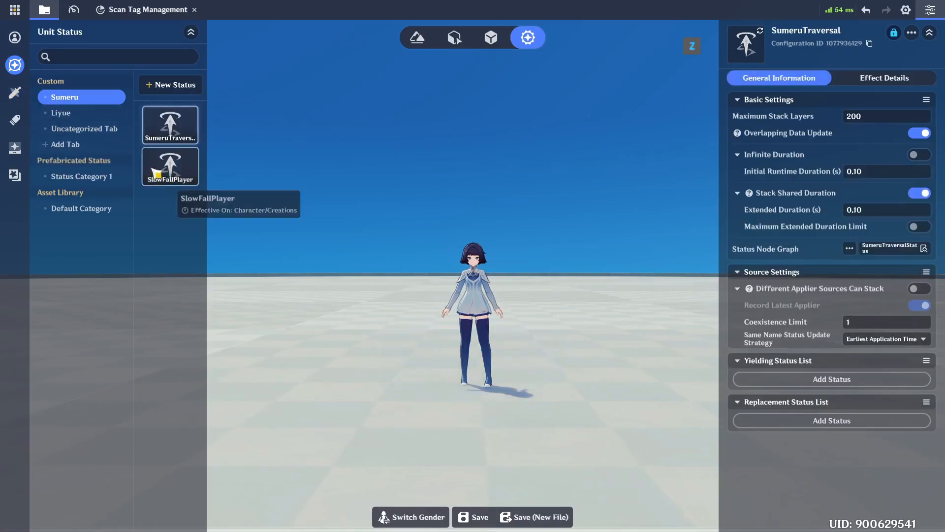
{"action": "left_click", "coordinate": [61, 113]}
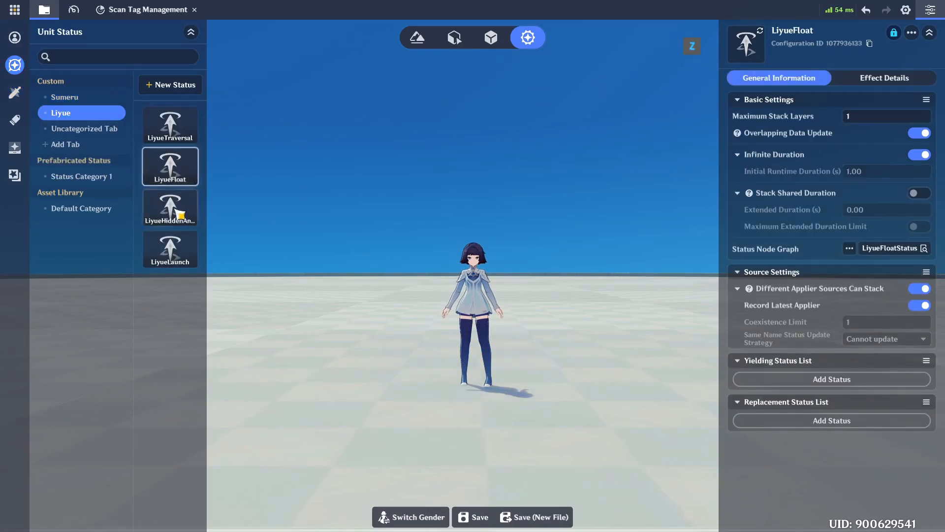
{"action": "left_click", "coordinate": [171, 250]}
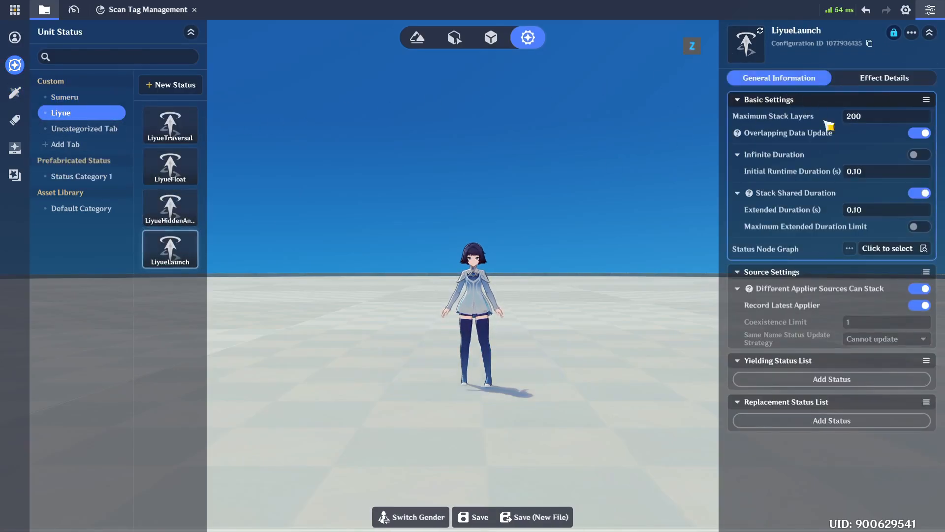
{"action": "left_click", "coordinate": [869, 44]}
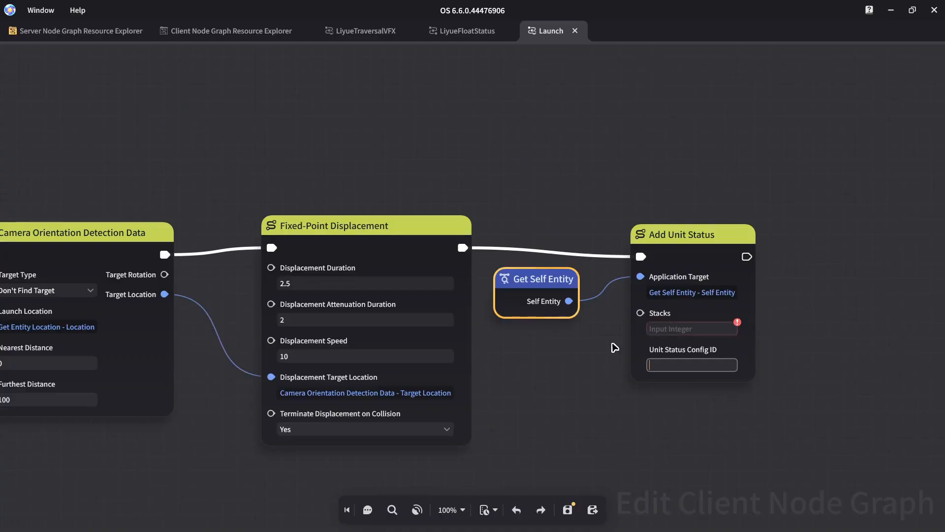
{"action": "key", "text": "ctrl+v"}
{"action": "left_click_drag", "start_coordinate": [688, 244], "coordinate": [696, 239]}
{"action": "key", "text": "ctrl+s"}
Step: Set Add Unit Status's Stacks to 25 and save the graph
{"action": "left_click", "coordinate": [722, 324]}
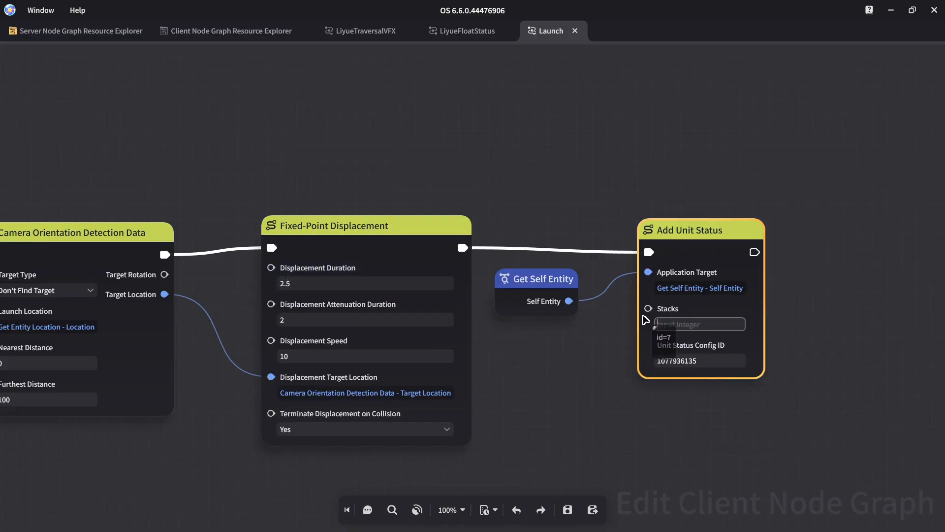
{"action": "type", "text": "1"}
{"action": "key", "text": "ctrl+s"}
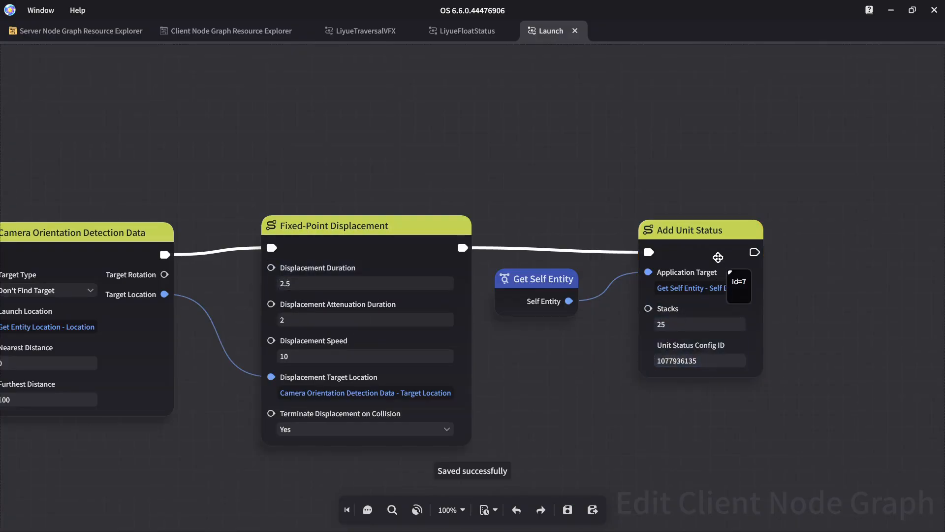
Step: Move the Add Unit Status node closer to Fixed-Point Displacement
{"action": "left_click_drag", "start_coordinate": [740, 251], "coordinate": [663, 239]}
{"action": "left_click", "coordinate": [803, 294]}
{"action": "right_click_drag", "start_coordinate": [788, 294], "coordinate": [617, 276]}
{"action": "right_click", "coordinate": [632, 256]}
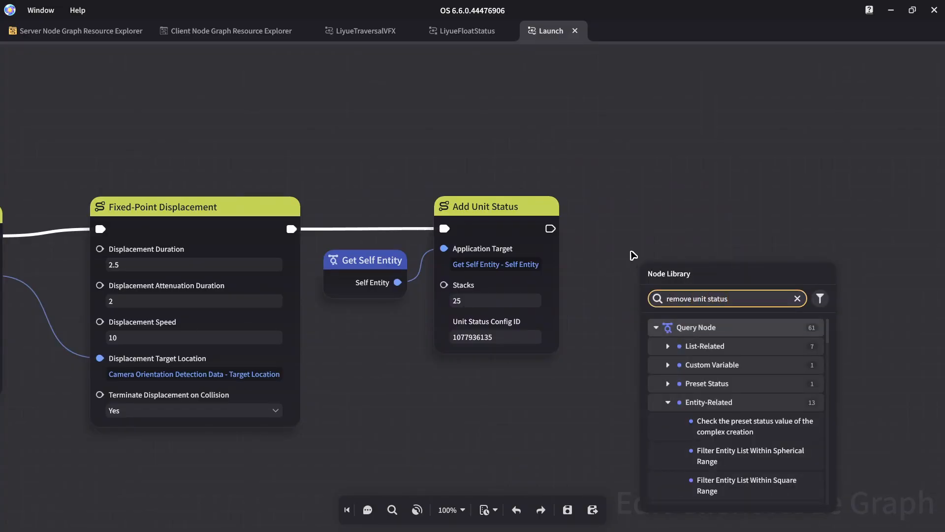
{"action": "left_click", "coordinate": [714, 367]}
{"action": "left_click_drag", "start_coordinate": [688, 262], "coordinate": [669, 227]}
{"action": "left_click_drag", "start_coordinate": [550, 230], "coordinate": [632, 231]}
{"action": "left_click_drag", "start_coordinate": [668, 215], "coordinate": [689, 214]}
{"action": "left_click", "coordinate": [604, 283]}
{"action": "key", "text": "ctrl+s"}
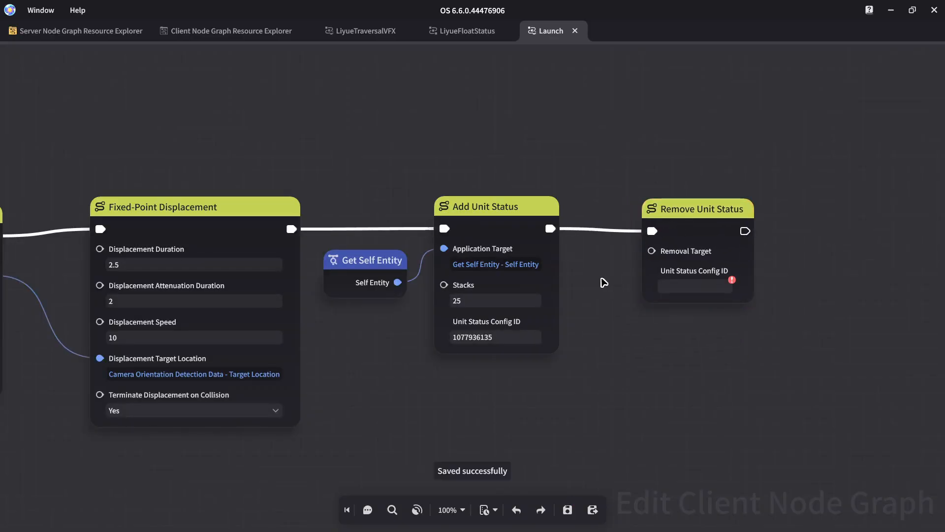
{"action": "left_click", "coordinate": [679, 223]}
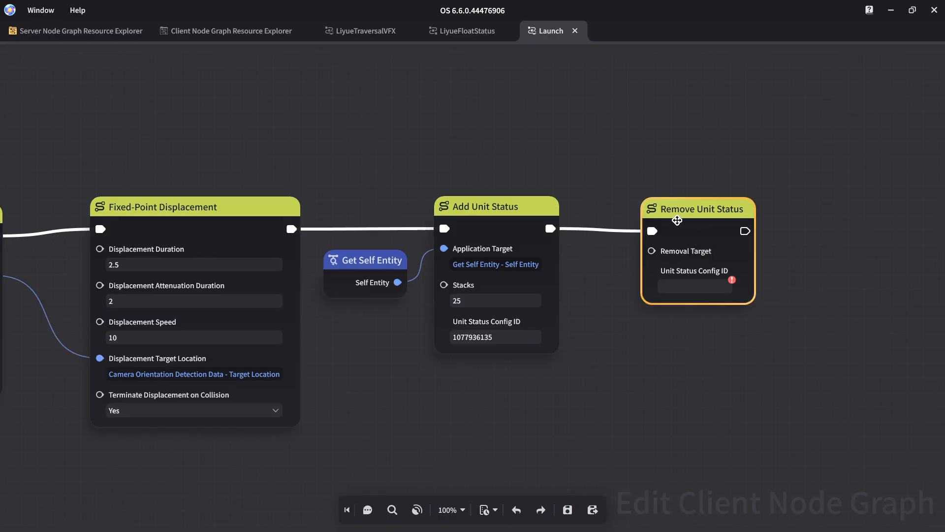
{"action": "key", "text": "Delete"}
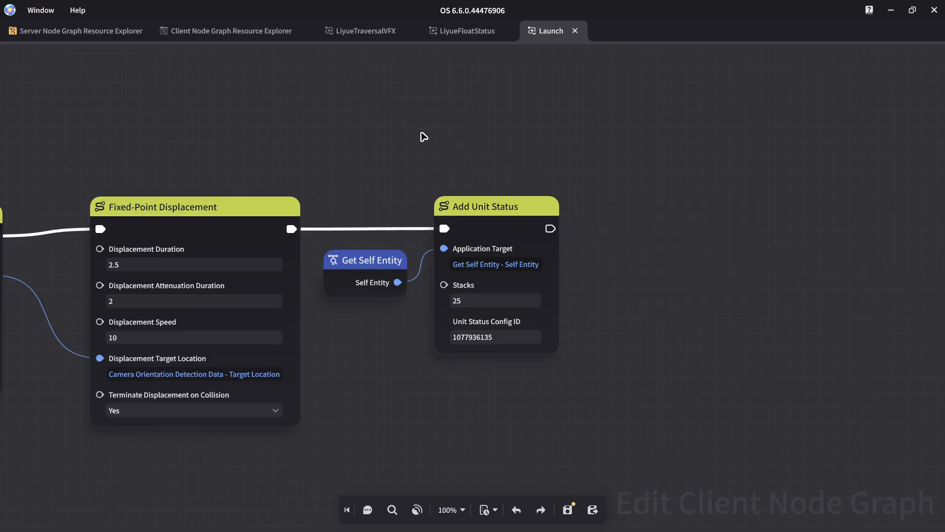
Step: Add a Remove Unit Status node after Add Unit Status and connect Add Unit Status's execution output to it
{"action": "left_click_drag", "start_coordinate": [423, 137], "coordinate": [522, 136]}
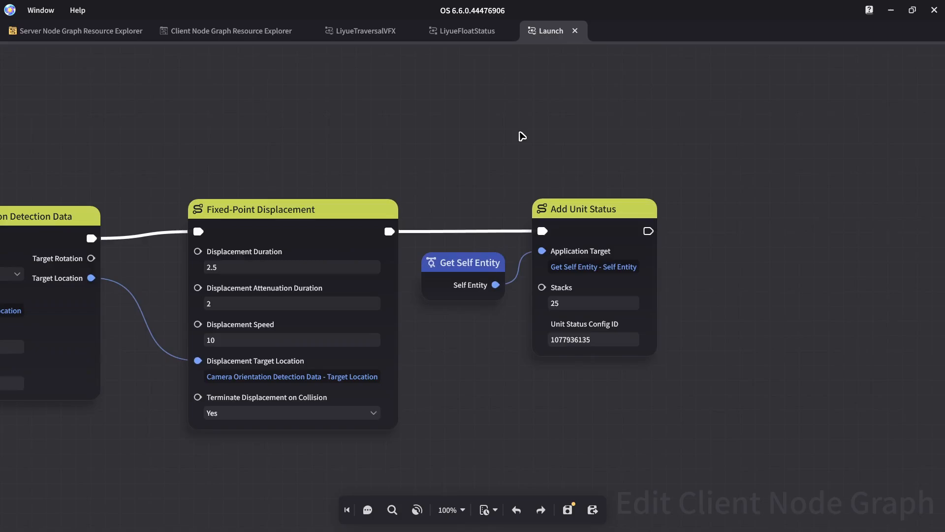
{"action": "right_click", "coordinate": [635, 224]}
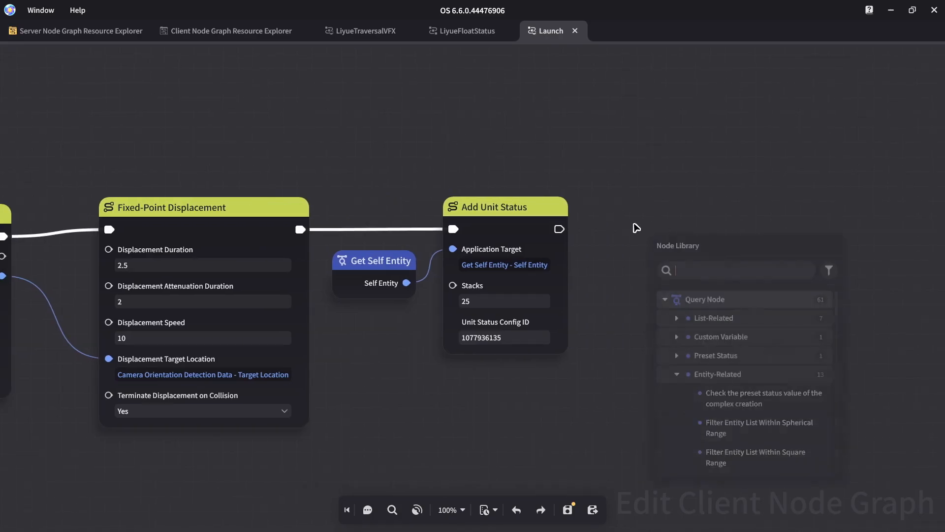
{"action": "type", "text": "remove unit status"}
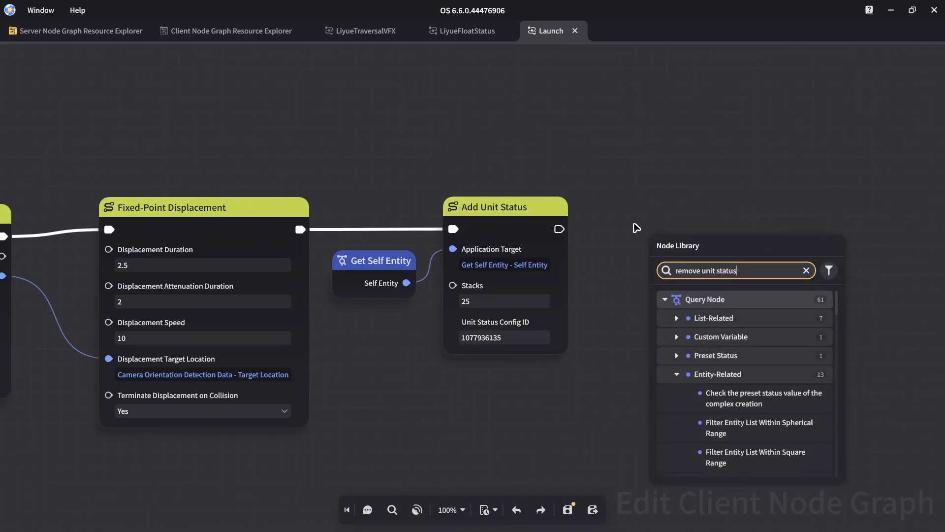
{"action": "left_click", "coordinate": [738, 340]}
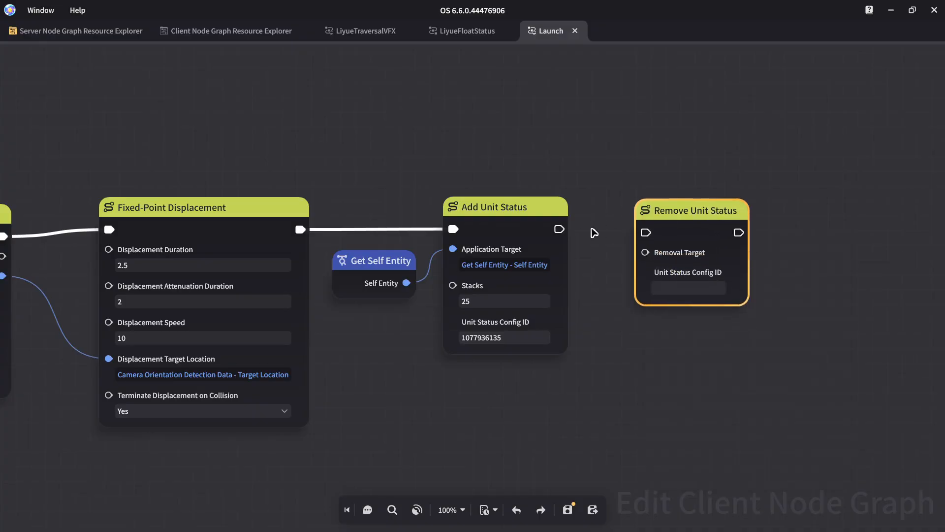
Step: Duplicate Get Self Entity, connect the copy to Remove Unit Status's Removal Target, and save the graph
{"action": "left_click", "coordinate": [397, 266]}
{"action": "key", "text": "ctrl+c"}
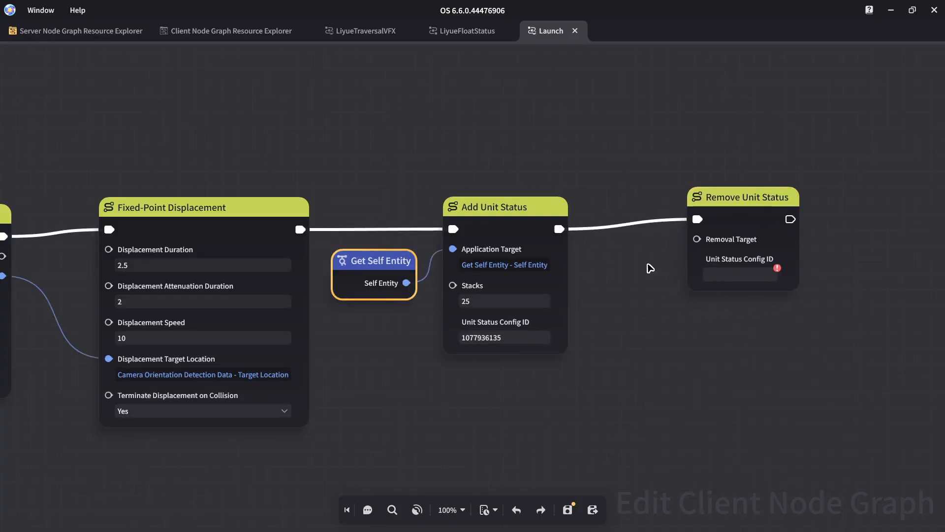
{"action": "key", "text": "ctrl+v"}
{"action": "left_click_drag", "start_coordinate": [674, 283], "coordinate": [619, 269]}
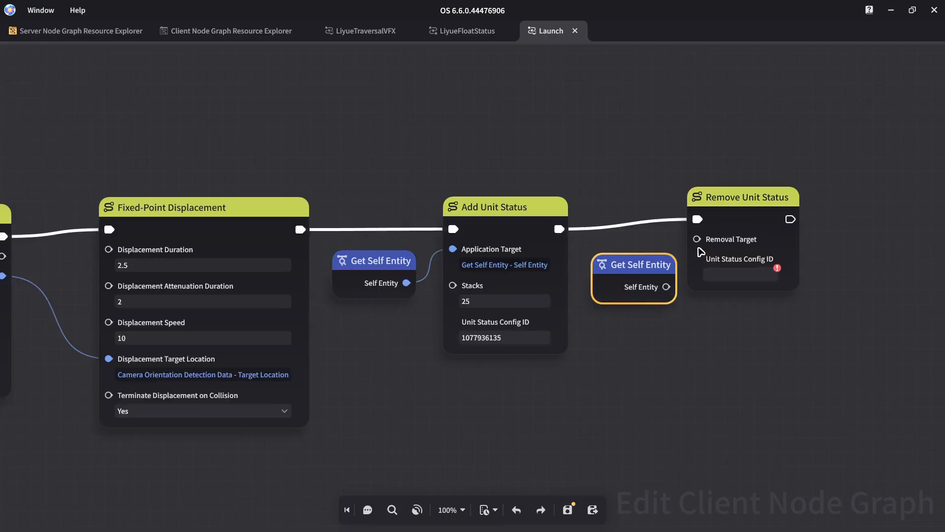
{"action": "left_click_drag", "start_coordinate": [668, 287], "coordinate": [703, 241]}
{"action": "left_click_drag", "start_coordinate": [728, 208], "coordinate": [772, 230]}
{"action": "key", "text": "ctrl+s"}
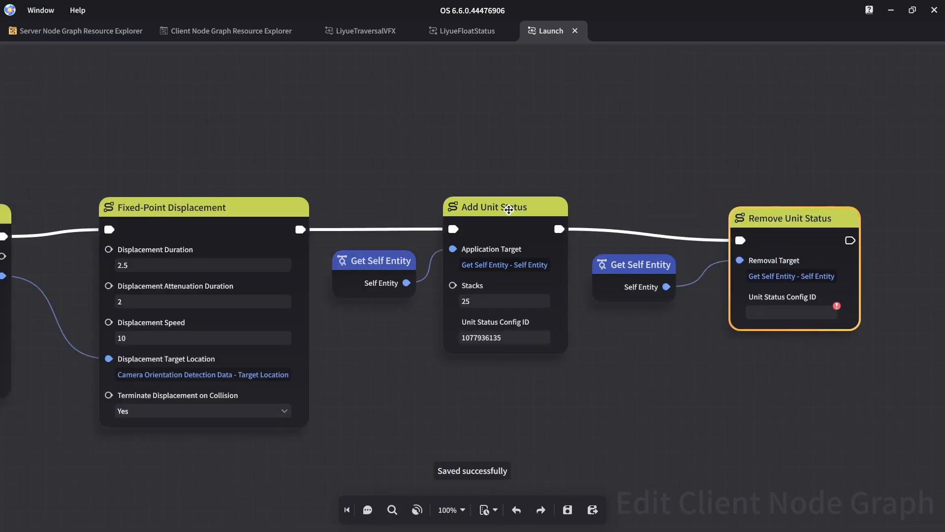
{"action": "key", "text": "alt+Tab"}
{"action": "left_click", "coordinate": [177, 172]}
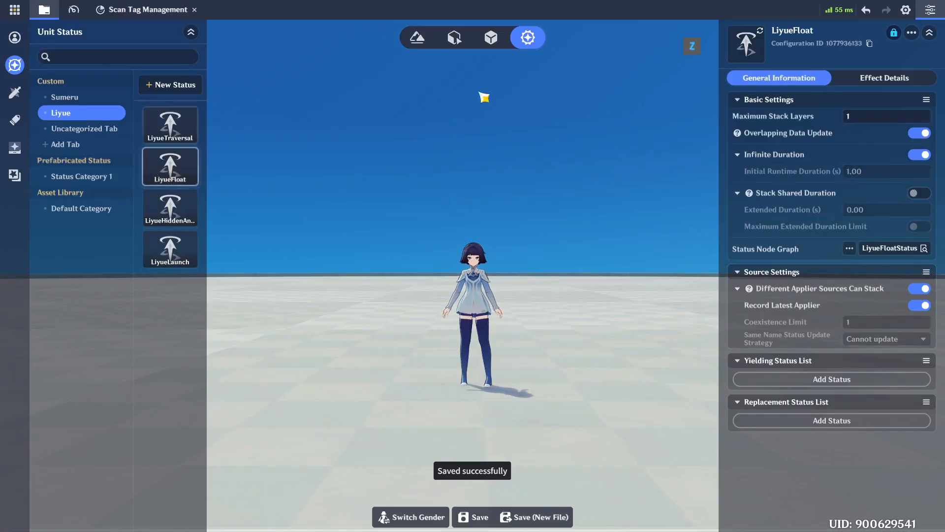
{"action": "left_click", "coordinate": [870, 43]}
{"action": "key", "text": "alt+Tab"}
{"action": "left_click", "coordinate": [803, 311]}
{"action": "key", "text": "ctrl+v"}
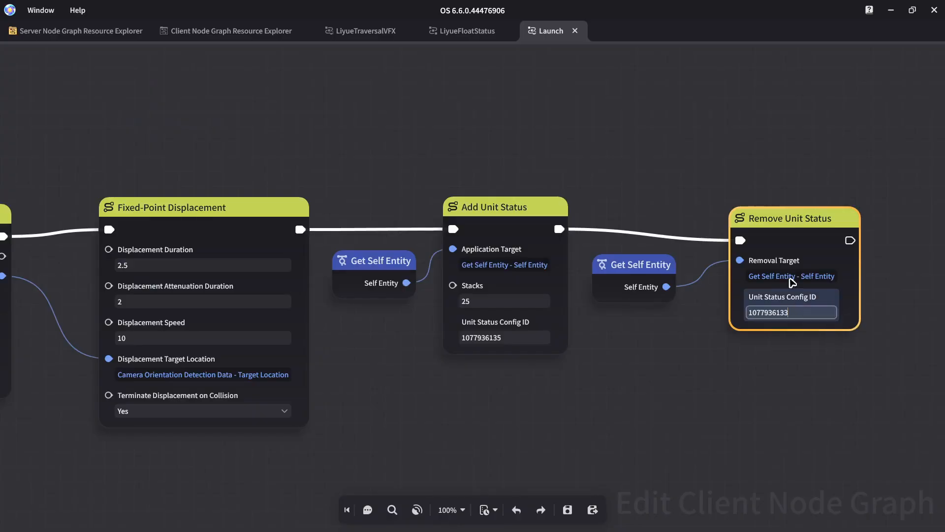
{"action": "left_click", "coordinate": [769, 191]}
{"action": "left_click_drag", "start_coordinate": [779, 220], "coordinate": [769, 205]}
{"action": "key", "text": "ctrl+s"}
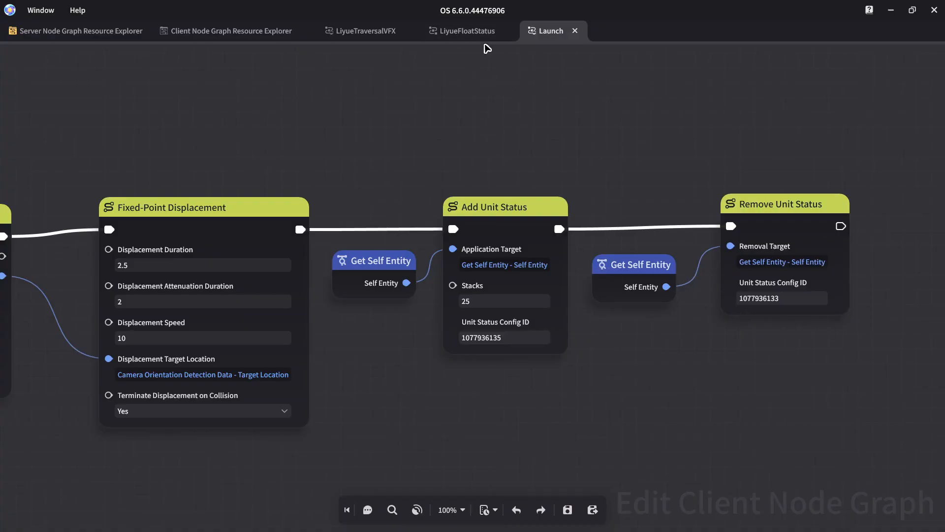
Step: Review the LiyueFloatStatus graph, the LiyueHiddenAndFloat unit status in the main editor, and the Launch graph's node chain
{"action": "left_click", "coordinate": [467, 31]}
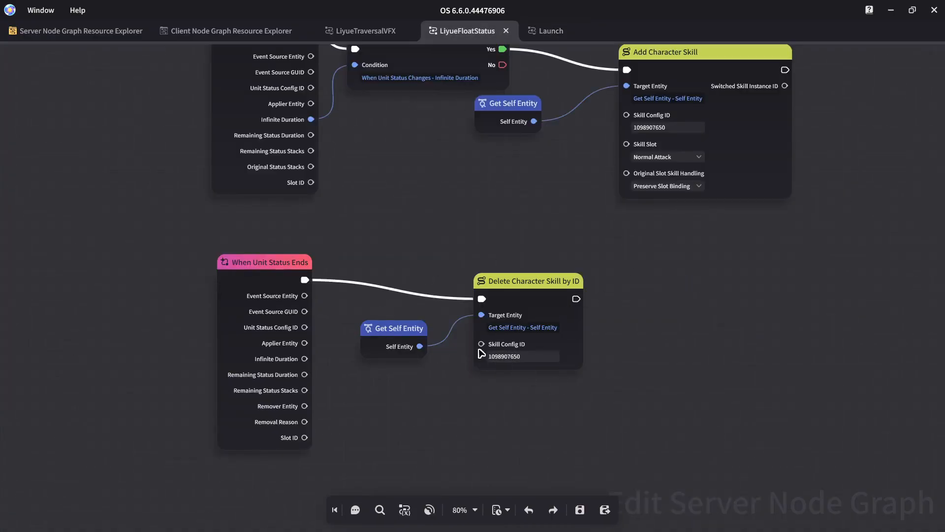
{"action": "left_click", "coordinate": [544, 31]}
{"action": "scroll", "coordinate": [661, 298], "scroll_direction": "down", "scroll_amount": 3}
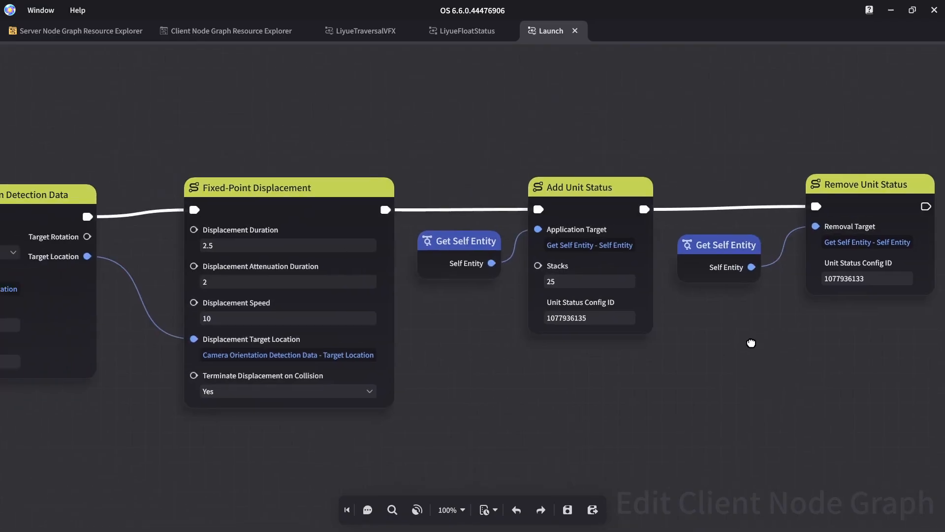
{"action": "key", "text": "ctrl+s"}
{"action": "middle_click_drag", "start_coordinate": [651, 349], "coordinate": [723, 339]}
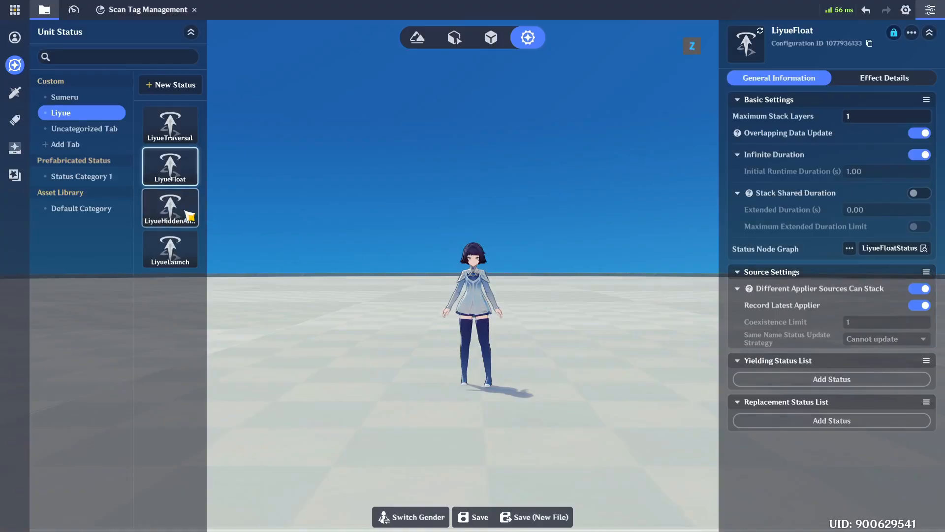
{"action": "left_click", "coordinate": [189, 211]}
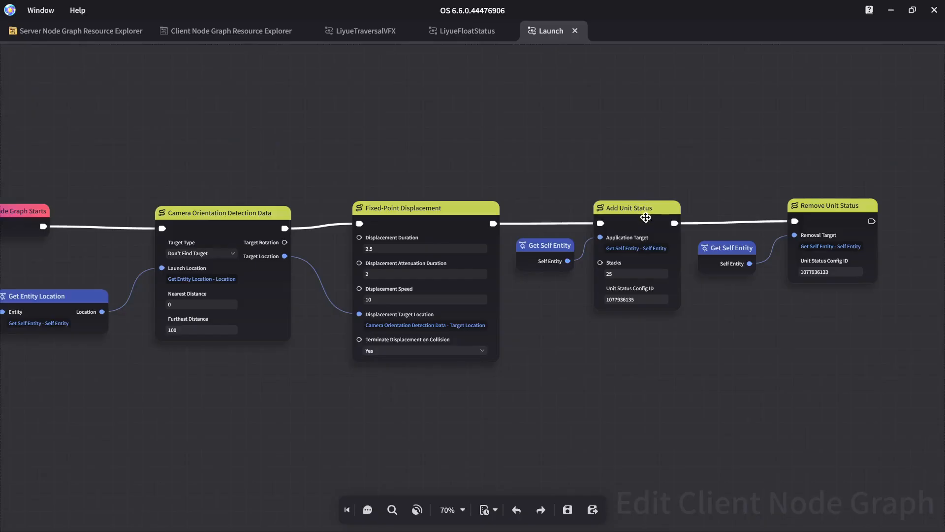
{"action": "left_click", "coordinate": [645, 217]}
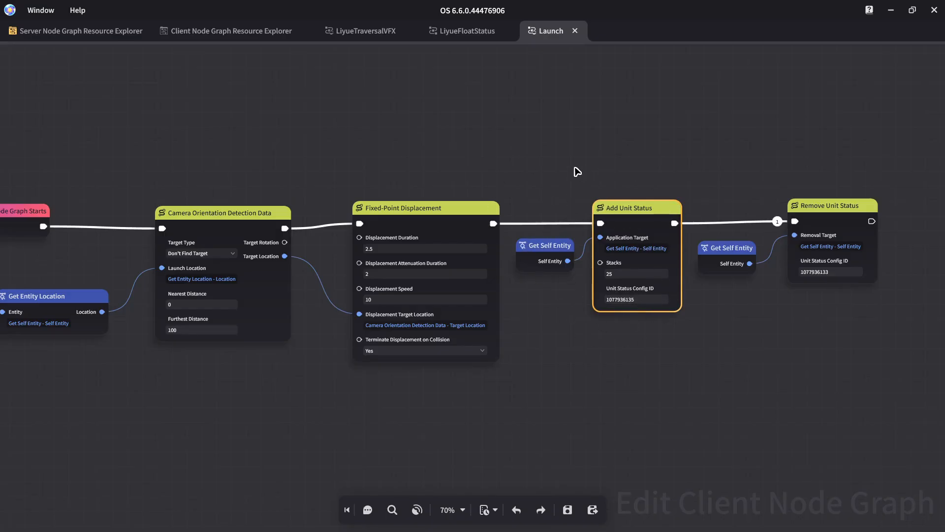
Step: Create a server status node graph in the Uncategorized Tab folder and name it LiyueLaunchStatus
{"action": "left_click", "coordinate": [135, 34]}
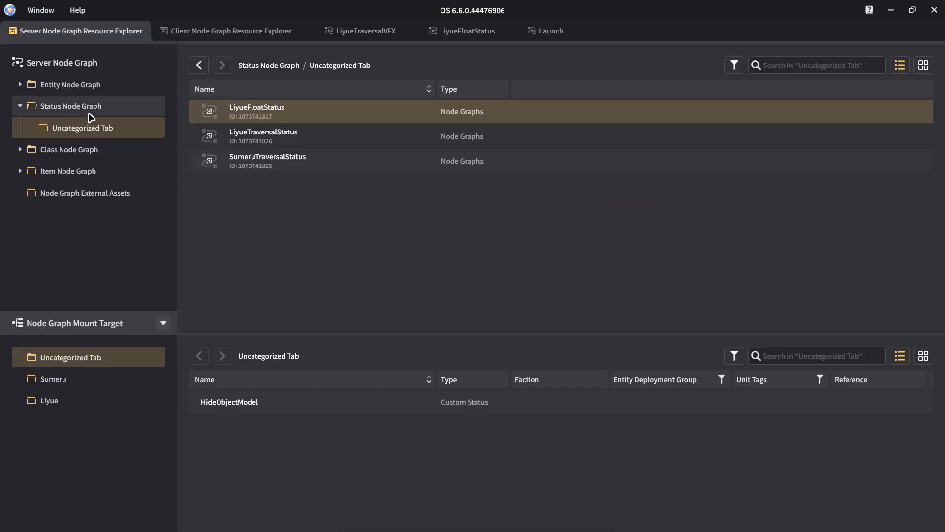
{"action": "right_click", "coordinate": [289, 222]}
{"action": "left_click", "coordinate": [325, 232]}
{"action": "left_click", "coordinate": [267, 118]}
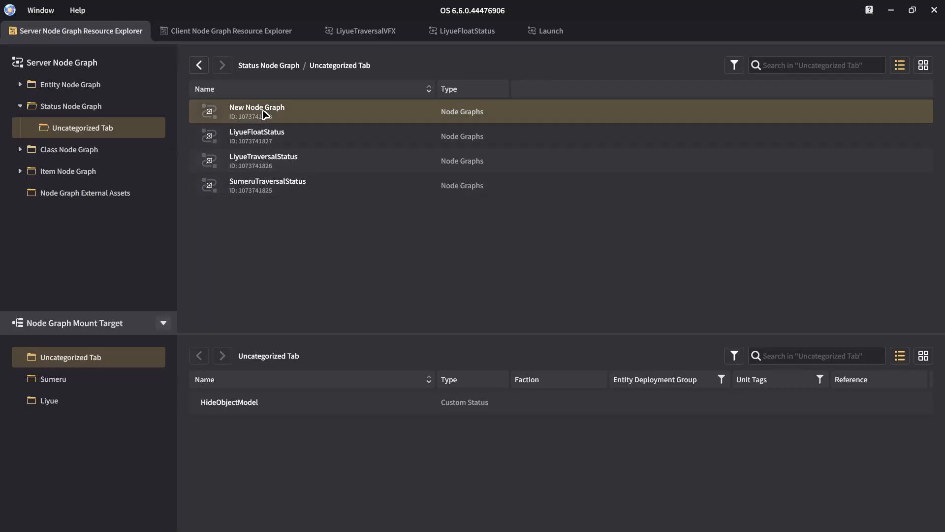
{"action": "right_click", "coordinate": [268, 118]}
{"action": "left_click", "coordinate": [300, 140]}
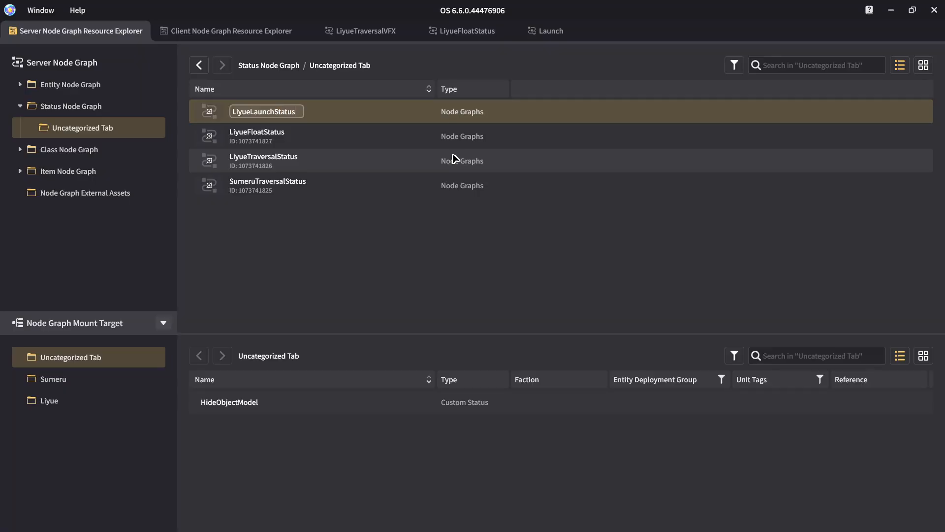
{"action": "type", "text": "LiyueLaunchStatus"}
{"action": "key", "text": "Return"}
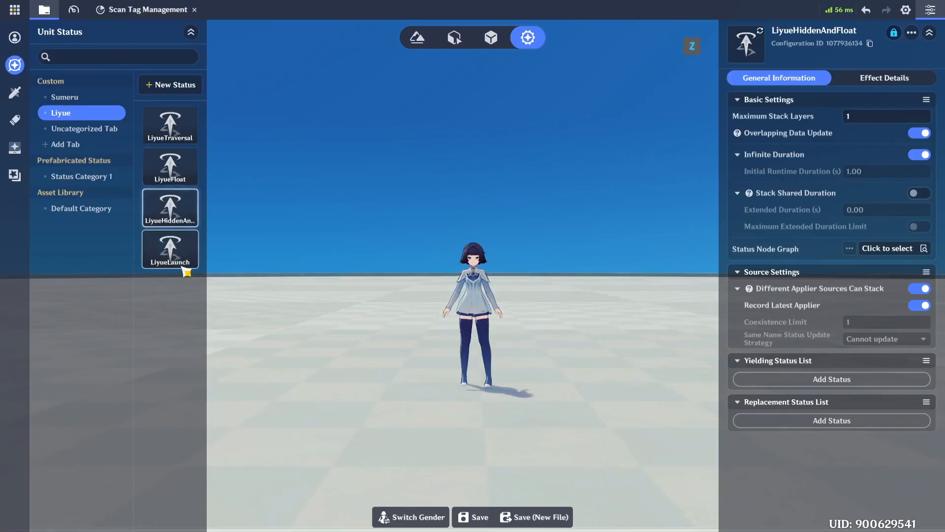
Step: In the main editor, assign LiyueLaunchStatus as the LiyueLaunch unit status's Status Node Graph
{"action": "left_click", "coordinate": [181, 260]}
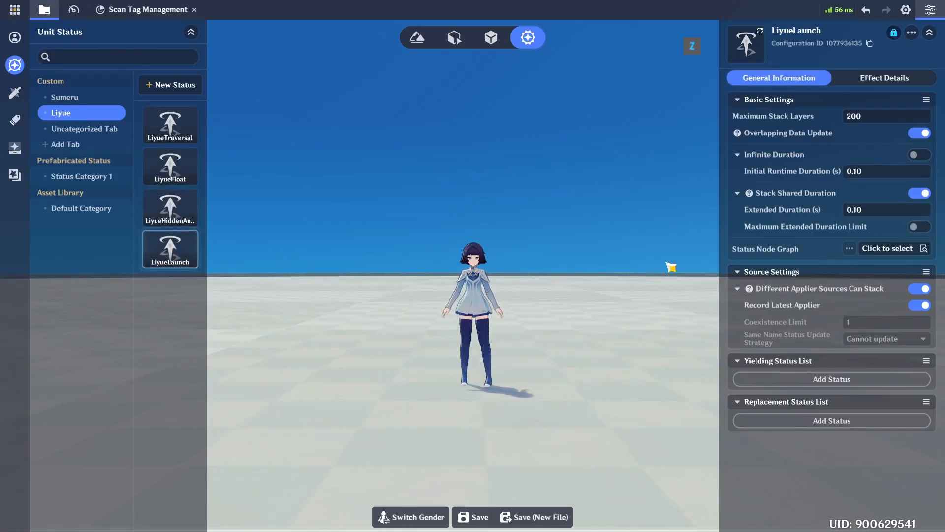
{"action": "left_click", "coordinate": [911, 249]}
{"action": "left_click", "coordinate": [631, 360]}
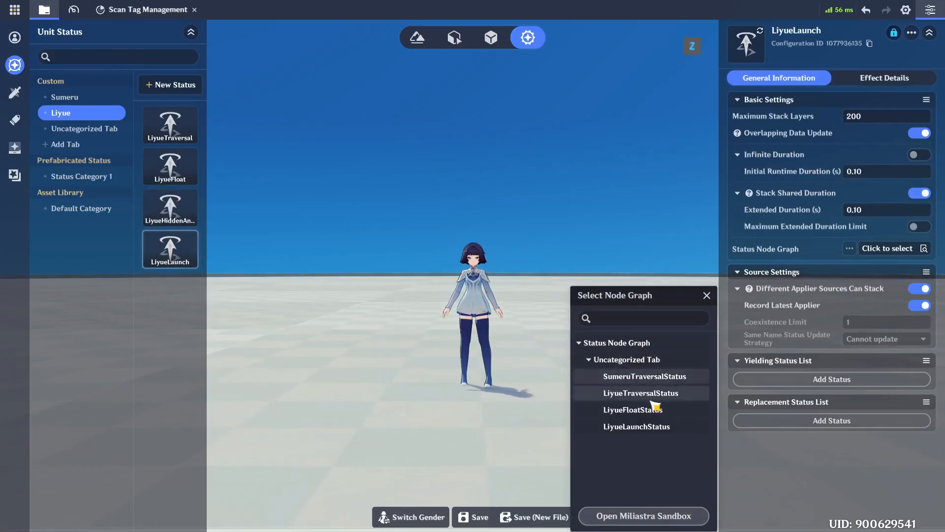
{"action": "left_click", "coordinate": [671, 428]}
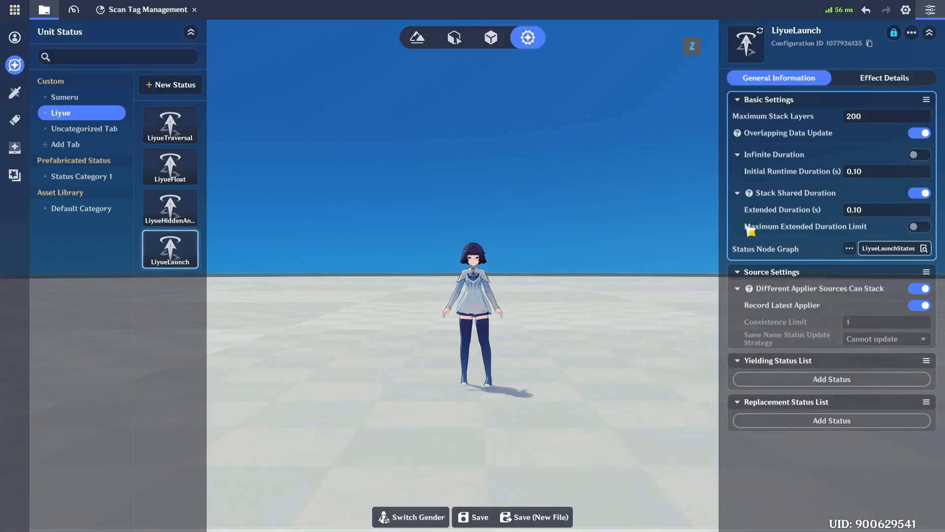
Step: Open the LiyueLaunchStatus graph in the node graph editor, add a When Unit Status Ends event node, and save
{"action": "key", "text": "alt+Tab"}
{"action": "double_click", "coordinate": [305, 138]}
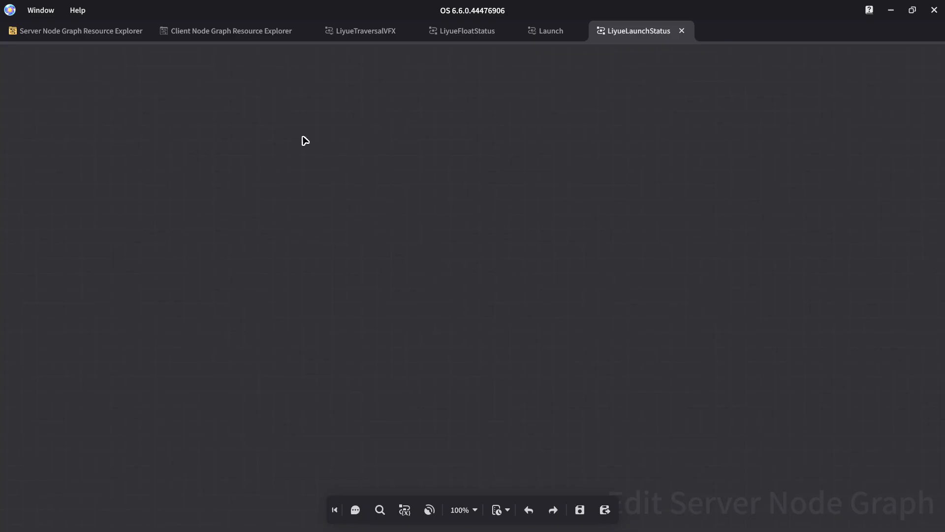
{"action": "right_click", "coordinate": [308, 179]}
{"action": "type", "text": "unit status en"}
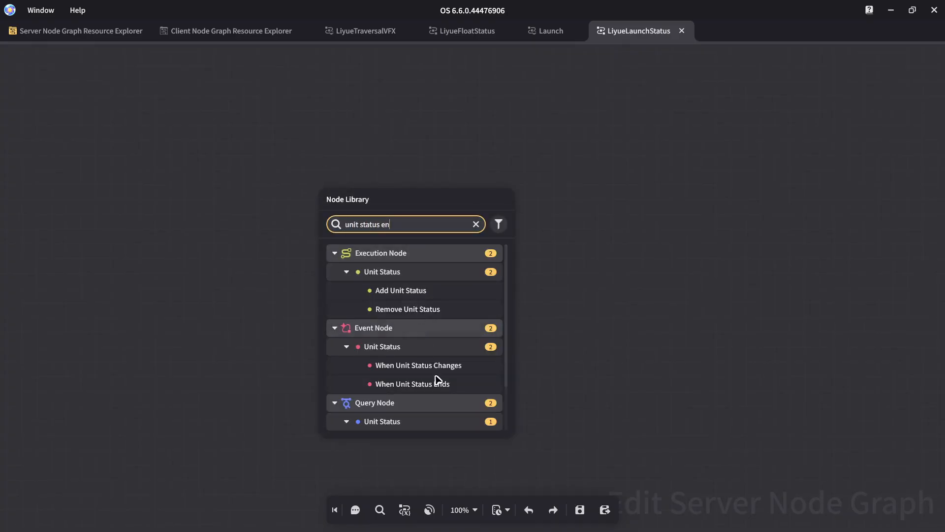
{"action": "left_click", "coordinate": [441, 388]}
{"action": "key", "text": "ctrl+s"}
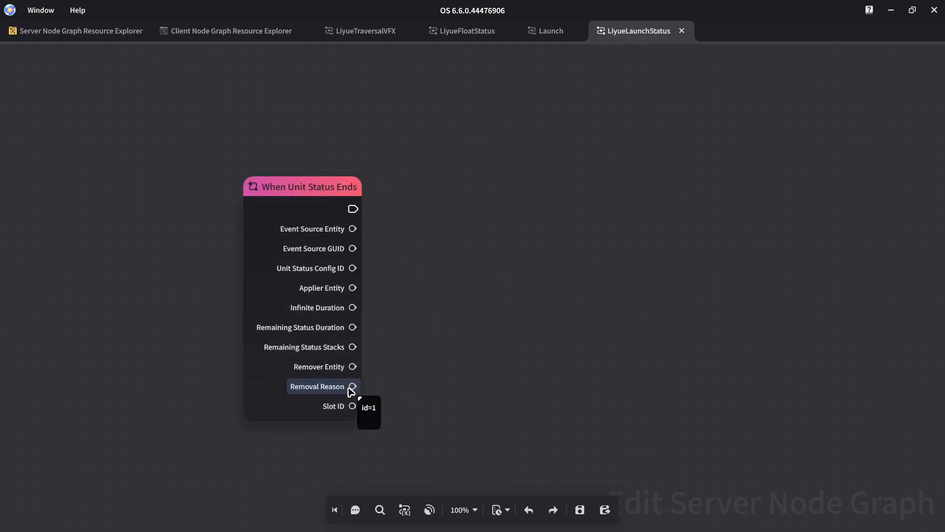
Step: Feed the event's Removal Reason into a new Enumerations Equal node and set Enumeration 2 to Duration exceeded
{"action": "left_click_drag", "start_coordinate": [351, 388], "coordinate": [437, 329]}
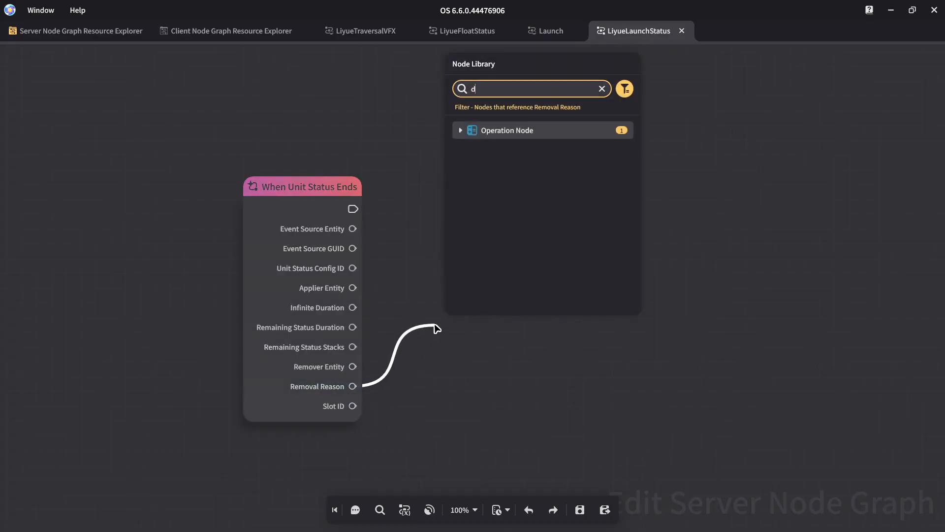
{"action": "left_click", "coordinate": [602, 88]}
{"action": "left_click", "coordinate": [549, 133]}
{"action": "left_click", "coordinate": [533, 154]}
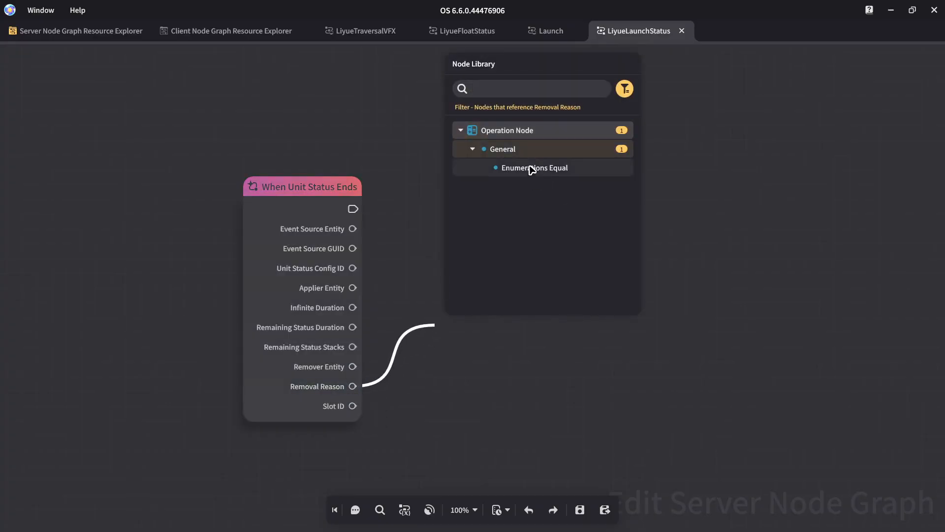
{"action": "left_click", "coordinate": [533, 169]}
{"action": "left_click_drag", "start_coordinate": [534, 343], "coordinate": [482, 333]}
{"action": "left_click", "coordinate": [492, 391]}
{"action": "left_click", "coordinate": [485, 423]}
{"action": "left_click", "coordinate": [515, 272]}
Step: Feed the Enumerations Equal result into a new Double Branch's Condition, connect the event's execution output to the branch, and save
{"action": "left_click_drag", "start_coordinate": [574, 352], "coordinate": [662, 236]}
{"action": "type", "text": "branch"}
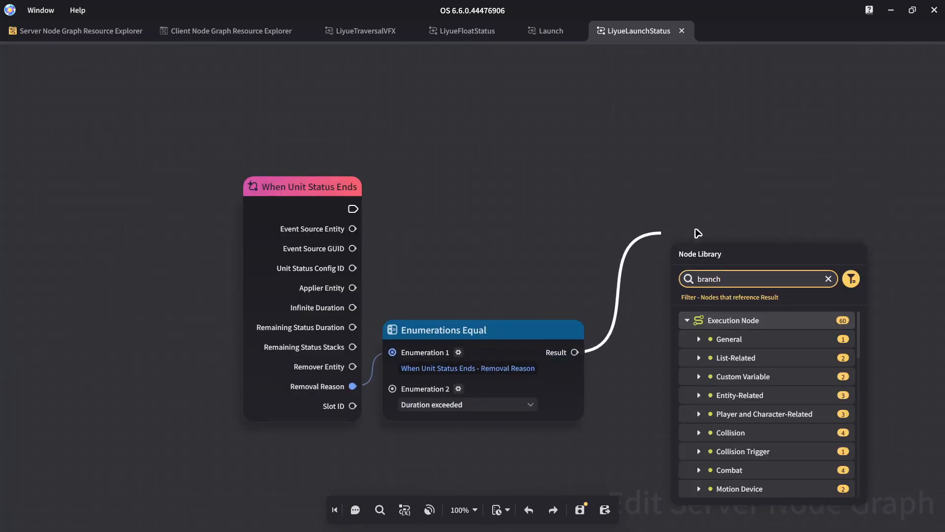
{"action": "left_click", "coordinate": [746, 360]}
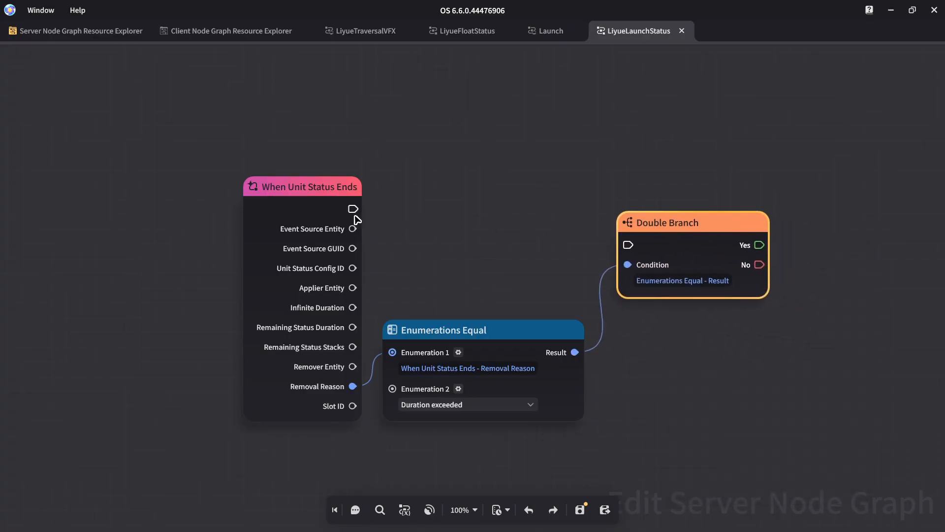
{"action": "left_click_drag", "start_coordinate": [353, 209], "coordinate": [628, 245]}
{"action": "key", "text": "ctrl+s"}
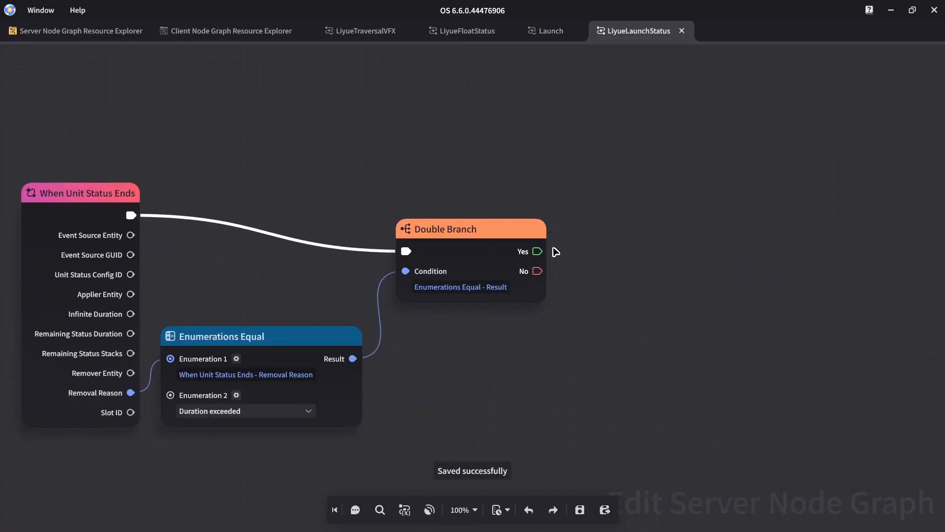
Step: Add a Remove Unit Status node on the Double Branch's Yes output and feed a new Get Self Entity node into its Remove Target Entity
{"action": "right_click", "coordinate": [662, 213]}
{"action": "type", "text": "remove unit status"}
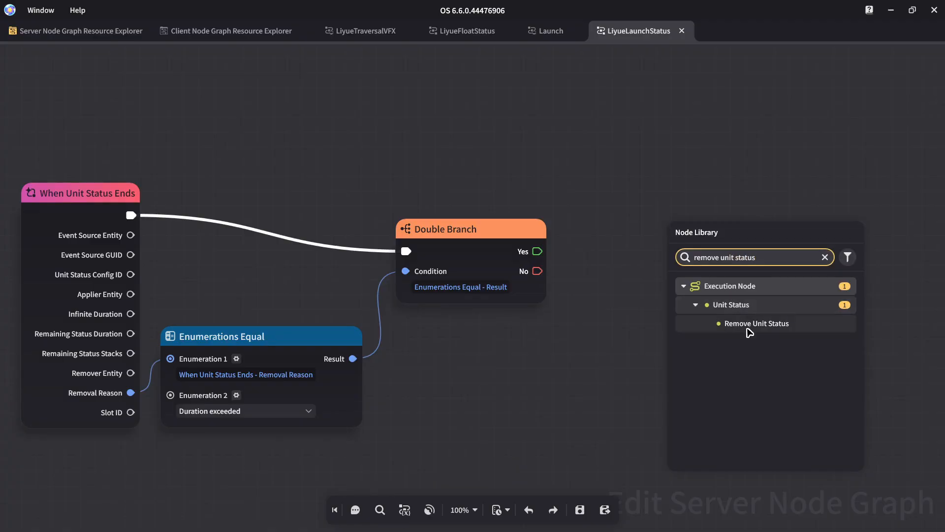
{"action": "left_click", "coordinate": [748, 327]}
{"action": "left_click_drag", "start_coordinate": [537, 251], "coordinate": [512, 331]}
{"action": "type", "text": "self"}
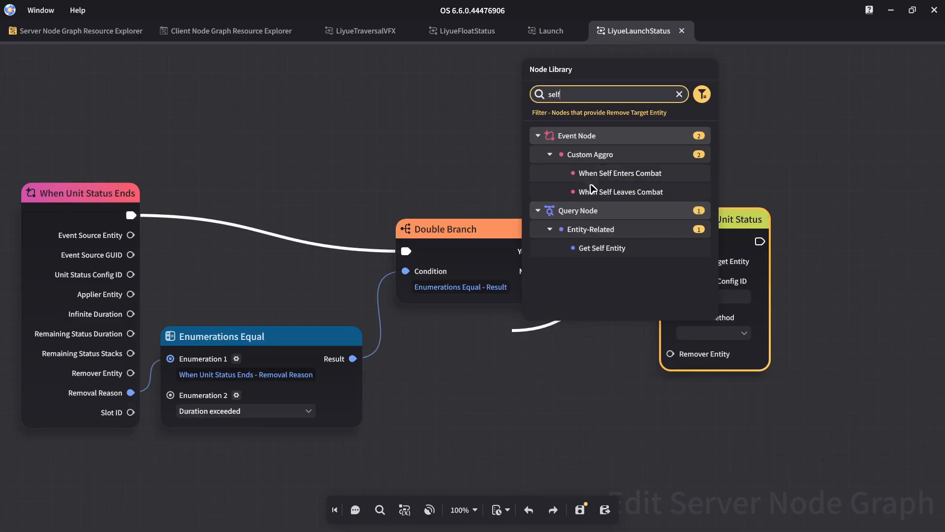
{"action": "left_click", "coordinate": [612, 249]}
{"action": "left_click_drag", "start_coordinate": [551, 340], "coordinate": [595, 283]}
{"action": "left_click", "coordinate": [701, 231]}
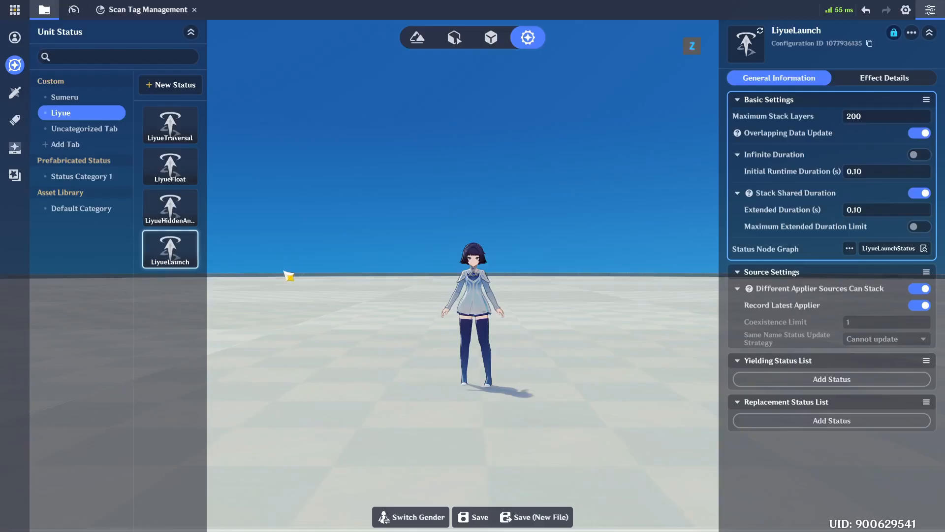
{"action": "left_click", "coordinate": [169, 207]}
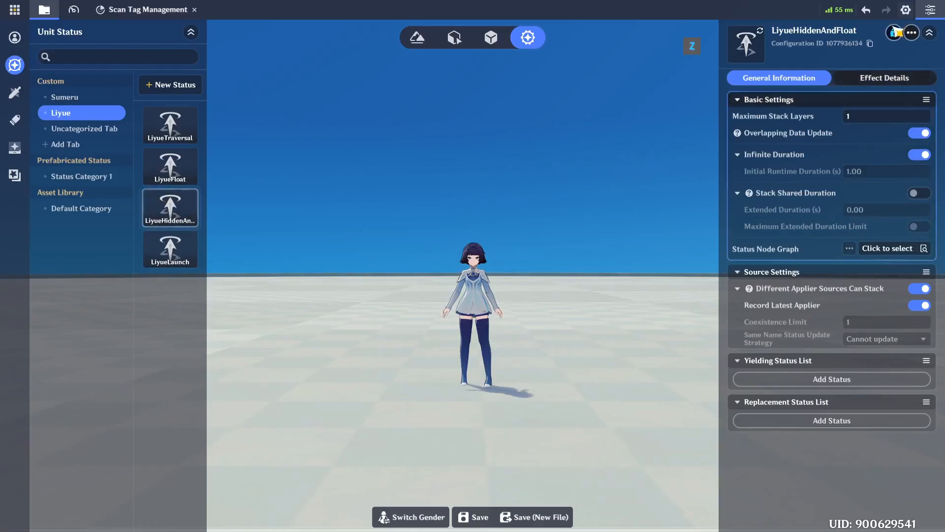
{"action": "left_click", "coordinate": [870, 43]}
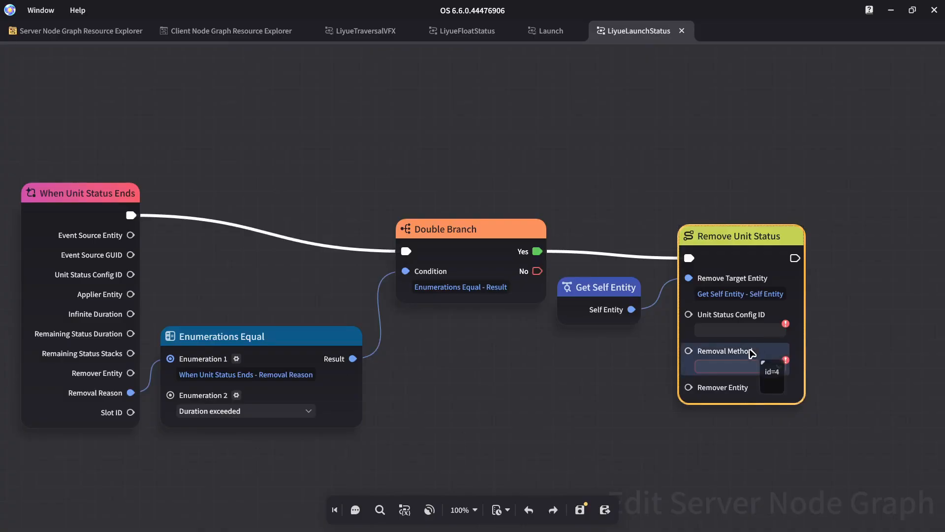
{"action": "left_click", "coordinate": [741, 330]}
{"action": "key", "text": "ctrl+v"}
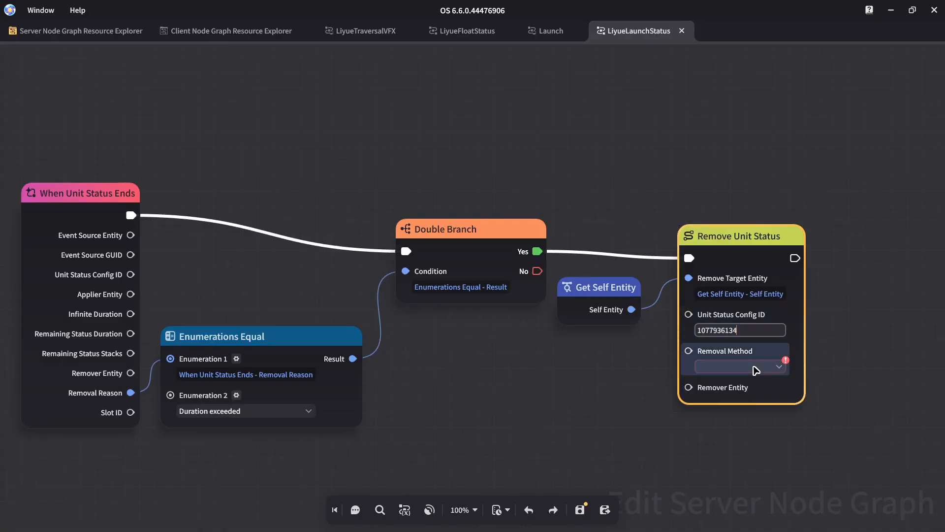
{"action": "left_click", "coordinate": [757, 367]}
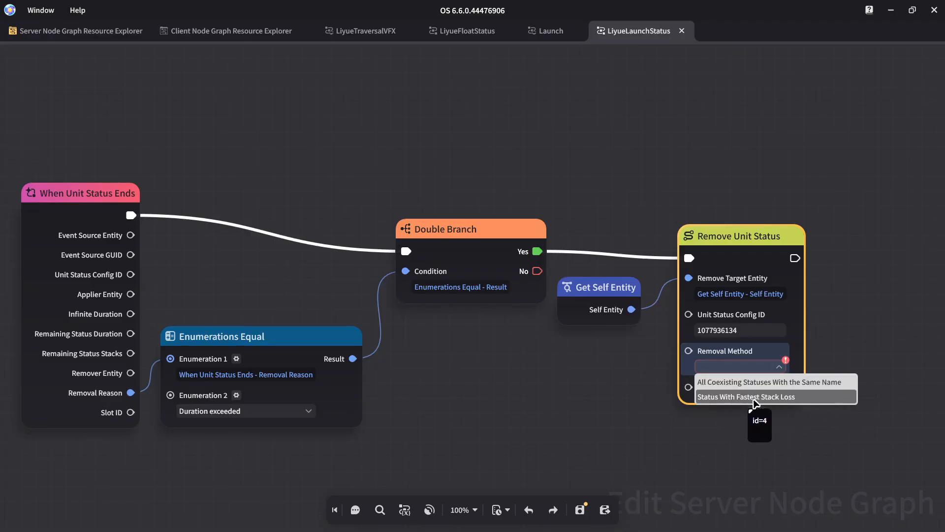
{"action": "left_click", "coordinate": [768, 382]}
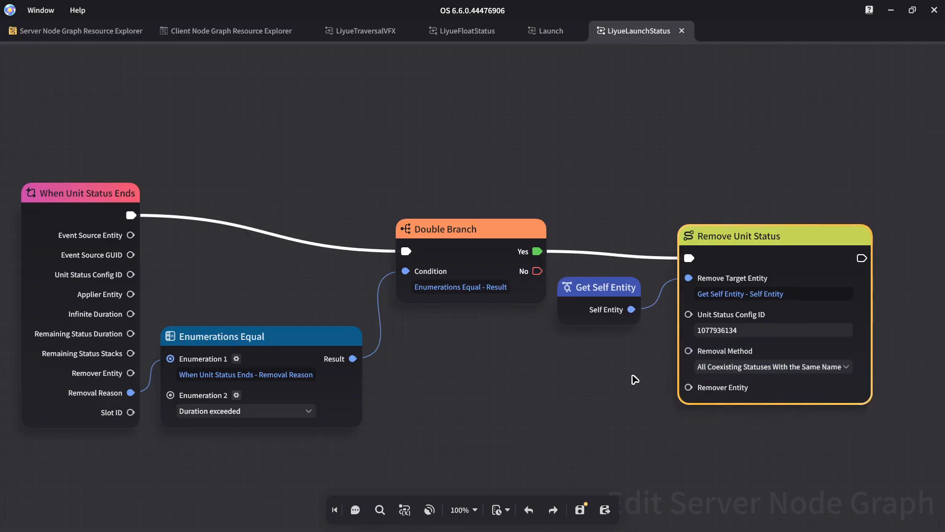
{"action": "mouse_move", "coordinate": [713, 233]}
{"action": "left_mouse_down"}
{"action": "mouse_move", "coordinate": [675, 235]}
{"action": "mouse_move", "coordinate": [708, 232]}
{"action": "left_mouse_up"}
{"action": "key", "text": "ctrl+s"}
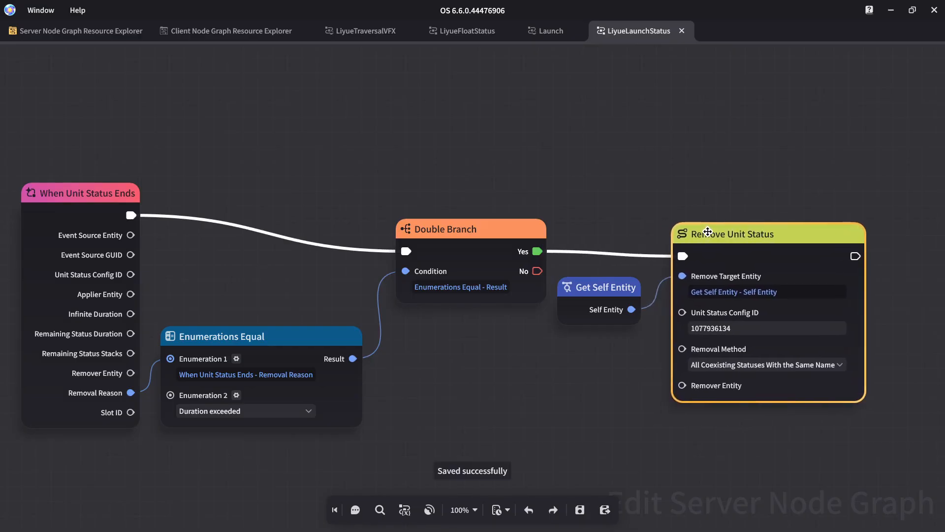
{"action": "left_click", "coordinate": [609, 154]}
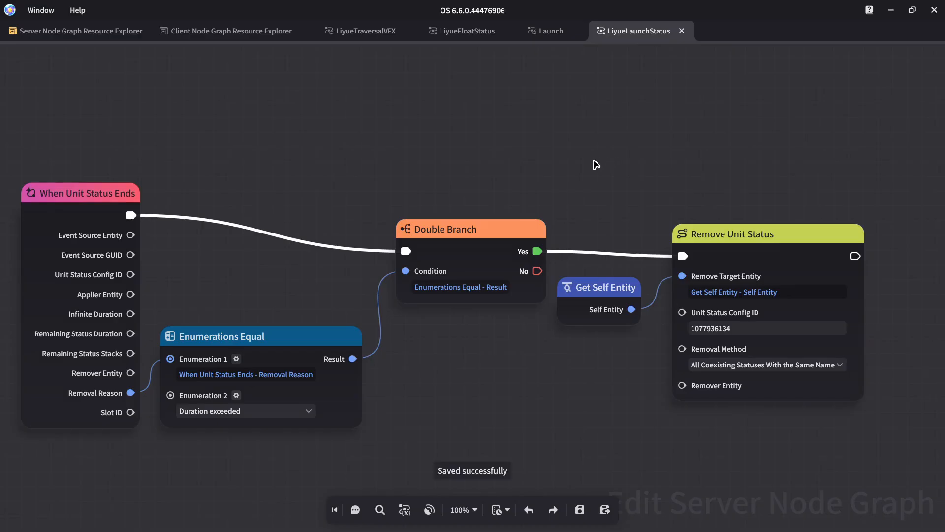
{"action": "left_click", "coordinate": [216, 32]}
{"action": "left_click", "coordinate": [315, 166]}
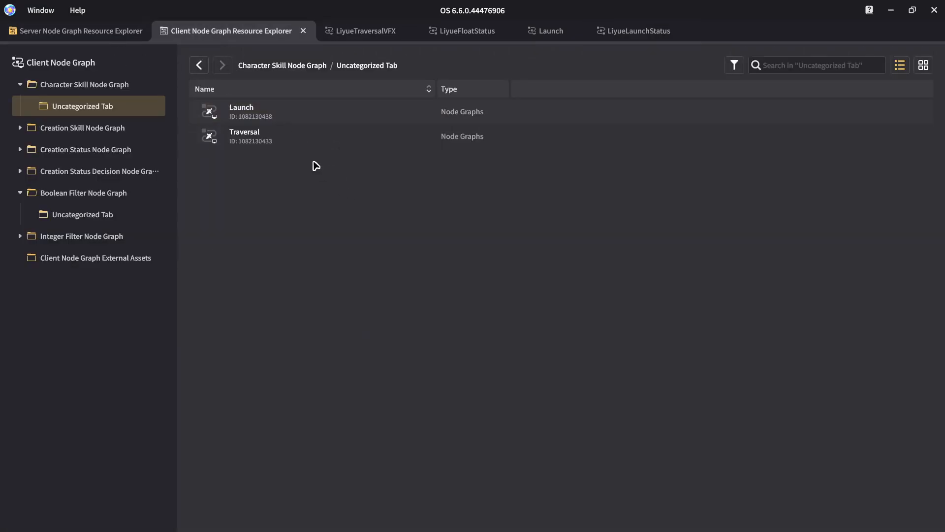
{"action": "double_click", "coordinate": [307, 146]}
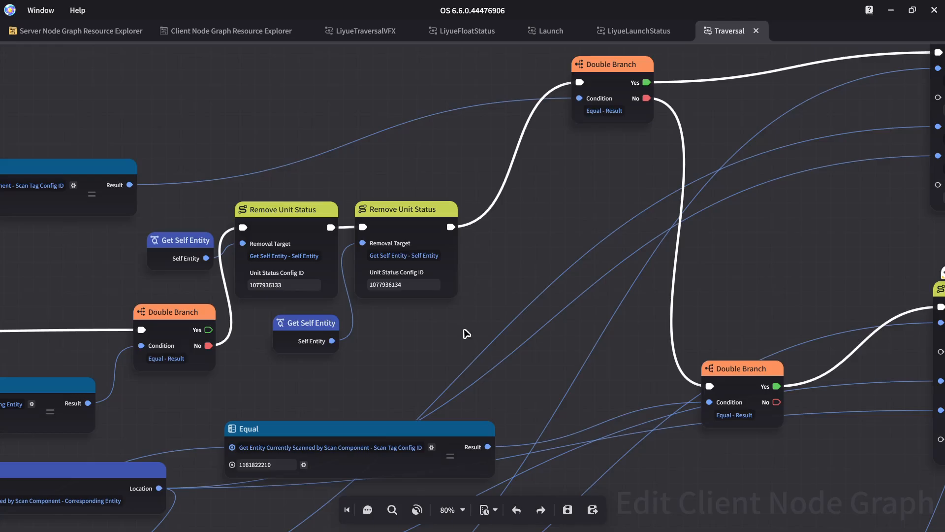
{"action": "left_click", "coordinate": [432, 206]}
{"action": "key", "text": "ctrl+c"}
{"action": "key", "text": "ctrl+v"}
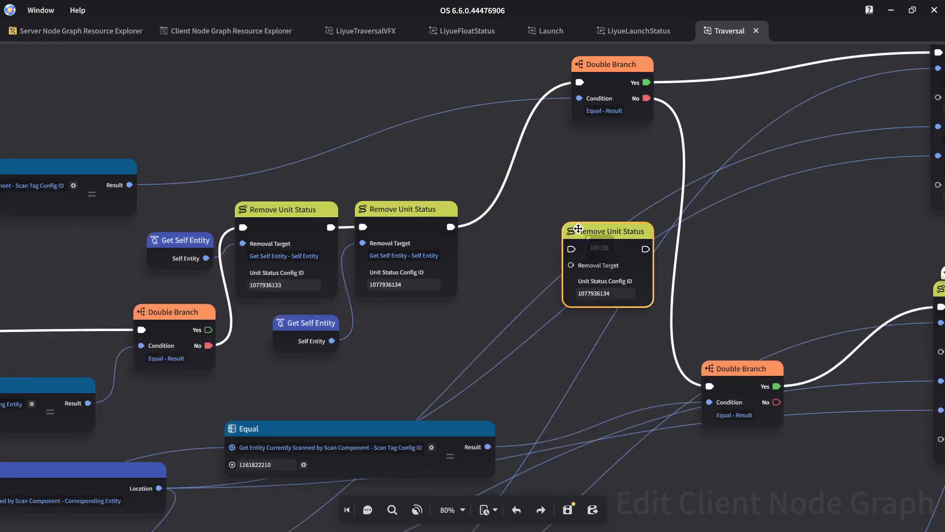
{"action": "left_click_drag", "start_coordinate": [577, 229], "coordinate": [547, 204]}
Step: Feed a new Get Self Entity node into the copied Remove Unit Status node's Removal Target and arrange both nodes near the existing chain
{"action": "left_click_drag", "start_coordinate": [542, 241], "coordinate": [442, 322]}
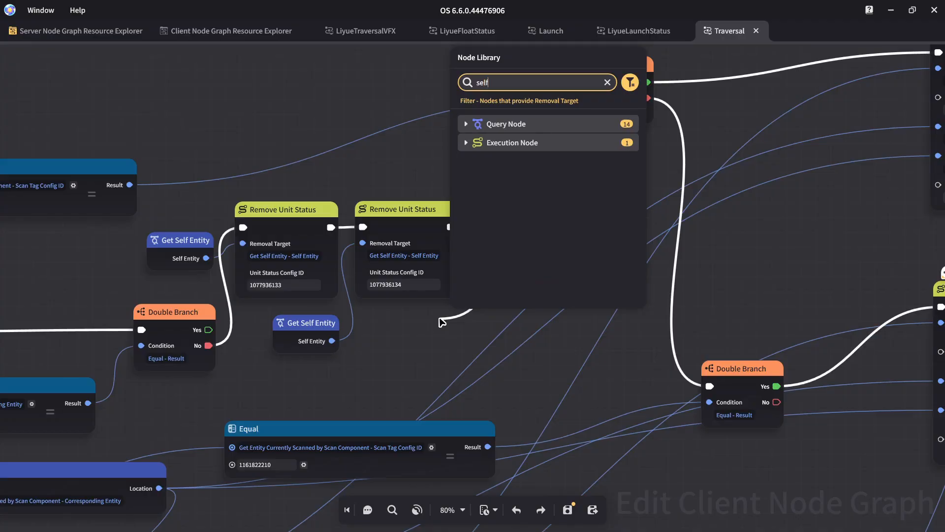
{"action": "left_click", "coordinate": [562, 164]}
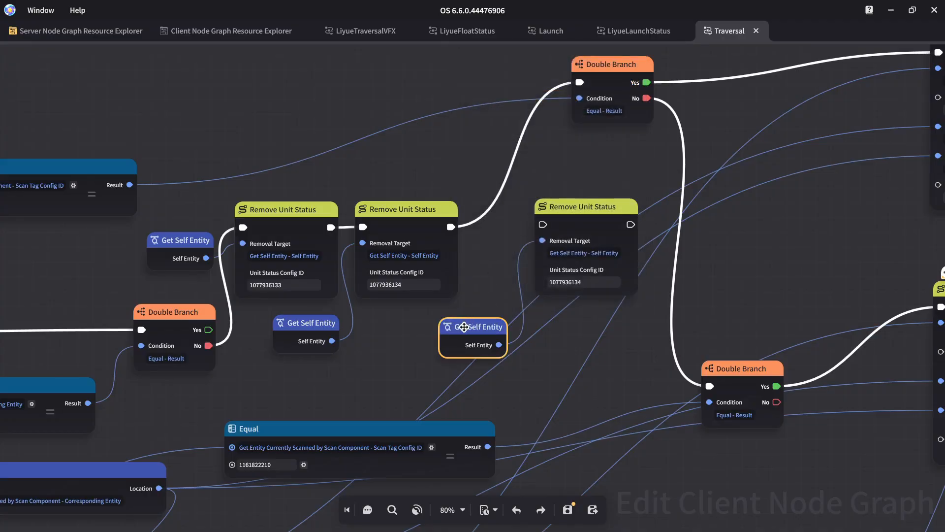
{"action": "left_click_drag", "start_coordinate": [464, 327], "coordinate": [420, 321]}
{"action": "left_click_drag", "start_coordinate": [577, 214], "coordinate": [522, 212]}
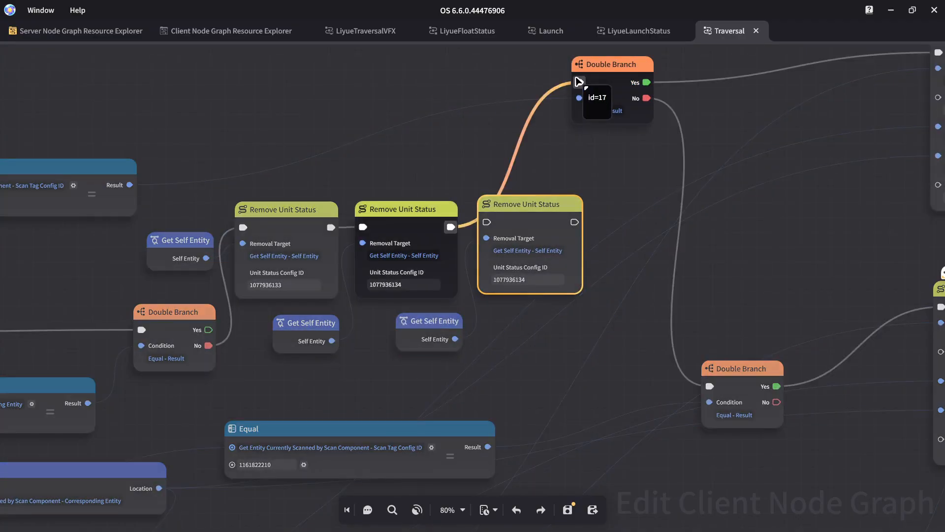
Step: Insert the copied Remove Unit Status node into the execution flow between the second Remove Unit Status node and the upper Double Branch
{"action": "right_click", "coordinate": [579, 82]}
{"action": "left_click", "coordinate": [593, 105]}
{"action": "left_click_drag", "start_coordinate": [451, 227], "coordinate": [487, 222]}
{"action": "left_click", "coordinate": [468, 306]}
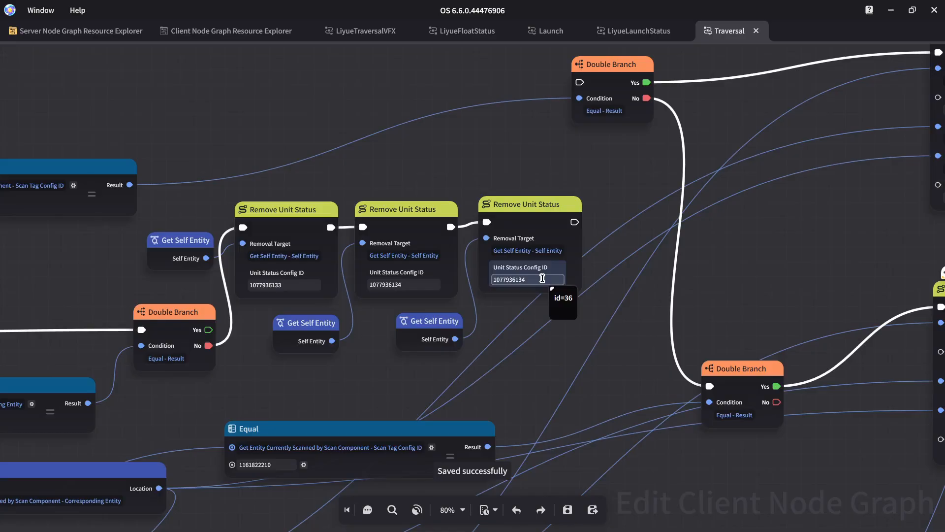
{"action": "left_click_drag", "start_coordinate": [534, 246], "coordinate": [520, 247]}
{"action": "left_click_drag", "start_coordinate": [561, 224], "coordinate": [580, 82]}
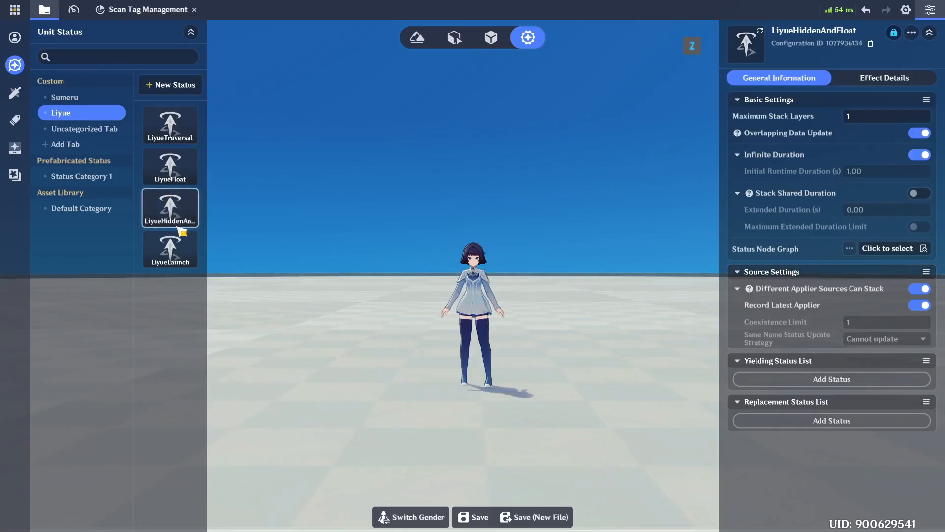
{"action": "left_click", "coordinate": [171, 248]}
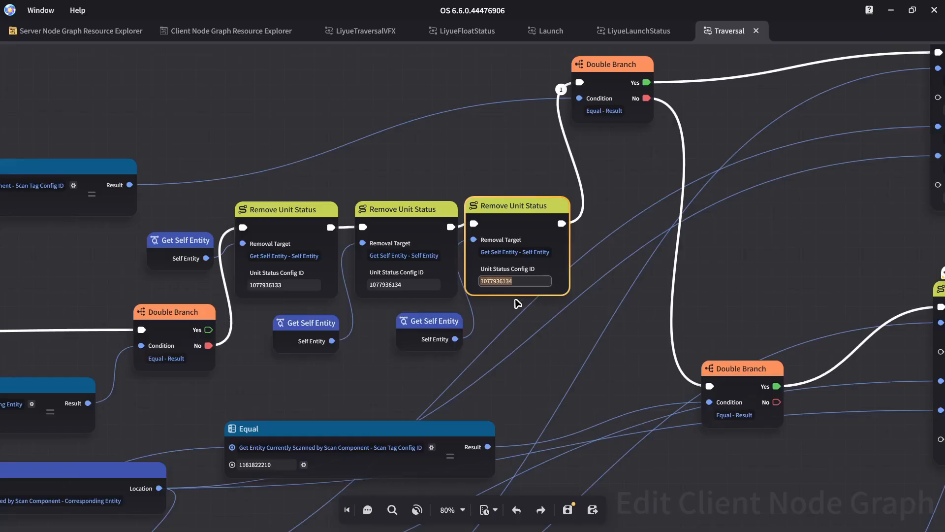
{"action": "left_click", "coordinate": [507, 280]}
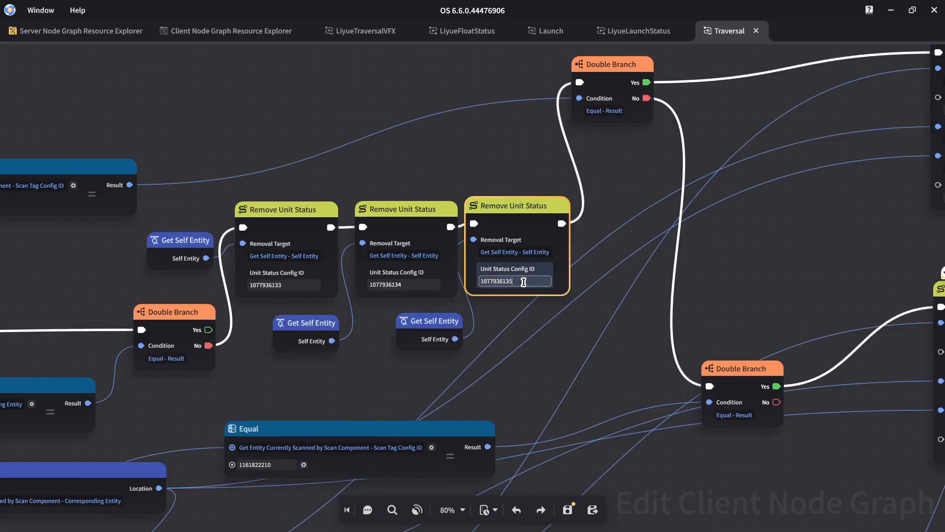
{"action": "key", "text": "ctrl+s"}
{"action": "left_click", "coordinate": [510, 164]}
{"action": "left_click_drag", "start_coordinate": [435, 347], "coordinate": [419, 354]}
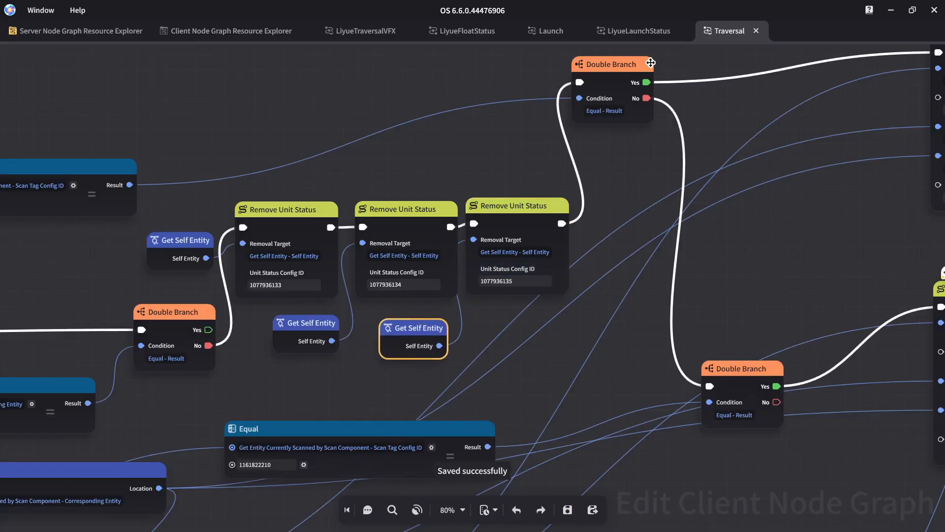
Step: Delete the Enumerations Equal and Double Branch nodes from the LiyueLaunchStatus graph
{"action": "left_click", "coordinate": [645, 31]}
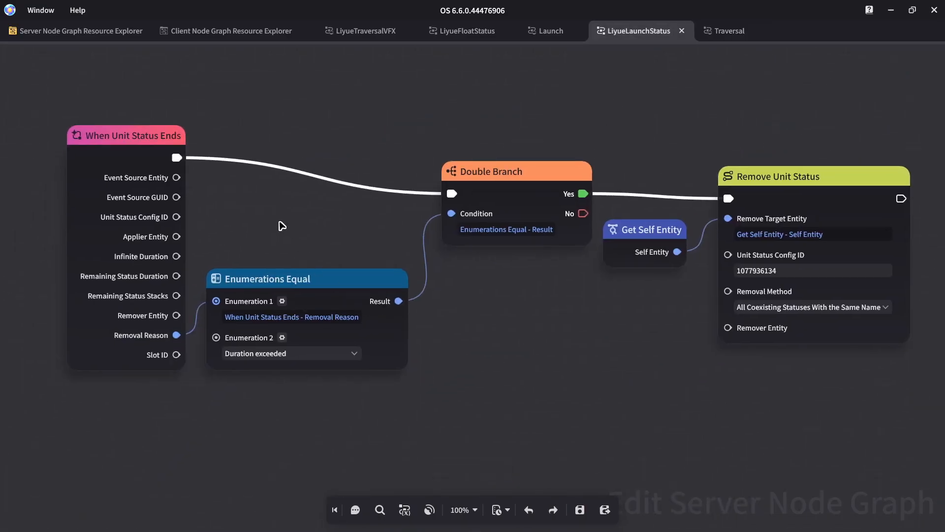
{"action": "left_click_drag", "start_coordinate": [282, 226], "coordinate": [358, 373]}
{"action": "left_click_drag", "start_coordinate": [261, 103], "coordinate": [521, 396]}
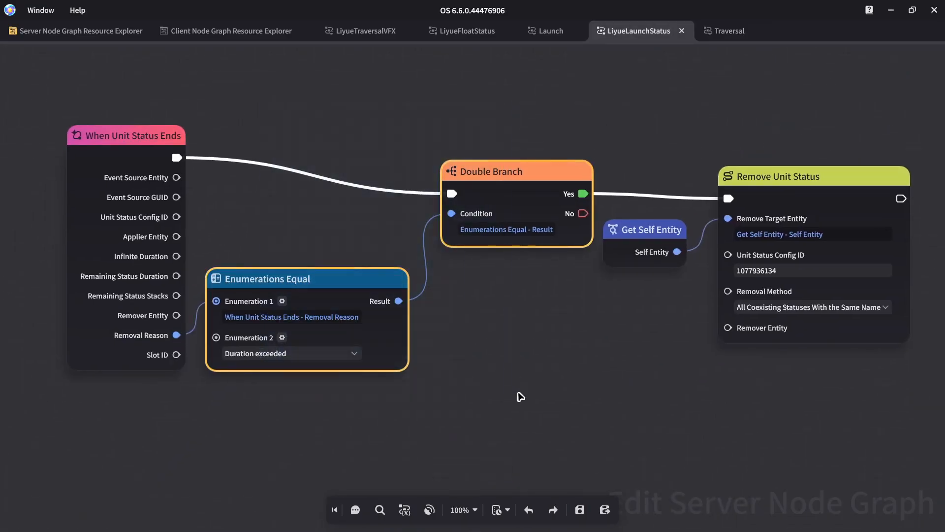
{"action": "key", "text": "Delete"}
Step: Move the Get Self Entity and Remove Unit Status nodes closer and connect When Unit Status Ends directly to Remove Unit Status
{"action": "left_click_drag", "start_coordinate": [574, 121], "coordinate": [913, 346]}
{"action": "left_click_drag", "start_coordinate": [802, 192], "coordinate": [533, 155]}
{"action": "left_click", "coordinate": [235, 155]}
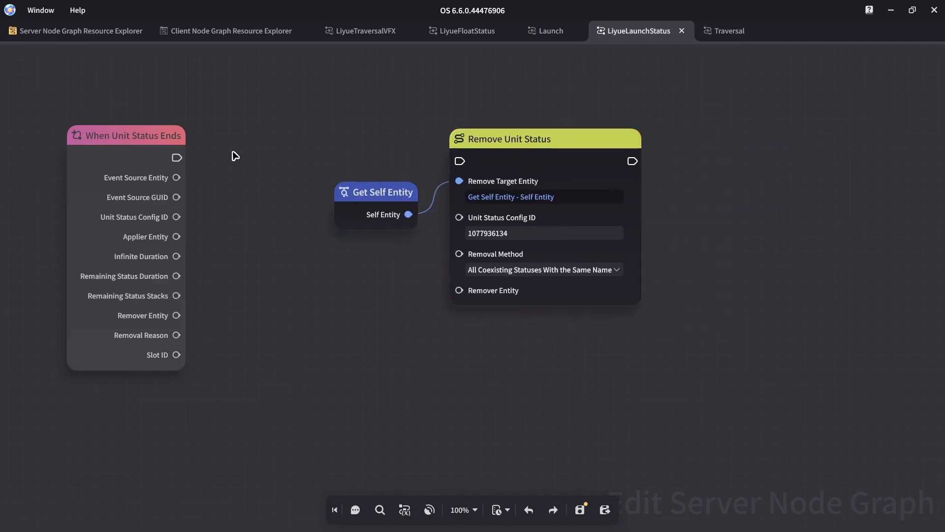
{"action": "left_click_drag", "start_coordinate": [177, 158], "coordinate": [460, 161]}
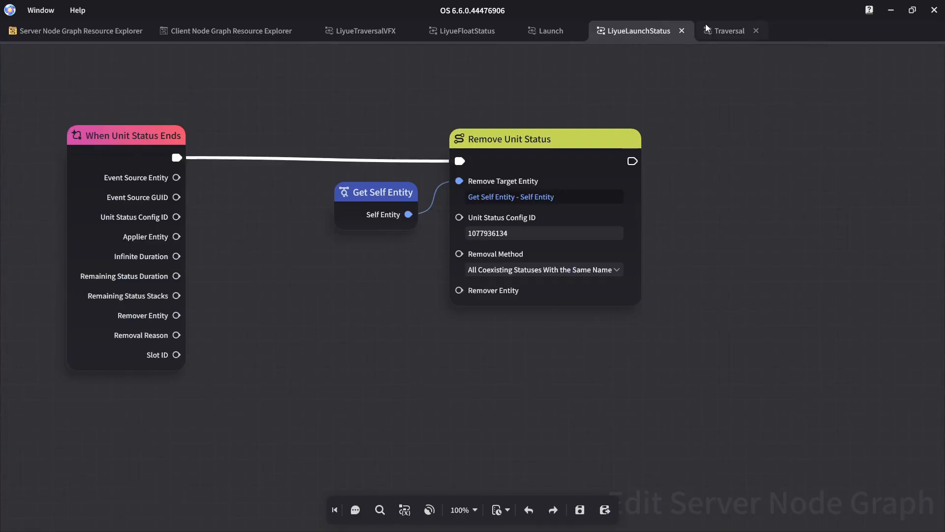
Step: Save the Traversal graph and start a test play from the main editor, uploading directly without rendering the navmesh
{"action": "left_click", "coordinate": [706, 28]}
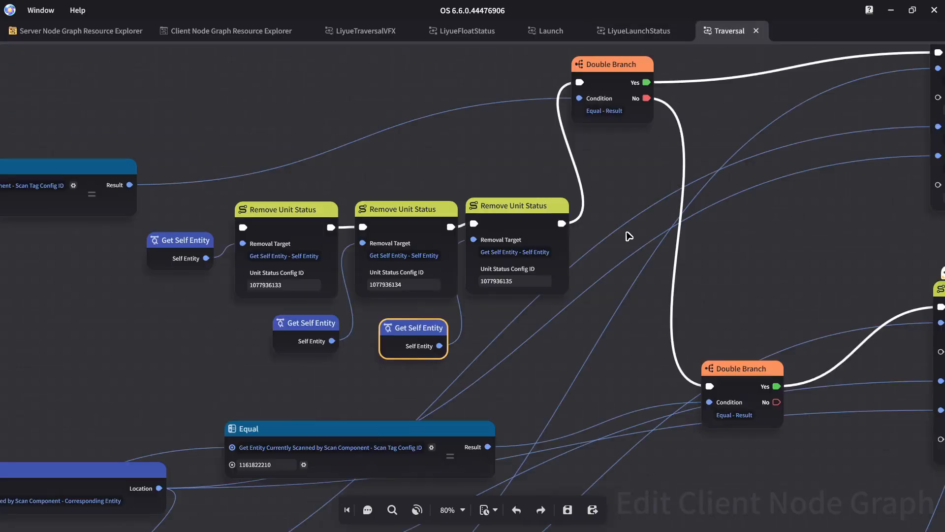
{"action": "middle_click_drag", "start_coordinate": [626, 237], "coordinate": [591, 279]}
{"action": "key", "text": "ctrl+s"}
{"action": "middle_click_drag", "start_coordinate": [407, 202], "coordinate": [566, 170]}
{"action": "scroll", "coordinate": [566, 171], "scroll_direction": "down", "scroll_amount": 1}
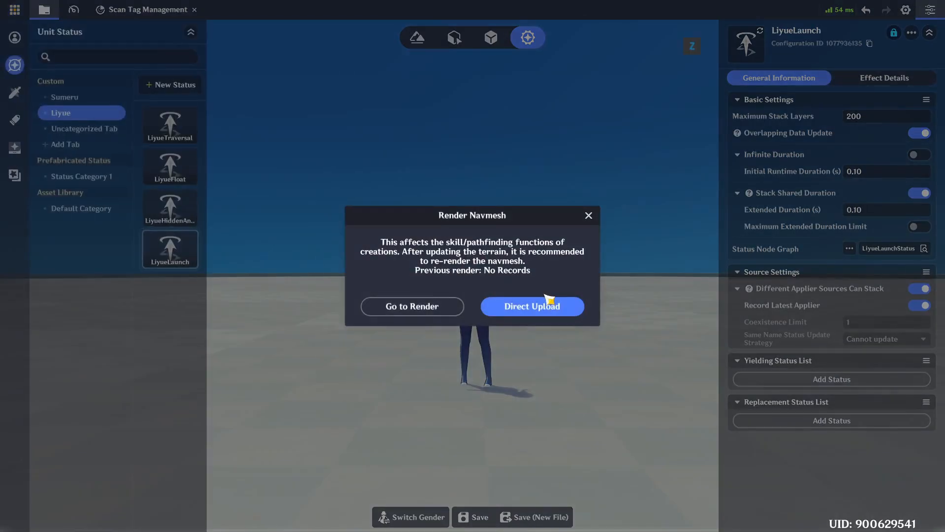
{"action": "left_click", "coordinate": [545, 297]}
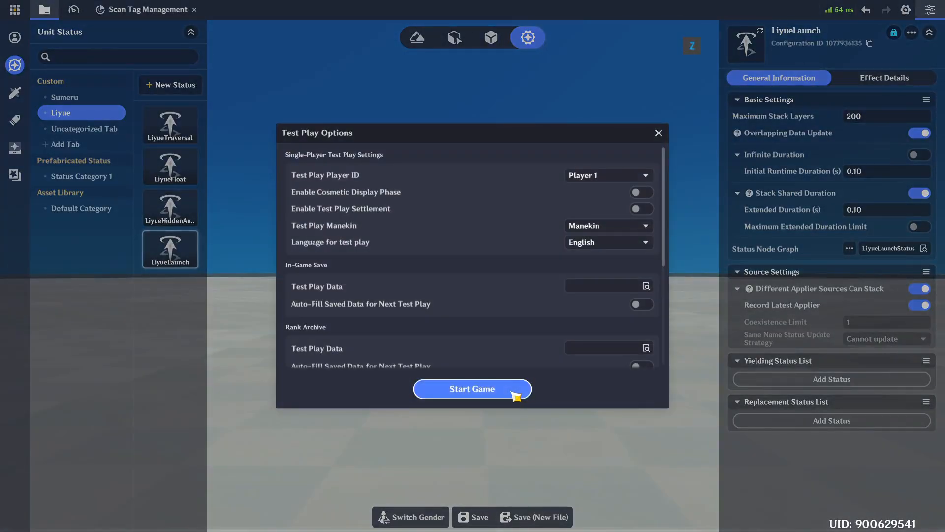
{"action": "left_click", "coordinate": [516, 396]}
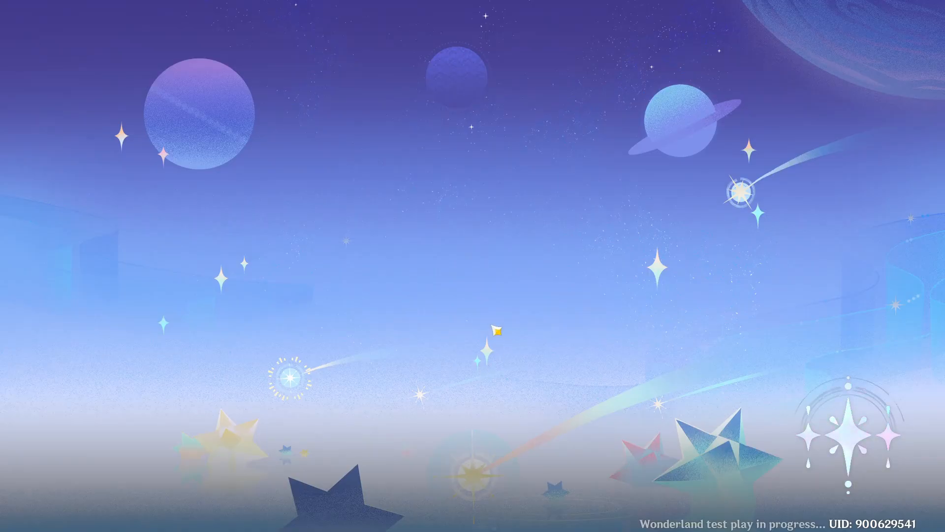
Step: Test the traversal and launch skills in the test play, moving the character between the floating points and leaping off them
{"action": "key", "text": "w"}
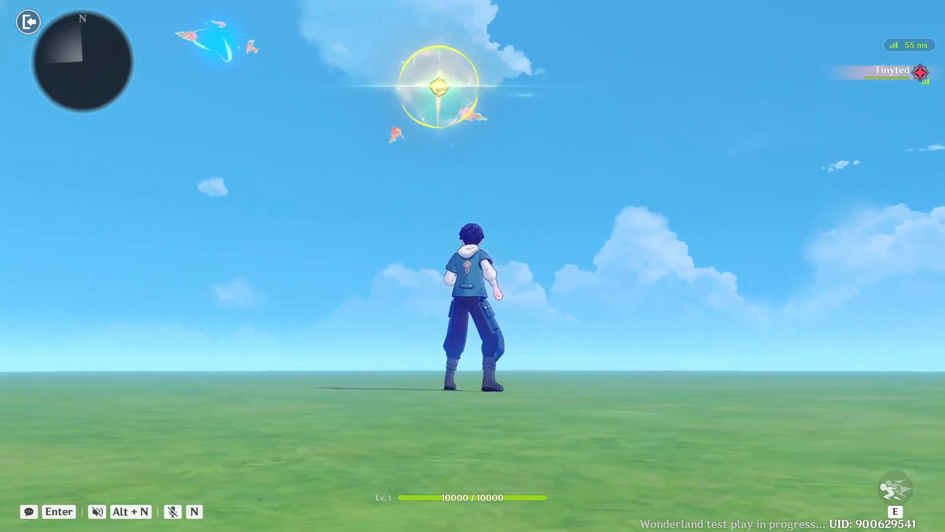
{"action": "key", "text": "t"}
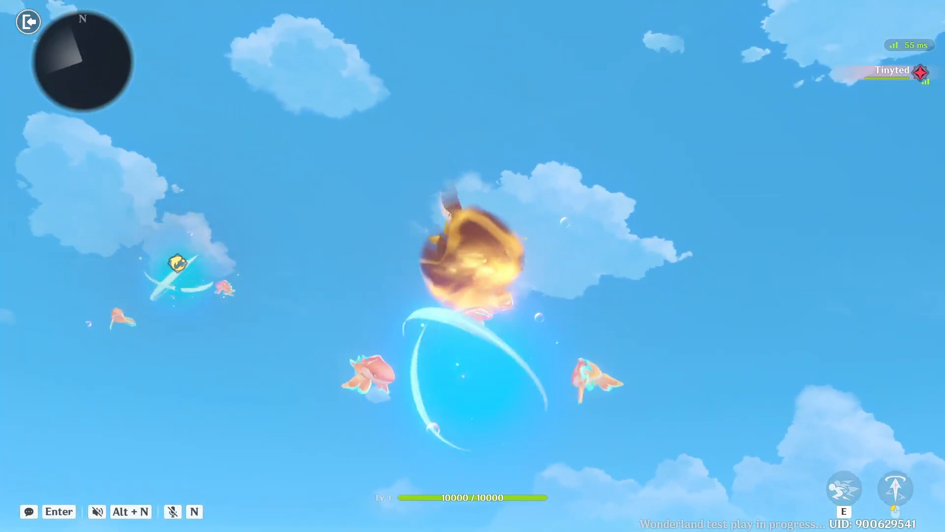
{"action": "left_click", "coordinate": [473, 266]}
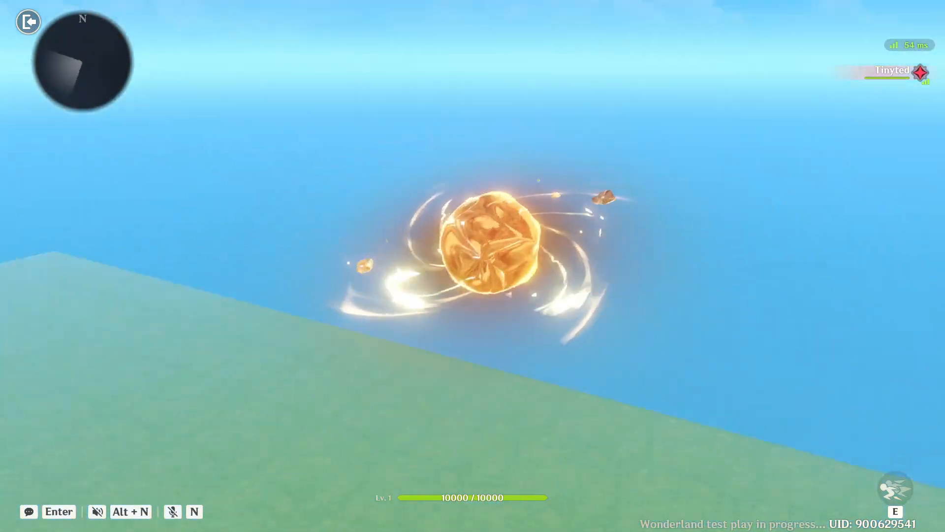
{"action": "key", "text": "space"}
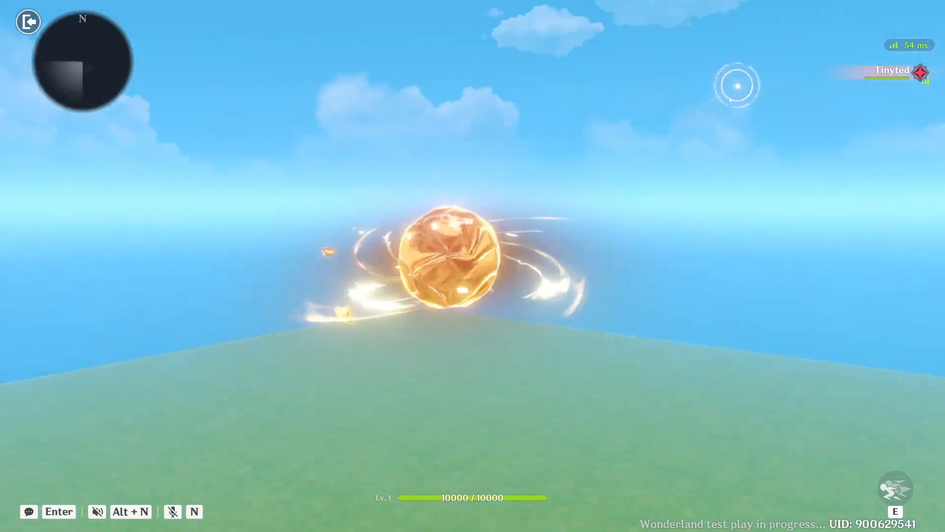
{"action": "key", "text": "space"}
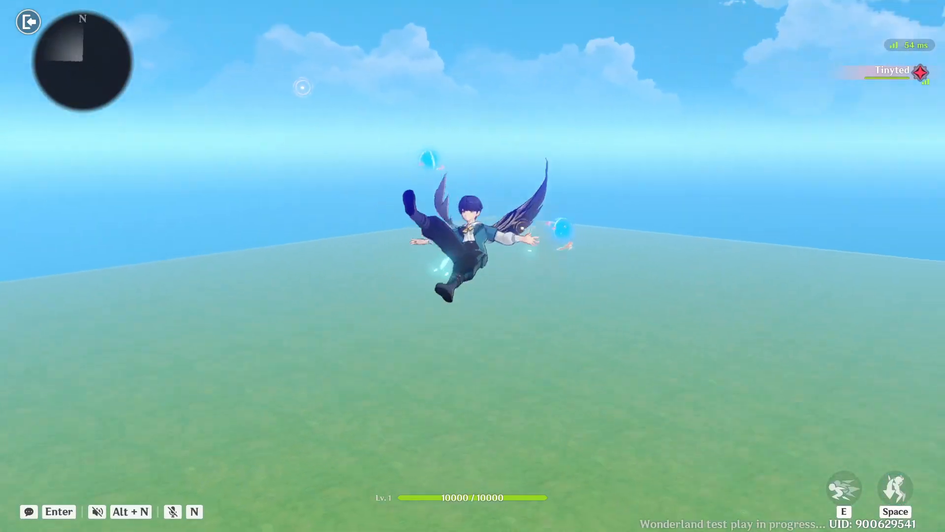
{"action": "key", "text": "w"}
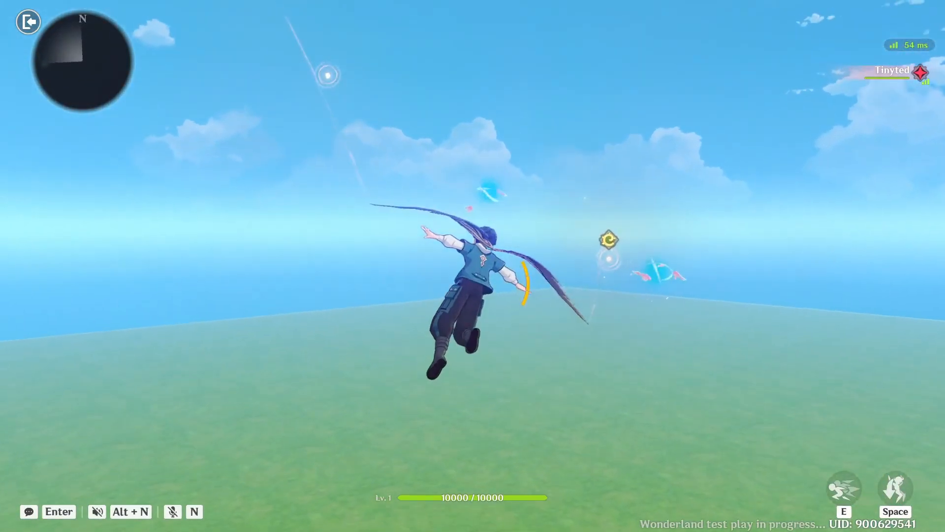
Step: Chain further traversal and launch skills between the floating points in the test play, and exit back to the editor
{"action": "key", "text": "space"}
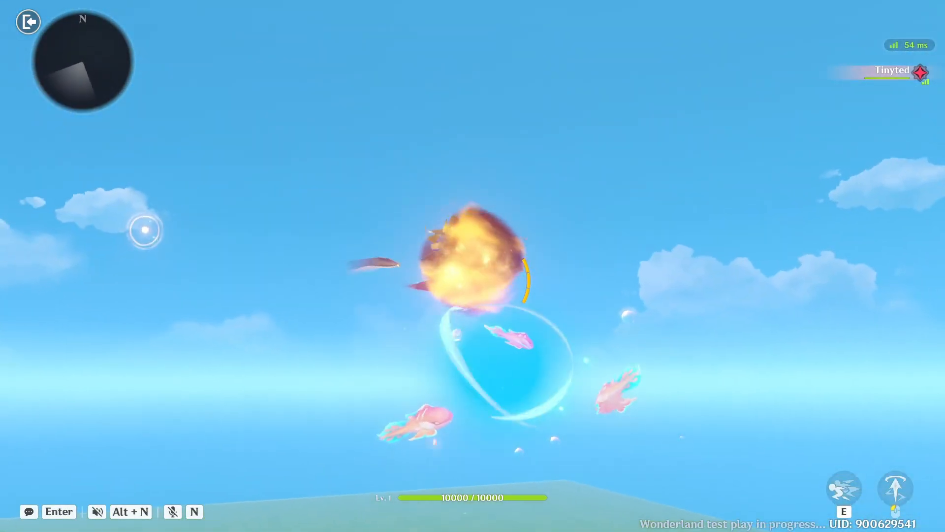
{"action": "key", "text": "e"}
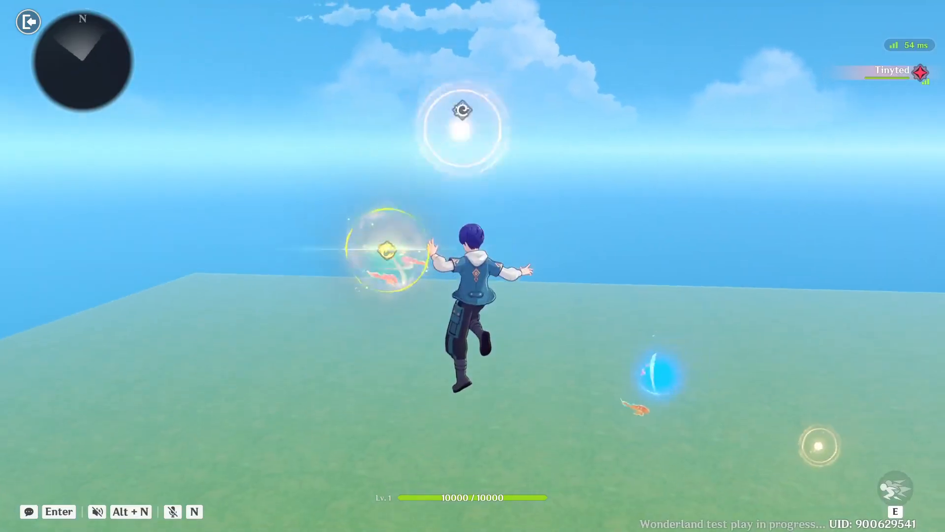
{"action": "key", "text": "space"}
{"action": "key", "text": "e"}
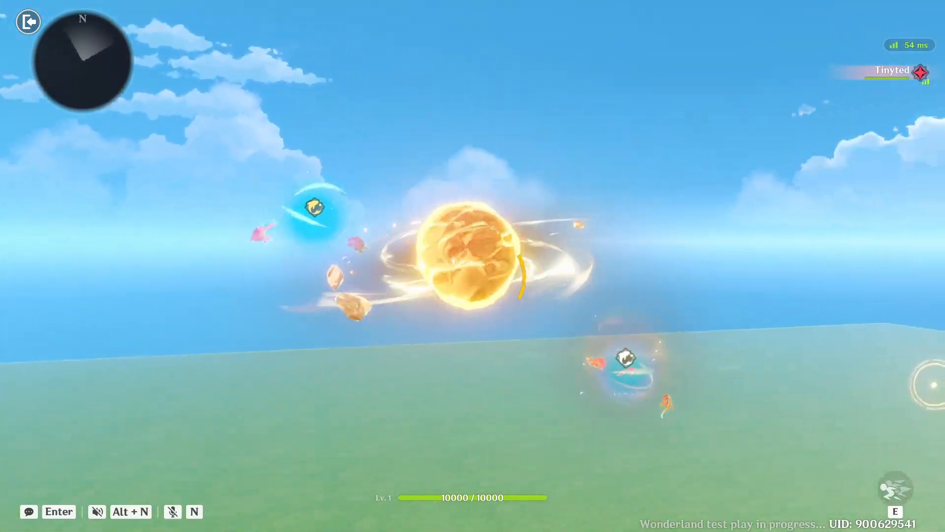
{"action": "key", "text": "space"}
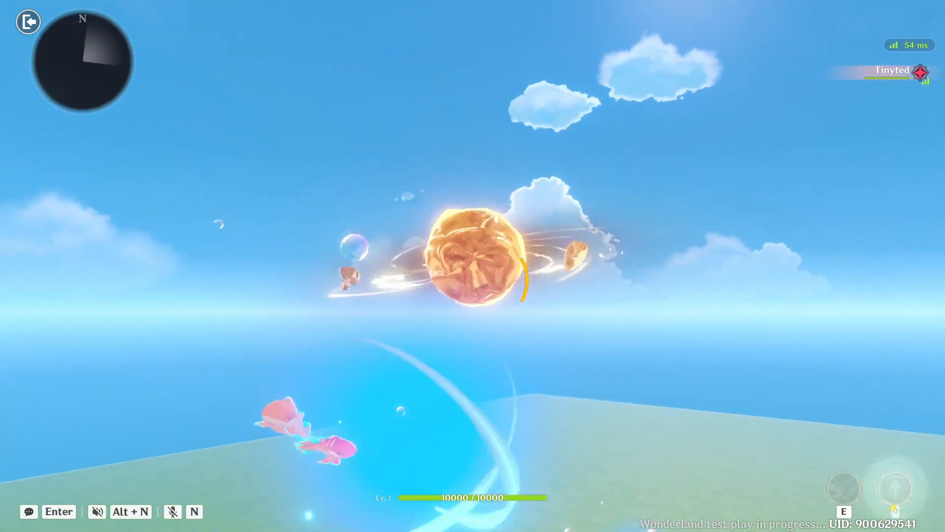
{"action": "key", "text": "e"}
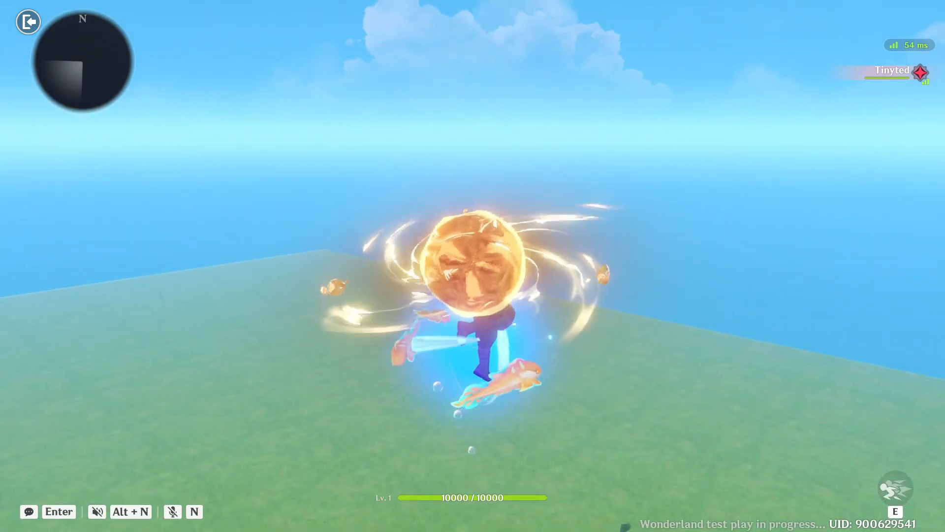
{"action": "key", "text": "space"}
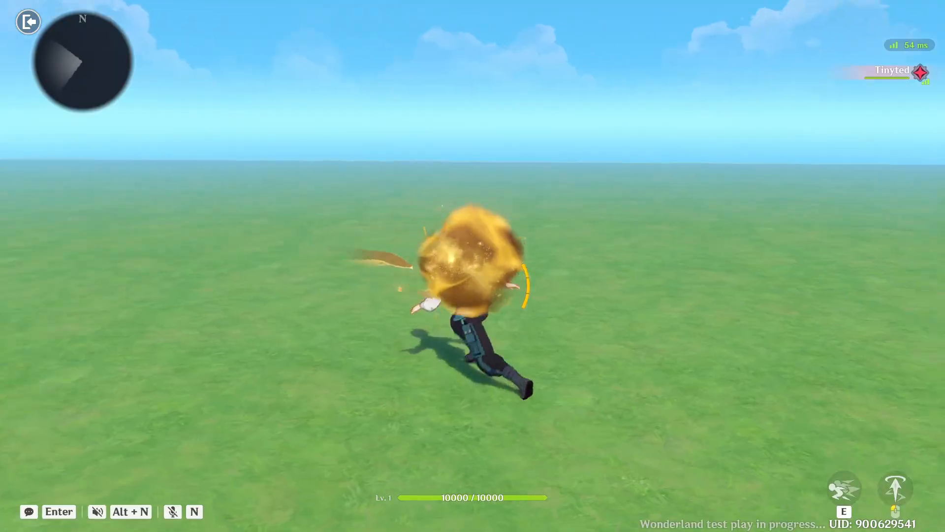
{"action": "key", "text": "Escape"}
{"action": "left_click", "coordinate": [491, 335]}
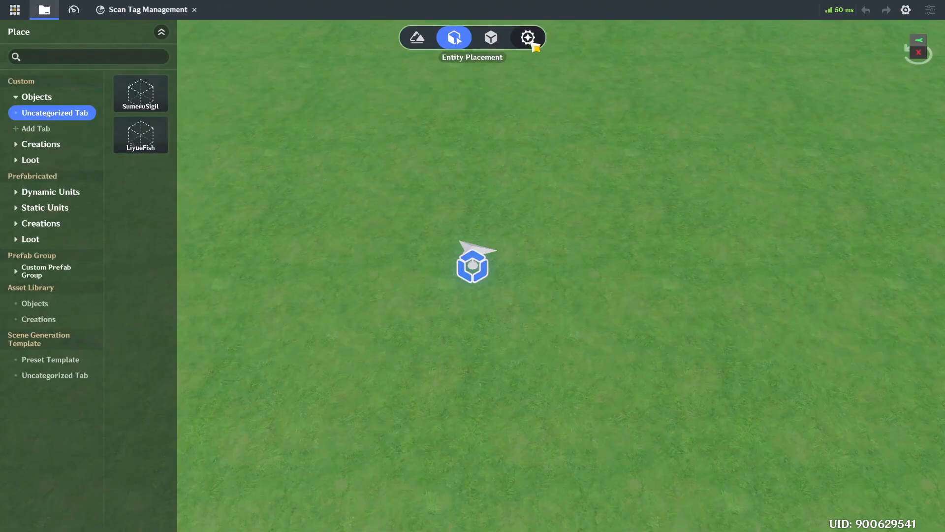
Step: Review the Traversal graph's Remove Unit Status chain, its Double Branch nodes and both Fixed-Point Displacement paths through to their final nodes
{"action": "left_click", "coordinate": [533, 44]}
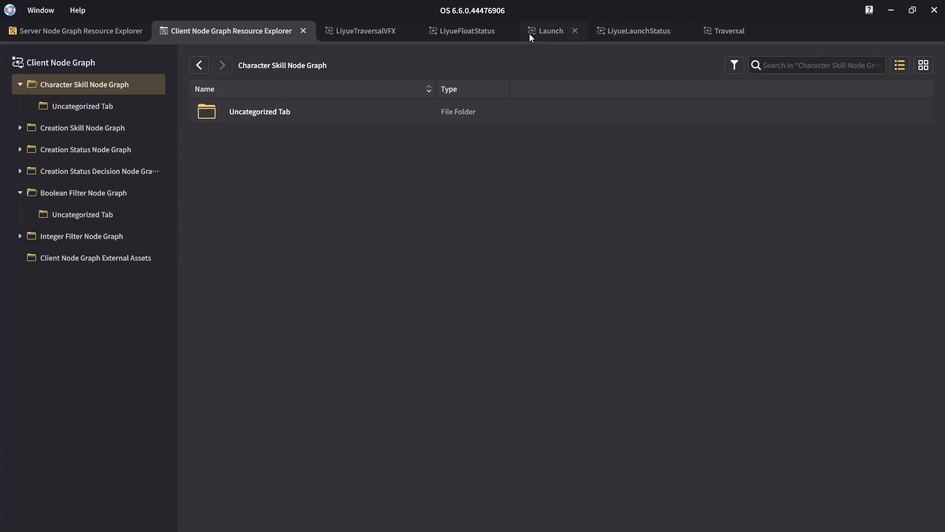
{"action": "left_click", "coordinate": [733, 27]}
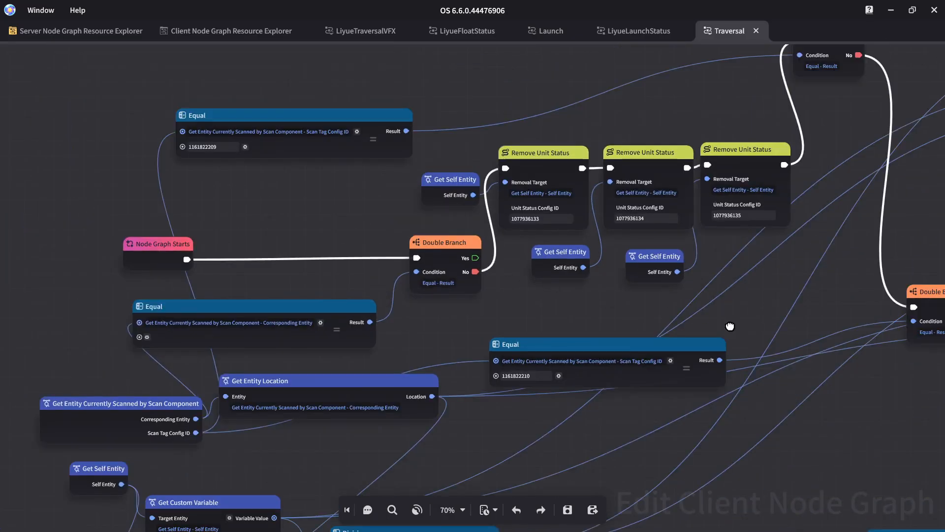
{"action": "middle_click_drag", "start_coordinate": [730, 326], "coordinate": [328, 320]}
{"action": "middle_click_drag", "start_coordinate": [426, 244], "coordinate": [409, 319]}
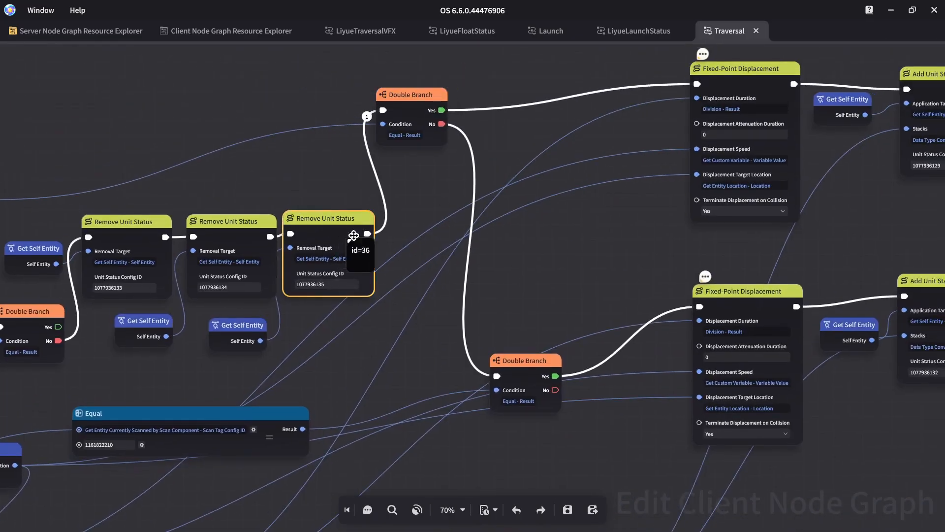
{"action": "middle_click_drag", "start_coordinate": [559, 269], "coordinate": [404, 257]}
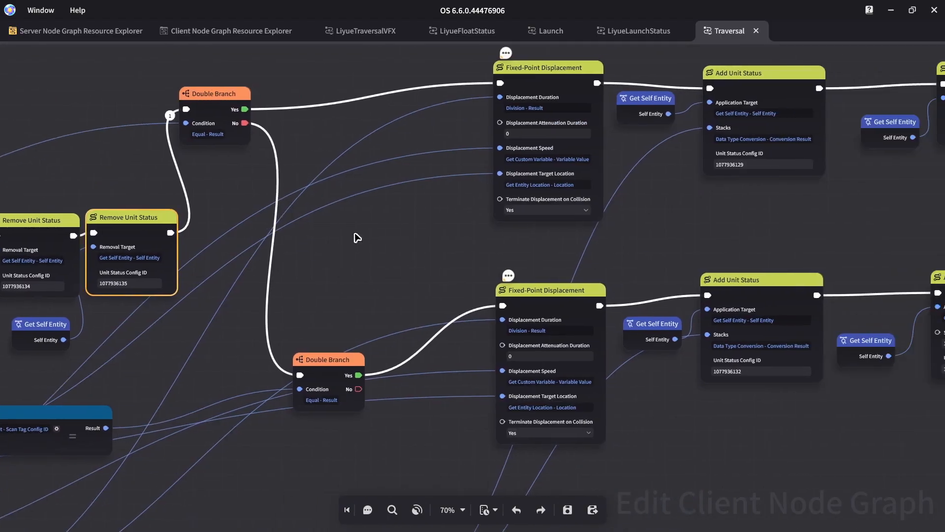
{"action": "middle_click_drag", "start_coordinate": [490, 239], "coordinate": [570, 242]}
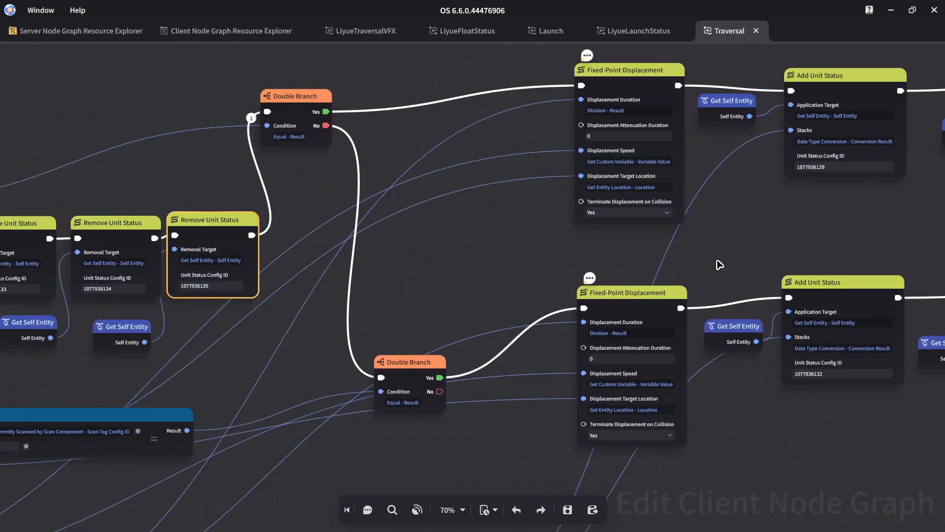
{"action": "middle_click_drag", "start_coordinate": [719, 264], "coordinate": [345, 270]}
{"action": "middle_click_drag", "start_coordinate": [855, 318], "coordinate": [628, 320]}
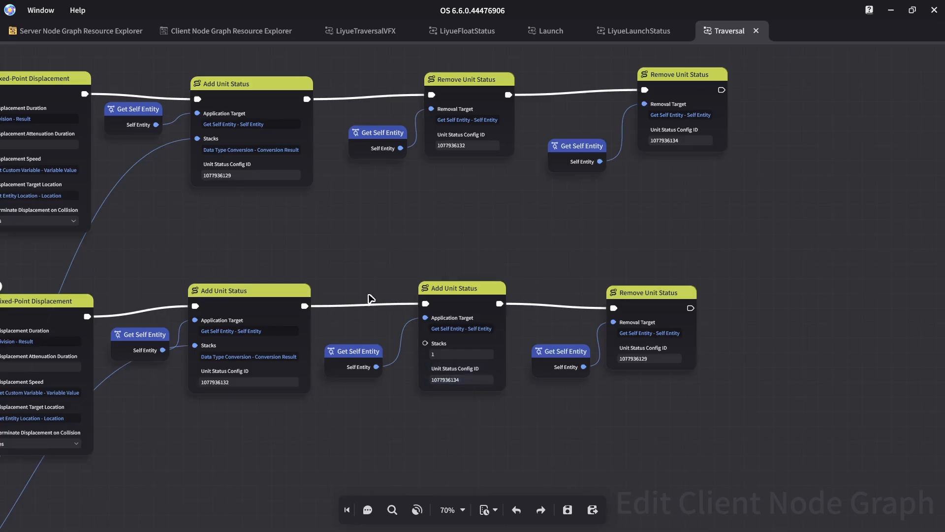
{"action": "middle_click_drag", "start_coordinate": [344, 283], "coordinate": [556, 291]}
{"action": "middle_click_drag", "start_coordinate": [498, 427], "coordinate": [622, 382]}
{"action": "scroll", "coordinate": [732, 370], "scroll_direction": "down", "scroll_amount": 2}
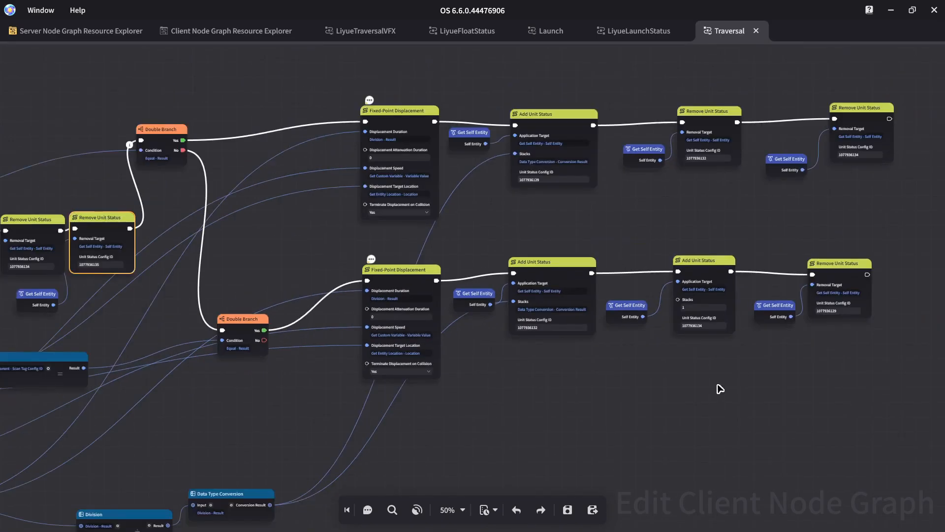
{"action": "middle_click_drag", "start_coordinate": [704, 393], "coordinate": [619, 421]}
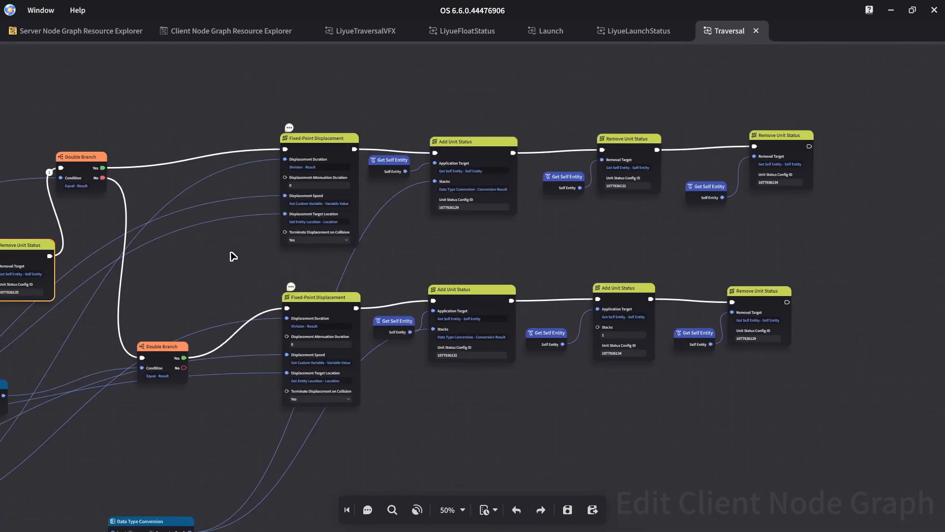
{"action": "middle_click_drag", "start_coordinate": [233, 256], "coordinate": [264, 253]}
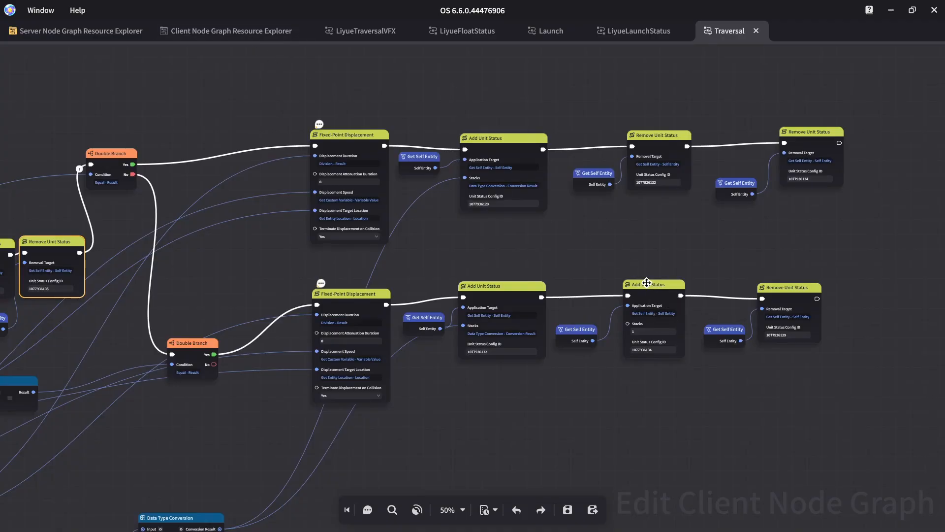
Step: Close the LiyueTraversalVFX graph and open the LiyueTraversalStatus graph to examine the status it adds when the traversal status ends
{"action": "left_click", "coordinate": [355, 31]}
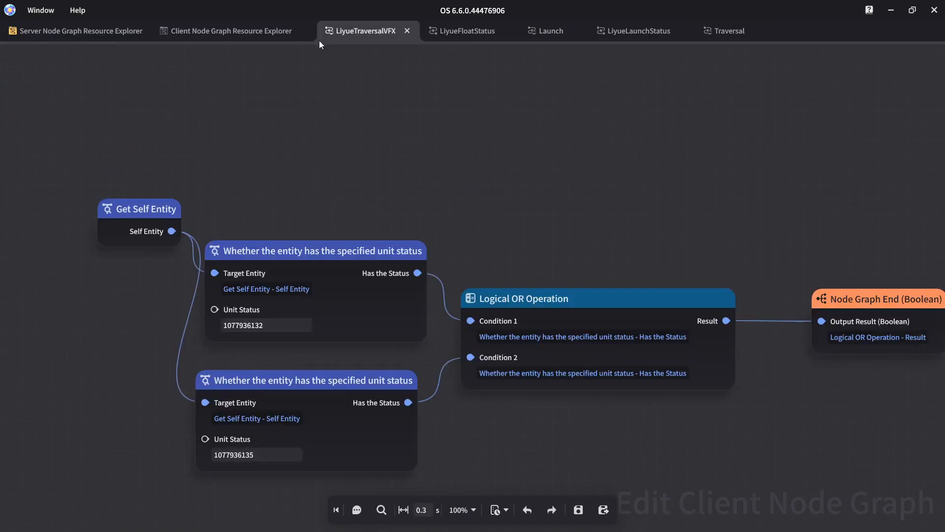
{"action": "left_click", "coordinate": [407, 32]}
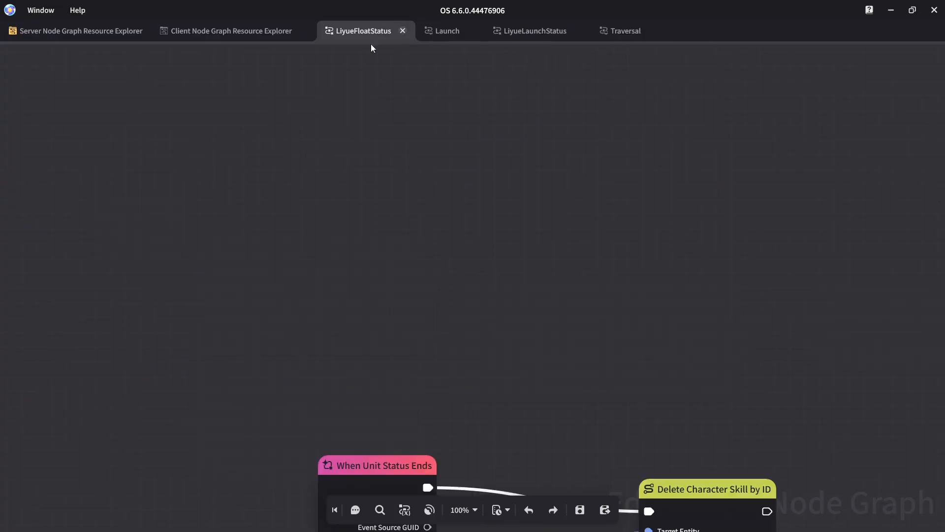
{"action": "left_click", "coordinate": [87, 31]}
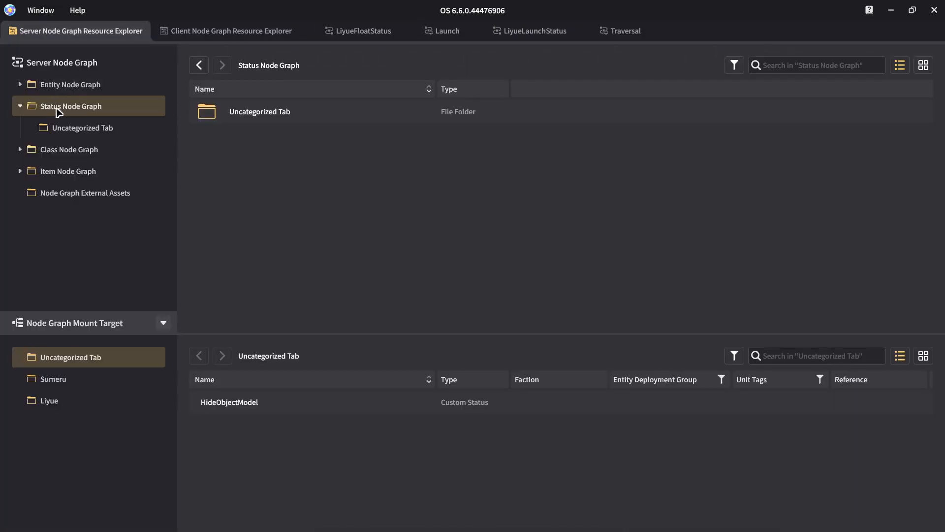
{"action": "left_click", "coordinate": [124, 132]}
{"action": "double_click", "coordinate": [314, 169]}
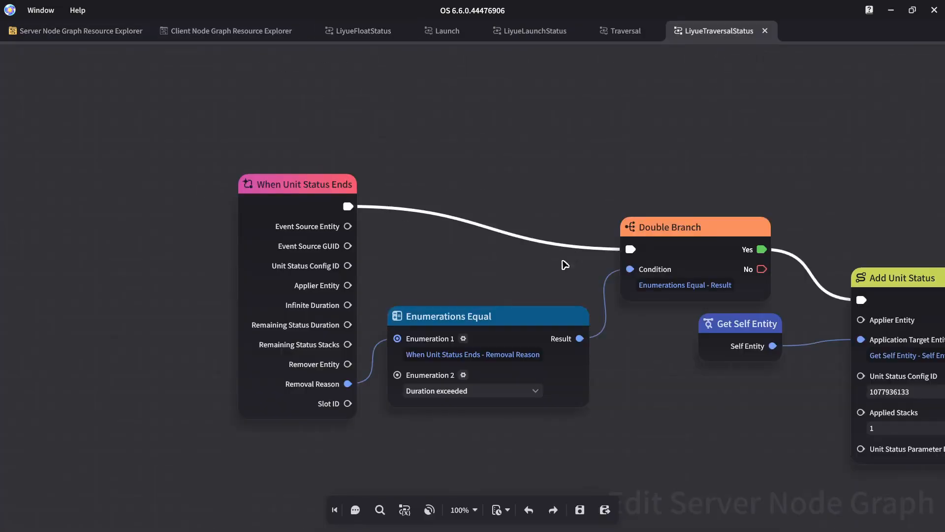
{"action": "middle_click_drag", "start_coordinate": [509, 278], "coordinate": [205, 240]}
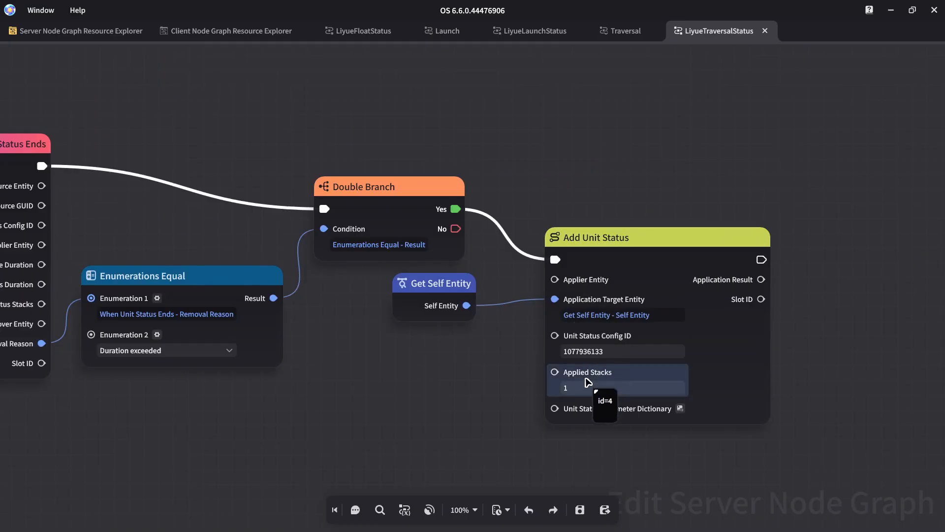
{"action": "scroll", "coordinate": [535, 200], "scroll_direction": "down", "scroll_amount": 2}
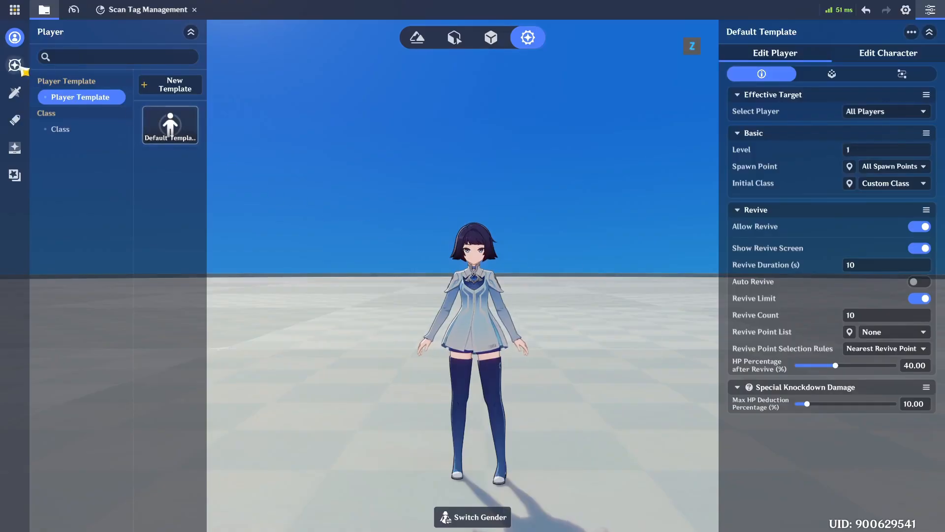
Step: Look up the configuration IDs of the custom Liyue unit statuses, including LiyueFloat and LiyueHiddenAndFloat
{"action": "left_click", "coordinate": [15, 64]}
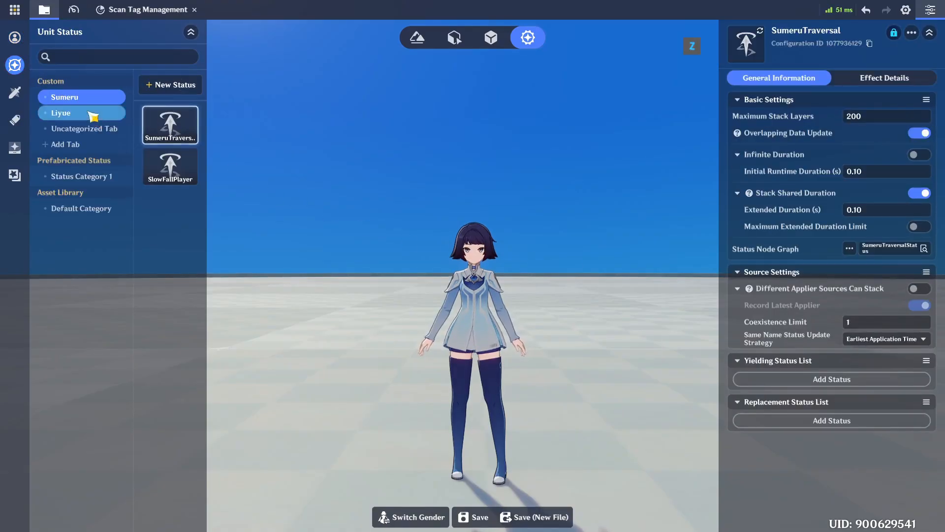
{"action": "left_click", "coordinate": [88, 112]}
{"action": "left_click", "coordinate": [169, 167]}
{"action": "left_click", "coordinate": [177, 197]}
{"action": "left_click", "coordinate": [187, 178]}
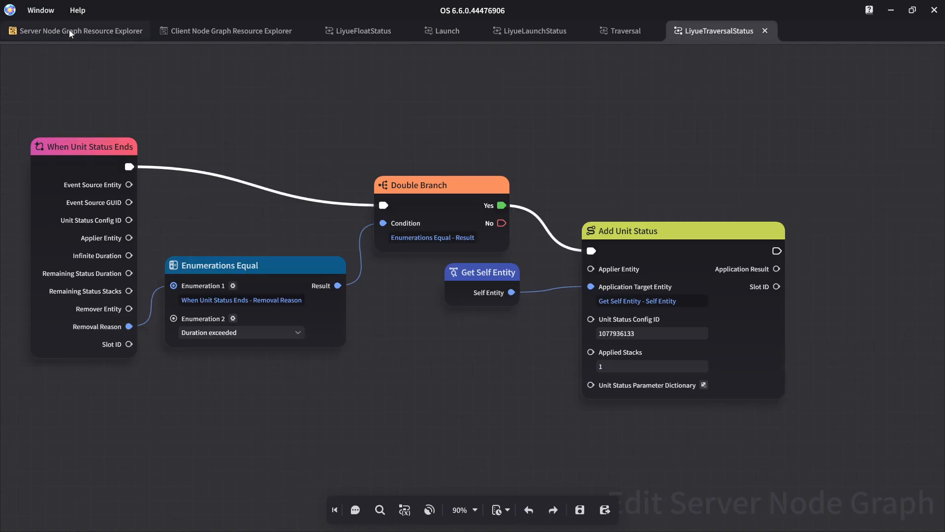
Step: Move the last Get Self Entity and Remove Unit Status pair of the Traversal graph's lower path further from the preceding Add Unit Status node
{"action": "left_click", "coordinate": [69, 30]}
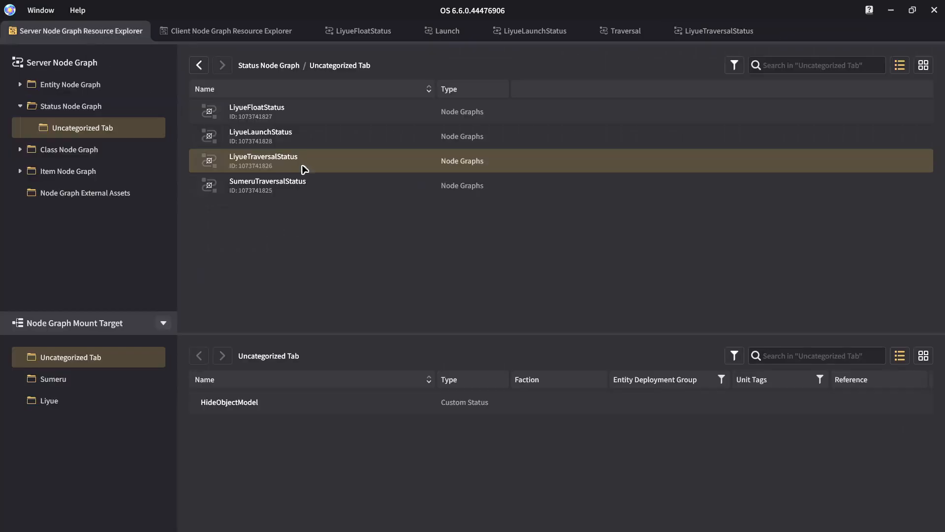
{"action": "left_click", "coordinate": [596, 30]}
{"action": "right_click_drag", "start_coordinate": [760, 258], "coordinate": [553, 266]}
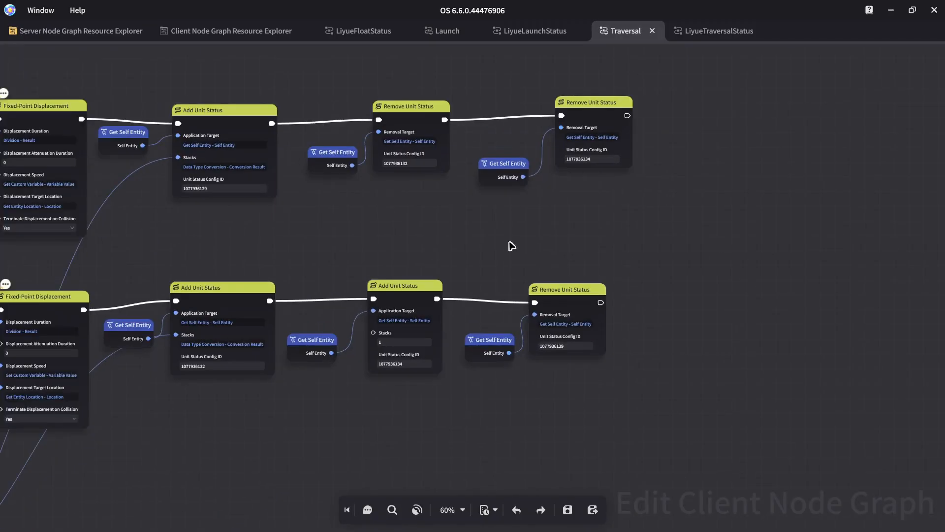
{"action": "scroll", "coordinate": [485, 237], "scroll_direction": "up", "scroll_amount": 1}
{"action": "right_click_drag", "start_coordinate": [396, 243], "coordinate": [574, 236]}
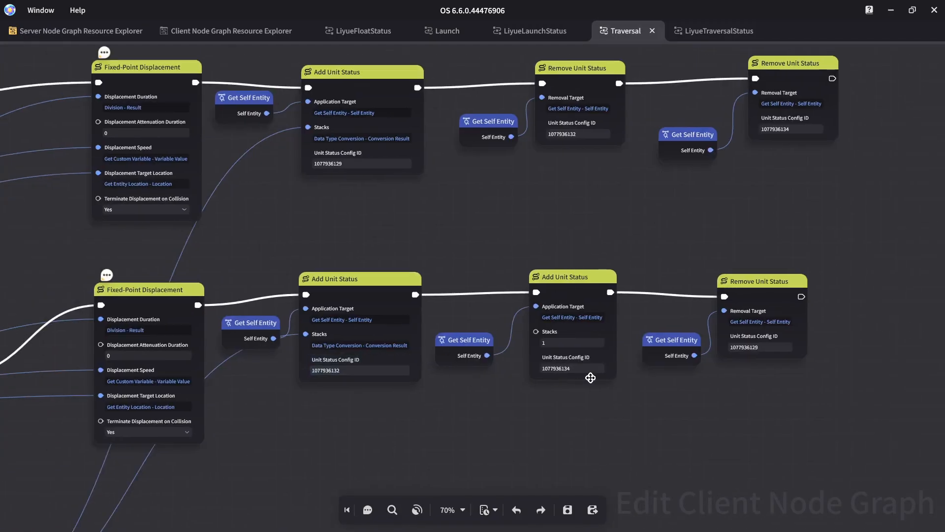
{"action": "left_click_drag", "start_coordinate": [653, 231], "coordinate": [839, 391]}
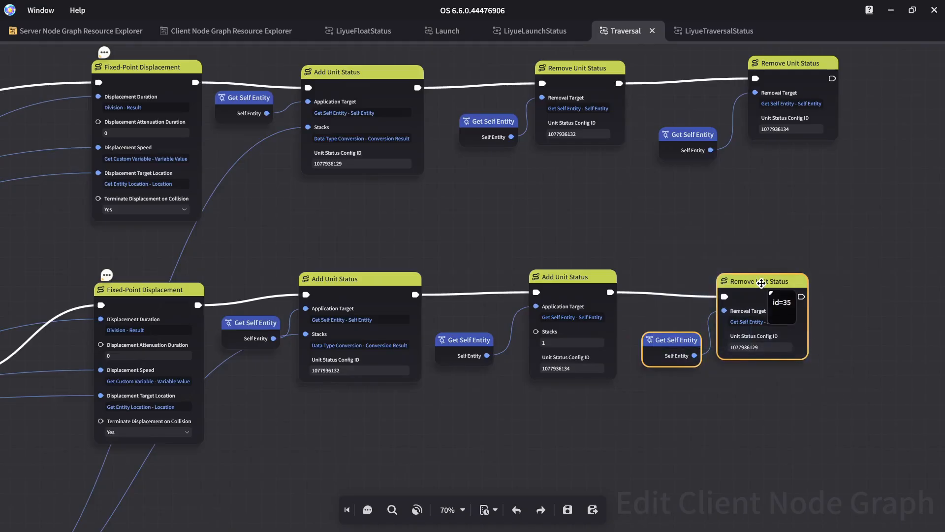
{"action": "left_click_drag", "start_coordinate": [762, 283], "coordinate": [915, 288]}
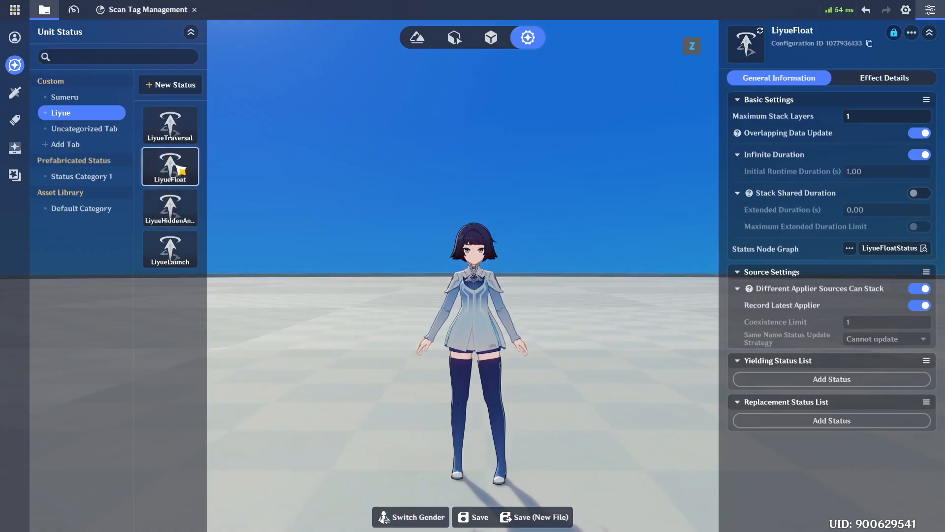
Step: Compare the LiyueHiddenAndFloat and LiyueLaunch configuration IDs with the Remove Unit Status nodes, and save the Traversal graph
{"action": "left_click", "coordinate": [172, 209]}
{"action": "key", "text": "ctrl+s"}
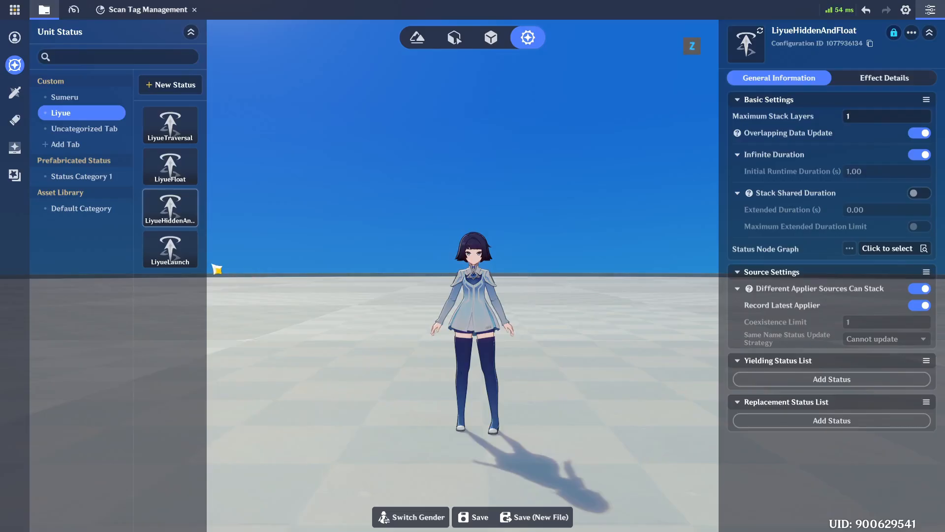
{"action": "left_click", "coordinate": [189, 261]}
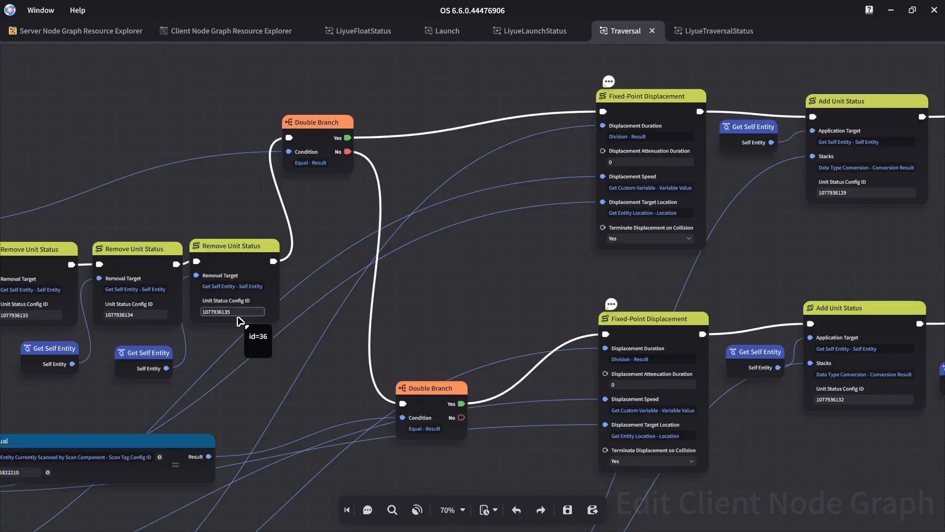
{"action": "left_click", "coordinate": [236, 312]}
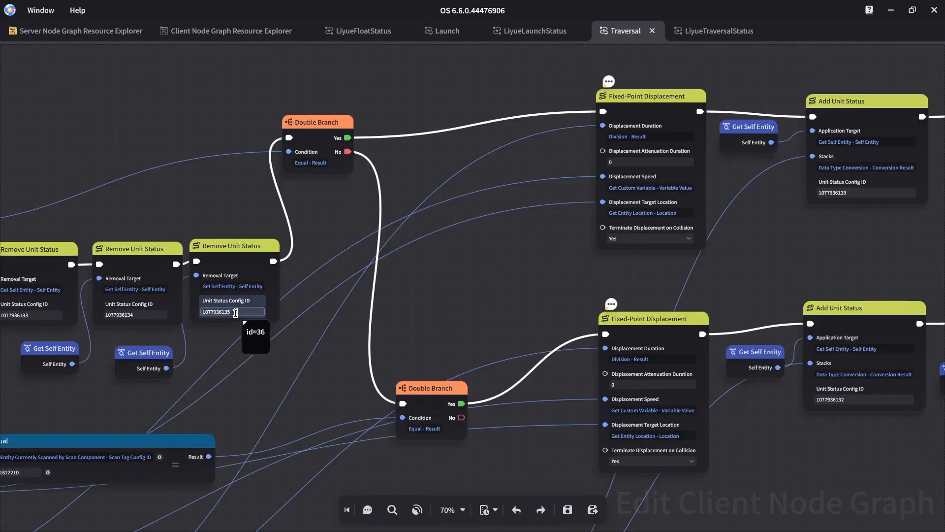
{"action": "middle_click_drag", "start_coordinate": [535, 297], "coordinate": [495, 302]}
{"action": "key", "text": "ctrl+s"}
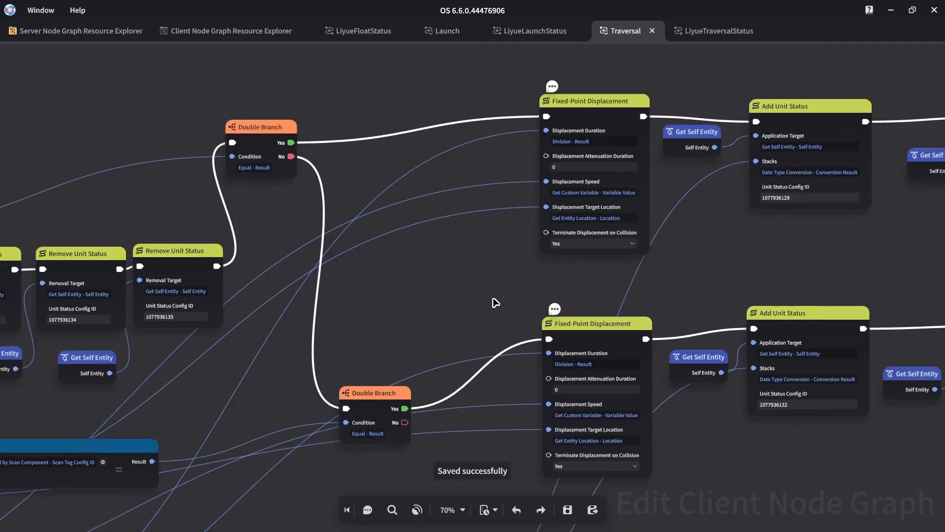
Step: Open the LiyueLaunchStatus graph to check the configuration ID in its Remove Unit Status node
{"action": "middle_click_drag", "start_coordinate": [651, 295], "coordinate": [564, 292]}
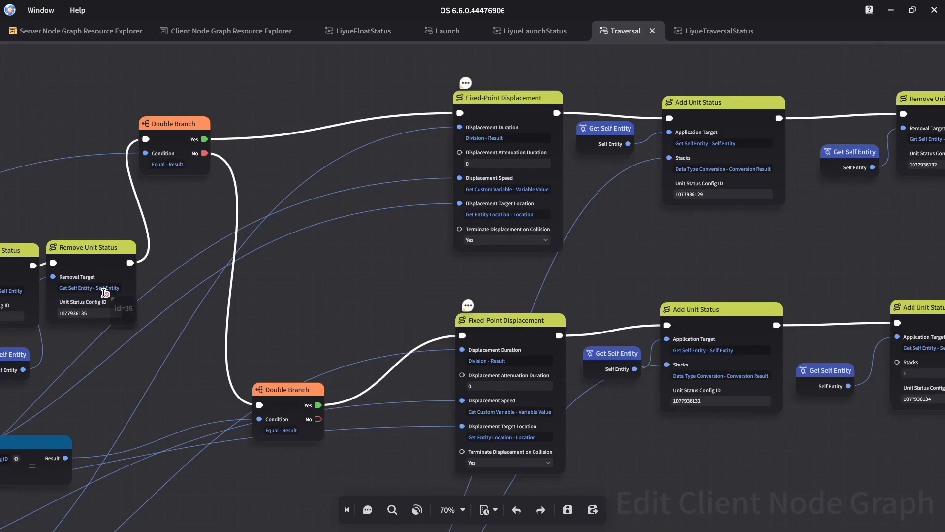
{"action": "left_click", "coordinate": [531, 34]}
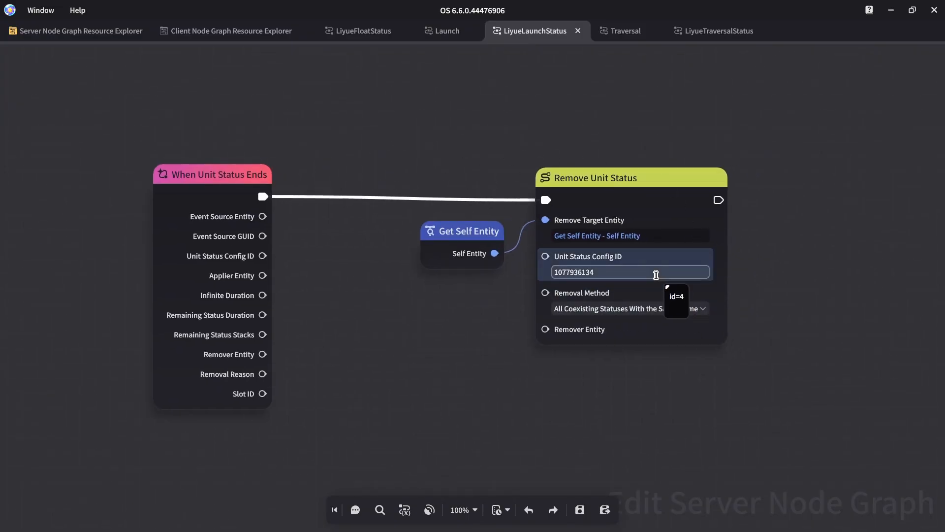
Step: Compare the Traversal graph's Remove Unit Status chain before the branches with the node layout of the LiyueLaunchStatus graph
{"action": "left_click", "coordinate": [618, 31]}
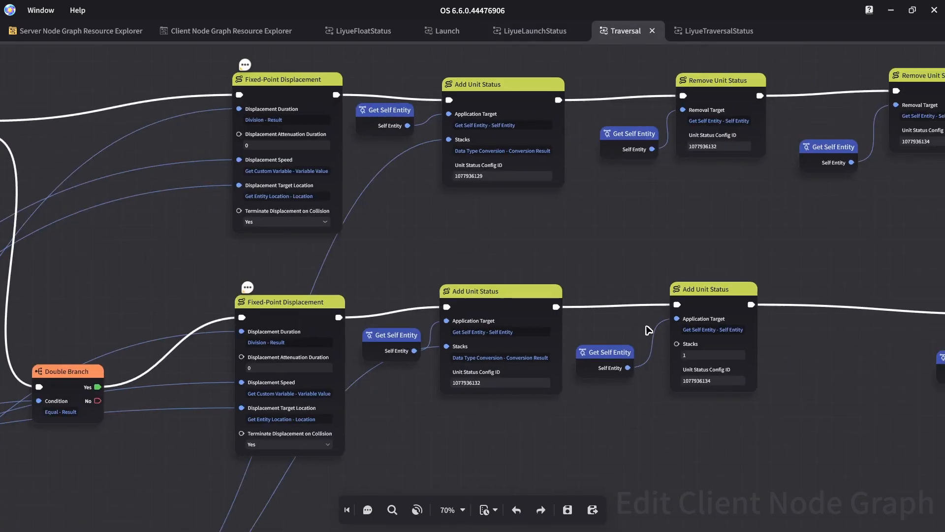
{"action": "scroll", "coordinate": [635, 241], "scroll_direction": "down", "scroll_amount": 3}
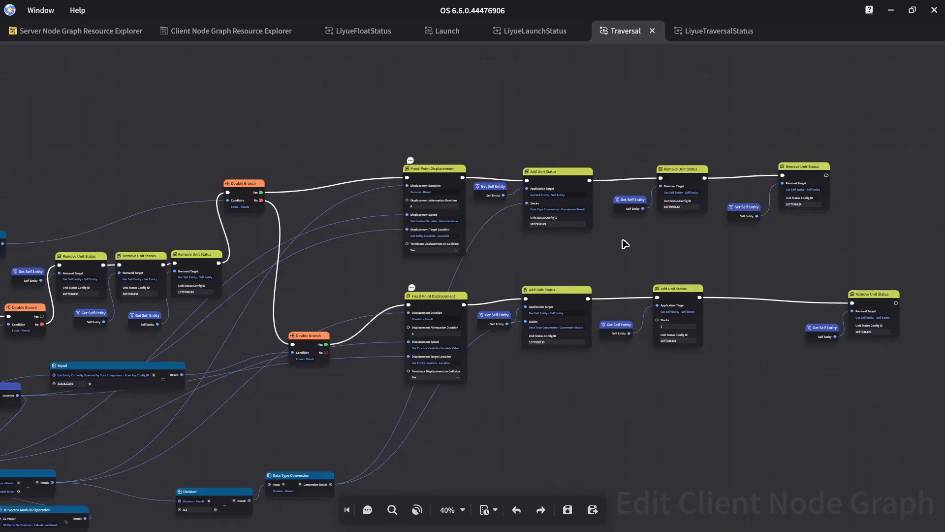
{"action": "scroll", "coordinate": [625, 245], "scroll_direction": "up", "scroll_amount": 1}
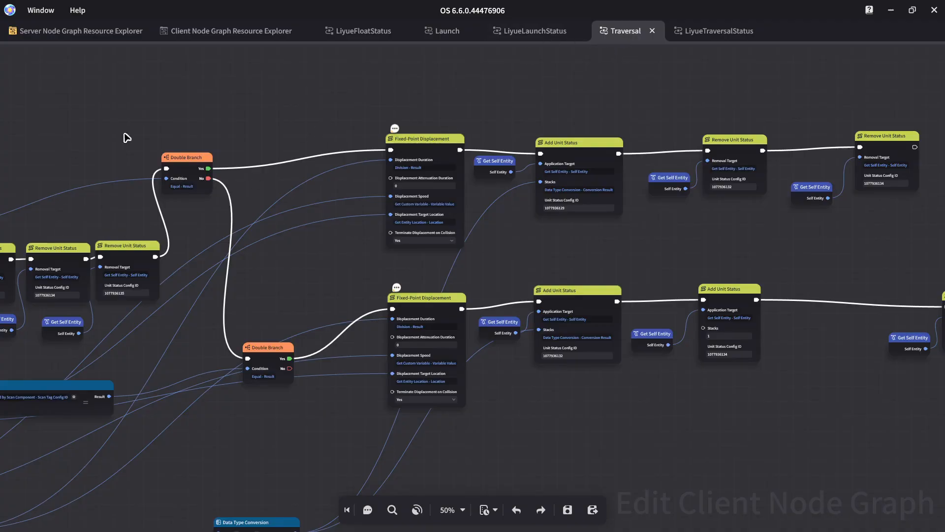
{"action": "left_click", "coordinate": [127, 245]}
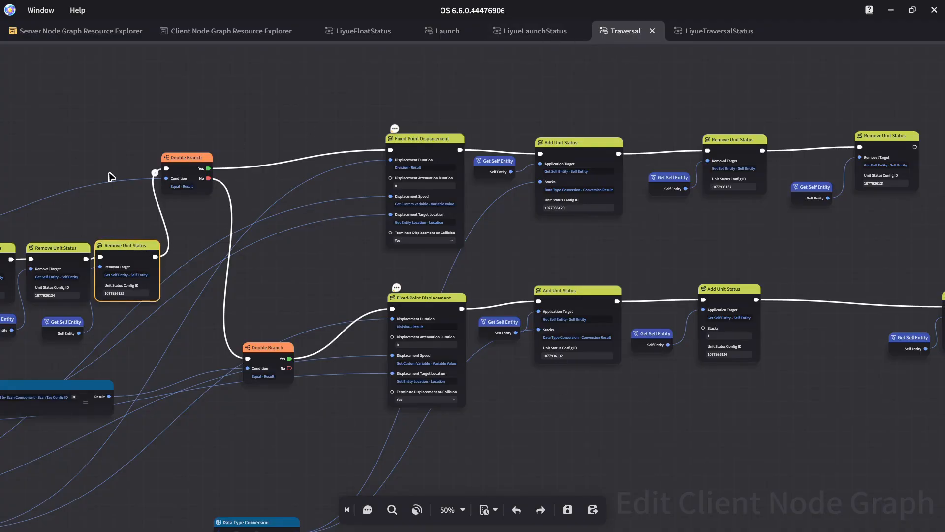
{"action": "left_click", "coordinate": [535, 31]}
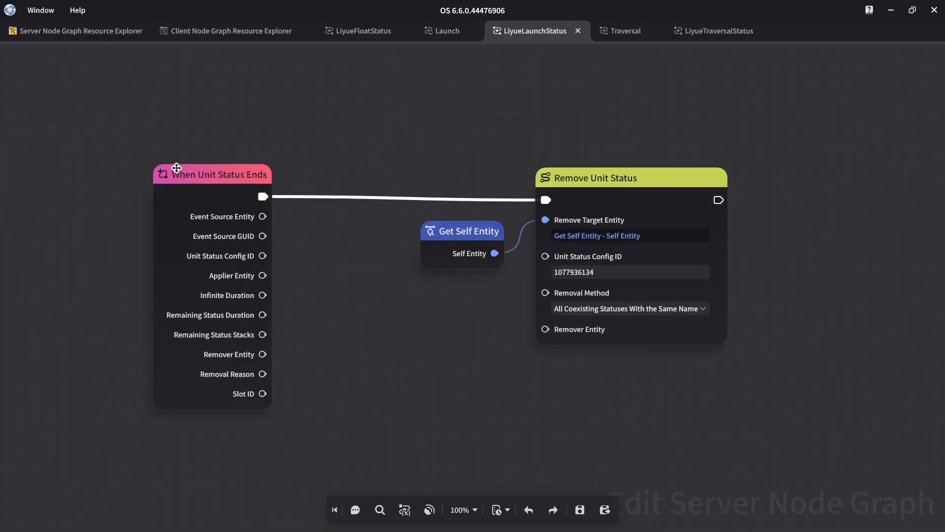
{"action": "left_click_drag", "start_coordinate": [148, 102], "coordinate": [717, 450]}
{"action": "left_click", "coordinate": [620, 31]}
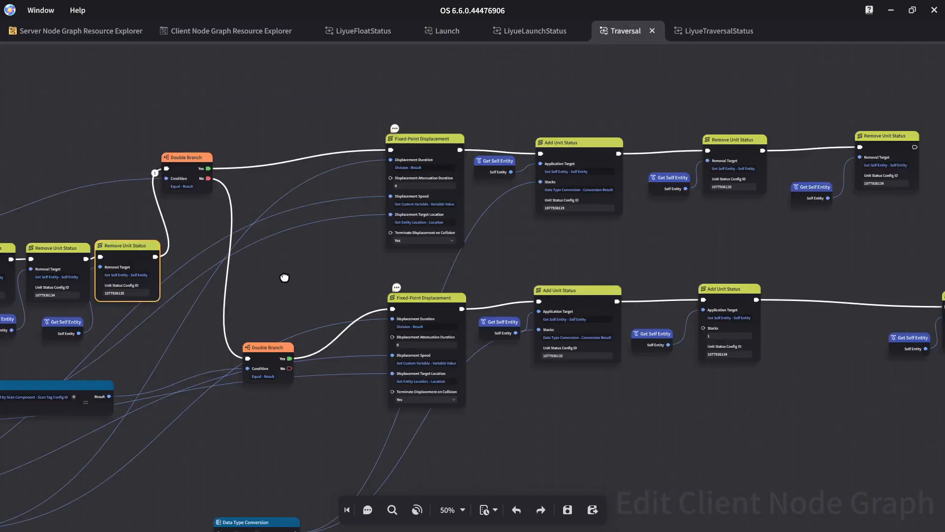
Step: Trace the Traversal graph from its start through the Remove Unit Status chain and both Double Branch paths
{"action": "right_click_drag", "start_coordinate": [285, 274], "coordinate": [456, 267]}
{"action": "right_click_drag", "start_coordinate": [393, 296], "coordinate": [604, 322]}
{"action": "right_click_drag", "start_coordinate": [442, 185], "coordinate": [347, 205]}
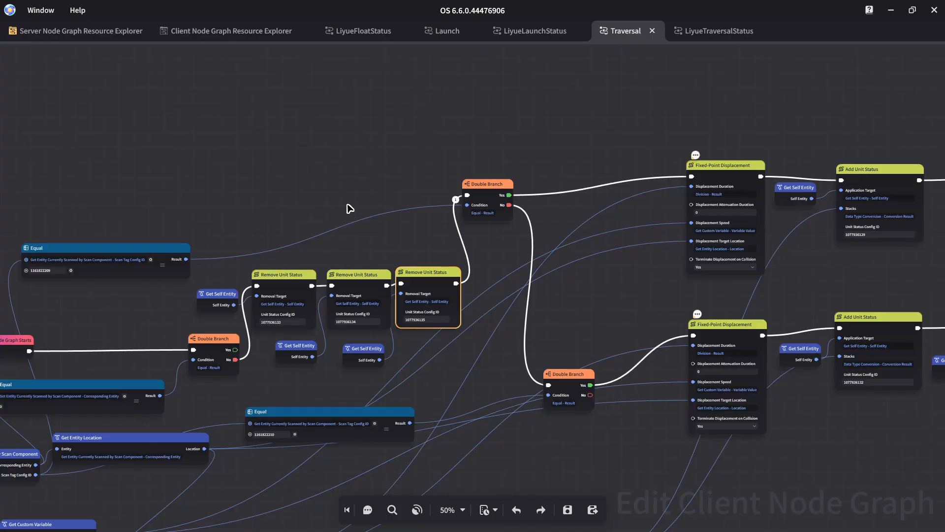
{"action": "right_click_drag", "start_coordinate": [356, 198], "coordinate": [402, 169]}
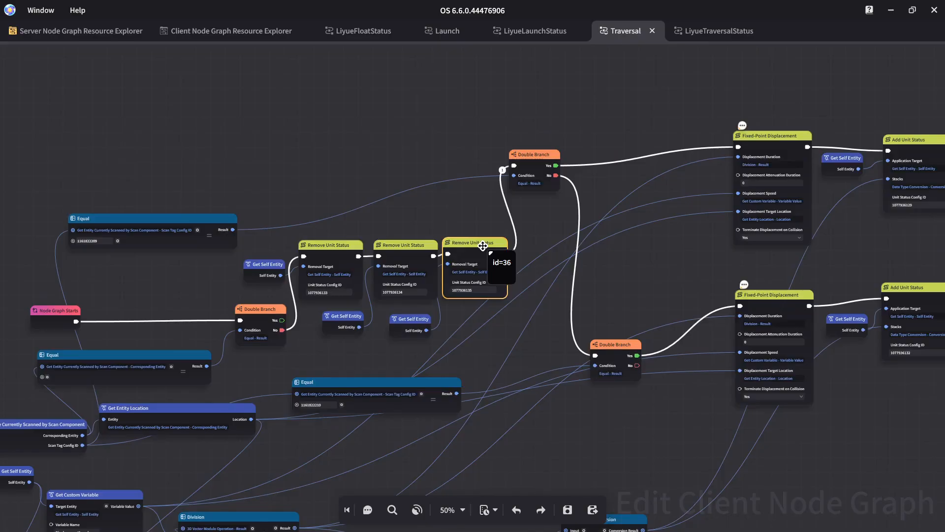
{"action": "right_click_drag", "start_coordinate": [462, 211], "coordinate": [286, 200]}
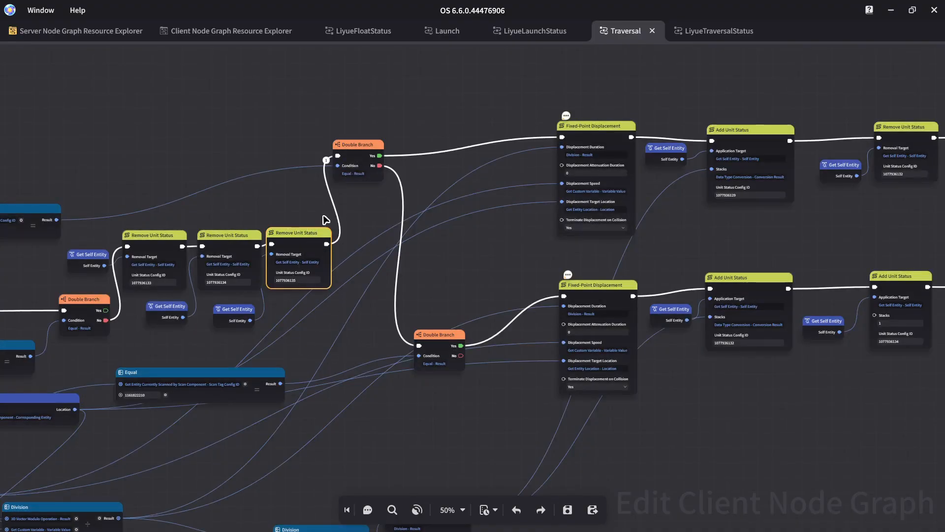
{"action": "right_click_drag", "start_coordinate": [477, 234], "coordinate": [218, 268]}
{"action": "left_click_drag", "start_coordinate": [222, 269], "coordinate": [745, 405]}
{"action": "left_click_drag", "start_coordinate": [272, 264], "coordinate": [860, 421]}
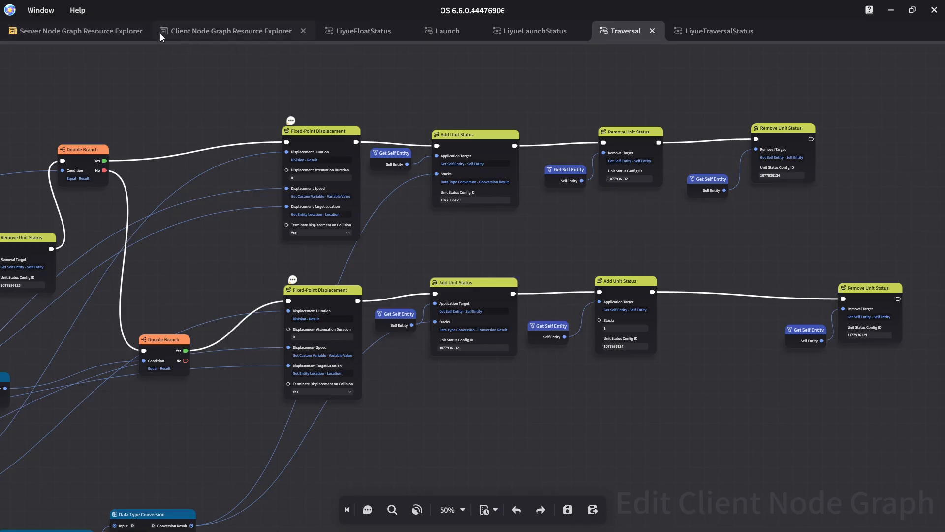
Step: Recheck the When Unit Status Ends and Remove Unit Status nodes of the LiyueLaunchStatus graph, and return to the Traversal graph
{"action": "left_click", "coordinate": [72, 36]}
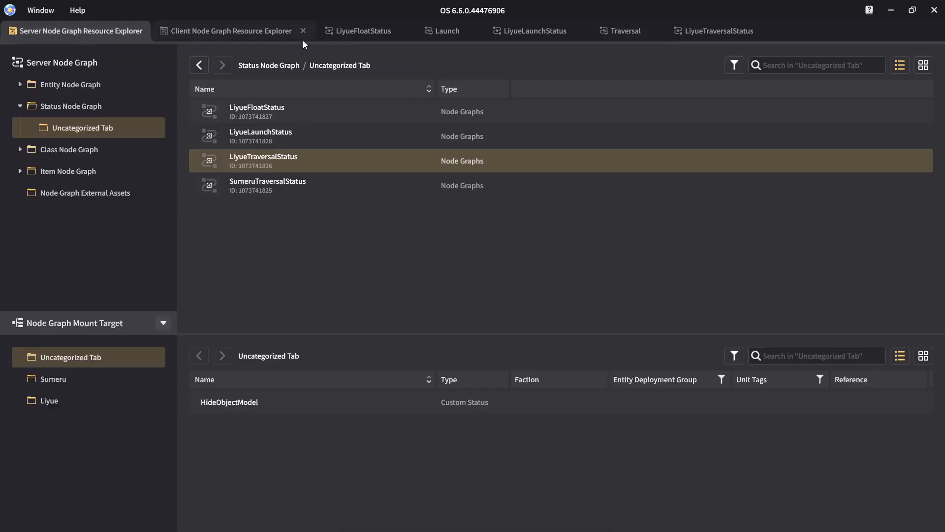
{"action": "left_click", "coordinate": [521, 35]}
{"action": "left_click_drag", "start_coordinate": [412, 122], "coordinate": [651, 378]}
{"action": "left_click", "coordinate": [651, 377]}
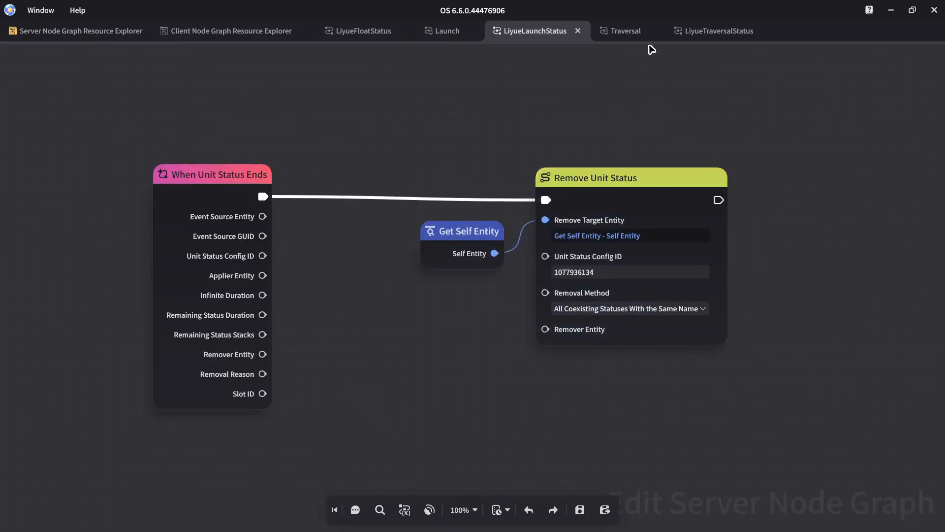
{"action": "left_click", "coordinate": [632, 33]}
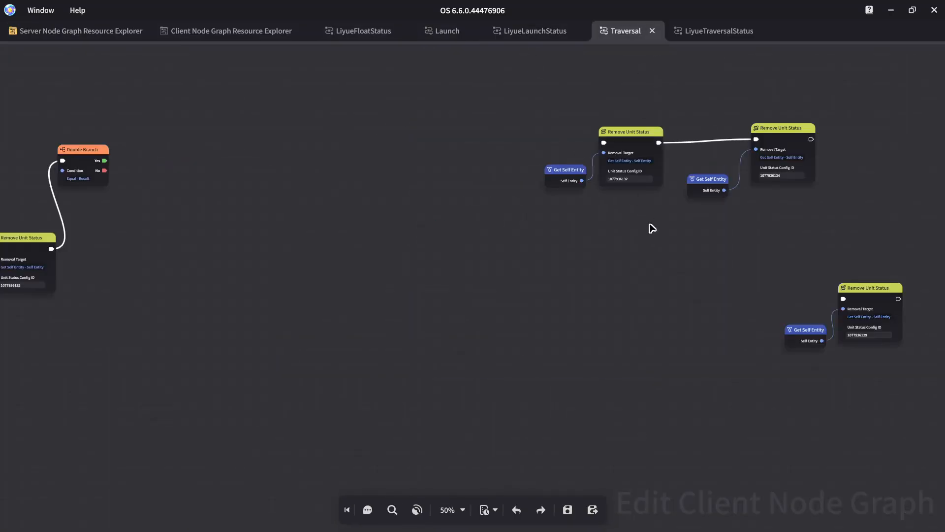
Step: Check the configuration ID in the second Add Unit Status node of the Traversal graph's lower path, and save the graph
{"action": "scroll", "coordinate": [561, 284], "scroll_direction": "up", "scroll_amount": 2}
{"action": "left_click", "coordinate": [644, 370]}
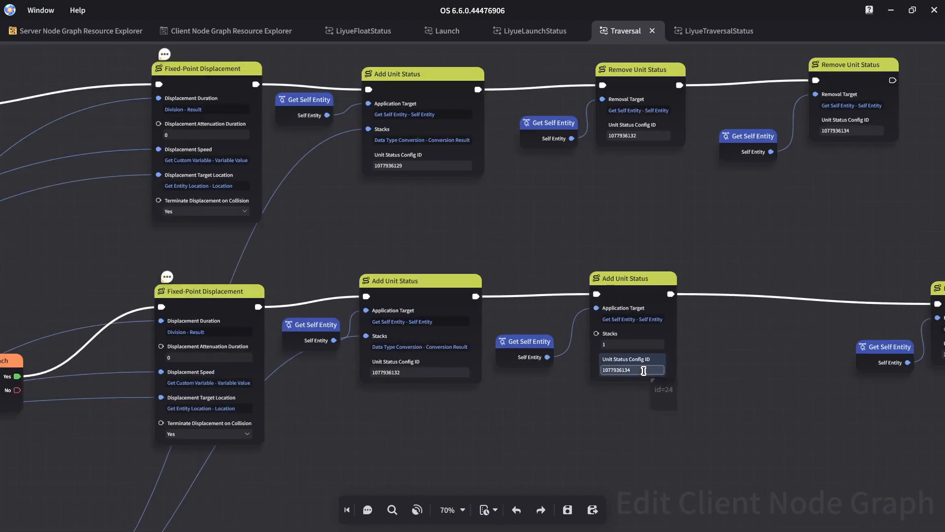
{"action": "left_click", "coordinate": [642, 370]}
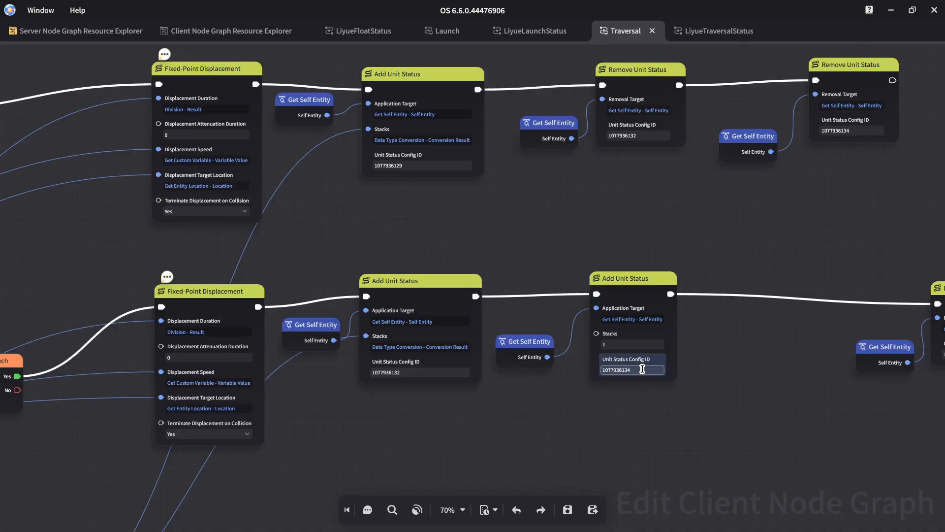
{"action": "middle_click_drag", "start_coordinate": [364, 229], "coordinate": [707, 265]}
{"action": "key", "text": "ctrl+s"}
{"action": "middle_click_drag", "start_coordinate": [352, 291], "coordinate": [452, 251]}
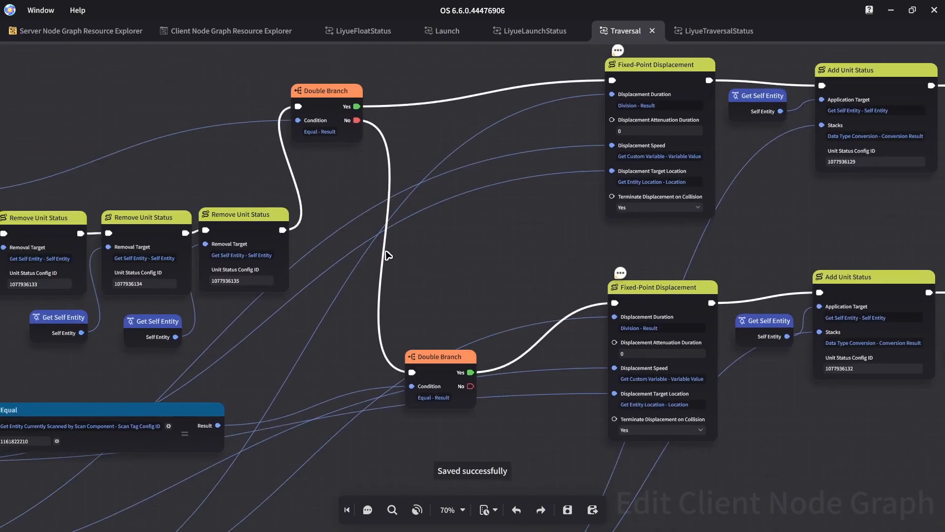
Step: In LiyueLaunchStatus, make room before Remove Unit Status and add an Enumerations Equal node comparing Removal Reason with Duration exceeded
{"action": "left_click", "coordinate": [522, 32]}
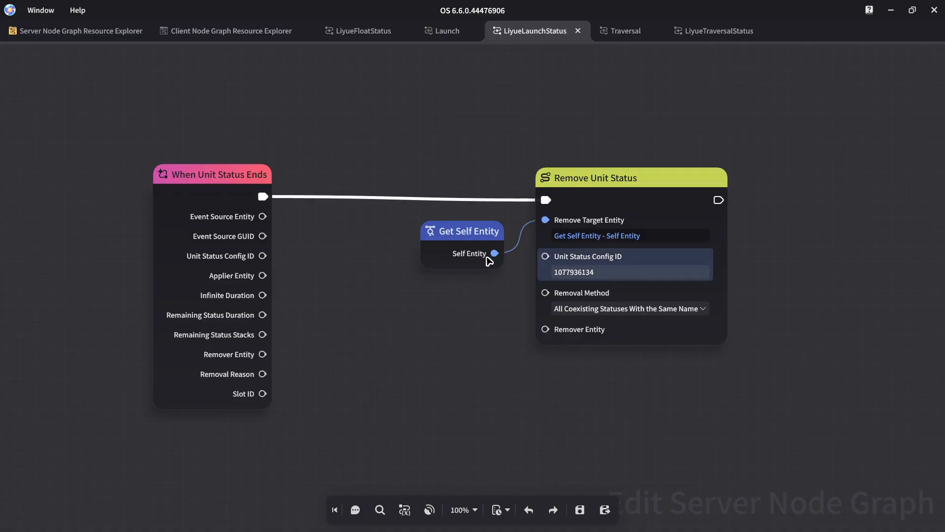
{"action": "left_click_drag", "start_coordinate": [262, 374], "coordinate": [317, 312]}
{"action": "left_click", "coordinate": [559, 154]}
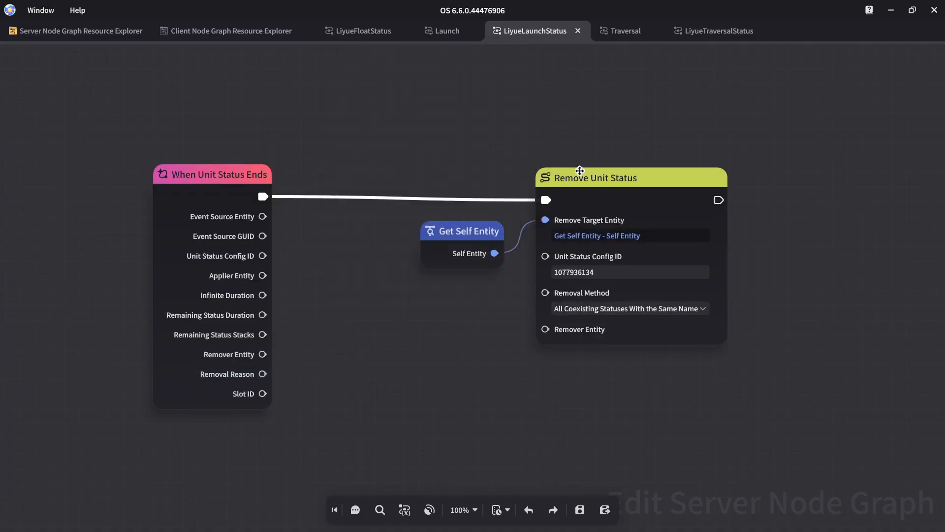
{"action": "left_click_drag", "start_coordinate": [580, 175], "coordinate": [742, 179]}
{"action": "left_click_drag", "start_coordinate": [263, 373], "coordinate": [379, 303]}
{"action": "left_click", "coordinate": [462, 110]}
{"action": "left_click", "coordinate": [470, 127]}
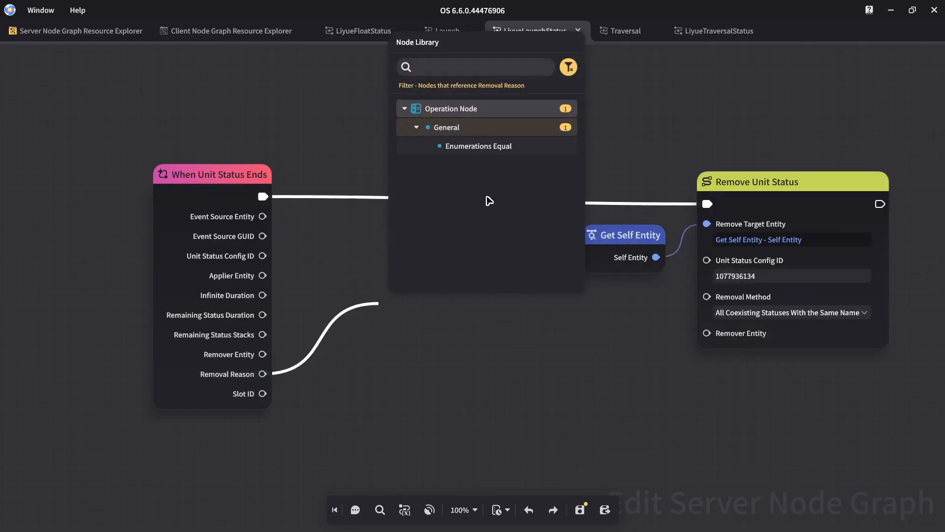
{"action": "left_click", "coordinate": [450, 147]}
{"action": "left_click", "coordinate": [433, 389]}
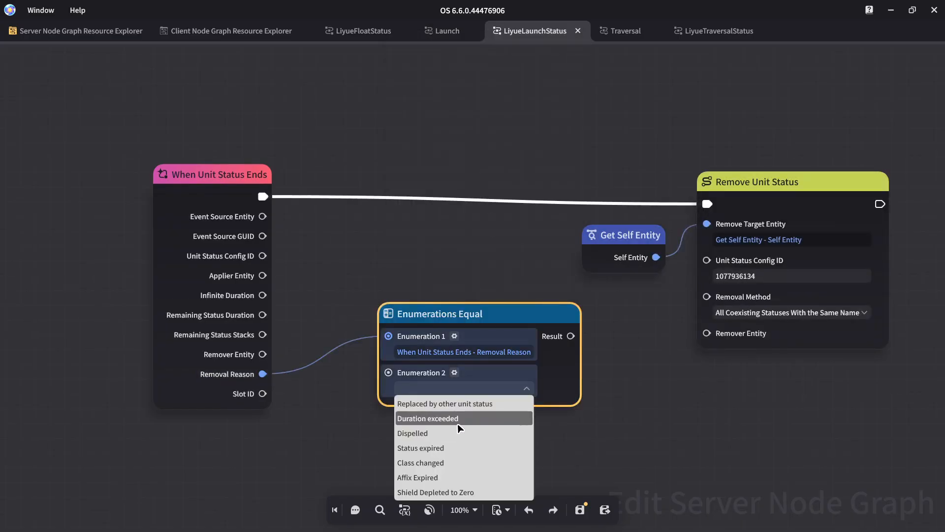
{"action": "left_click", "coordinate": [512, 417]}
{"action": "left_click_drag", "start_coordinate": [446, 311], "coordinate": [376, 301]}
Step: Add a Double Branch conditioned on the Enumerations Equal result, and move the Get Self Entity and Remove Unit Status pair clear of it
{"action": "left_click_drag", "start_coordinate": [501, 327], "coordinate": [509, 170]}
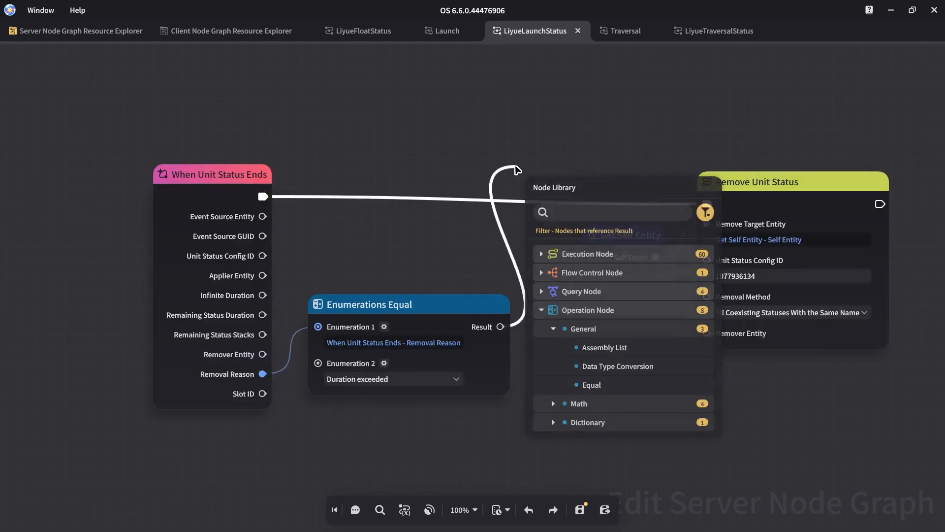
{"action": "type", "text": "branch"}
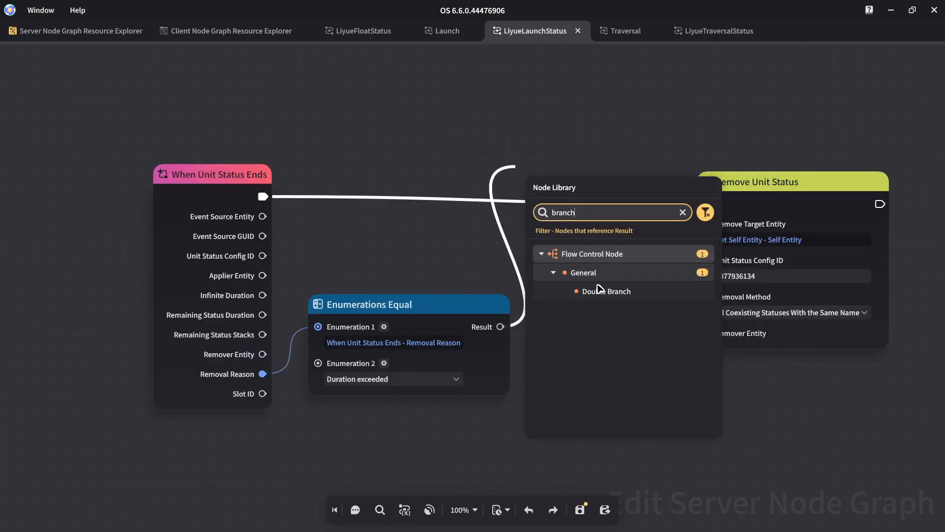
{"action": "left_click", "coordinate": [605, 292]}
{"action": "left_click", "coordinate": [617, 270]}
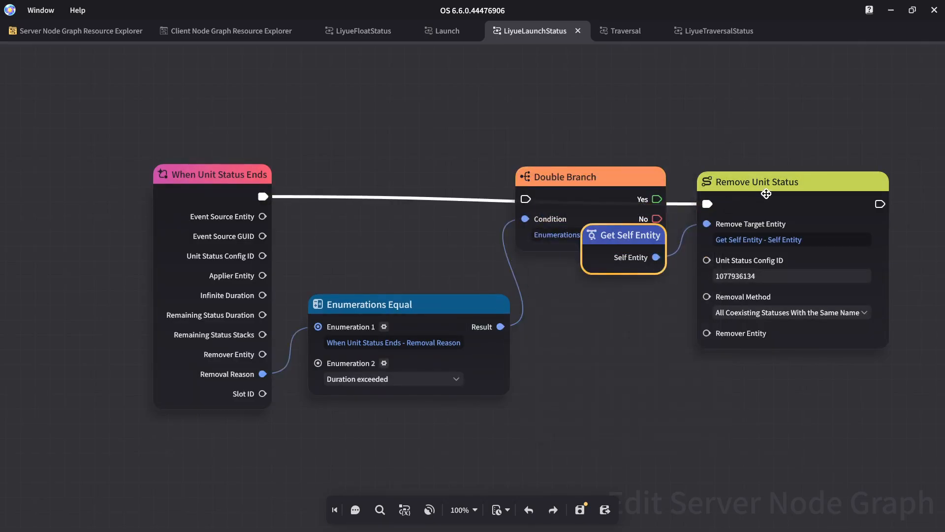
{"action": "left_click", "coordinate": [763, 188], "text": "ctrl"}
{"action": "left_click_drag", "start_coordinate": [760, 187], "coordinate": [869, 181]}
{"action": "left_click", "coordinate": [831, 204]}
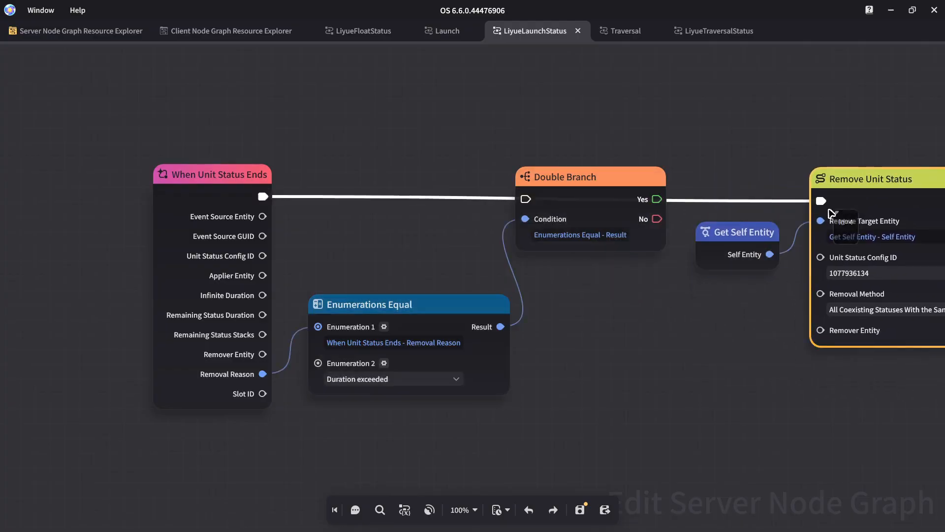
Step: Reroute When Unit Status Ends into the Double Branch and its Yes output into Remove Unit Status, and save the LiyueLaunchStatus graph
{"action": "right_click", "coordinate": [832, 204]}
{"action": "left_click", "coordinate": [861, 230]}
{"action": "left_click_drag", "start_coordinate": [263, 197], "coordinate": [525, 199]}
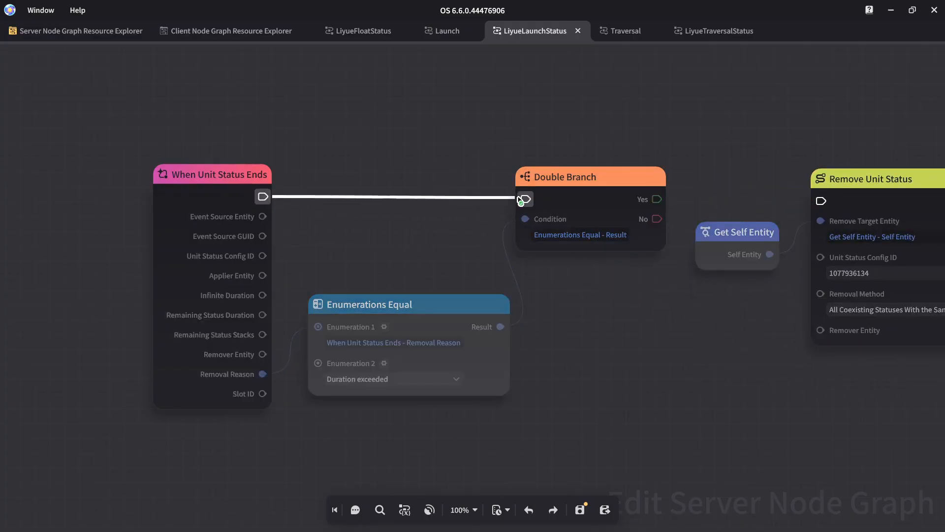
{"action": "right_click_drag", "start_coordinate": [670, 166], "coordinate": [517, 164]}
{"action": "left_click_drag", "start_coordinate": [506, 200], "coordinate": [668, 199]}
{"action": "key", "text": "ctrl+s"}
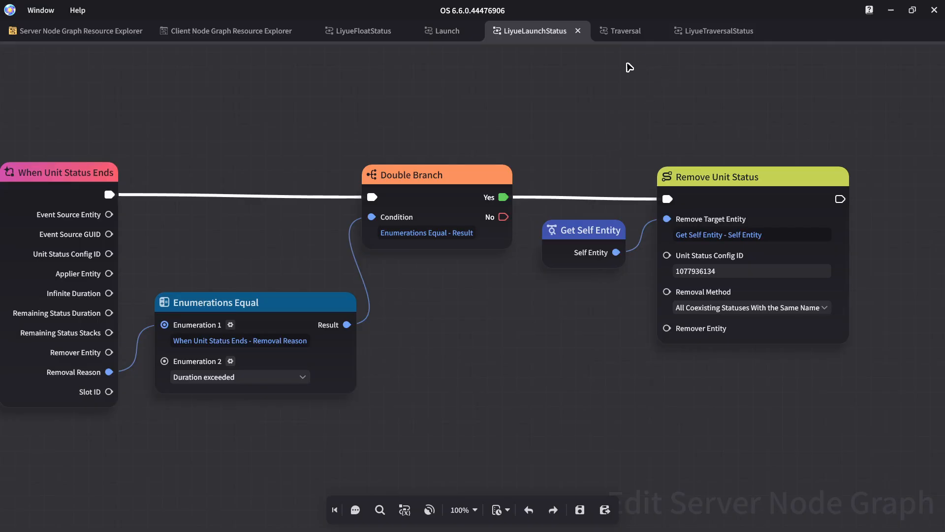
Step: In the Traversal graph, move both Double Branch nodes and all their downstream nodes further from the preceding Remove Unit Status chain
{"action": "left_click", "coordinate": [601, 30]}
{"action": "left_click_drag", "start_coordinate": [363, 228], "coordinate": [419, 213]}
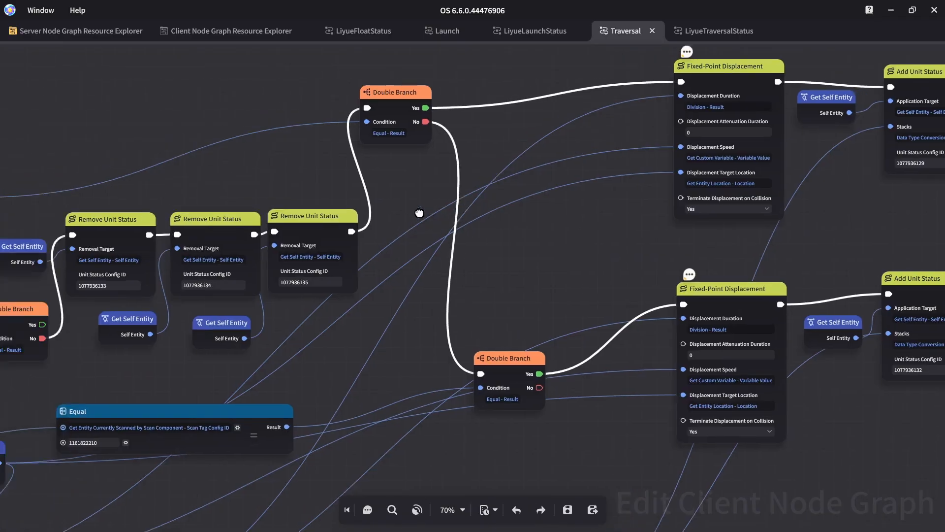
{"action": "scroll", "coordinate": [439, 223], "scroll_direction": "down", "scroll_amount": 3}
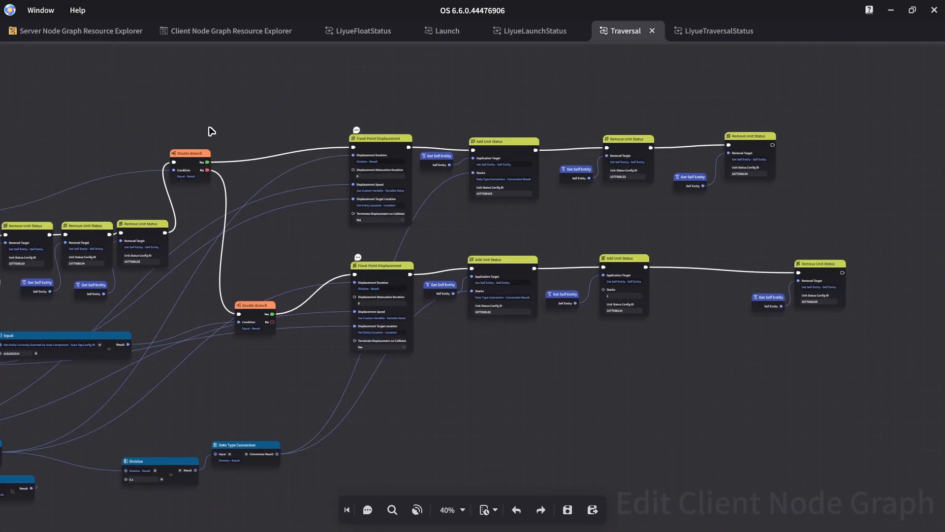
{"action": "left_click_drag", "start_coordinate": [193, 100], "coordinate": [758, 327]}
{"action": "left_click_drag", "start_coordinate": [500, 270], "coordinate": [647, 270]}
{"action": "left_click", "coordinate": [250, 231]}
{"action": "scroll", "coordinate": [249, 226], "scroll_direction": "up", "scroll_amount": 3}
{"action": "left_click_drag", "start_coordinate": [383, 197], "coordinate": [396, 192]}
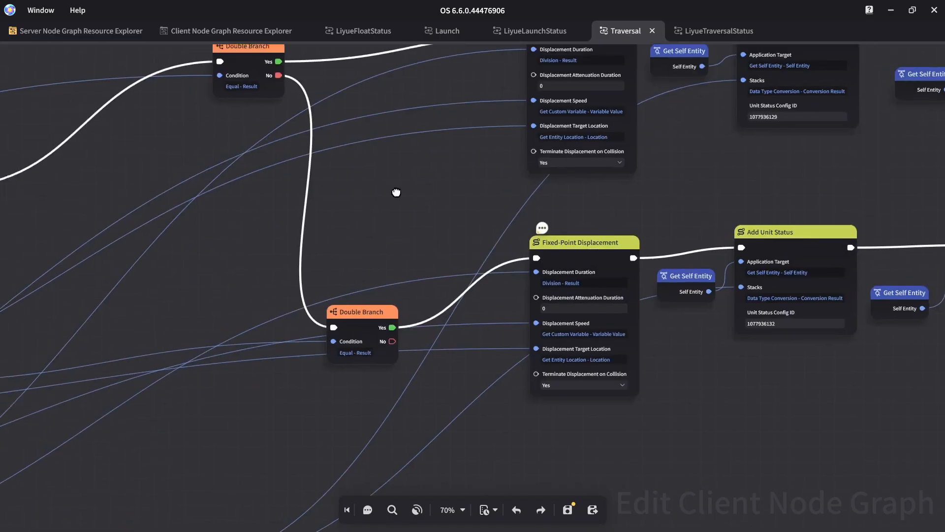
Step: Duplicate the third Remove Unit Status node and insert the copy between that node and the first Double Branch after the chain
{"action": "middle_click_drag", "start_coordinate": [396, 192], "coordinate": [881, 272]}
{"action": "left_click", "coordinate": [379, 258]}
{"action": "key", "text": "ctrl+c"}
{"action": "key", "text": "ctrl+v"}
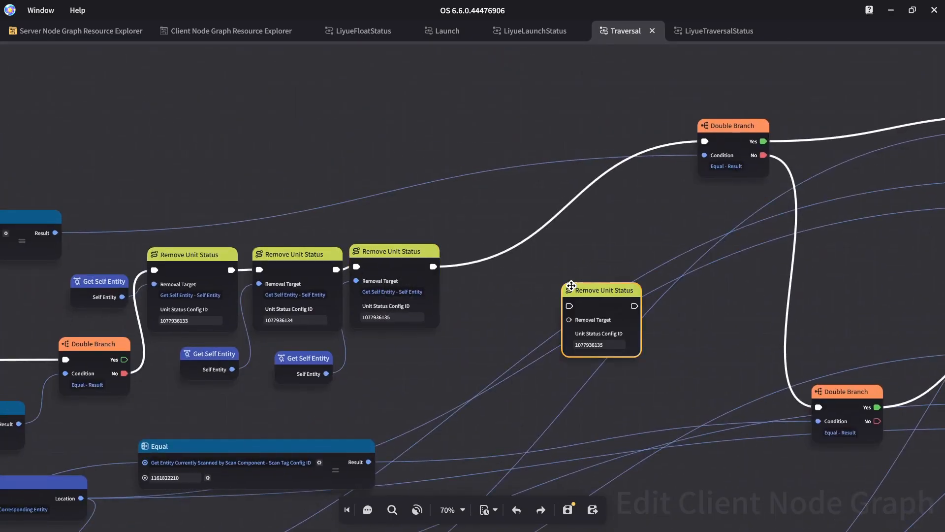
{"action": "right_click", "coordinate": [705, 142]}
{"action": "left_click", "coordinate": [719, 170]}
{"action": "left_click_drag", "start_coordinate": [608, 294], "coordinate": [520, 254]}
{"action": "left_click_drag", "start_coordinate": [433, 267], "coordinate": [482, 267]}
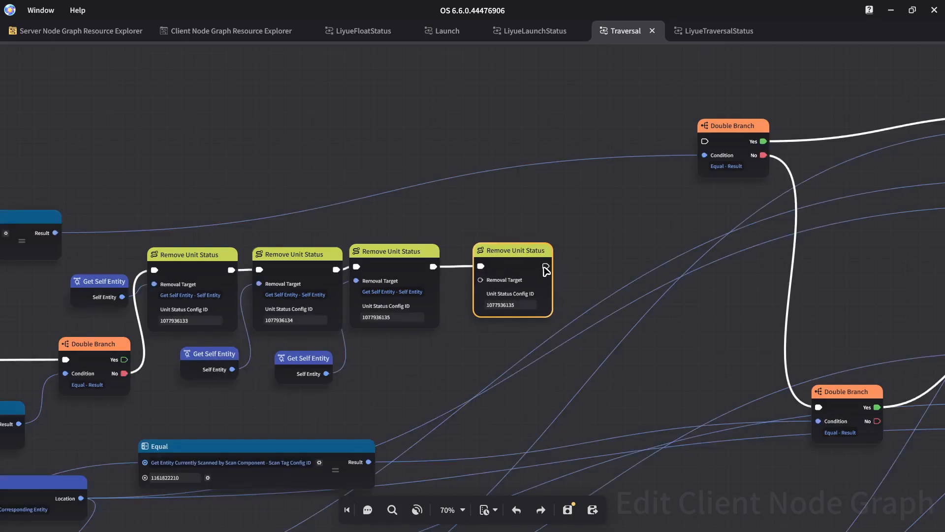
{"action": "left_click_drag", "start_coordinate": [546, 270], "coordinate": [705, 142]}
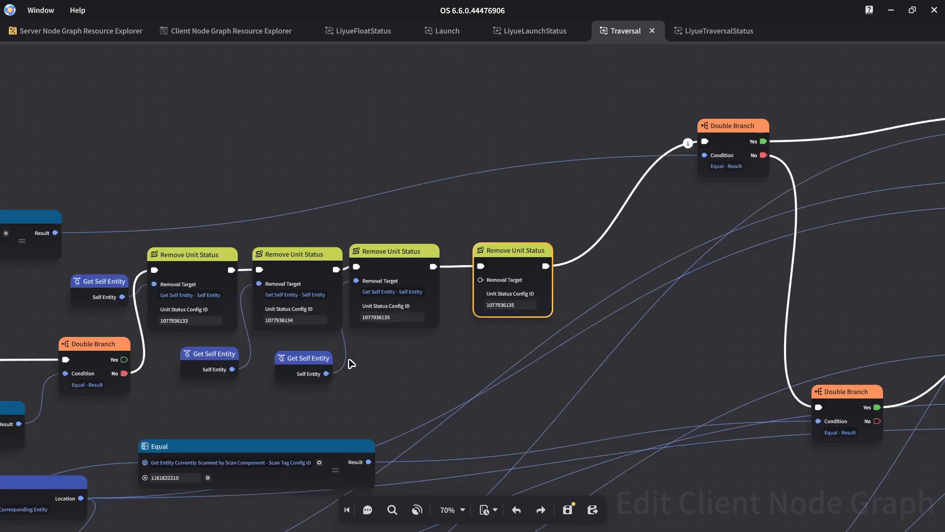
Step: Duplicate a Get Self Entity node and connect it to the Removal Target of the new Remove Unit Status node
{"action": "left_click", "coordinate": [308, 362]}
{"action": "key", "text": "ctrl+c"}
{"action": "key", "text": "ctrl+v"}
{"action": "left_click_drag", "start_coordinate": [465, 367], "coordinate": [494, 282]}
{"action": "middle_click_drag", "start_coordinate": [721, 363], "coordinate": [116, 244]}
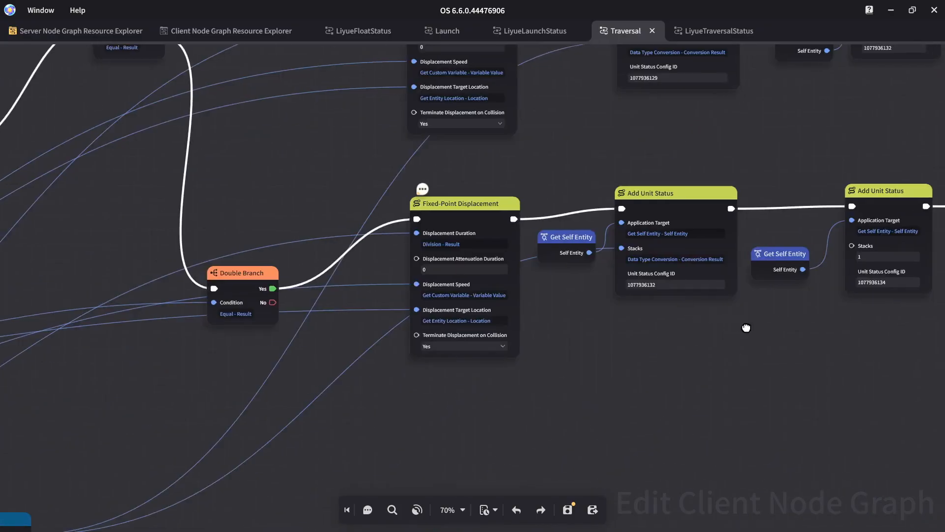
{"action": "middle_click_drag", "start_coordinate": [746, 327], "coordinate": [495, 357]}
{"action": "left_click_drag", "start_coordinate": [642, 312], "coordinate": [587, 339]}
{"action": "middle_click_drag", "start_coordinate": [406, 362], "coordinate": [830, 407]}
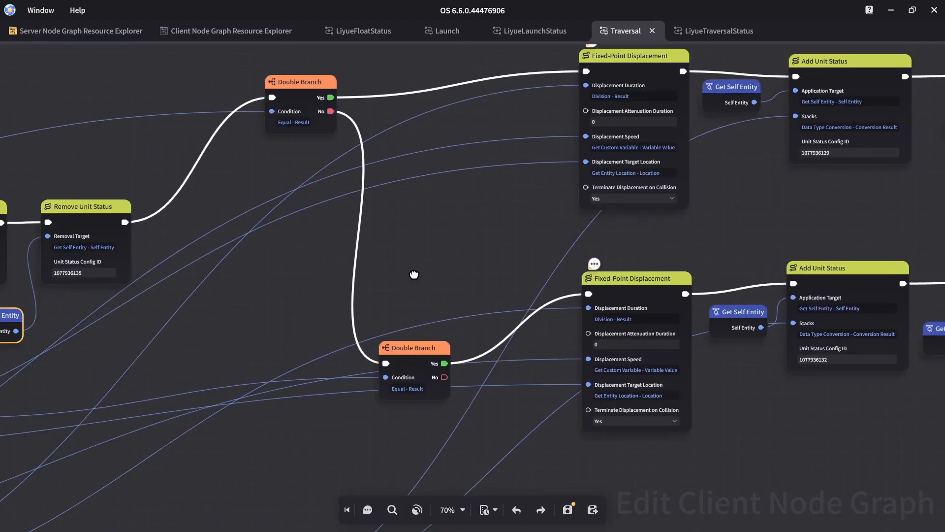
{"action": "middle_click_drag", "start_coordinate": [414, 274], "coordinate": [591, 302]}
{"action": "double_click", "coordinate": [270, 302]}
{"action": "key", "text": "ctrl+v"}
{"action": "left_click", "coordinate": [388, 331]}
{"action": "key", "text": "ctrl+s"}
{"action": "middle_click_drag", "start_coordinate": [413, 321], "coordinate": [609, 336]}
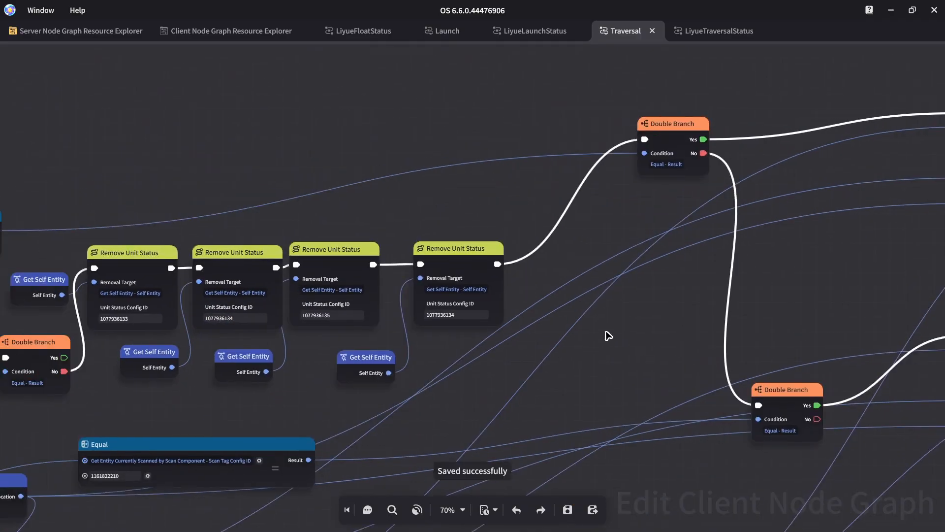
Step: Check the Liyue statuses' configuration IDs in the editor against those in the Traversal graph's Remove Unit Status nodes
{"action": "key", "text": "alt+Tab"}
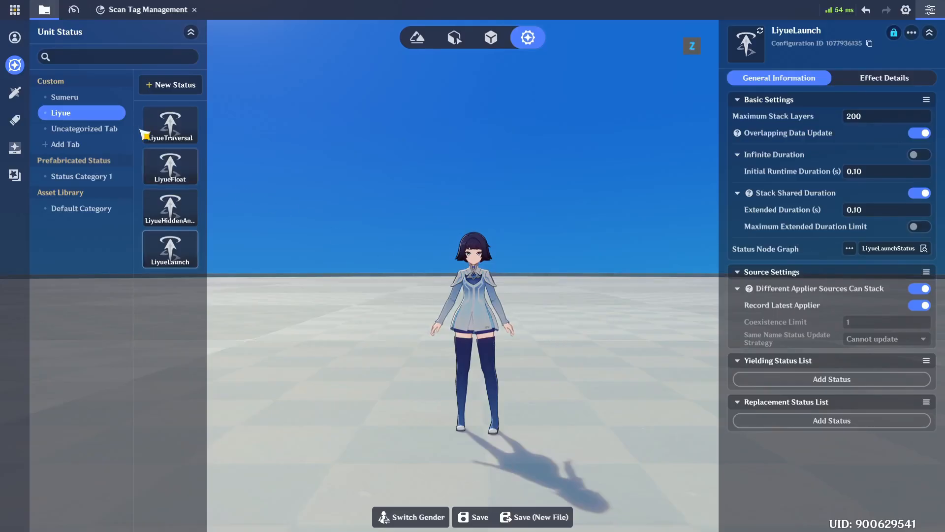
{"action": "left_click", "coordinate": [172, 209]}
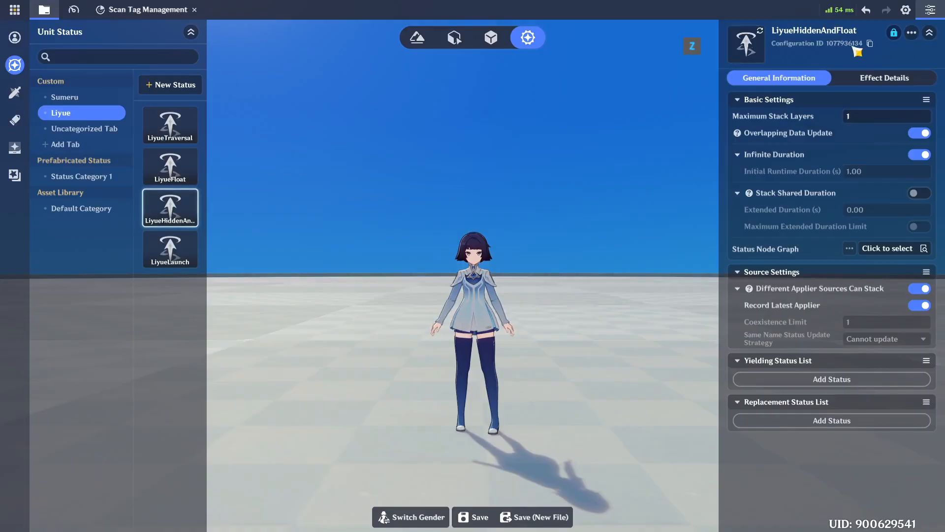
{"action": "left_click", "coordinate": [870, 43]}
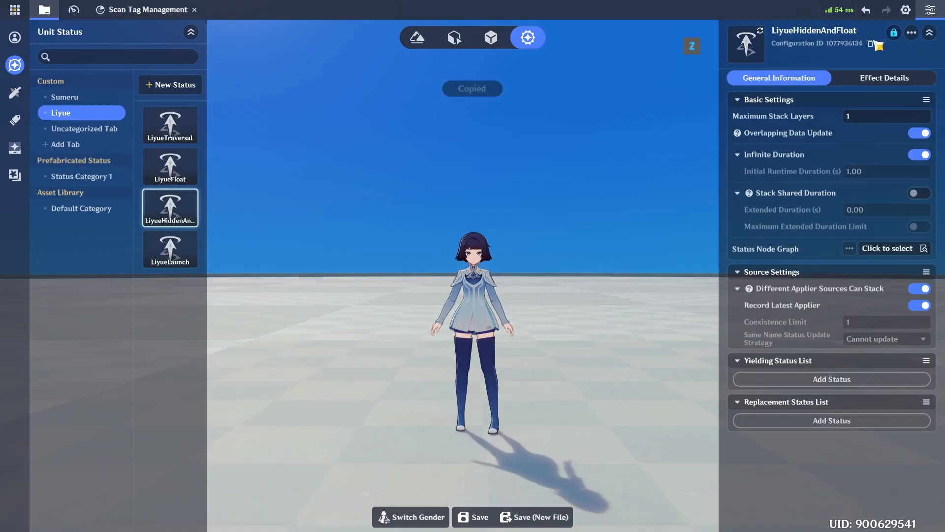
{"action": "key", "text": "alt+Tab"}
{"action": "key", "text": "ctrl+s"}
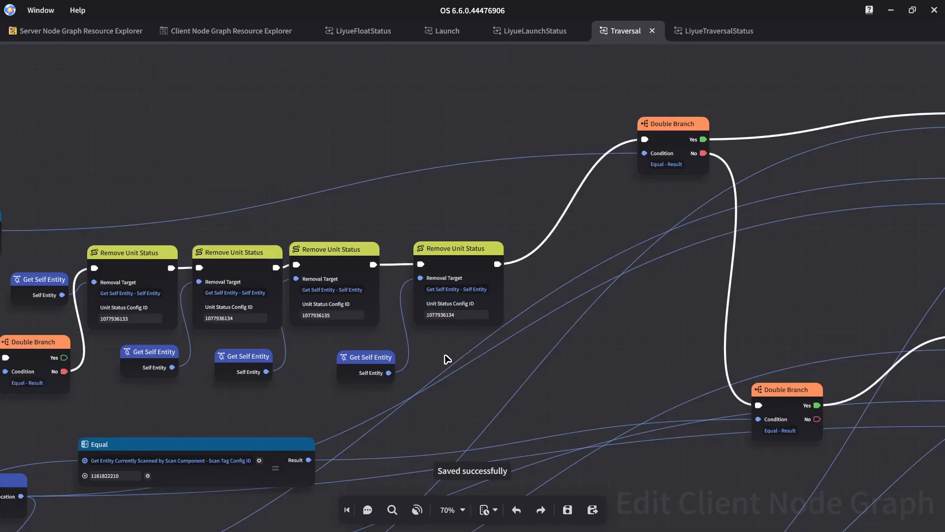
{"action": "middle_click_drag", "start_coordinate": [377, 245], "coordinate": [509, 236]}
{"action": "middle_click_drag", "start_coordinate": [181, 379], "coordinate": [386, 360]}
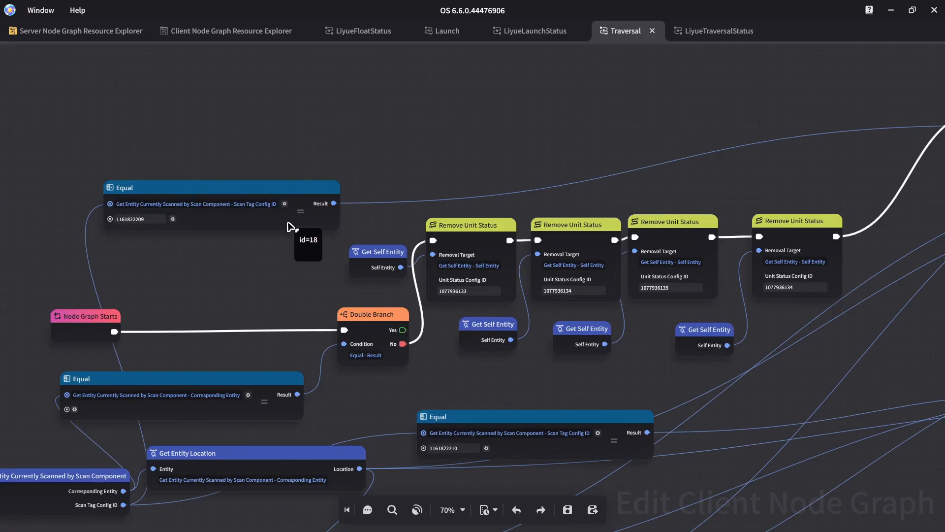
{"action": "middle_click_drag", "start_coordinate": [642, 385], "coordinate": [557, 391]}
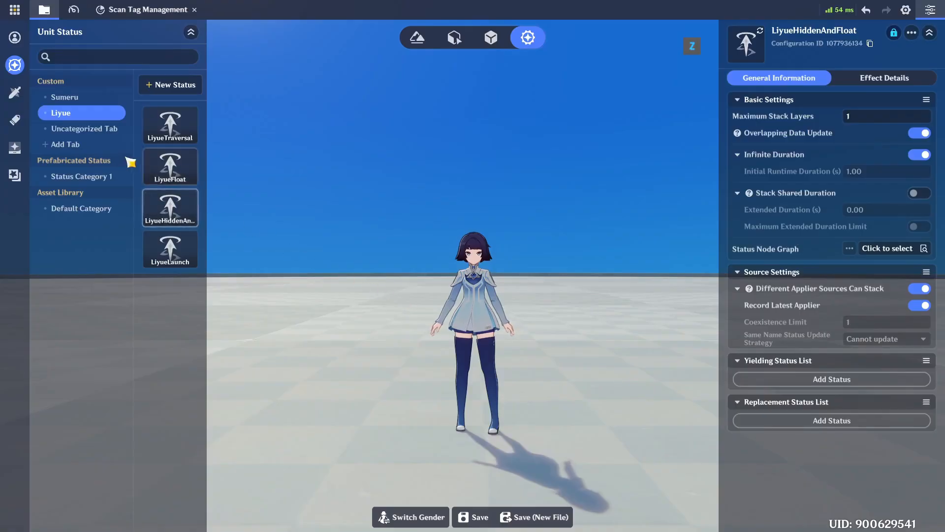
{"action": "left_click", "coordinate": [170, 124]}
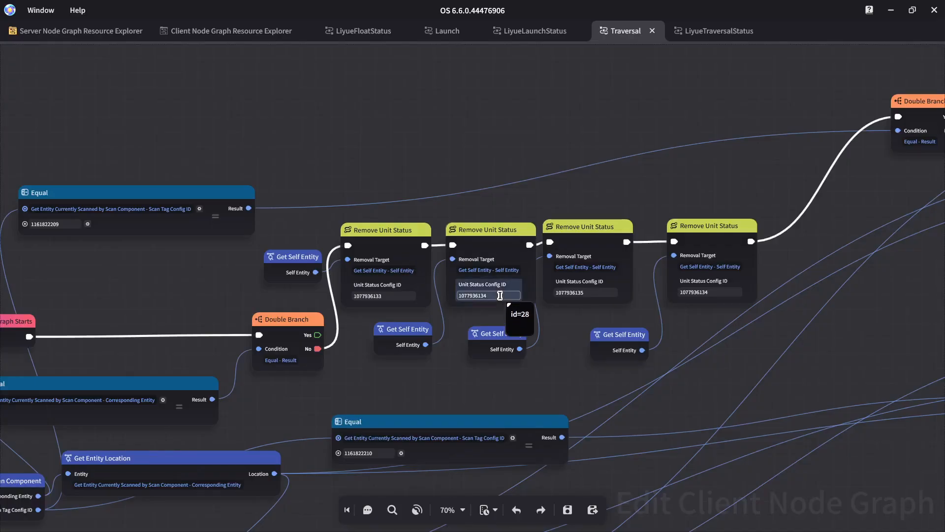
Step: Delete the fourth Remove Unit Status node in the Traversal graph and the Get Self Entity node feeding it
{"action": "scroll", "coordinate": [581, 340], "scroll_direction": "up", "scroll_amount": 2}
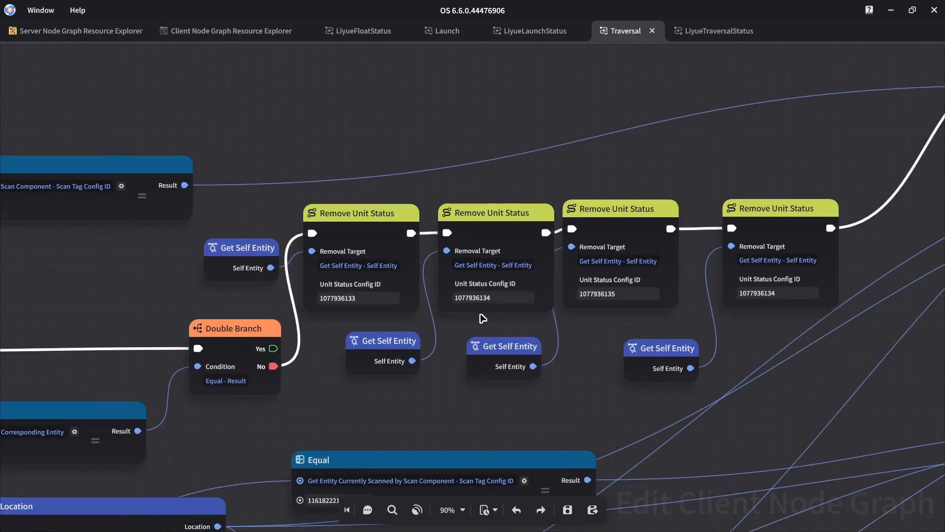
{"action": "left_click", "coordinate": [766, 216]}
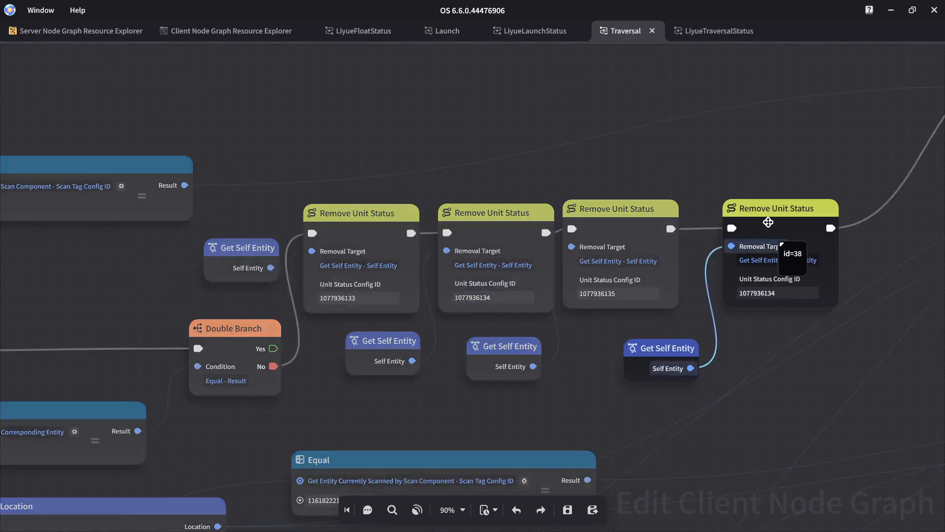
{"action": "key", "text": "Delete"}
{"action": "left_click", "coordinate": [680, 341]}
{"action": "key", "text": "Delete"}
{"action": "middle_click_drag", "start_coordinate": [767, 252], "coordinate": [324, 287]}
{"action": "scroll", "coordinate": [325, 288], "scroll_direction": "down", "scroll_amount": 2}
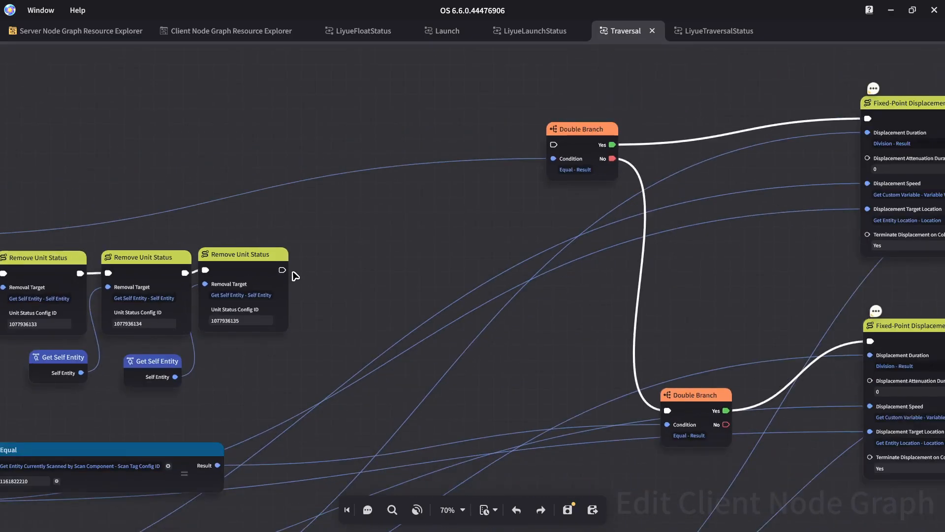
Step: Connect the output of the third Remove Unit Status node to the first Double Branch after the chain, and save the graph
{"action": "left_click", "coordinate": [280, 272]}
{"action": "left_click_drag", "start_coordinate": [308, 268], "coordinate": [554, 146]}
{"action": "middle_click_drag", "start_coordinate": [390, 287], "coordinate": [585, 290]}
{"action": "key", "text": "ctrl+s"}
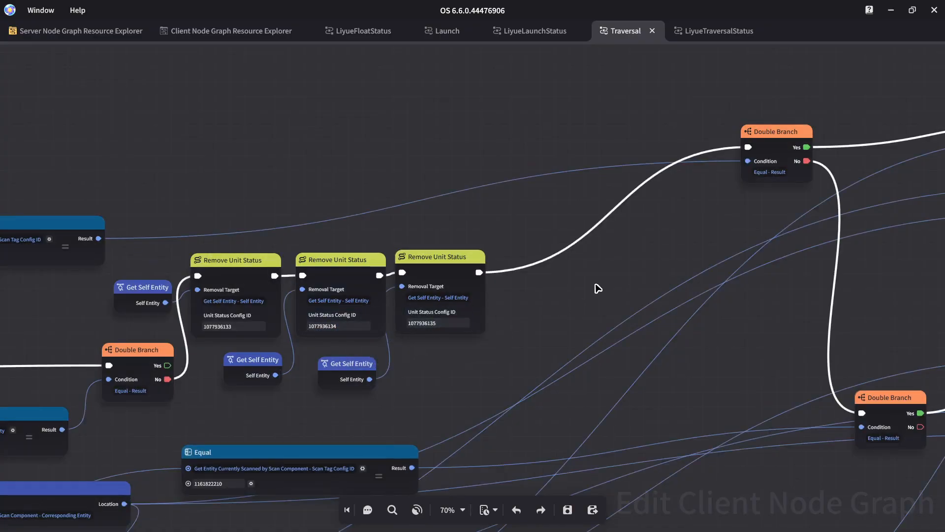
Step: Switch to the level editor and start a single-player test play with the existing options
{"action": "middle_click_drag", "start_coordinate": [597, 287], "coordinate": [198, 264]}
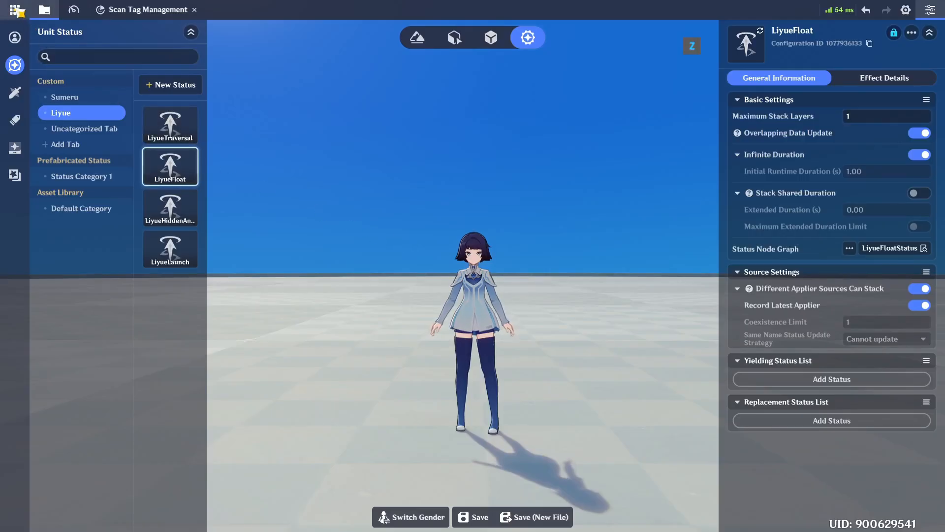
{"action": "left_click", "coordinate": [15, 9]}
{"action": "left_click", "coordinate": [78, 126]}
{"action": "left_click", "coordinate": [566, 315]}
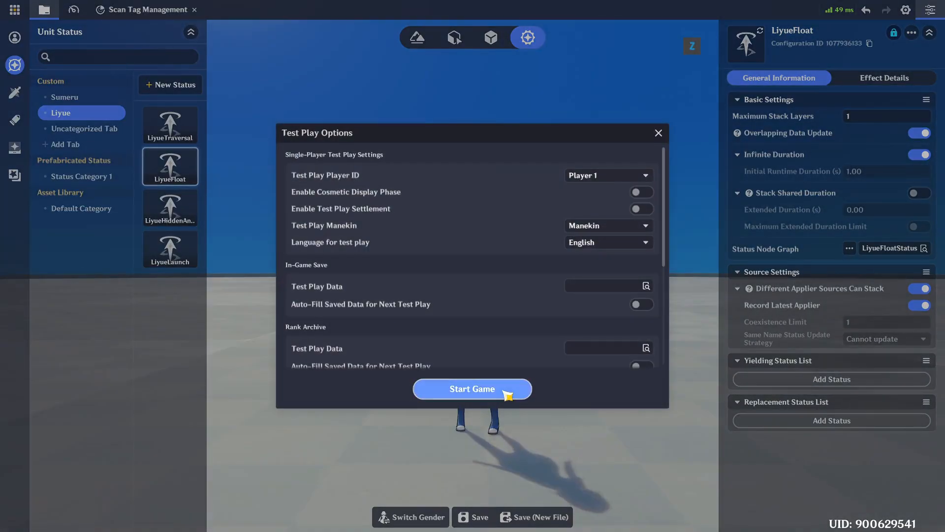
{"action": "left_click", "coordinate": [508, 393]}
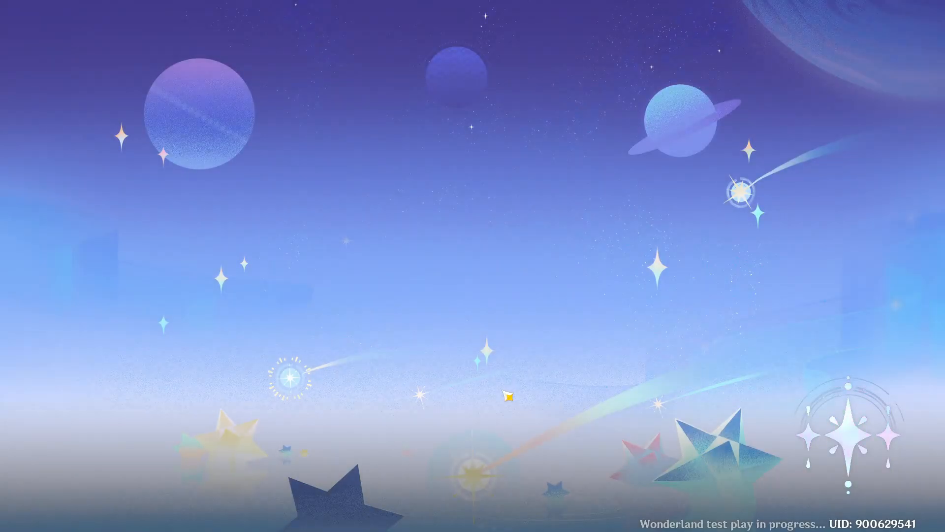
Step: Traverse between the floating points in test play, and trigger the launch skill from the float state between traversals
{"action": "key", "text": "e"}
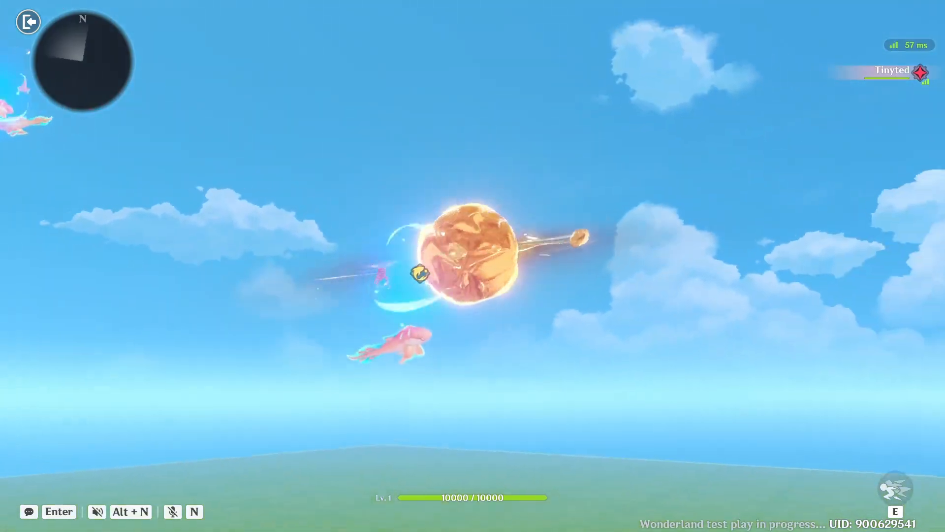
{"action": "key", "text": "e"}
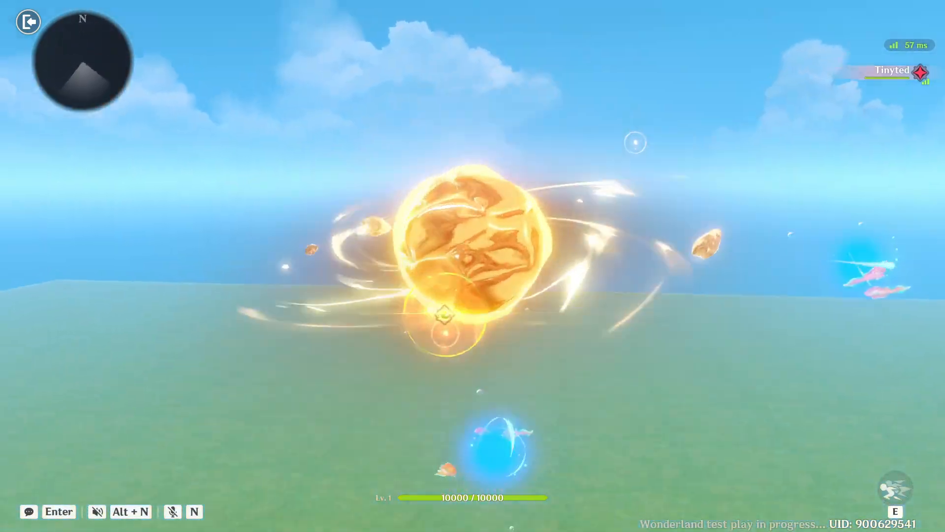
{"action": "key", "text": "e"}
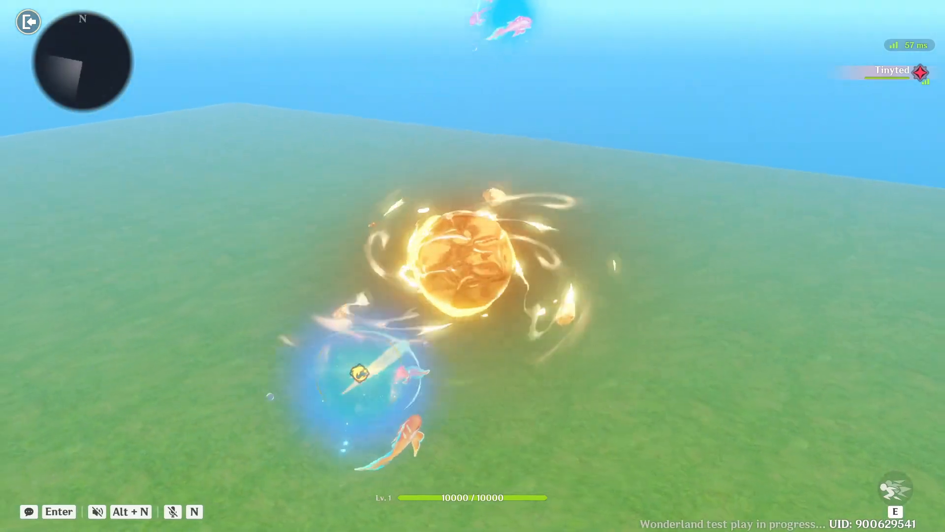
{"action": "key", "text": "e"}
{"action": "left_click", "coordinate": [473, 266]}
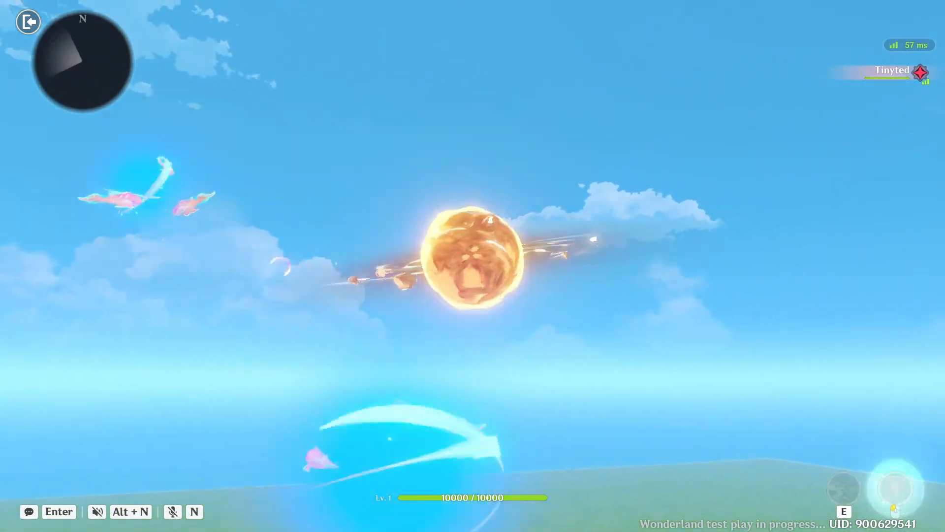
{"action": "key", "text": "e"}
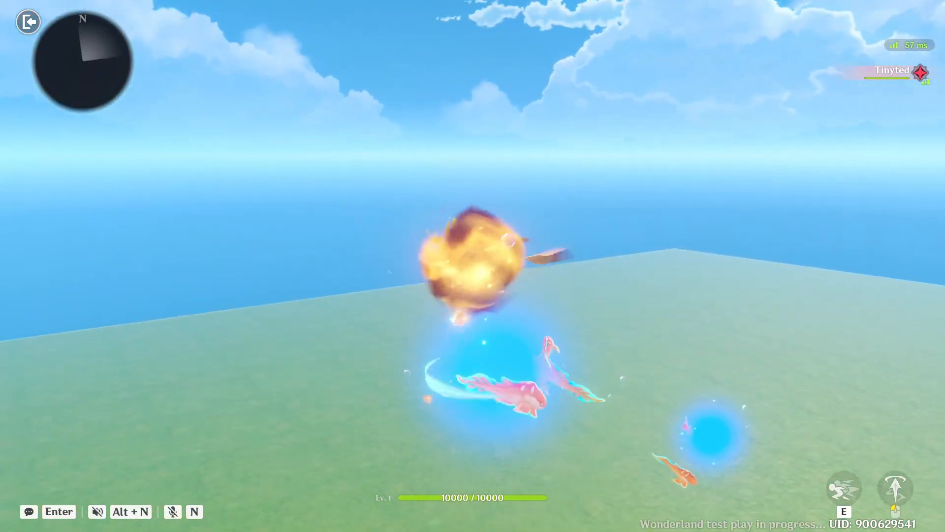
{"action": "left_click", "coordinate": [473, 266]}
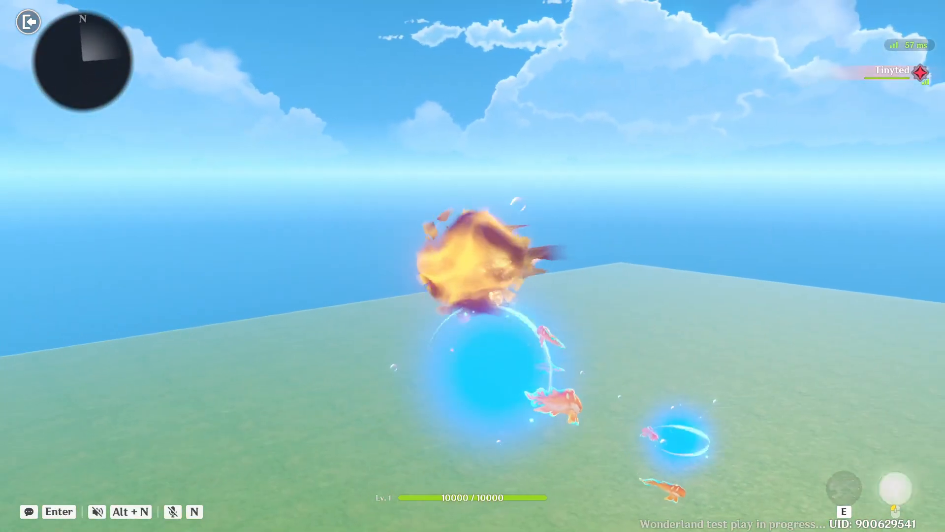
{"action": "key", "text": "e"}
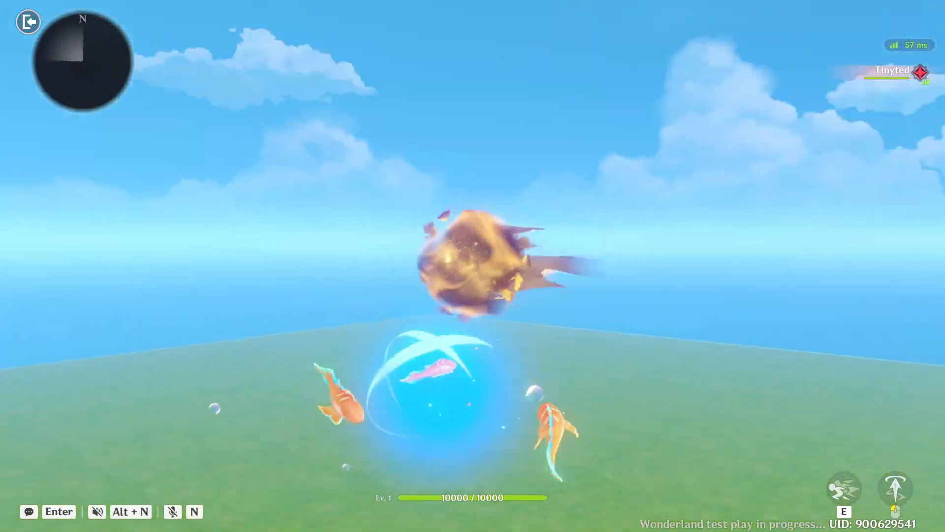
{"action": "left_click", "coordinate": [473, 266]}
{"action": "key", "text": "e"}
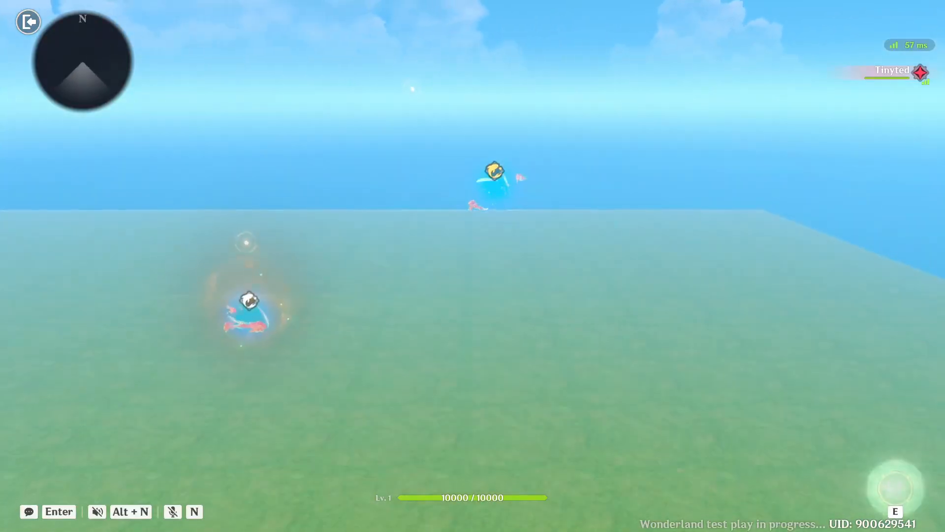
Step: Launch from the float state and traverse back to a point several more times, and exit the test play
{"action": "key", "text": "w"}
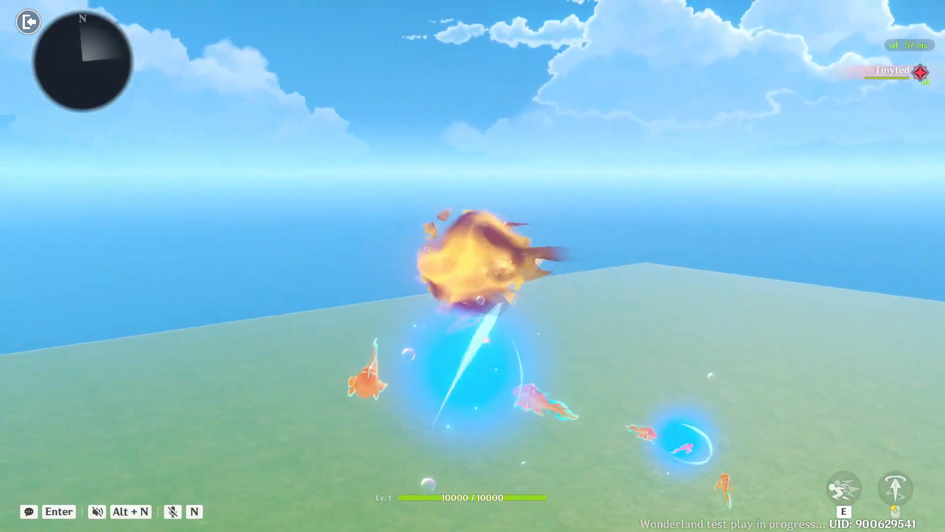
{"action": "left_click", "coordinate": [473, 266]}
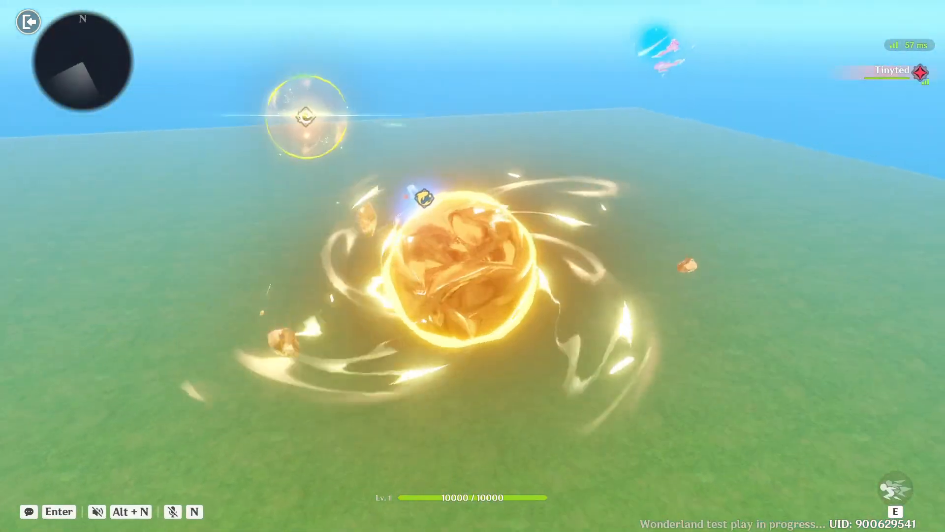
{"action": "key", "text": "e"}
{"action": "key", "text": "w"}
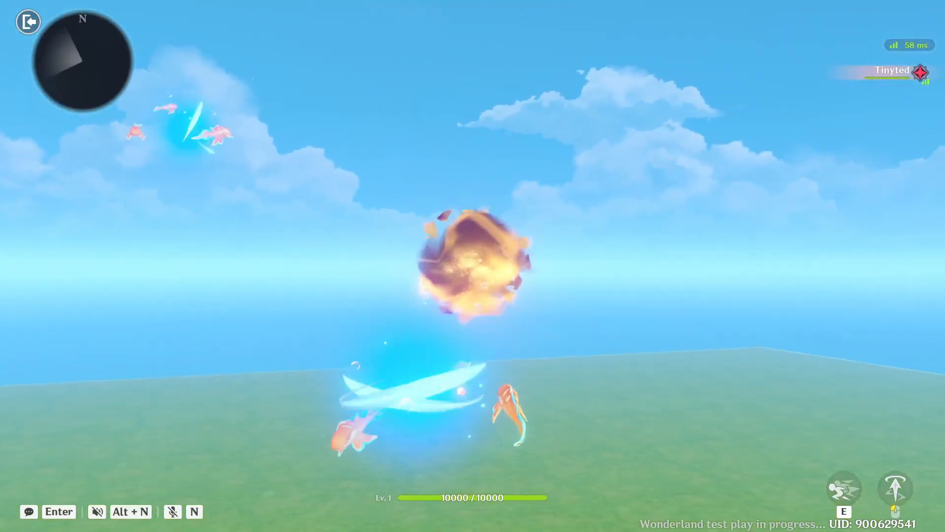
{"action": "left_click", "coordinate": [473, 266]}
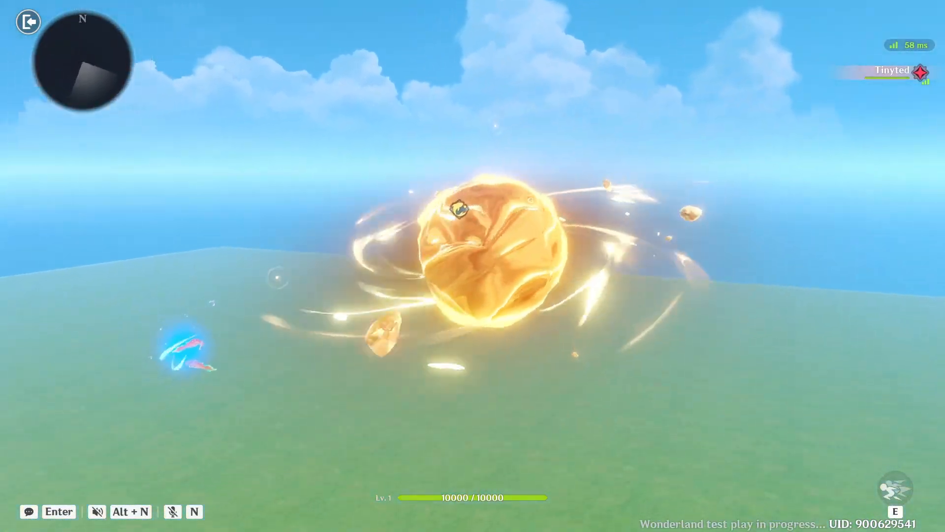
{"action": "key", "text": "e"}
{"action": "key", "text": "w"}
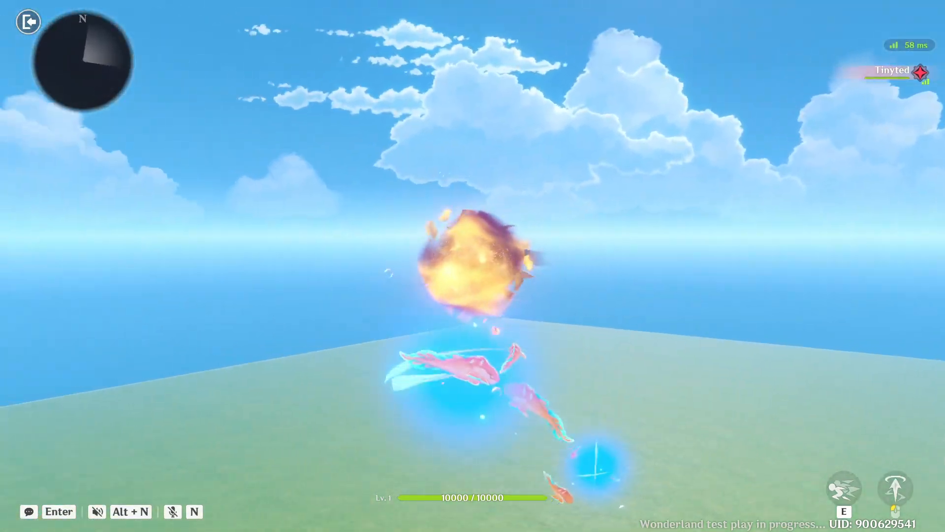
{"action": "left_click", "coordinate": [473, 266]}
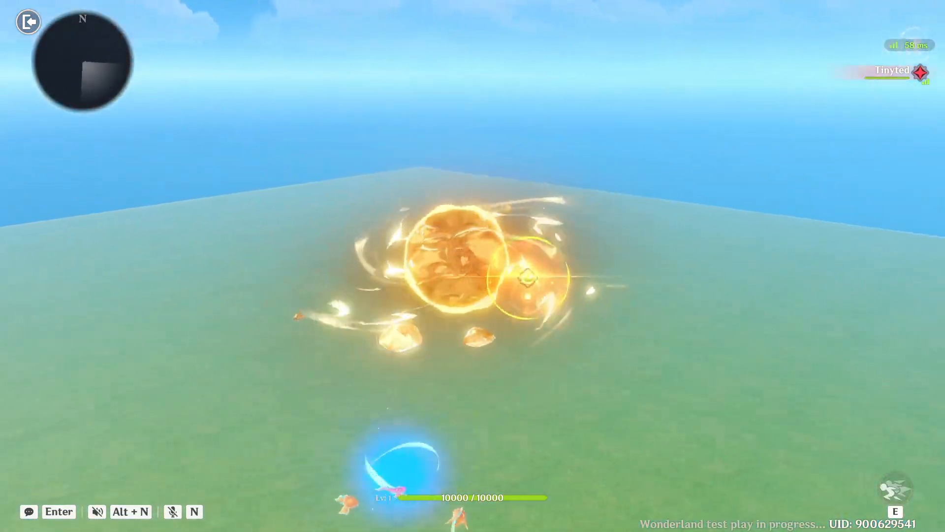
{"action": "key", "text": "e"}
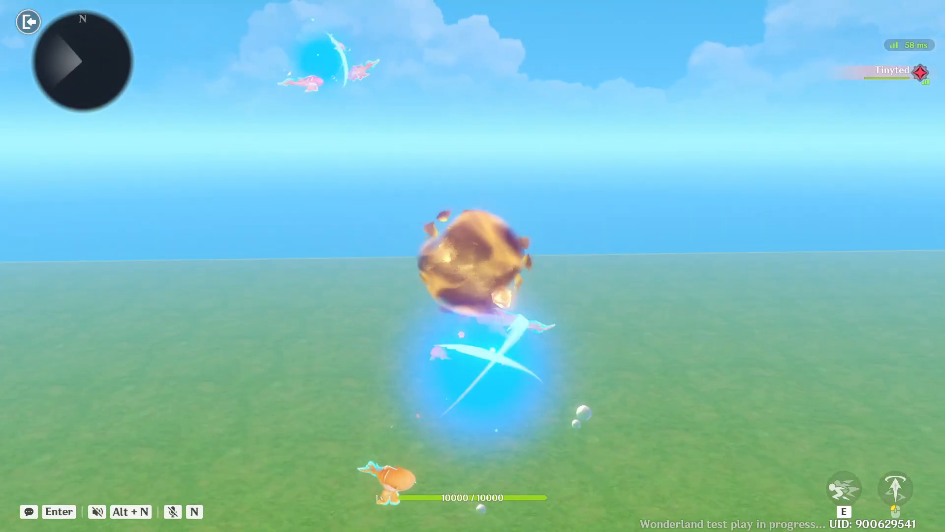
{"action": "key", "text": "Escape"}
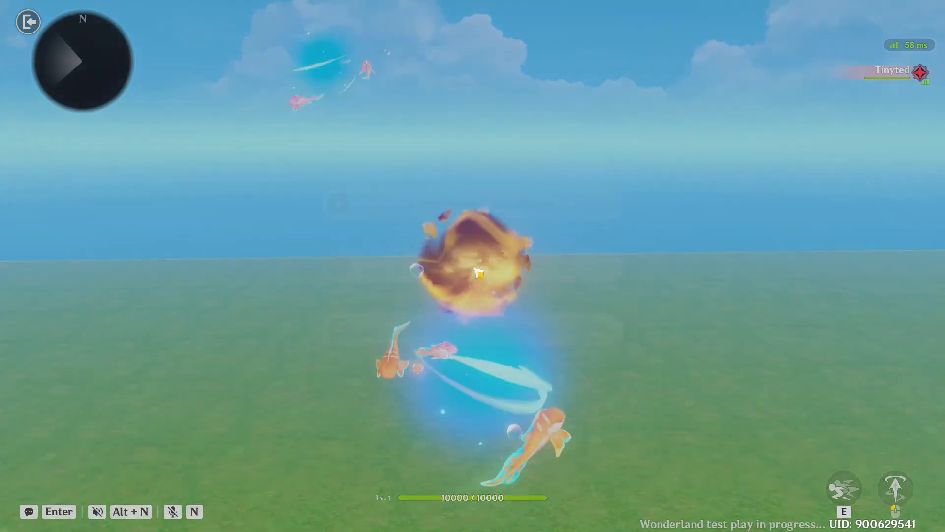
{"action": "left_click", "coordinate": [515, 331]}
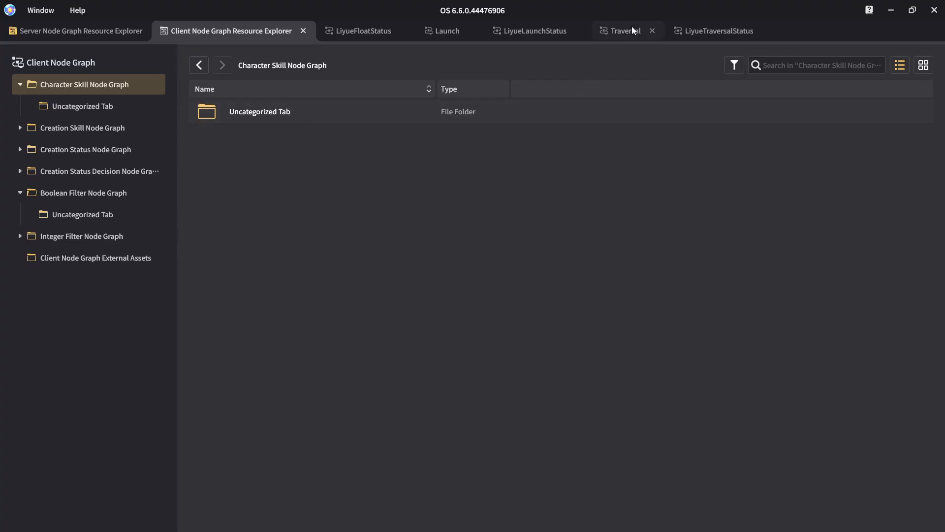
Step: In the Traversal graph, disconnect the second Remove Unit Status node's execution flow from the first and third Remove Unit Status nodes
{"action": "left_click", "coordinate": [632, 28]}
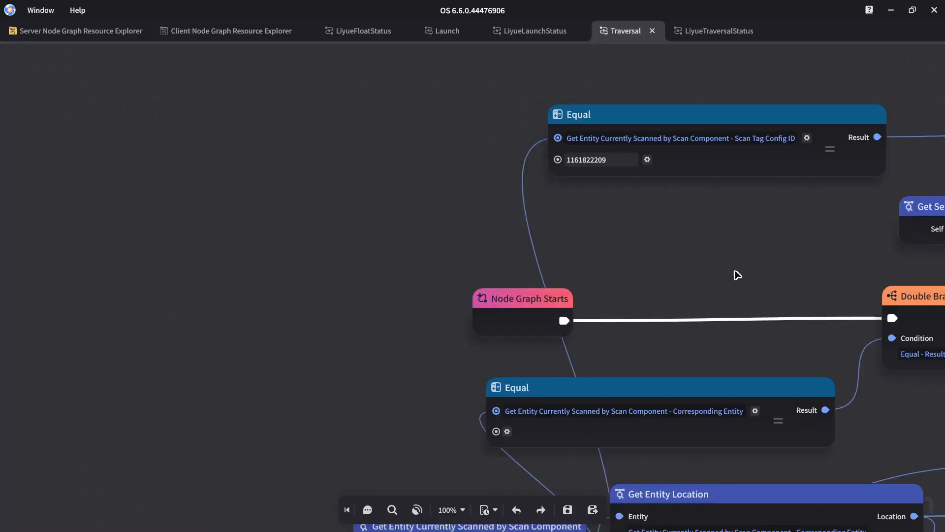
{"action": "middle_click_drag", "start_coordinate": [667, 258], "coordinate": [254, 218]}
{"action": "scroll", "coordinate": [539, 274], "scroll_direction": "down", "scroll_amount": 2}
{"action": "middle_click_drag", "start_coordinate": [724, 342], "coordinate": [465, 295]}
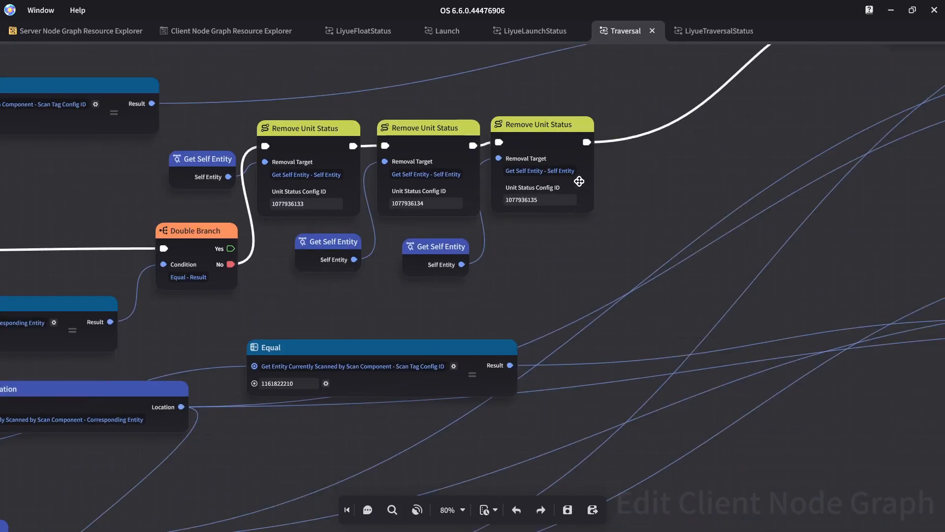
{"action": "left_click", "coordinate": [403, 162]}
{"action": "right_click", "coordinate": [385, 146]}
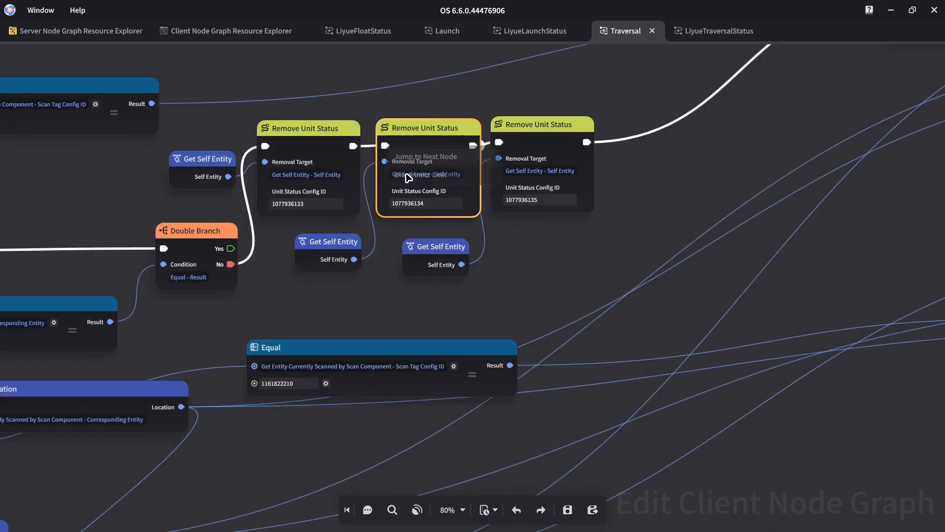
{"action": "left_click", "coordinate": [407, 175]}
{"action": "right_click", "coordinate": [502, 144]}
{"action": "left_click", "coordinate": [529, 168]}
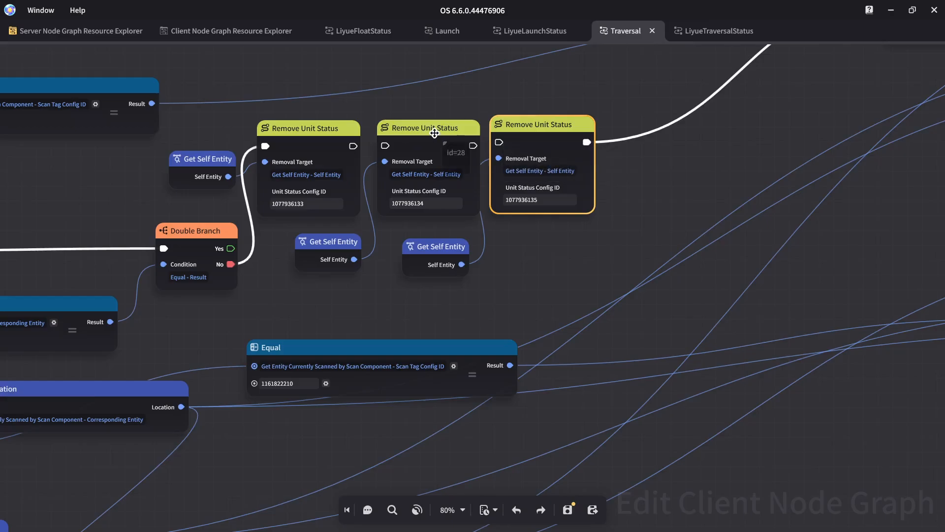
Step: Move the disconnected Remove Unit Status node and its Get Self Entity node aside, and connect the first Remove Unit Status node to the third
{"action": "left_click", "coordinate": [334, 247]}
{"action": "left_click_drag", "start_coordinate": [334, 247], "coordinate": [724, 420]}
{"action": "left_click", "coordinate": [472, 146]}
{"action": "left_click", "coordinate": [450, 127]}
{"action": "left_click", "coordinate": [431, 196]}
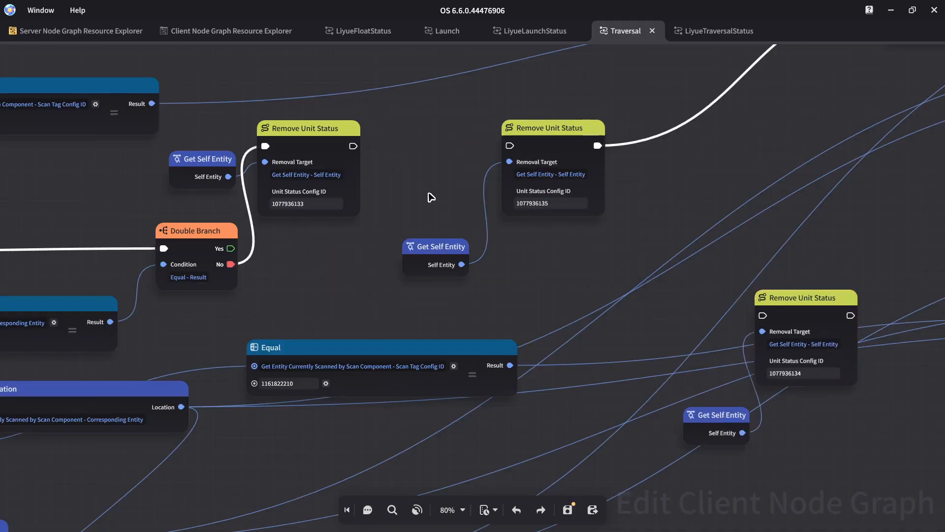
{"action": "left_click_drag", "start_coordinate": [355, 146], "coordinate": [511, 146]}
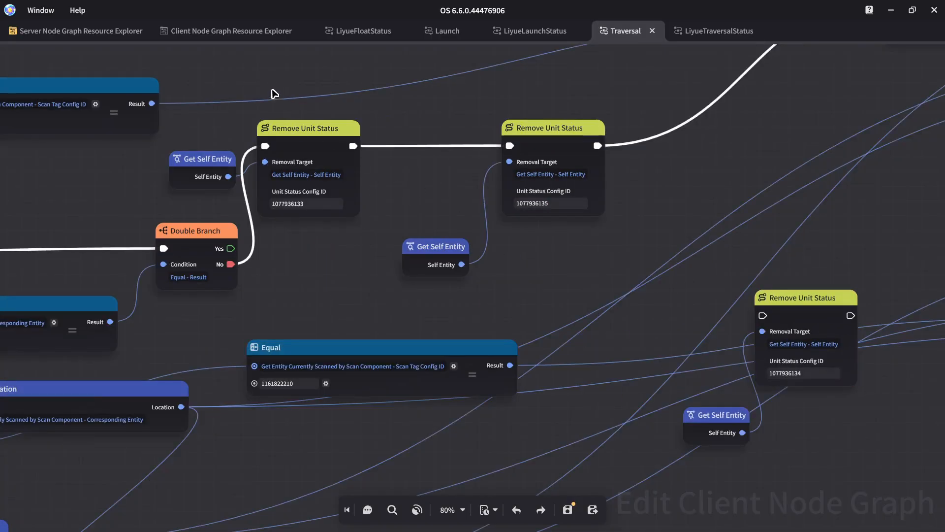
{"action": "left_click_drag", "start_coordinate": [237, 80], "coordinate": [347, 243]}
{"action": "left_click", "coordinate": [346, 241]}
{"action": "right_click", "coordinate": [314, 135]}
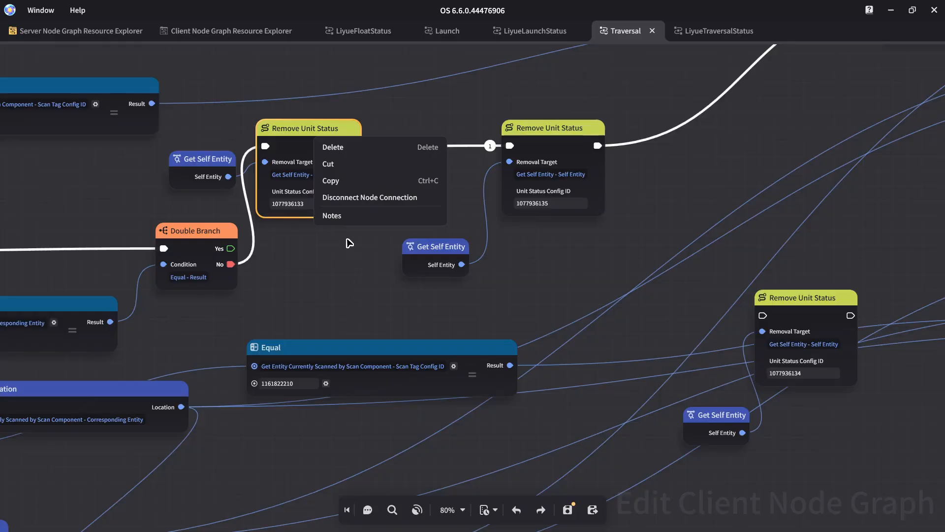
{"action": "left_click", "coordinate": [345, 218]}
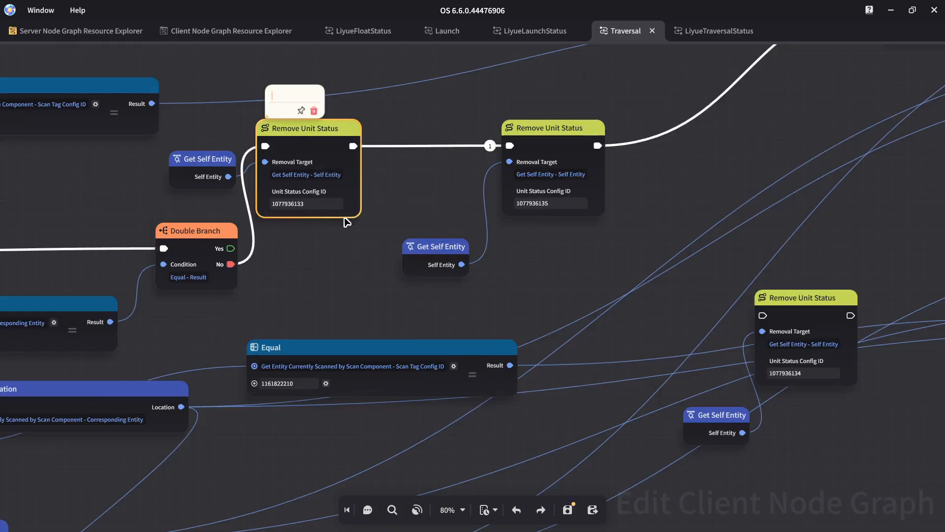
{"action": "type", "text": "LiyueFloat"}
{"action": "key", "text": "Return"}
{"action": "left_click_drag", "start_coordinate": [387, 111], "coordinate": [514, 243]}
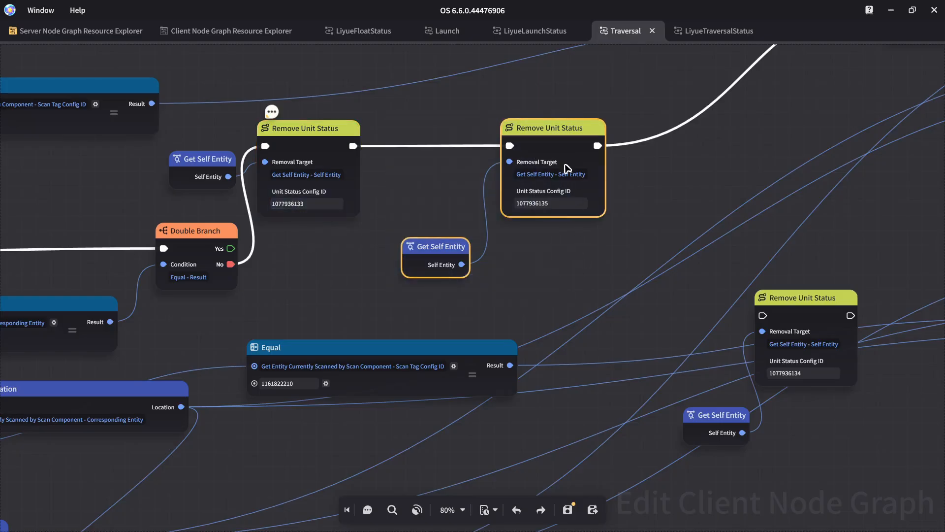
{"action": "left_click_drag", "start_coordinate": [567, 168], "coordinate": [465, 172]}
{"action": "right_click", "coordinate": [444, 145]}
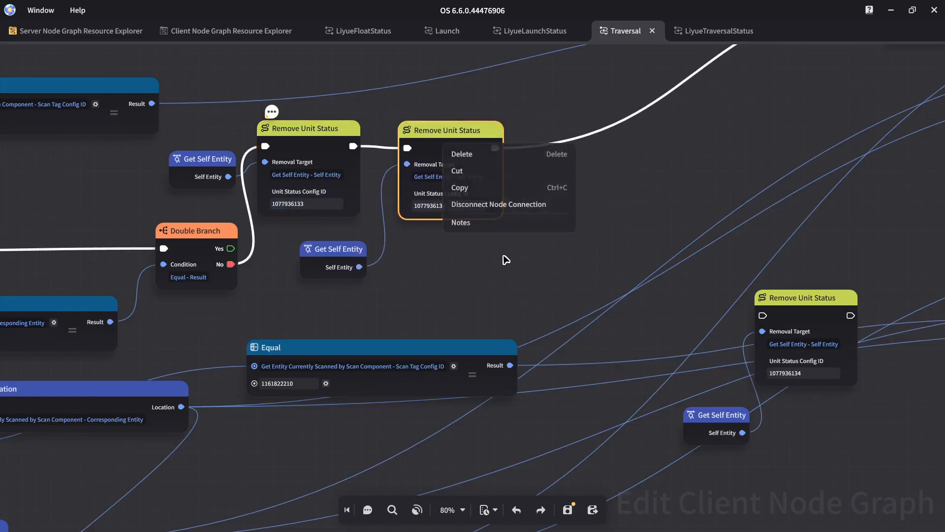
{"action": "left_click", "coordinate": [488, 223]}
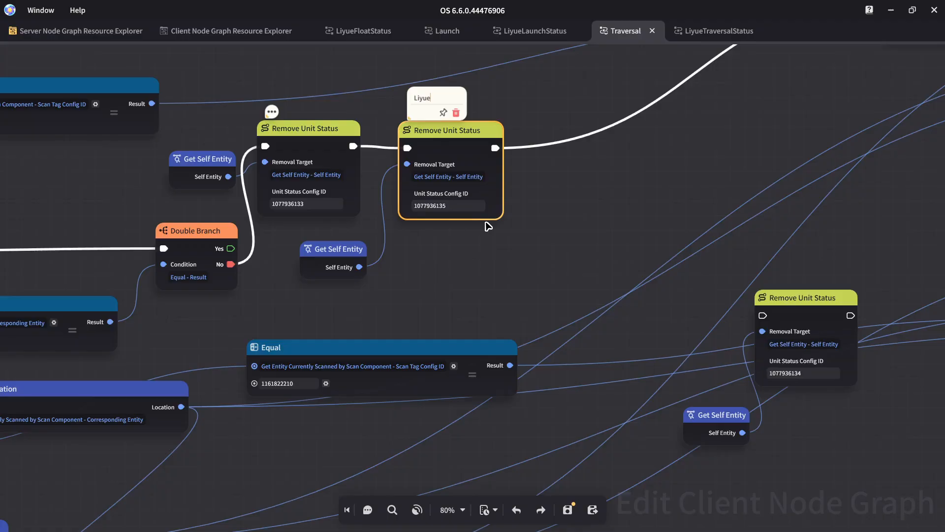
{"action": "type", "text": "LiyueLaunch"}
{"action": "key", "text": "Return"}
{"action": "left_click", "coordinate": [782, 297]}
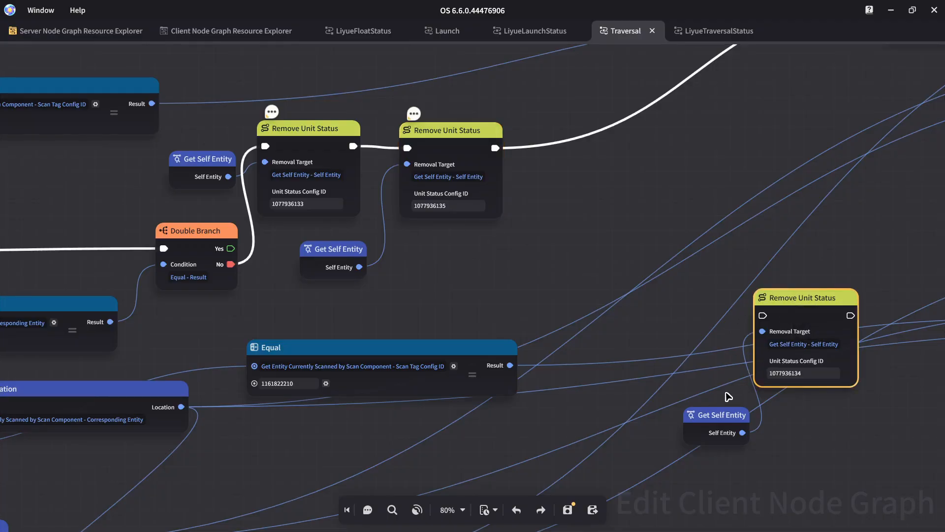
{"action": "left_click_drag", "start_coordinate": [725, 416], "coordinate": [683, 157]}
{"action": "left_click", "coordinate": [607, 215]}
{"action": "middle_click_drag", "start_coordinate": [846, 129], "coordinate": [680, 331]}
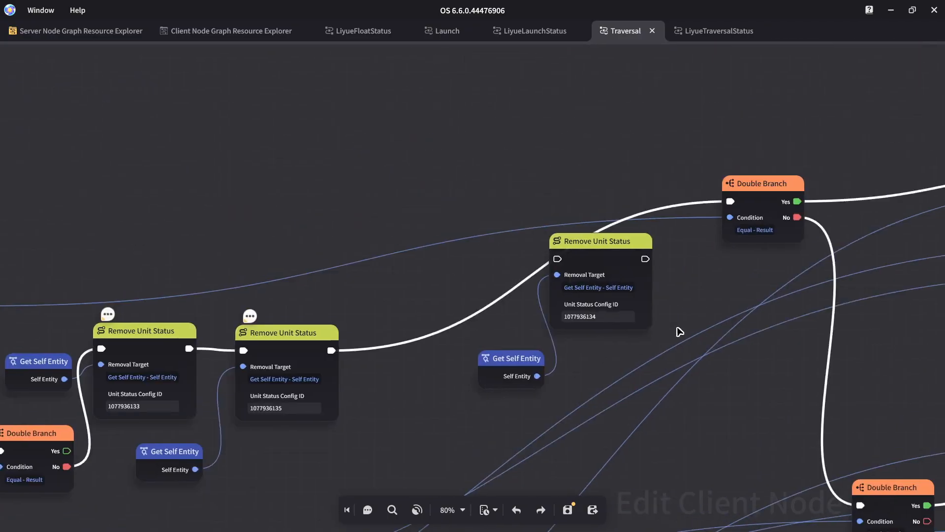
{"action": "scroll", "coordinate": [708, 317], "scroll_direction": "down", "scroll_amount": 1}
{"action": "middle_click_drag", "start_coordinate": [588, 298], "coordinate": [160, 306]}
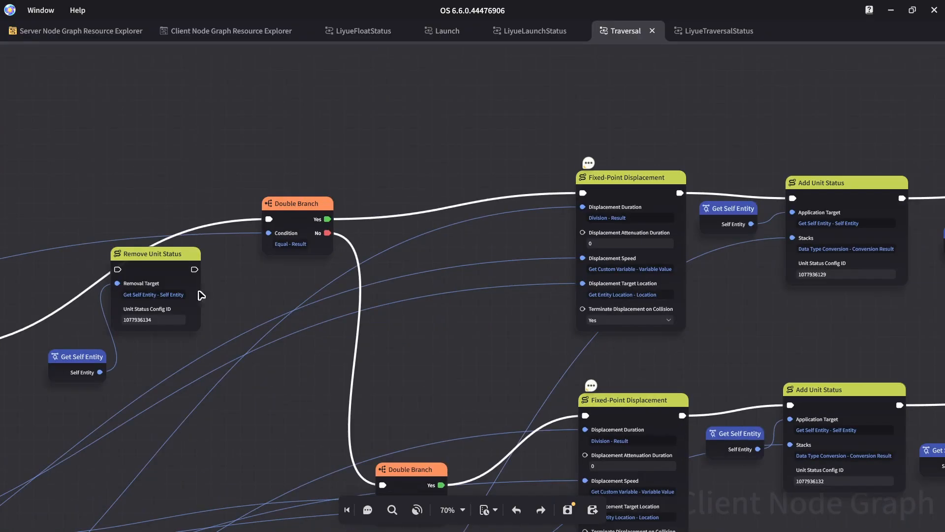
{"action": "left_click", "coordinate": [94, 352], "text": "ctrl"}
{"action": "left_click_drag", "start_coordinate": [147, 276], "coordinate": [830, 112]}
{"action": "middle_click_drag", "start_coordinate": [685, 118], "coordinate": [288, 146]}
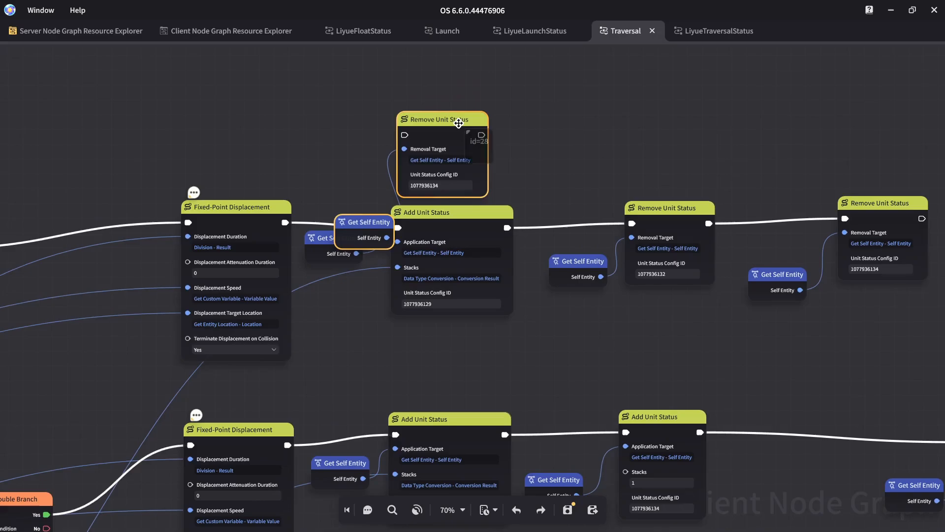
{"action": "left_click_drag", "start_coordinate": [462, 121], "coordinate": [831, 143]}
{"action": "middle_click_drag", "start_coordinate": [470, 117], "coordinate": [153, 127]}
{"action": "left_click_drag", "start_coordinate": [505, 153], "coordinate": [706, 213]}
{"action": "left_click", "coordinate": [635, 189]}
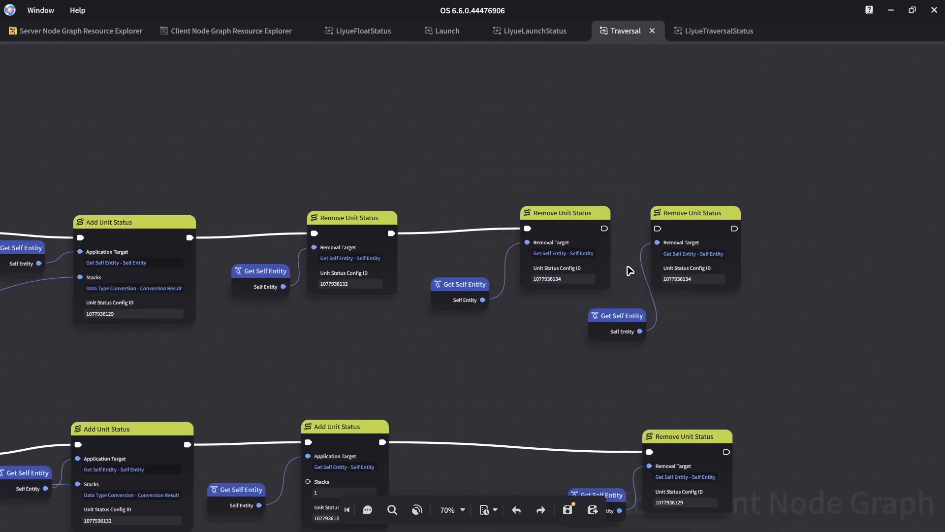
Step: Delete the disconnected duplicate Remove Unit Status node and its Get Self Entity node, and save the graph
{"action": "left_click_drag", "start_coordinate": [630, 271], "coordinate": [731, 355]}
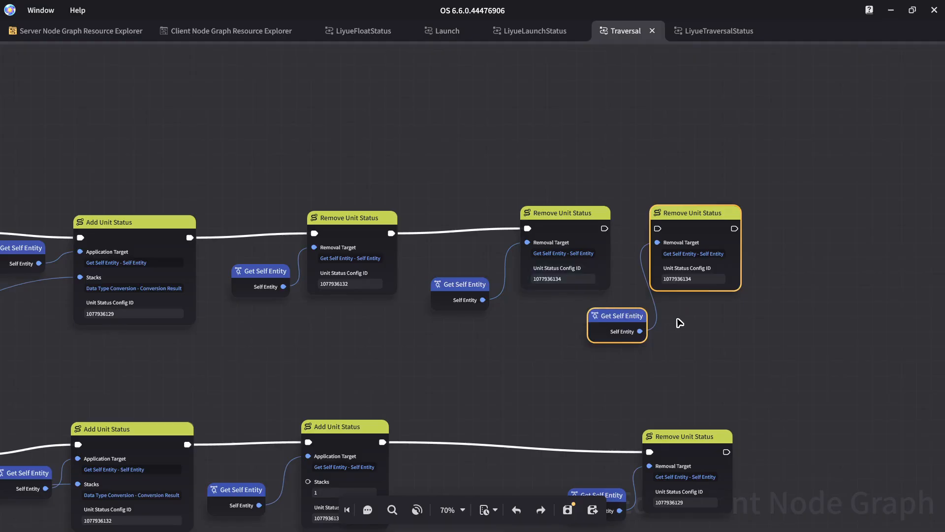
{"action": "key", "text": "Delete"}
{"action": "middle_click_drag", "start_coordinate": [522, 350], "coordinate": [673, 306]}
{"action": "key", "text": "ctrl+s"}
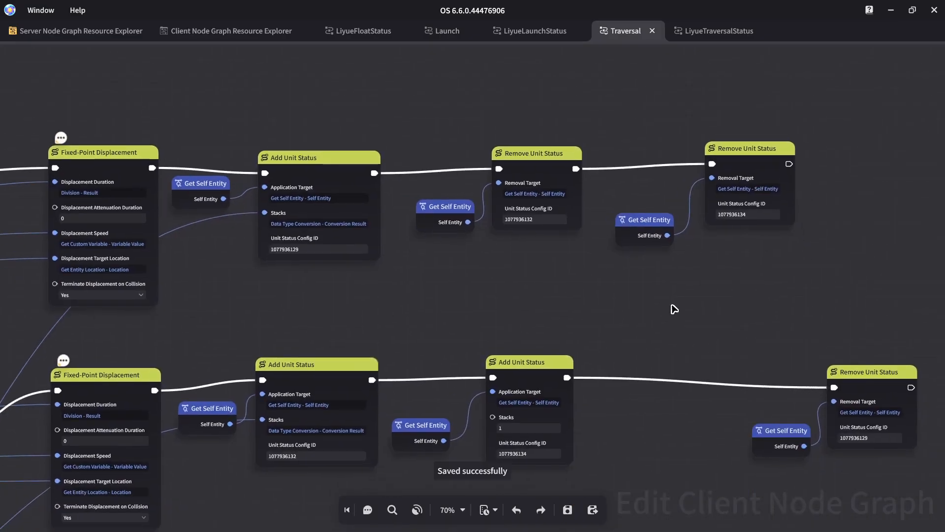
{"action": "right_click", "coordinate": [527, 160]}
{"action": "left_click", "coordinate": [547, 236]}
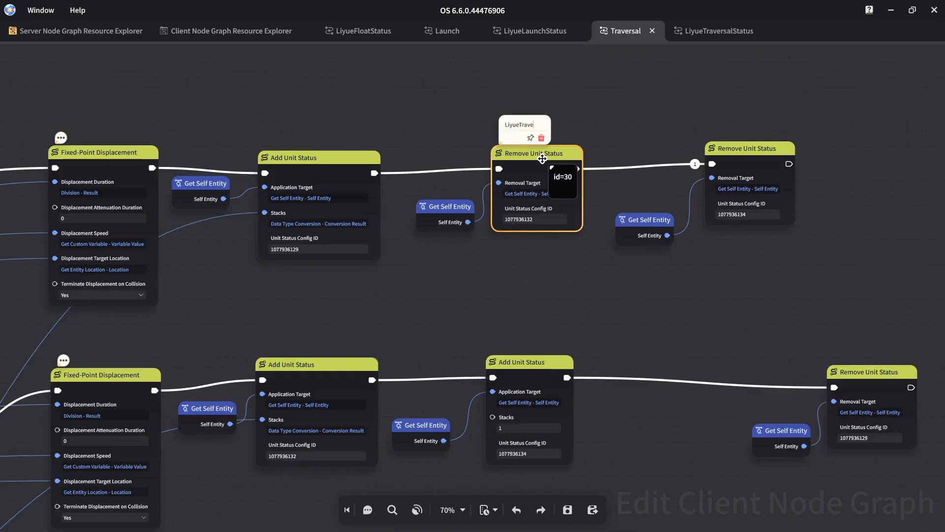
{"action": "right_click", "coordinate": [736, 157]}
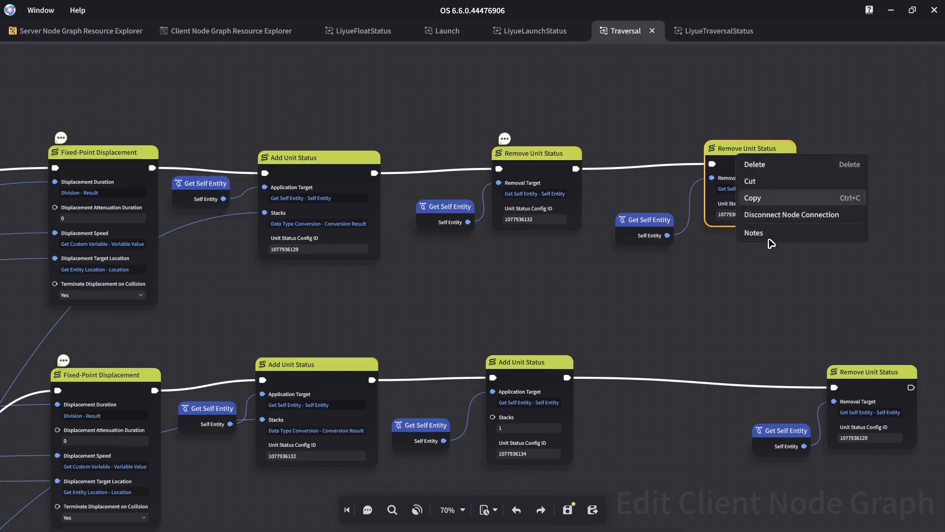
{"action": "left_click", "coordinate": [770, 236]}
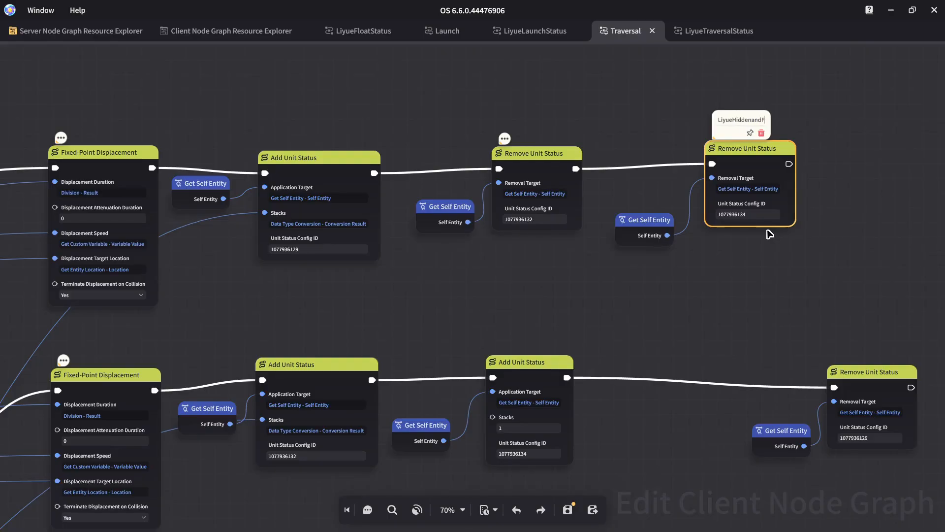
{"action": "left_click", "coordinate": [770, 235]}
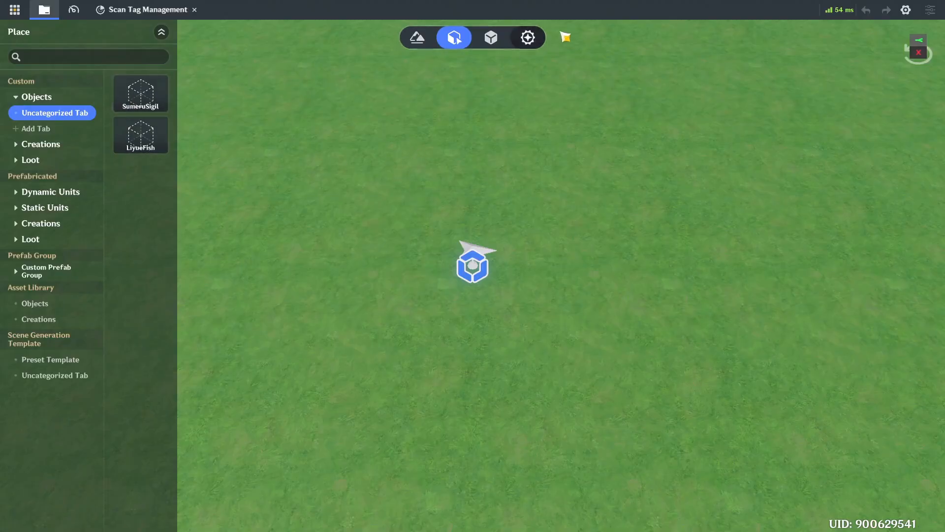
Step: Switch to the level editor and check the configuration IDs of the Liyue unit statuses LiyueHiddenAndFloat and LiyueTraversal in the Combat Preset
{"action": "left_click", "coordinate": [528, 36]}
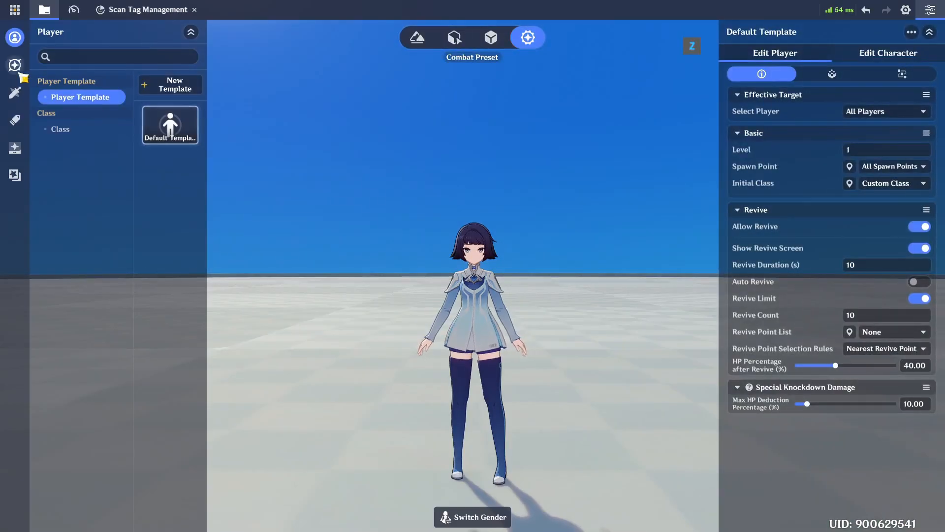
{"action": "left_click", "coordinate": [15, 65]}
{"action": "left_click", "coordinate": [61, 113]}
{"action": "left_click", "coordinate": [170, 207]}
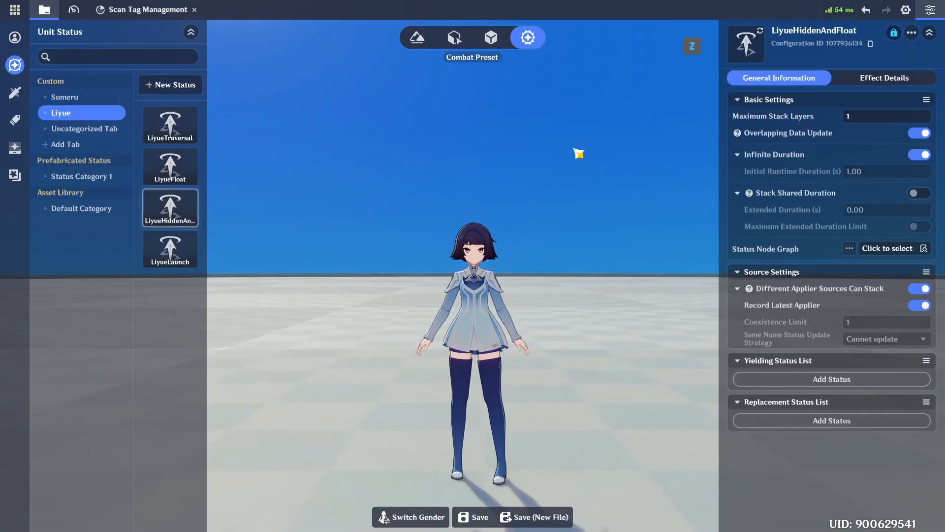
{"action": "left_click", "coordinate": [170, 125]}
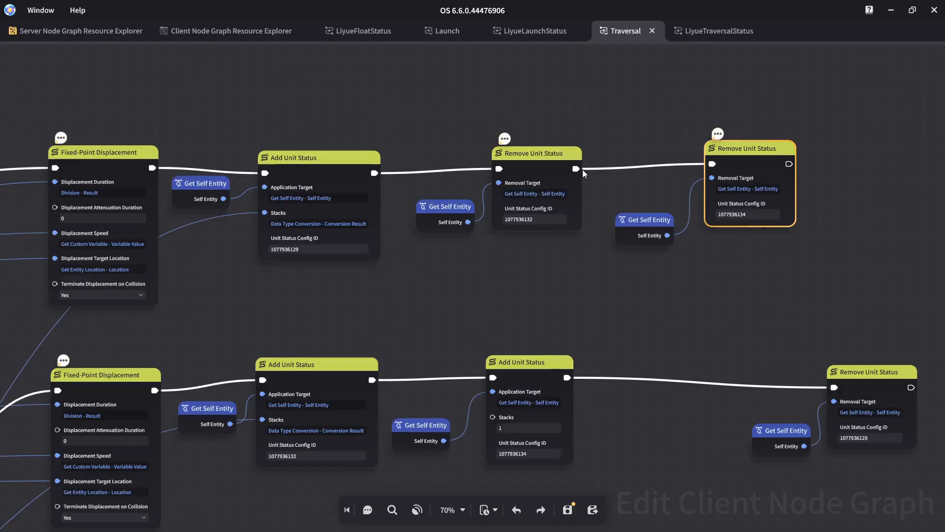
Step: Save the Traversal graph and pin open the LiyueTraversal and LiyueHiddenandFloat notes on the Sumeru chain's Remove Unit Status nodes
{"action": "left_click", "coordinate": [510, 292]}
{"action": "key", "text": "ctrl+s"}
{"action": "middle_click_drag", "start_coordinate": [363, 272], "coordinate": [412, 212]}
{"action": "scroll", "coordinate": [445, 245], "scroll_direction": "down", "scroll_amount": 1}
{"action": "middle_click_drag", "start_coordinate": [495, 263], "coordinate": [492, 292]}
{"action": "mouse_move", "coordinate": [515, 141]}
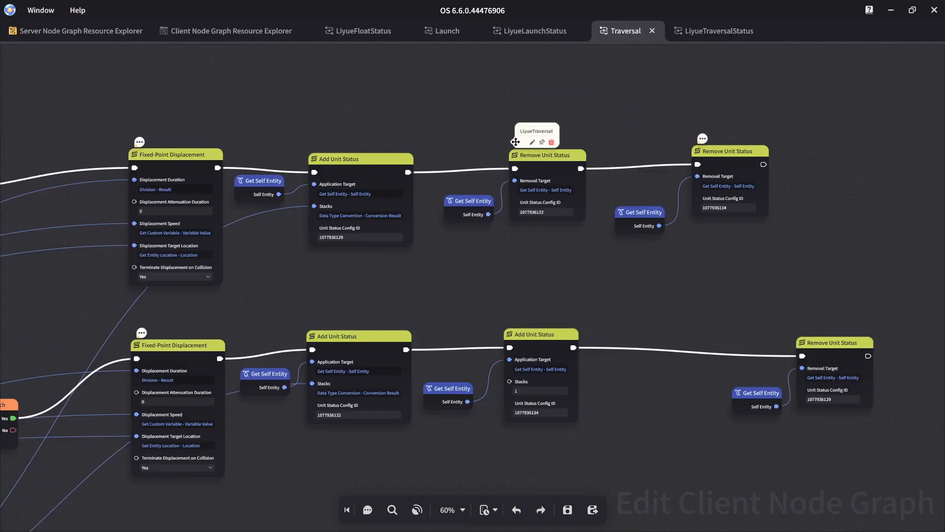
{"action": "left_click_drag", "start_coordinate": [515, 142], "coordinate": [508, 137]}
{"action": "mouse_move", "coordinate": [703, 138]}
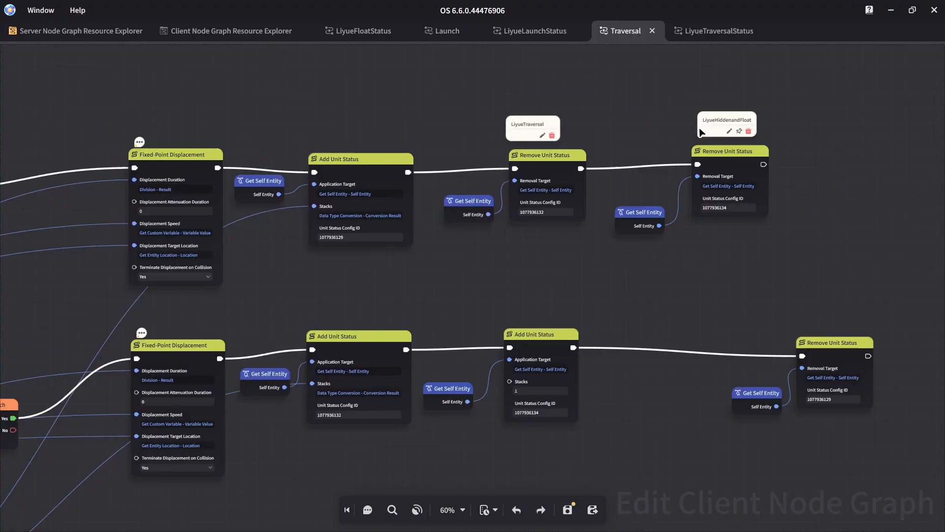
Step: Pin open the Sumeru and Liyue notes on the Fixed-Point Displacement nodes and the LiyueFloat and LiyueLaunch notes on the Remove Unit Status nodes
{"action": "middle_click_drag", "start_coordinate": [414, 279], "coordinate": [867, 253]}
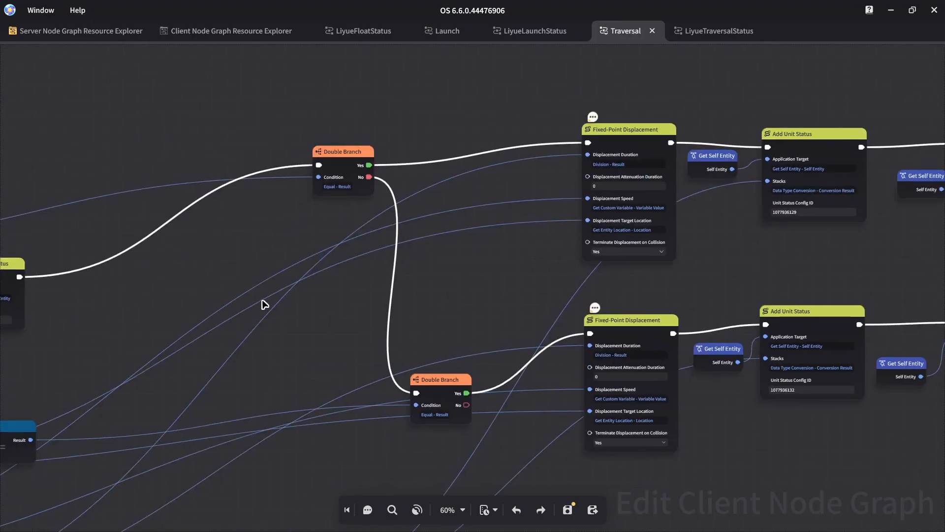
{"action": "middle_click_drag", "start_coordinate": [226, 323], "coordinate": [273, 345]}
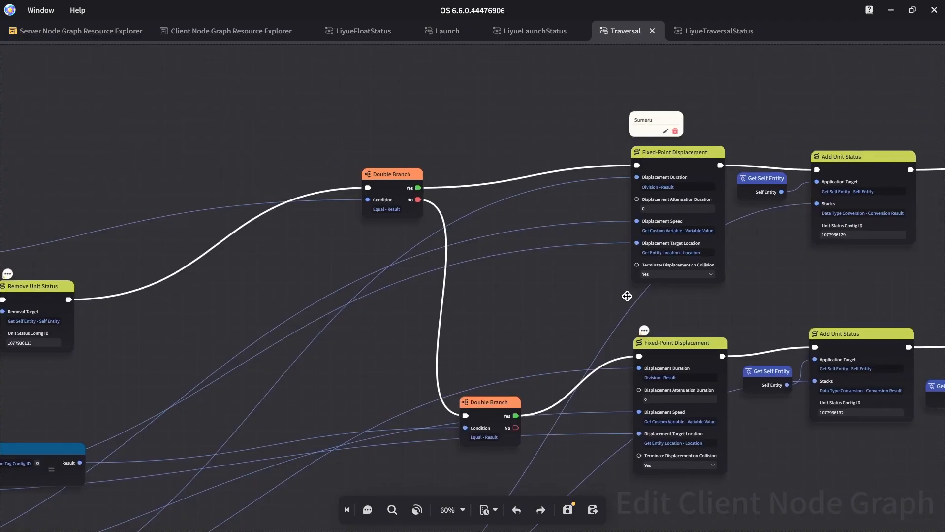
{"action": "mouse_move", "coordinate": [632, 327]}
{"action": "middle_click_drag", "start_coordinate": [266, 376], "coordinate": [627, 320]}
{"action": "mouse_move", "coordinate": [373, 216]}
{"action": "mouse_move", "coordinate": [261, 214]}
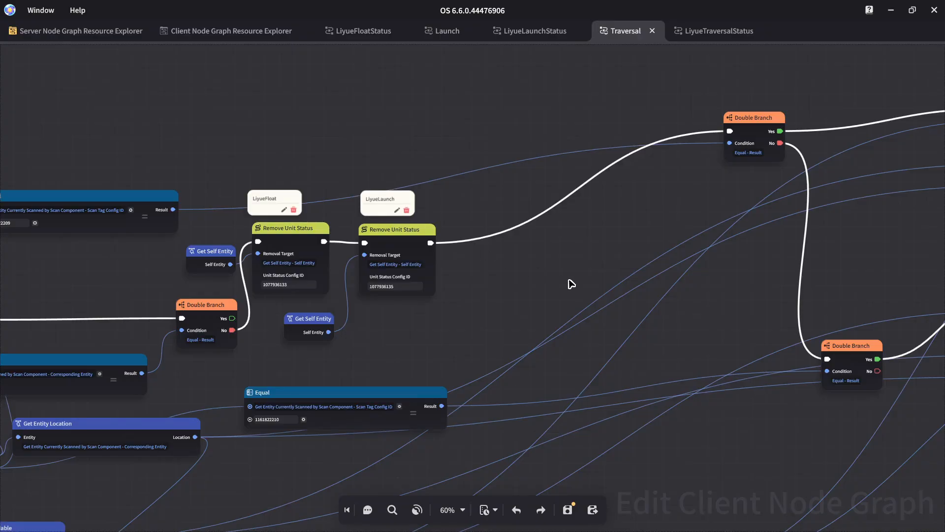
Step: Add the note SumeruTraversal to the Sumeru chain's Add Unit Status node and pin it open
{"action": "mouse_move", "coordinate": [610, 245]}
{"action": "middle_mouse_down"}
{"action": "mouse_move", "coordinate": [202, 258]}
{"action": "mouse_move", "coordinate": [209, 266]}
{"action": "middle_mouse_up"}
{"action": "middle_click_drag", "start_coordinate": [682, 249], "coordinate": [369, 262]}
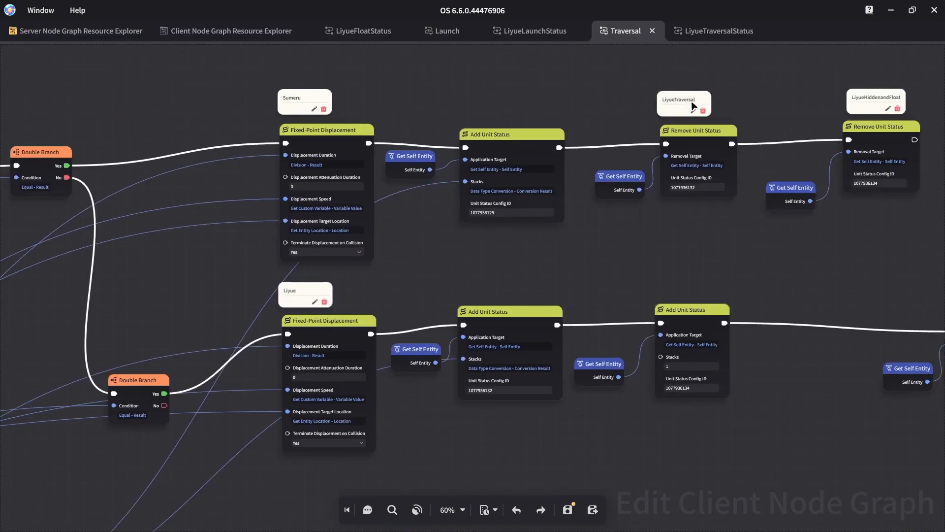
{"action": "middle_click_drag", "start_coordinate": [724, 248], "coordinate": [579, 266]}
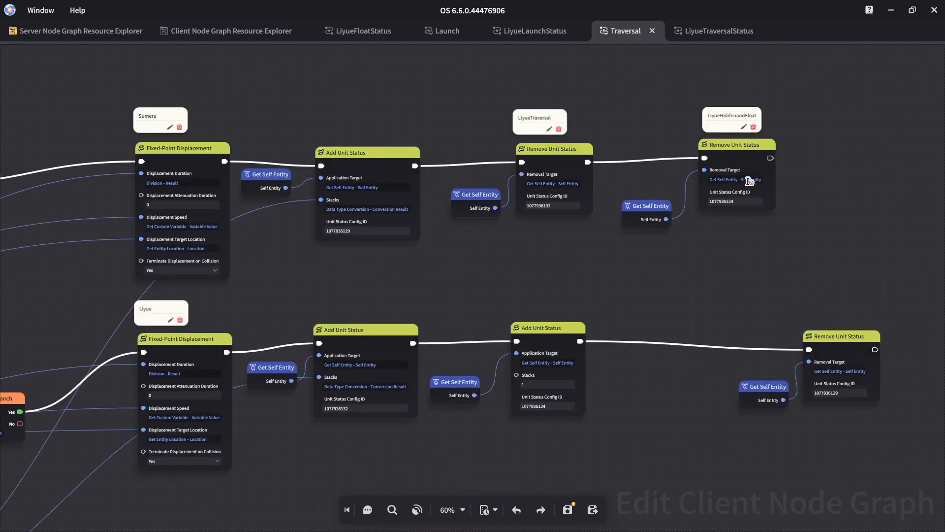
{"action": "right_click", "coordinate": [356, 154]}
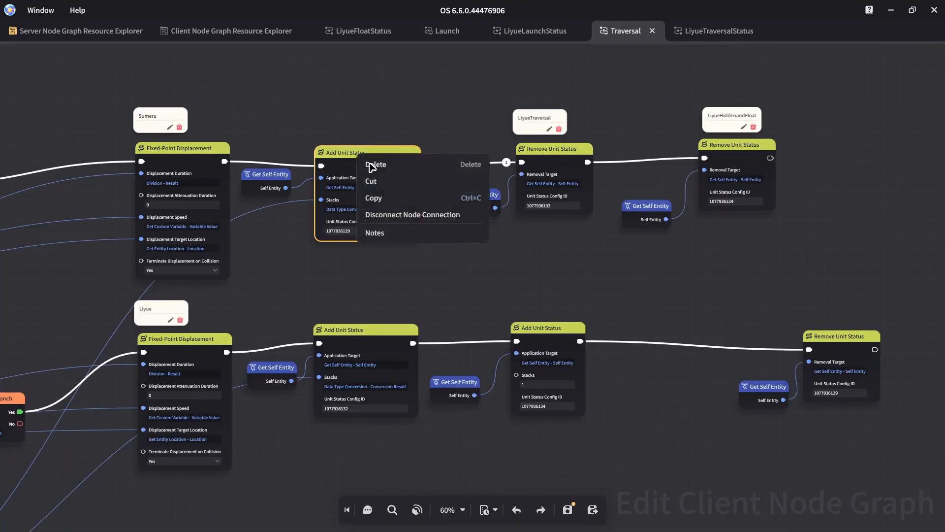
{"action": "left_click", "coordinate": [386, 232]}
{"action": "left_click_drag", "start_coordinate": [322, 140], "coordinate": [323, 139]}
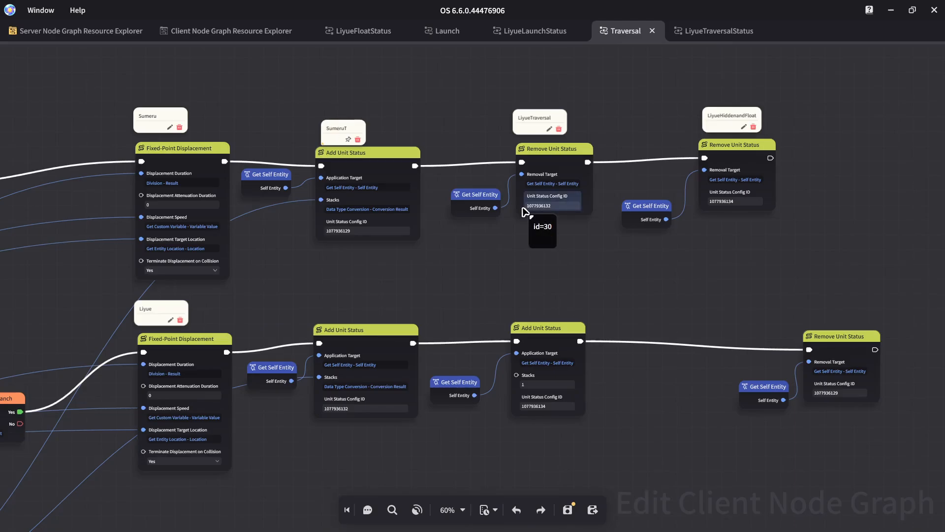
{"action": "key", "text": "Return"}
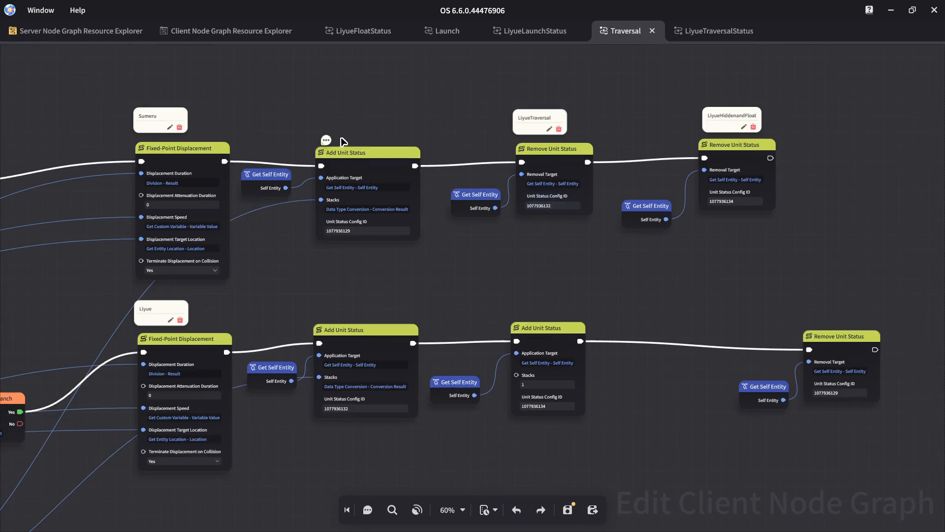
{"action": "mouse_move", "coordinate": [324, 136]}
Step: Add the note LiyueTraversal to the first Add Unit Status node in the Liyue chain and pin it open
{"action": "right_click", "coordinate": [356, 331]}
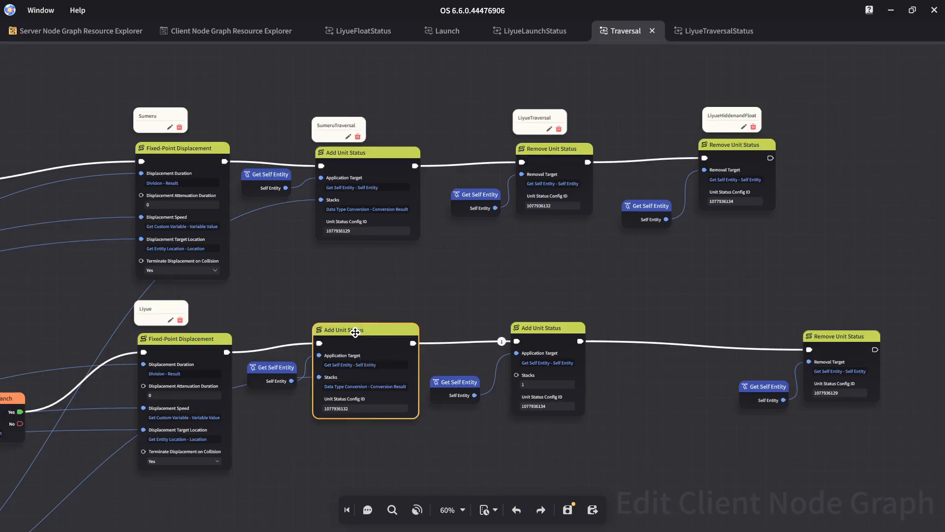
{"action": "left_click", "coordinate": [551, 238]}
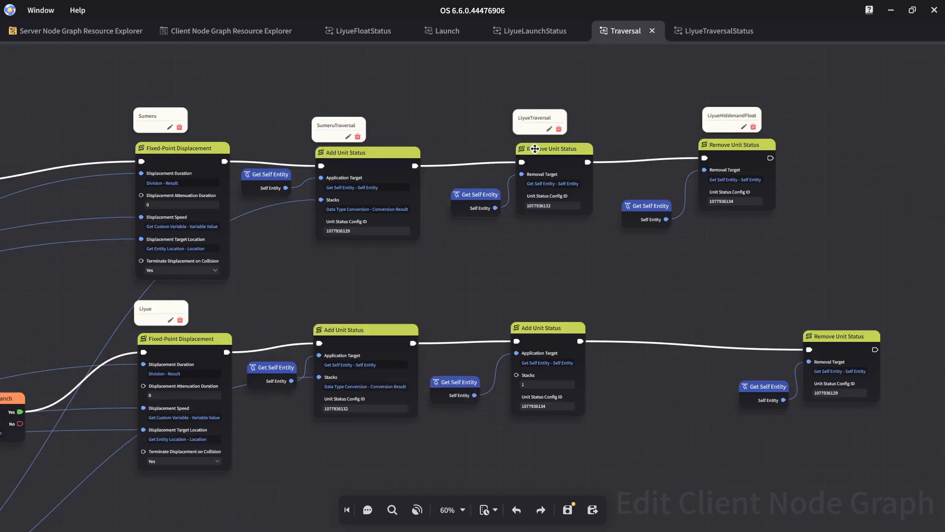
{"action": "left_click", "coordinate": [357, 330]}
{"action": "right_click", "coordinate": [348, 336]}
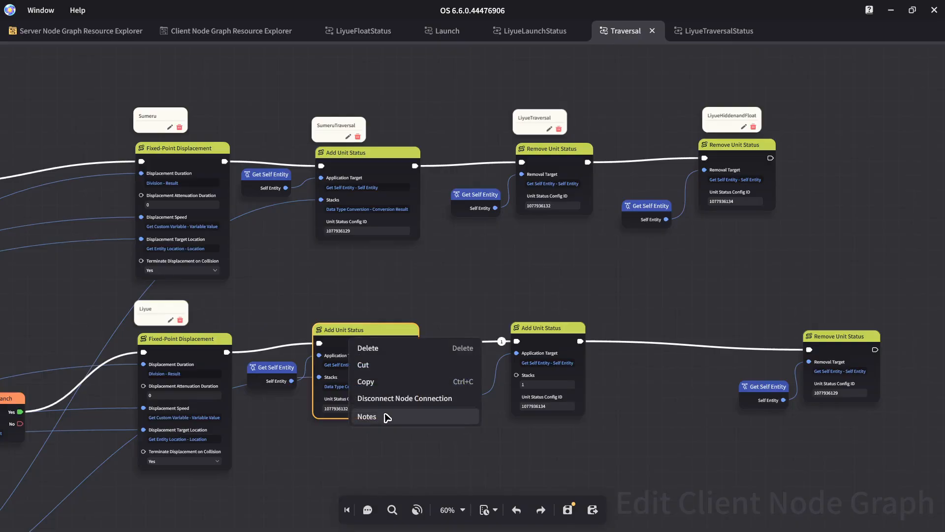
{"action": "left_click", "coordinate": [387, 416]}
{"action": "left_click", "coordinate": [339, 308]}
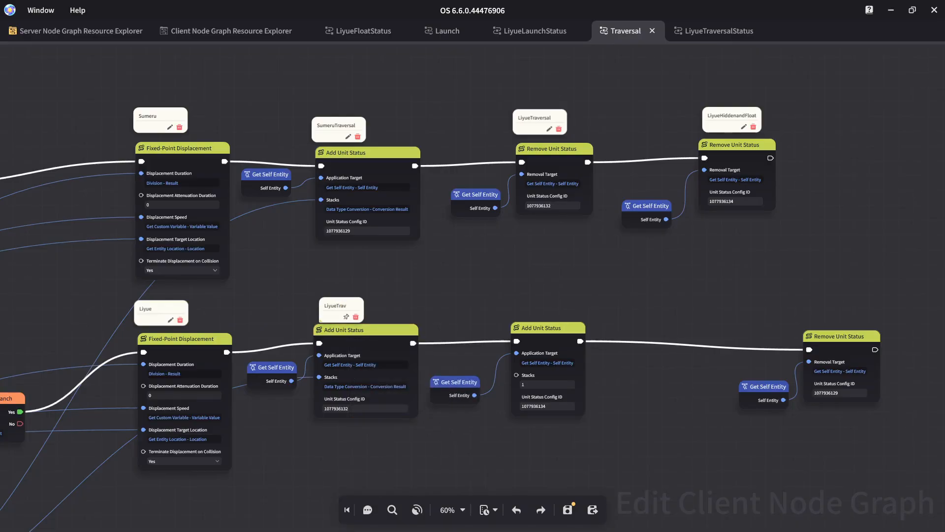
{"action": "scroll", "coordinate": [440, 274], "scroll_direction": "up", "scroll_amount": 2}
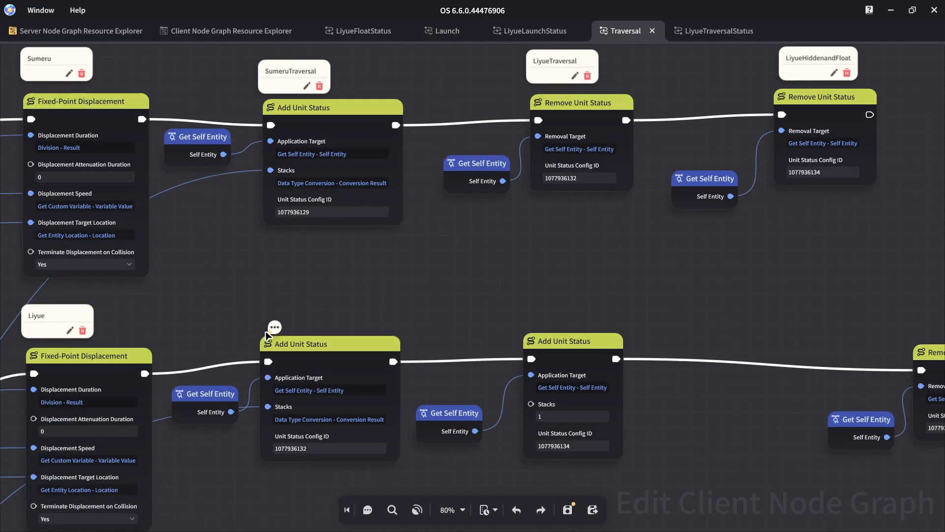
{"action": "left_click", "coordinate": [290, 320]}
Step: Add the note LiyueHiddenAndFloat to the Liyue chain's second Add Unit Status node and pin it open
{"action": "middle_click_drag", "start_coordinate": [588, 348], "coordinate": [480, 331]}
{"action": "left_click_drag", "start_coordinate": [464, 326], "coordinate": [464, 330]}
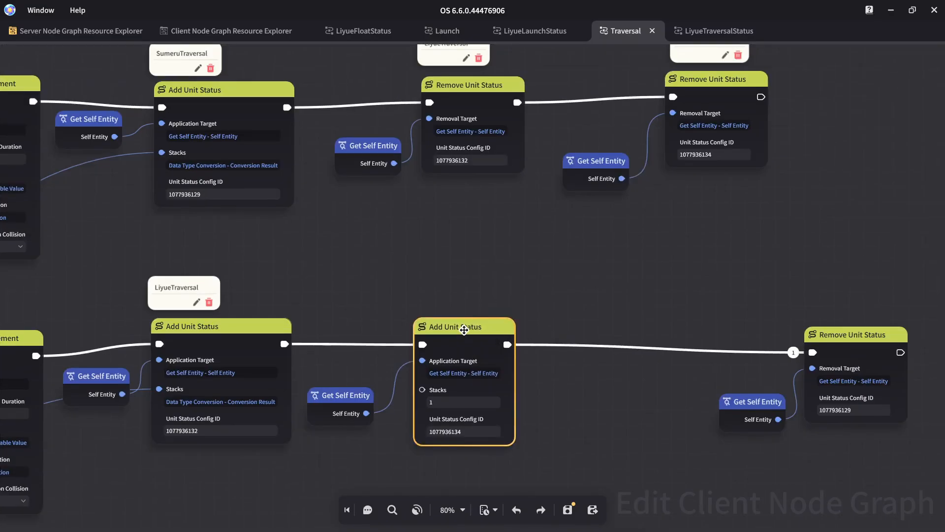
{"action": "right_click", "coordinate": [464, 329]}
{"action": "left_click", "coordinate": [488, 411]}
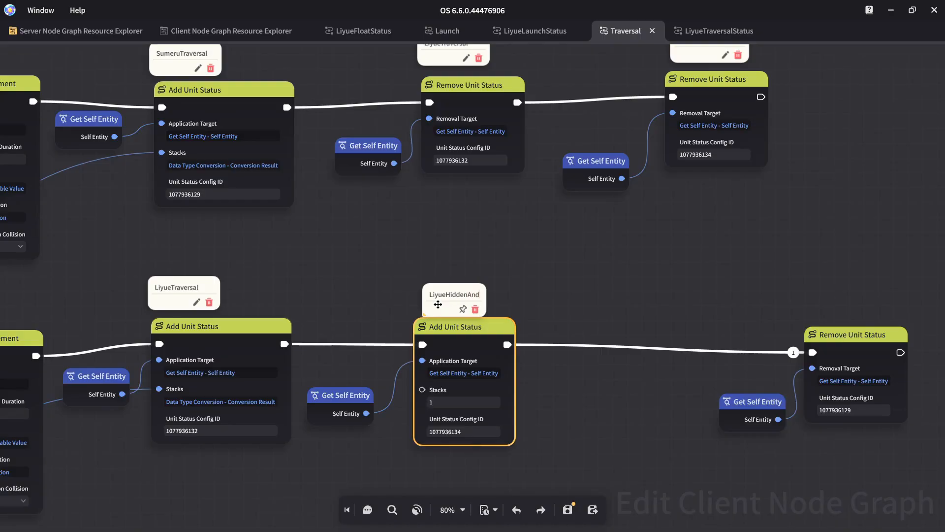
{"action": "key", "text": "Return"}
{"action": "left_click", "coordinate": [433, 311]}
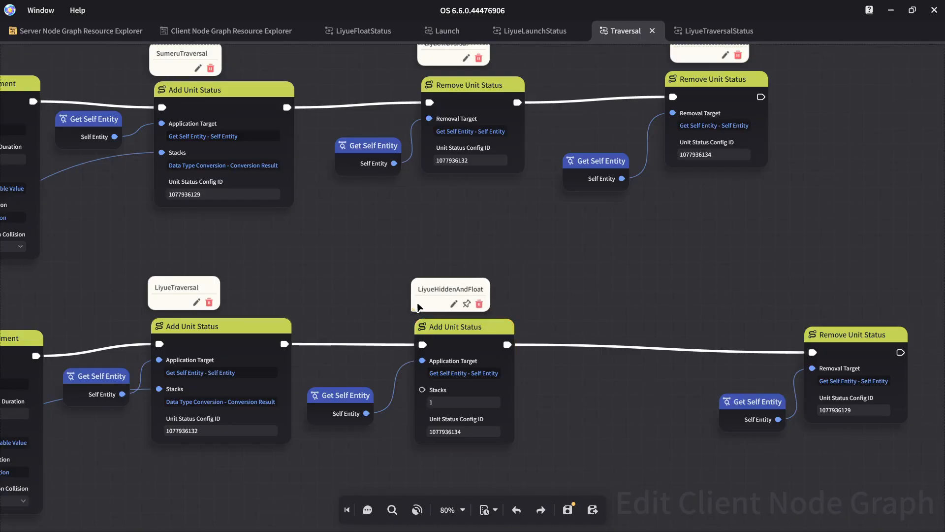
Step: Move the Liyue chain's Remove Unit Status node and its Get Self Entity node closer to the second Add Unit Status node
{"action": "left_click_drag", "start_coordinate": [837, 334], "coordinate": [833, 330]}
{"action": "left_click_drag", "start_coordinate": [673, 276], "coordinate": [870, 434]}
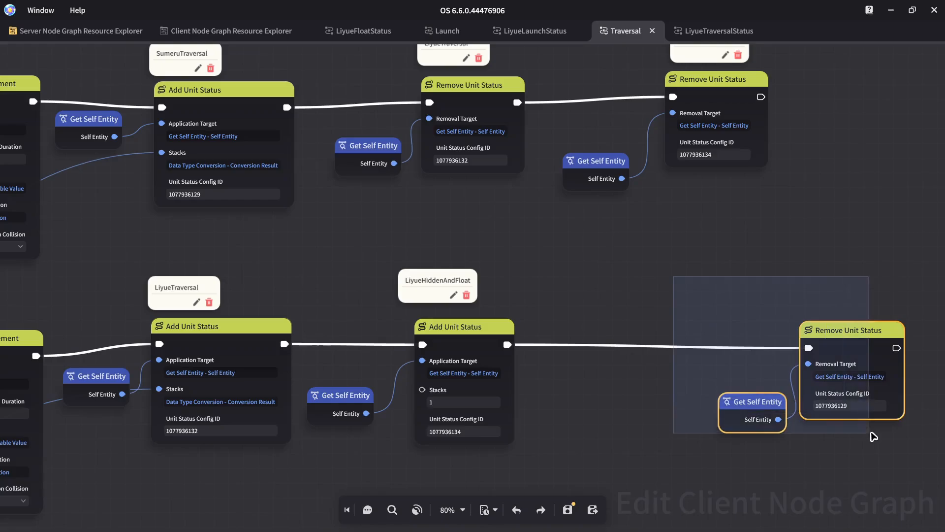
{"action": "left_click_drag", "start_coordinate": [847, 334], "coordinate": [748, 336]}
{"action": "left_click", "coordinate": [668, 267]}
Step: Add the note SumeruTraversal to the Liyue chain's Remove Unit Status node, pin it open, and save the Traversal graph
{"action": "right_click", "coordinate": [713, 333]}
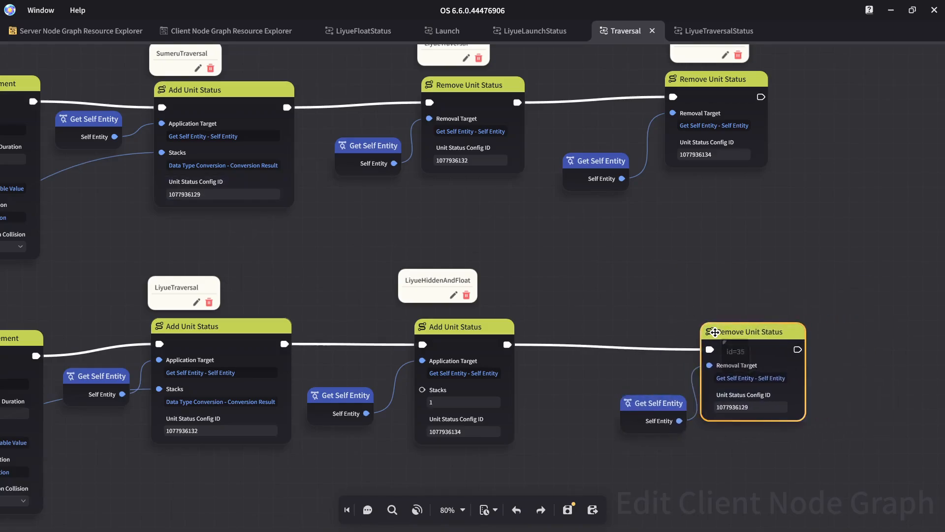
{"action": "left_click", "coordinate": [733, 412]}
{"action": "left_click", "coordinate": [719, 299]}
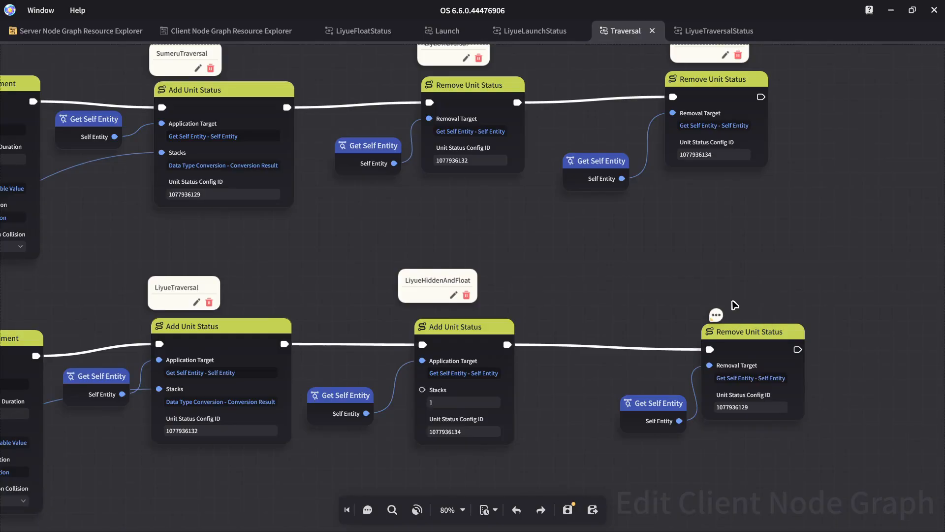
{"action": "left_click", "coordinate": [716, 315]}
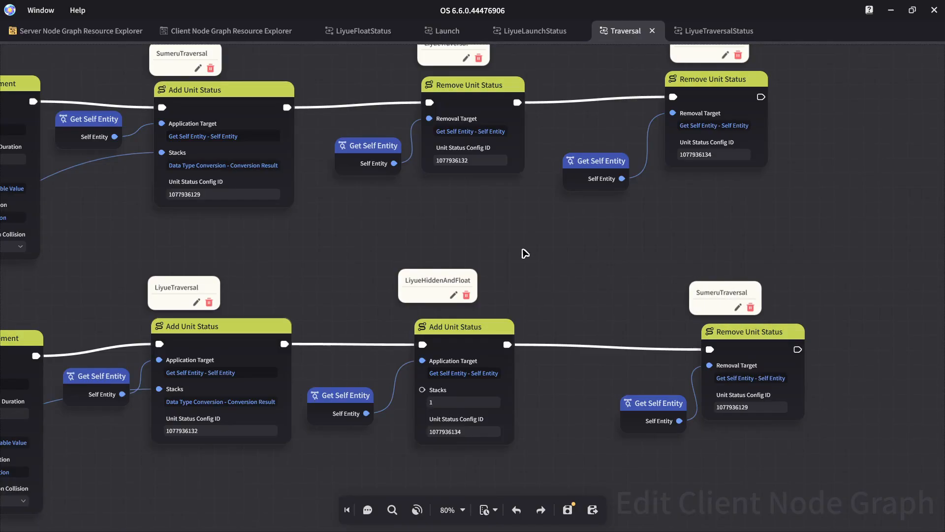
{"action": "key", "text": "ctrl+s"}
Step: Review the Traversal graph's noted status nodes, from the LiyueFloat and LiyueLaunch removals through the Sumeru and Liyue branches
{"action": "middle_click_drag", "start_coordinate": [551, 250], "coordinate": [647, 250]}
{"action": "scroll", "coordinate": [647, 249], "scroll_direction": "down", "scroll_amount": 1}
{"action": "middle_click_drag", "start_coordinate": [463, 219], "coordinate": [582, 239]}
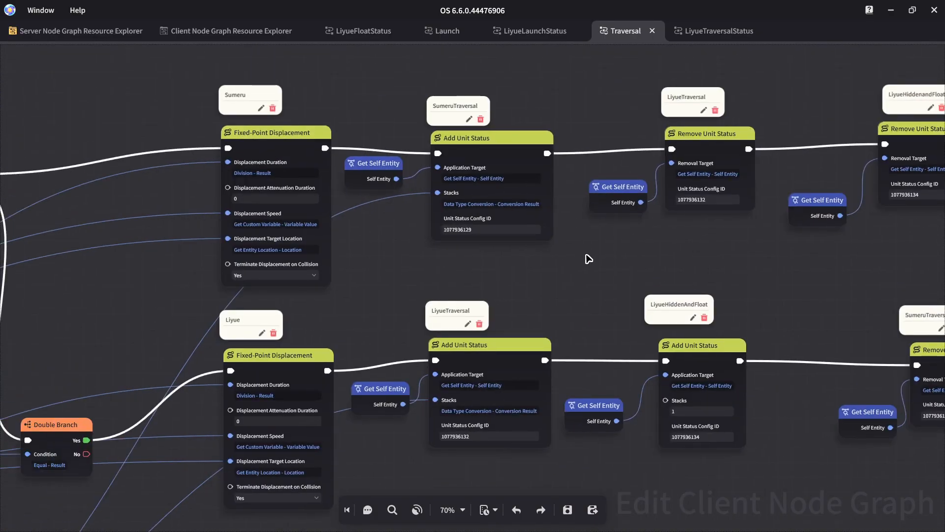
{"action": "middle_click_drag", "start_coordinate": [353, 267], "coordinate": [550, 263]}
{"action": "middle_click_drag", "start_coordinate": [347, 329], "coordinate": [699, 268]}
{"action": "middle_click_drag", "start_coordinate": [577, 261], "coordinate": [666, 249]}
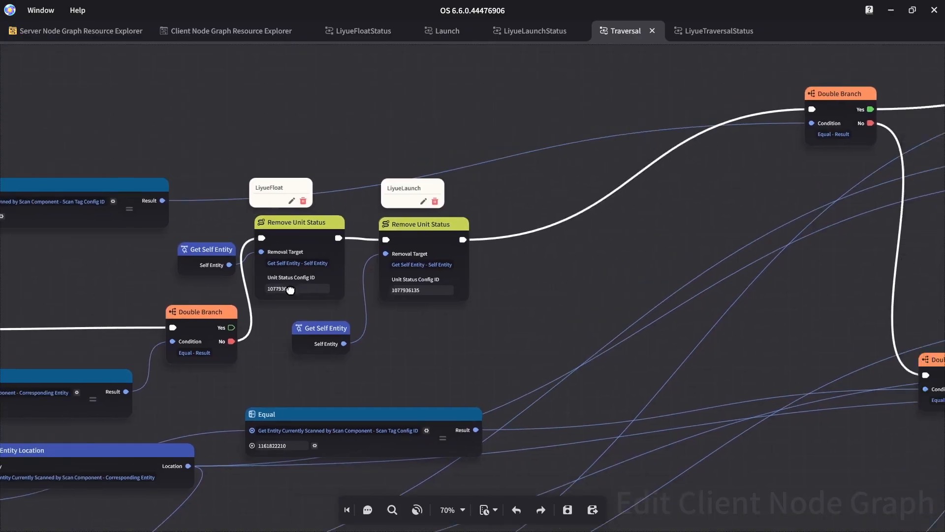
{"action": "middle_click_drag", "start_coordinate": [799, 267], "coordinate": [70, 300]}
{"action": "middle_click_drag", "start_coordinate": [724, 230], "coordinate": [462, 254]}
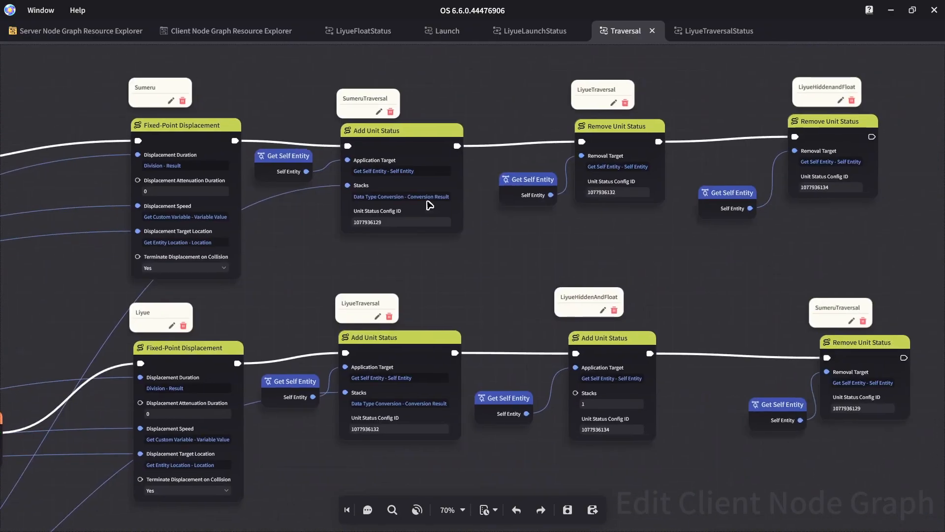
{"action": "scroll", "coordinate": [528, 253], "scroll_direction": "down", "scroll_amount": 1}
{"action": "middle_click_drag", "start_coordinate": [700, 285], "coordinate": [872, 281]}
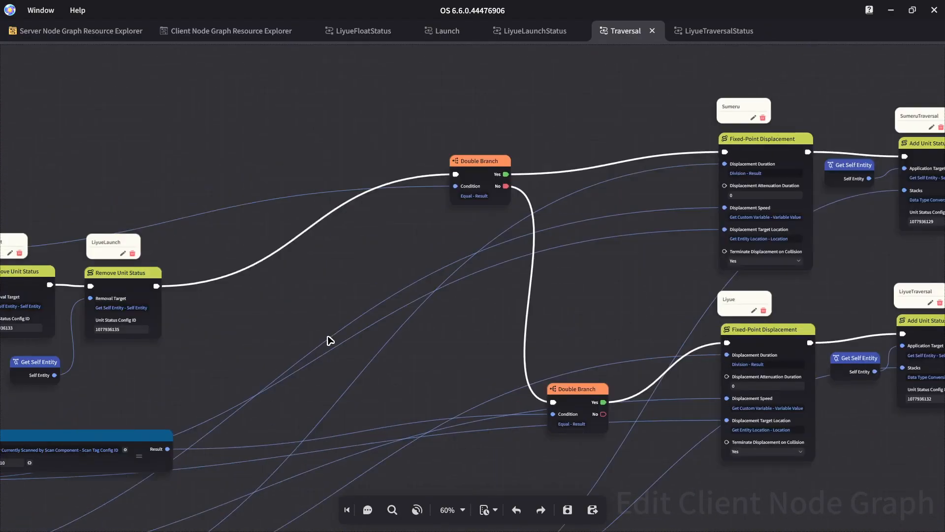
{"action": "middle_click_drag", "start_coordinate": [330, 340], "coordinate": [583, 327]}
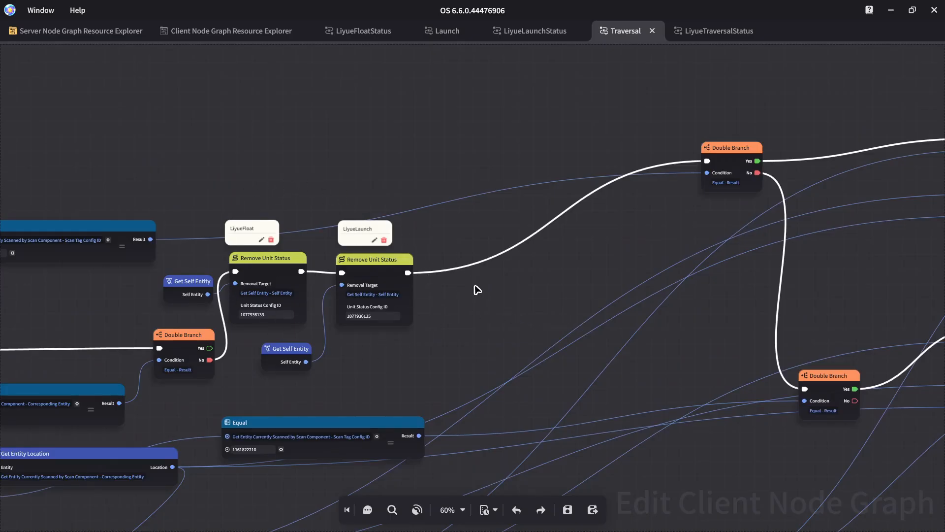
{"action": "middle_click_drag", "start_coordinate": [870, 287], "coordinate": [490, 305]}
{"action": "middle_click_drag", "start_coordinate": [724, 279], "coordinate": [267, 279]}
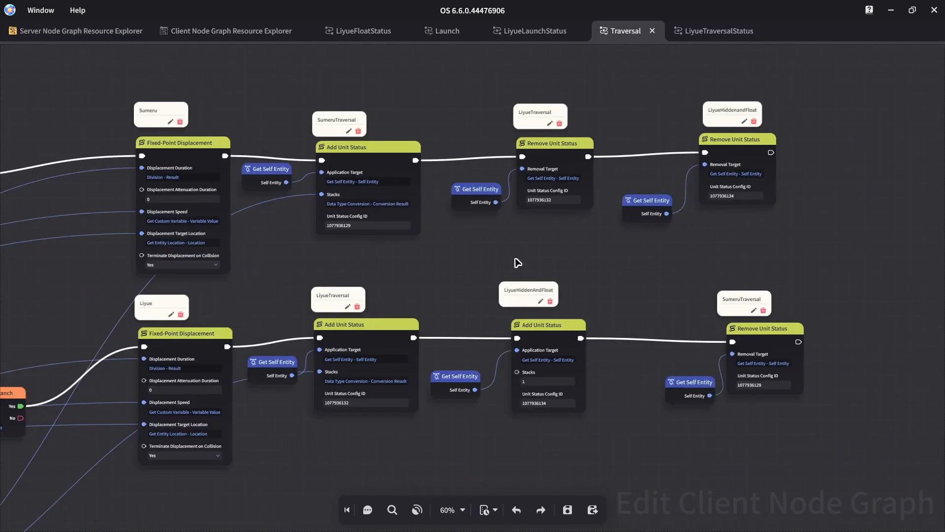
{"action": "middle_click_drag", "start_coordinate": [569, 256], "coordinate": [822, 268]}
{"action": "middle_click_drag", "start_coordinate": [291, 306], "coordinate": [610, 289]}
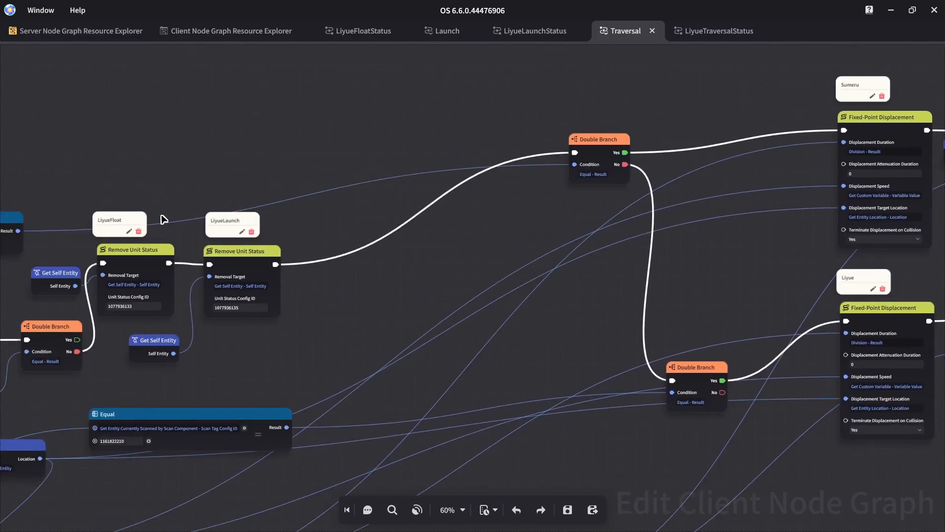
{"action": "middle_click_drag", "start_coordinate": [722, 289], "coordinate": [562, 312]}
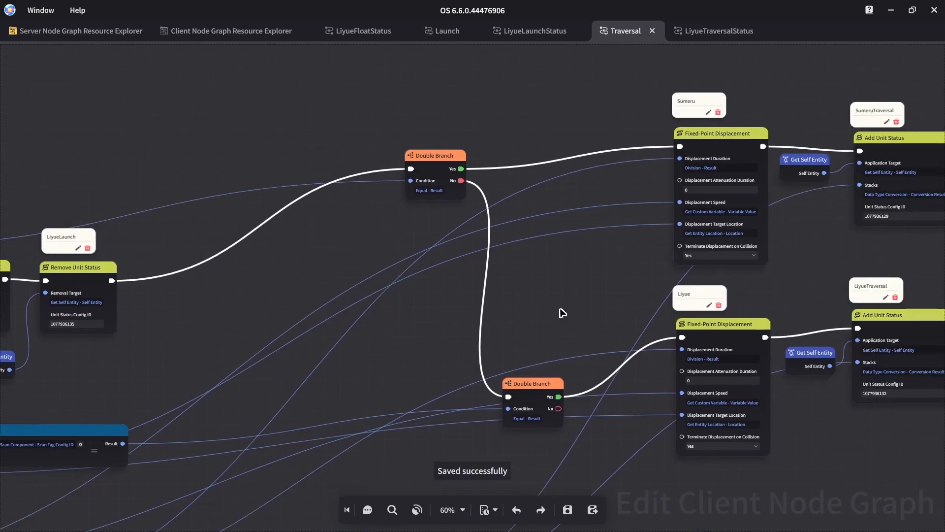
{"action": "middle_click_drag", "start_coordinate": [179, 305], "coordinate": [365, 309]}
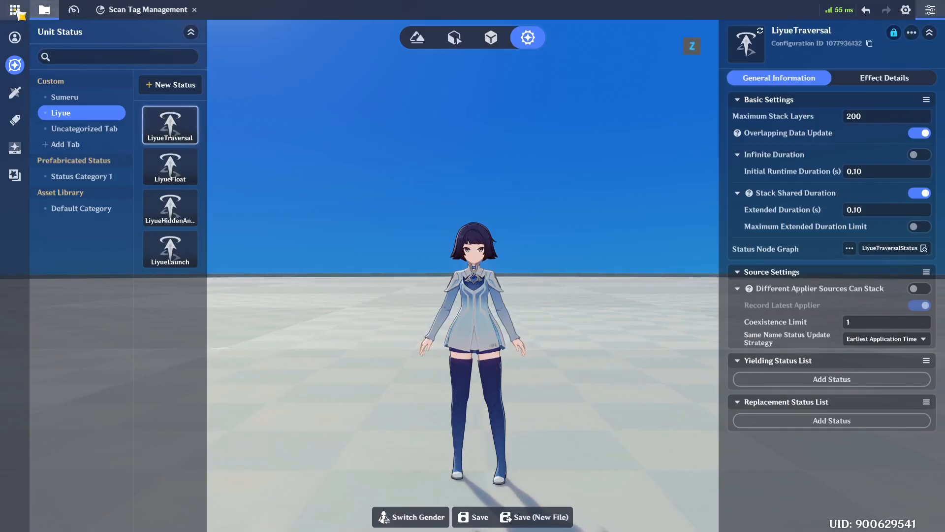
Step: Switch to the level editor and start a test play of TraversalRecreation_5 as Player 1 with the Manekin
{"action": "left_click", "coordinate": [16, 10]}
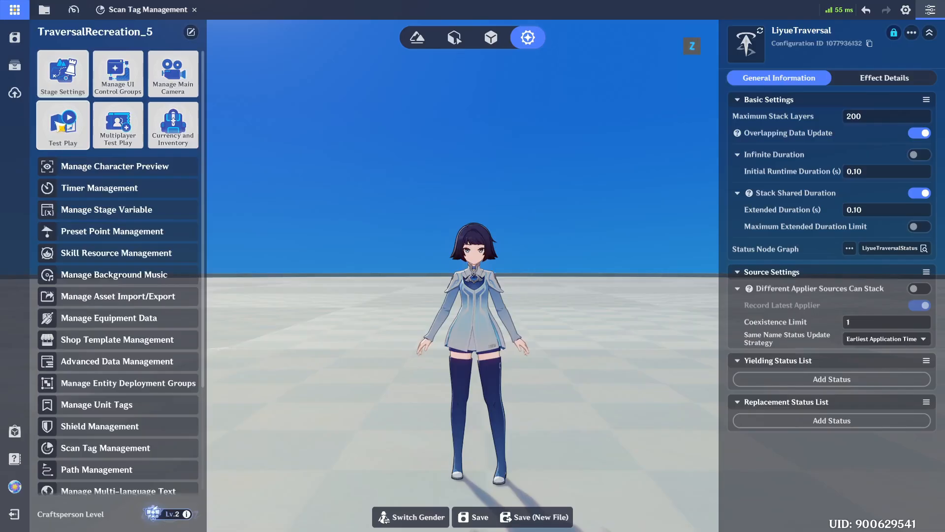
{"action": "left_click", "coordinate": [66, 123]}
{"action": "left_click", "coordinate": [503, 303]}
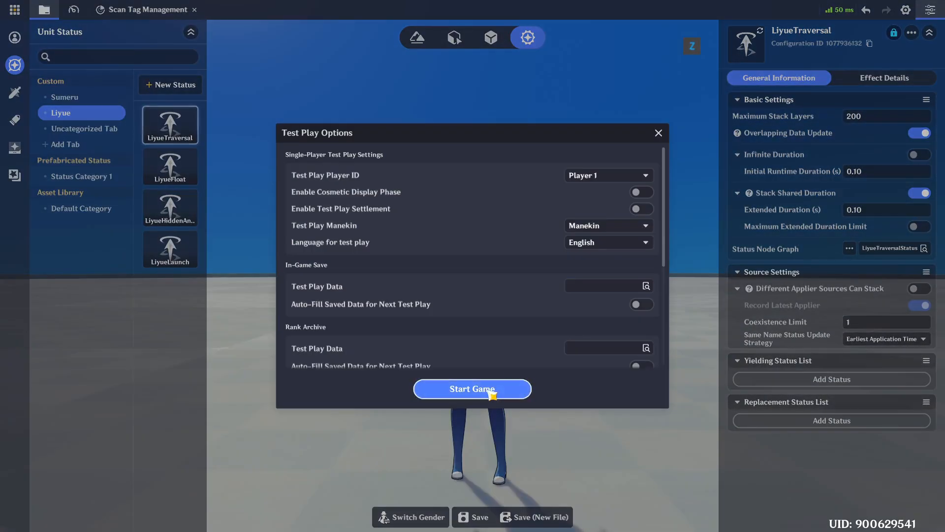
{"action": "left_click", "coordinate": [492, 392]}
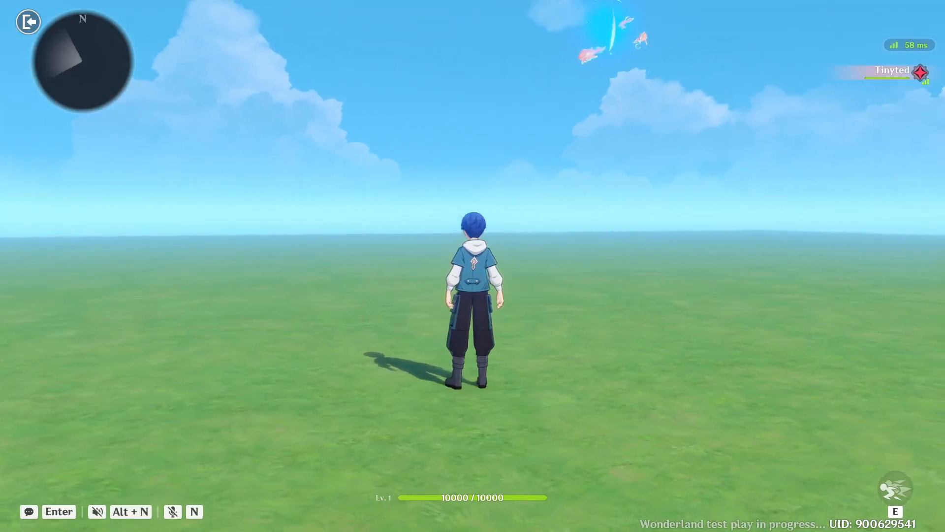
Step: Test the Traversal skill in play by repeatedly traversing between the Sumeru and Liyue scan points
{"action": "key", "text": "t"}
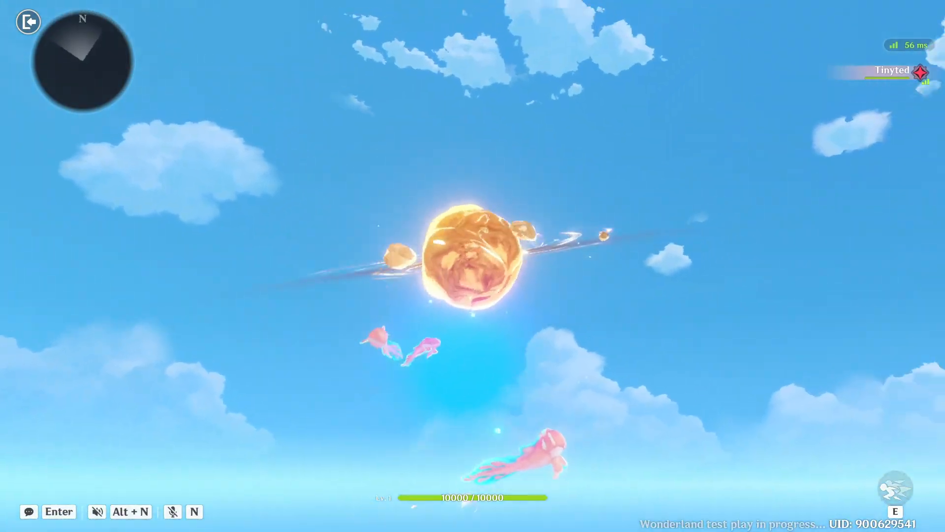
{"action": "key", "text": "e"}
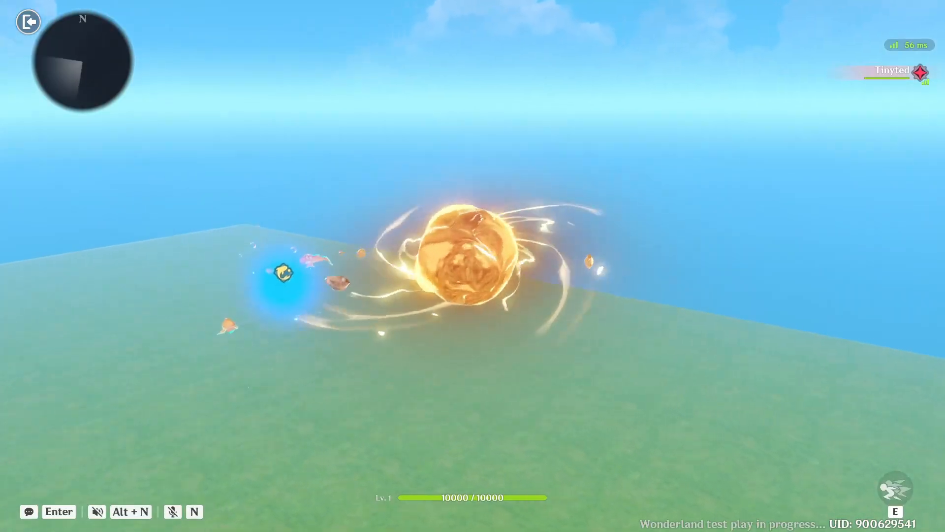
{"action": "key", "text": "e"}
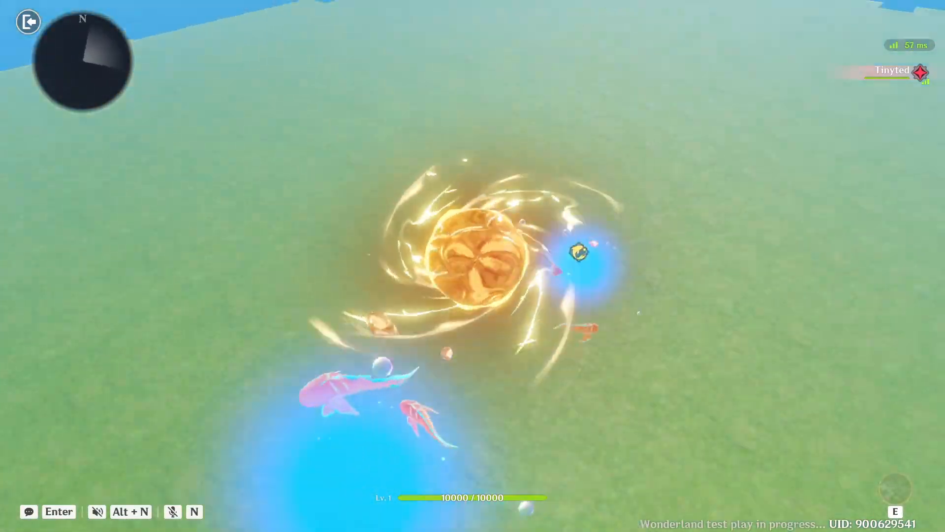
{"action": "key", "text": "e"}
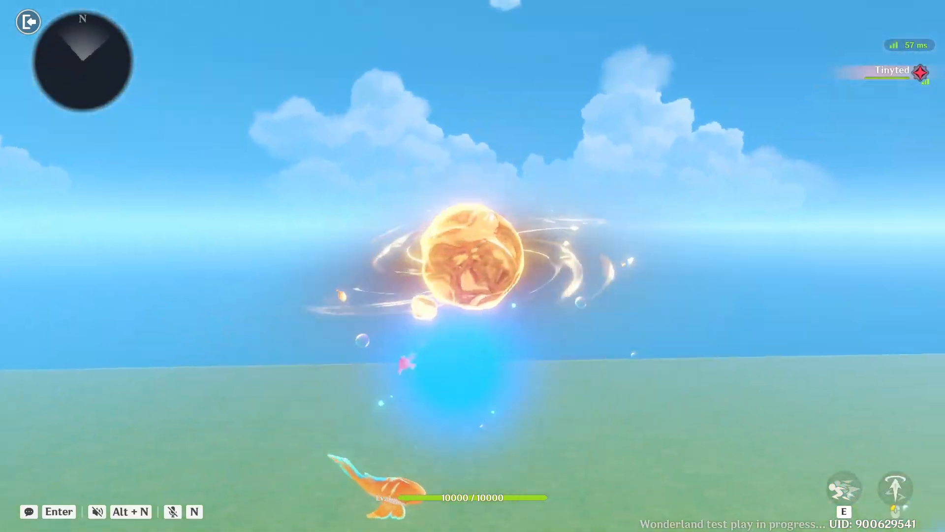
{"action": "key", "text": "e"}
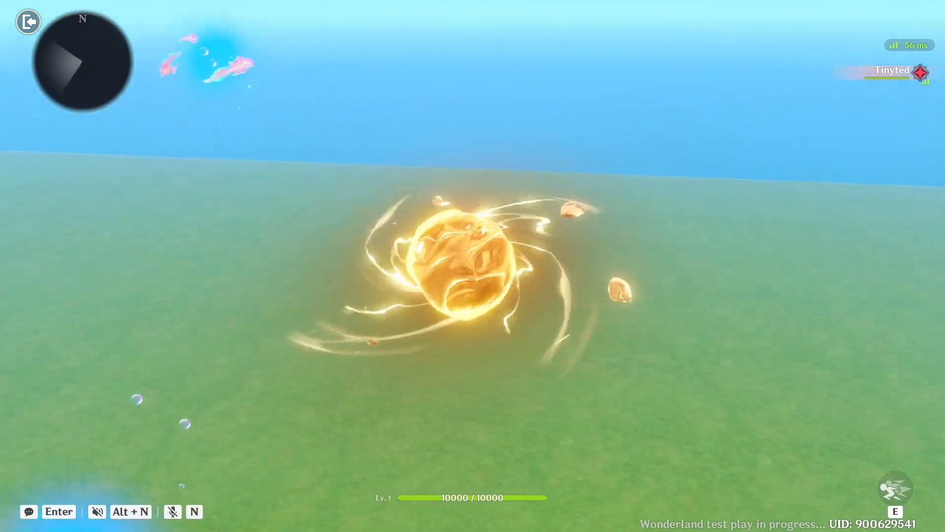
{"action": "key", "text": "e"}
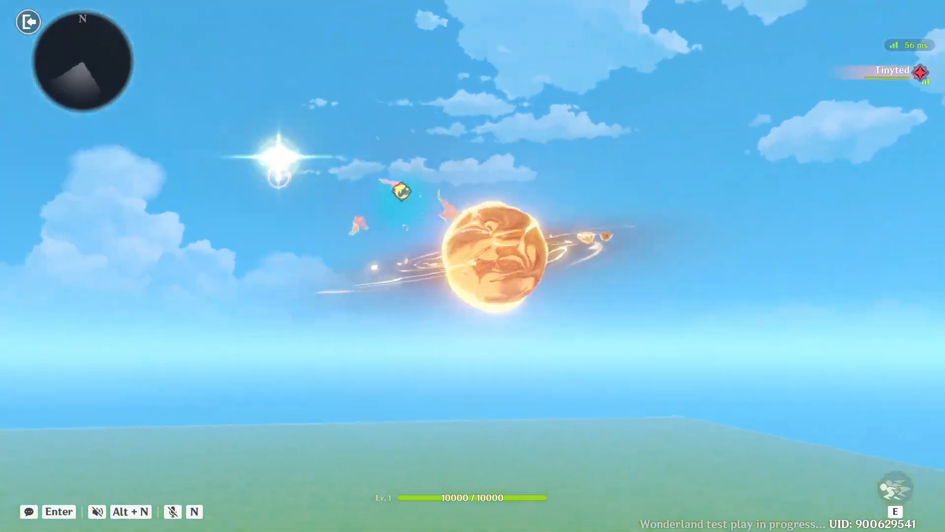
{"action": "key", "text": "e"}
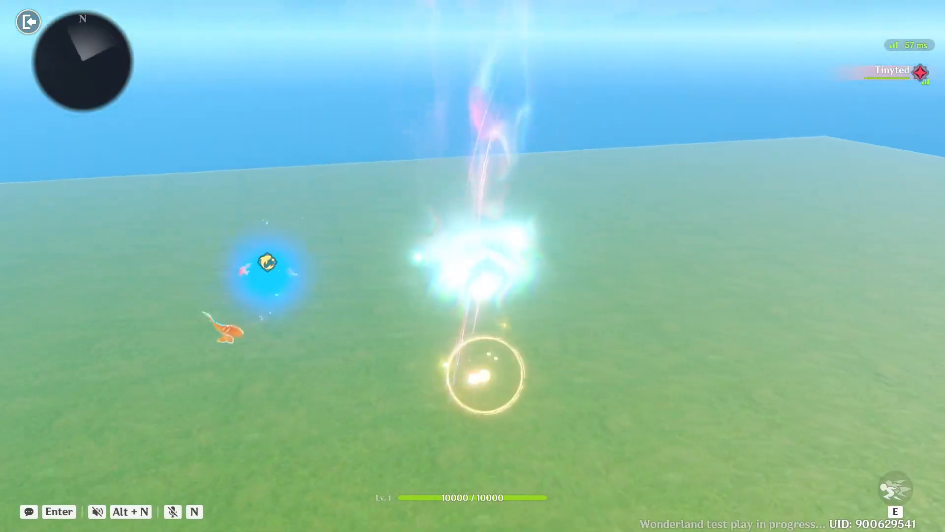
{"action": "key", "text": "e"}
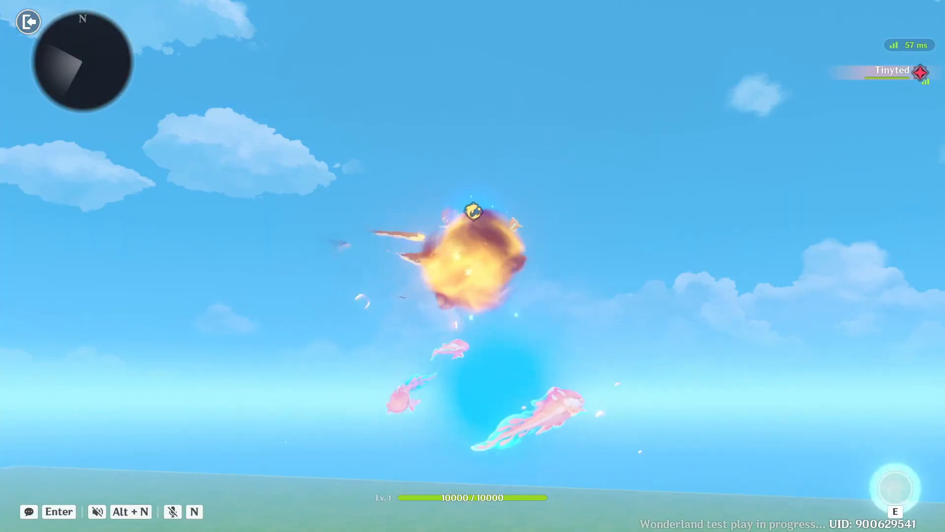
{"action": "key", "text": "e"}
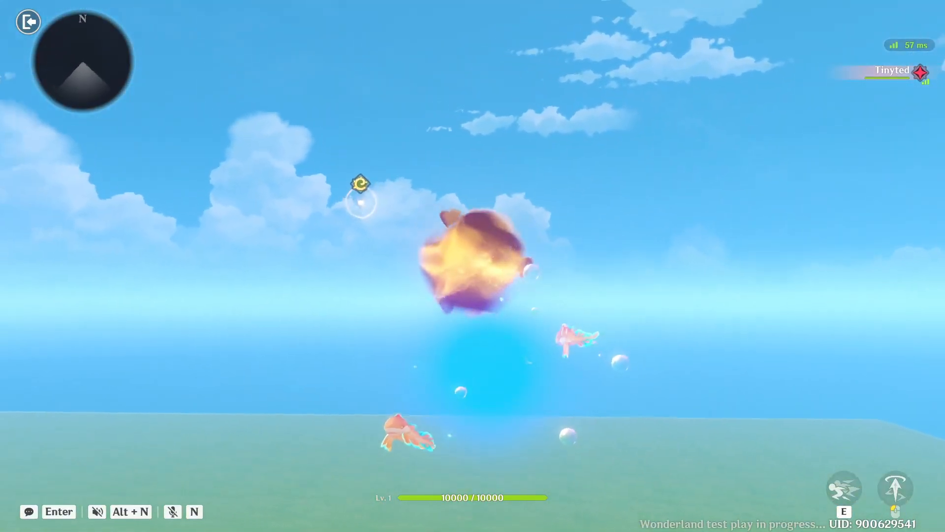
Step: Test the launch skill, another traversal and jumping in play, and abandon the challenge to end the test play
{"action": "left_click", "coordinate": [472, 265]}
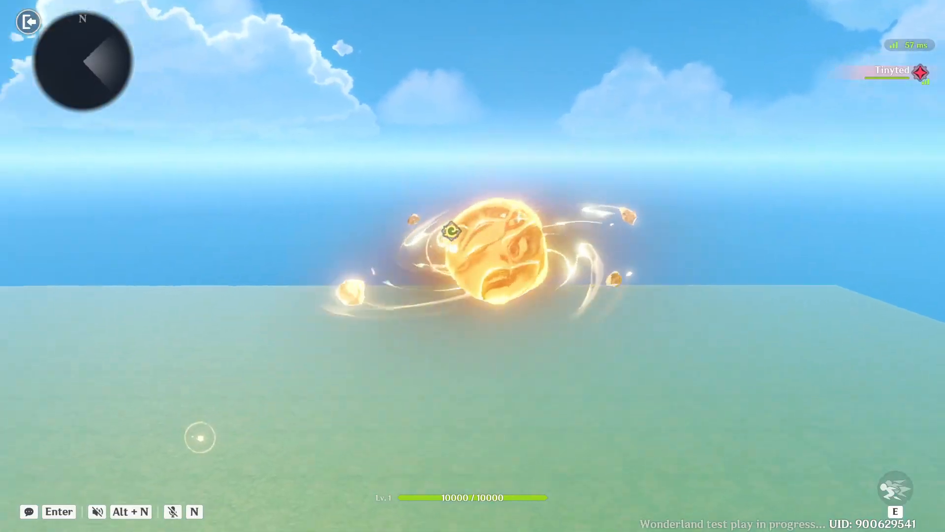
{"action": "key", "text": "e"}
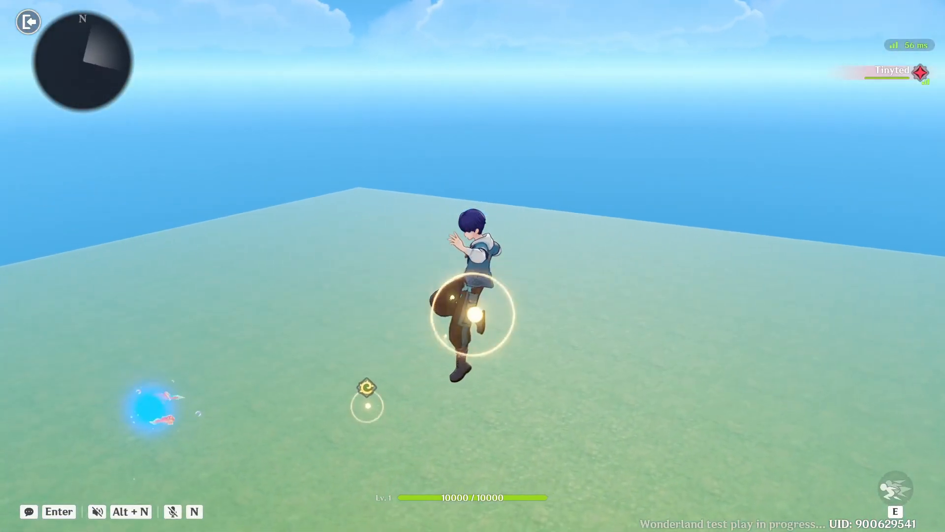
{"action": "key", "text": "space"}
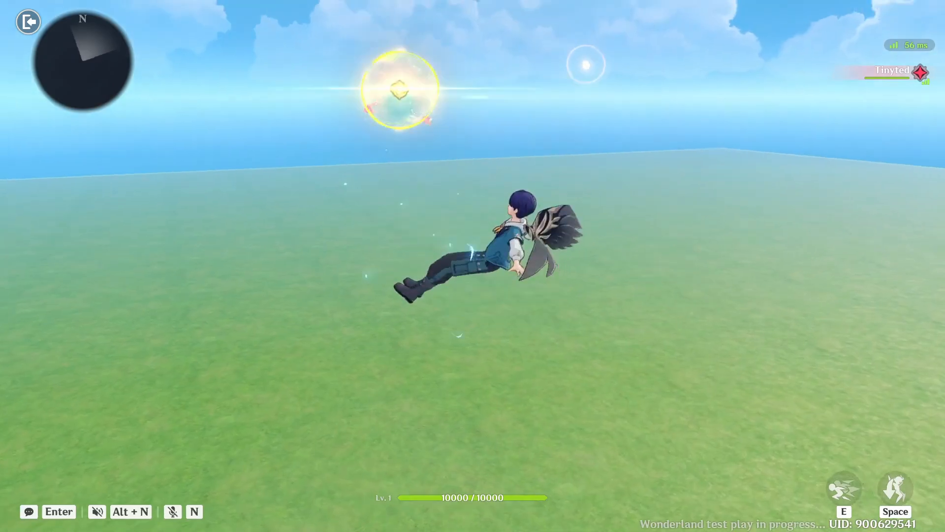
{"action": "key", "text": "space"}
{"action": "key", "text": "Escape"}
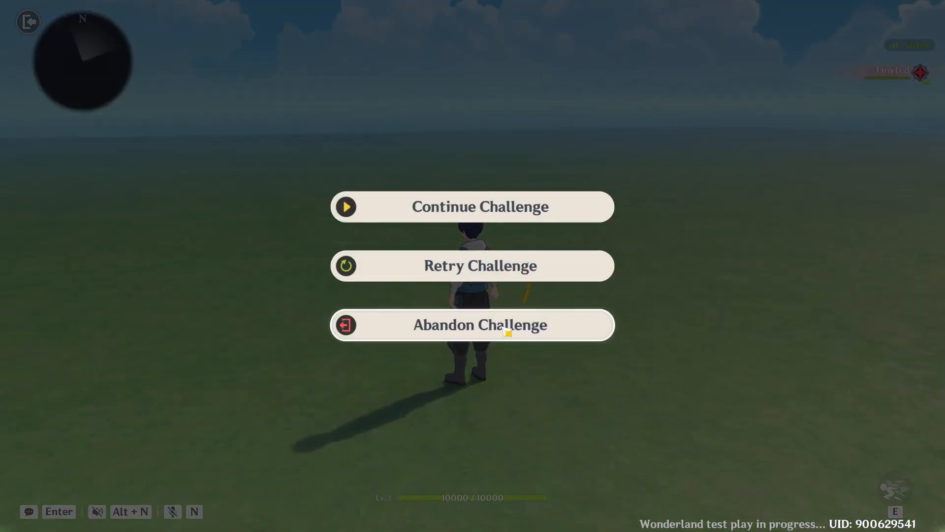
{"action": "left_click", "coordinate": [506, 328]}
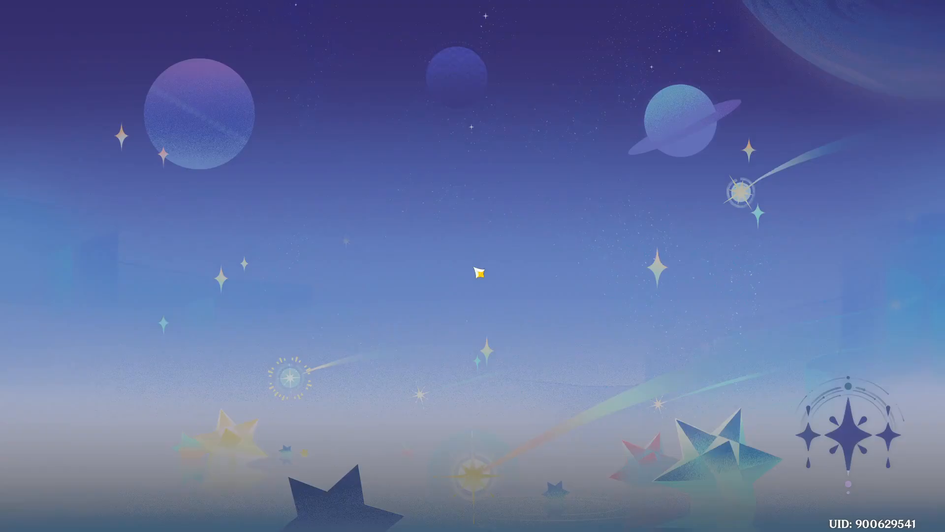